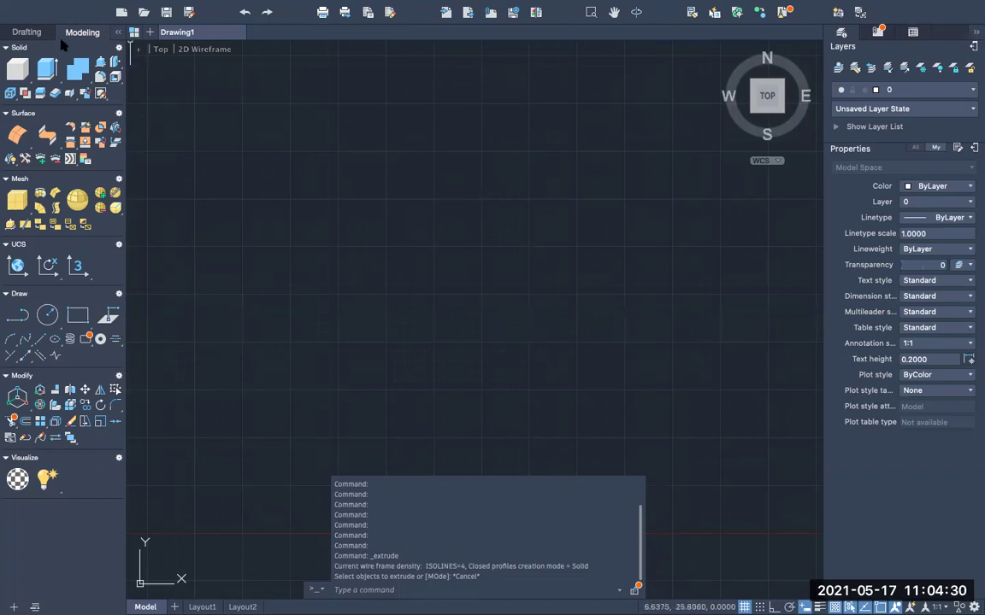
Write a yellow text annotation over the drawing area listing Extrude, Sweep, Revolve and Loft on separate lines
mouse_move(436, 4)
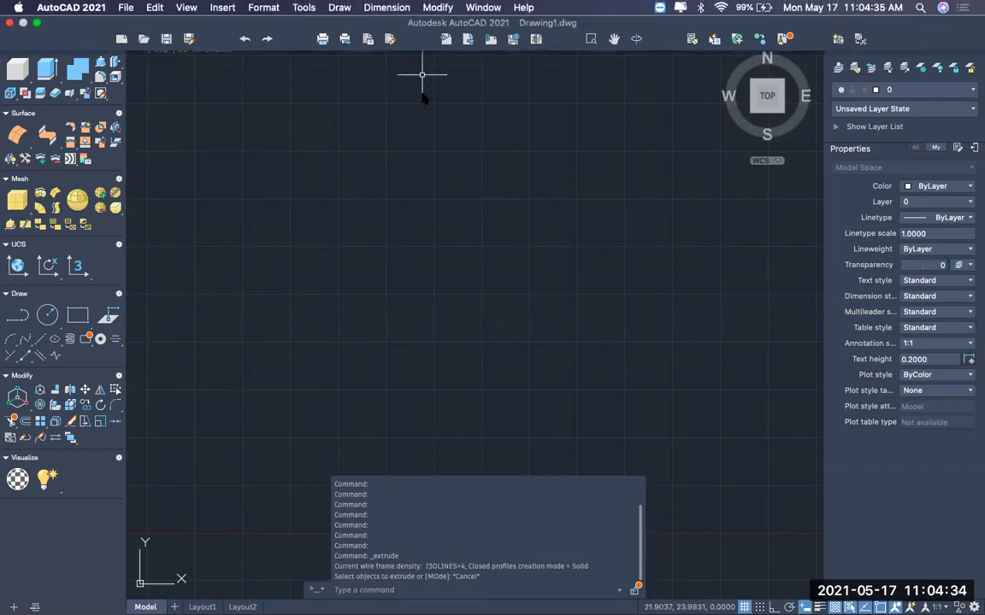
mouse_move(792, 7)
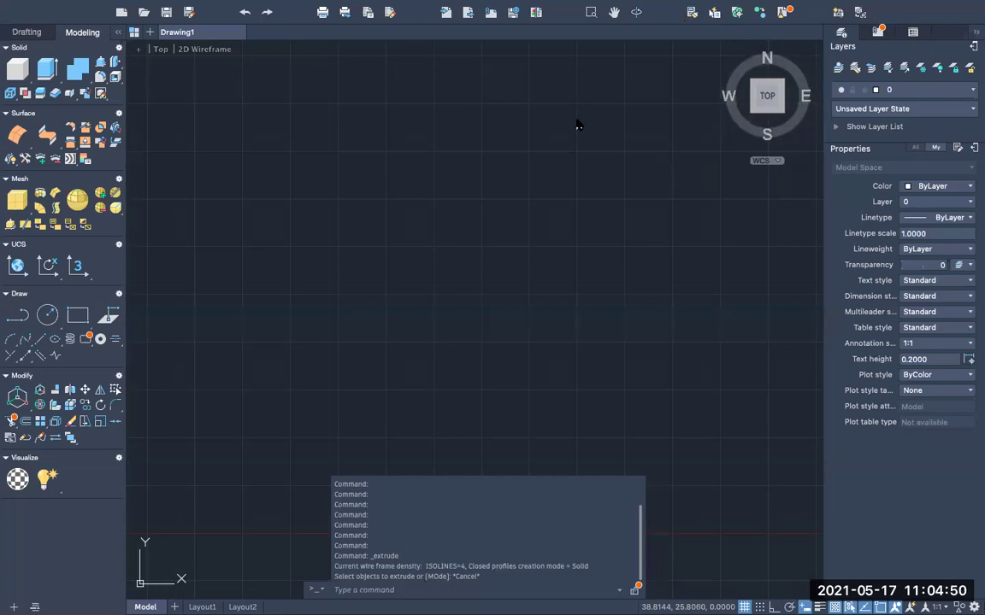
click(643, 193)
text(E)
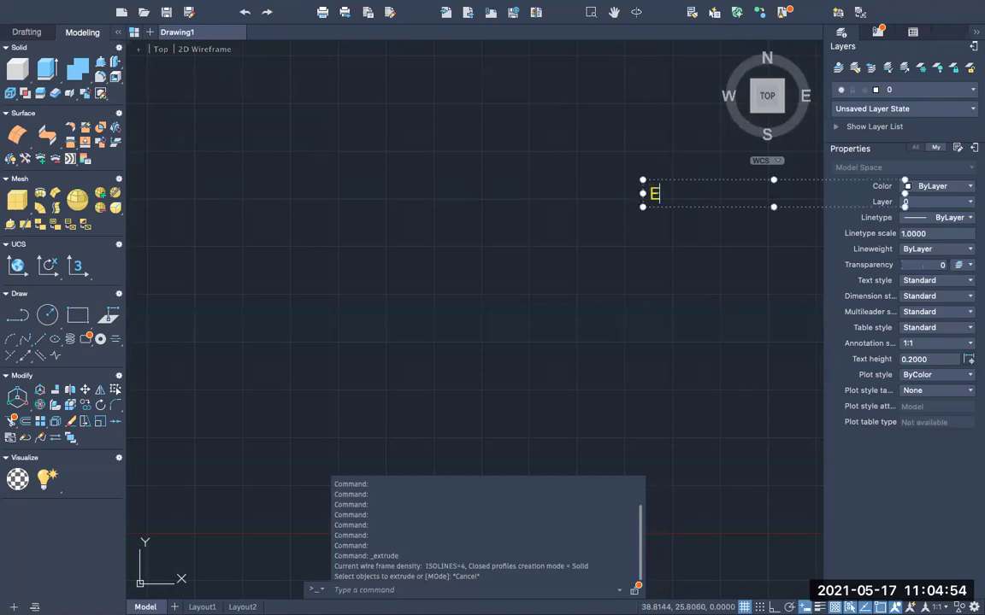
text(xtrude)
key(Return)
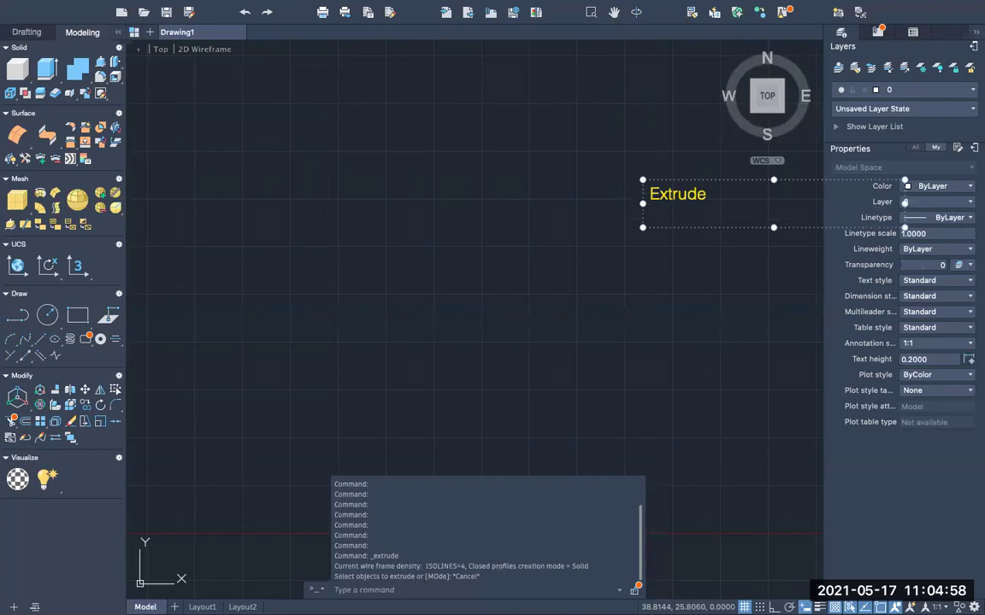
text(Sweep)
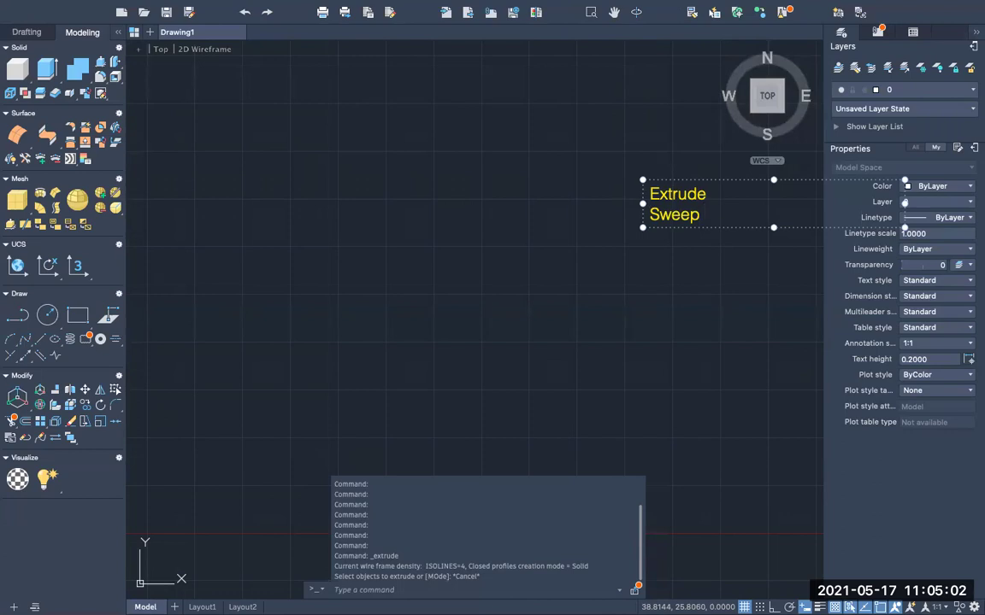
key(Return)
text(Rev)
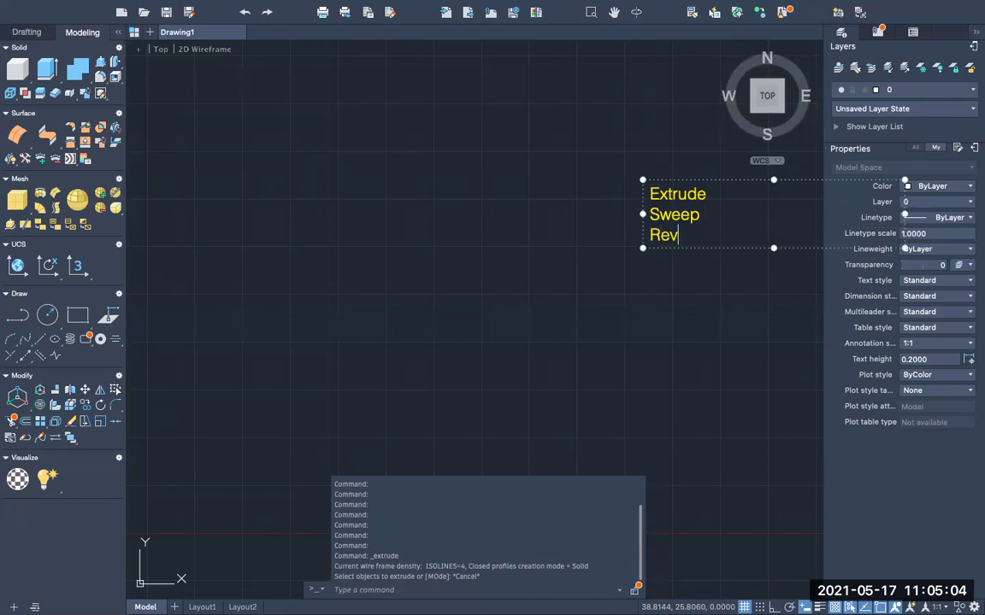
text(olve)
key(Return)
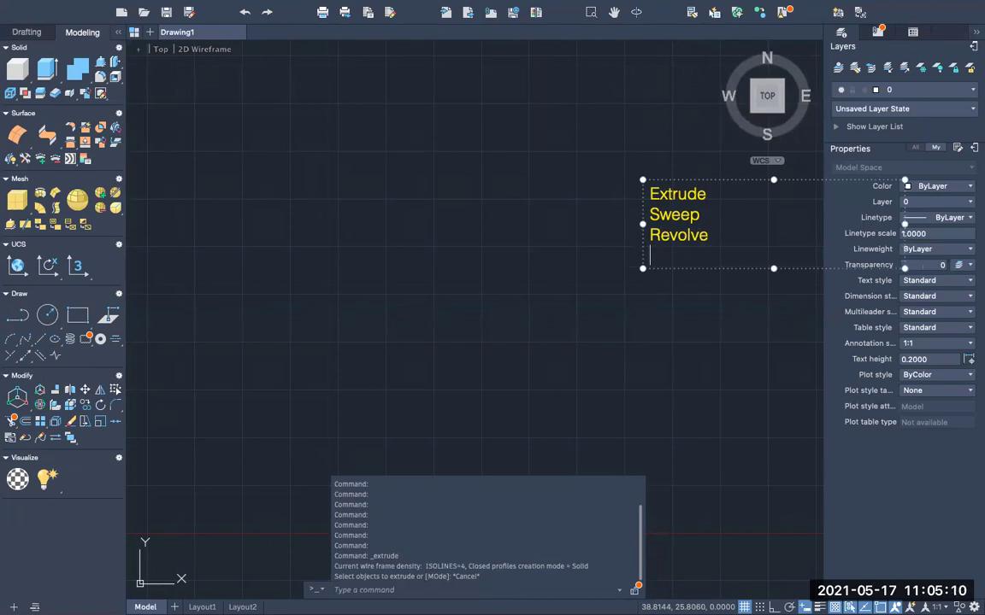
text(Loft)
key(Return)
Add the heading "3-D Commands" above the list of four commands in the yellow annotation
key(Up)
key(Up)
key(Up)
key(Up)
key(Return)
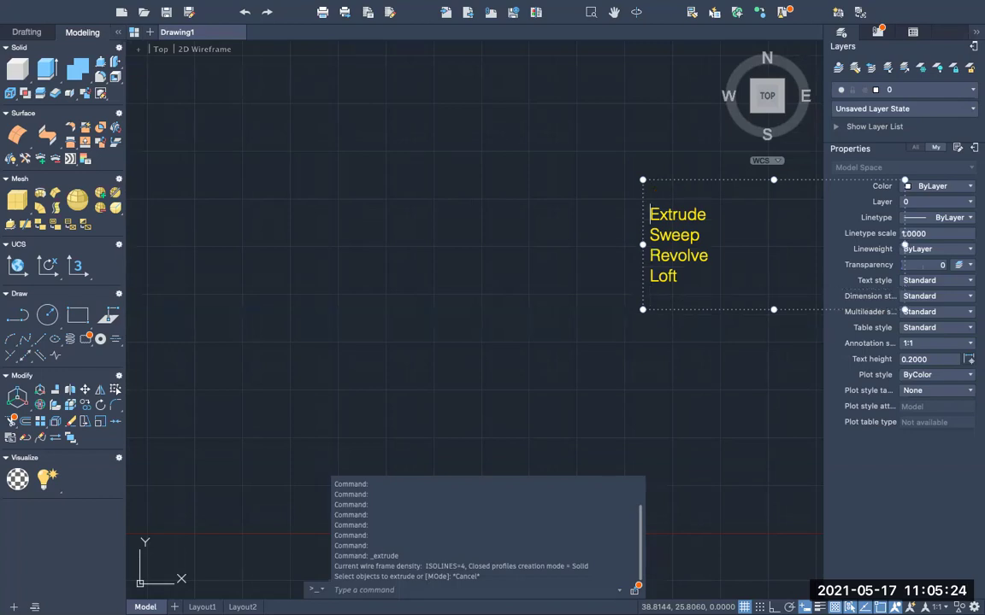
key(Up)
text(3-D Comma)
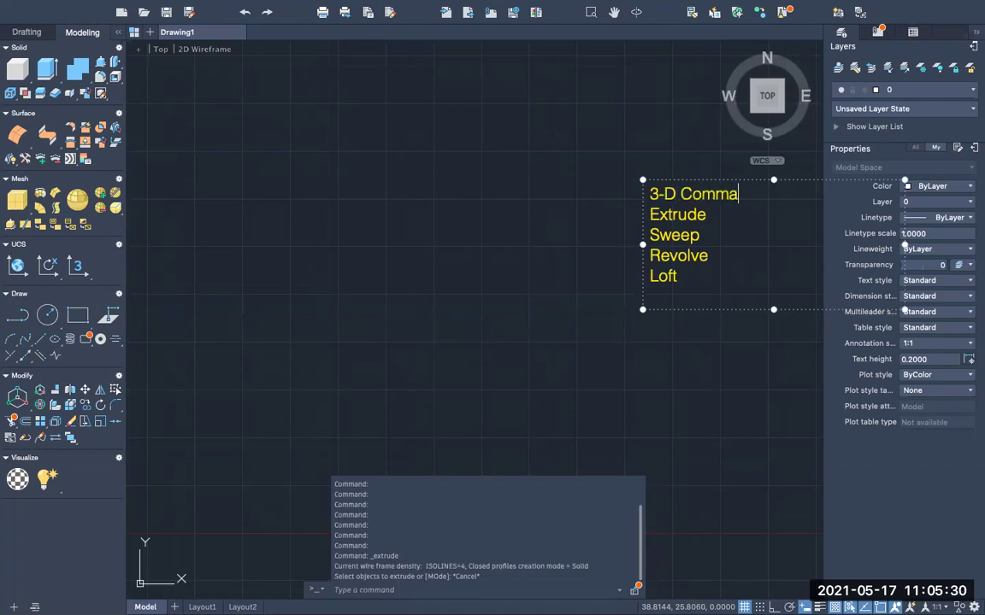
text(nds)
key(Return)
Indent the Extrude, Sweep, Revolve and Loft lines beneath the heading
key(Down)
key(Tab)
key(Down)
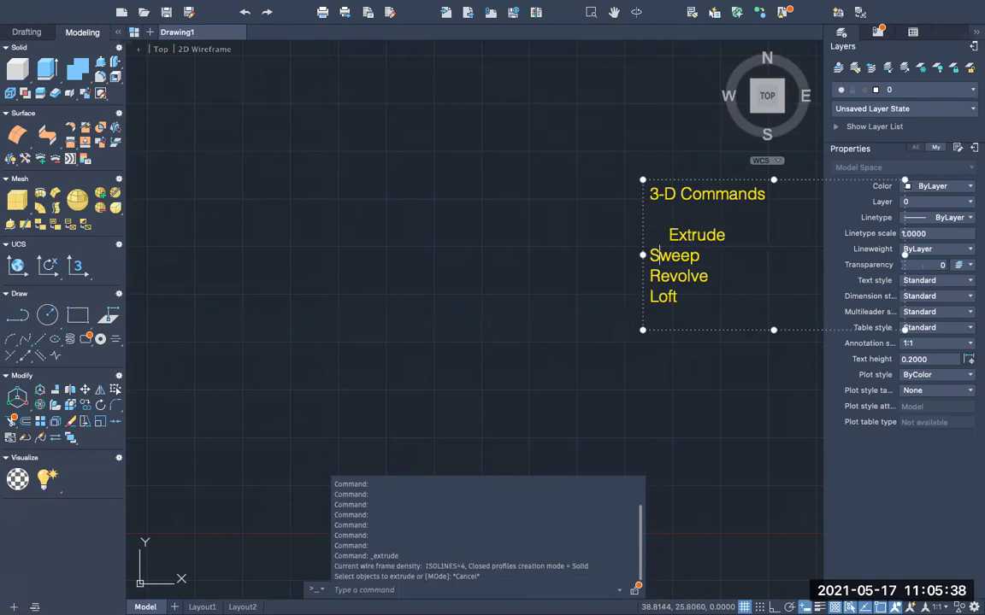
key(Left)
key(Tab)
key(Down)
key(Left)
key(Tab)
key(Down)
key(Left)
key(Left)
key(Tab)
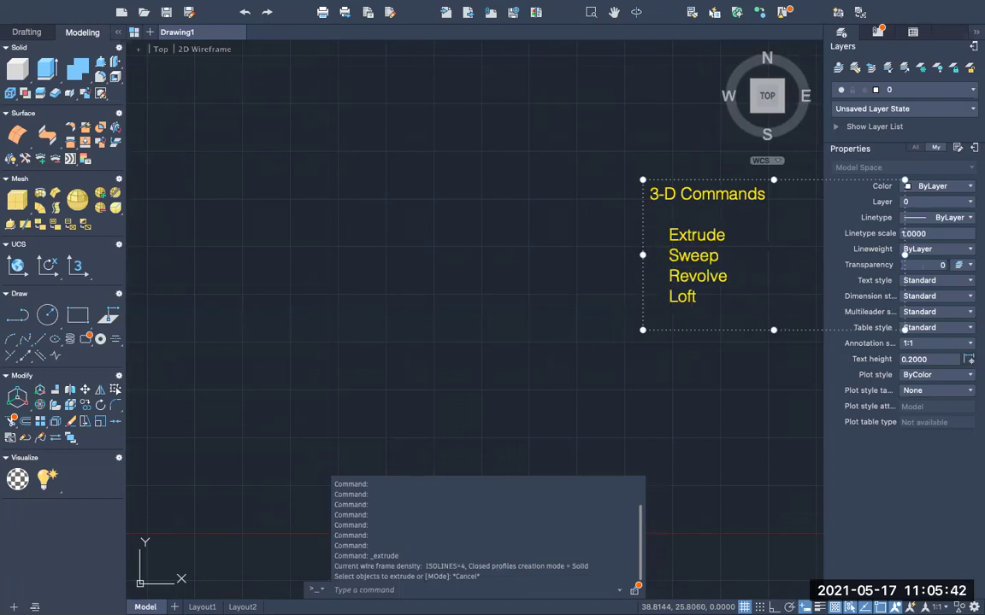
Remove the blank line between the "3-D Commands" heading and Extrude, and finish the annotation
key(Up)
key(Up)
key(Up)
key(Up)
key(Delete)
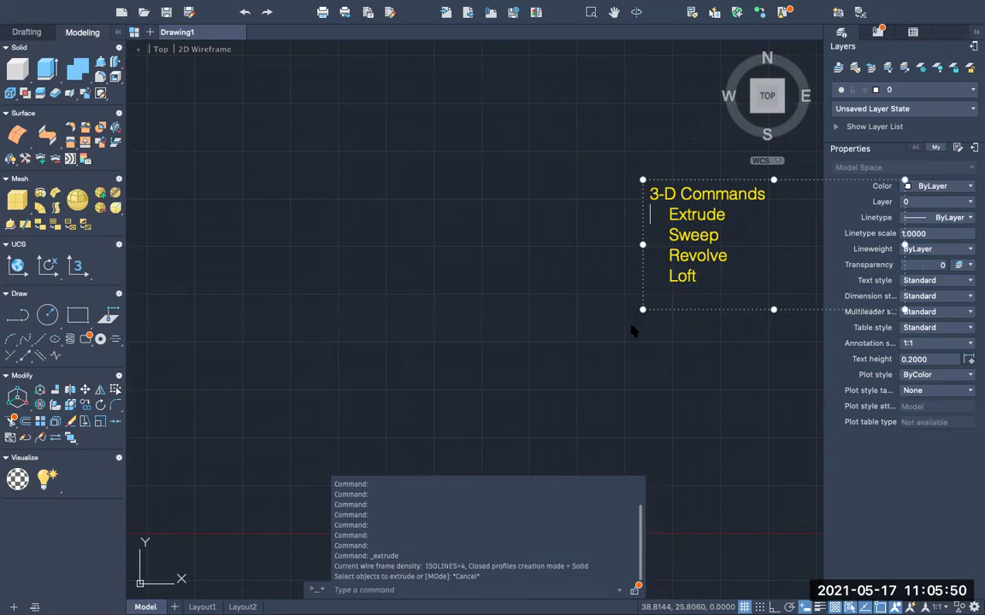
click(728, 215)
click(656, 344)
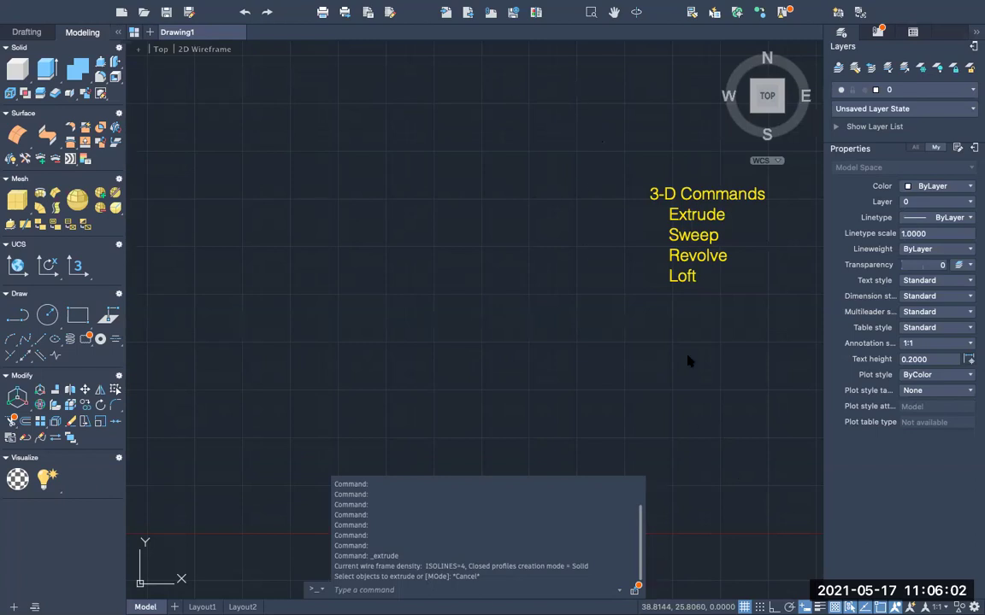
Place a green text annotation reading "Region" below the yellow command list
click(656, 322)
text(Regio)
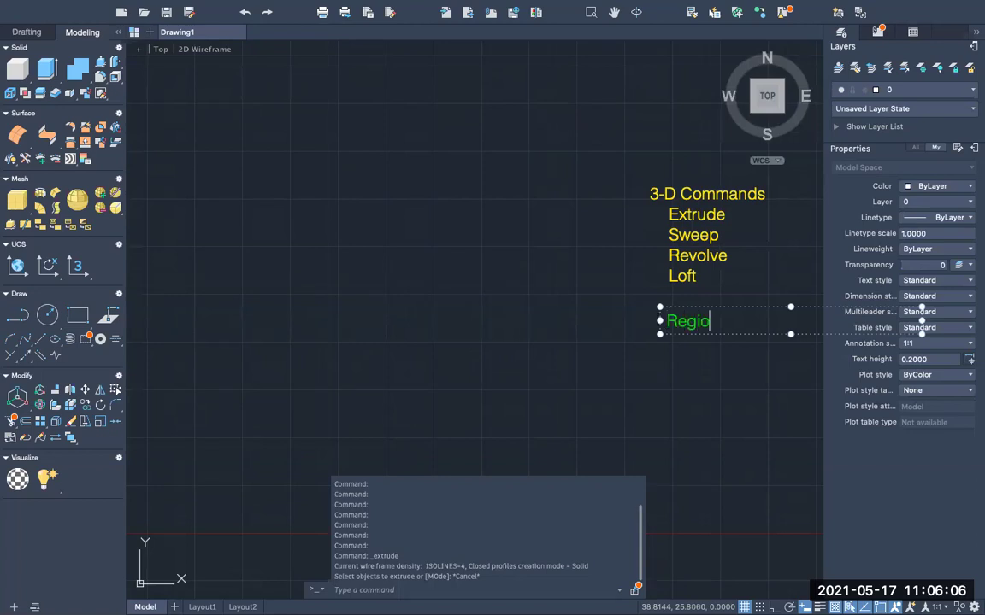
text(n)
click(697, 422)
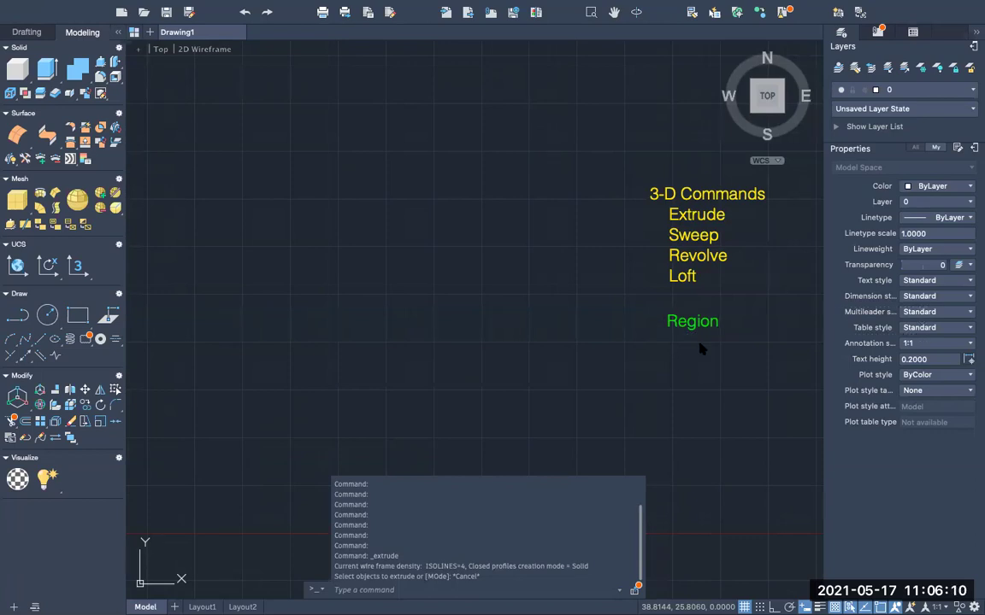
Try to place a green "2-D Command" label on the same line as Region, and remove it
click(671, 323)
key(Escape)
click(612, 323)
text(2-D)
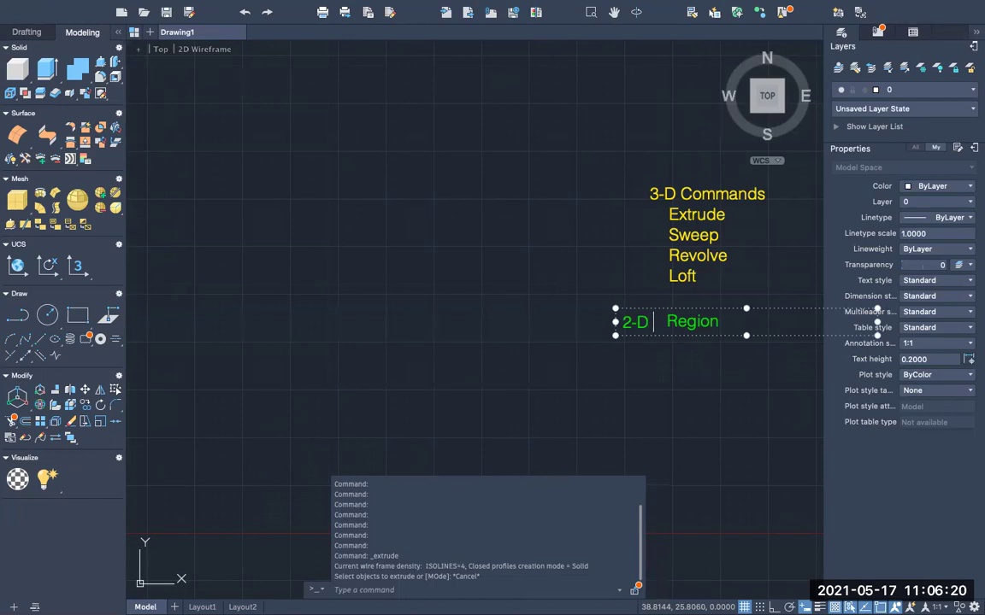
text( Command)
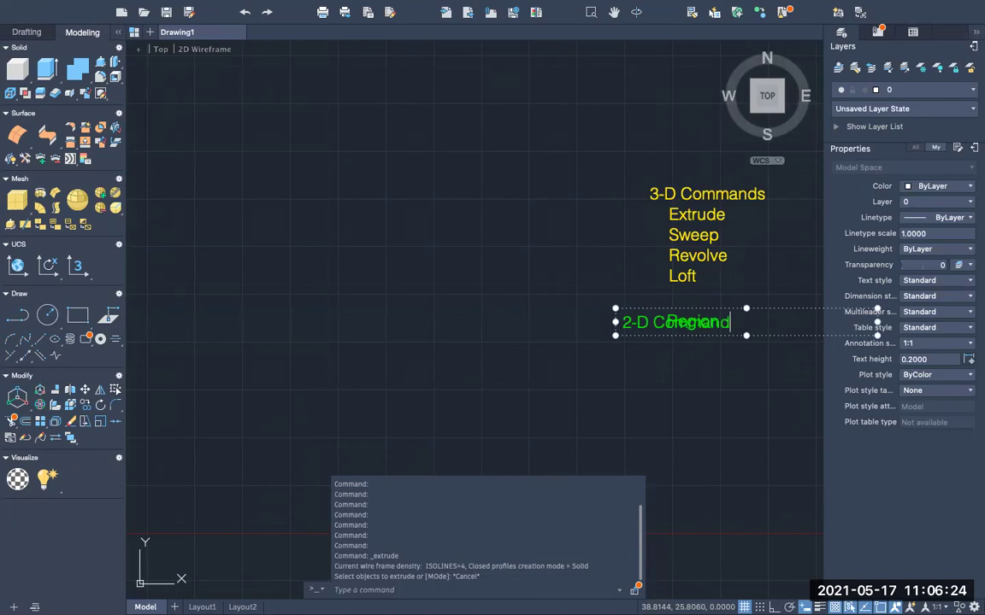
click(642, 369)
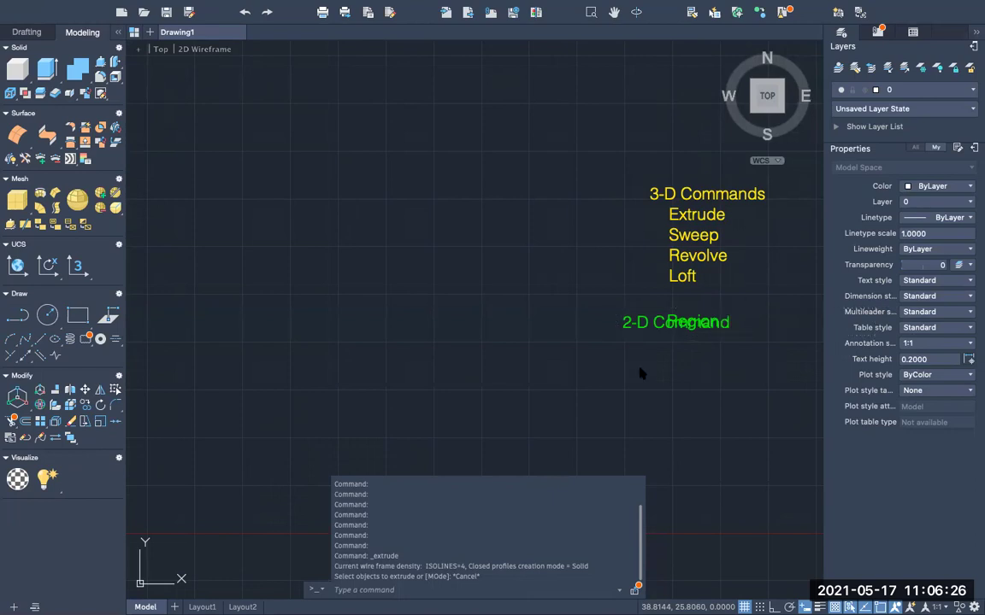
click(642, 324)
key(Escape)
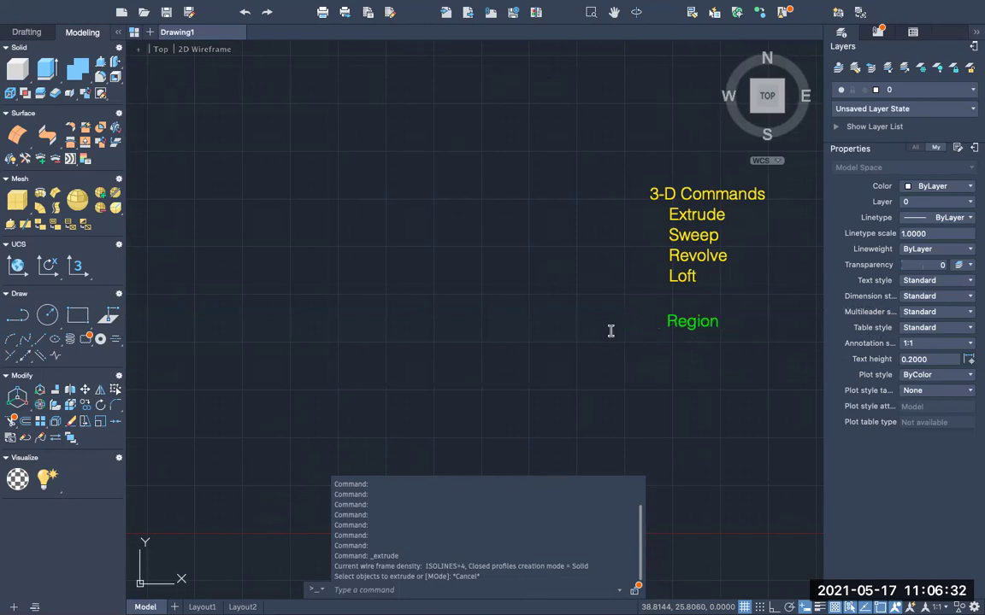
Add a green "2-D Command" heading between the yellow list and the Region label
double_click(650, 302)
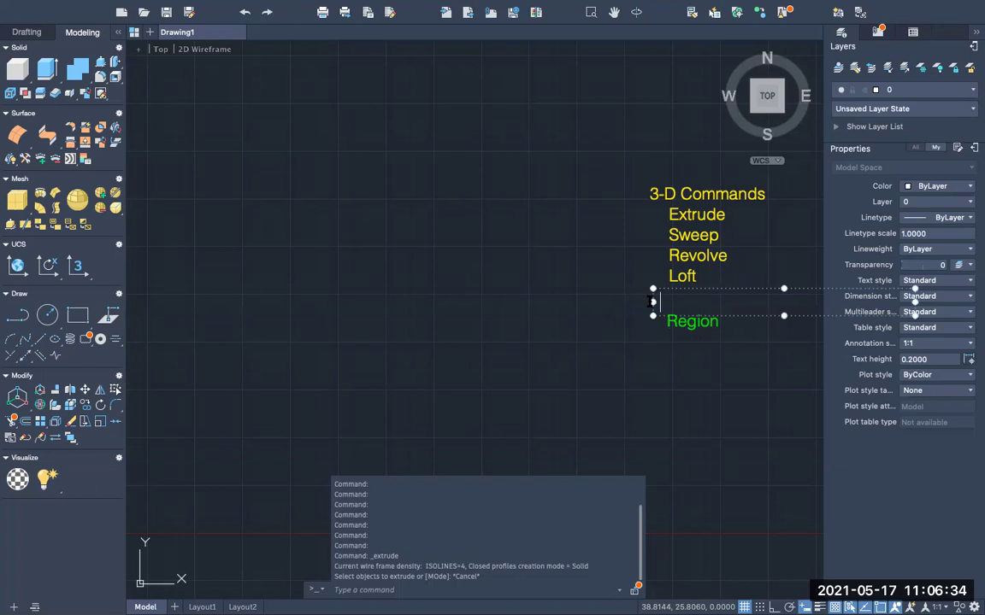
text(2-D Commands)
key(BackSpace)
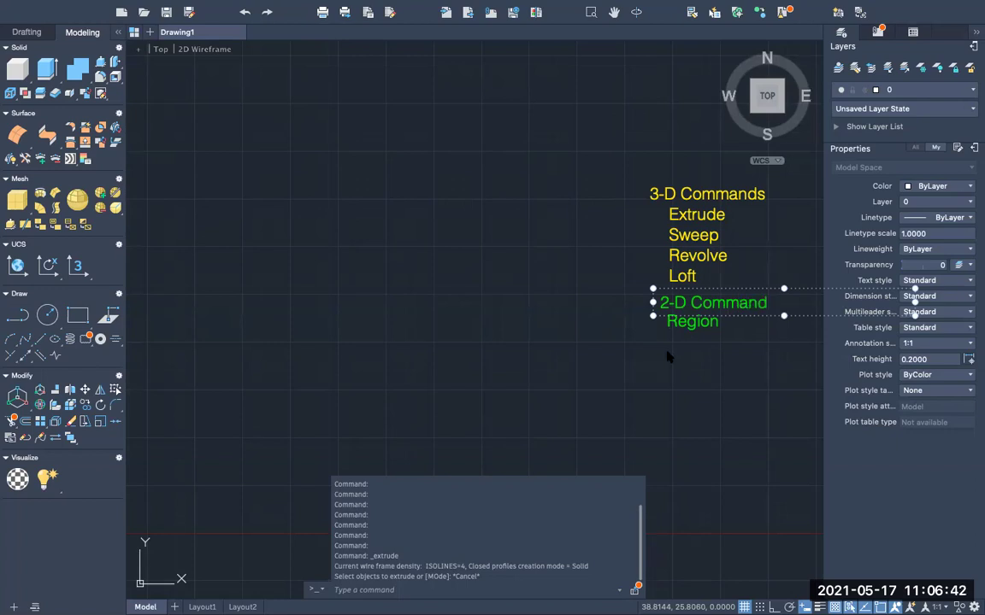
key(Escape)
Draw a rectangle about 11.15 by 5.86 in the top view and switch to the isometric home view
mouse_move(440, 4)
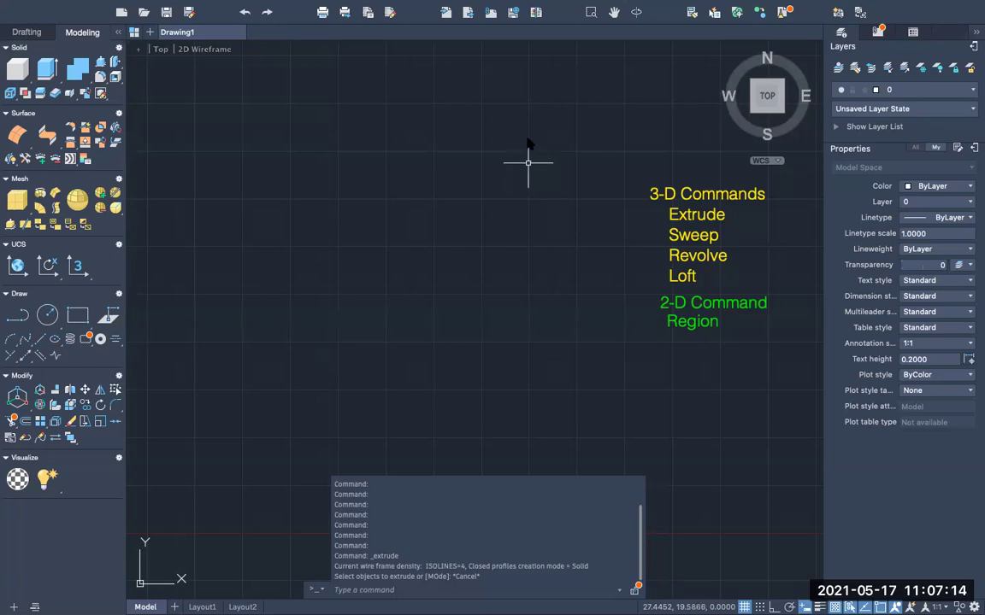
mouse_move(494, 6)
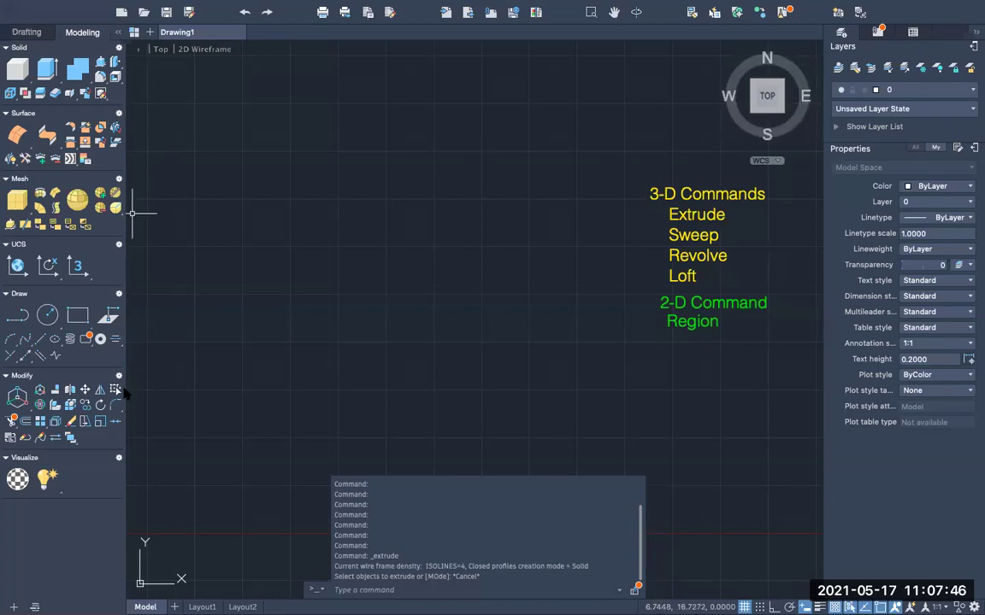
click(78, 317)
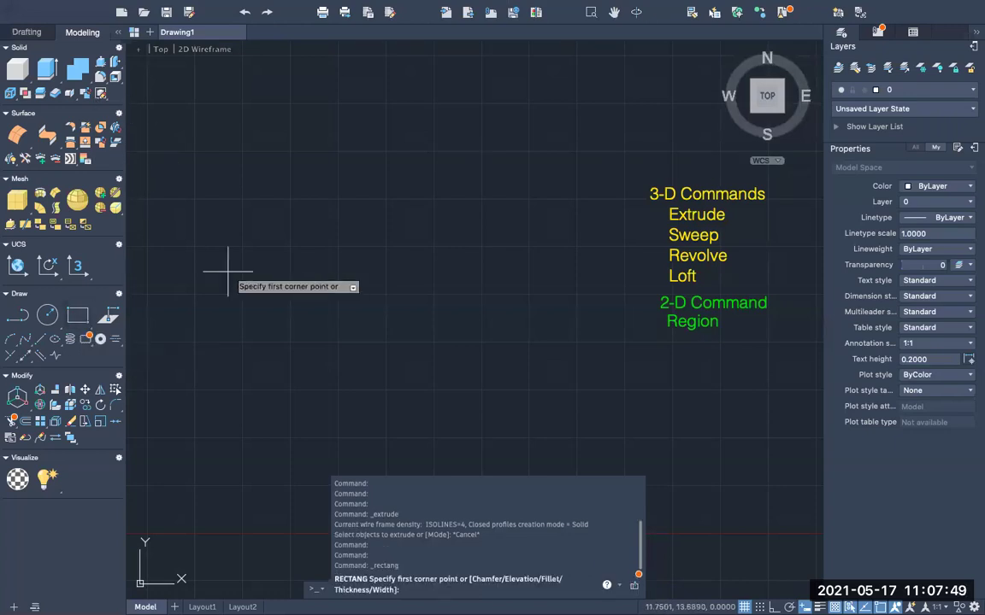
click(198, 212)
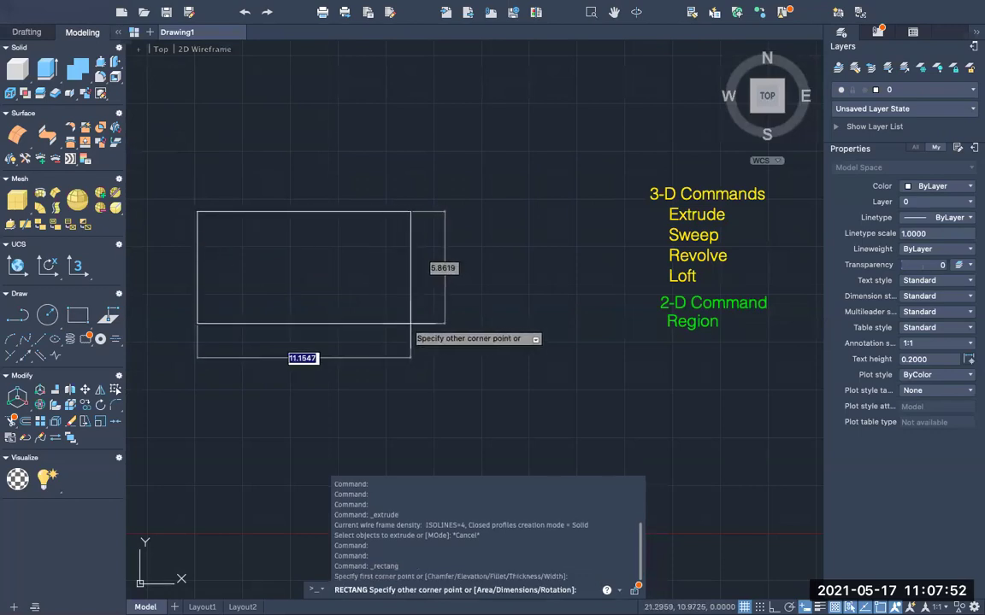
click(411, 323)
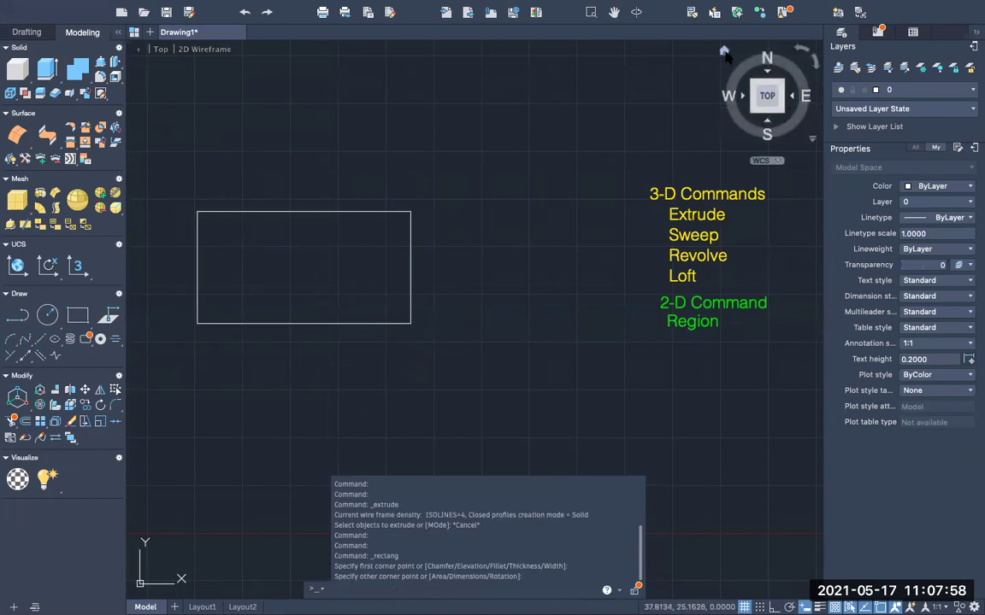
click(724, 51)
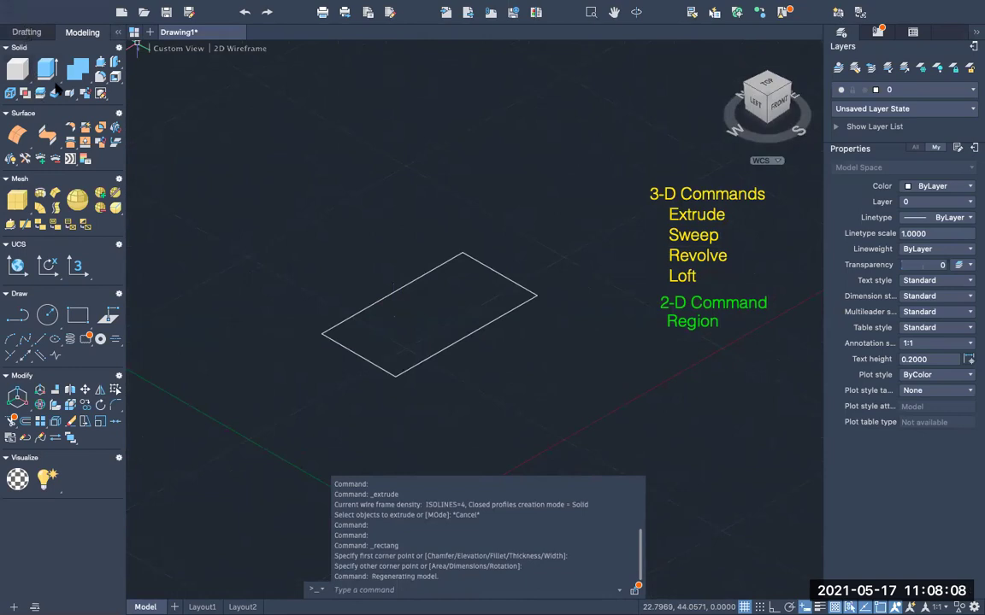
Compare the Drafting and Modeling tool sets, ending on Drafting, and look at the command line
click(34, 33)
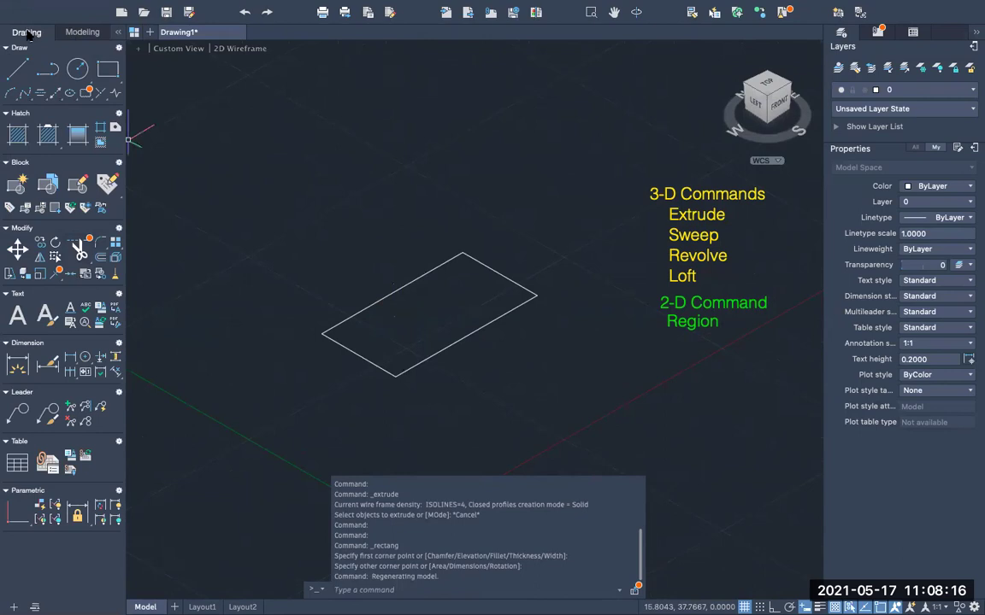
click(83, 32)
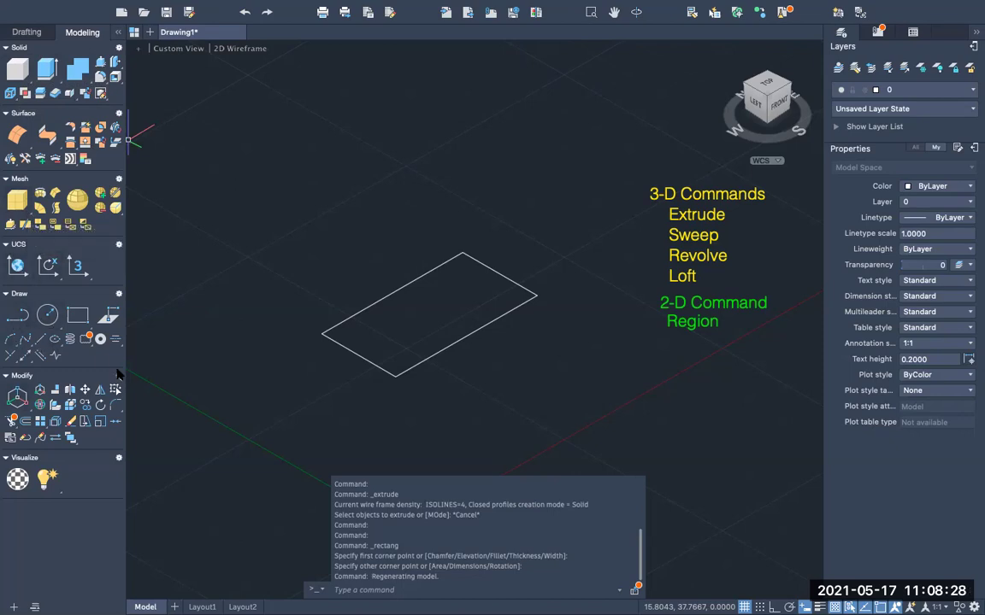
click(26, 38)
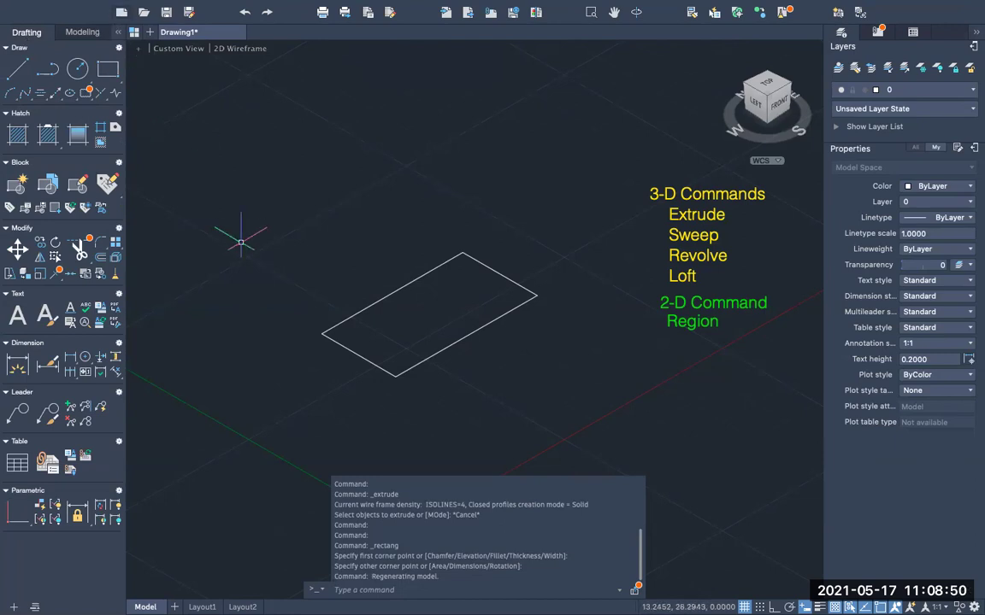
click(349, 590)
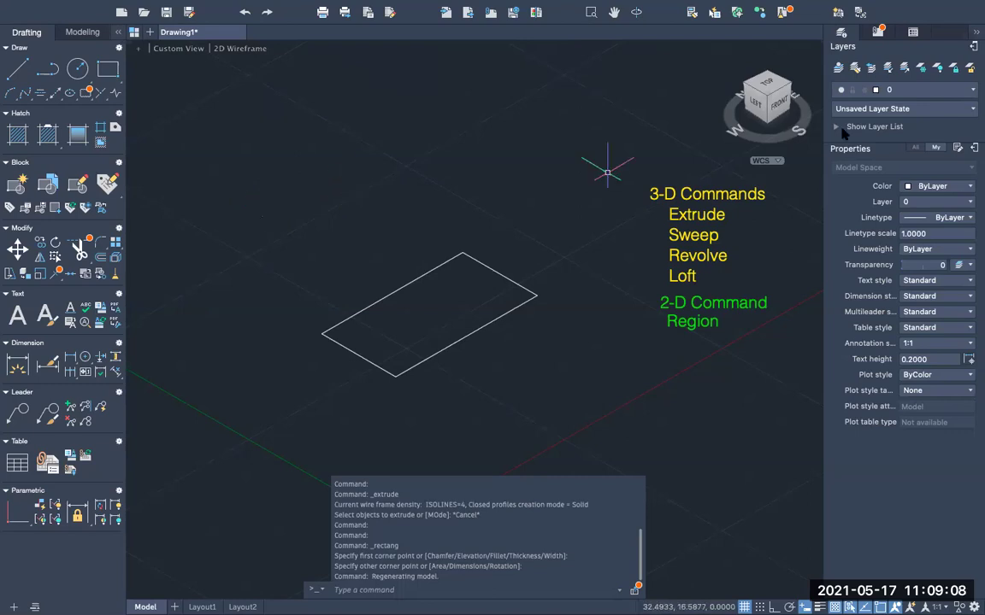
Examine the rectangle from the top and right views, and return to the isometric home view
click(767, 87)
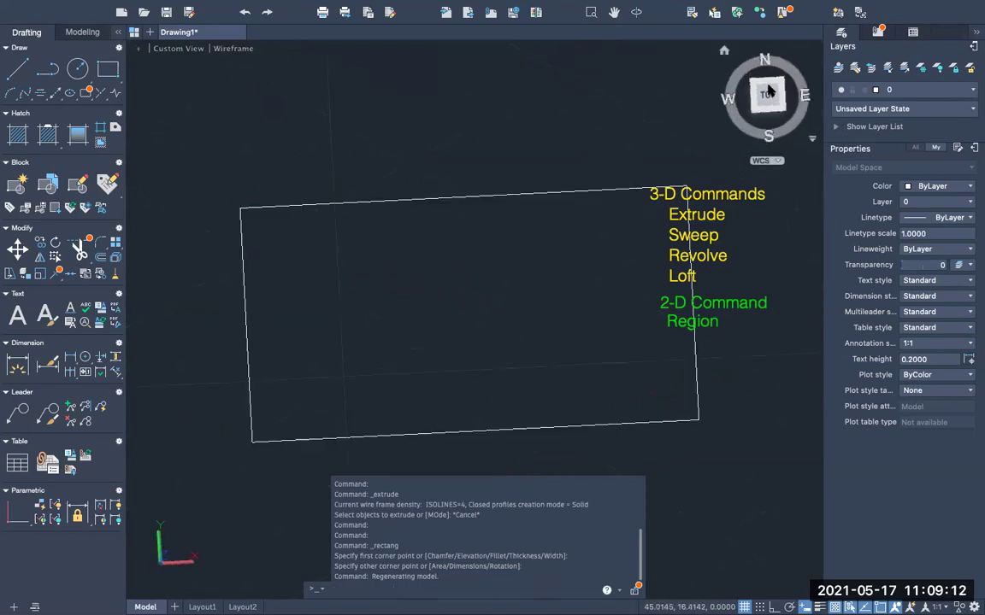
click(792, 97)
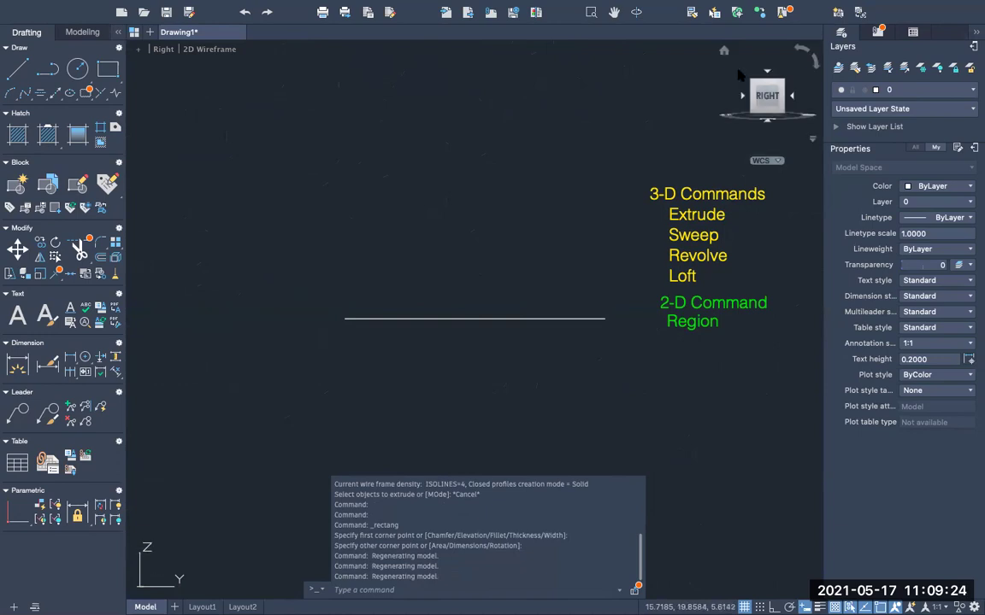
click(724, 51)
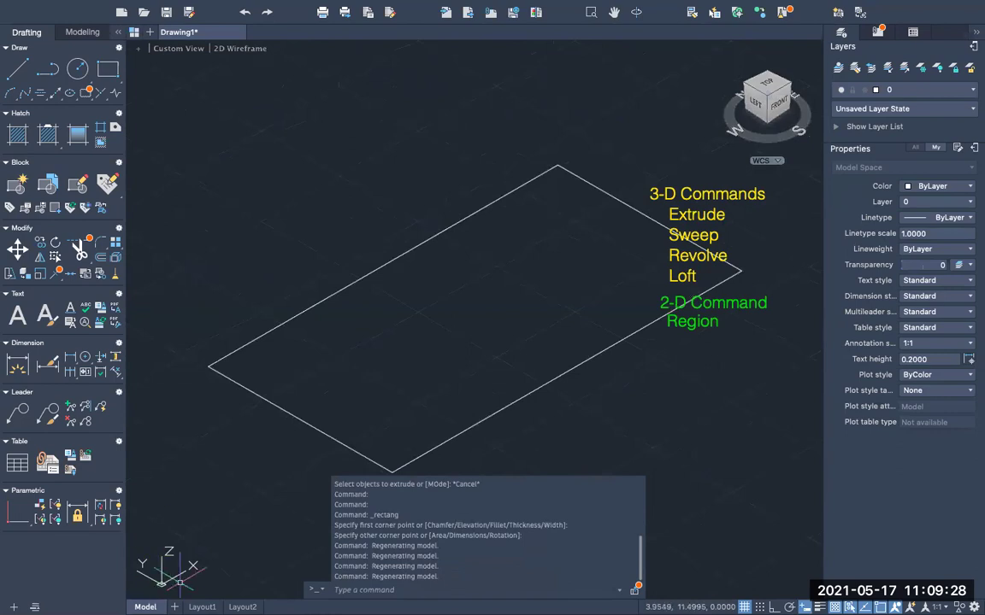
scroll(398, 330, down, 2)
scroll(397, 334, down, 1)
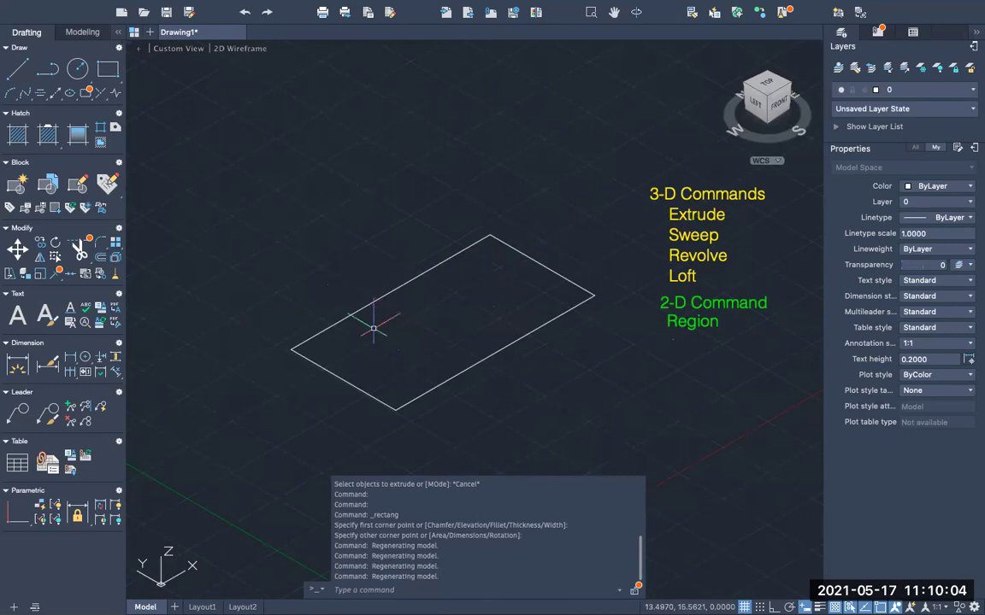
Switch to the Modeling tool set and extrude the rectangle upward into a solid box
click(82, 33)
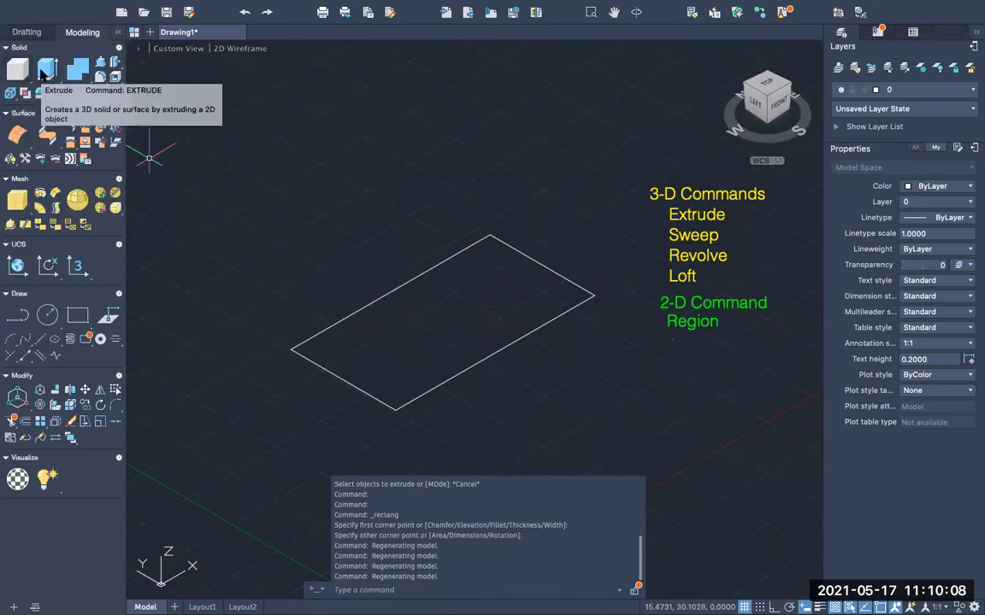
click(43, 73)
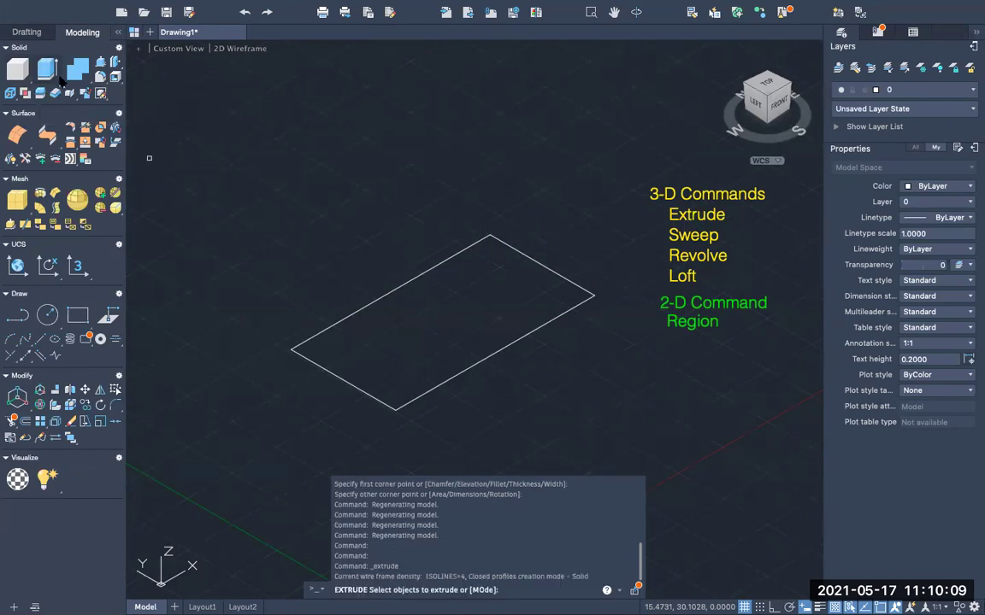
click(357, 311)
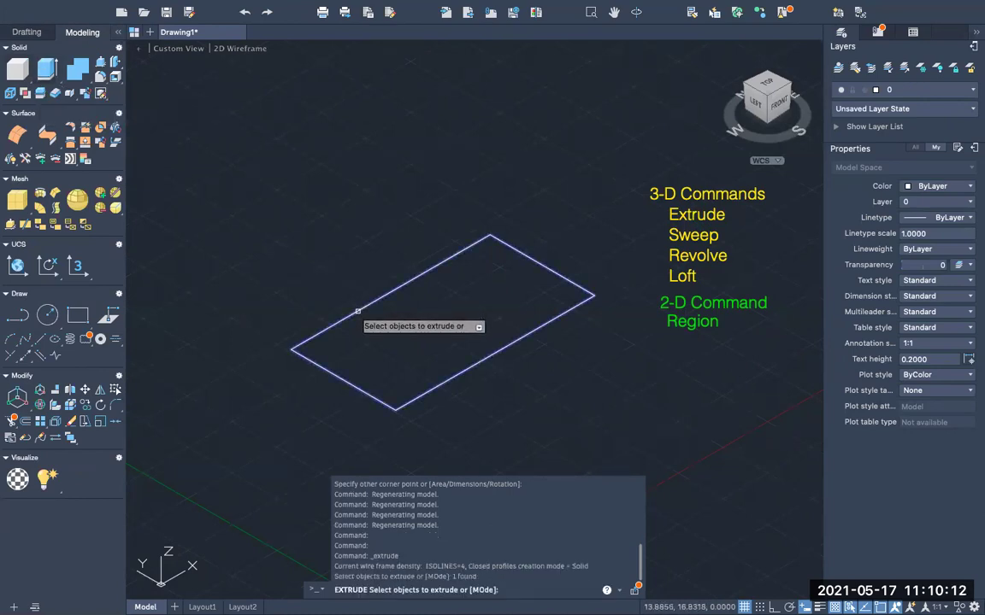
key(Return)
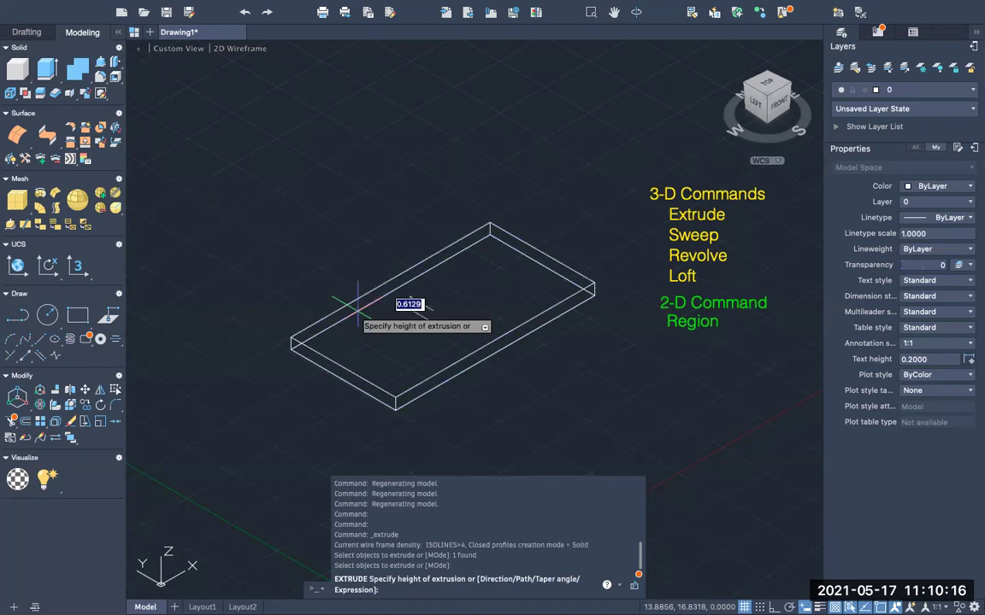
click(360, 233)
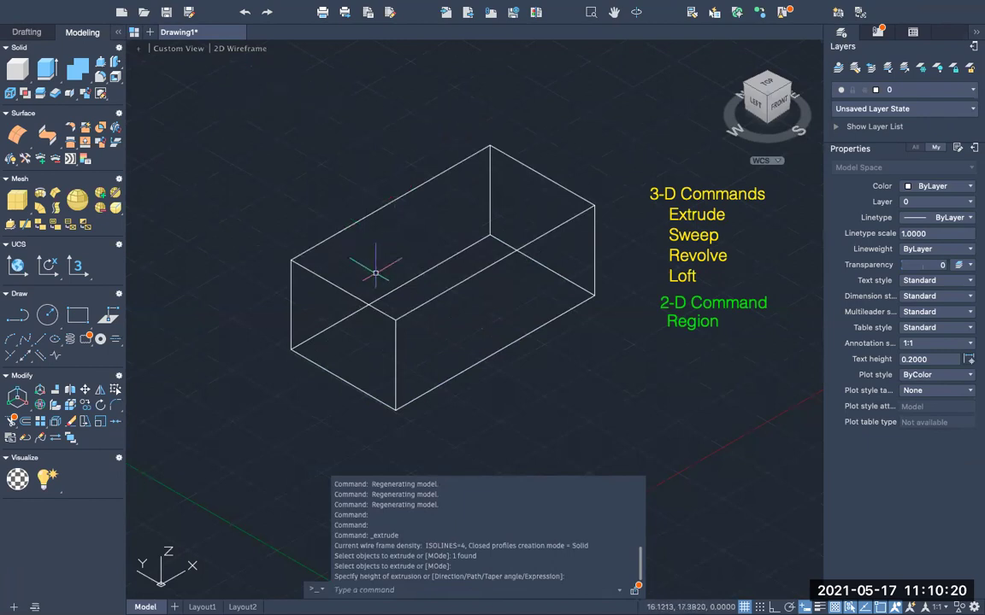
Compare the Realistic, Shaded, Hidden and Conceptual visual styles on the box, ending on Realistic
click(243, 49)
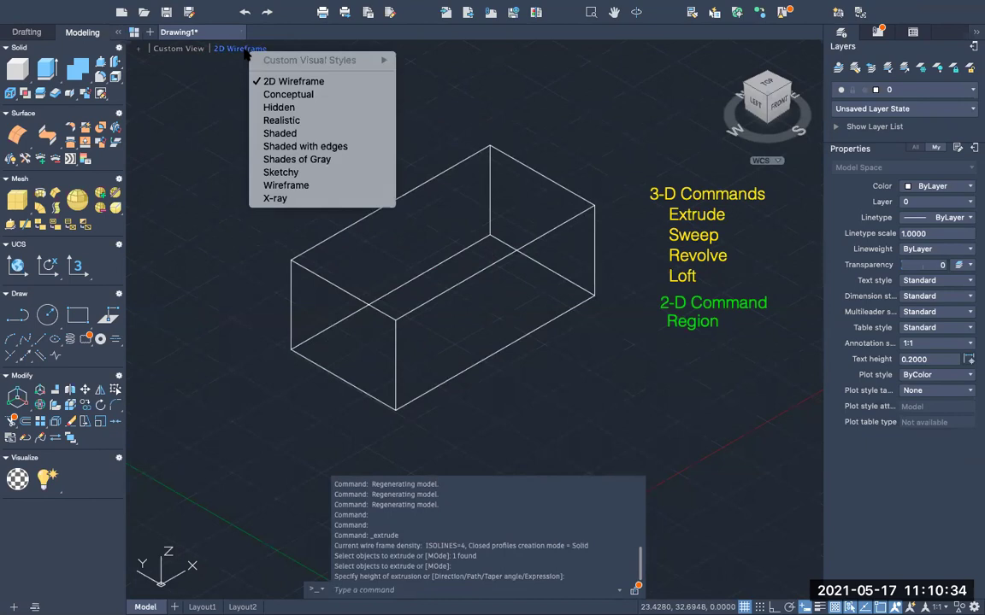
click(273, 123)
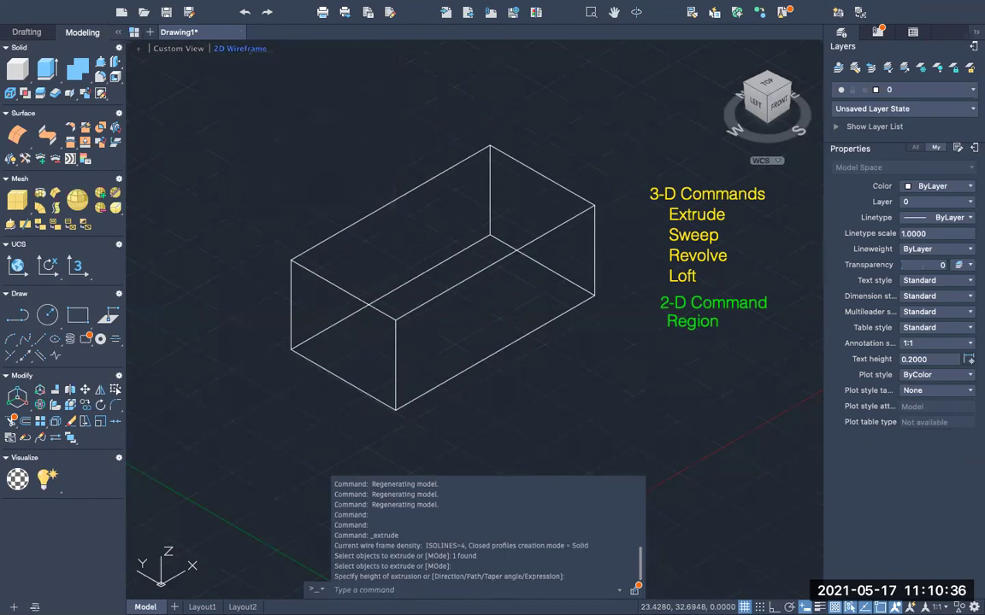
click(229, 48)
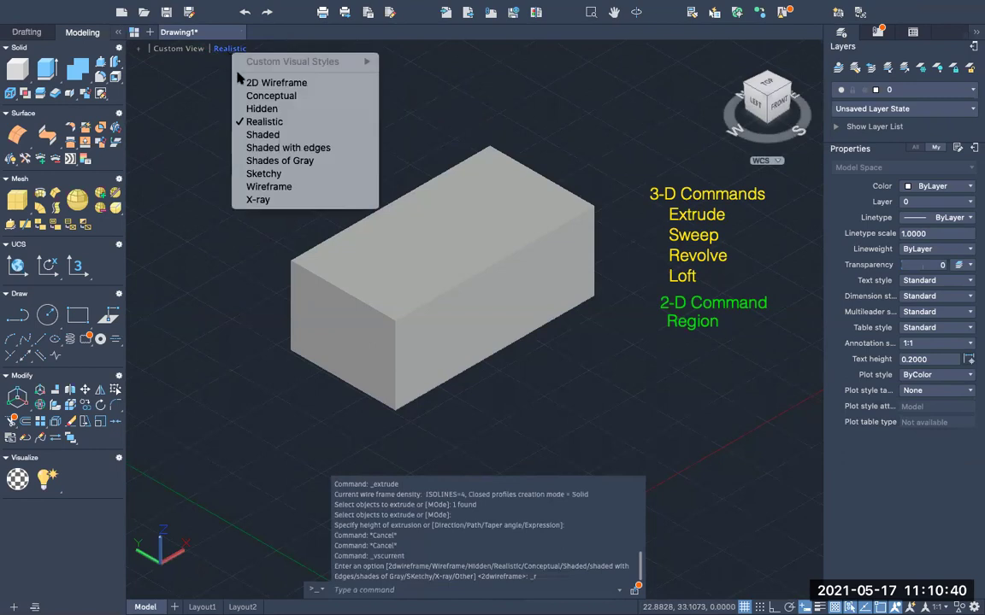
click(261, 134)
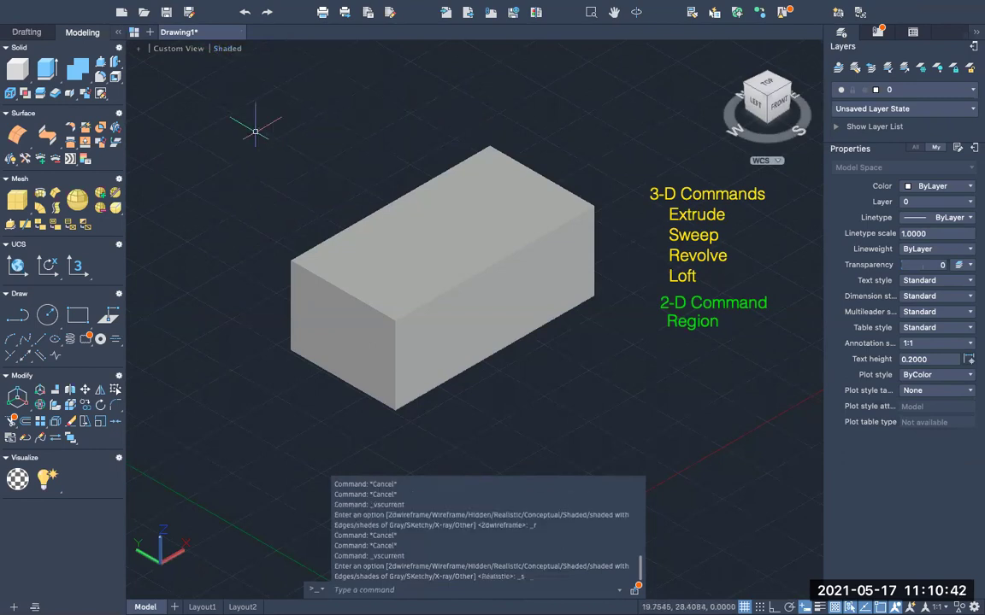
click(224, 49)
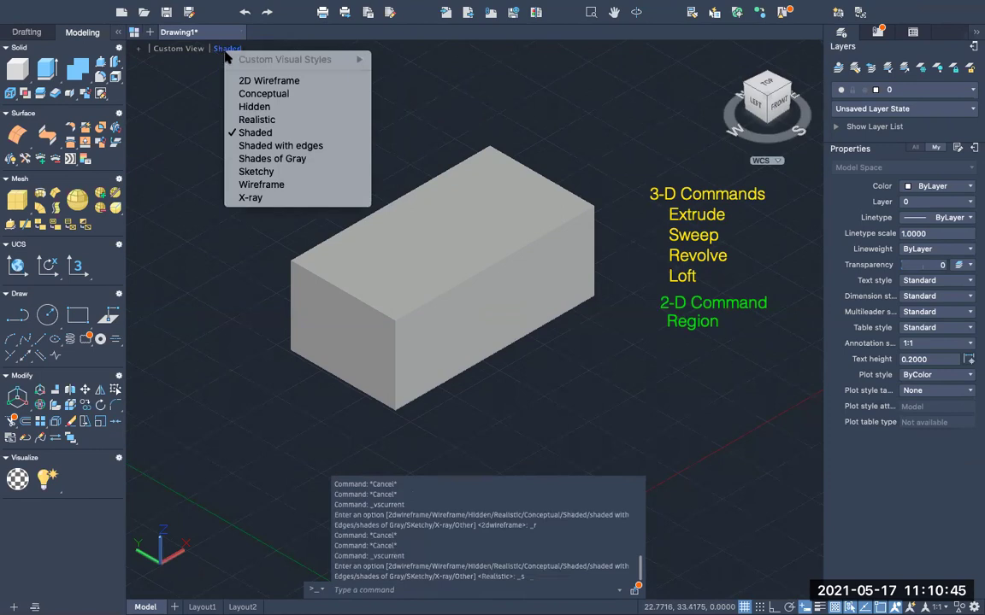
click(252, 106)
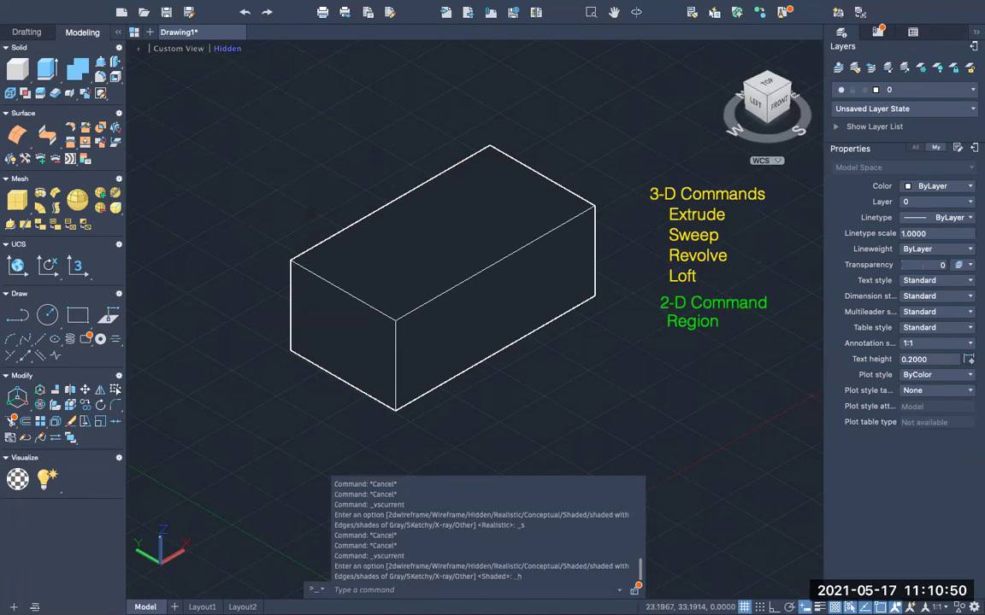
click(228, 49)
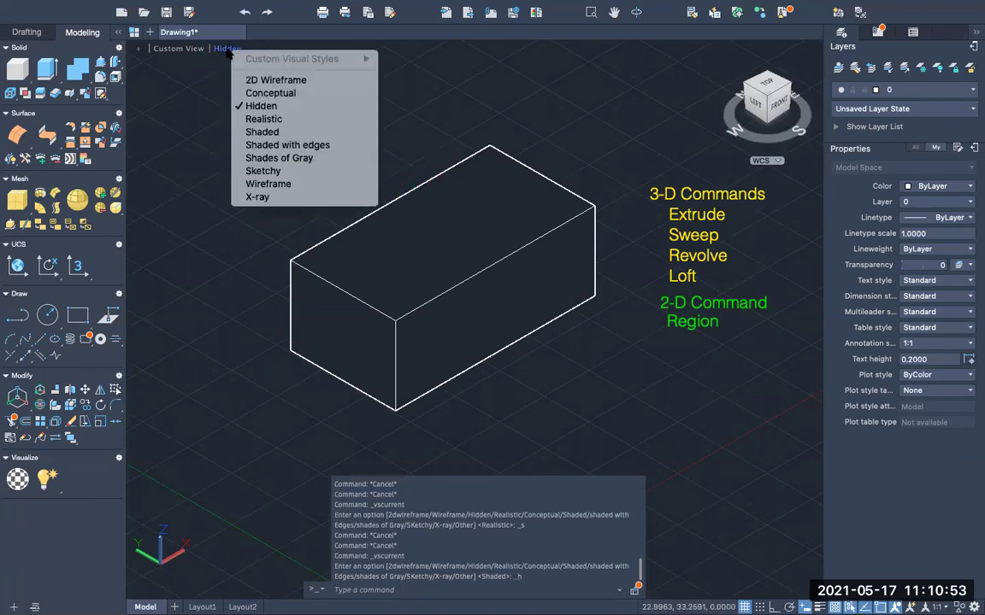
click(256, 92)
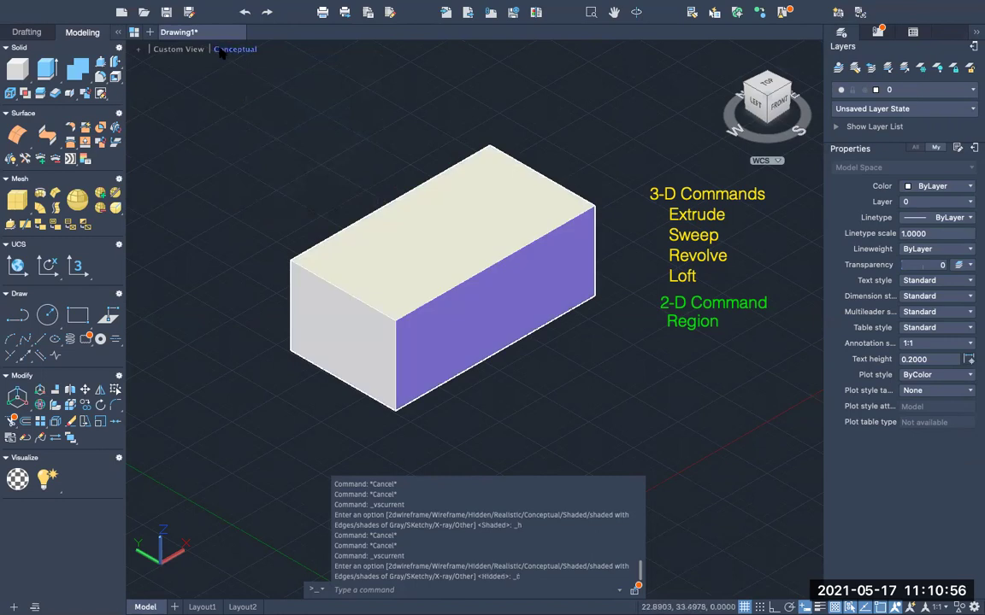
click(221, 49)
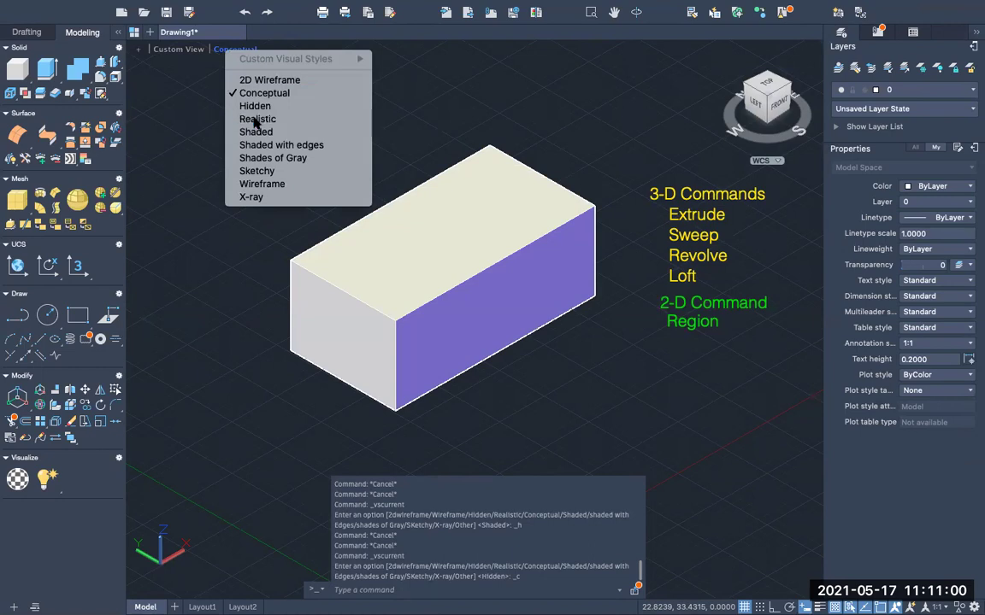
click(255, 120)
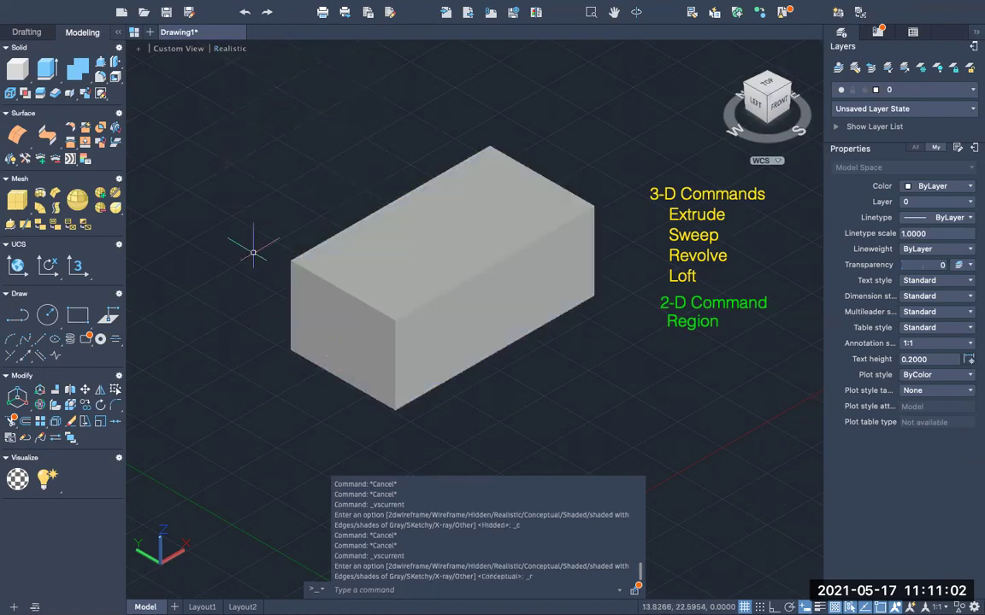
Examine the box from the Top, Bottom and Front preset views
click(176, 49)
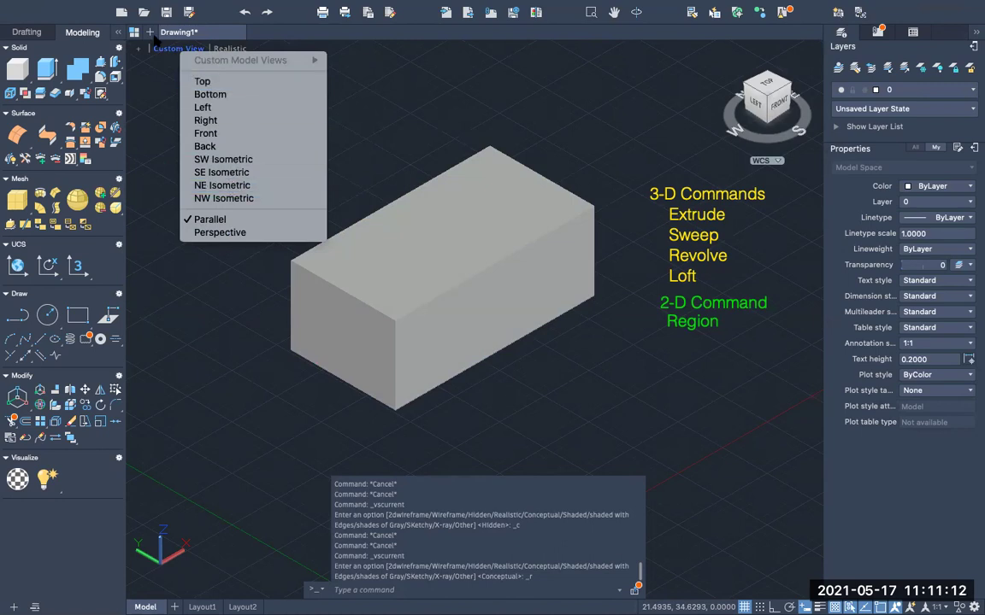
click(203, 81)
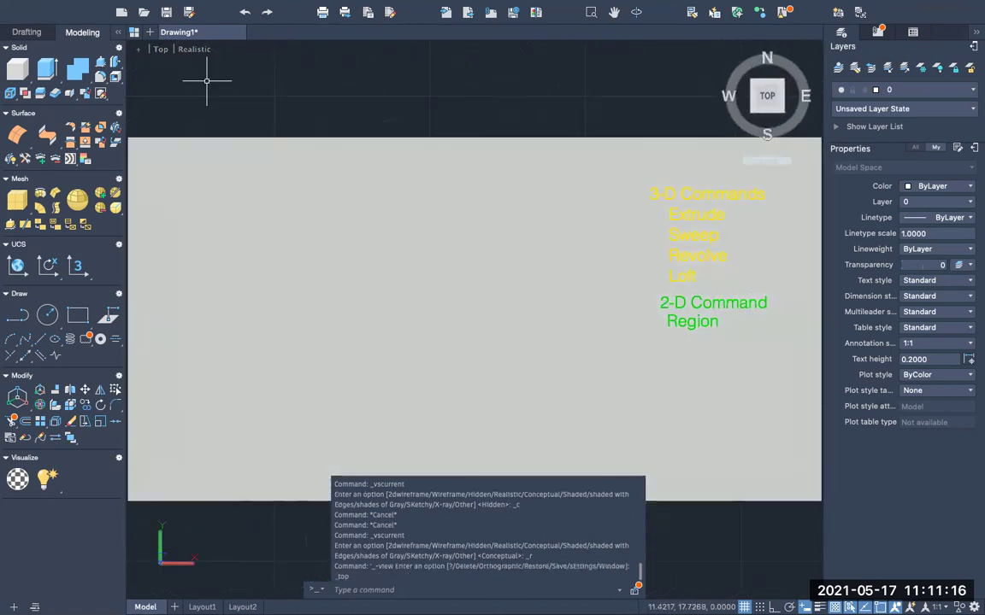
scroll(313, 248, down, 5)
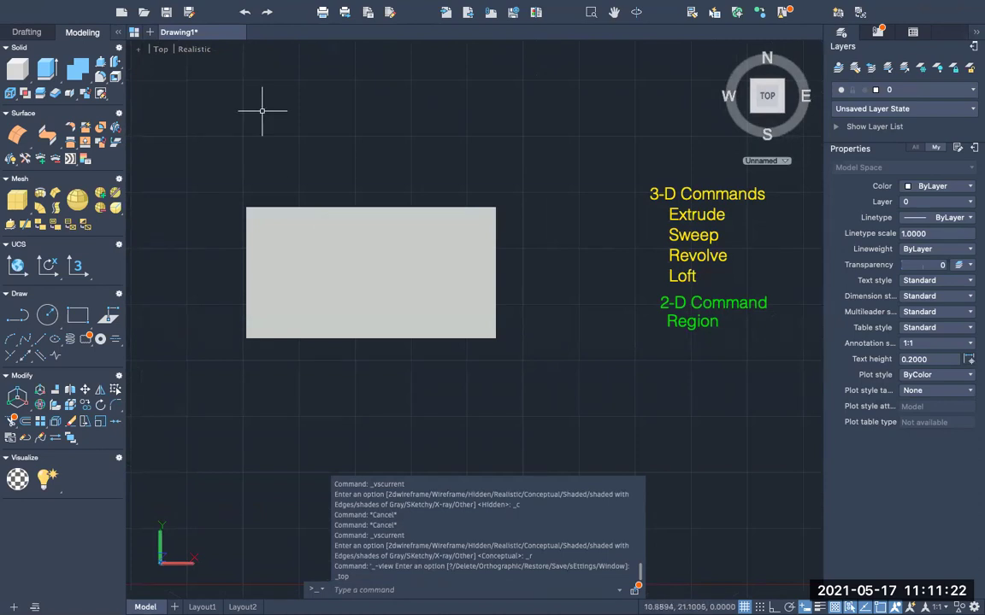
click(160, 49)
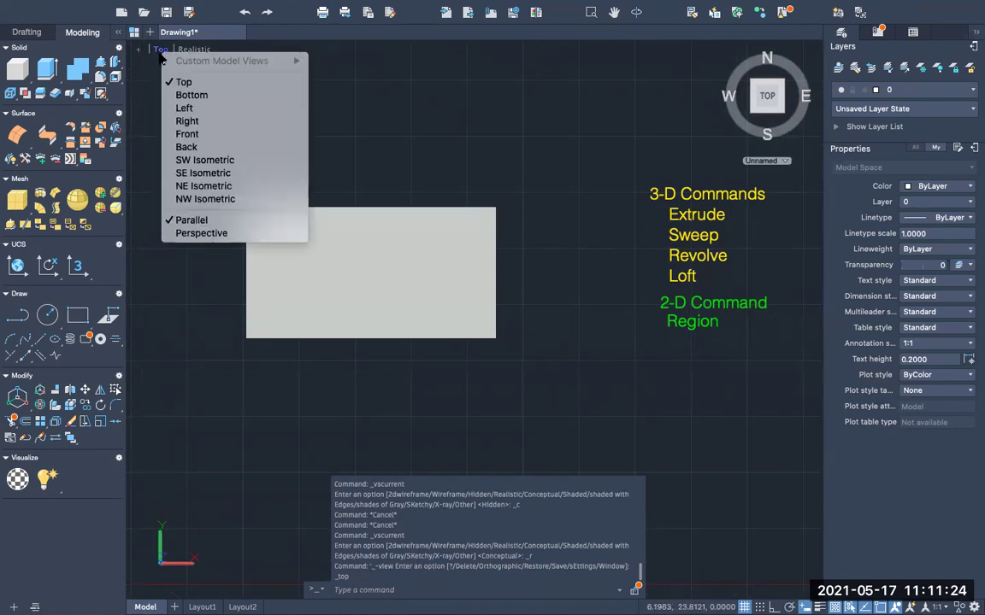
click(181, 95)
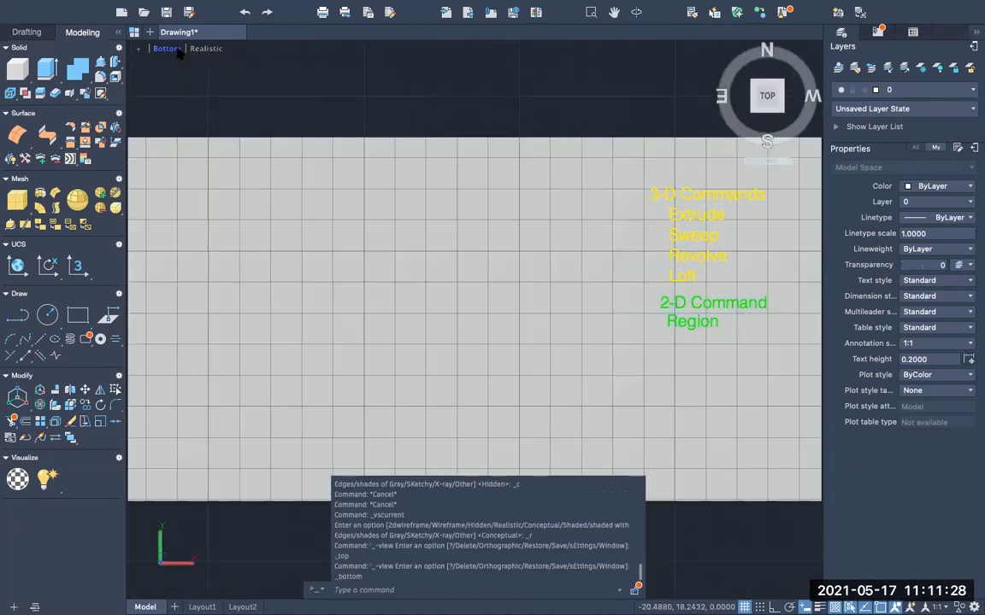
click(166, 49)
click(206, 133)
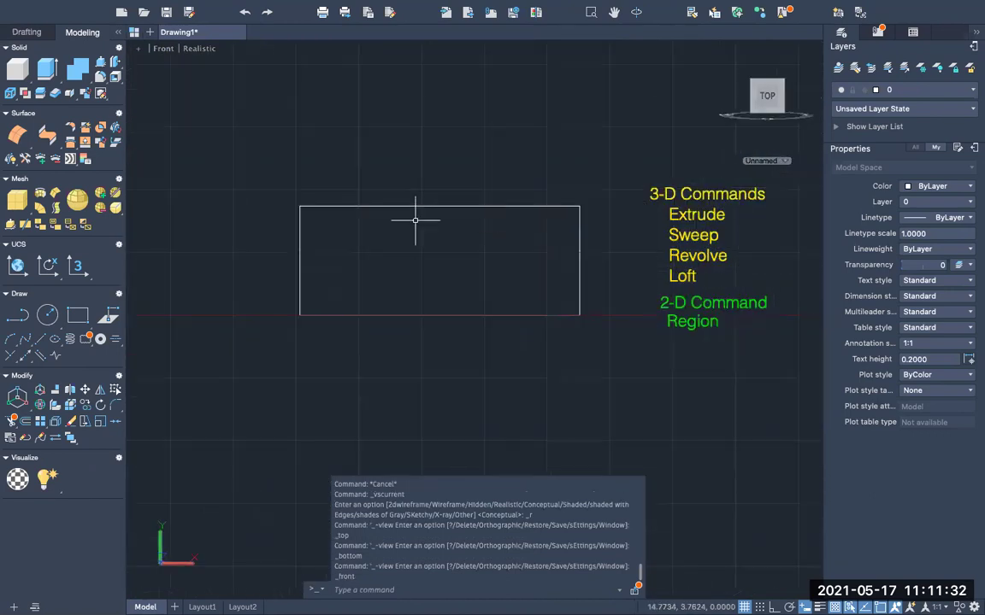
Examine the box in the SW, SE, NE and NW Isometric views, ending on NW Isometric
click(162, 49)
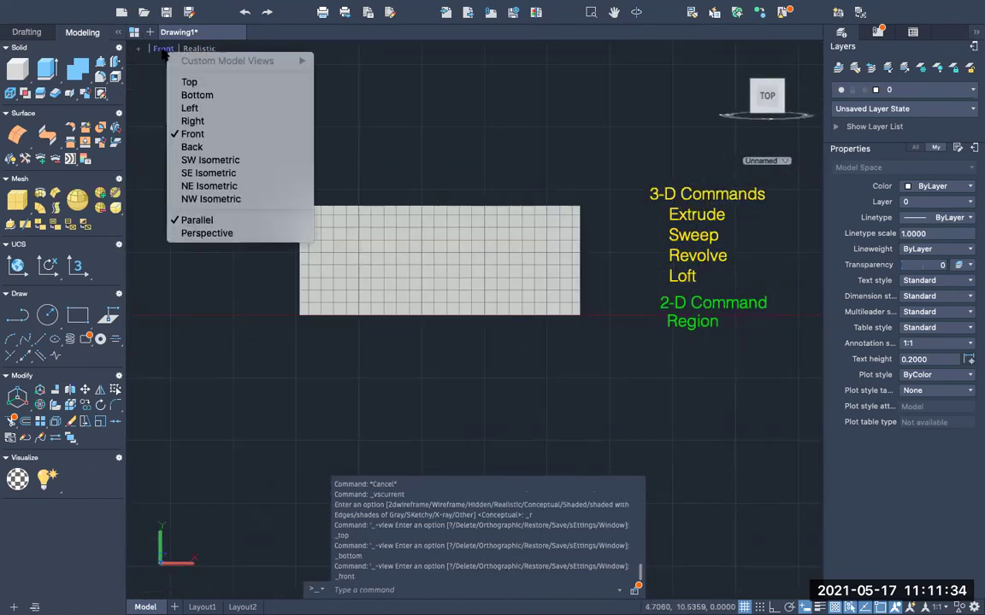
click(208, 160)
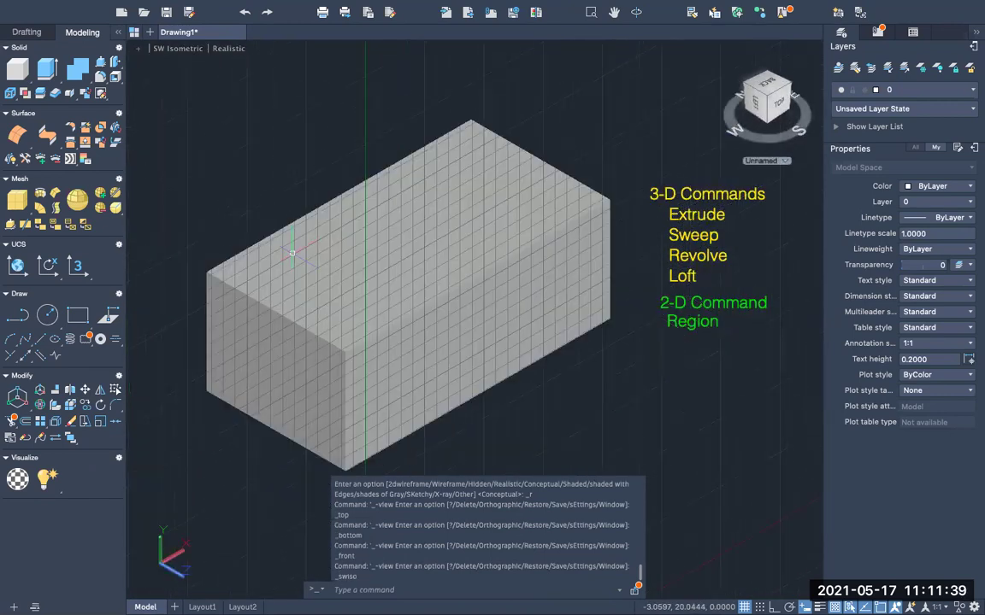
click(175, 49)
click(206, 175)
click(188, 51)
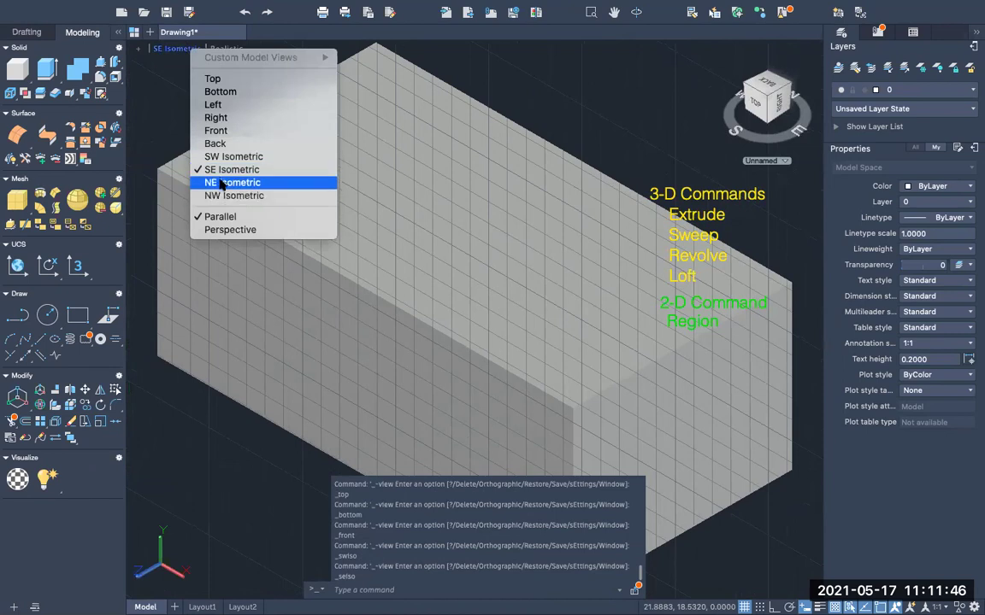
click(220, 182)
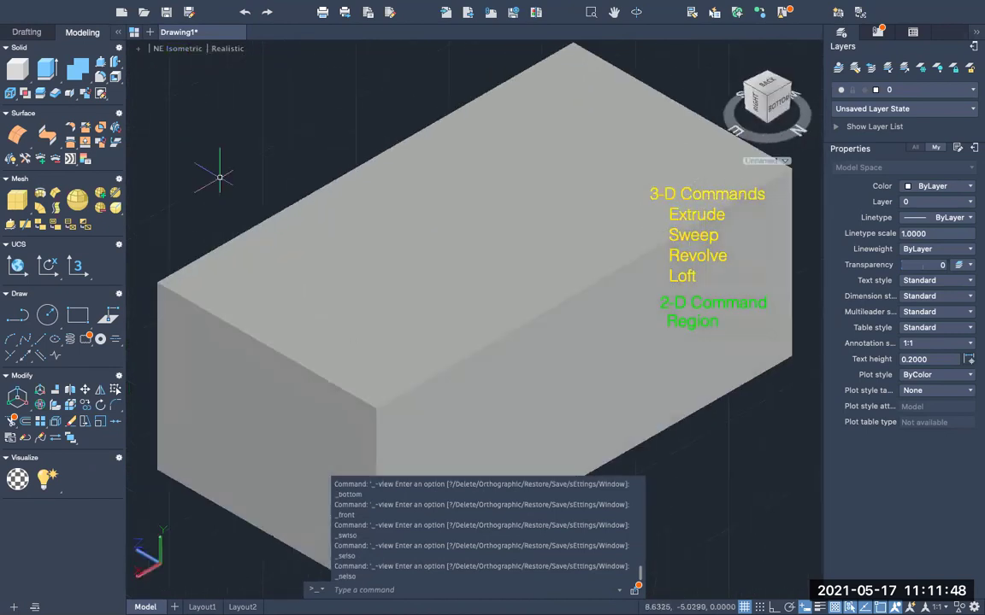
click(181, 49)
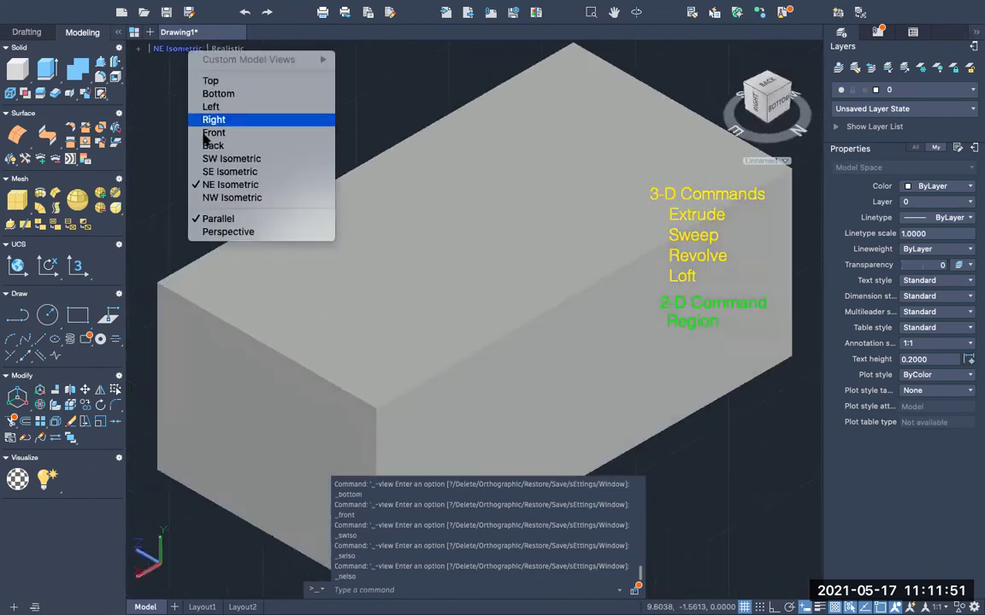
click(226, 198)
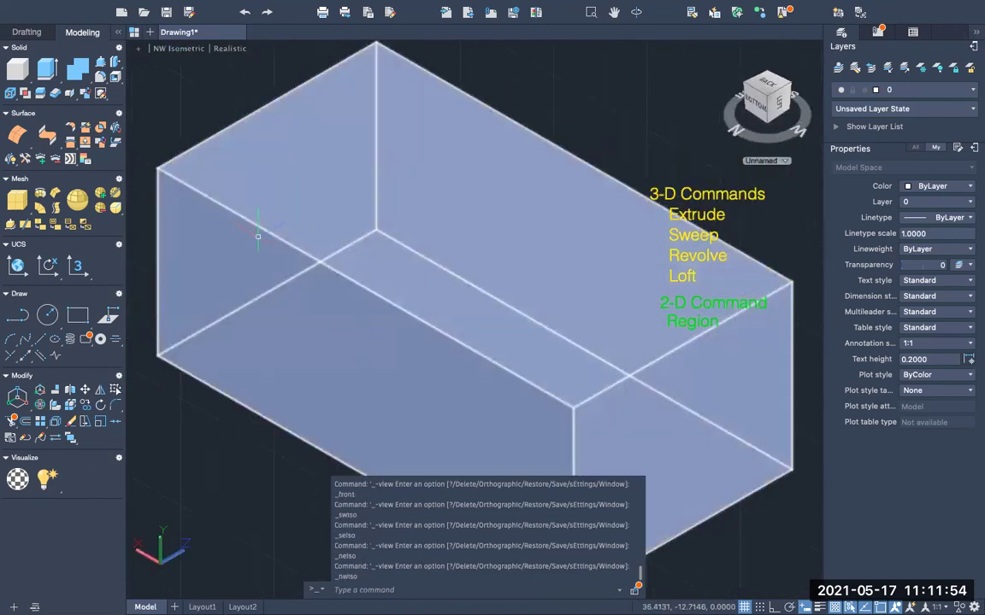
scroll(355, 345, down, 4)
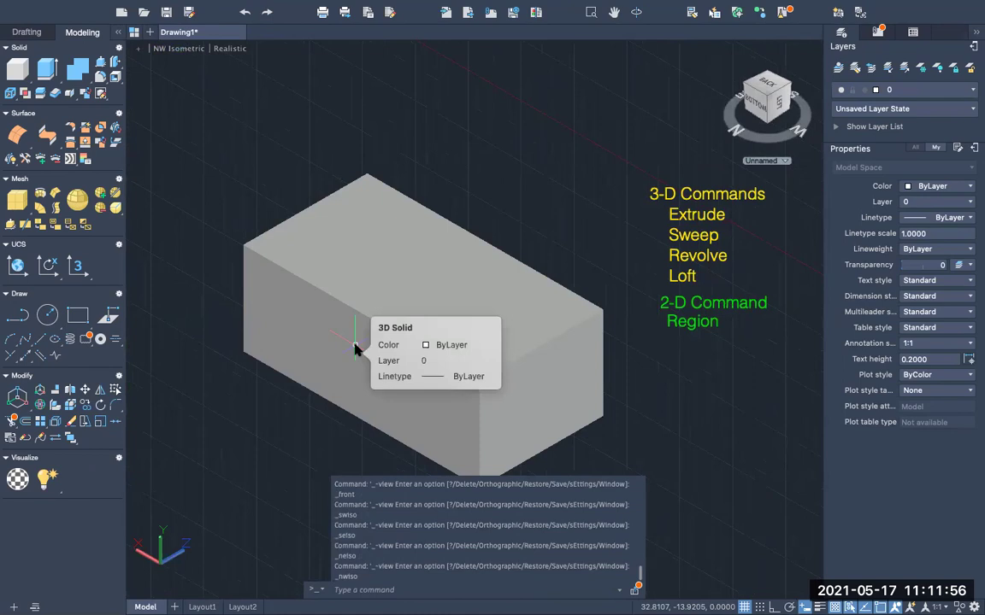
Compare the box in Perspective and Parallel projection twice, ending on Parallel
click(229, 49)
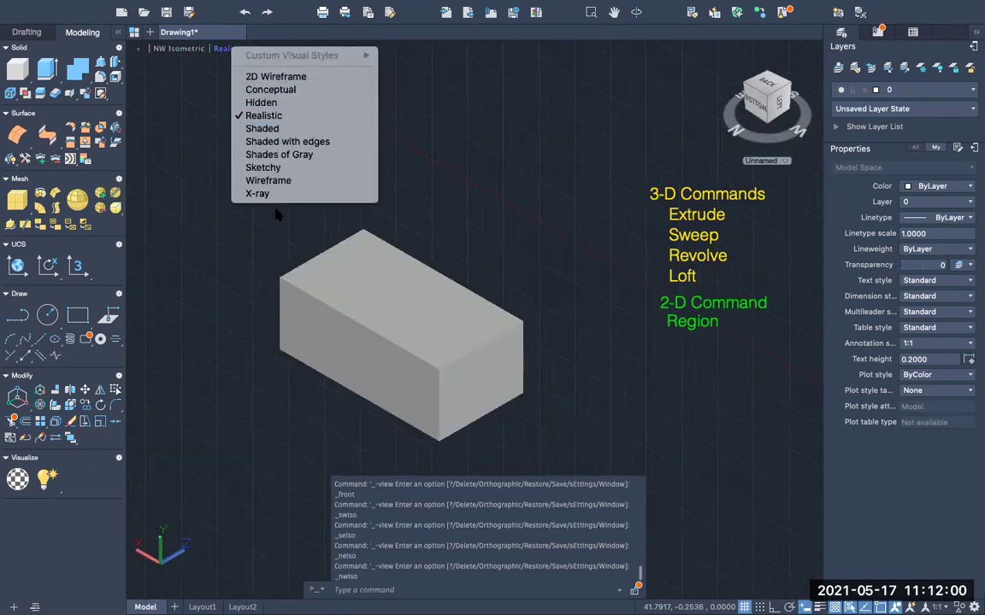
click(179, 53)
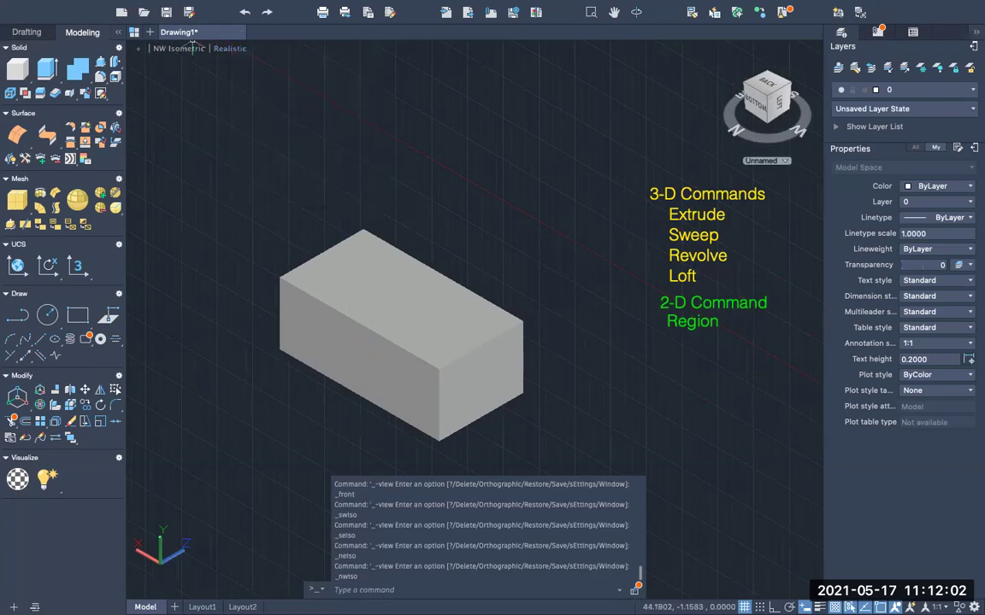
click(180, 51)
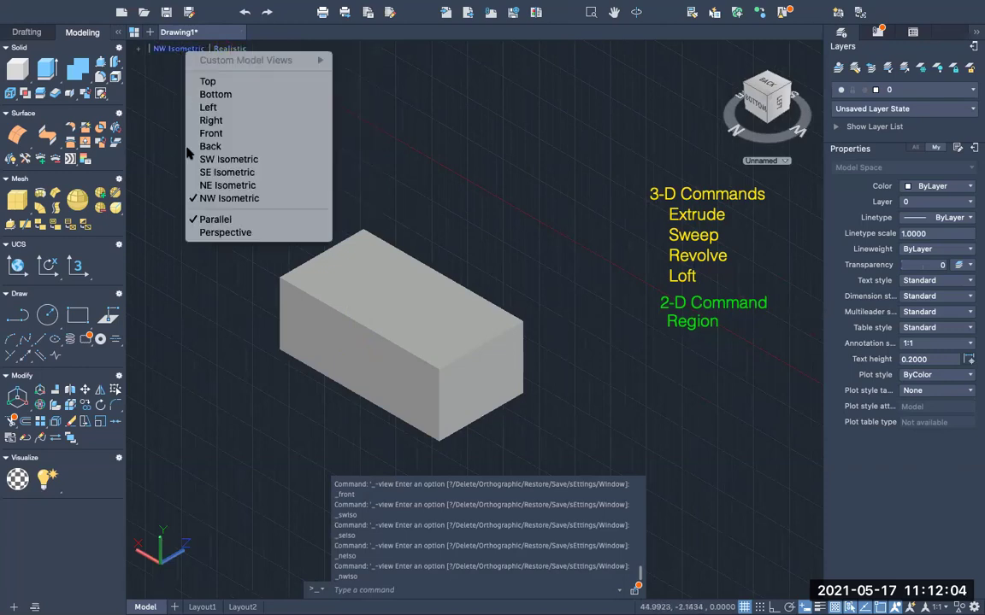
click(208, 235)
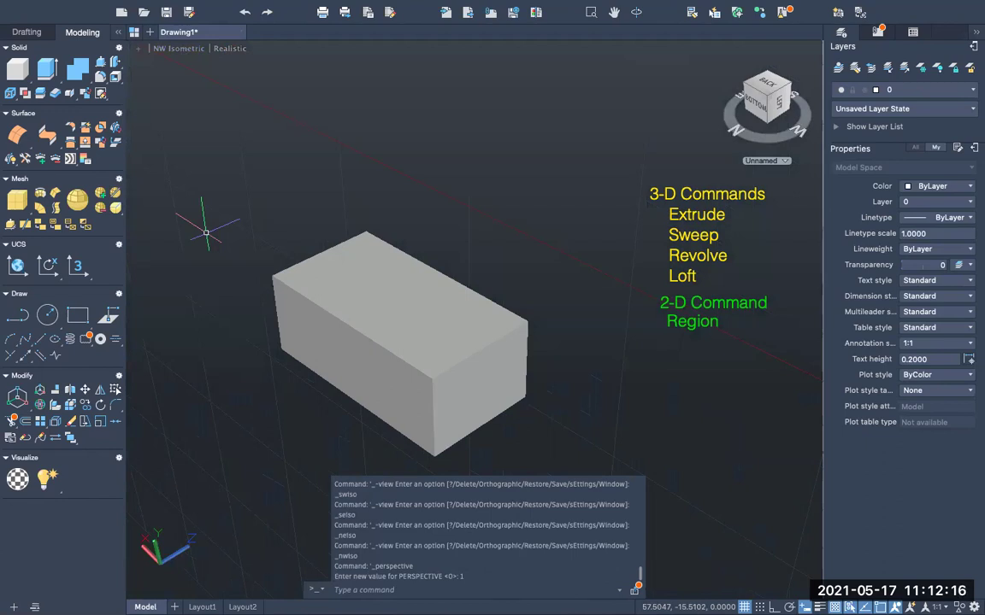
click(183, 49)
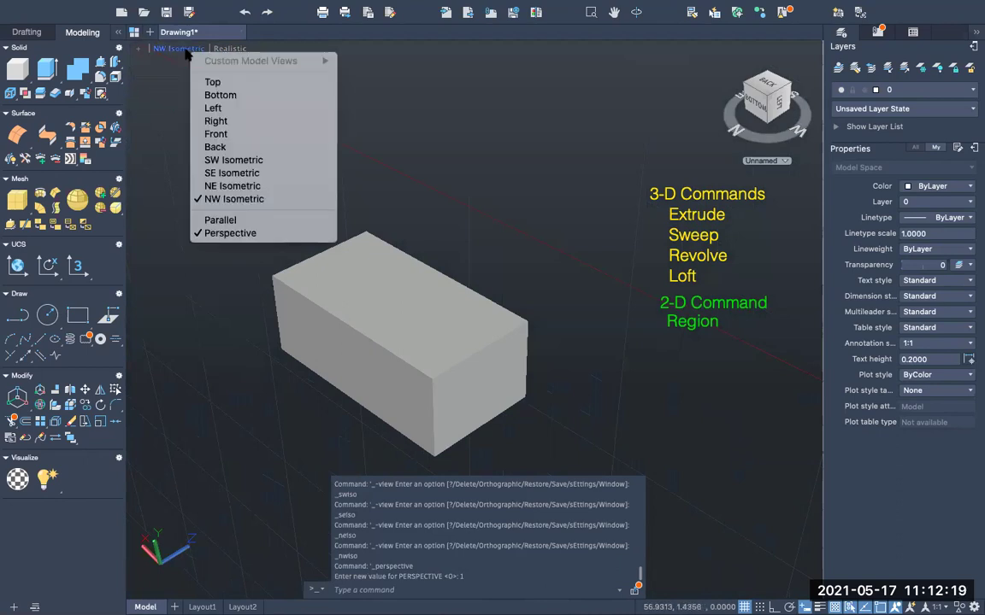
click(229, 220)
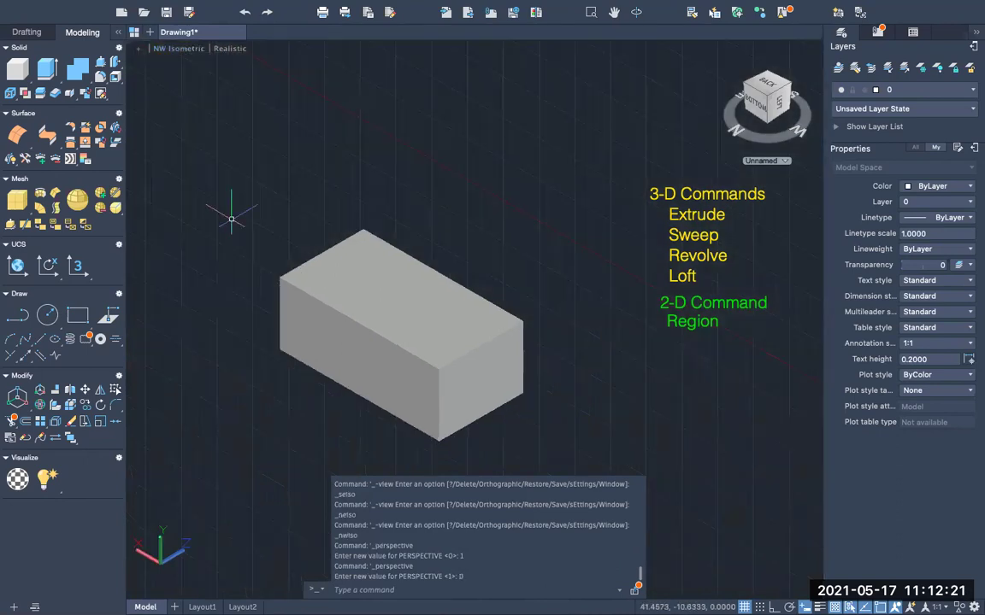
click(183, 48)
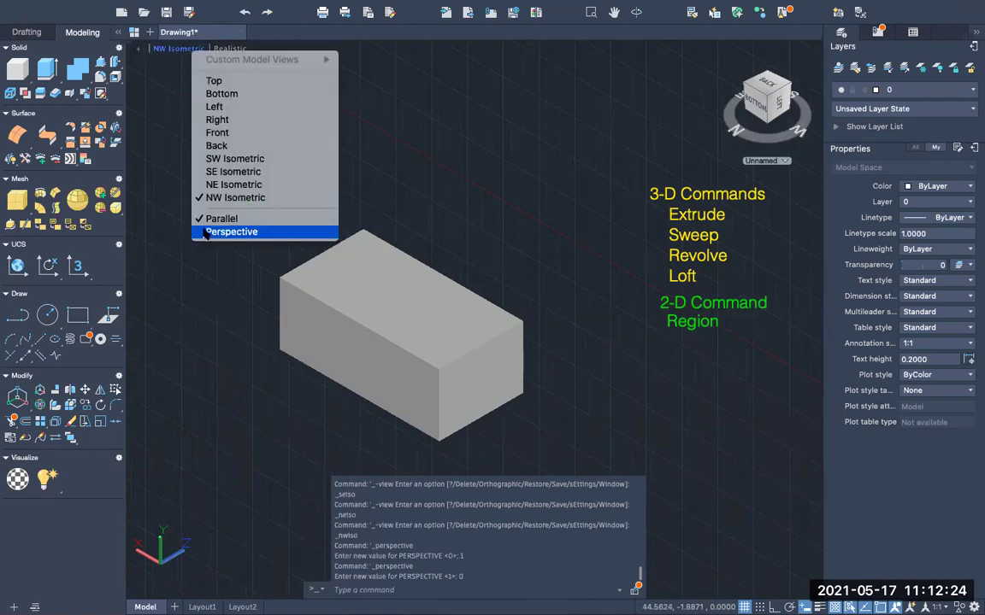
click(212, 232)
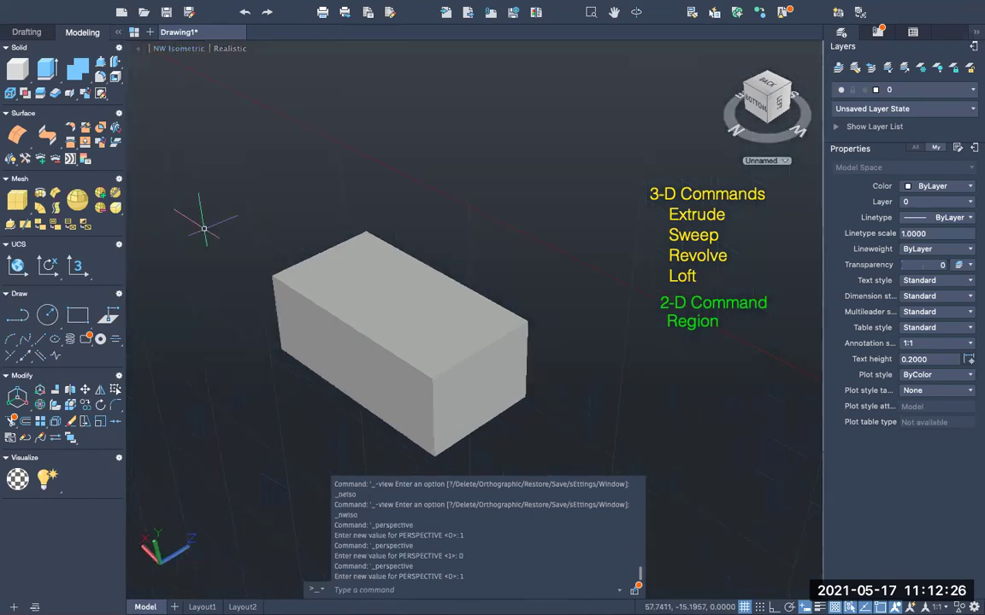
click(178, 49)
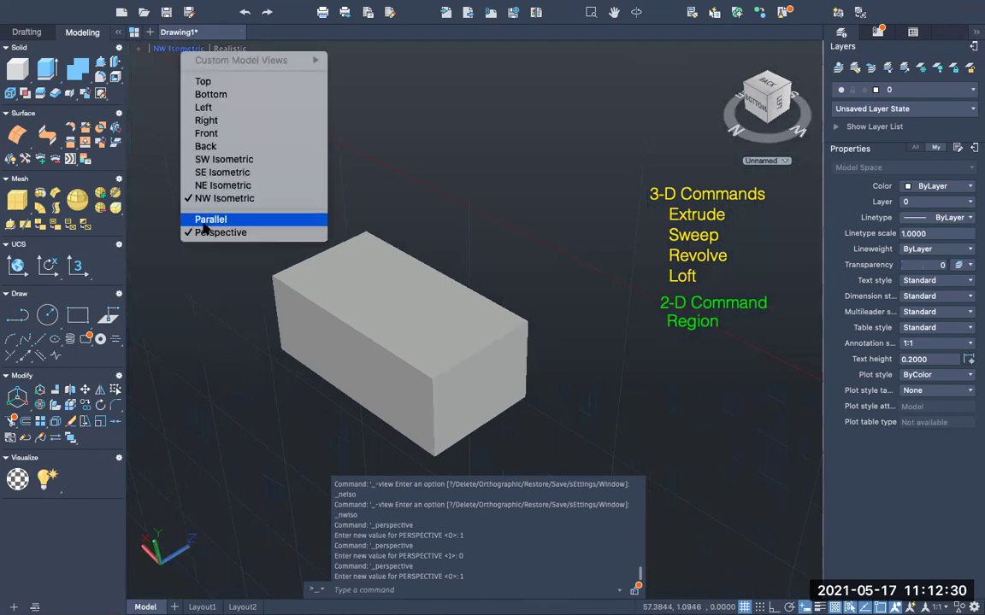
click(206, 221)
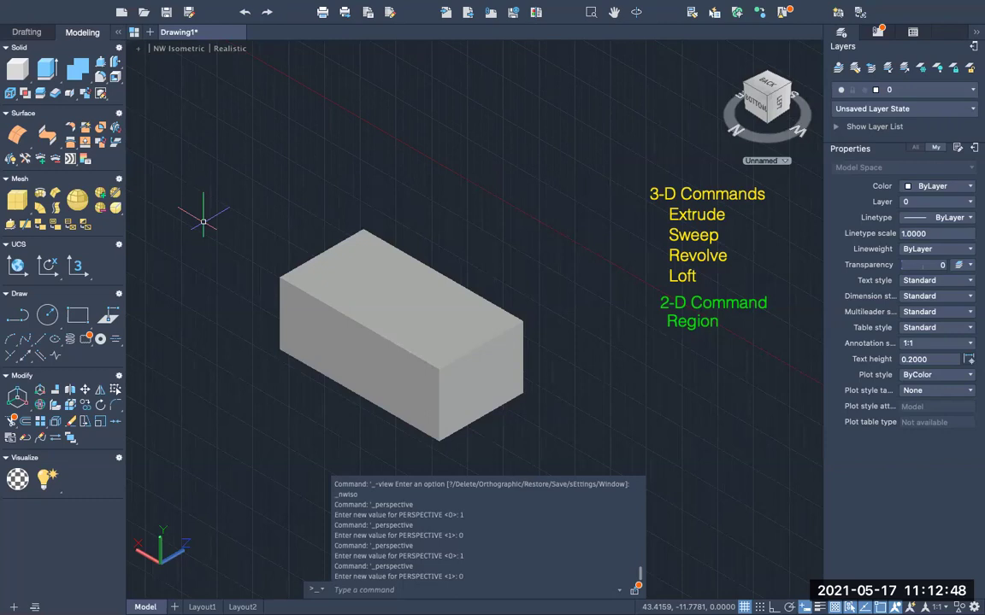
View the box in Perspective projection once more and return it to Parallel
click(179, 50)
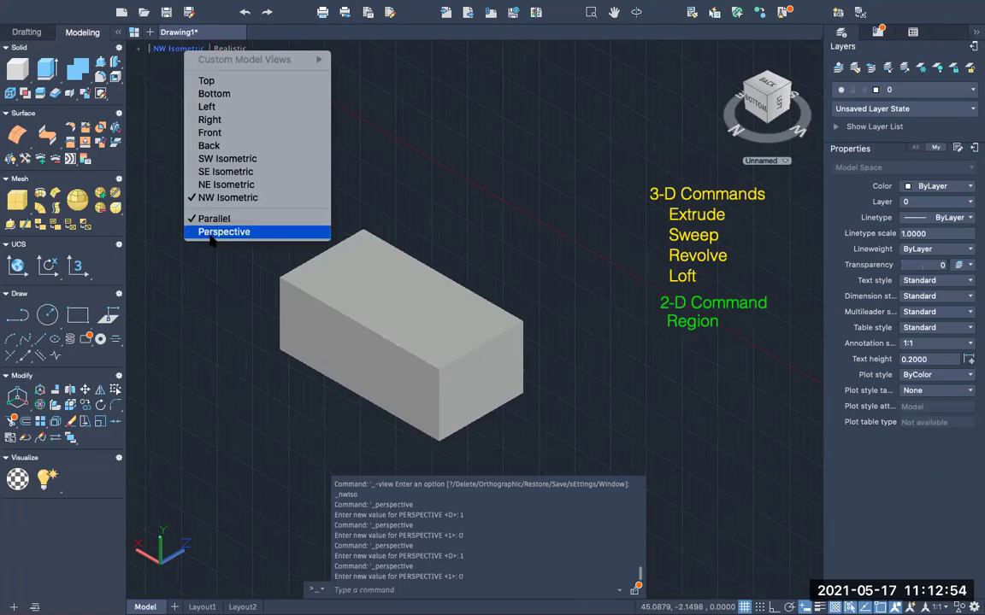
click(504, 221)
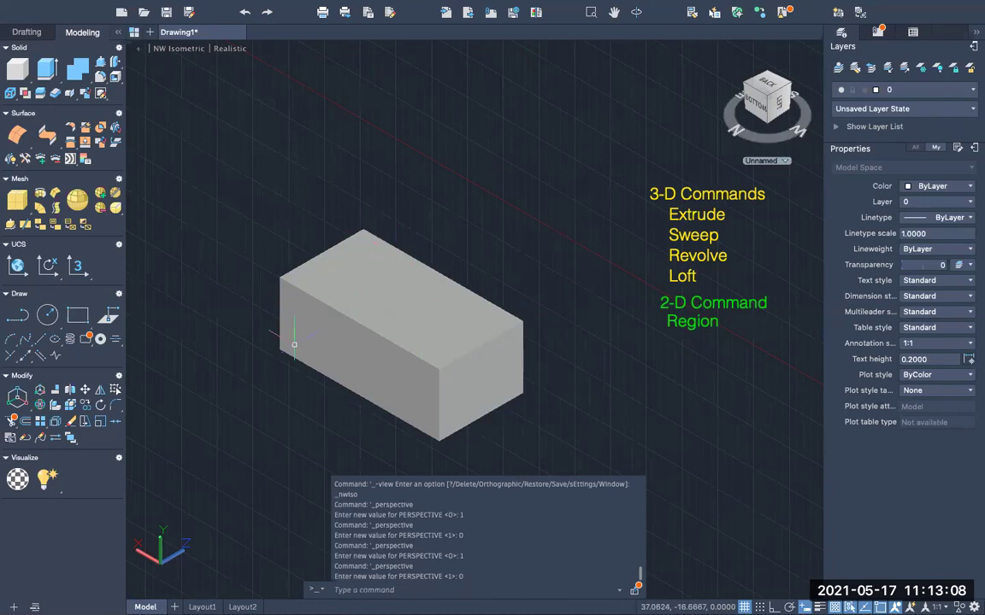
click(195, 50)
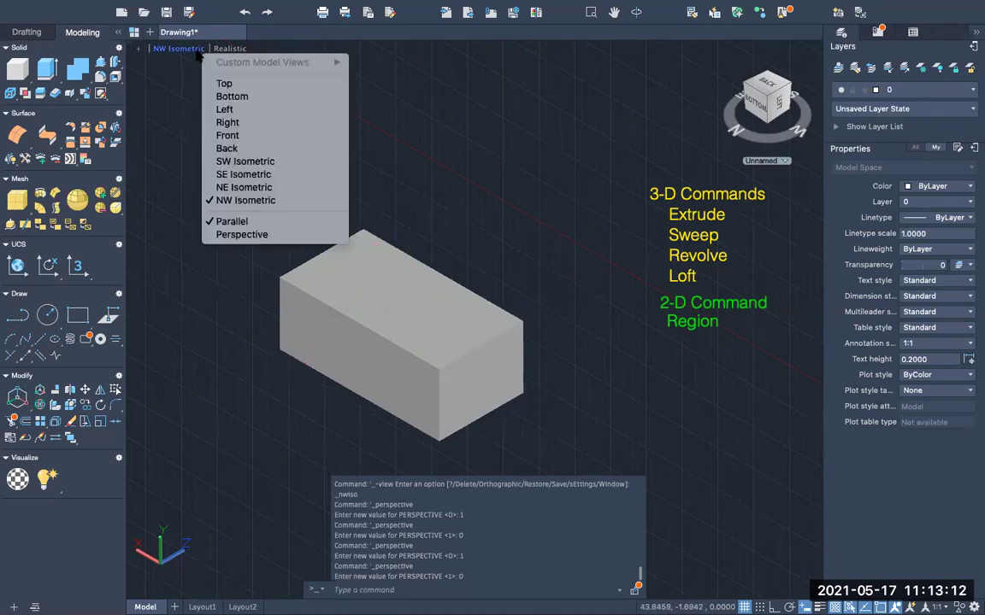
click(233, 234)
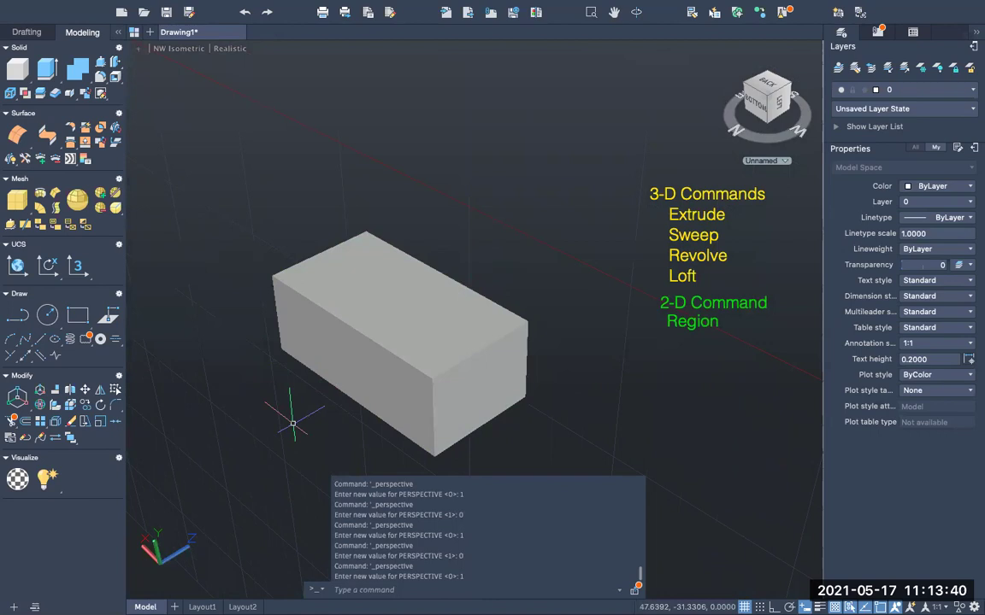
click(180, 49)
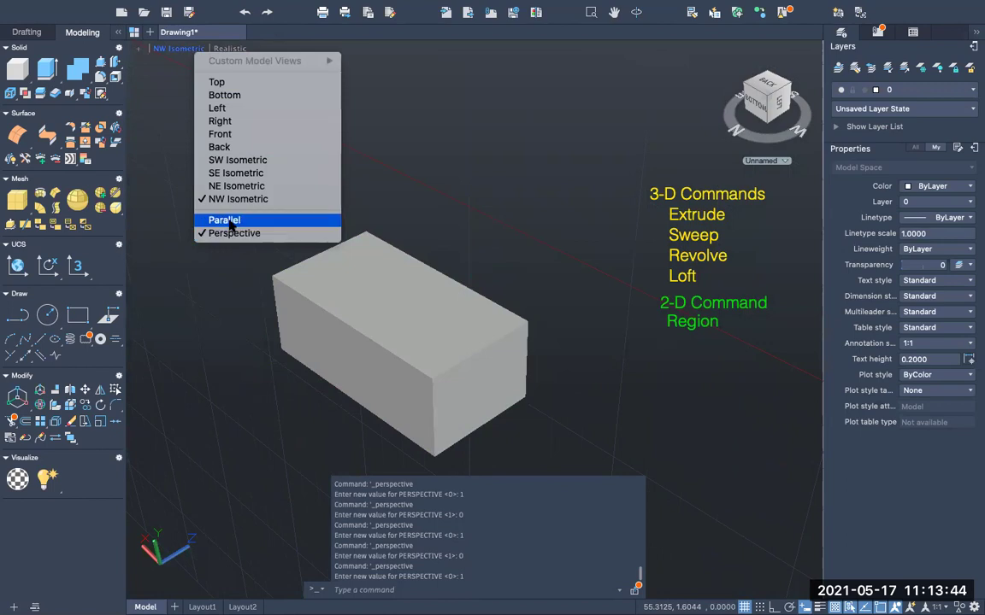
click(225, 221)
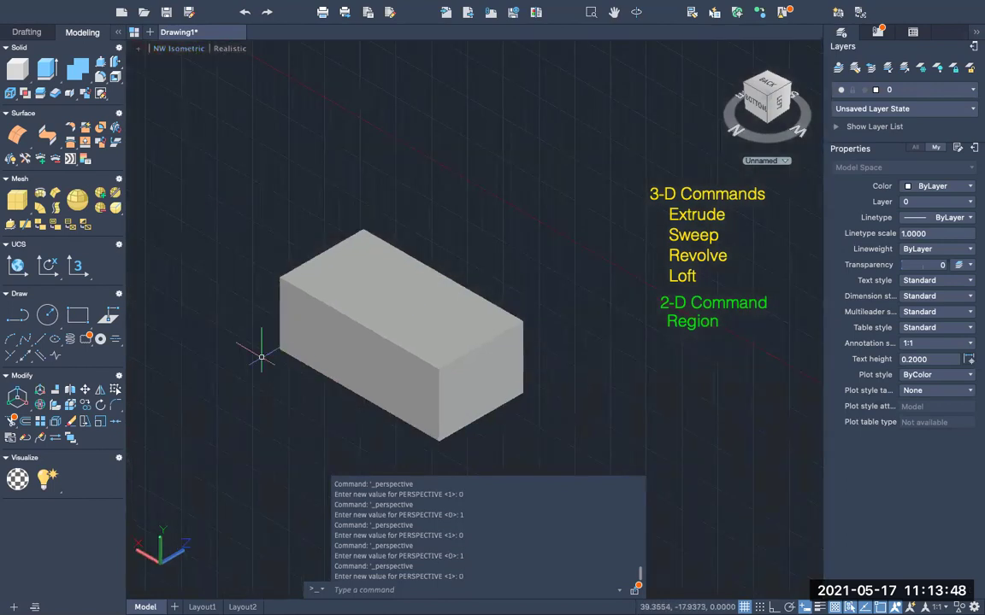
click(169, 51)
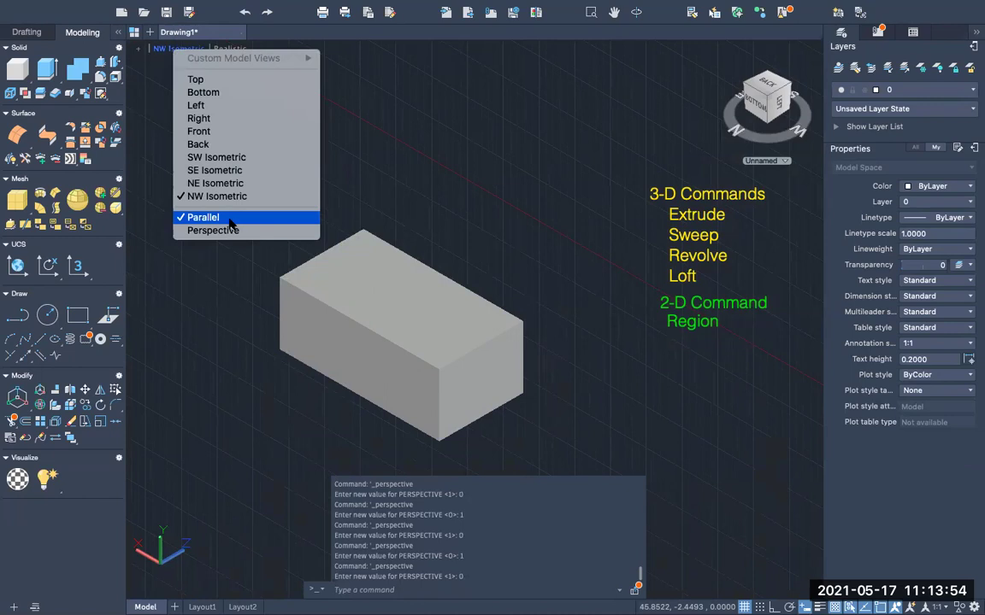
click(422, 213)
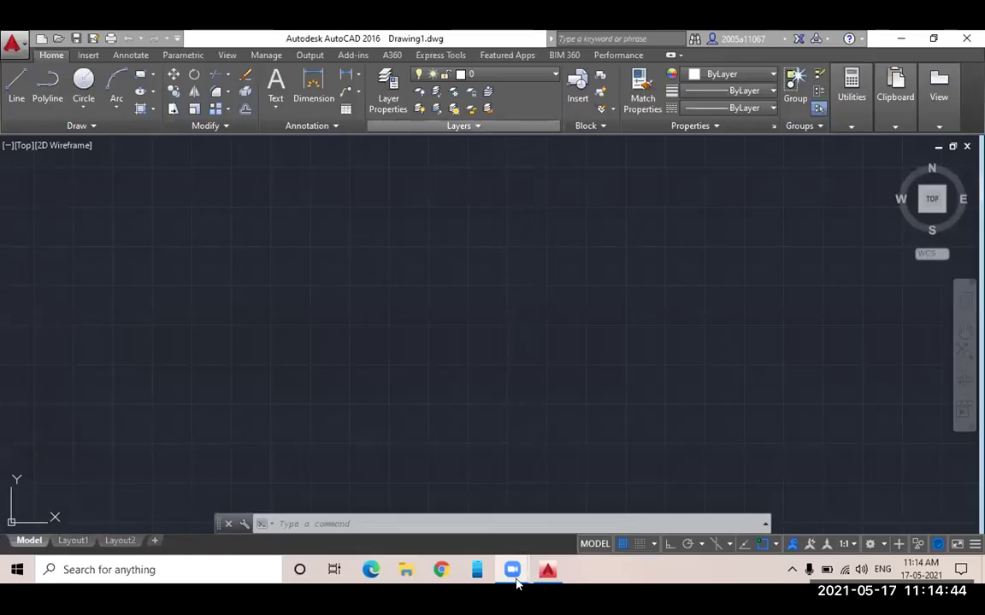
In the AutoCAD 2016 window, switch the workspace to 3D Basics and finally to 3D Modeling
mouse_move(511, 584)
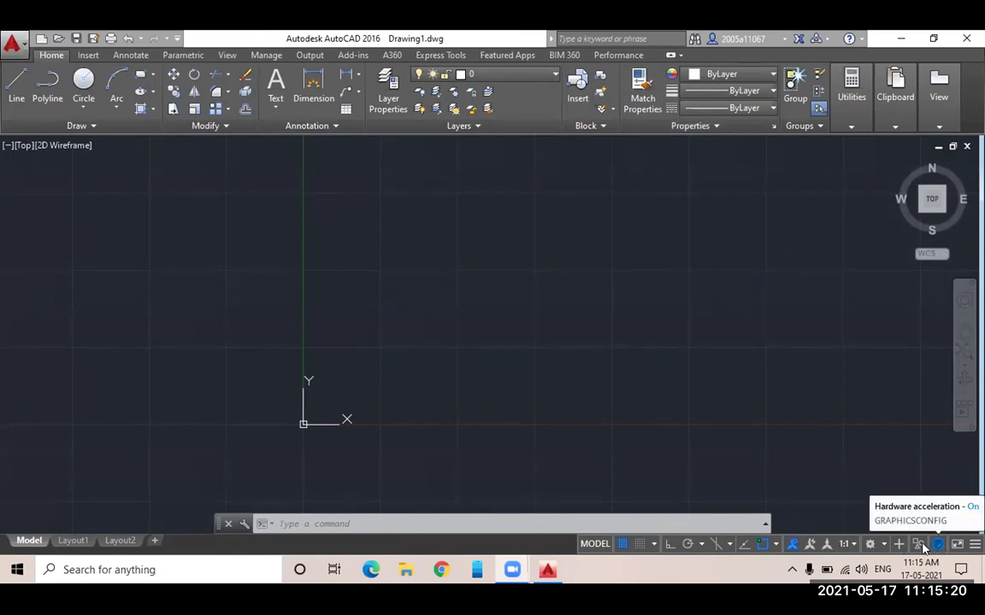
click(869, 544)
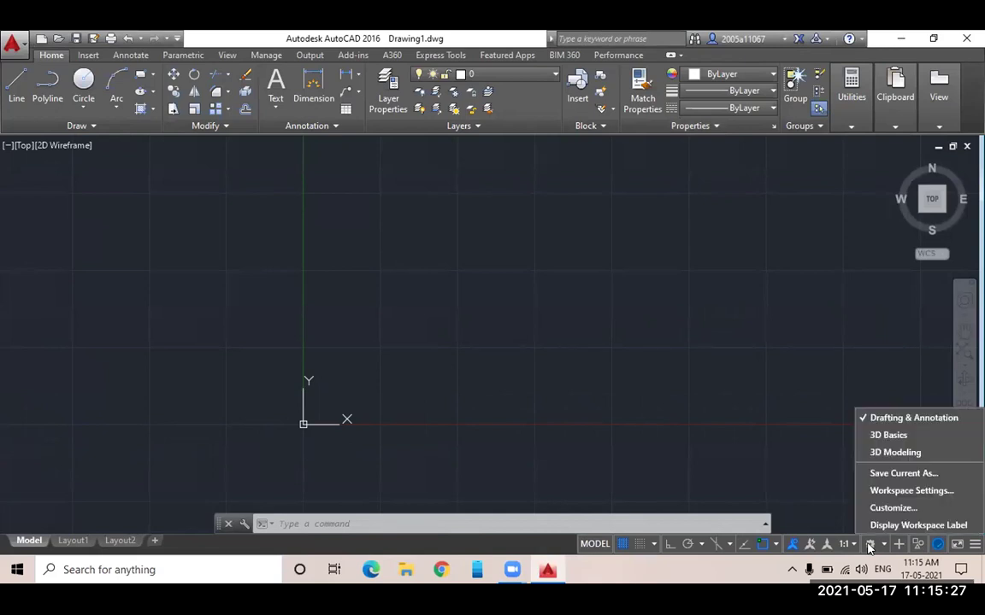
click(875, 435)
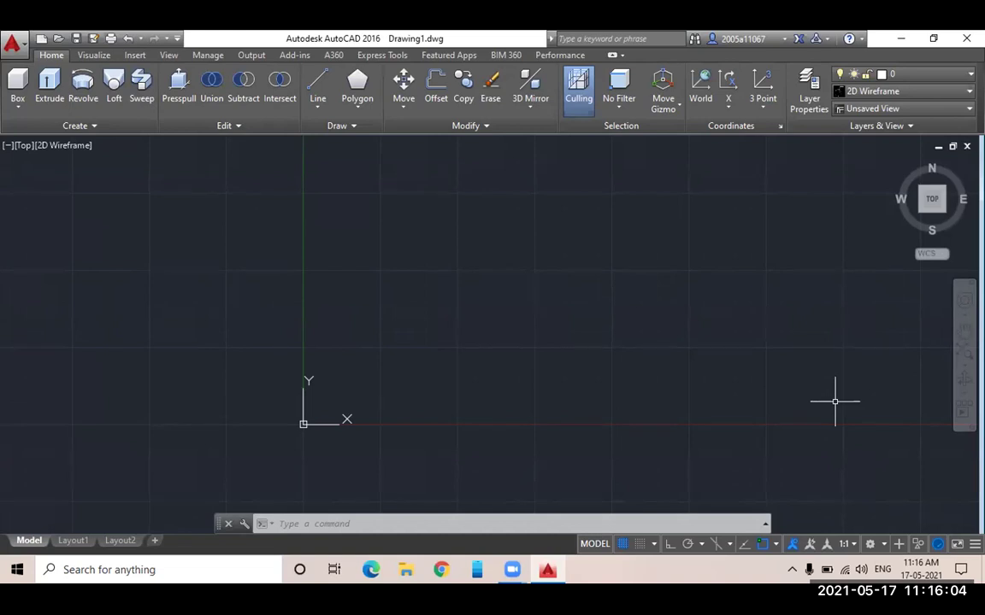
mouse_move(514, 572)
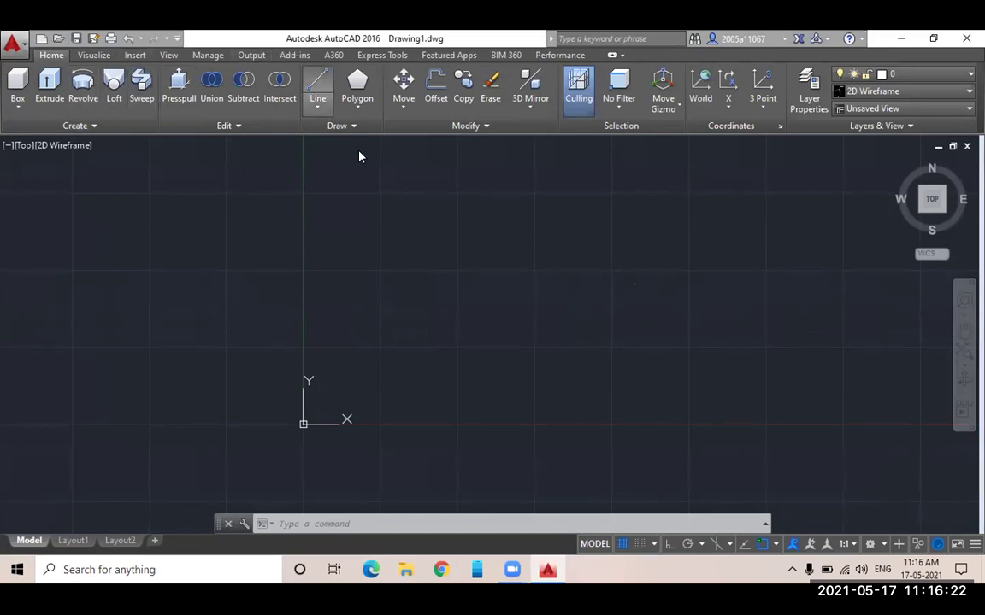
click(881, 546)
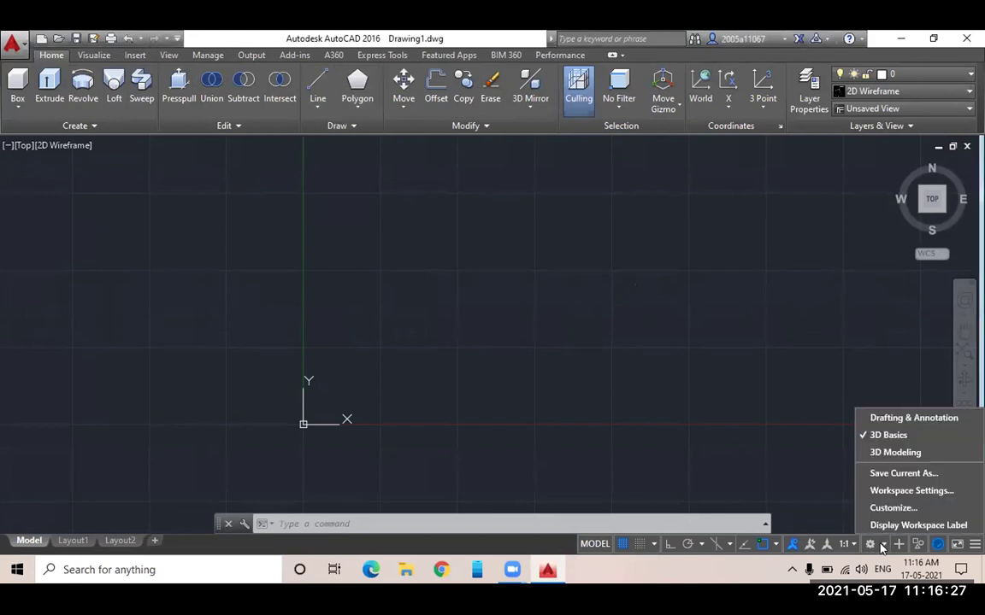
click(863, 454)
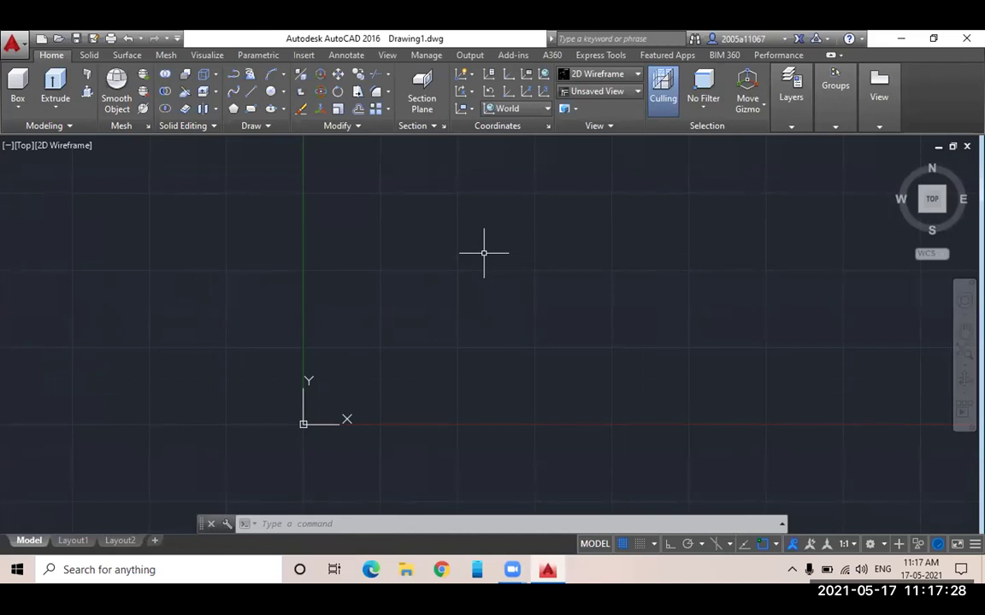
Return to the AutoCAD 2021 drawing and erase the solid box
key(XF86AudioRaiseVolume)
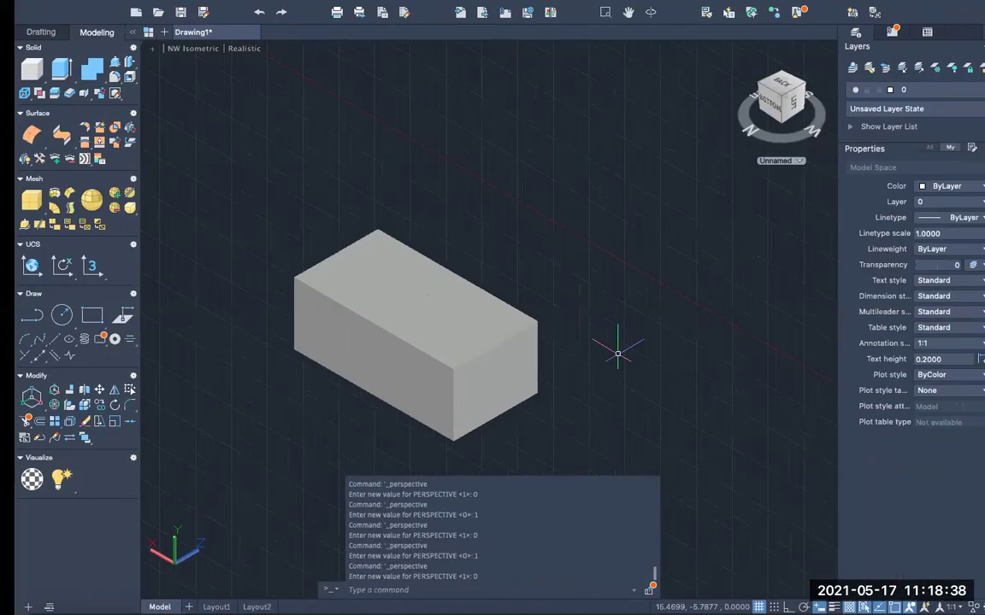
click(396, 334)
key(Delete)
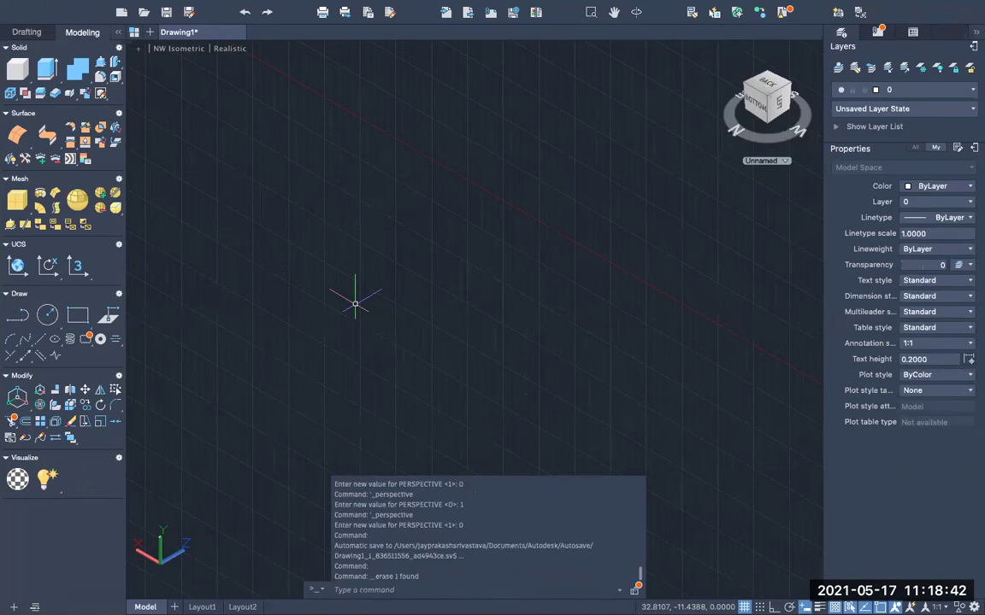
Place a green on-screen text annotation reading "Region" beside the empty drawing space
mouse_move(462, 9)
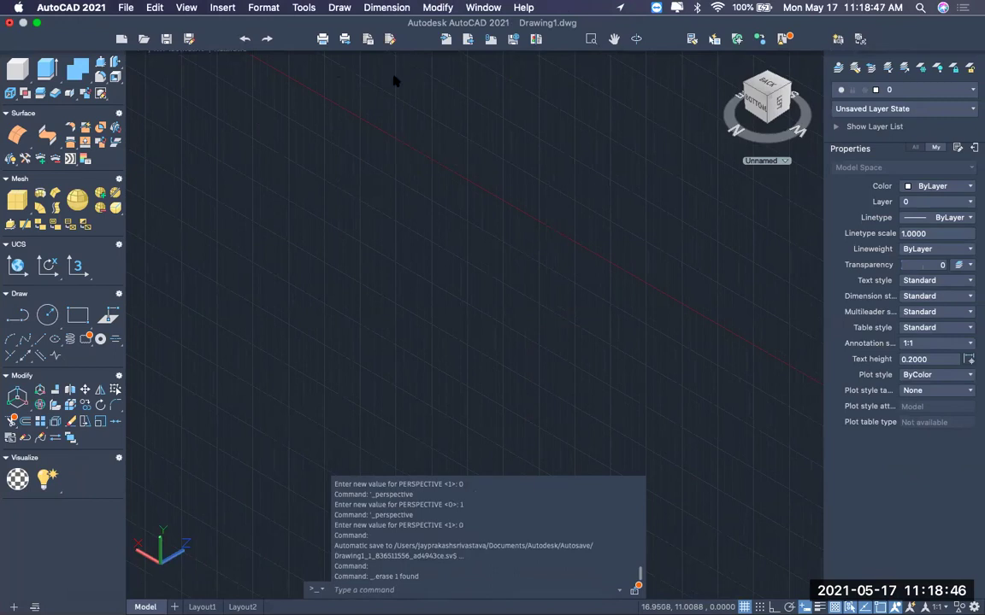
click(606, 202)
text(Re)
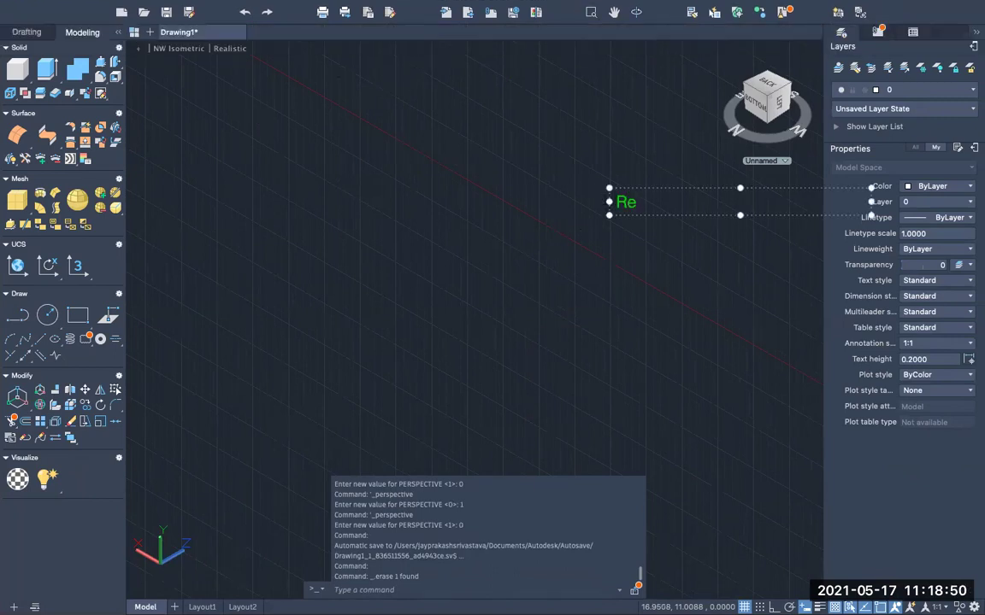
text(gion)
click(641, 326)
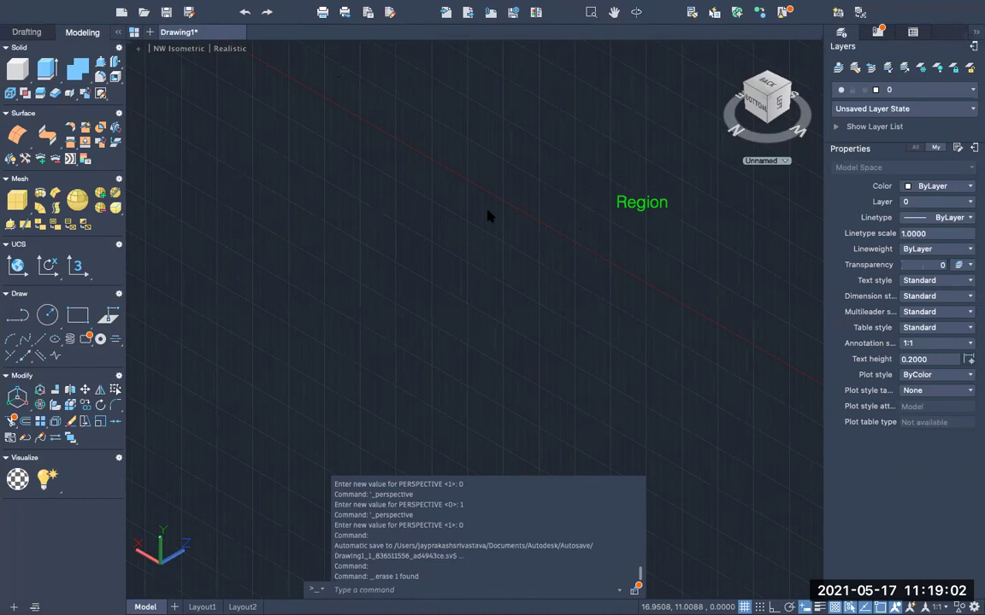
Draw an open outline of four connected line segments in the empty drawing space, leaving its last side unclosed
click(39, 342)
key(Escape)
click(342, 588)
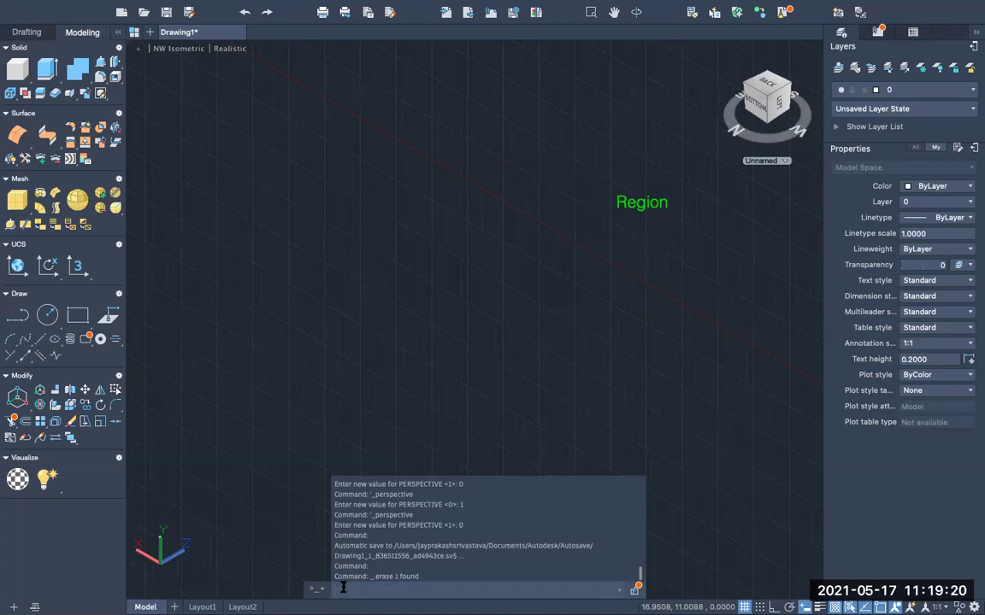
text(L)
key(Return)
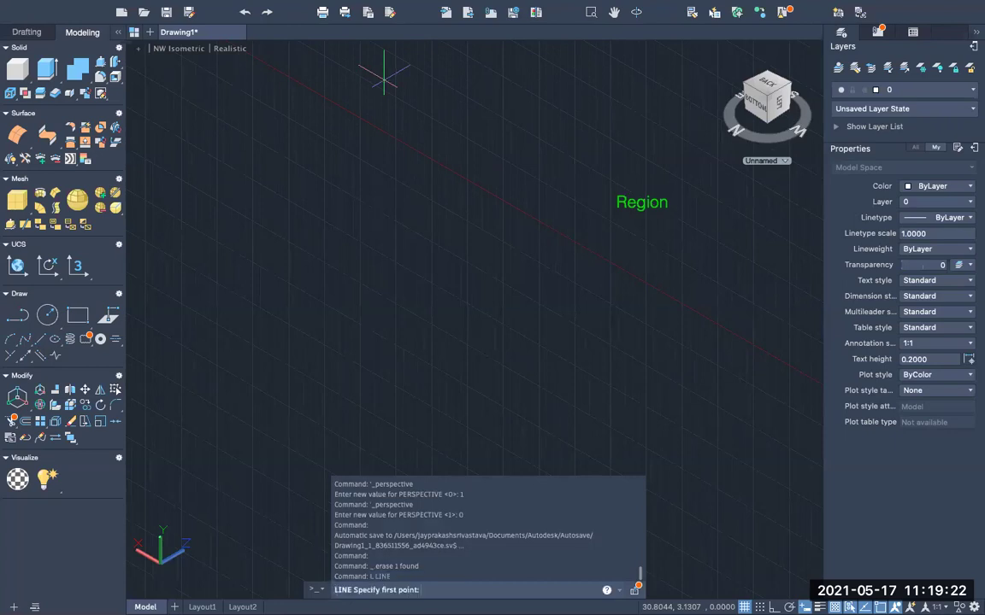
click(239, 371)
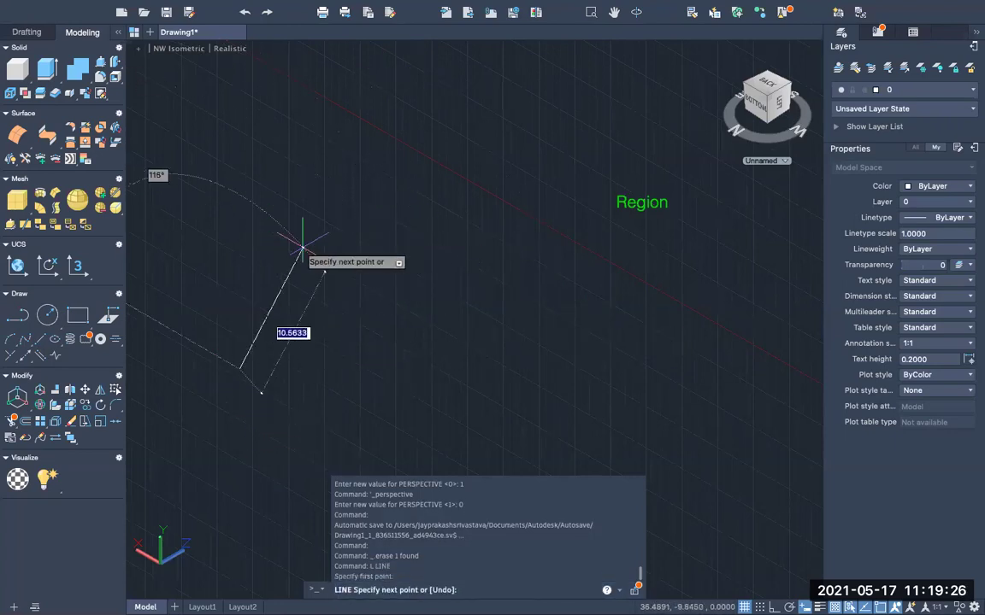
click(284, 231)
click(475, 231)
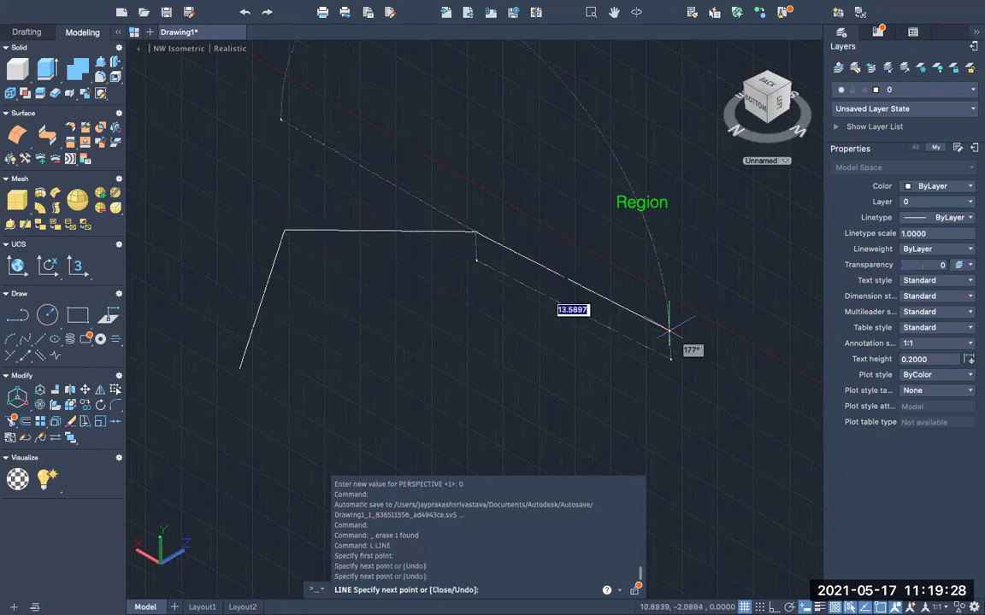
click(696, 350)
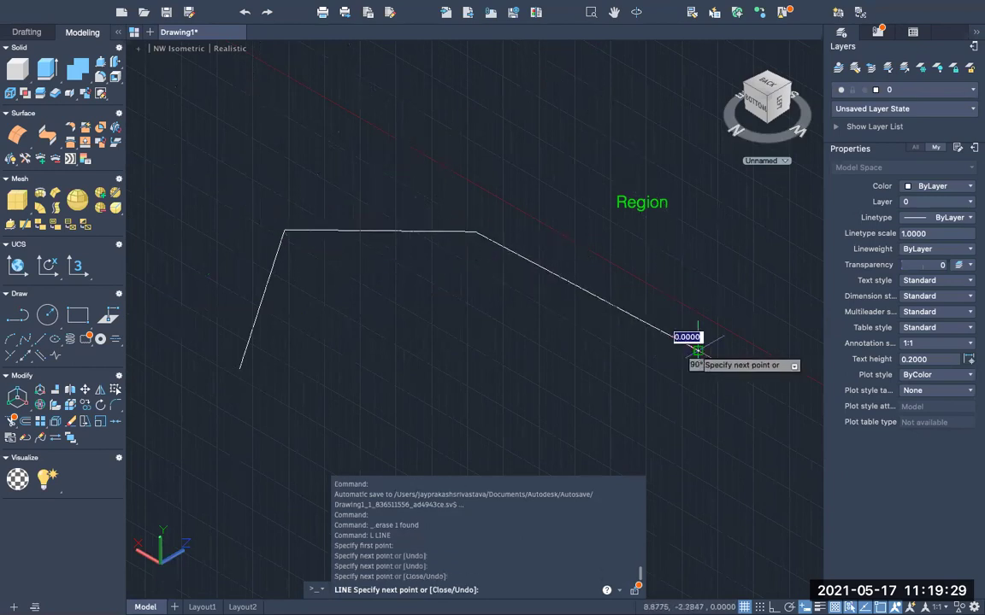
click(390, 409)
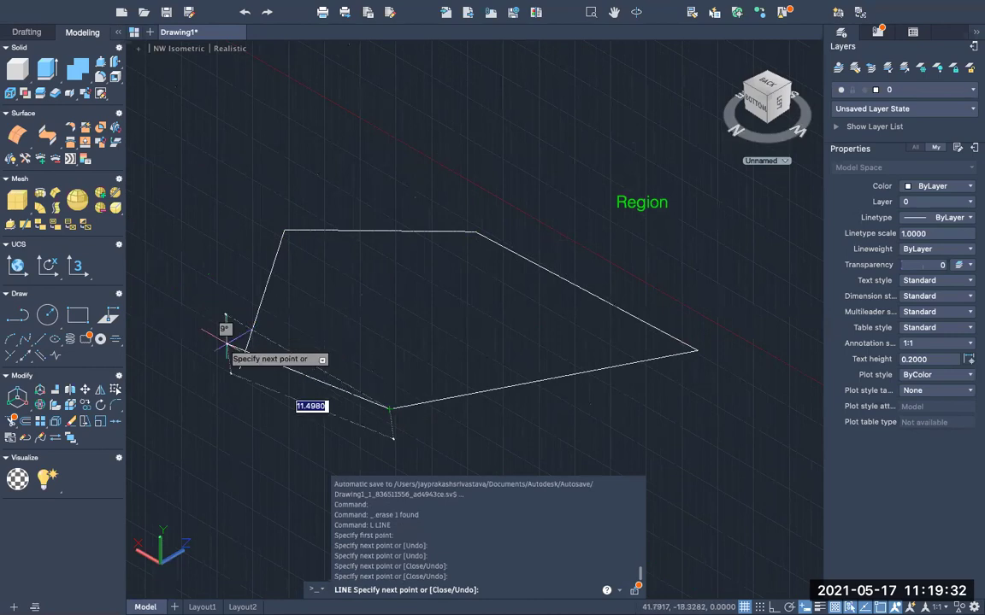
key(Escape)
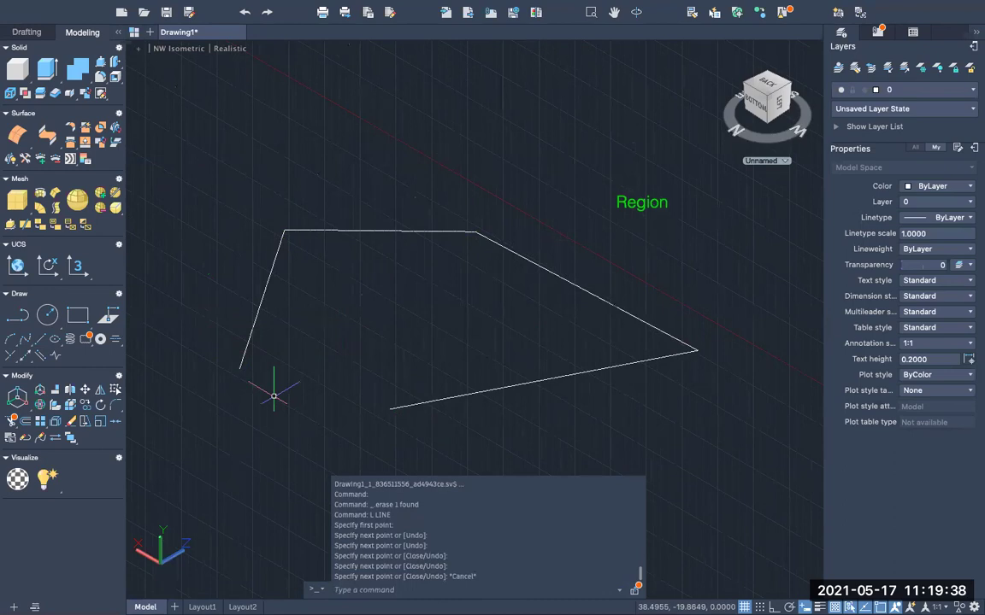
Erase the four lines of the open outline
click(199, 200)
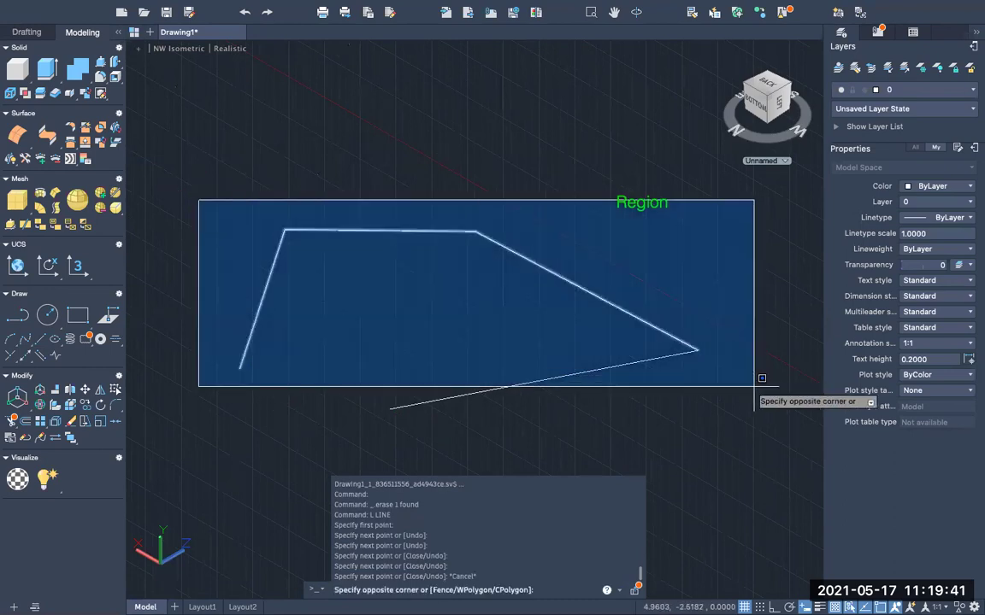
click(732, 446)
key(Delete)
Draw a single slanted line rising across the drawing space
click(18, 316)
click(186, 298)
click(322, 184)
key(Escape)
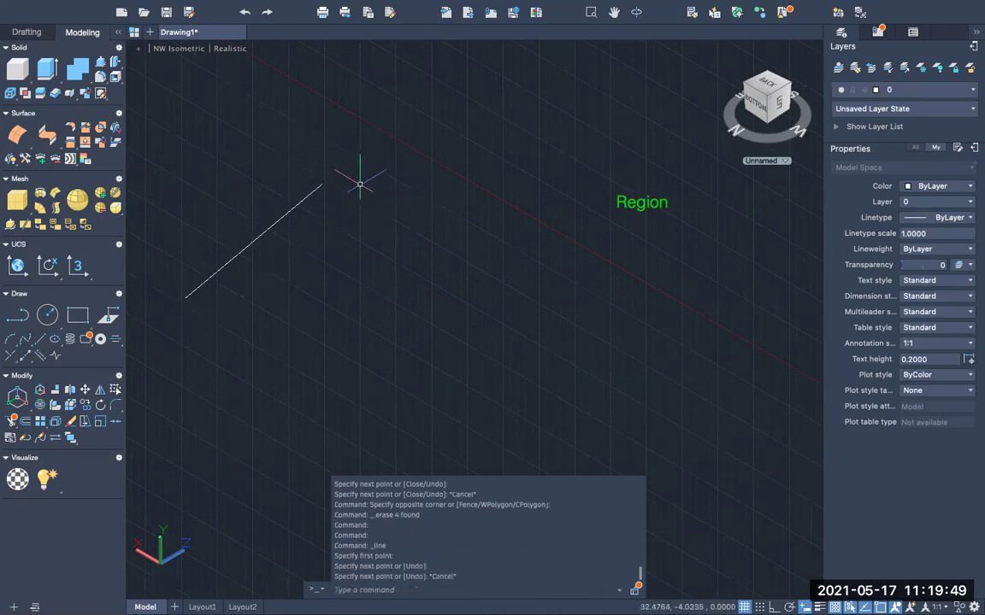
Extrude the slanted line into a surface about 9.7 units high
click(46, 68)
click(254, 241)
key(Return)
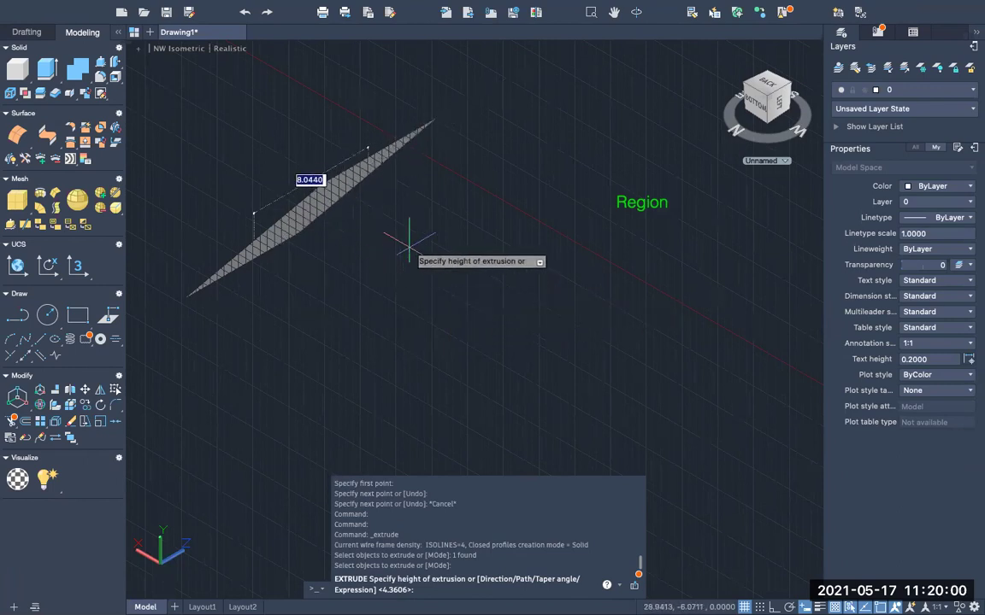
key(Escape)
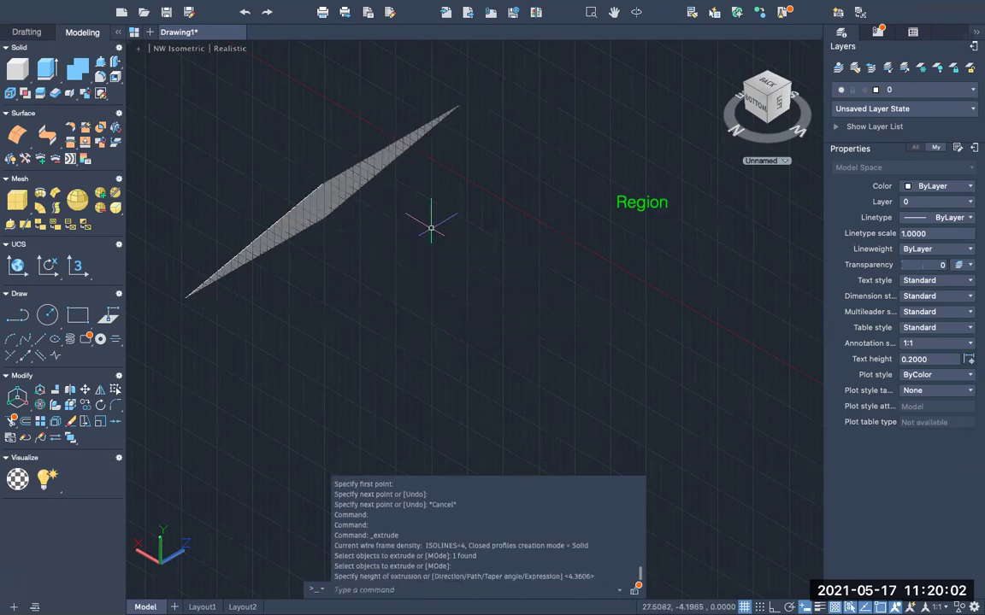
Orbit the model to view the extruded surface from above and reset the UCS to World
click(347, 282)
middle_drag(347, 288, 376, 336)
click(468, 178)
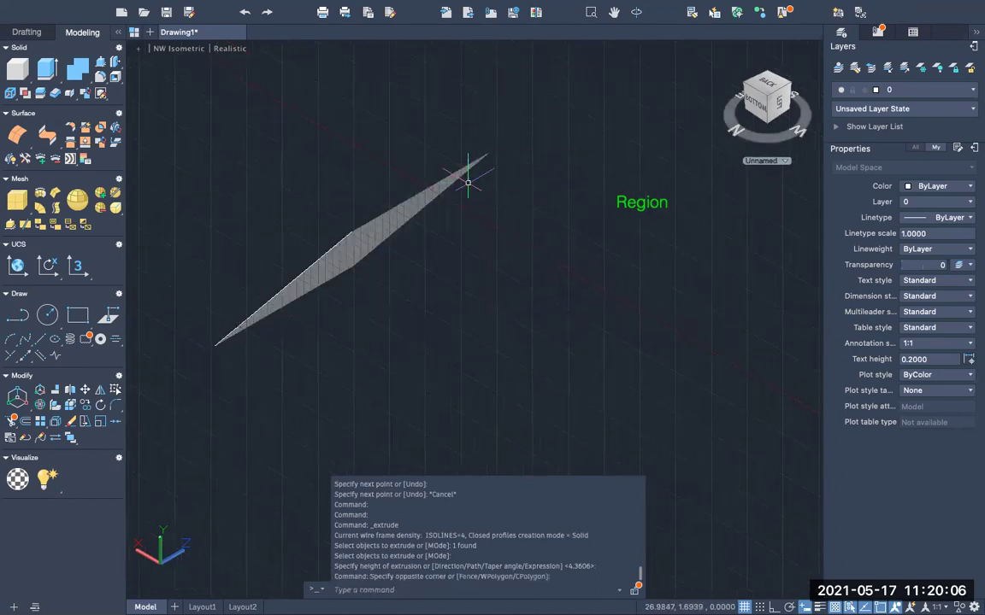
click(636, 12)
drag(490, 226, 506, 340)
click(16, 266)
Erase the extruded surface together with its source line
mouse_move(384, 275)
mouse_down()
mouse_move(319, 238)
mouse_move(414, 279)
mouse_up()
click(414, 280)
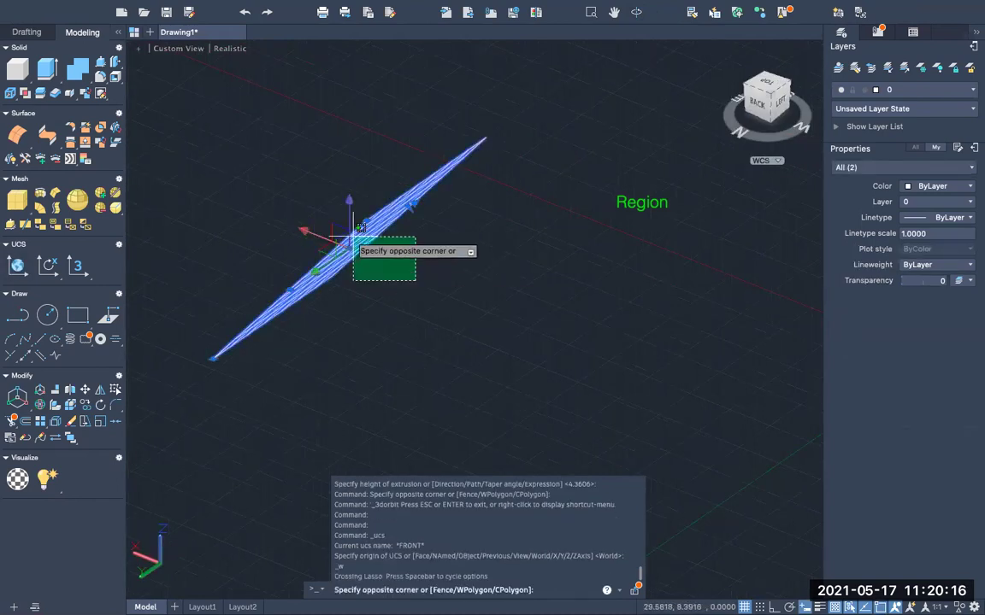
click(349, 235)
key(Delete)
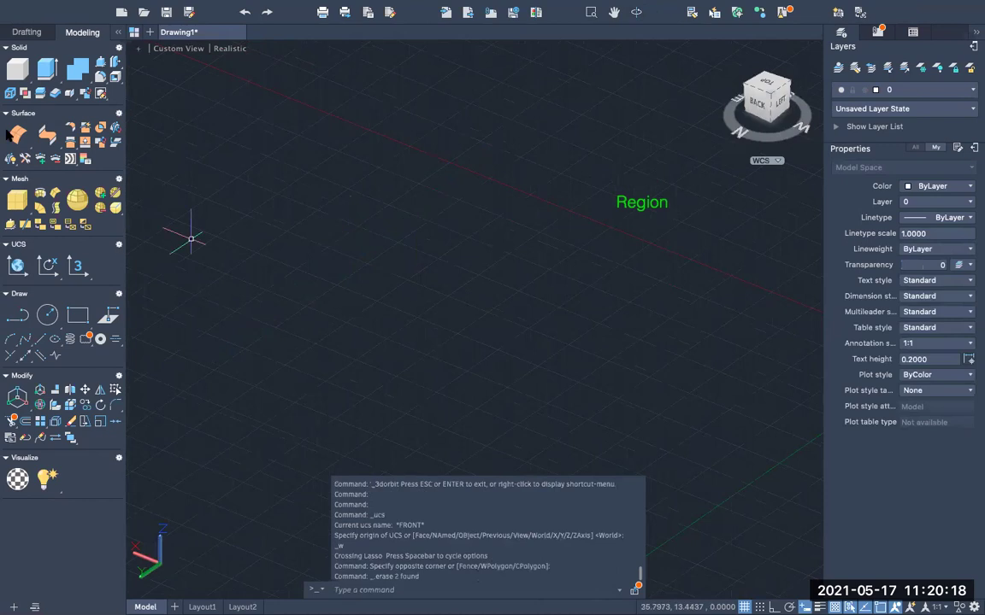
Draw a single straight line parallel to the X axis with Ortho mode turned on
click(18, 315)
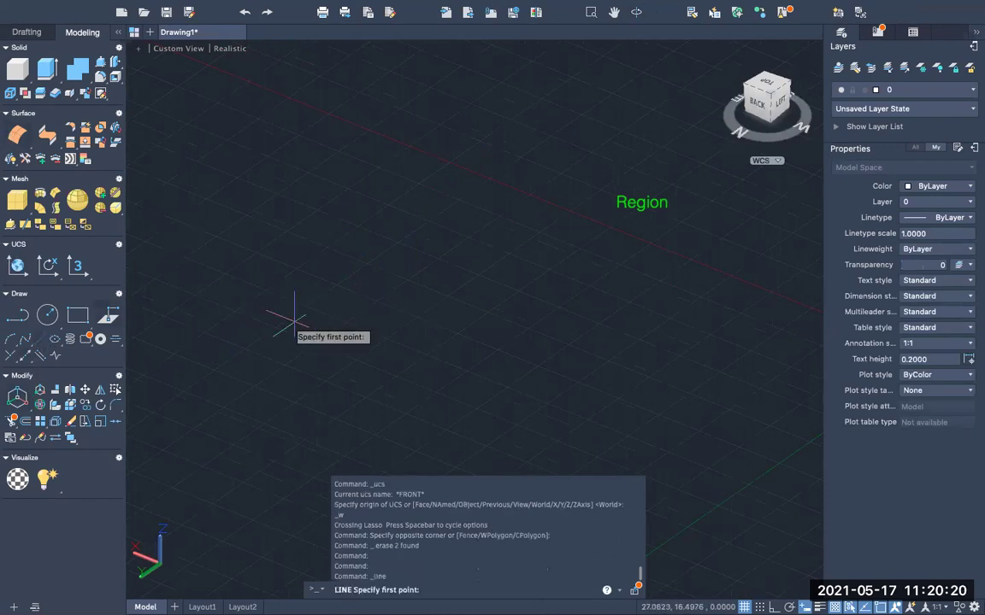
click(270, 344)
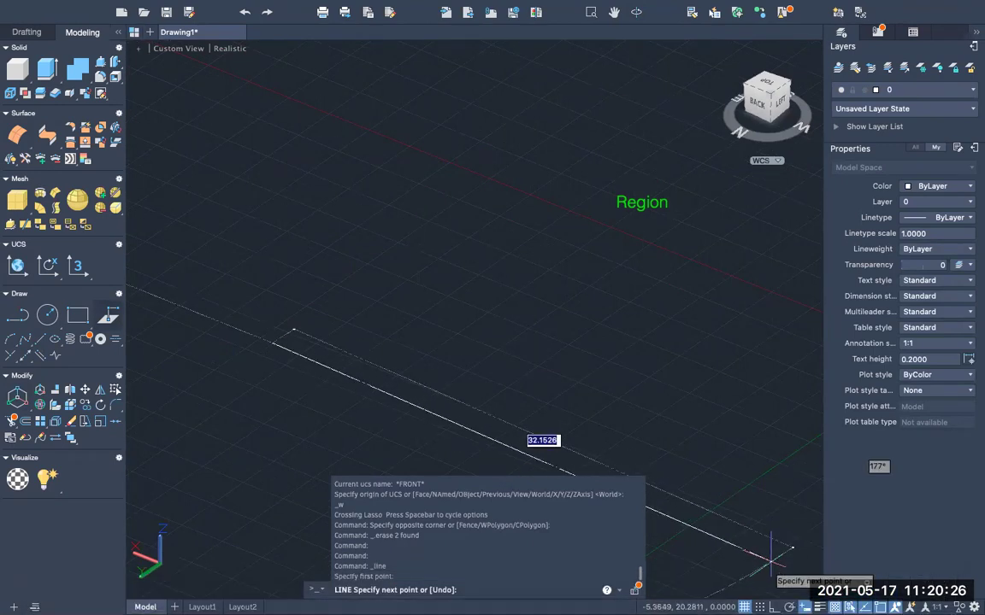
click(773, 605)
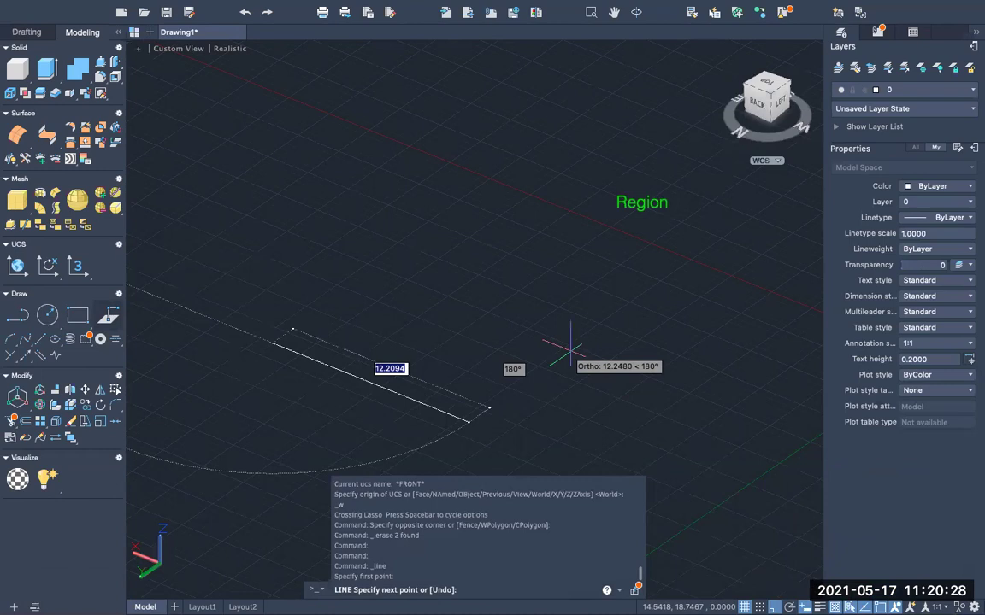
key(Escape)
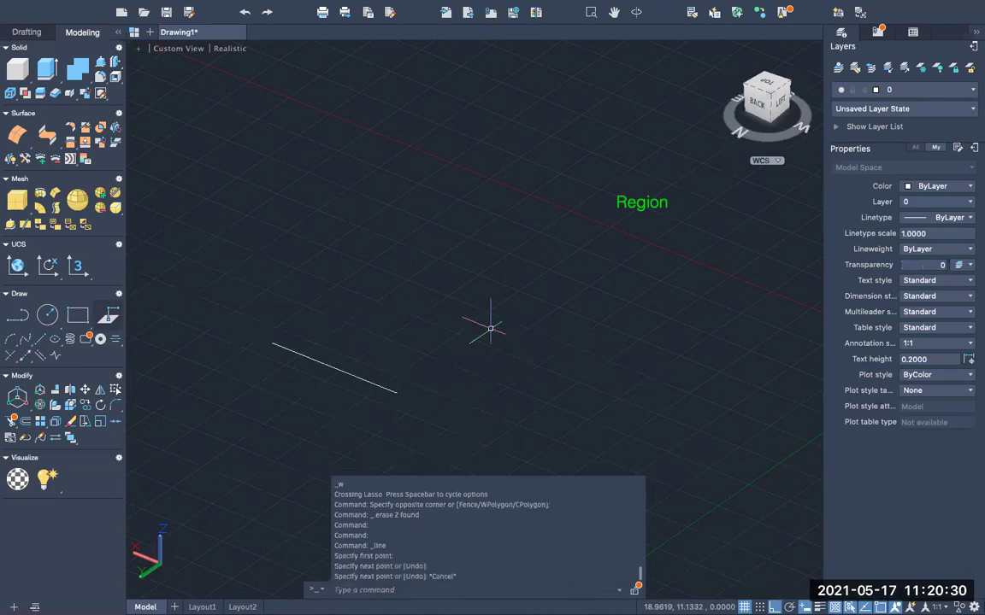
Extrude the straight line upward along Z into a flat vertical surface
click(47, 68)
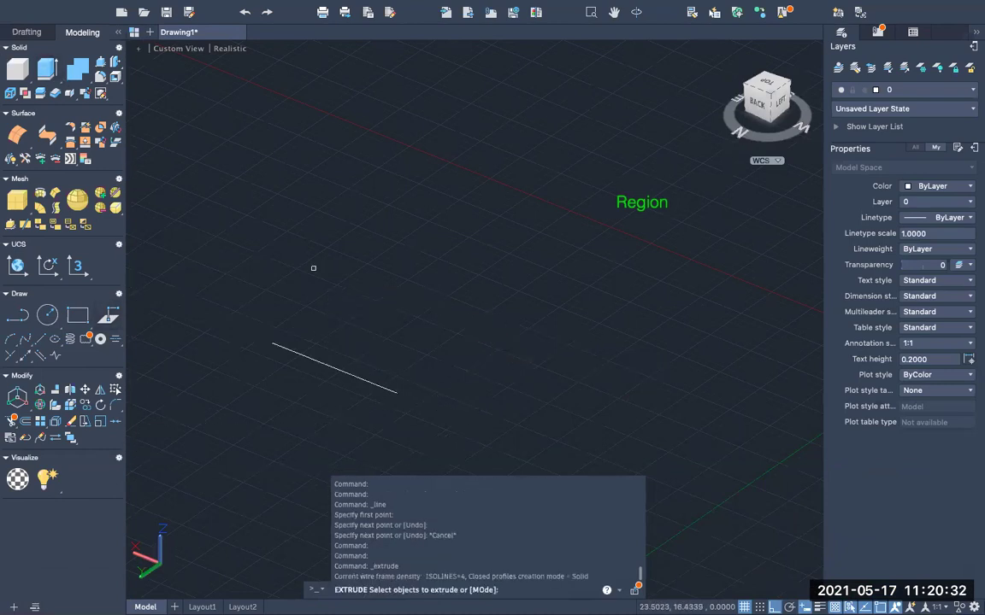
click(331, 359)
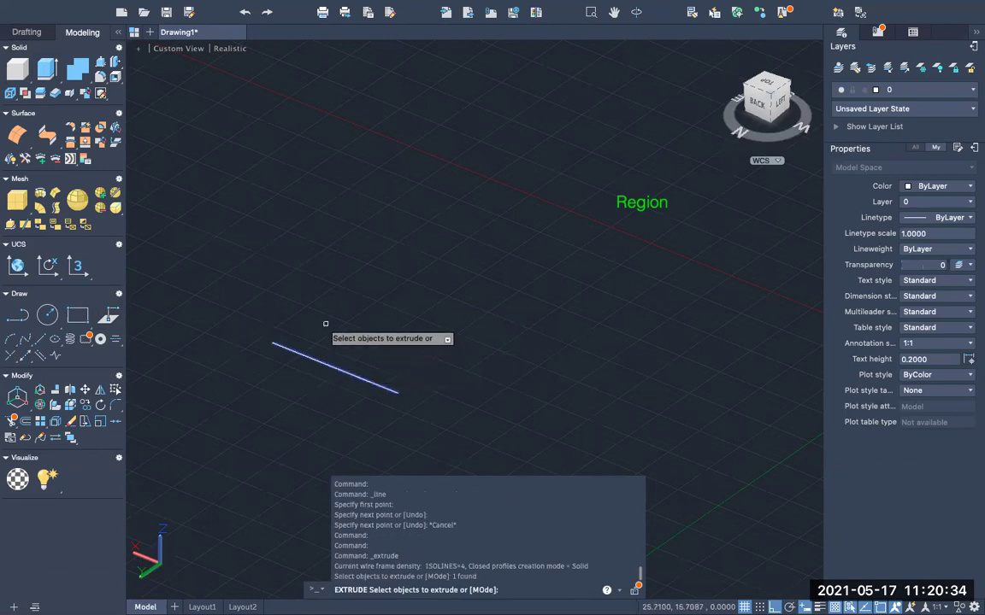
key(Return)
click(315, 221)
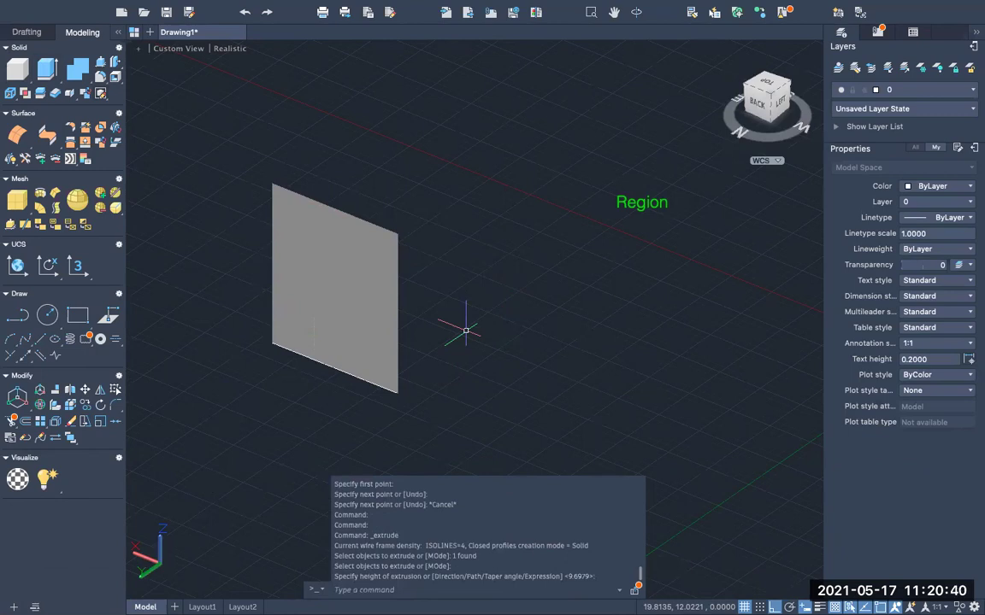
click(636, 12)
mouse_move(409, 343)
mouse_down()
mouse_move(362, 357)
mouse_move(218, 340)
mouse_move(303, 342)
mouse_move(420, 323)
mouse_move(227, 324)
mouse_move(332, 328)
mouse_move(371, 312)
mouse_move(394, 284)
mouse_move(387, 297)
mouse_move(380, 287)
mouse_up()
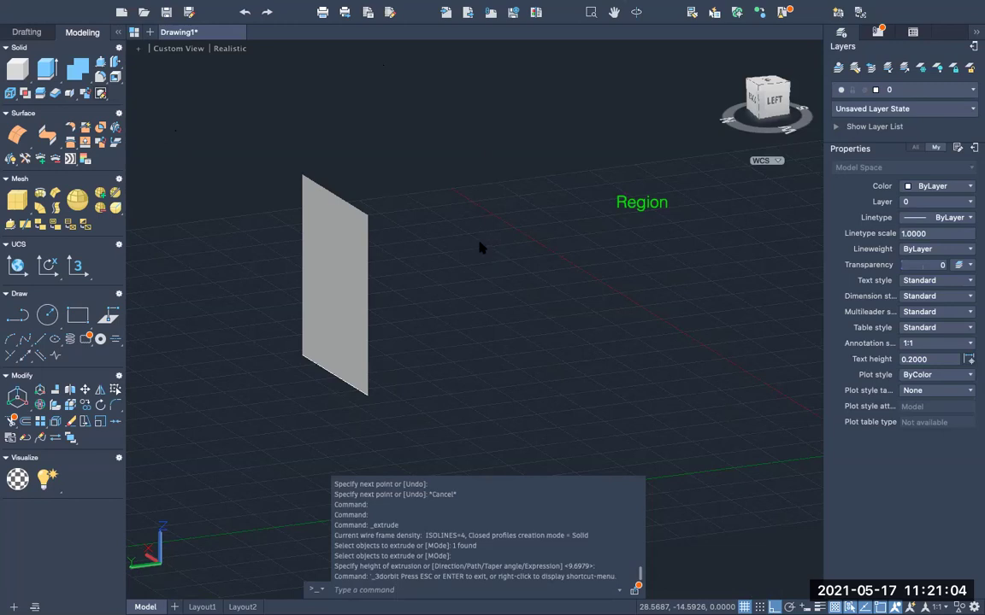
Place a yellow on-screen text annotation reading "1. Top - Down Modelling" below the "Region" annotation
click(509, 245)
text(1.)
key(BackSpace)
key(BackSpace)
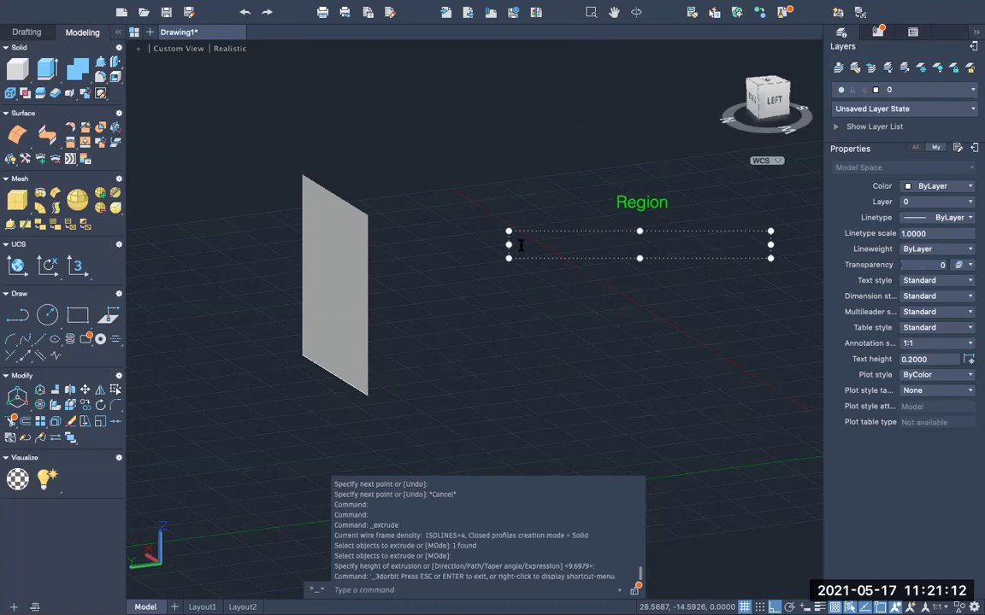
text(Top - Down Modell)
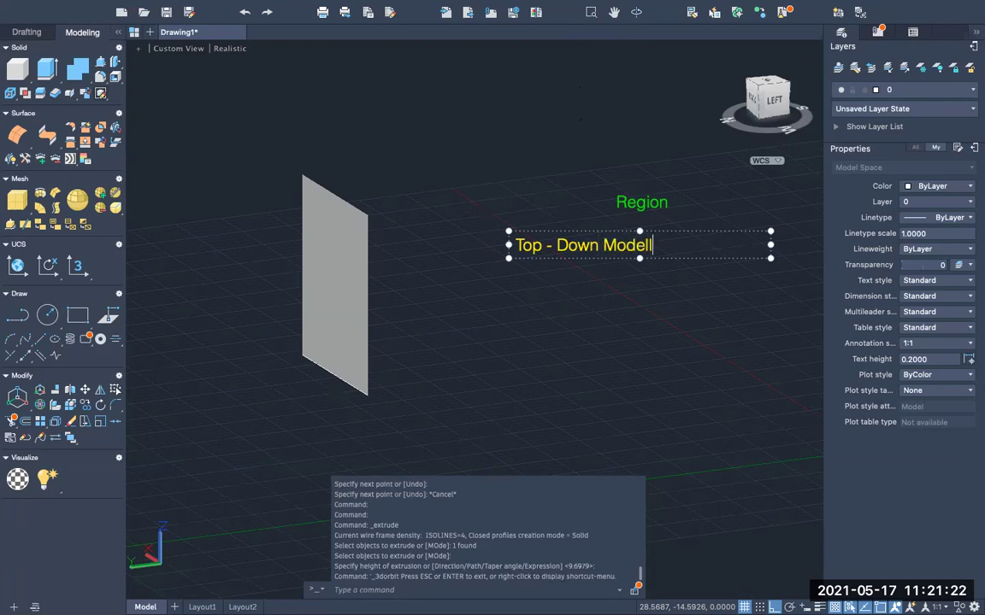
text(ing)
key(Left)
key(Left)
key(Left)
key(Left)
key(Left)
key(Left)
key(Left)
key(Left)
key(Left)
key(Left)
key(Left)
key(Left)
key(Left)
key(Left)
key(Left)
key(Left)
key(Left)
key(Left)
key(Left)
key(Left)
text(1.)
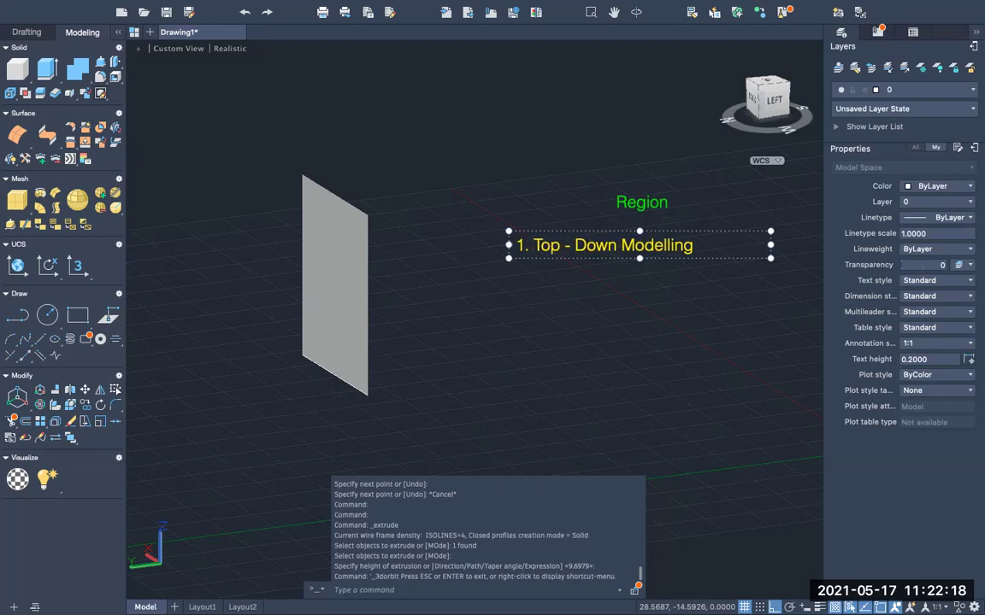
key(Right)
key(Right)
key(Right)
key(Right)
key(Right)
key(Right)
key(Right)
key(Right)
key(Right)
key(Right)
key(Right)
key(Right)
key(Right)
key(Right)
key(Right)
key(Right)
key(Right)
key(Right)
key(Right)
key(Right)
key(Return)
key(Escape)
click(340, 247)
click(259, 225)
Switch to the AutoCAD 2016 window, orbit the empty drawing slightly and restore the window from its maximized size
mouse_move(544, 2)
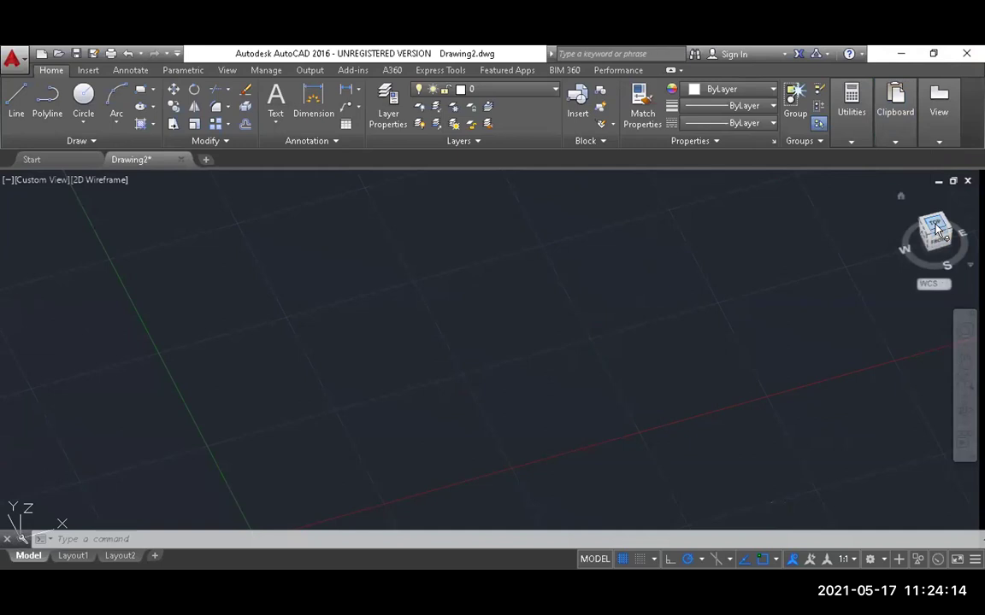
drag(945, 255, 949, 260)
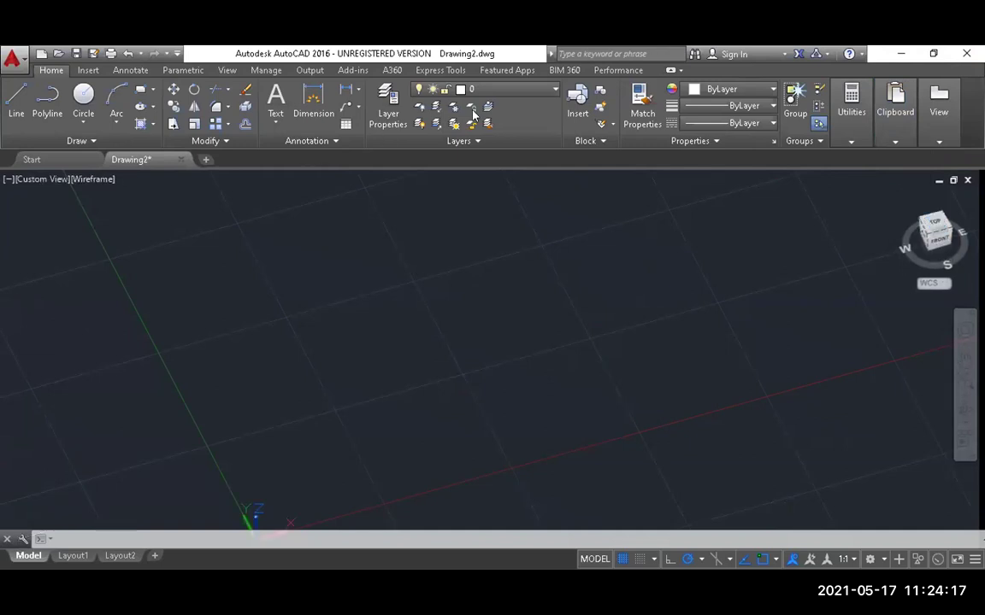
click(935, 53)
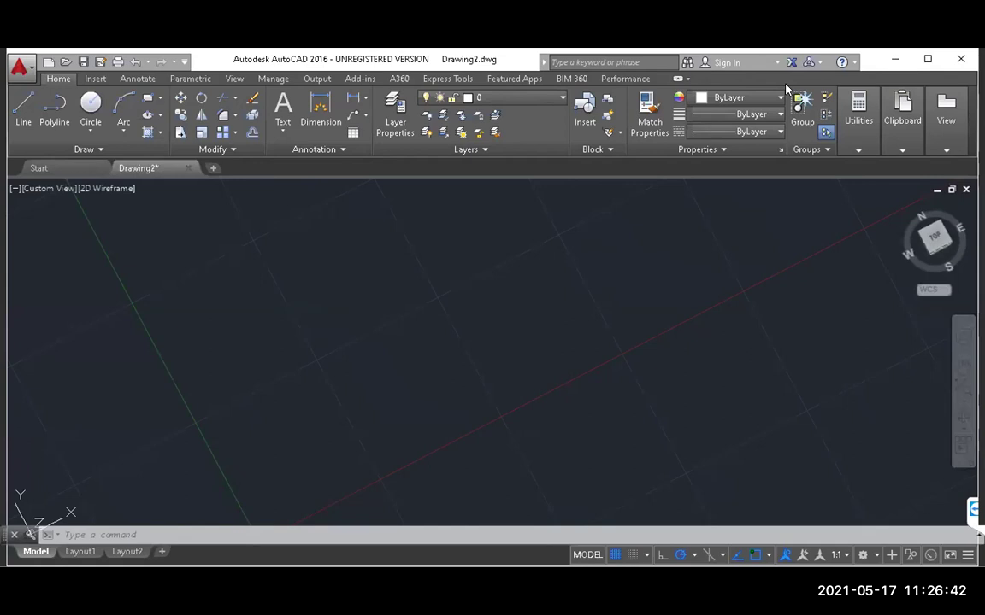
Switch the workspace from Drafting & Annotation to 3D Basics
click(101, 535)
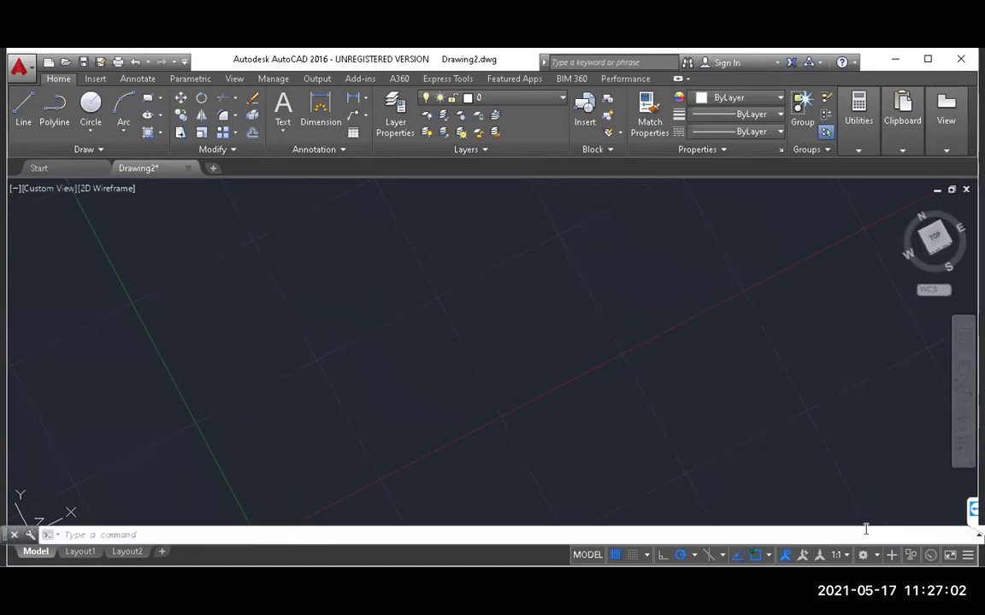
click(863, 557)
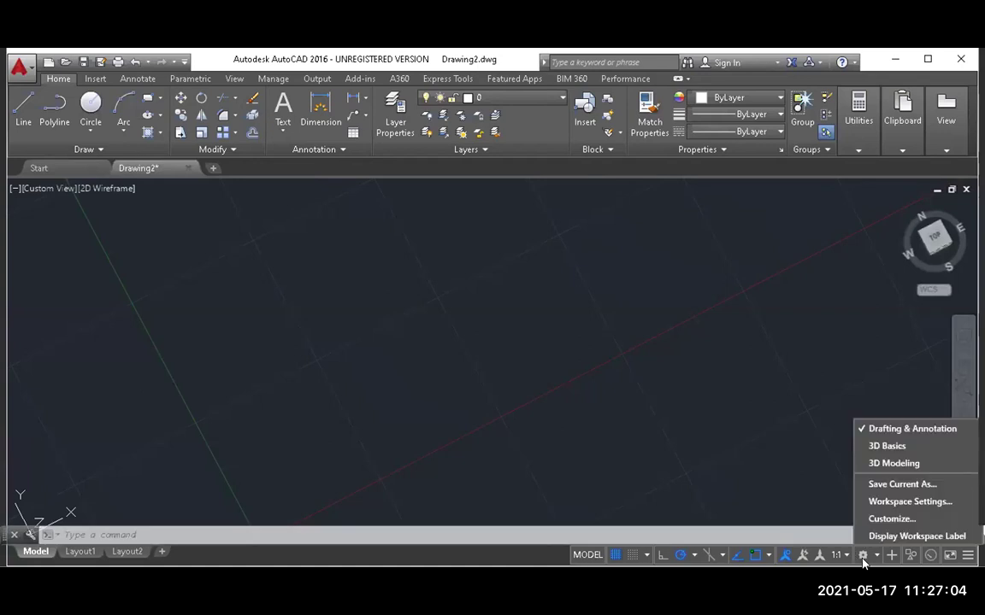
click(883, 449)
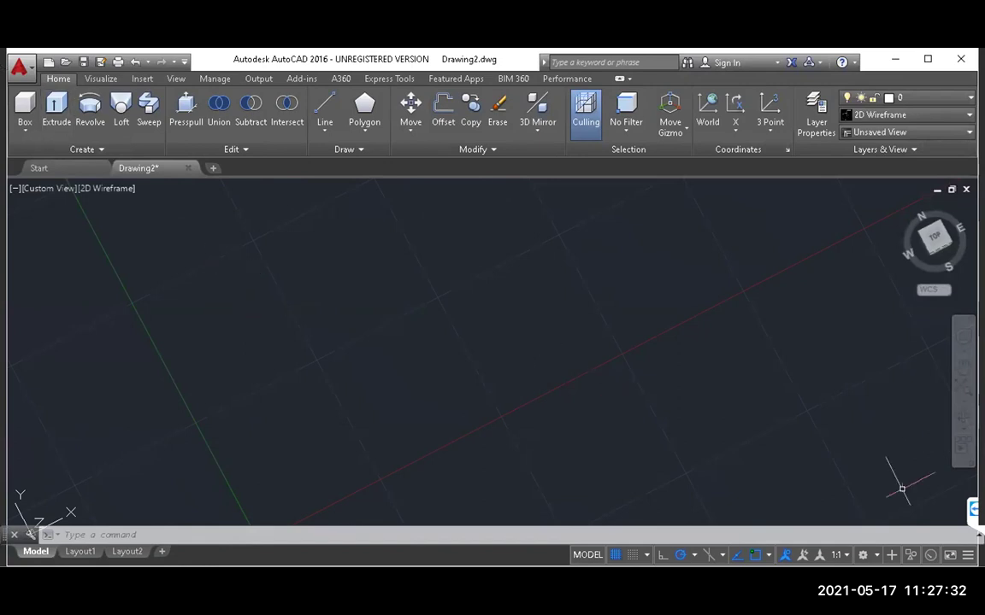
Switch the workspace to 3D Modeling and expand the group of Extrude, Loft, Revolve and Sweep commands
click(867, 555)
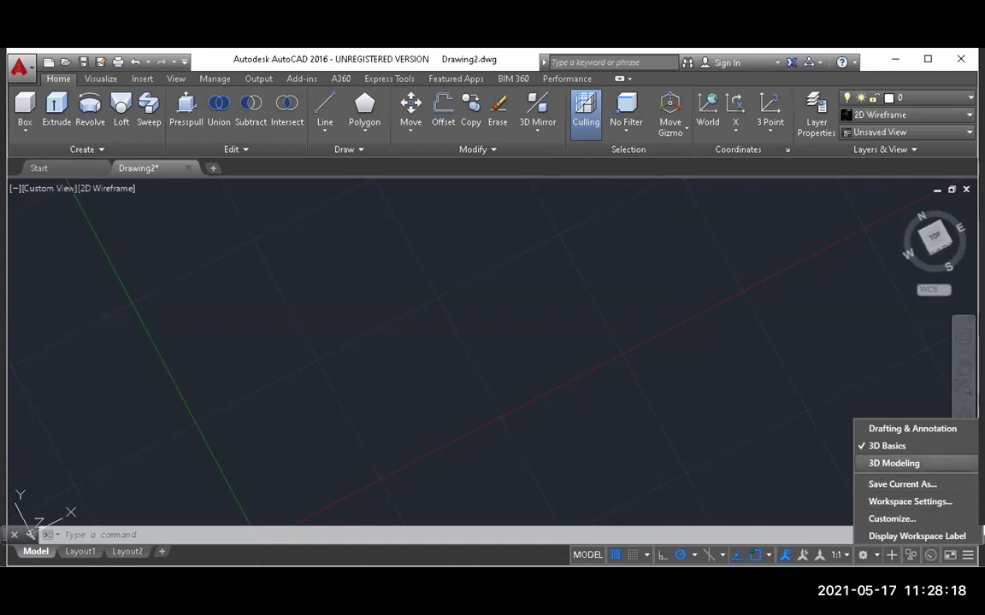
click(893, 463)
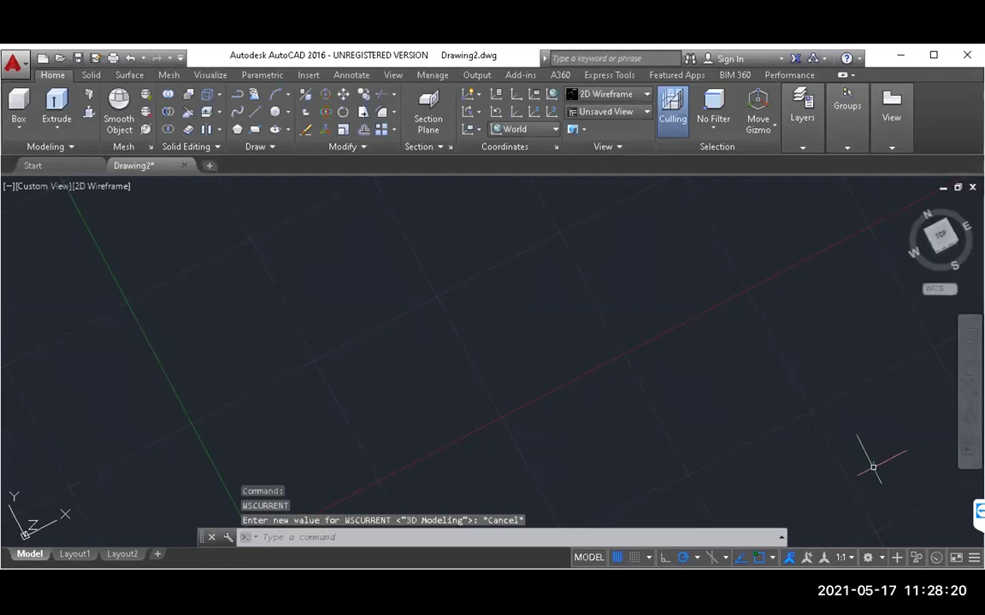
key(Return)
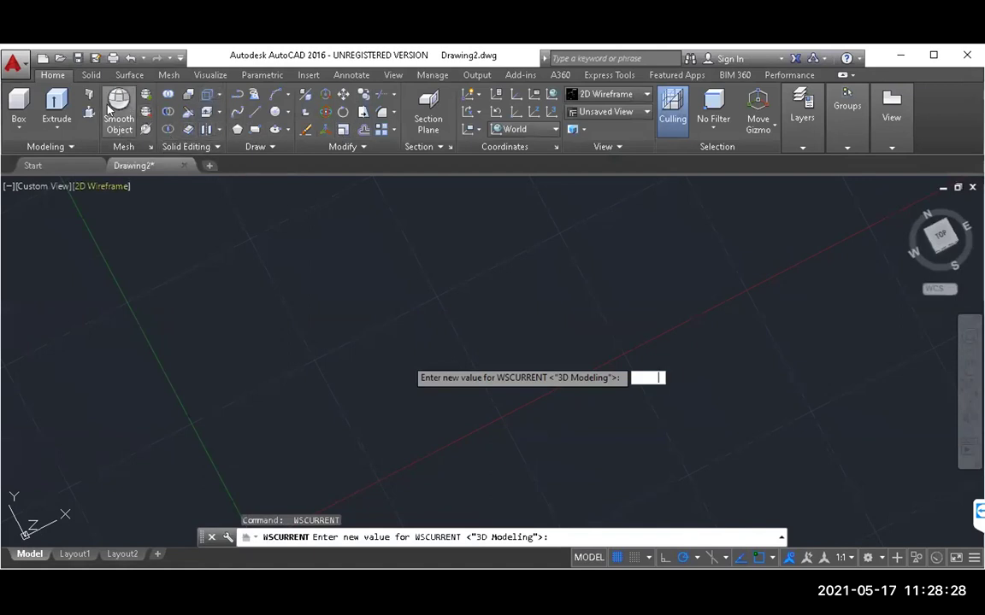
click(56, 132)
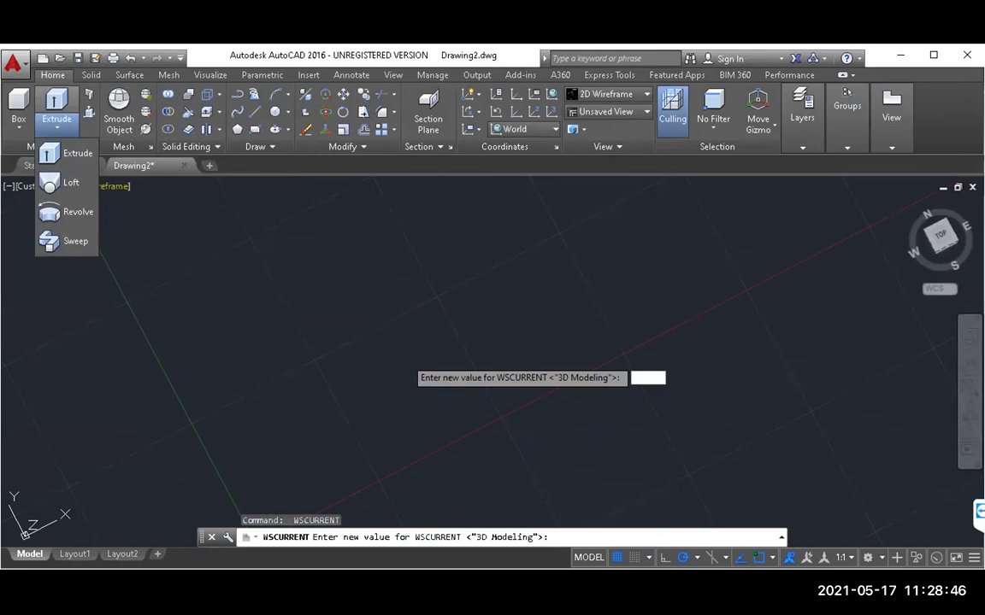
Set the visual style to Realistic and the viewpoint to SW Isometric
key(Escape)
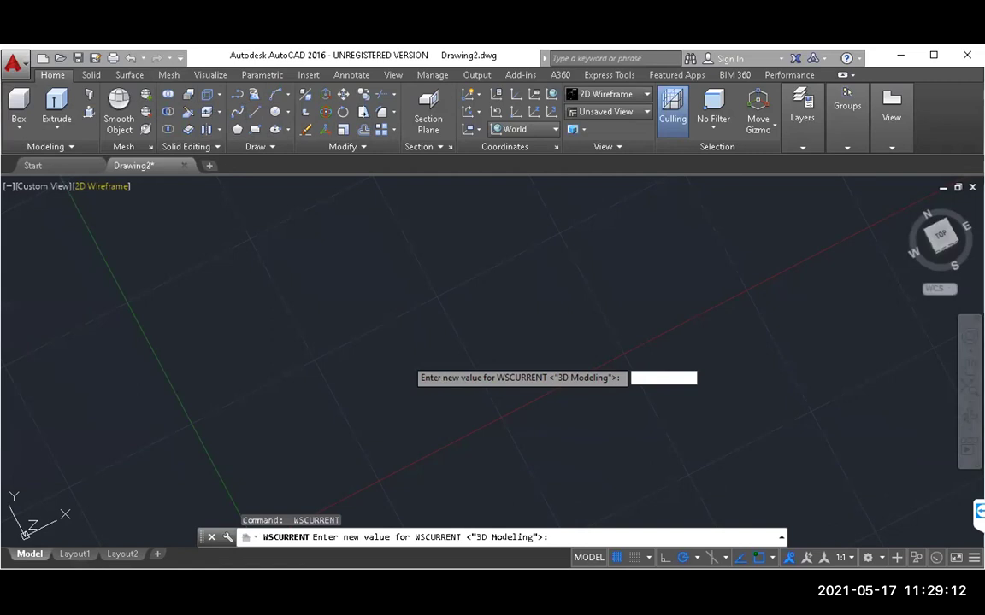
click(869, 558)
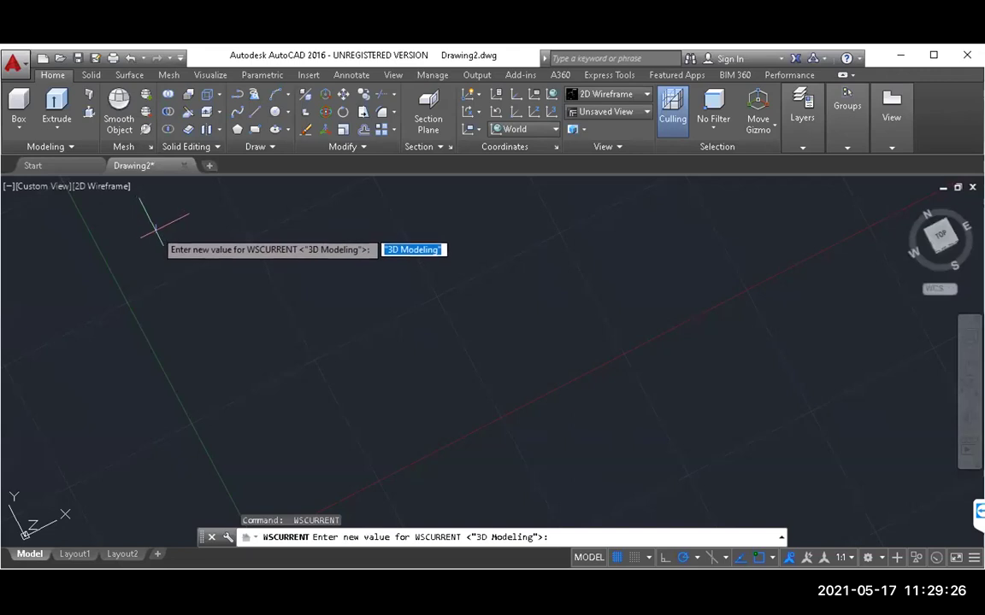
click(101, 185)
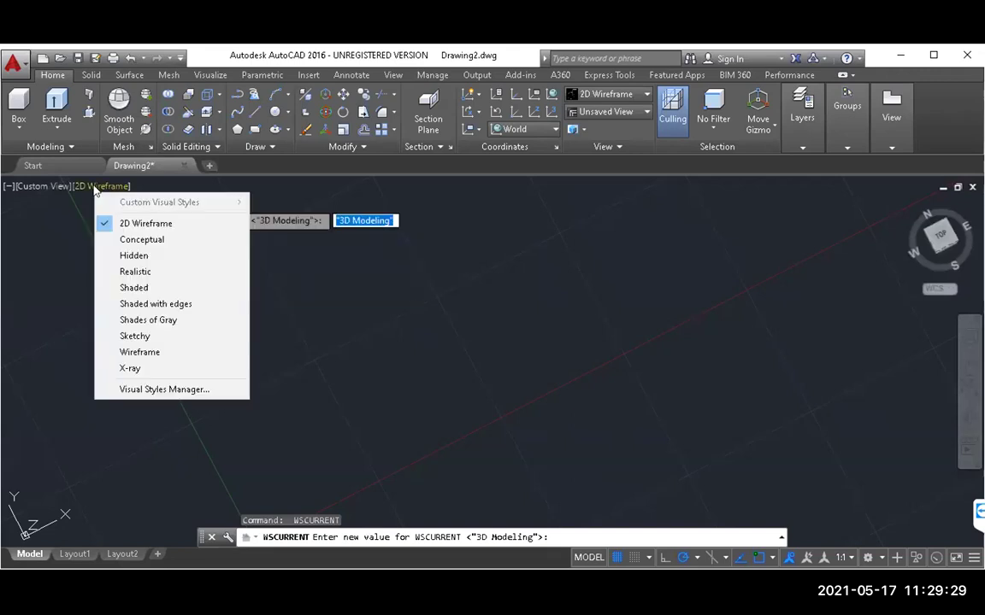
click(127, 273)
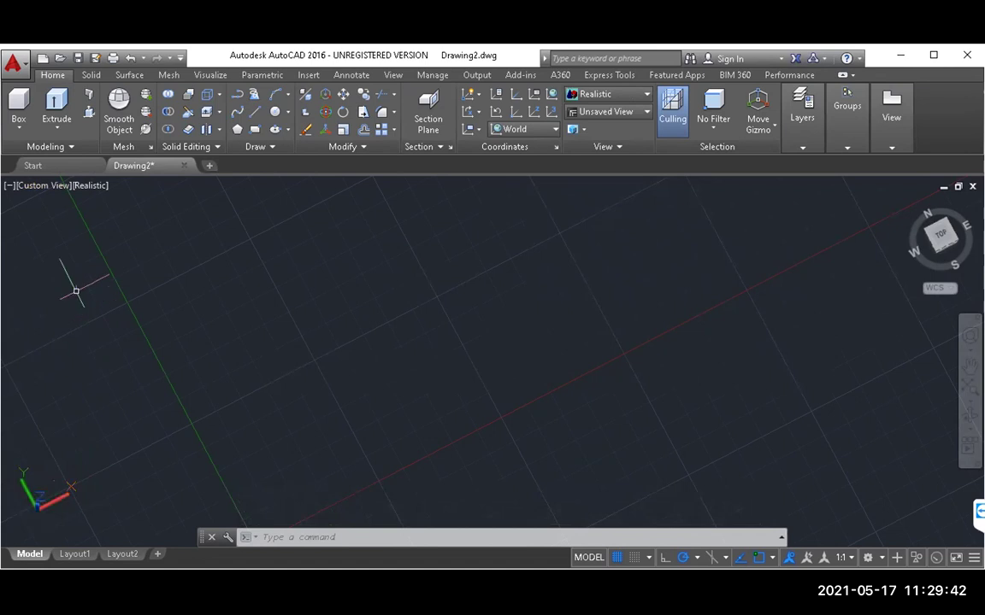
click(45, 188)
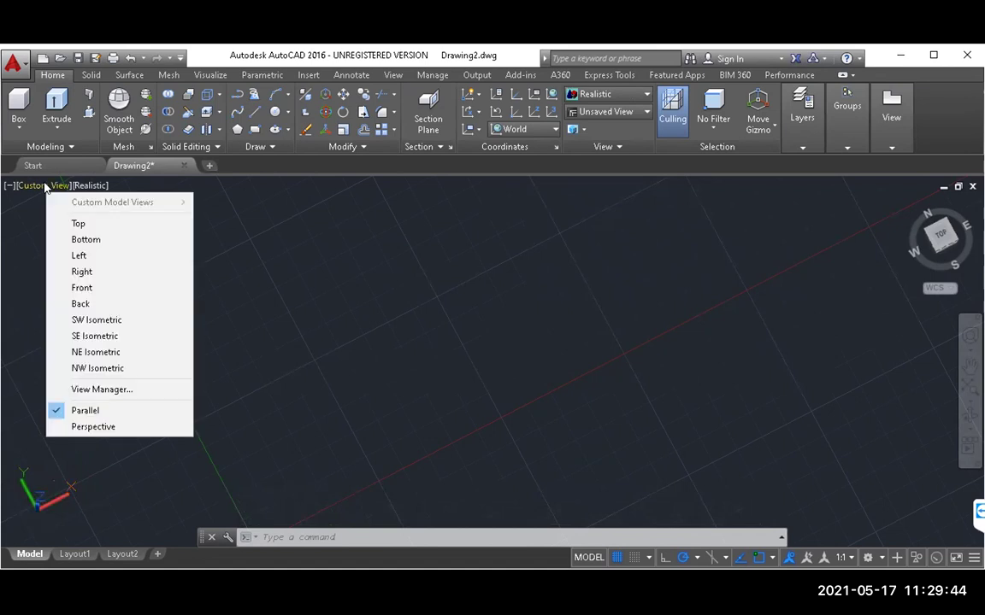
click(77, 321)
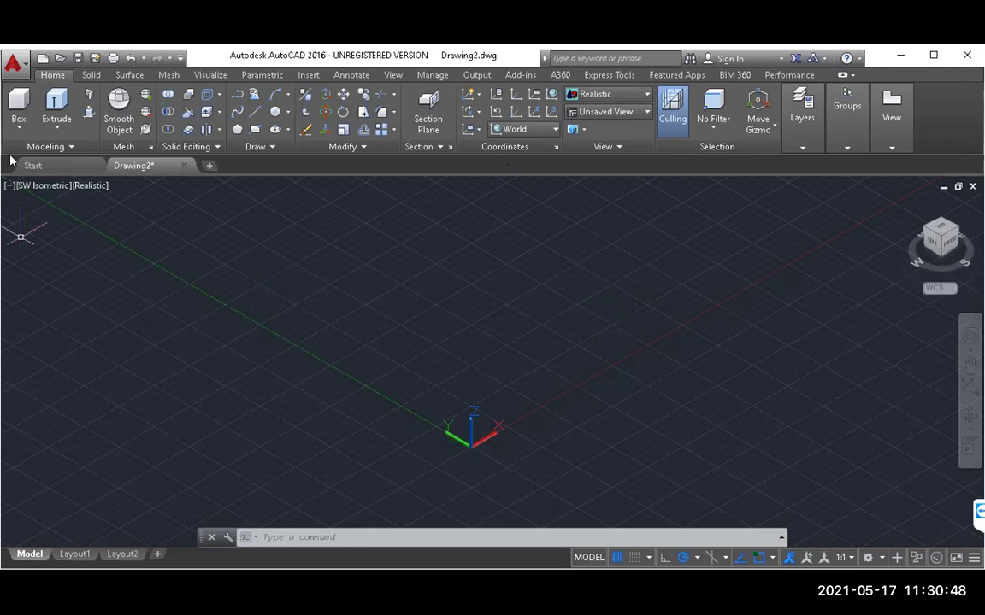
Create a solid box about 5.33 high beside the Y axis, behind the origin
click(20, 127)
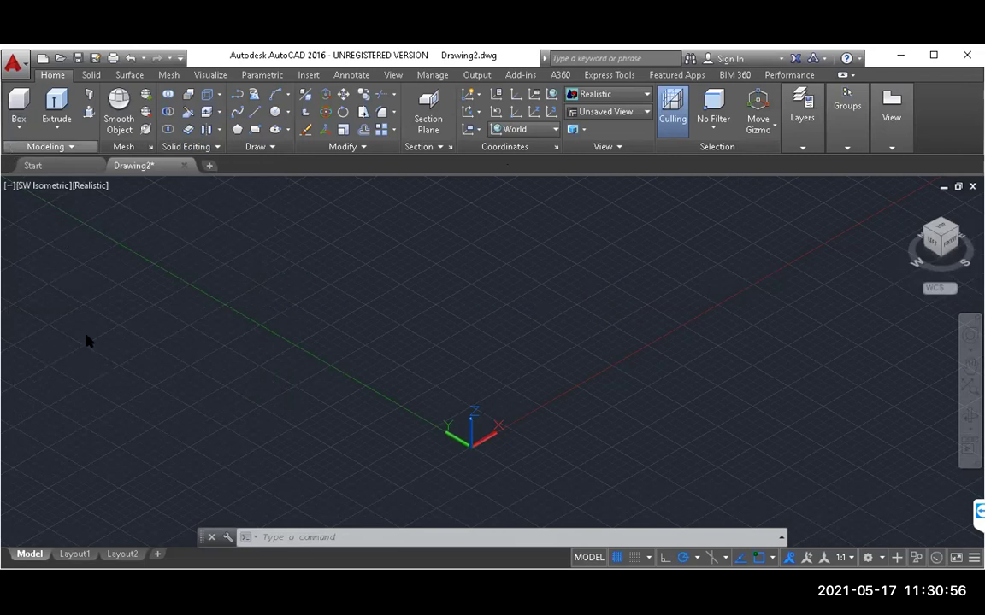
click(18, 104)
click(37, 345)
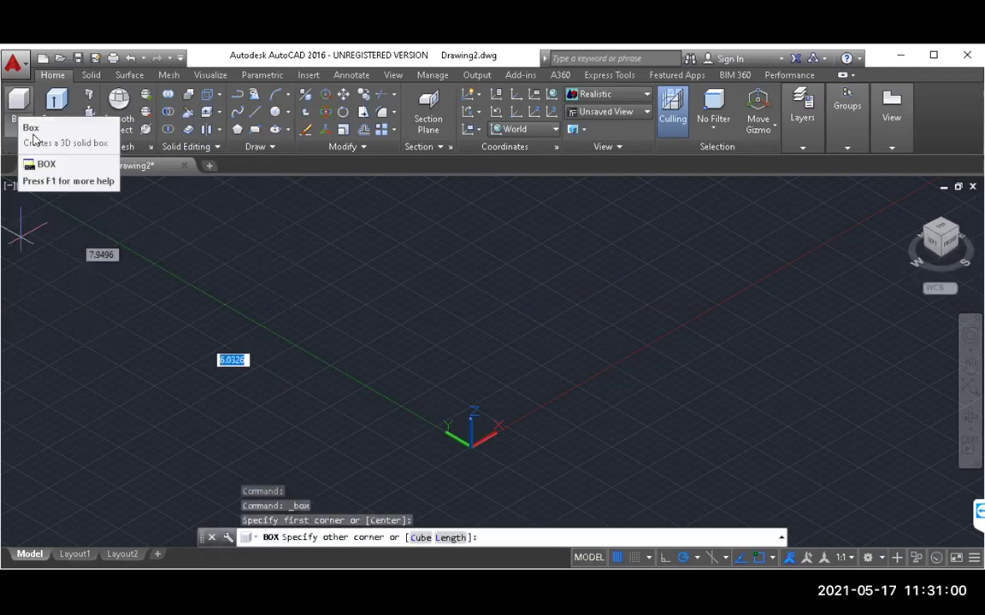
click(286, 346)
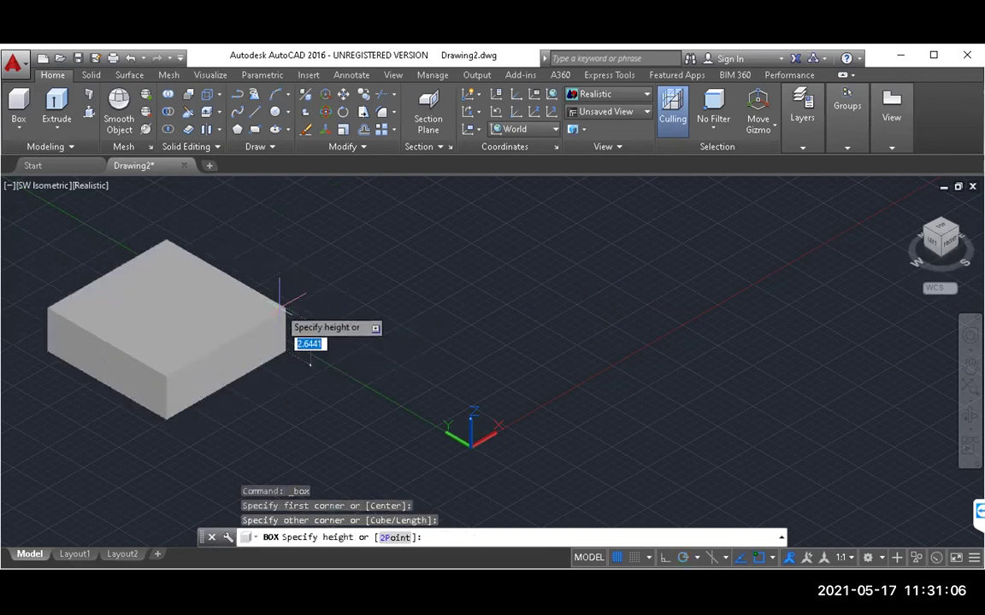
click(280, 270)
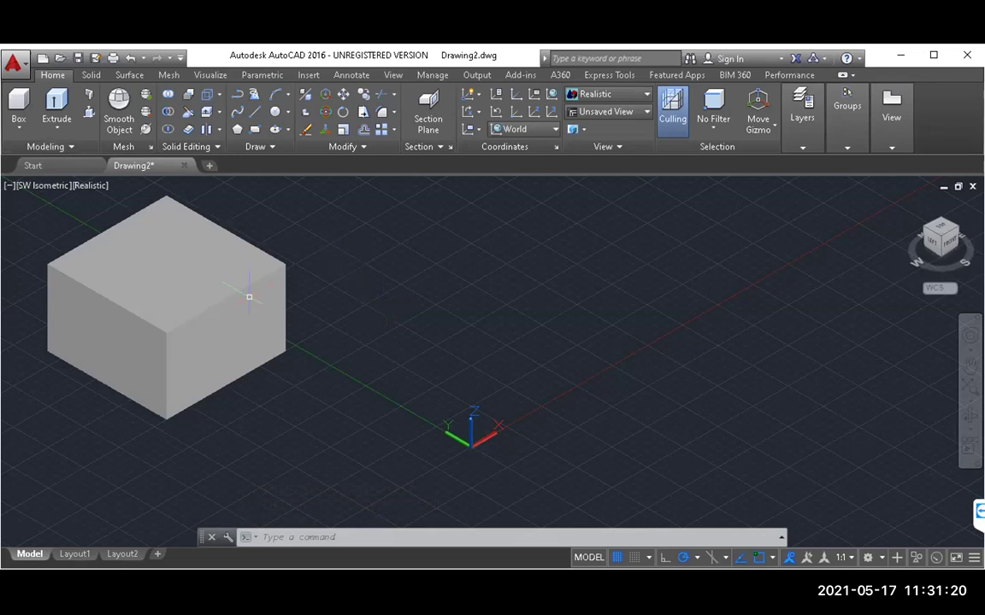
Create a solid cylinder with a radius of about 3.12 and a height of about 5.60 between the box and the origin
click(14, 125)
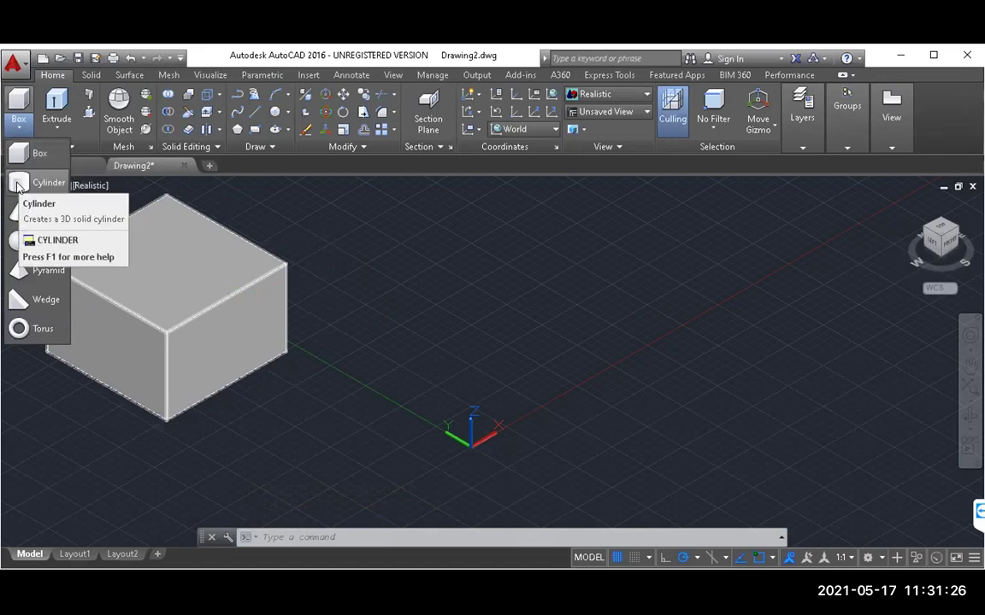
click(19, 183)
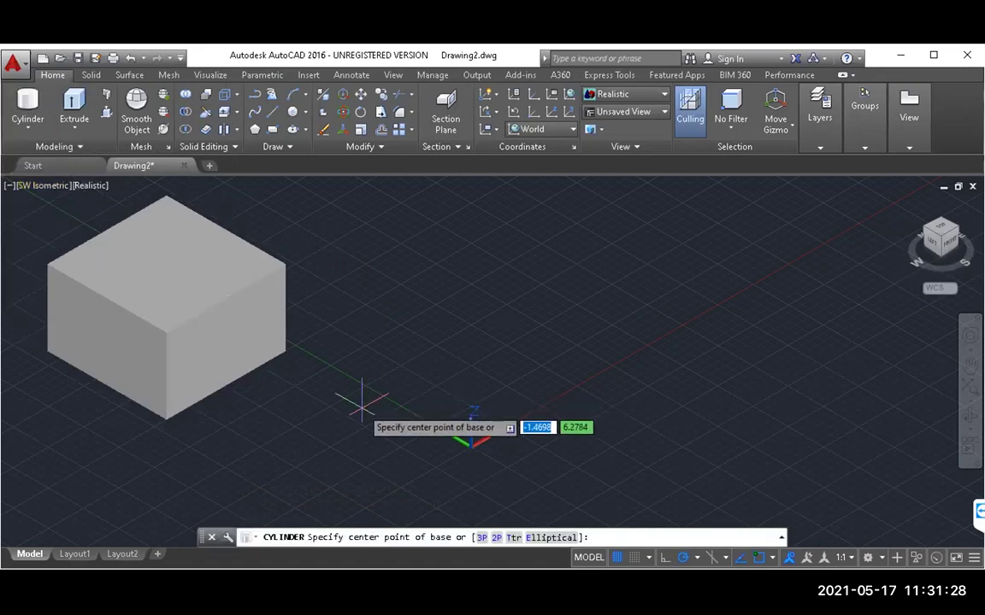
click(351, 412)
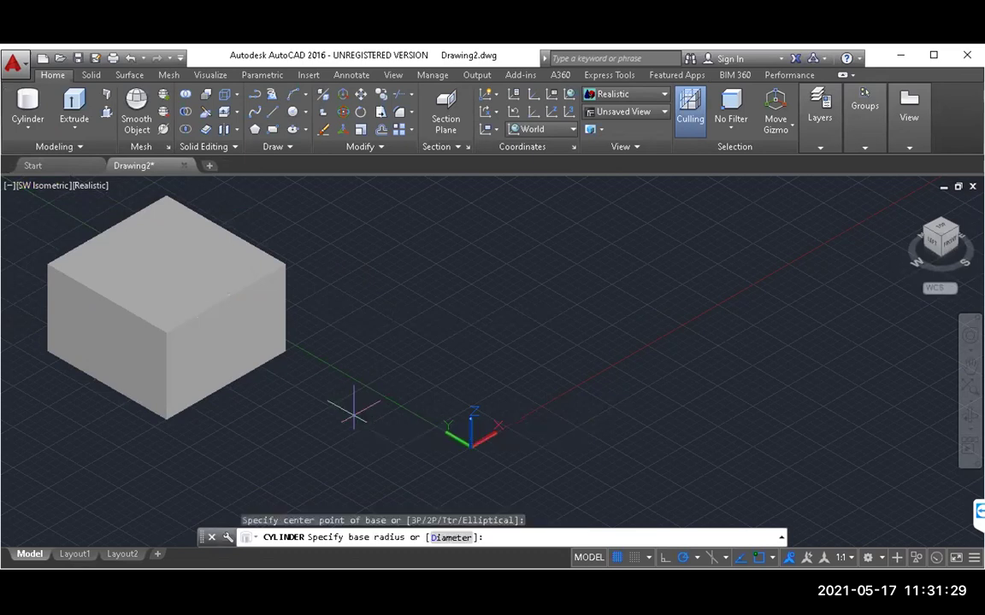
click(397, 428)
click(389, 324)
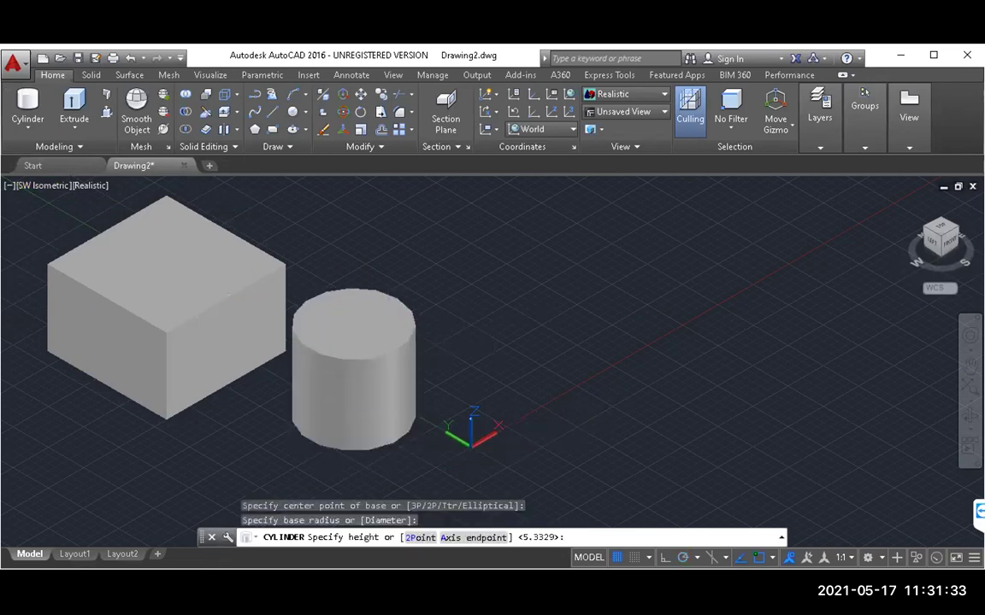
Create a solid cone beside the origin, on the opposite side from the cylinder
click(26, 126)
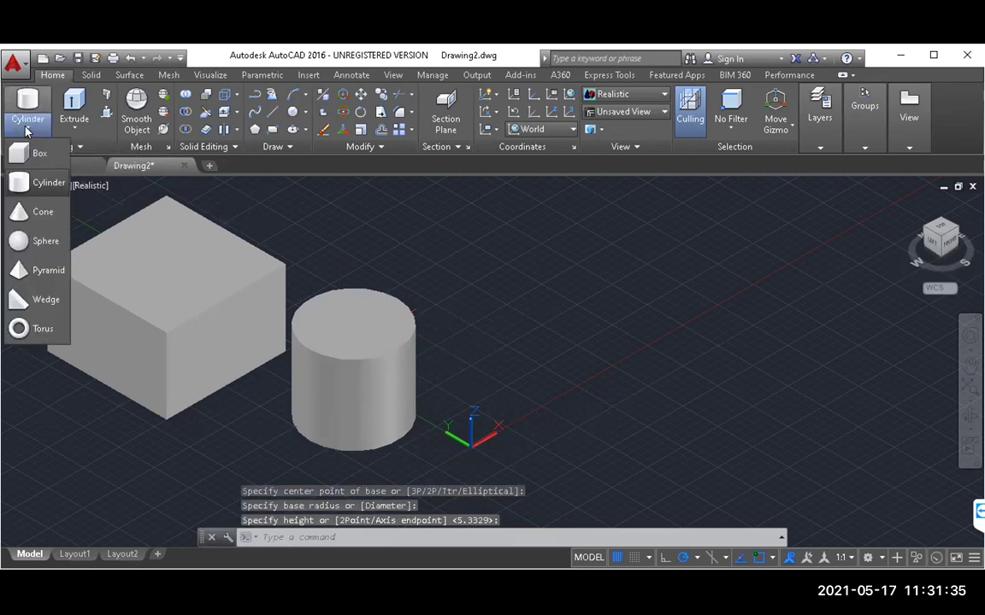
click(20, 213)
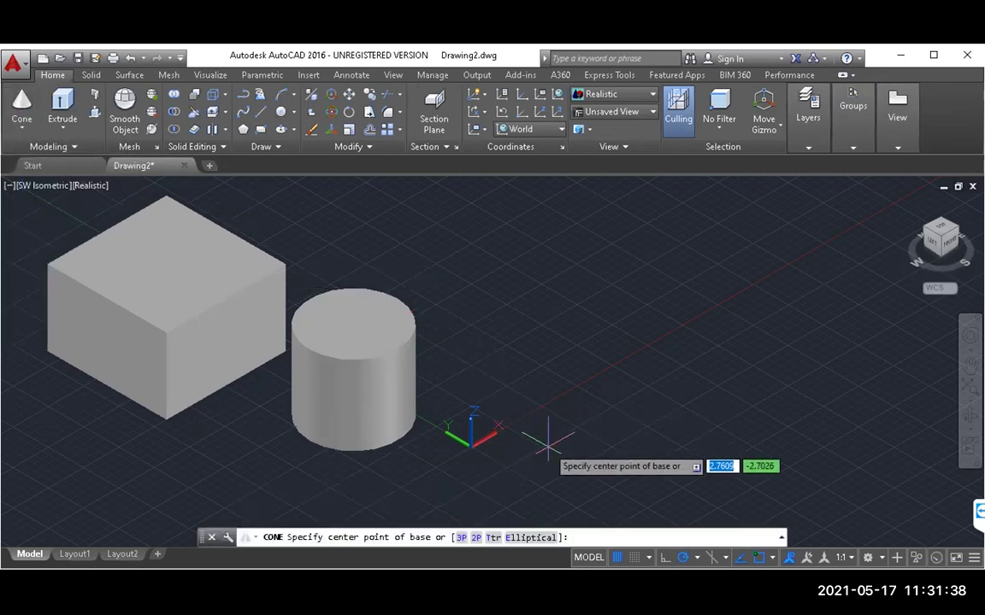
click(540, 457)
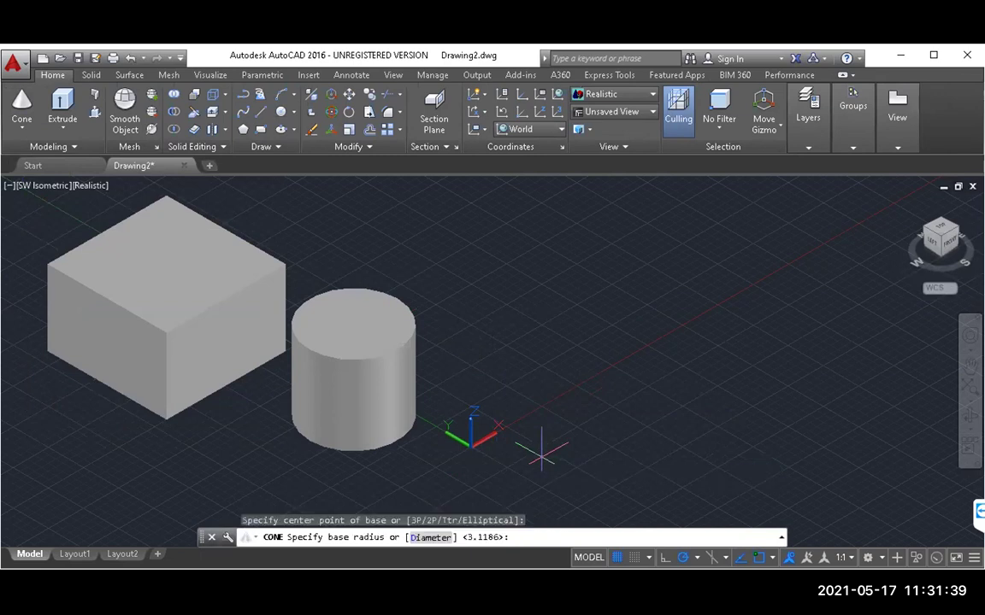
click(612, 473)
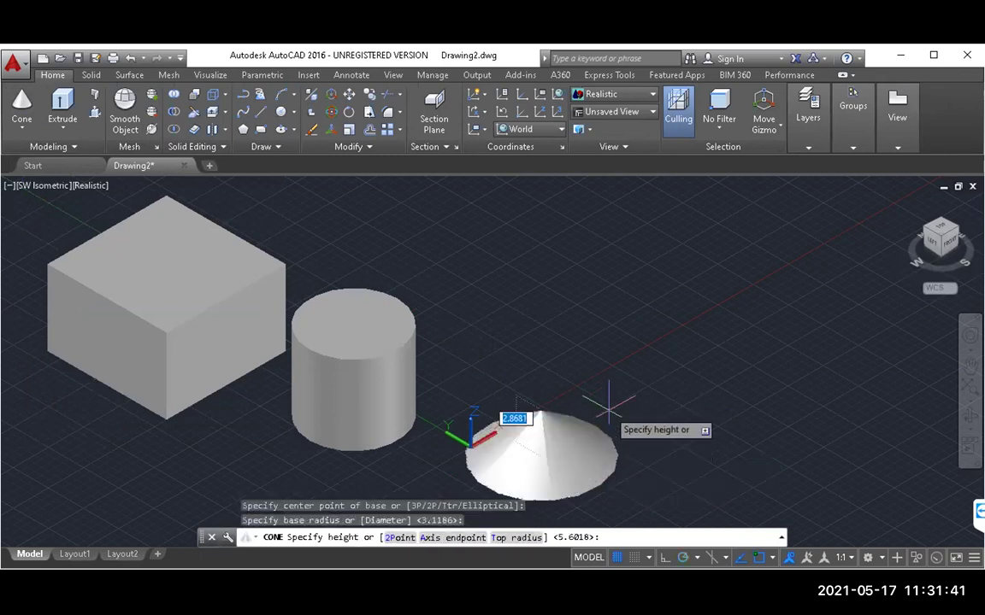
click(538, 351)
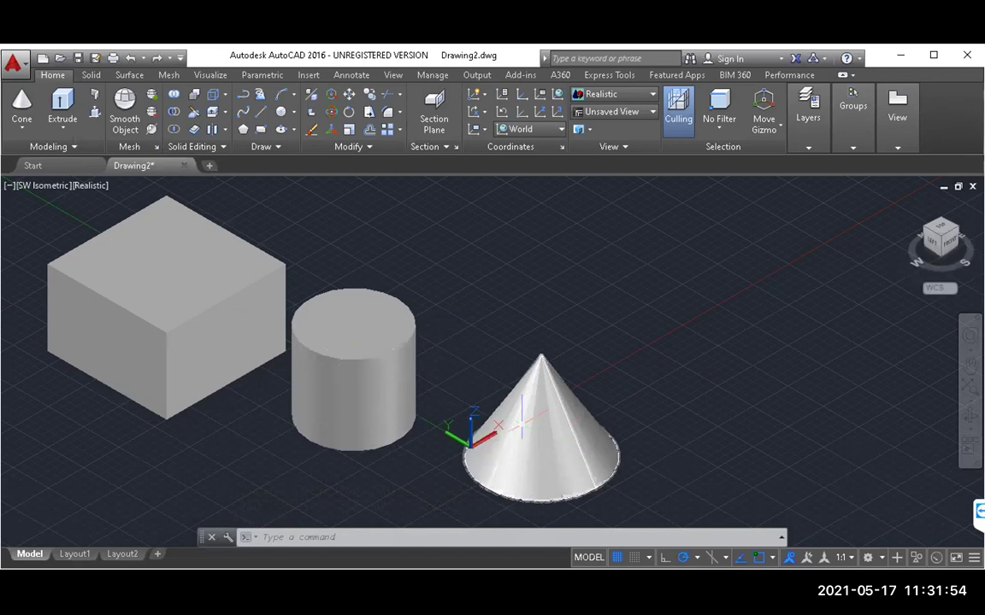
Select the box, then display the solids in the Conceptual visual style
click(175, 308)
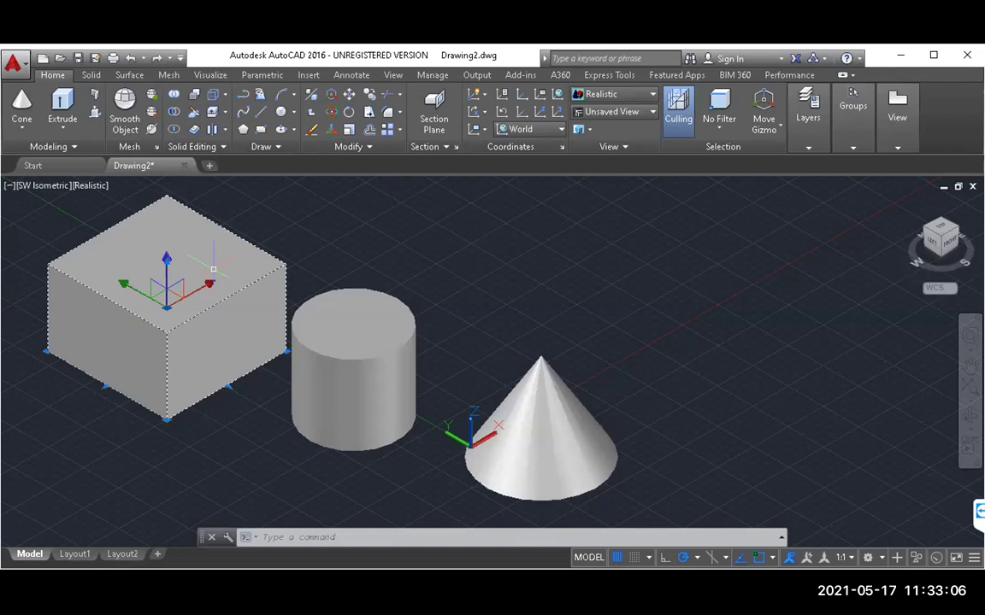
click(181, 237)
click(212, 259)
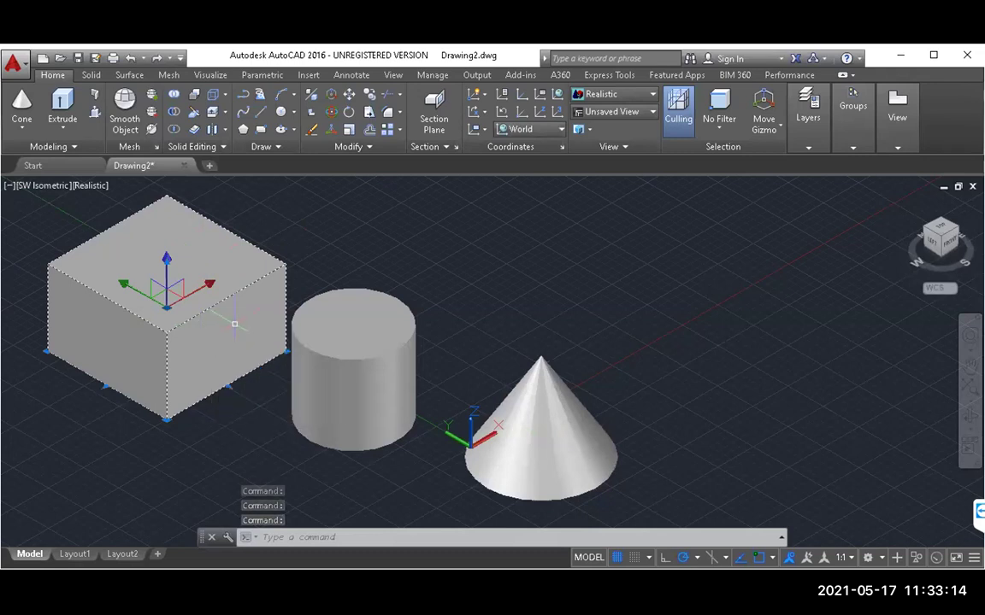
click(89, 190)
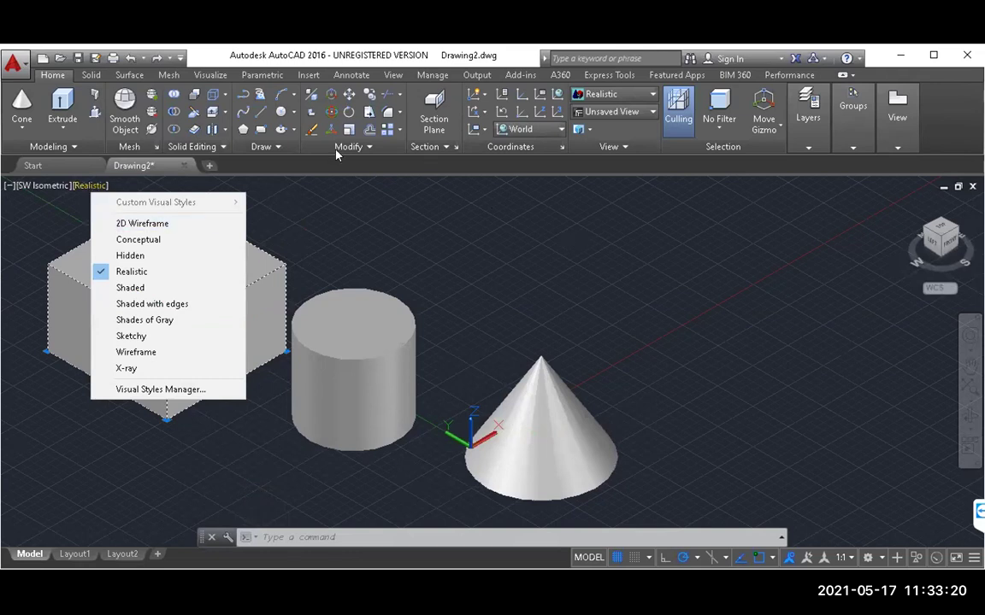
click(128, 240)
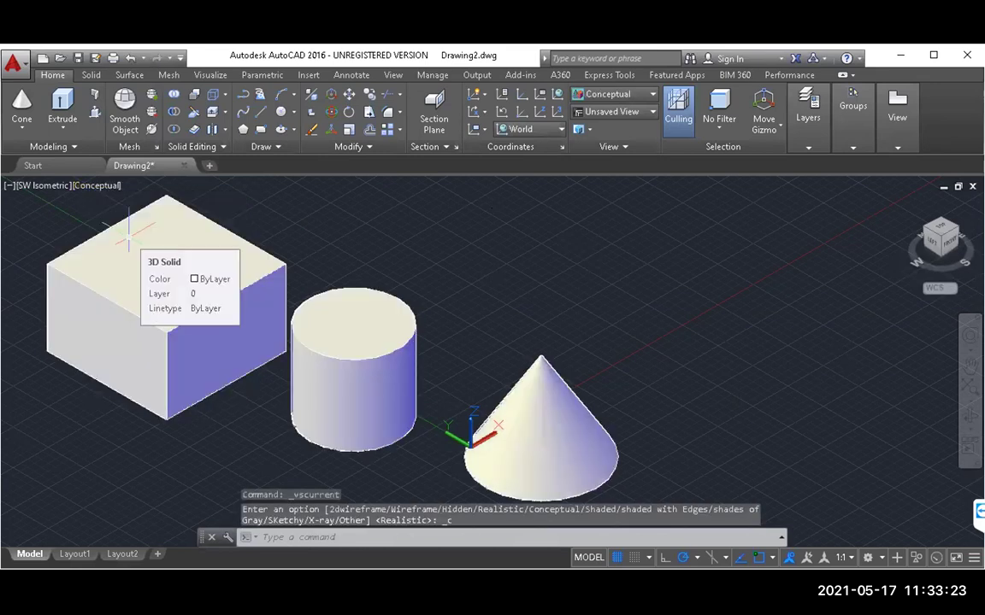
Switch the visual style back to Realistic and then to Shaded to compare how the solids look
click(98, 187)
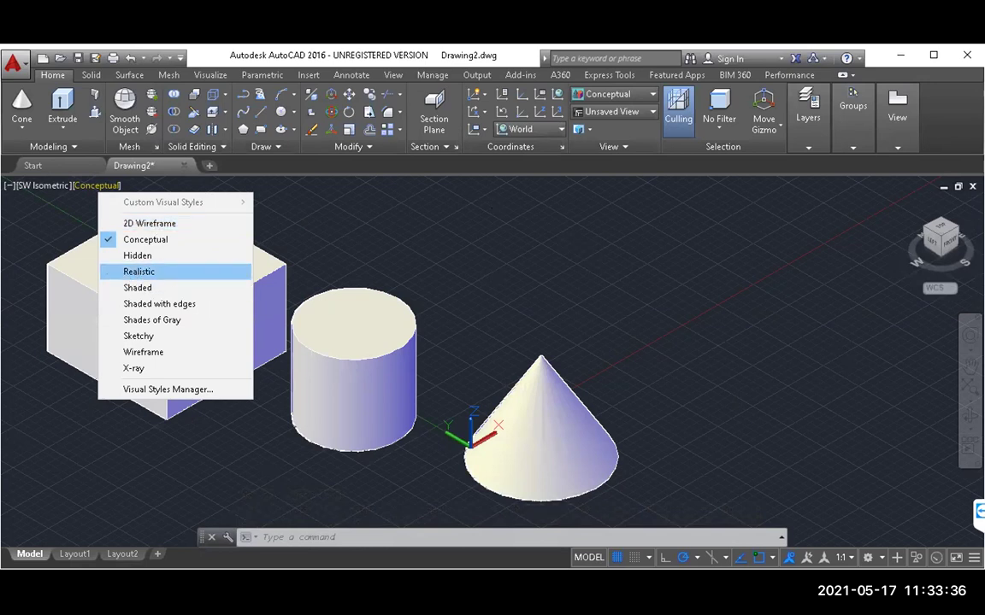
click(137, 271)
click(90, 185)
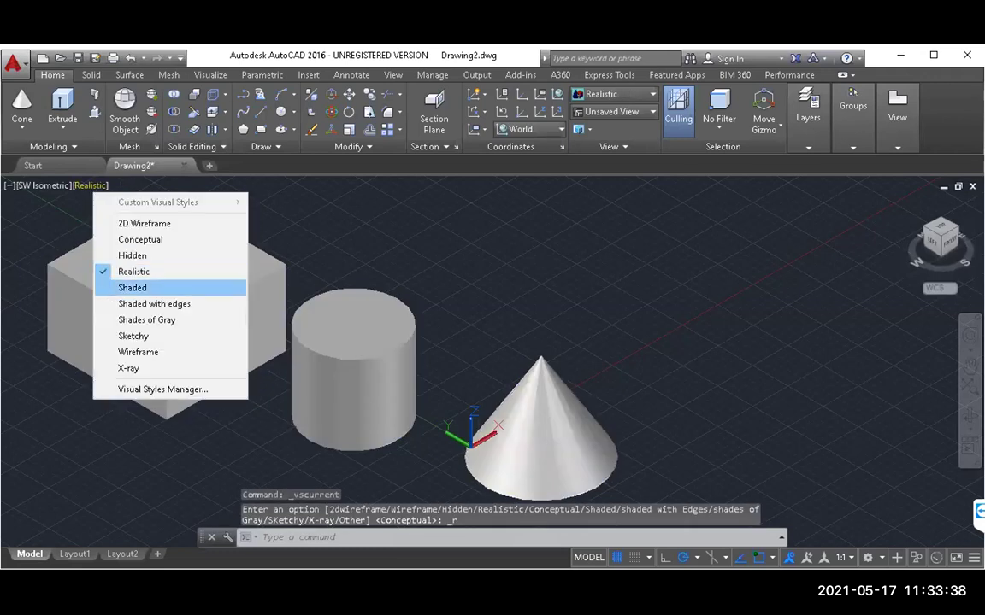
click(132, 287)
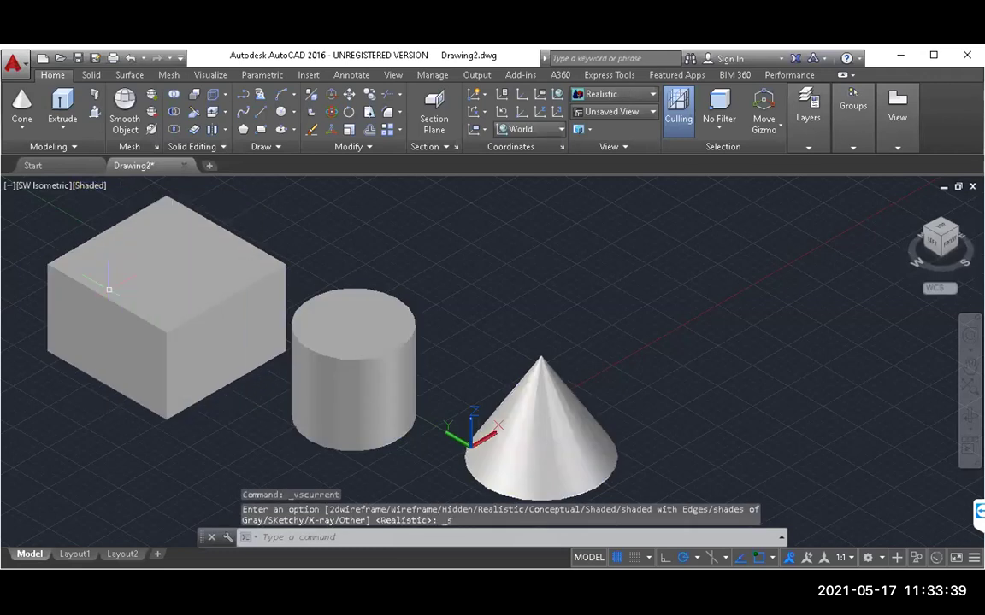
Display the solids in the 2D Wireframe visual style, then return to Realistic
click(89, 186)
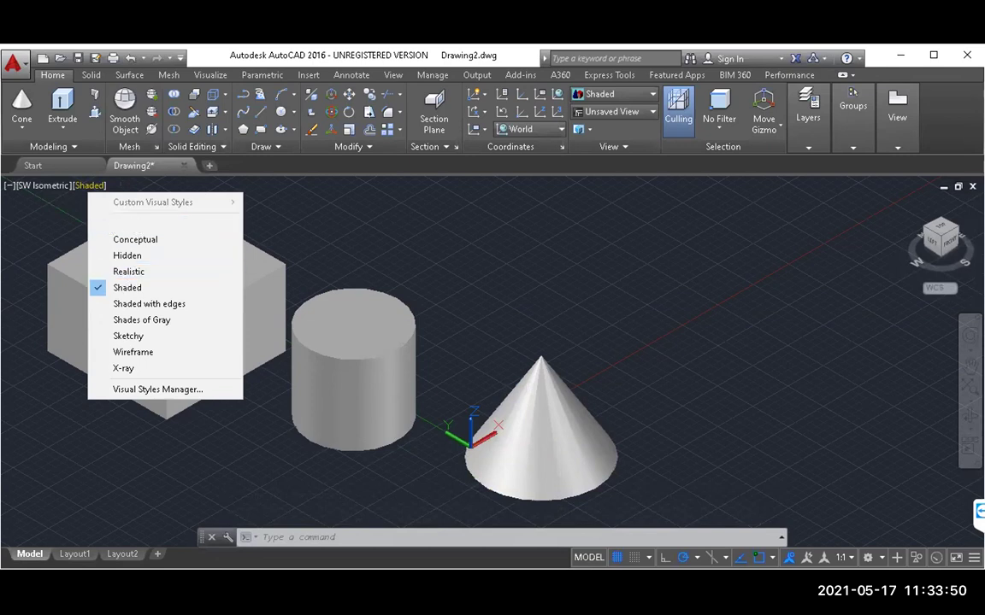
click(135, 223)
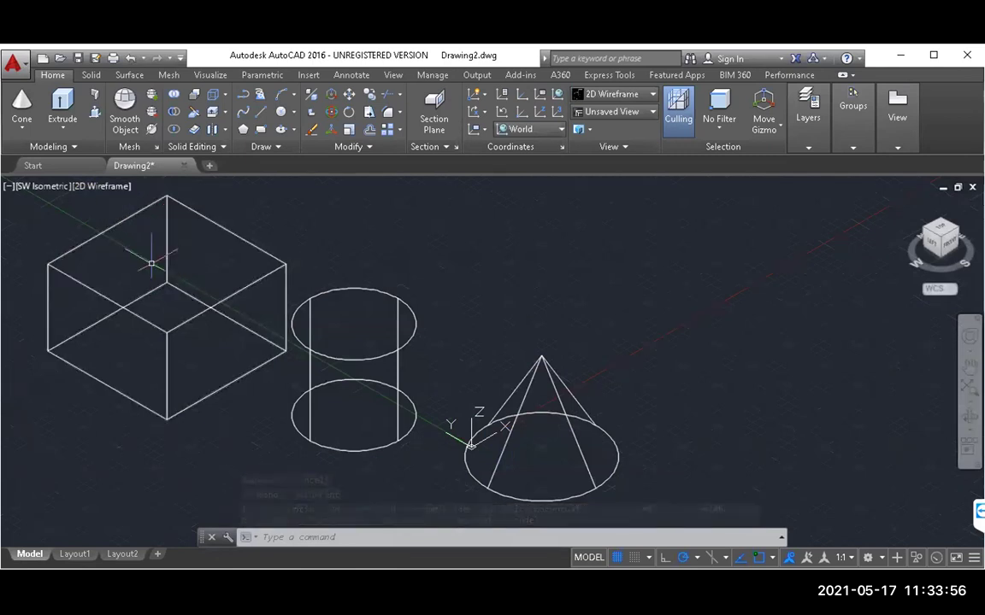
click(104, 185)
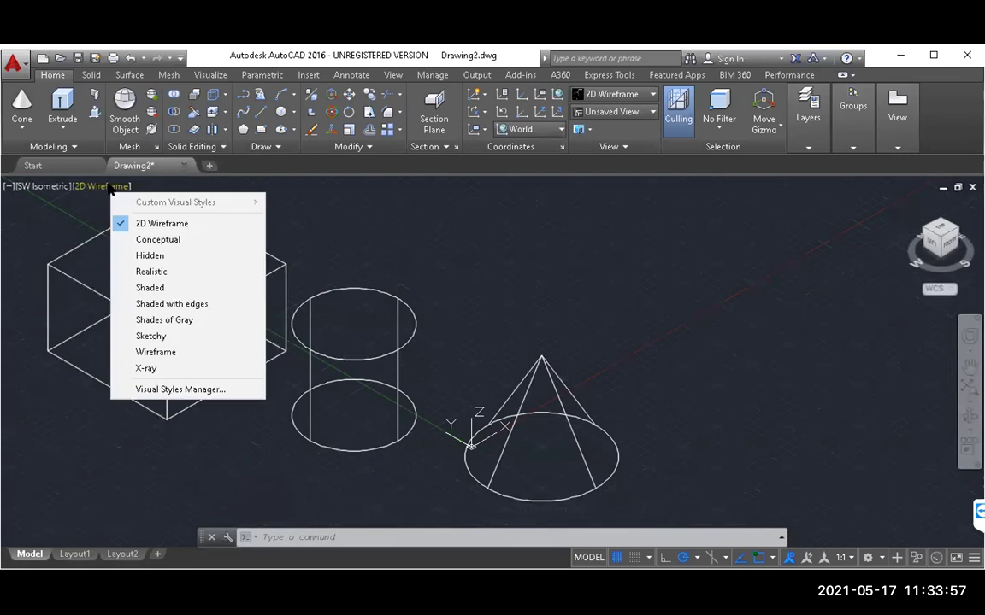
click(132, 275)
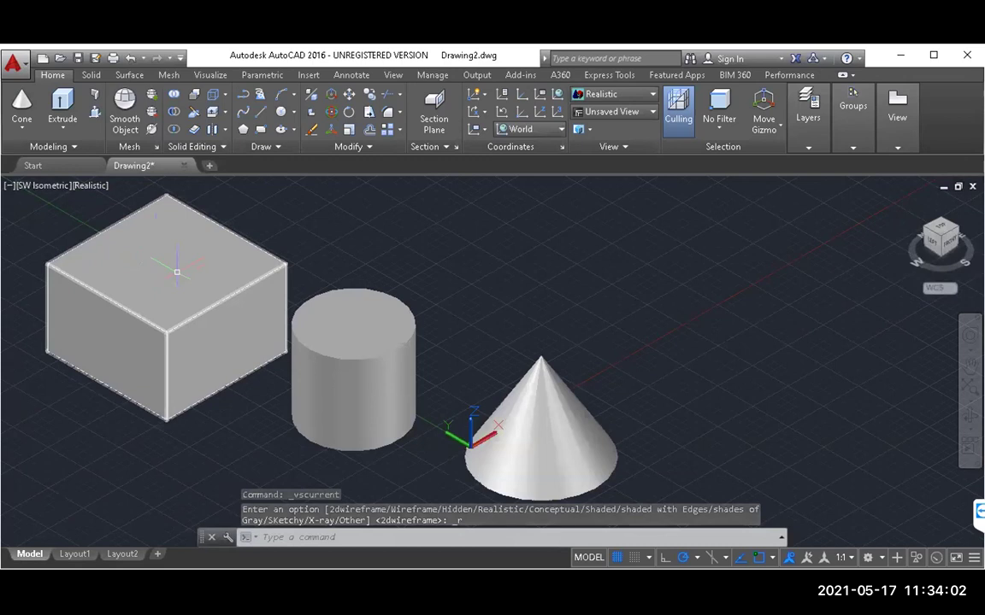
Change the visual style of the box, cylinder and cone view to 2D Wireframe
mouse_move(171, 274)
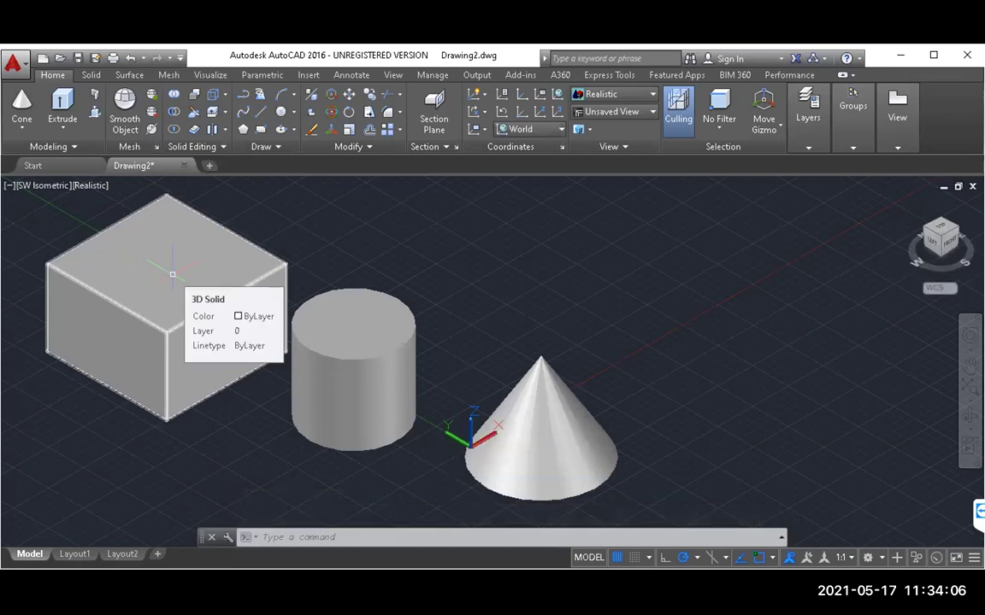
click(91, 185)
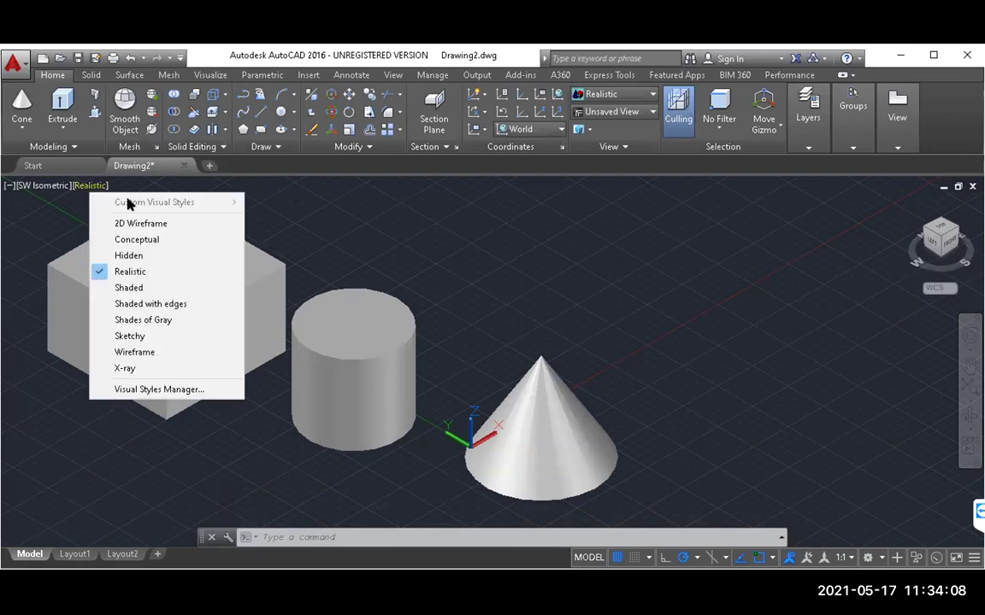
click(128, 223)
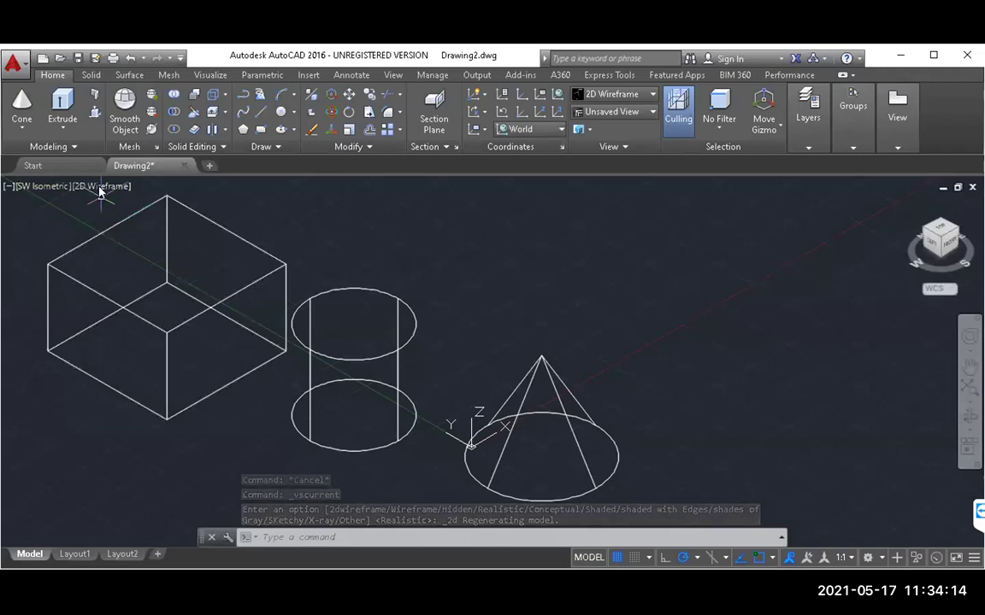
click(99, 187)
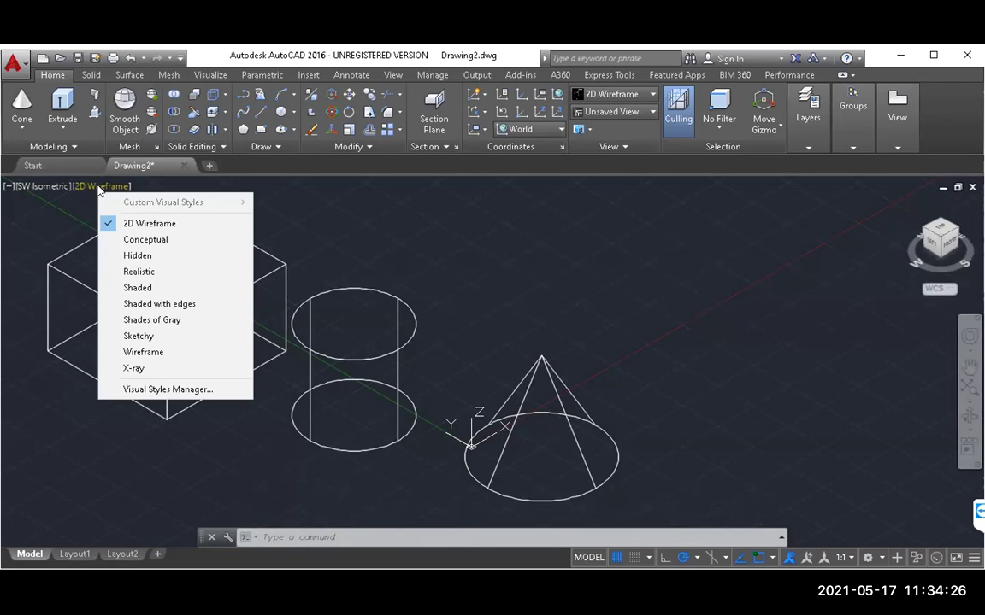
click(93, 186)
click(77, 186)
click(55, 223)
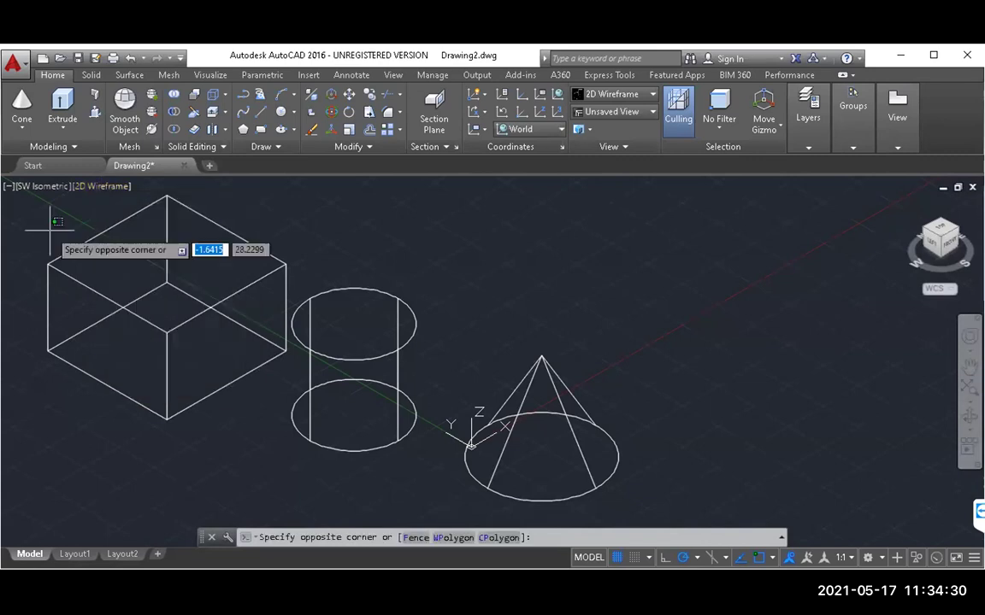
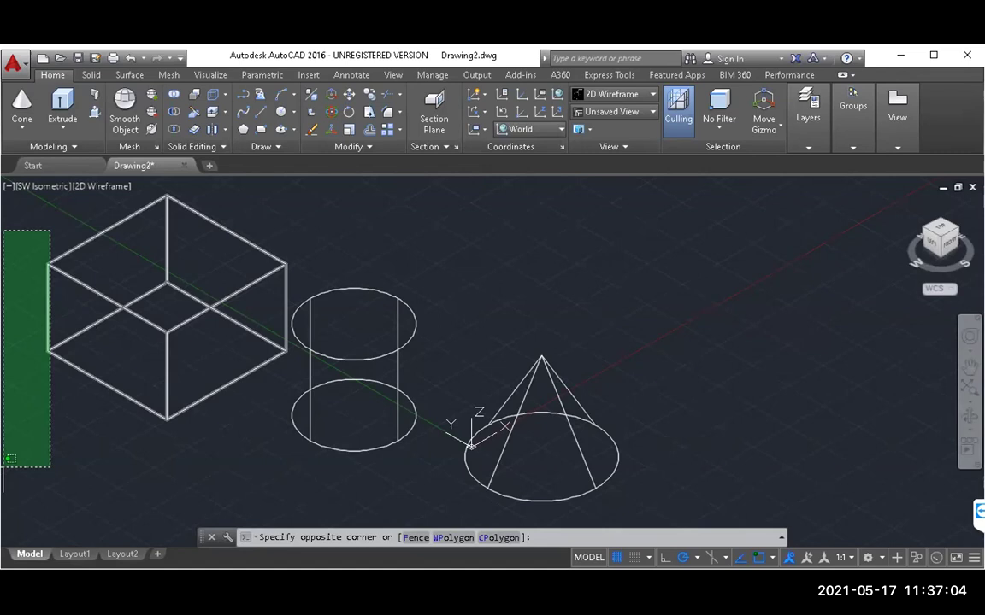
Cancel the unfinished selection window and zoom the drawing to All so the box, cylinder and cone fit the view
key(Escape)
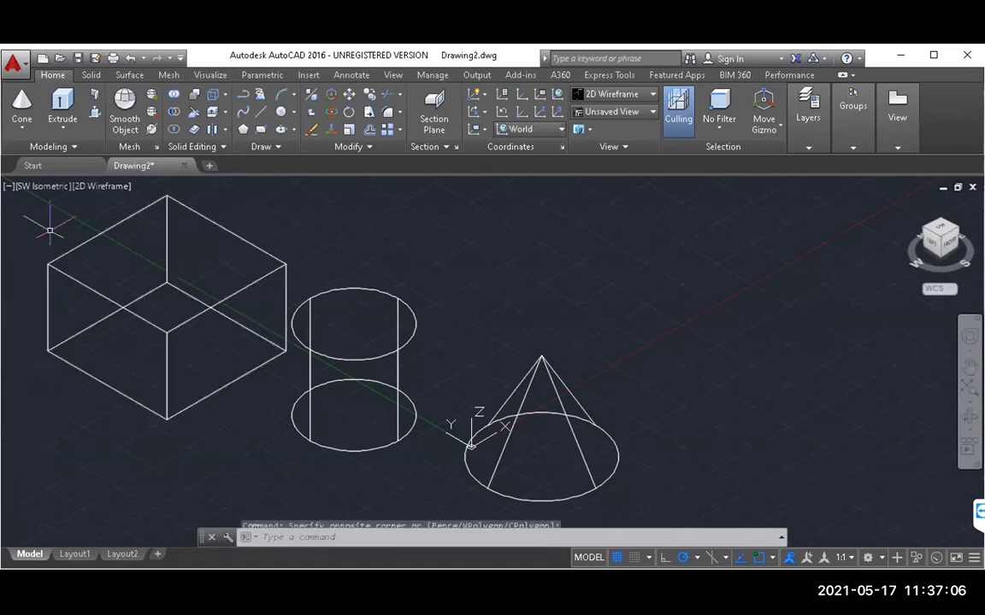
scroll(69, 362, up, 10)
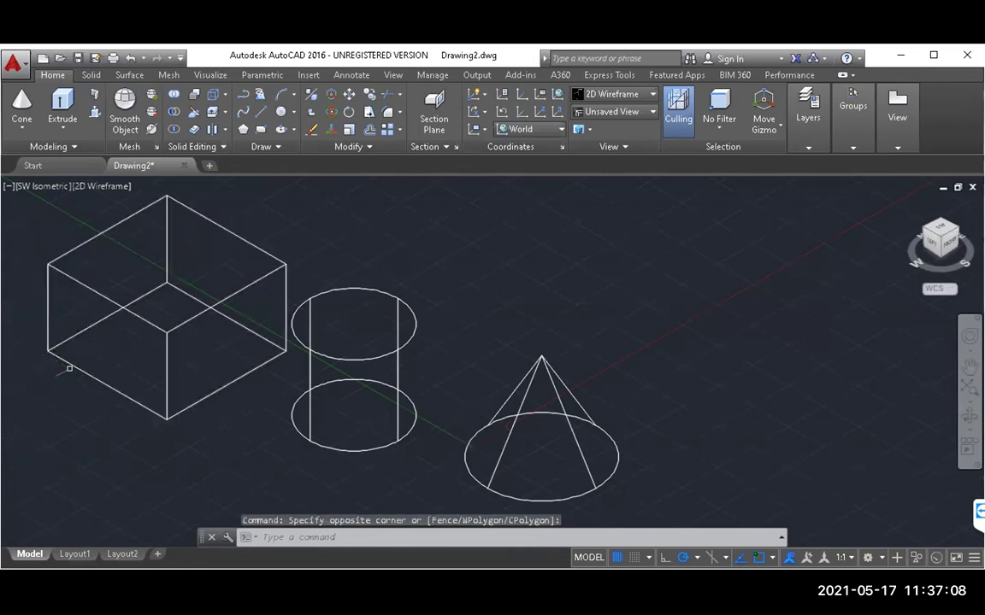
scroll(70, 363, down, 5)
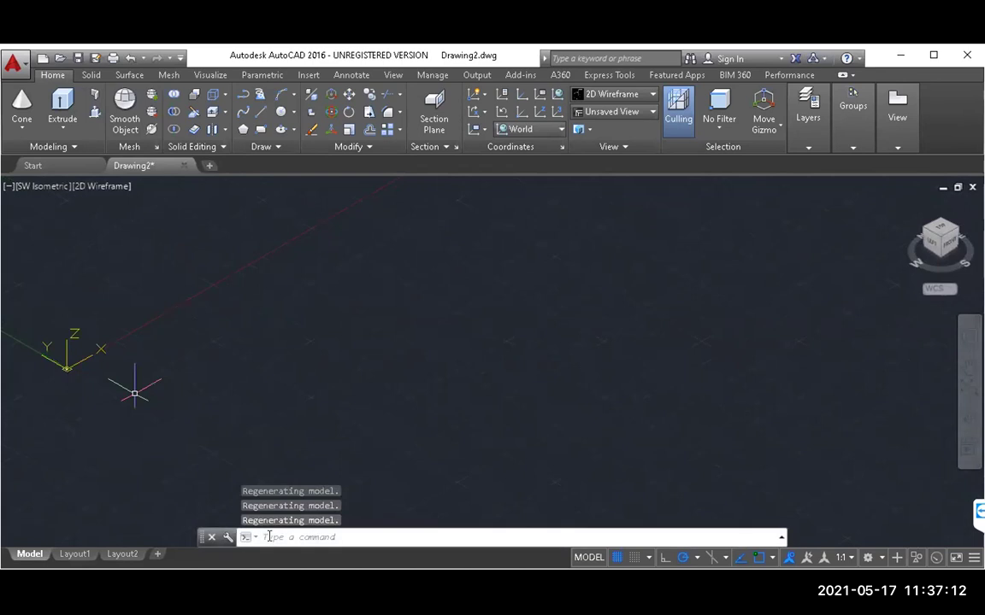
click(269, 537)
text(z)
key(Return)
text(a)
key(Return)
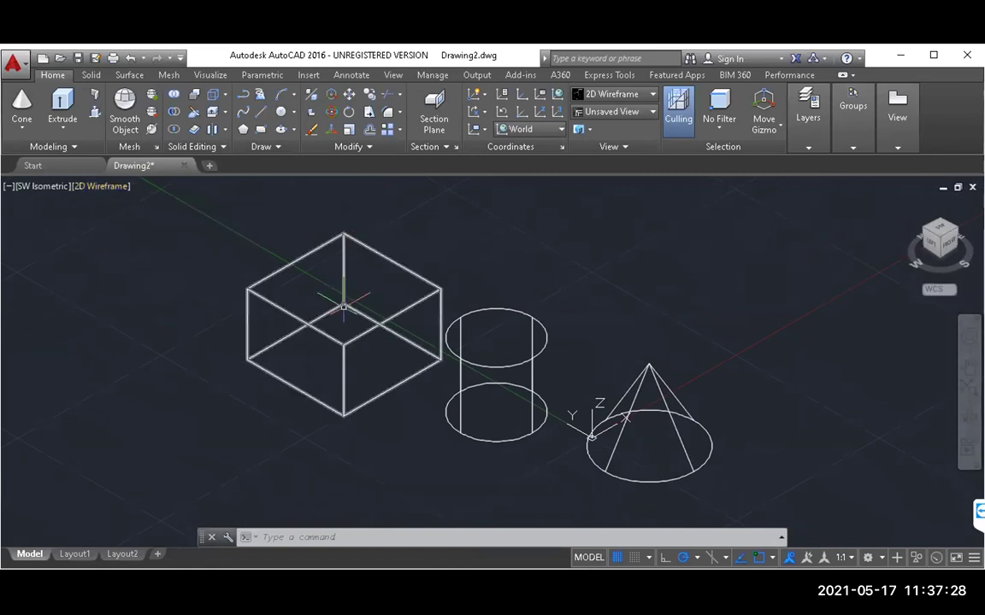
Display the box, cylinder and cone in the Realistic visual style
mouse_move(343, 306)
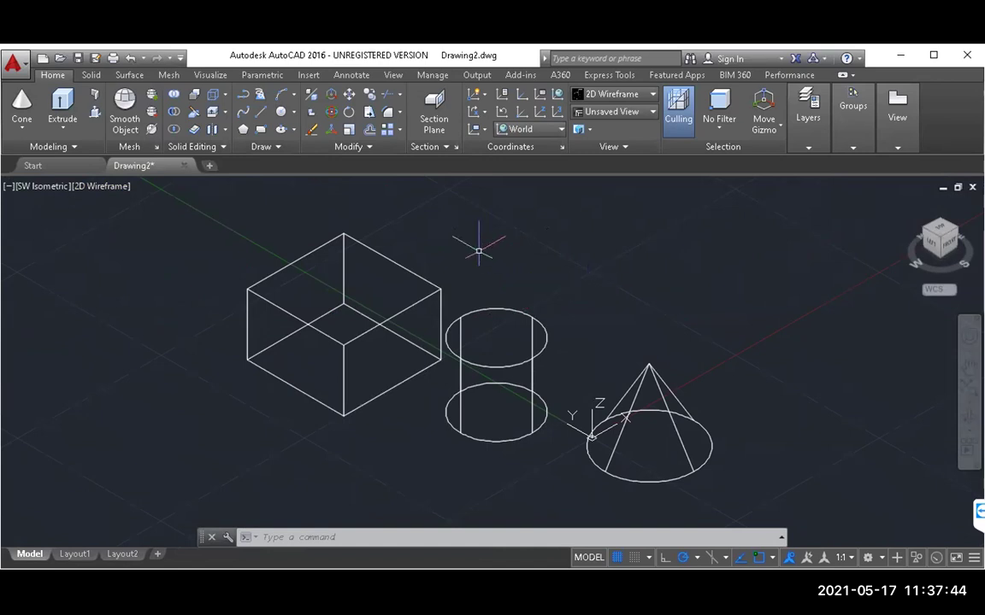
scroll(478, 249, up, 2)
scroll(478, 249, down, 3)
scroll(477, 249, up, 4)
scroll(478, 249, down, 4)
scroll(478, 249, up, 3)
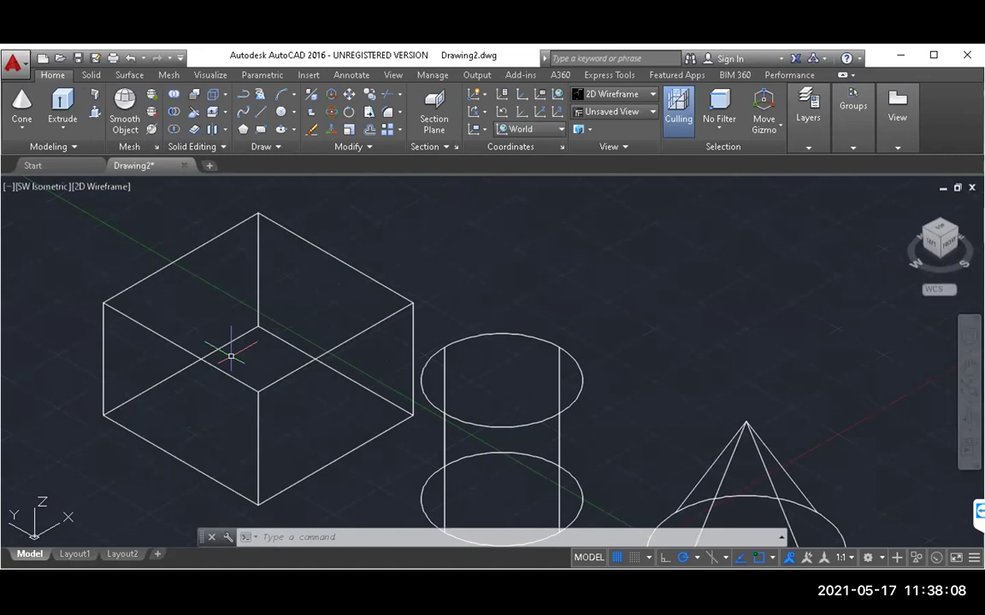
click(104, 186)
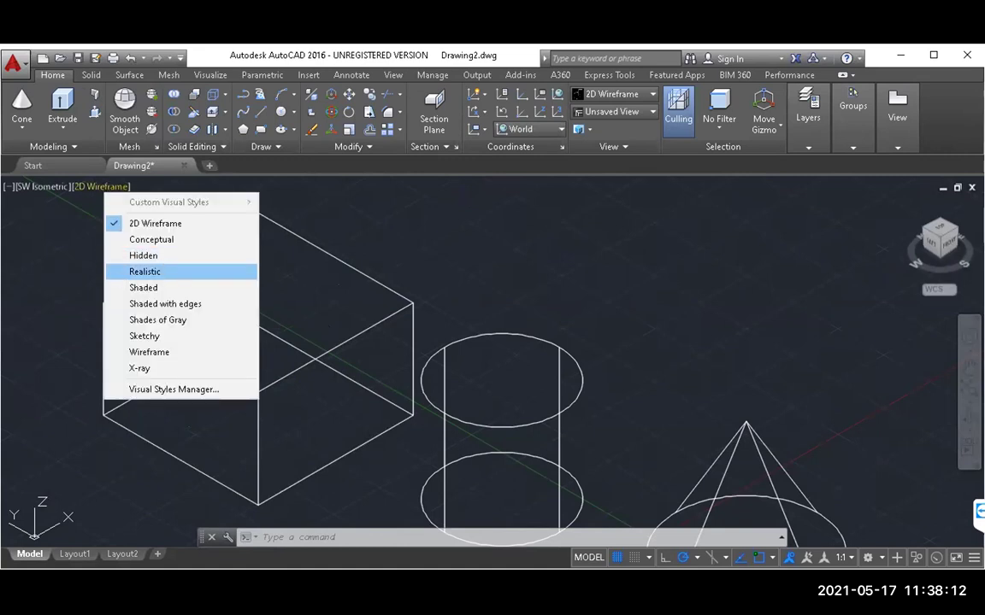
click(144, 271)
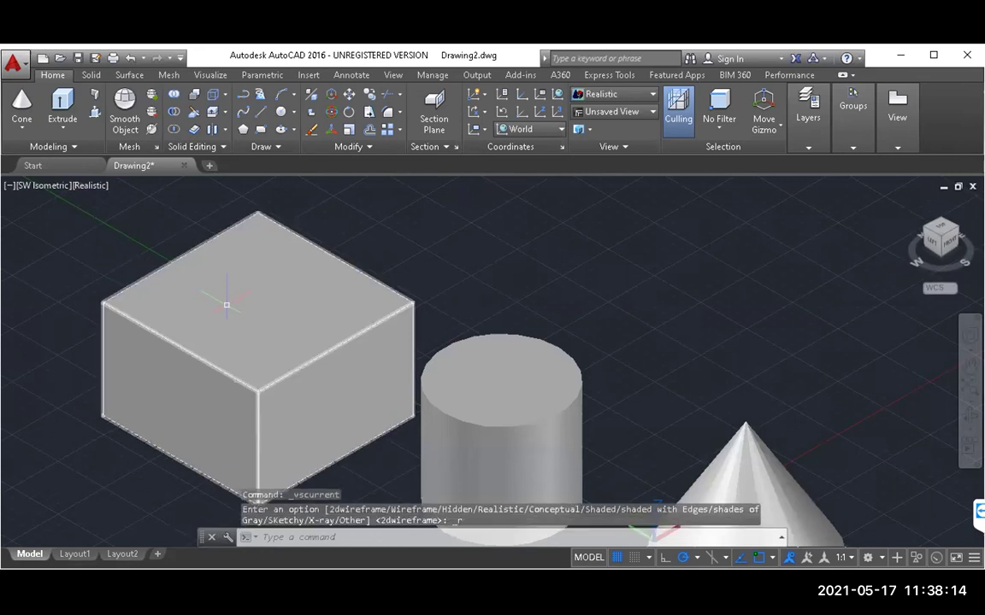
Select the box and try to move it with the move gizmo
click(226, 305)
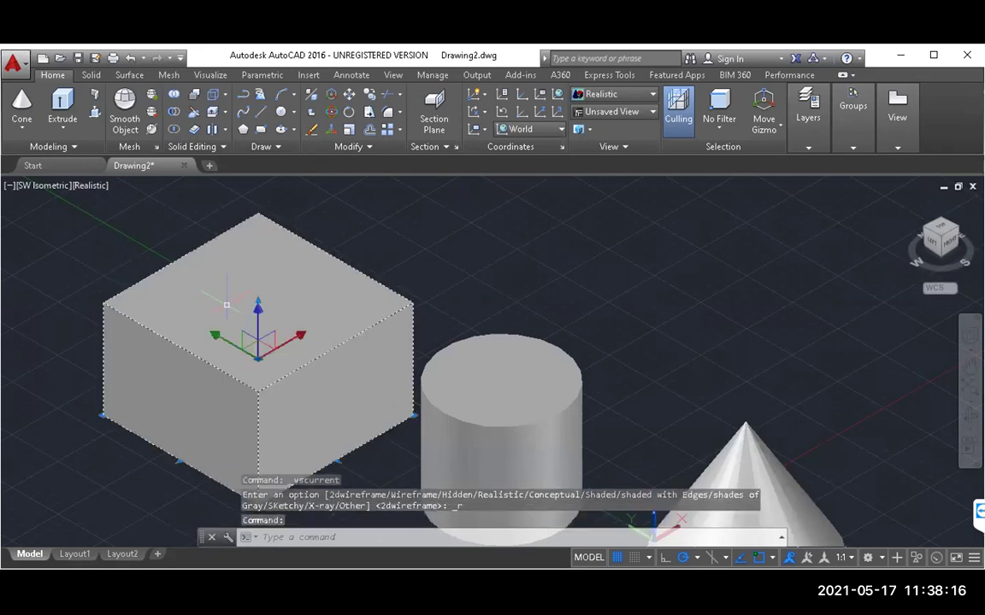
click(196, 307)
click(265, 342)
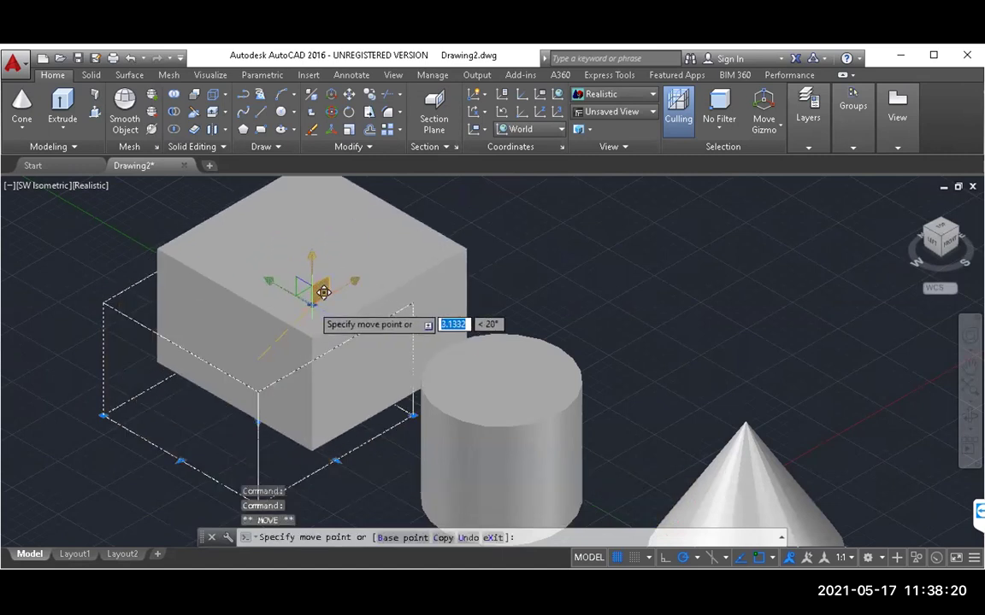
key(Escape)
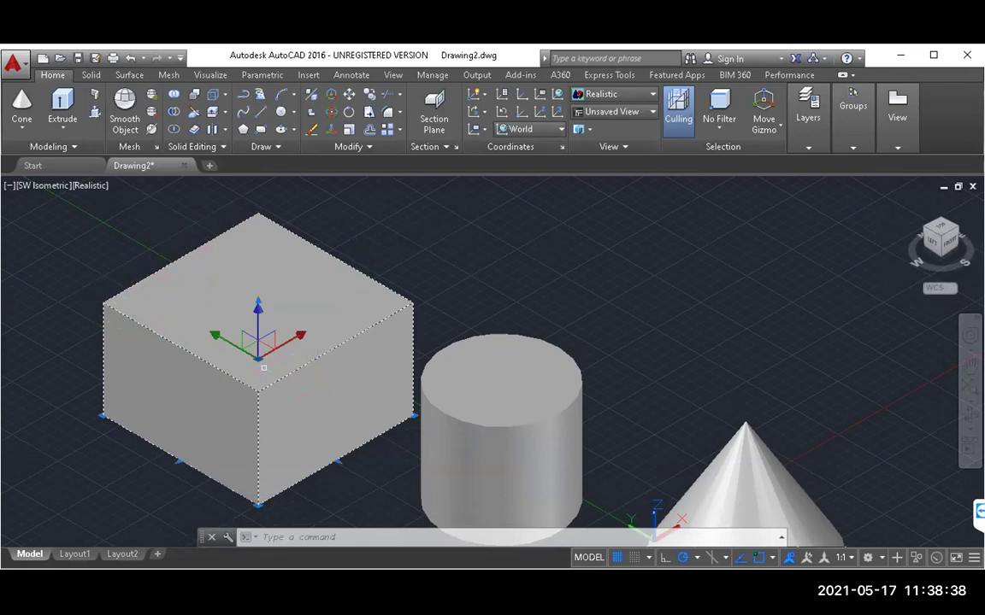
Erase the box and the cylinder together
mouse_move(132, 333)
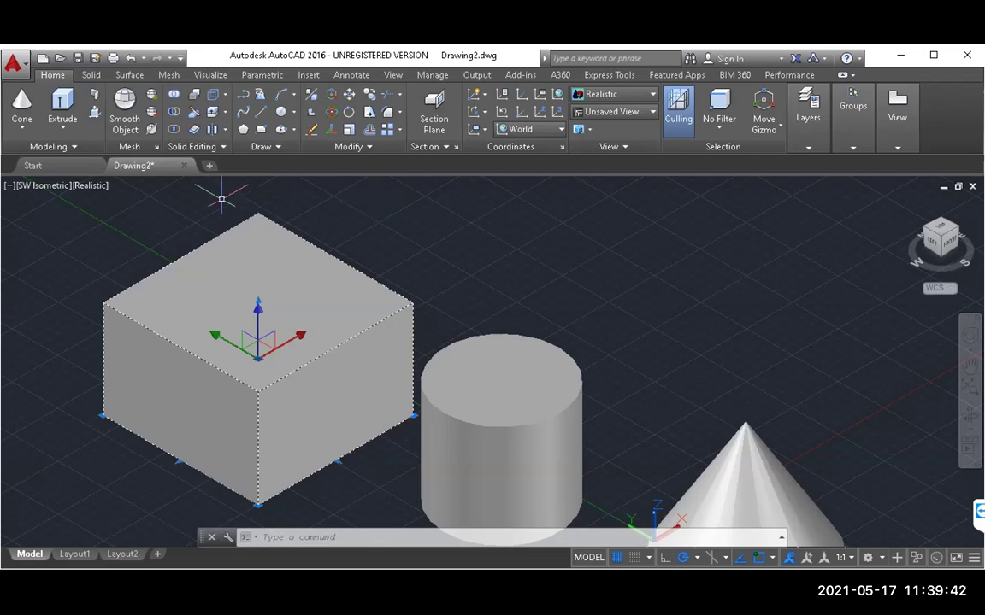
mouse_move(190, 285)
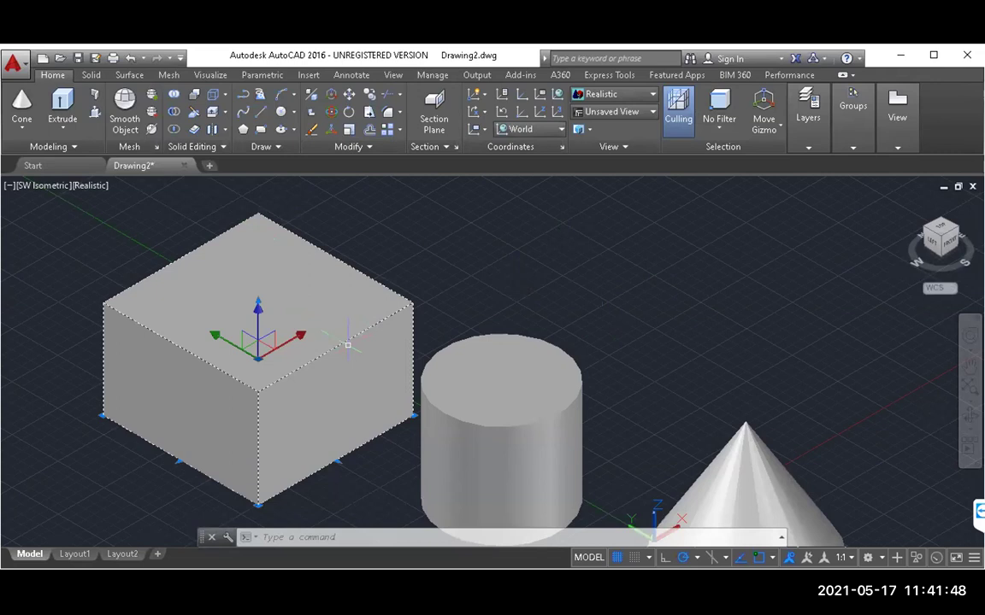
mouse_move(359, 340)
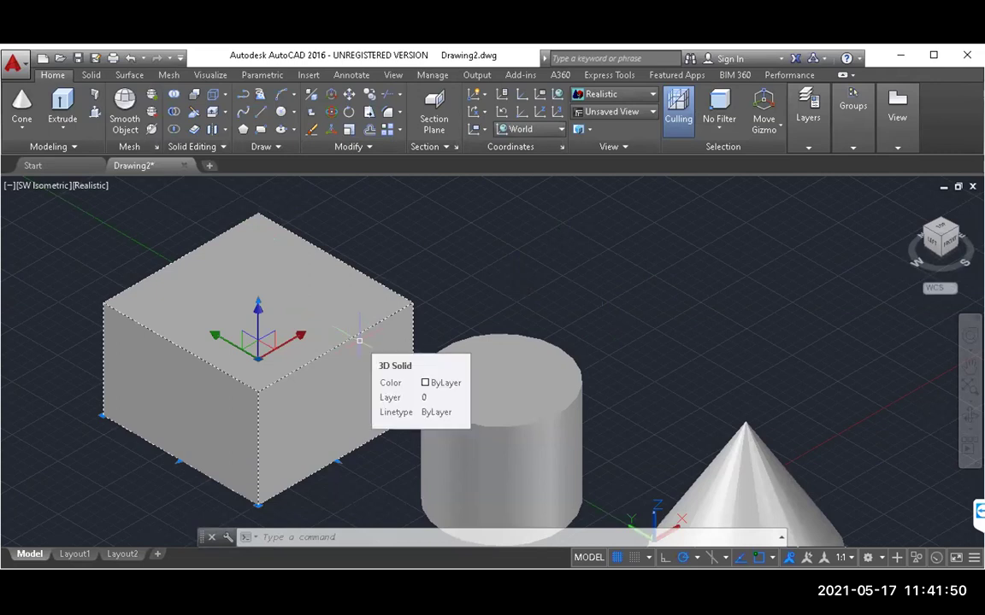
key(Escape)
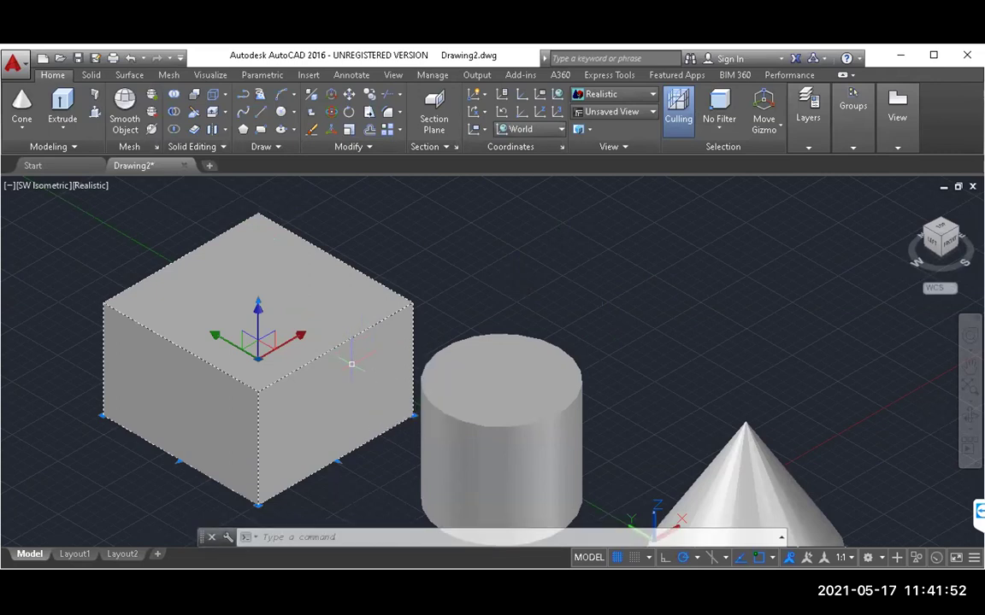
click(331, 365)
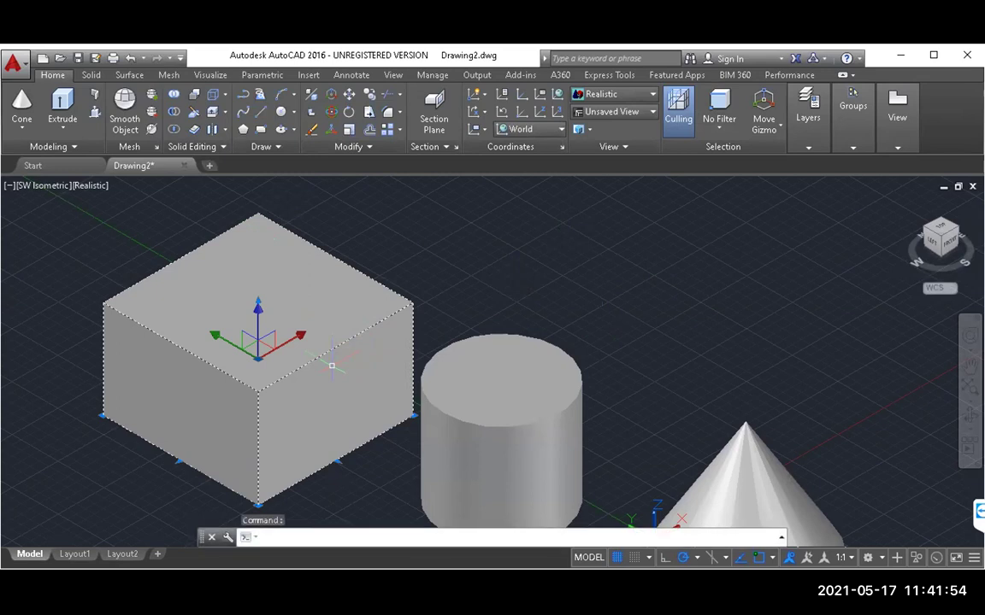
click(493, 423)
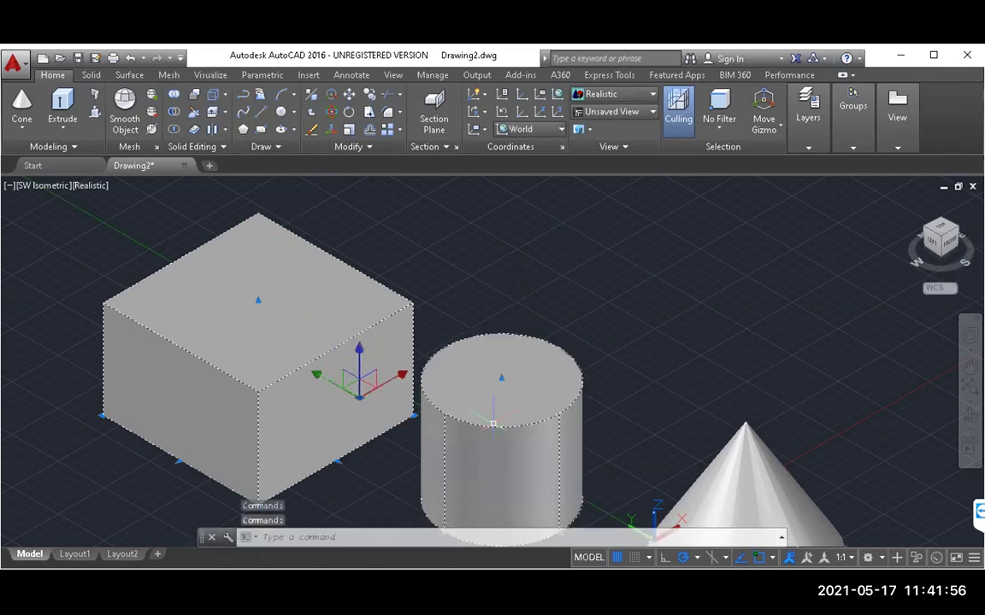
right_click(493, 423)
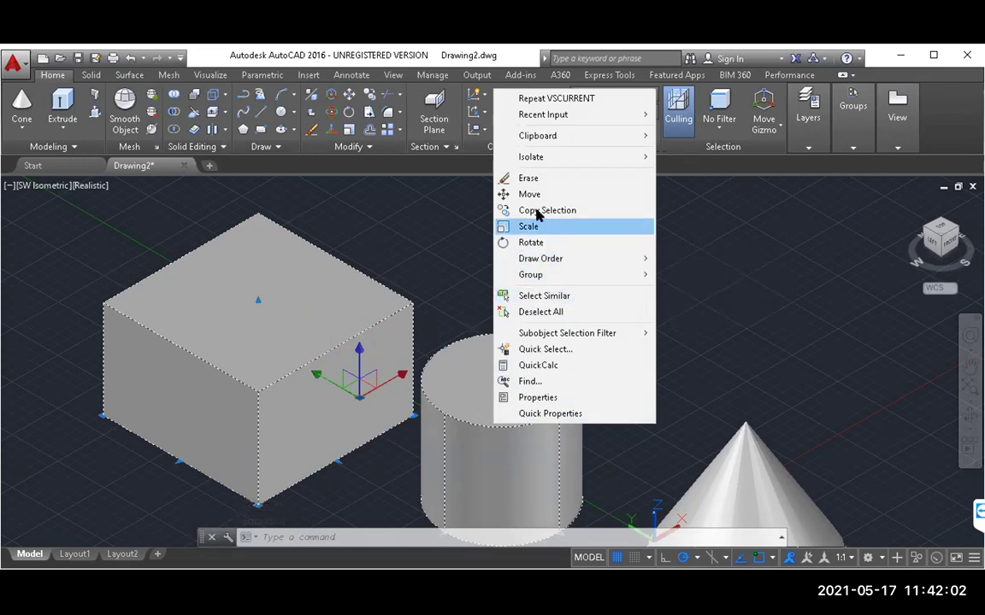
click(532, 178)
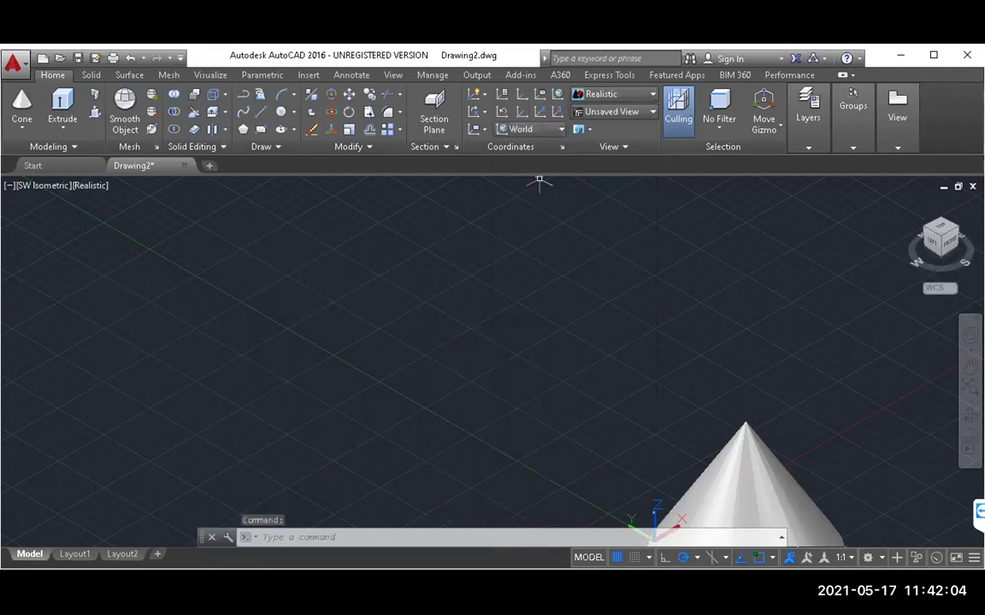
Erase the cone
click(763, 470)
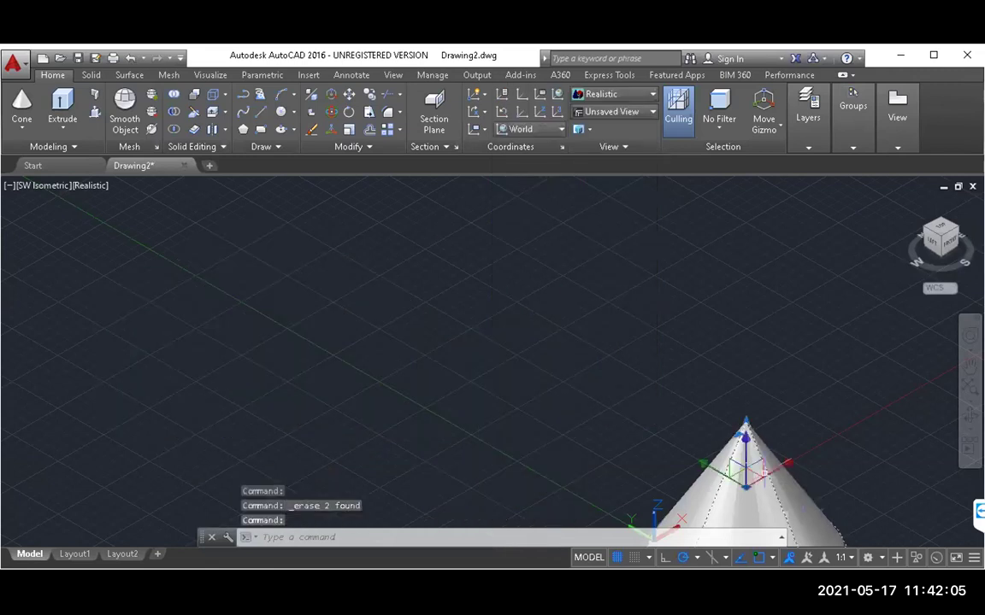
right_click(763, 476)
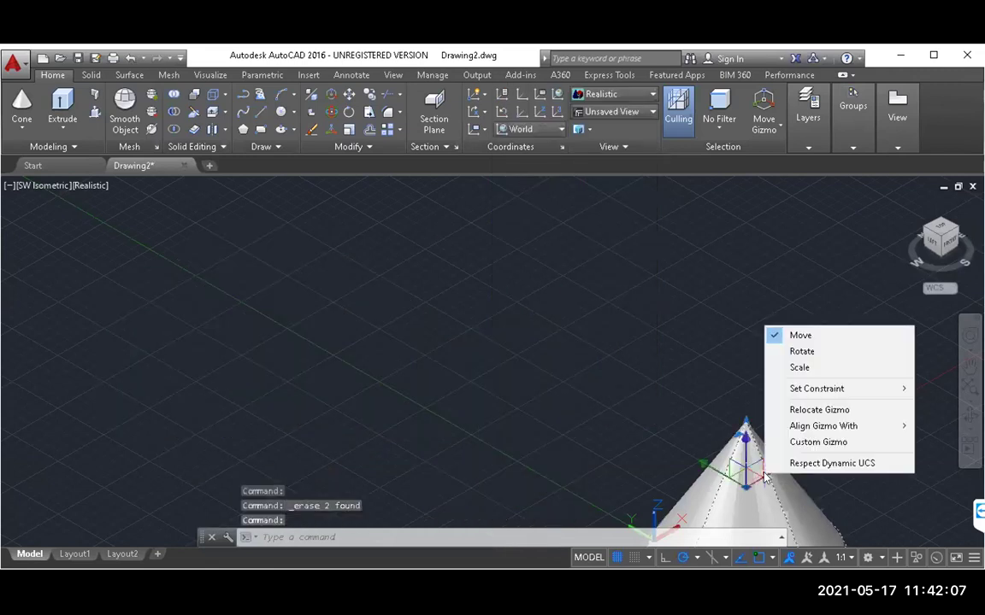
click(798, 515)
right_click(798, 514)
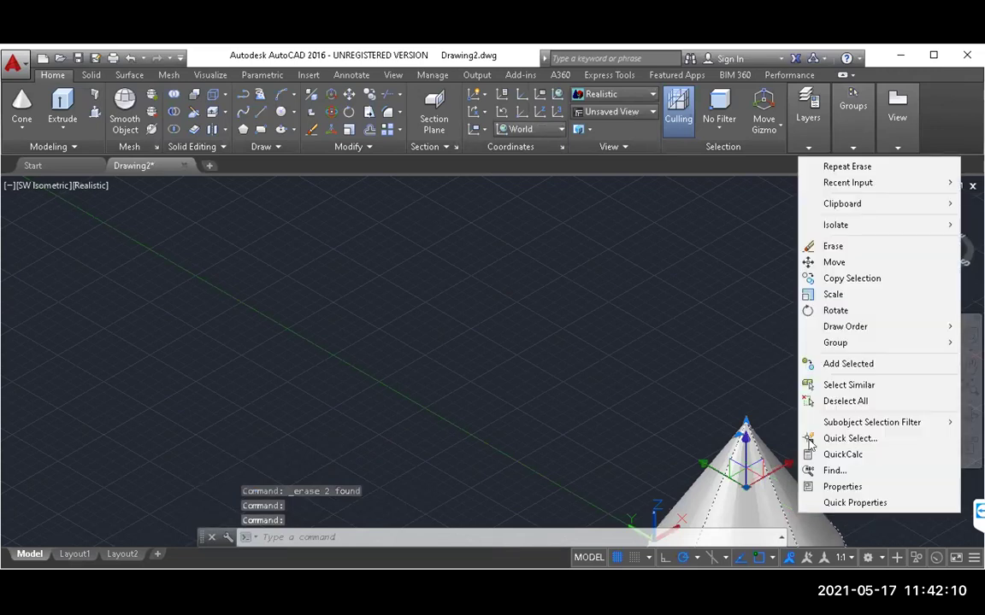
click(833, 246)
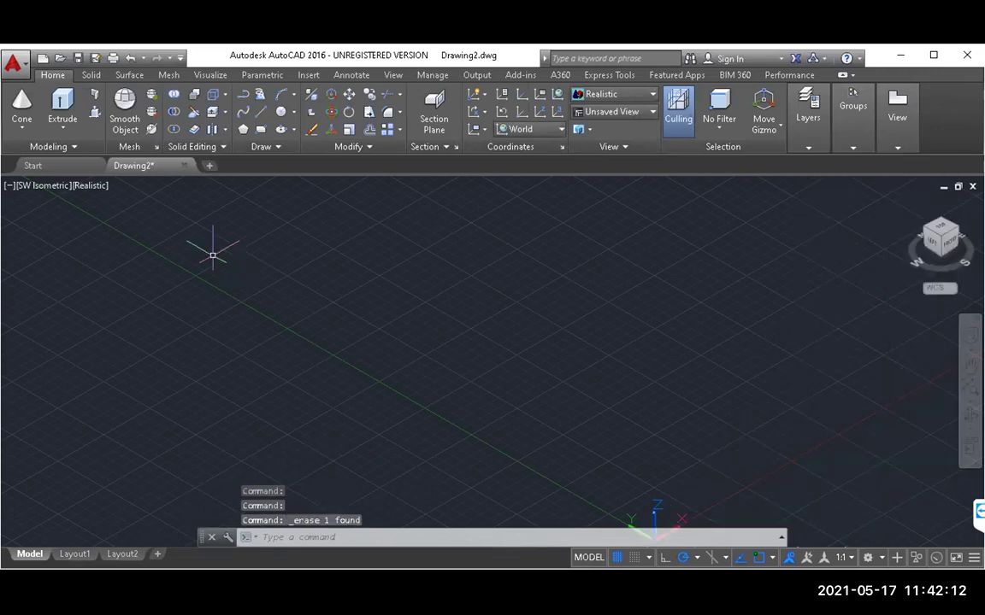
Draw a single straight line running diagonally across the green Y axis, well away from the origin
click(260, 112)
click(150, 390)
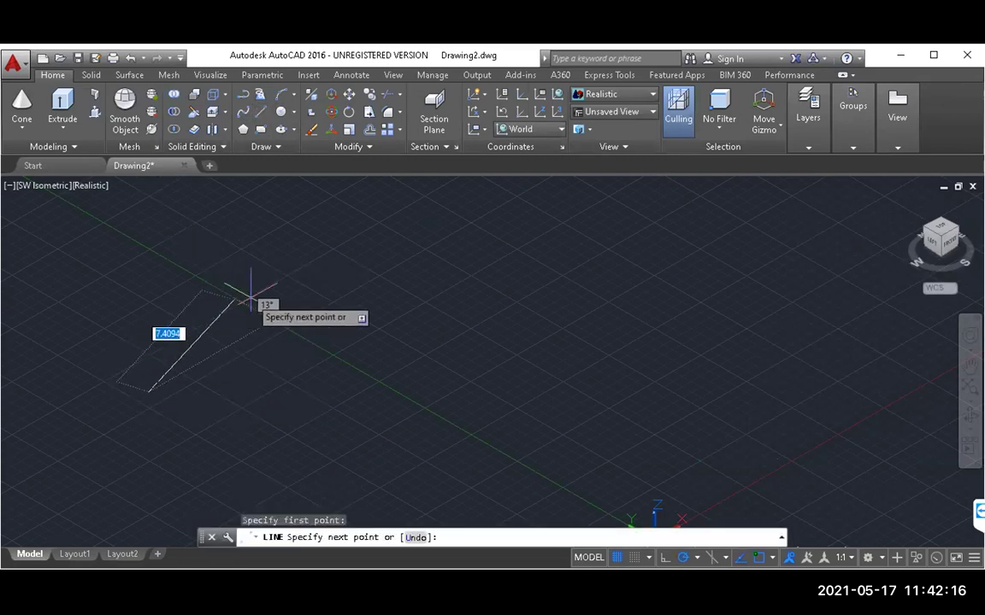
click(282, 265)
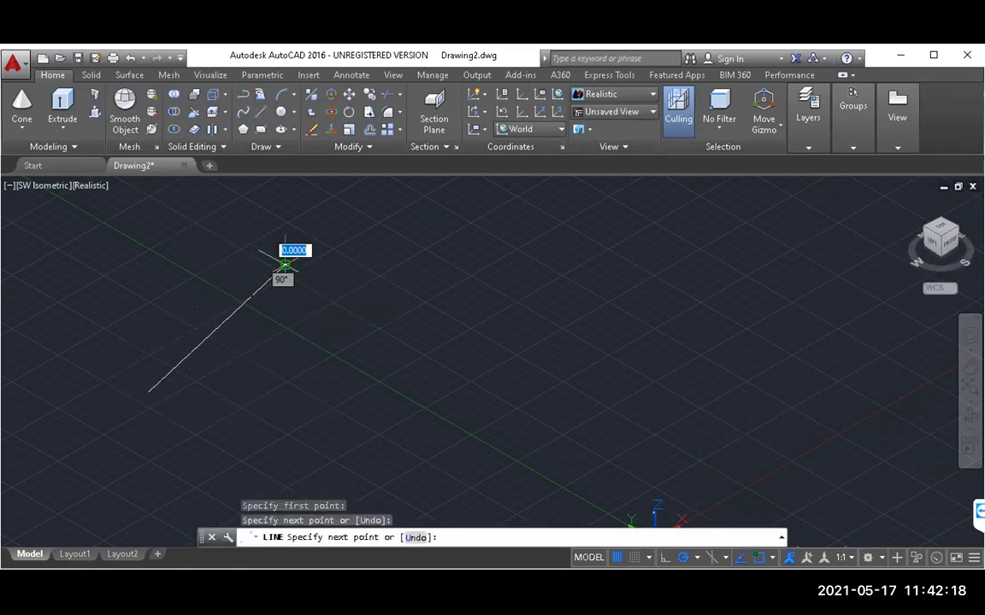
key(Escape)
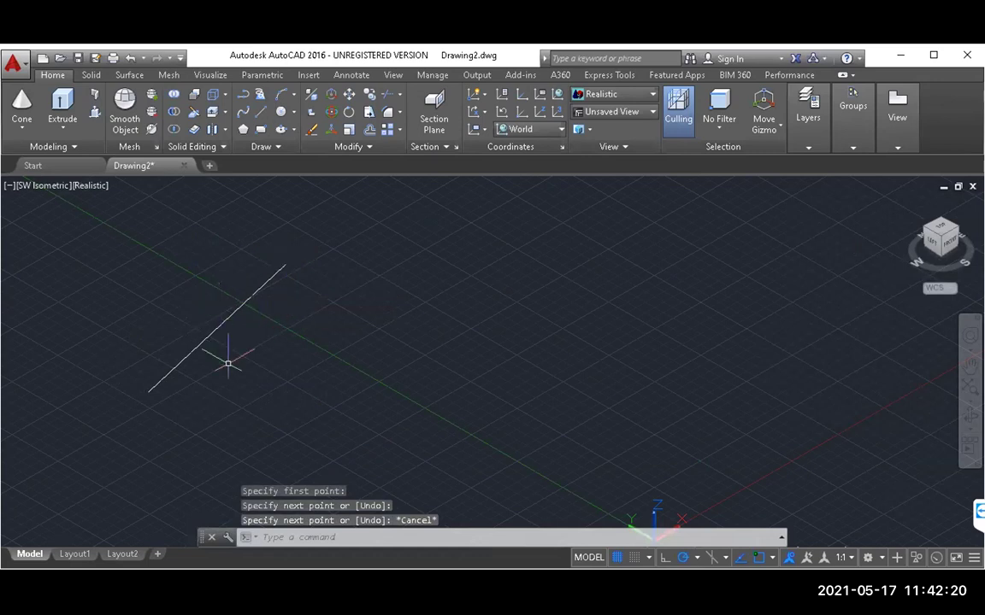
Extrude the diagonal line upward into a vertical surface, setting its height freehand
click(62, 106)
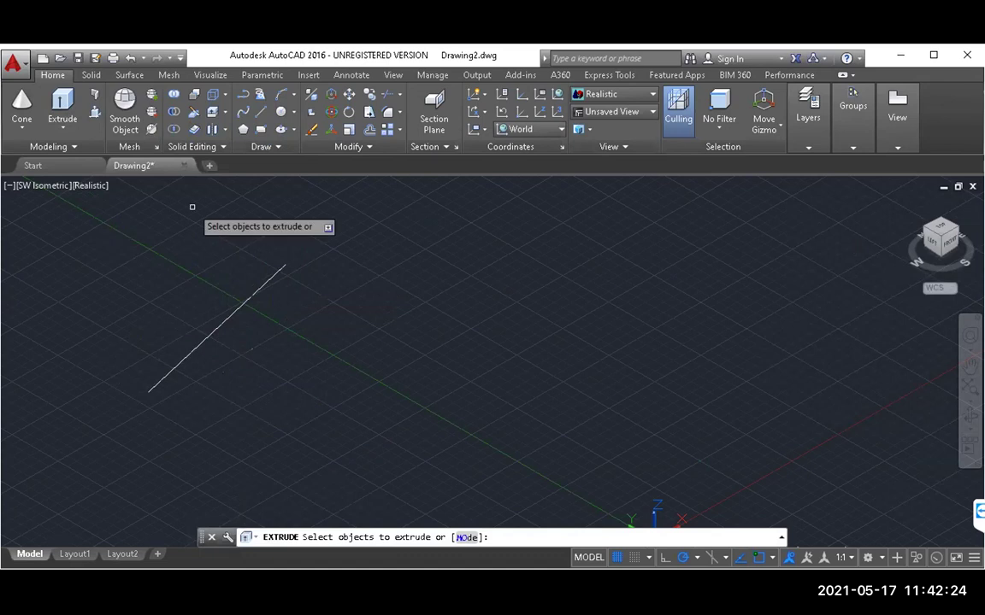
click(222, 324)
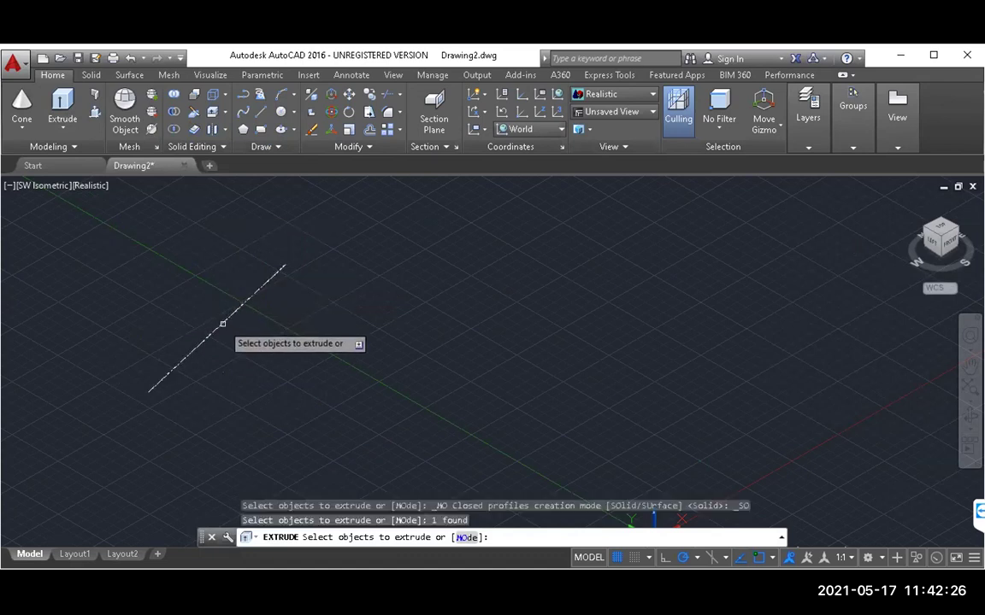
key(Return)
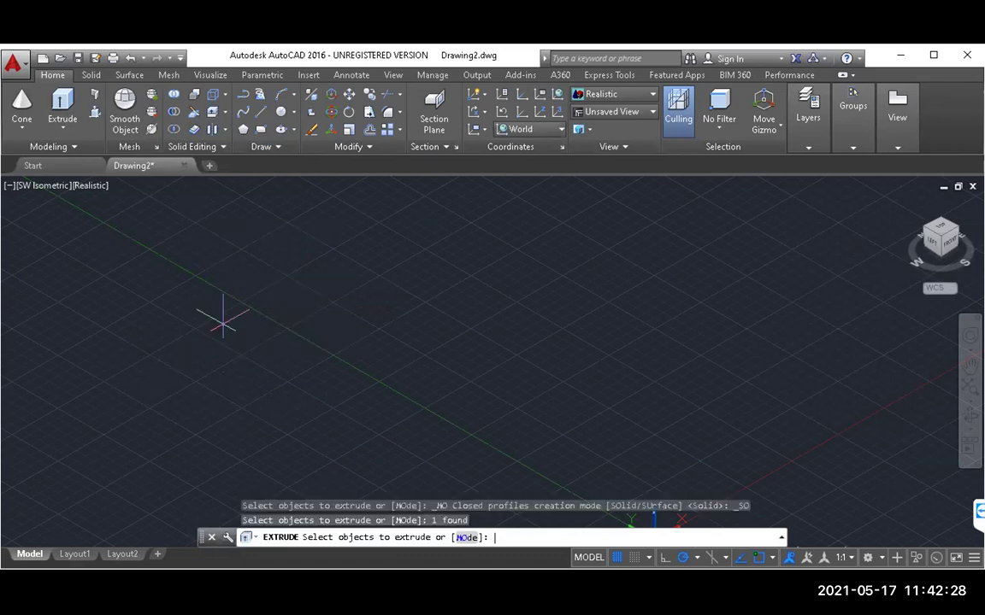
click(196, 224)
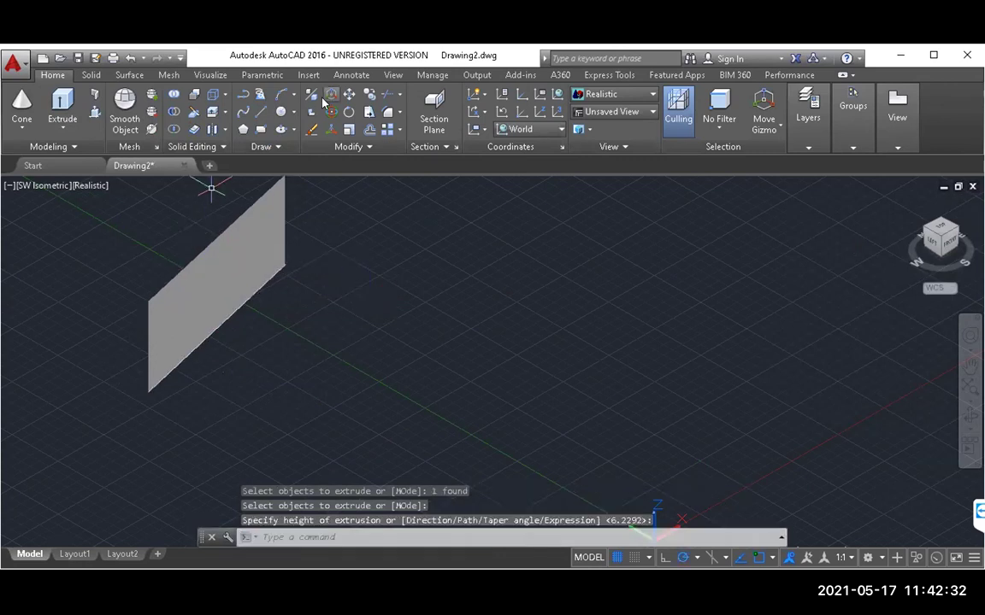
Draw a closed four-sided outline from separate lines across the green Y axis, between the vertical surface and the origin, first side about 7.6 units
click(260, 111)
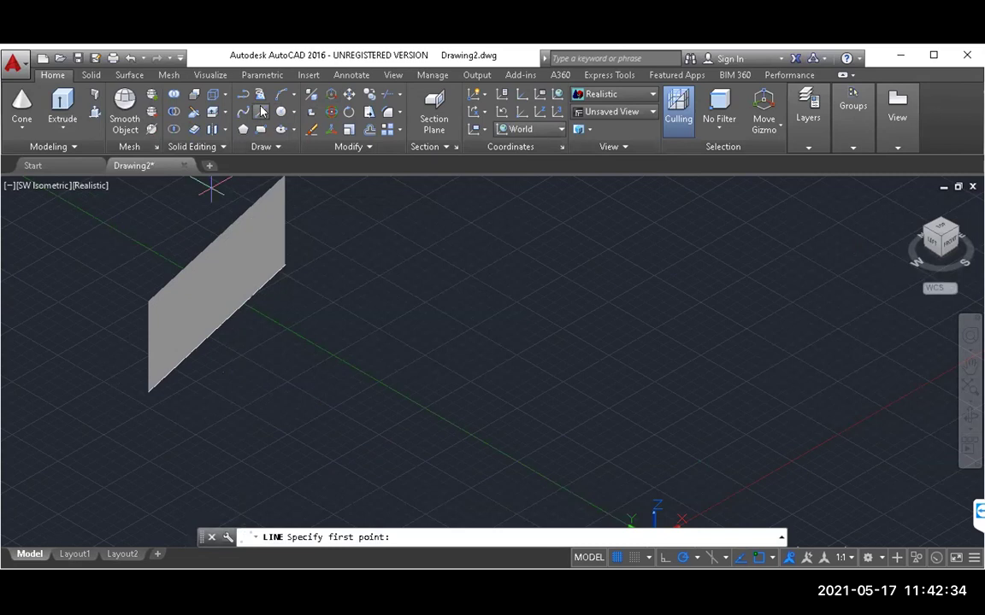
click(344, 419)
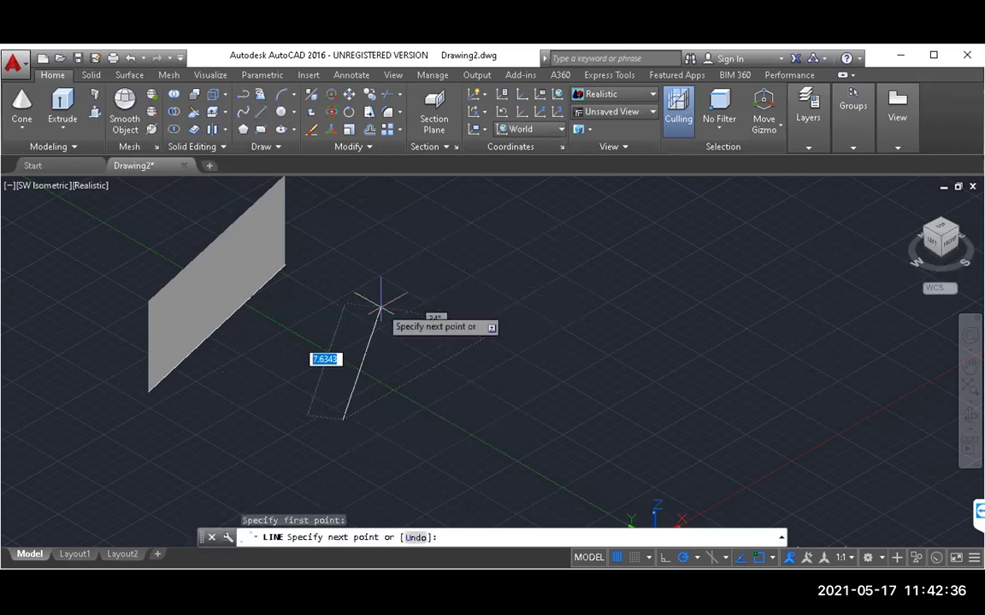
click(381, 309)
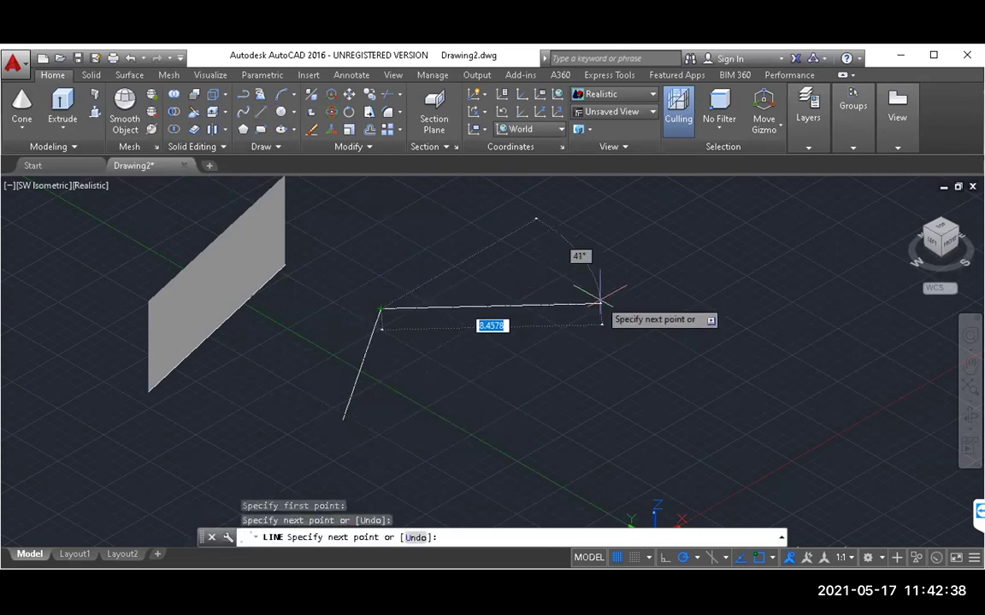
click(580, 301)
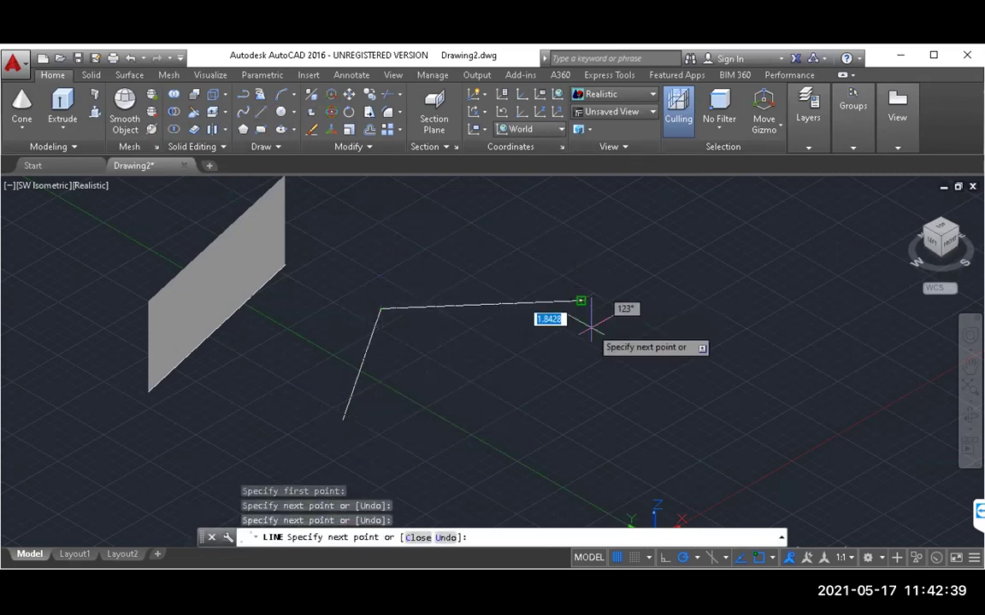
click(570, 420)
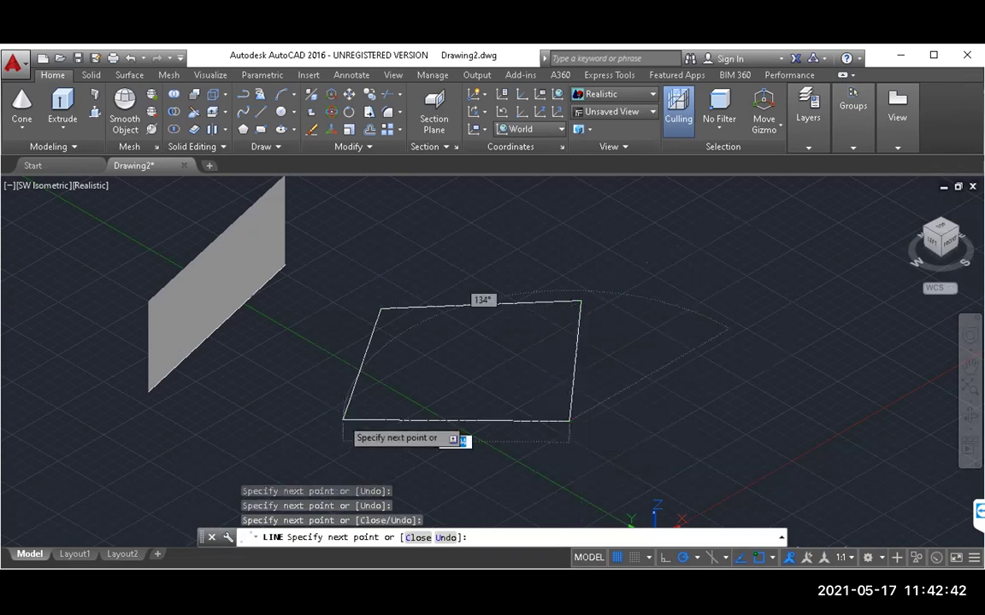
click(344, 419)
key(Escape)
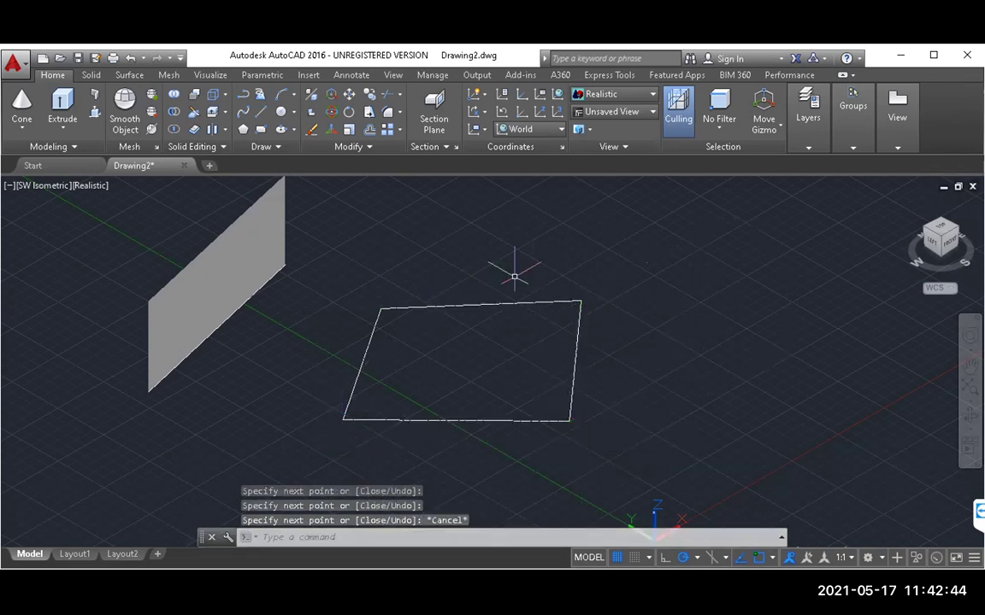
Extrude the outline's four separate lines upward together by about 2.79 units to form open surface walls
click(63, 105)
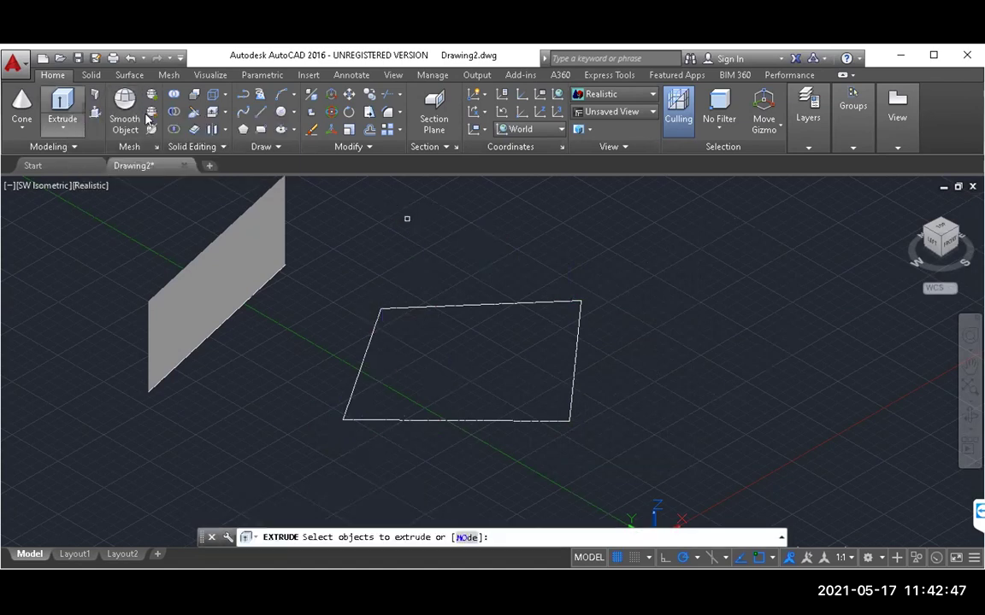
click(368, 342)
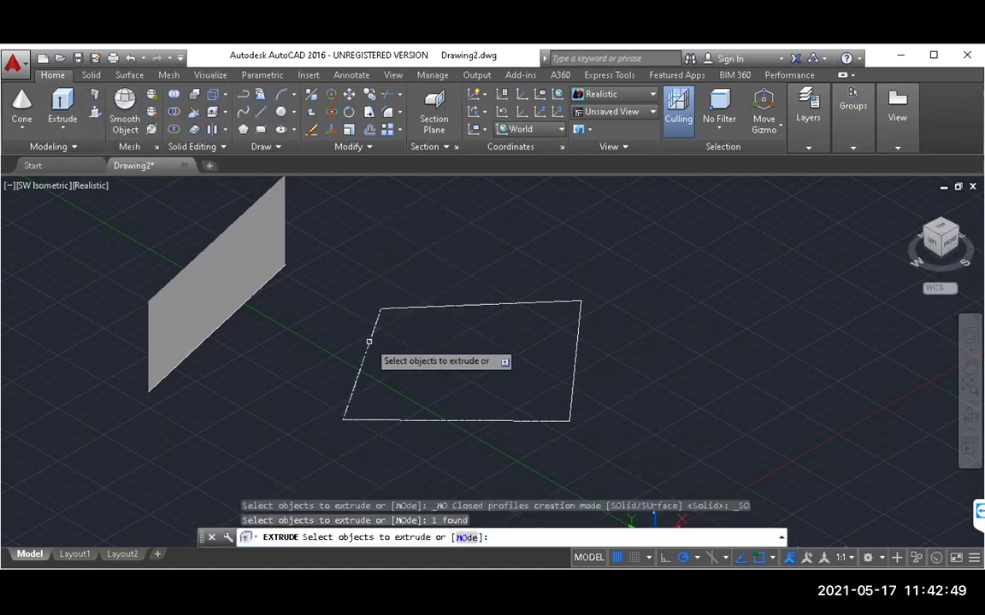
click(432, 305)
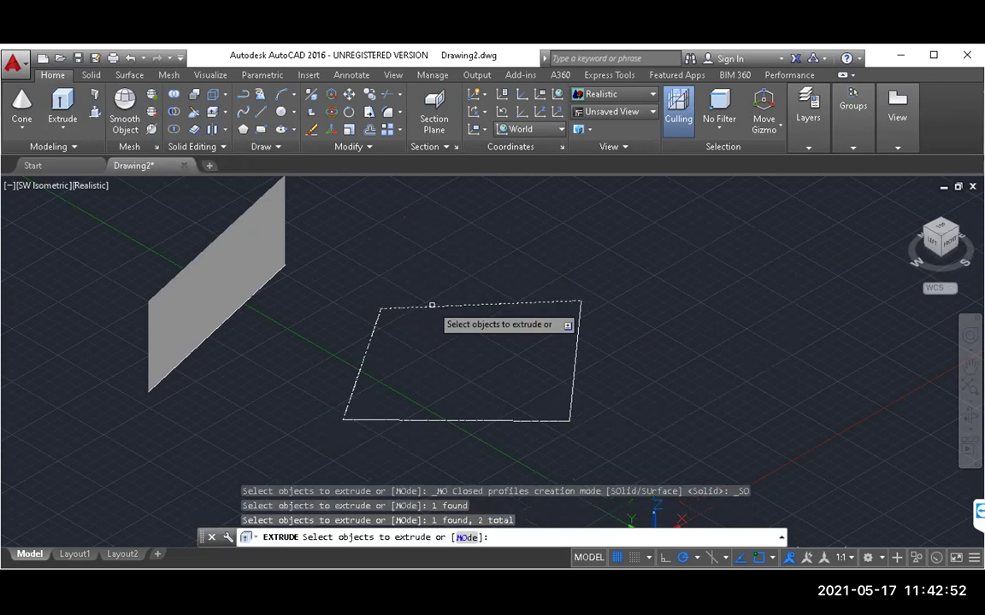
click(574, 355)
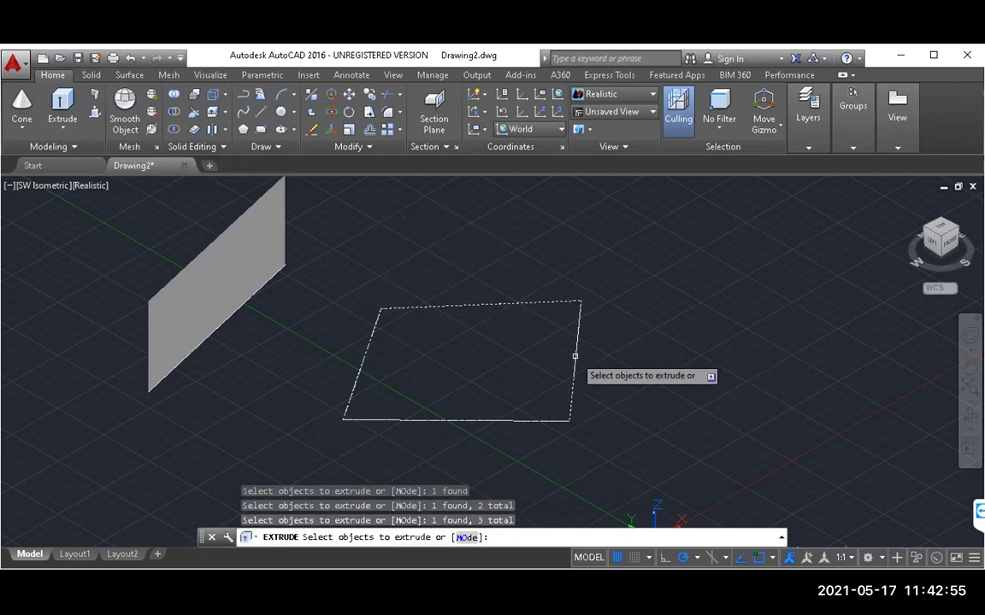
click(509, 420)
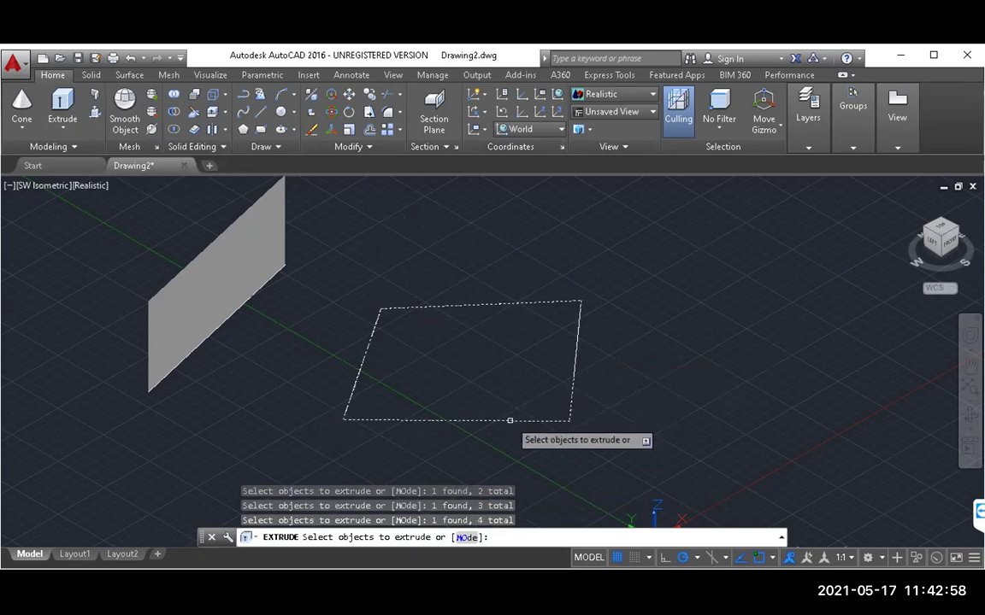
key(Return)
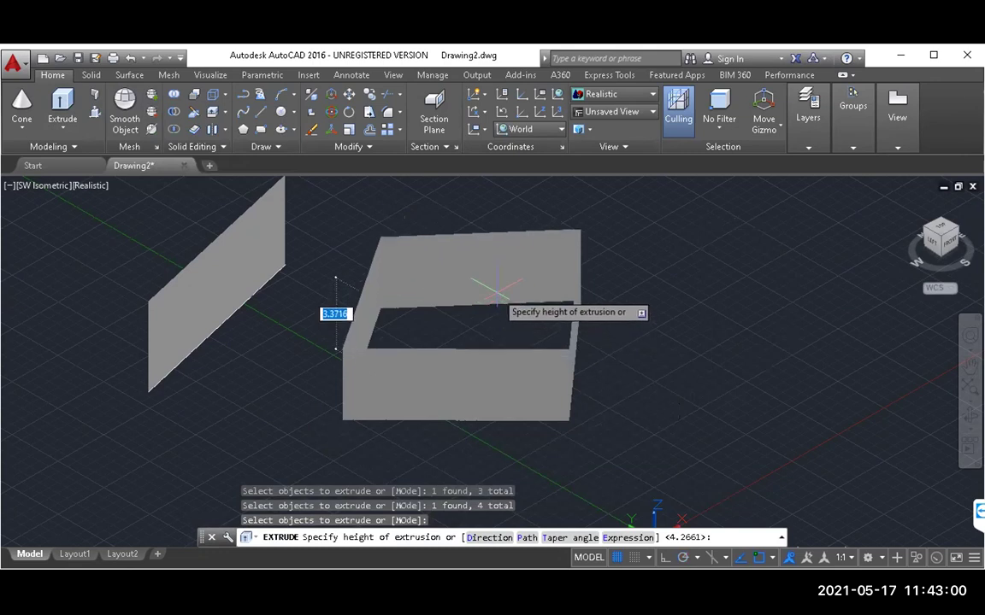
click(500, 316)
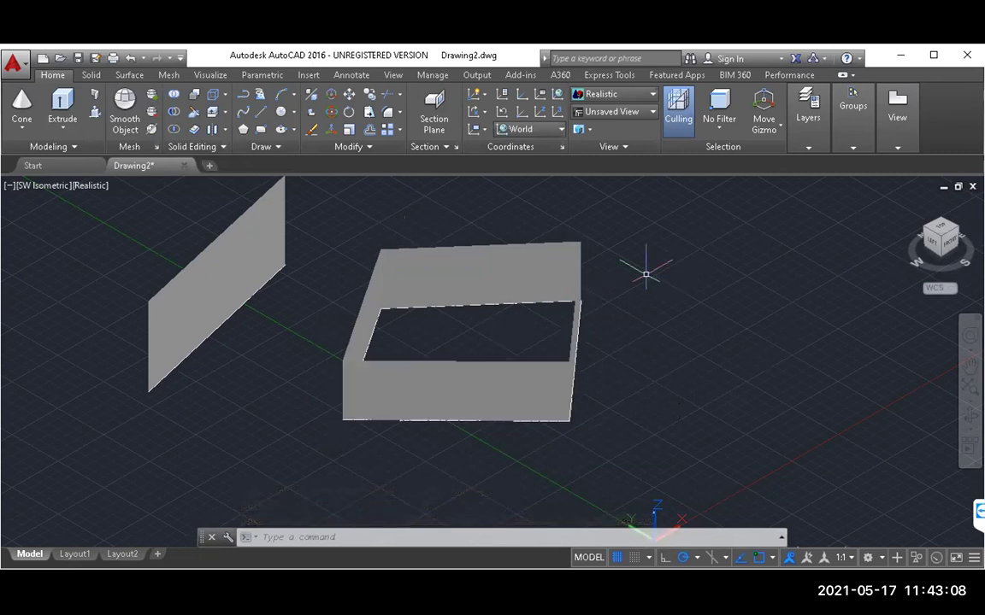
click(186, 290)
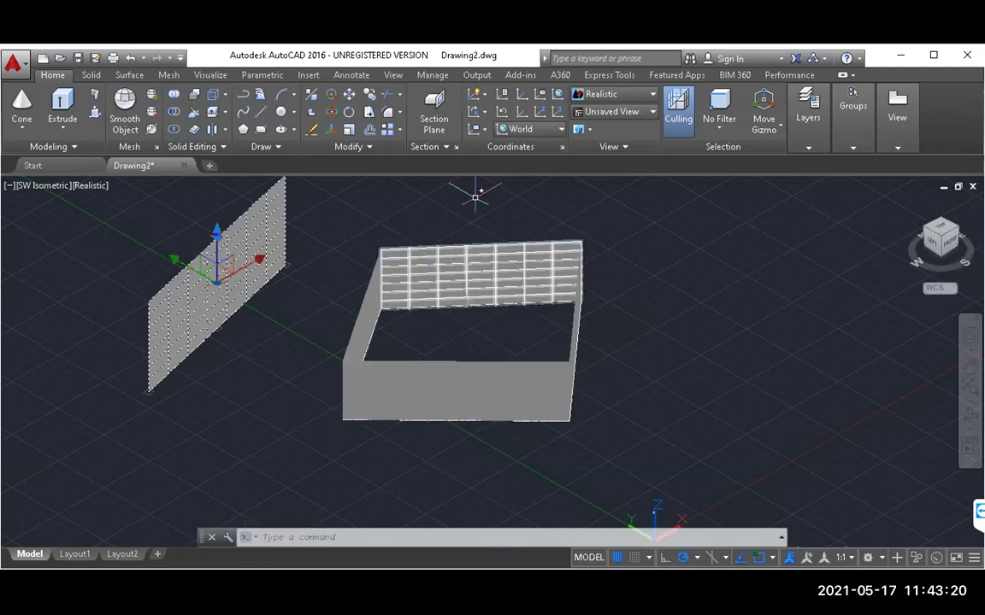
mouse_move(647, 224)
mouse_down()
mouse_move(643, 239)
mouse_move(625, 243)
mouse_move(581, 226)
mouse_up()
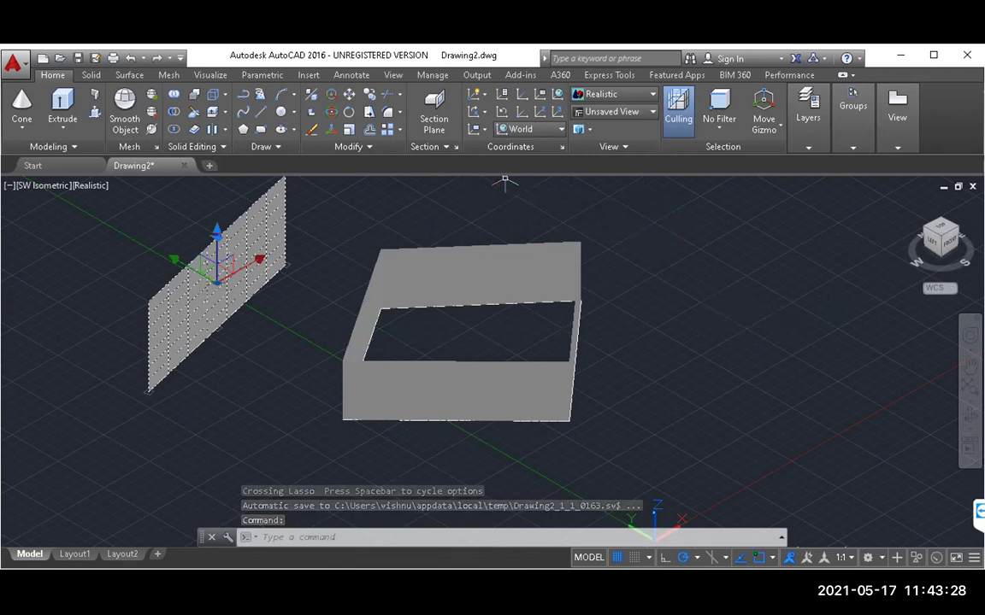
click(347, 115)
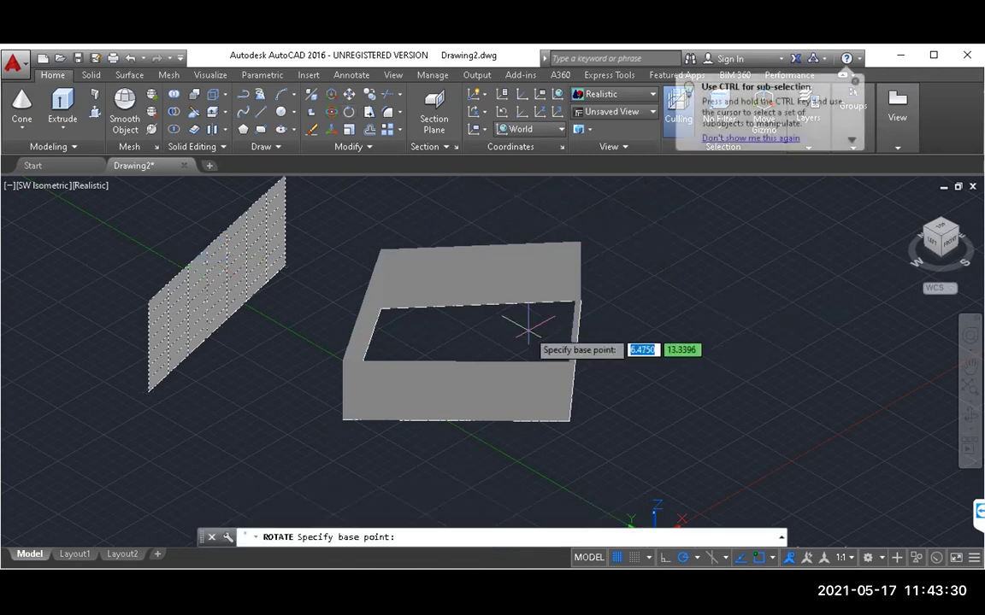
click(348, 115)
click(461, 329)
mouse_move(462, 329)
mouse_down()
mouse_move(435, 321)
mouse_move(417, 335)
mouse_up()
key(Escape)
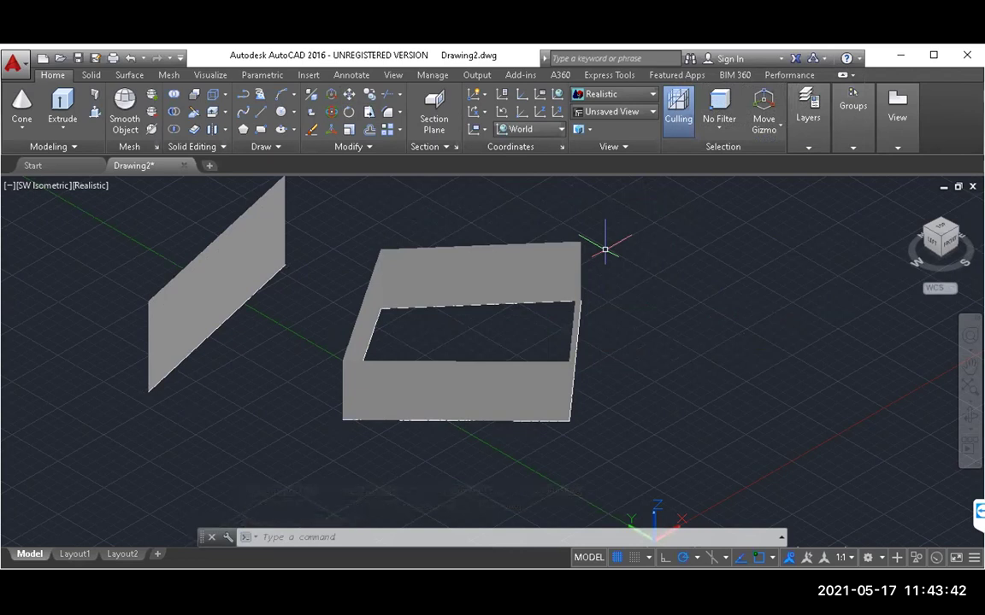
Draw a second closed four-sided outline from lines on the far side of the single surface, with adjacent sides about 10.9 and 10.4 units long
scroll(611, 321, down, 2)
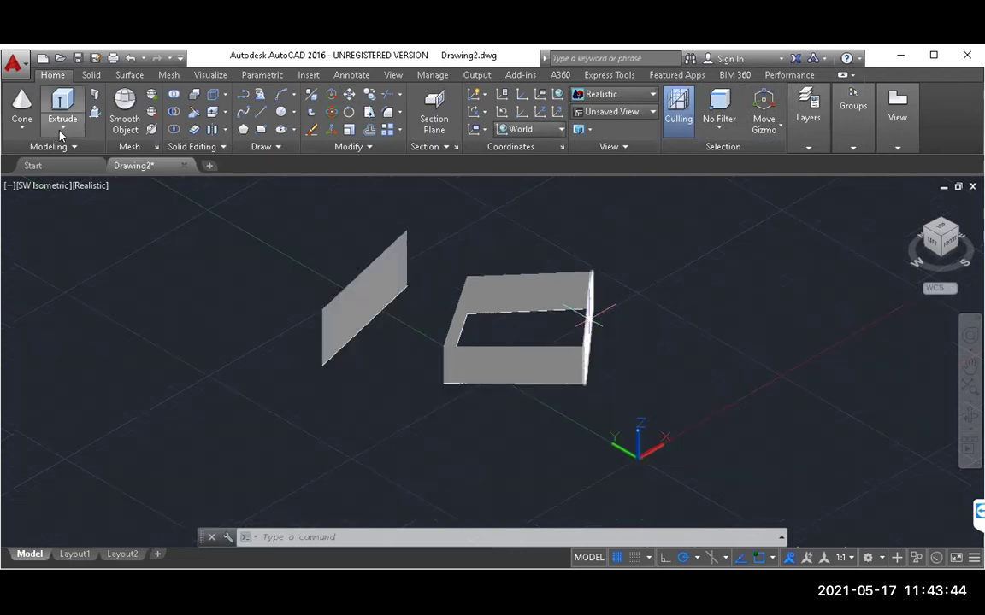
click(262, 114)
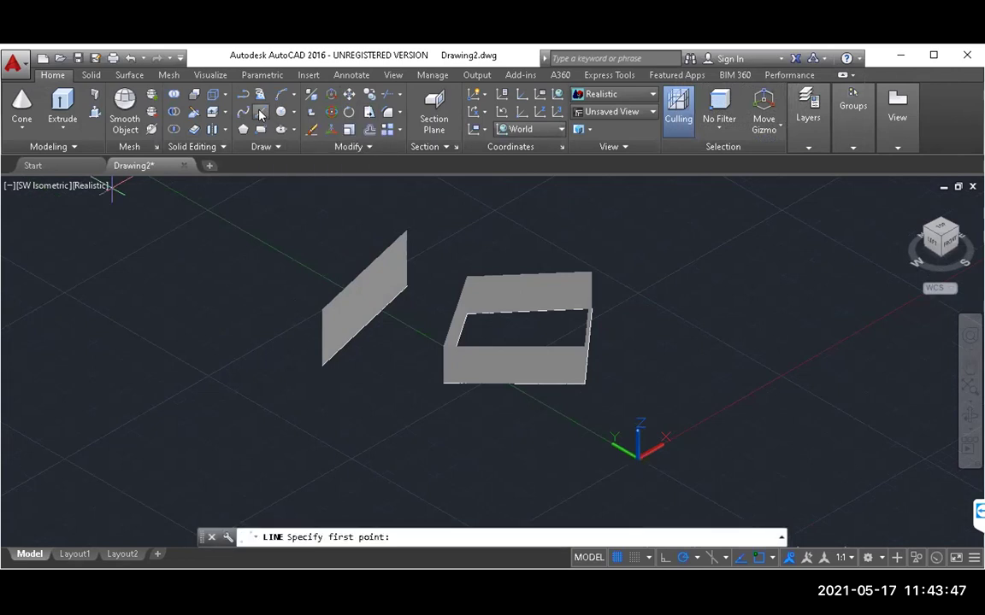
click(68, 282)
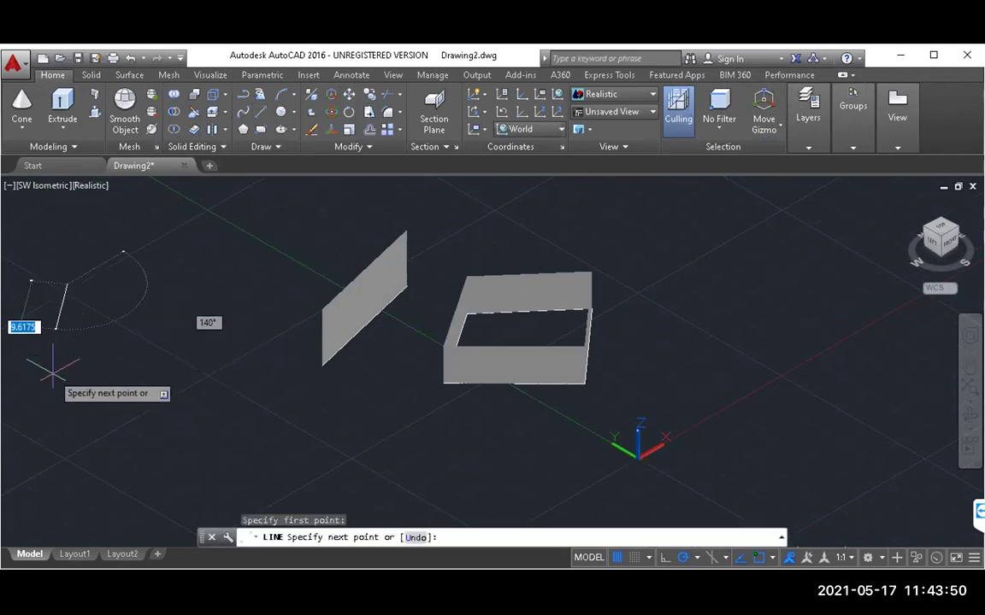
click(29, 367)
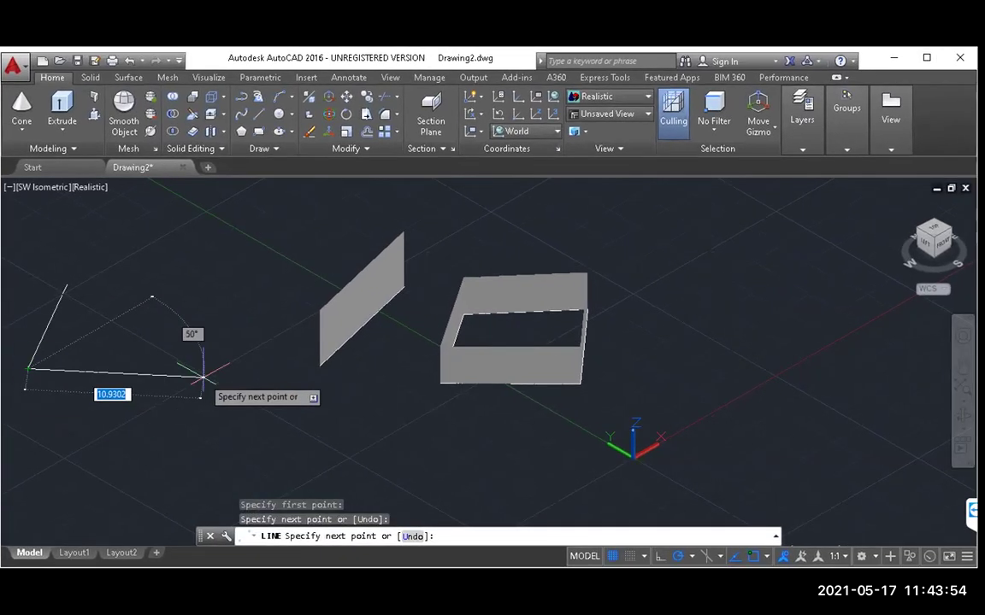
click(202, 376)
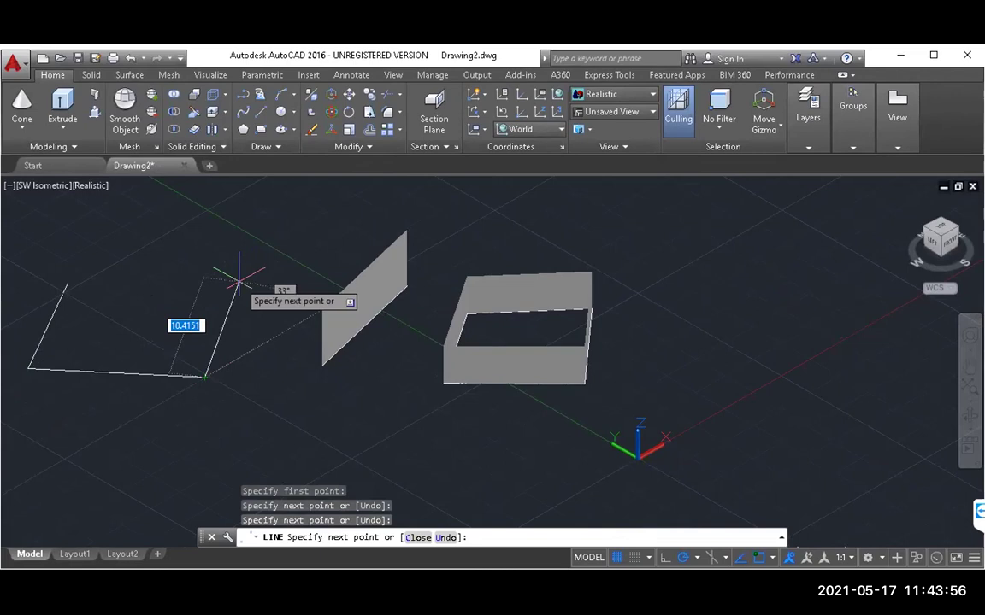
click(238, 279)
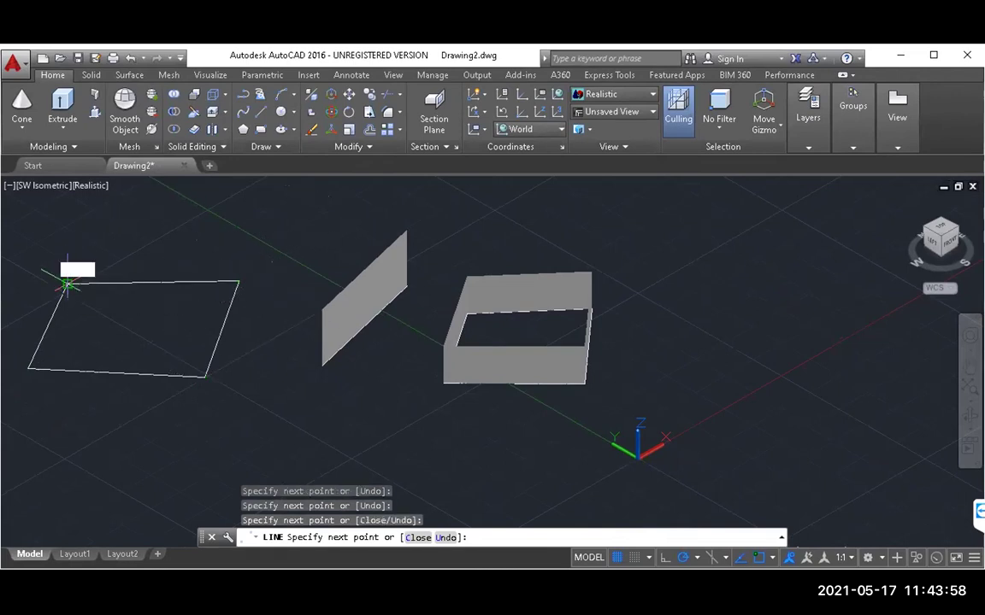
click(68, 283)
key(Escape)
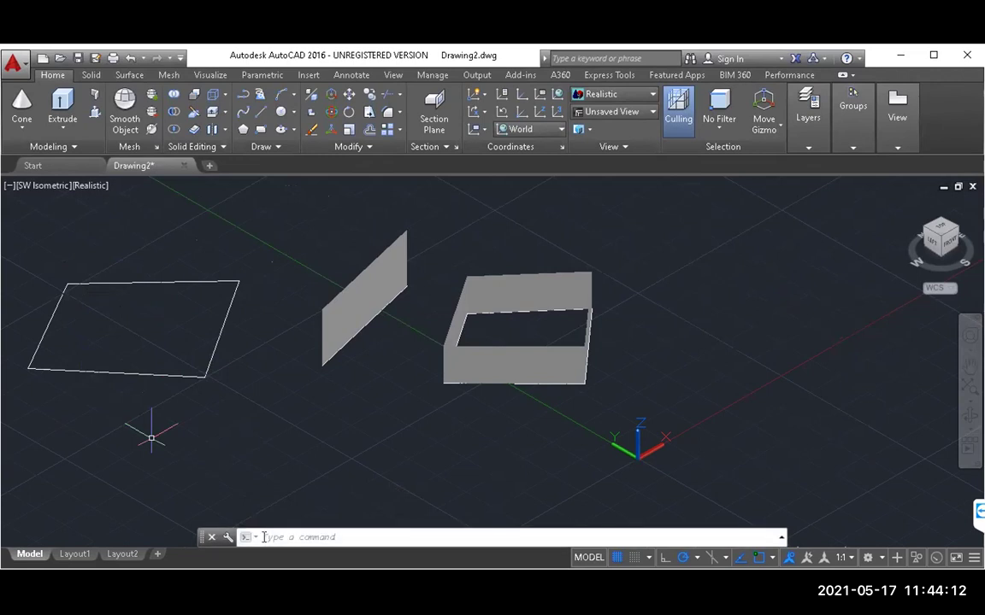
Convert the four lines of the second outline into one region with the REGION command
text(legion)
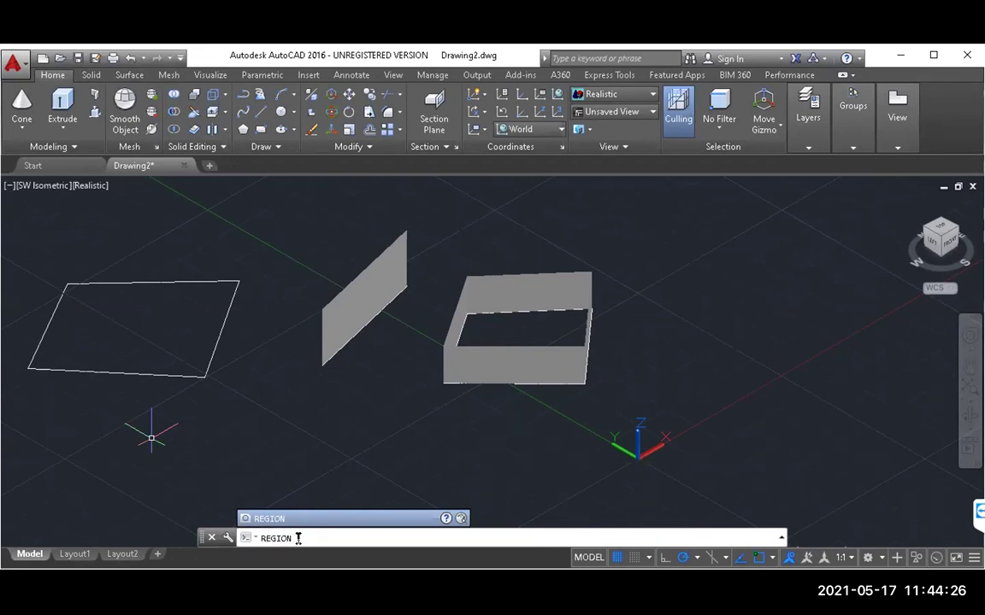
key(Return)
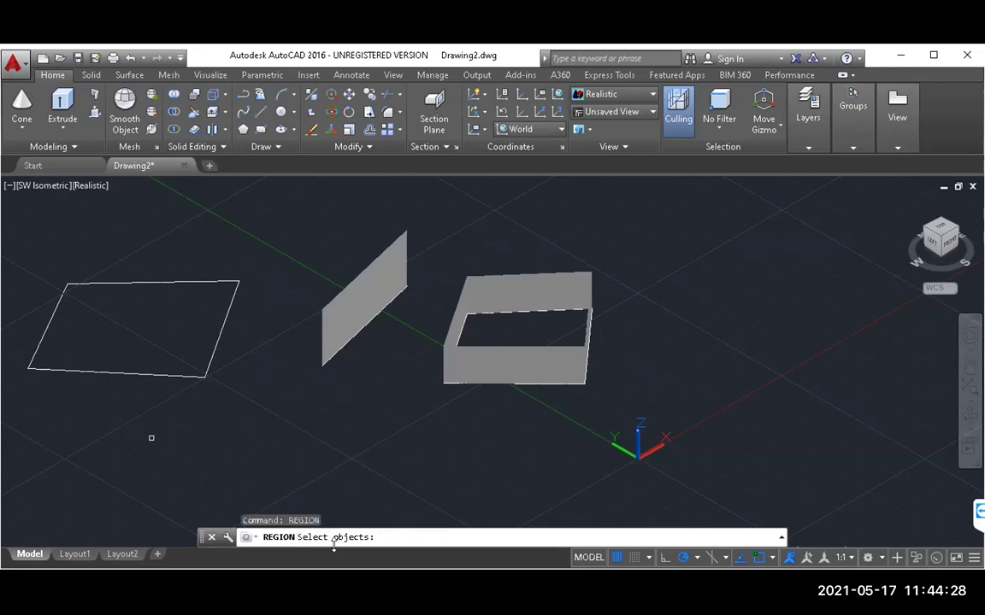
click(50, 322)
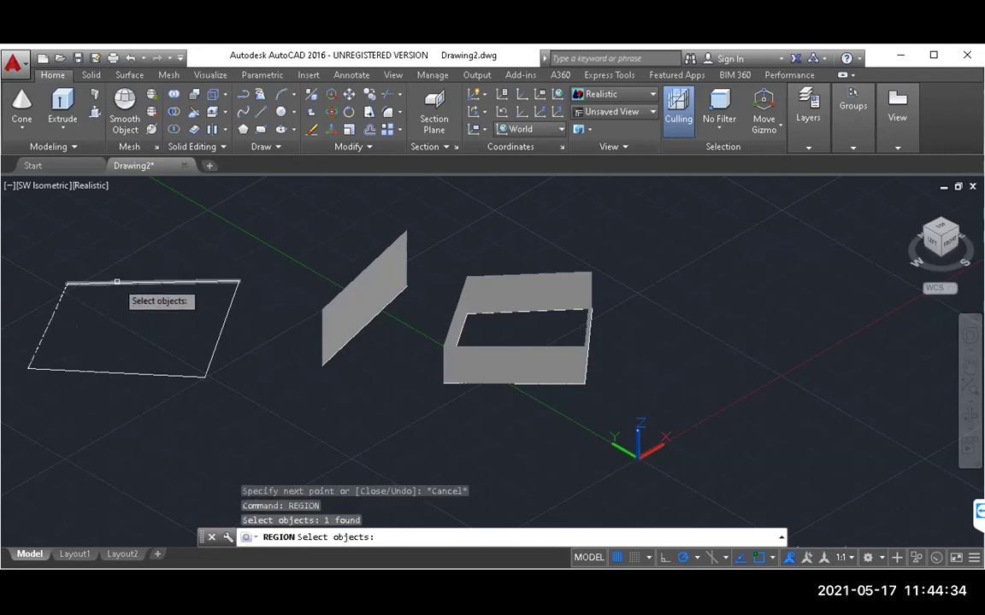
click(117, 282)
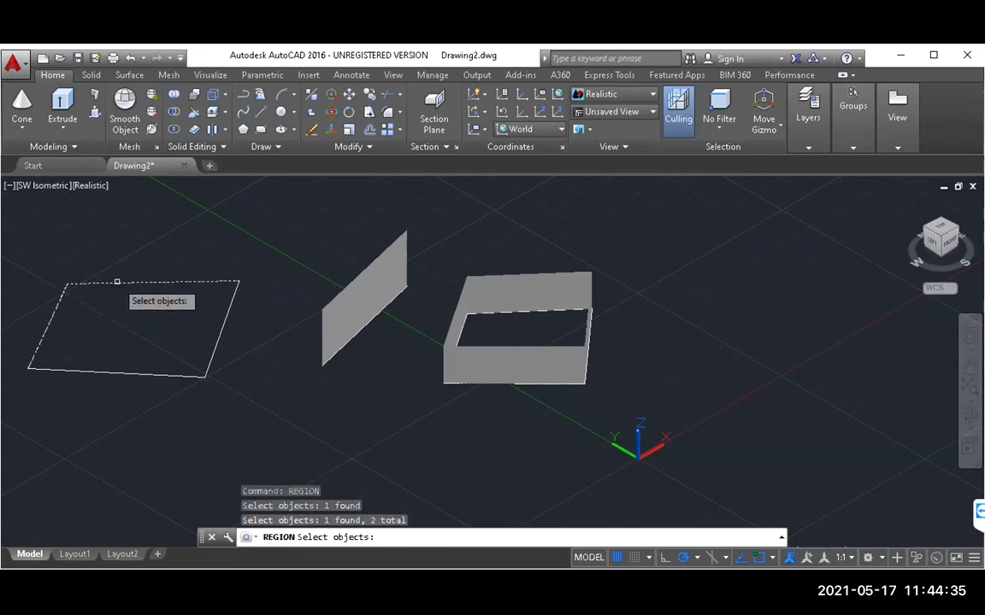
click(226, 317)
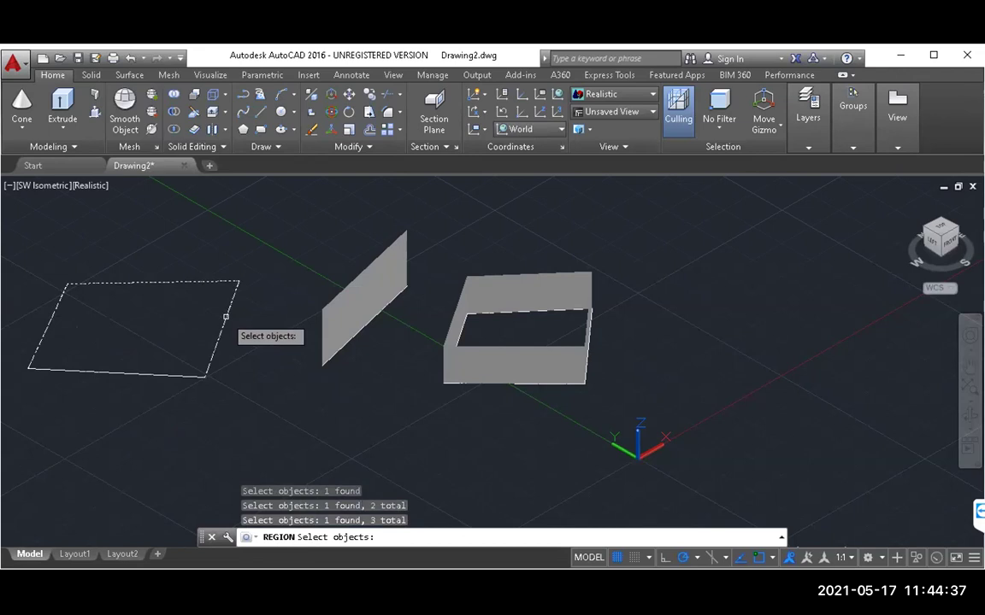
click(160, 377)
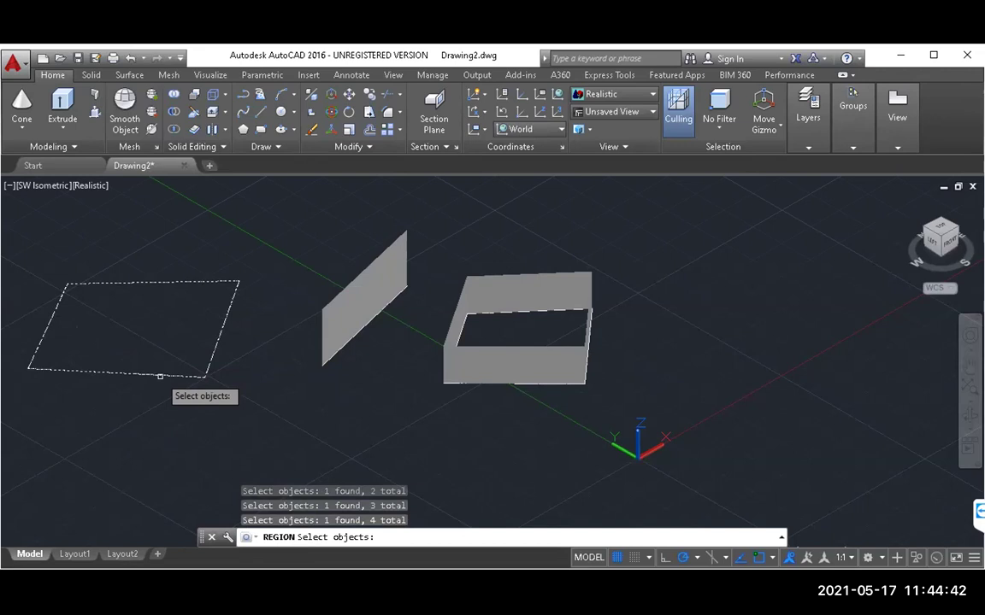
key(Return)
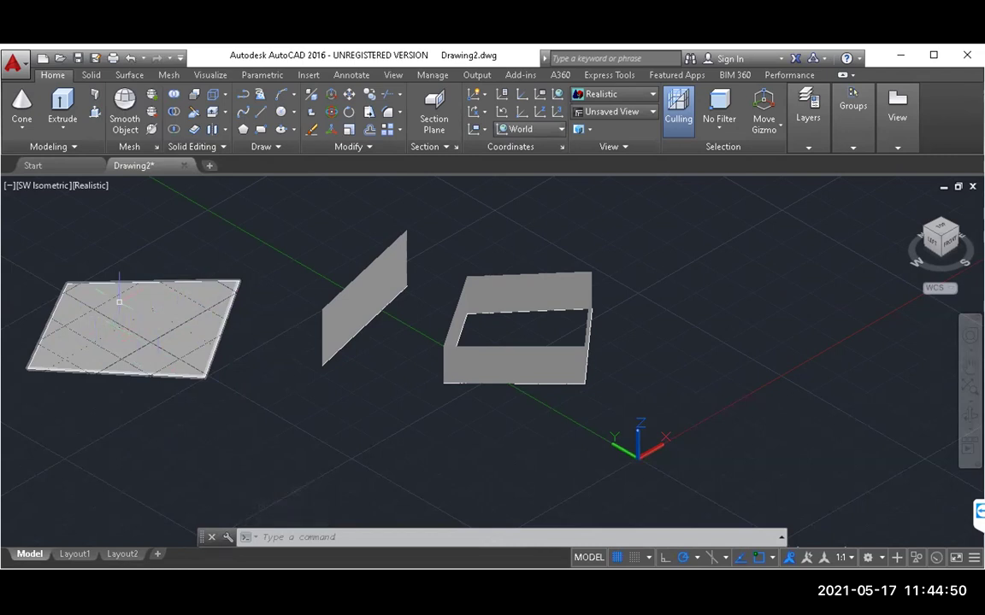
Extrude the new region upward by about 4.44 units into a closed solid block
click(61, 105)
click(95, 320)
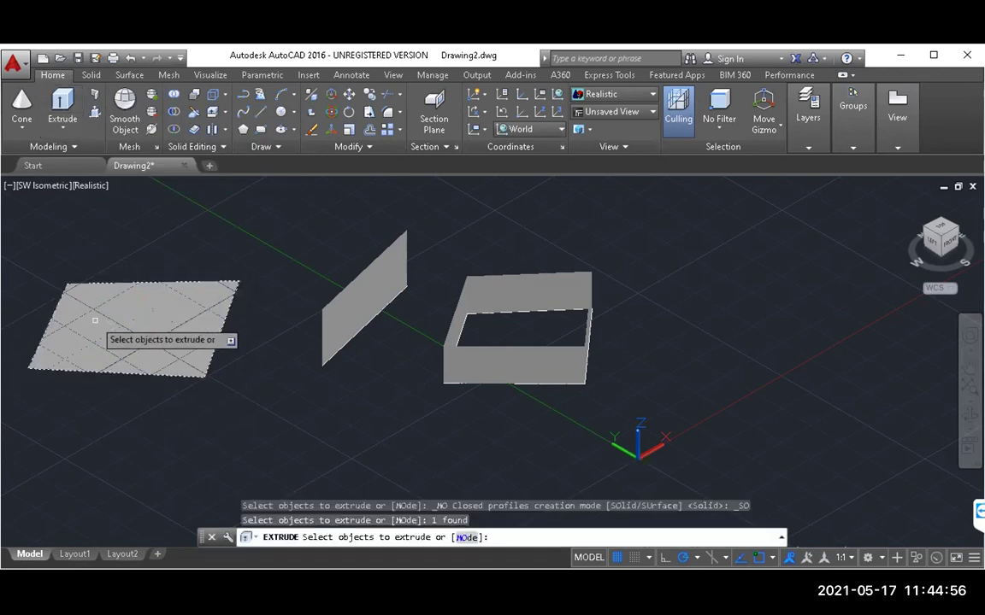
key(Return)
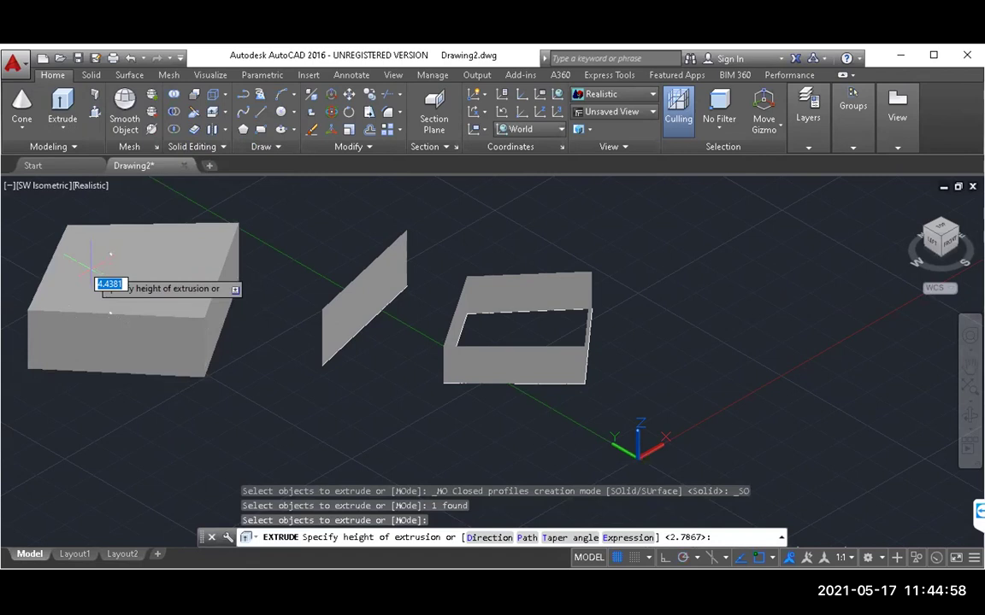
click(90, 270)
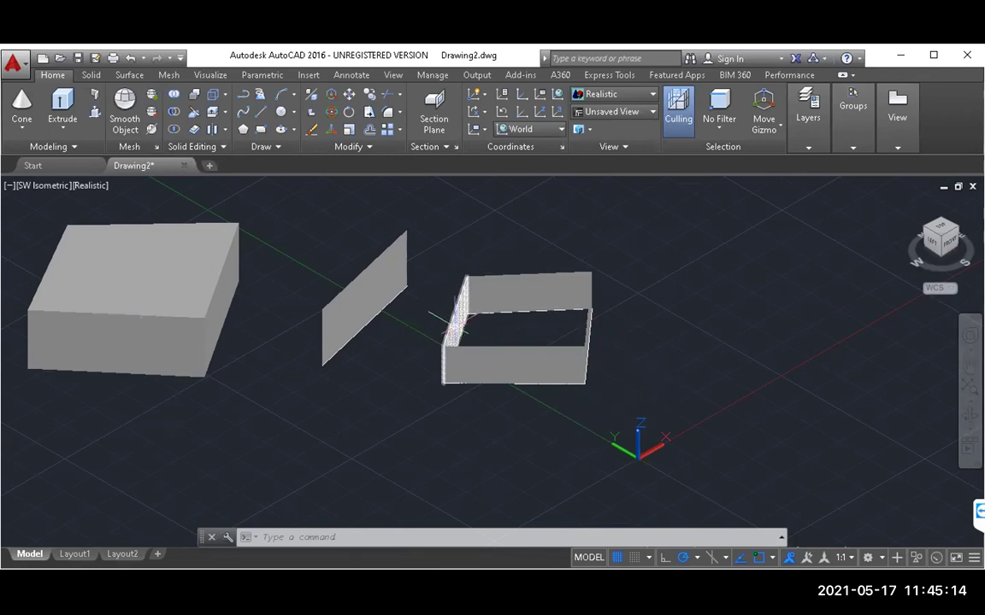
mouse_move(456, 321)
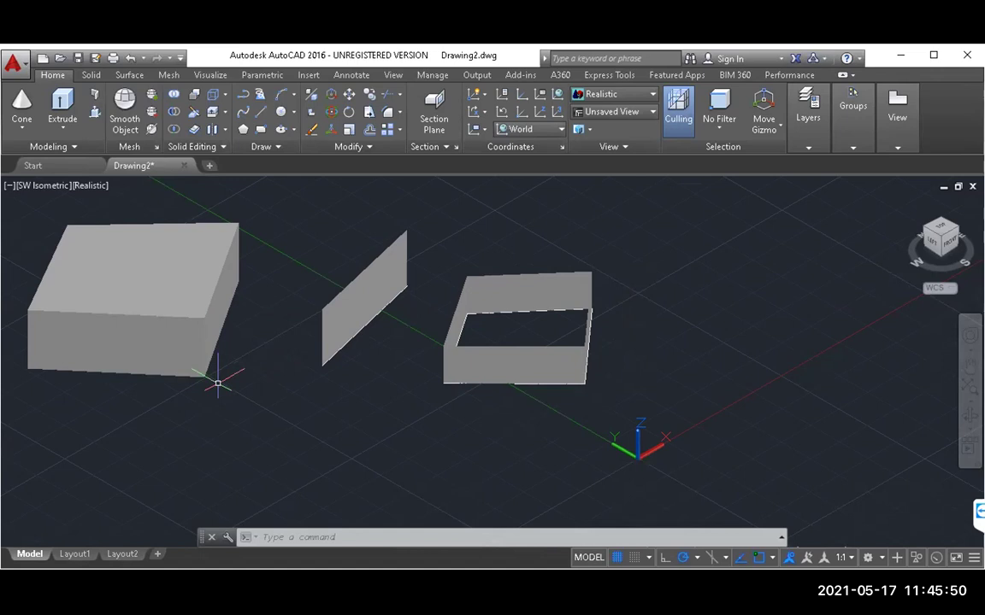
Try to convert the extruded solid block into a region with the REGION command
click(290, 535)
text(region)
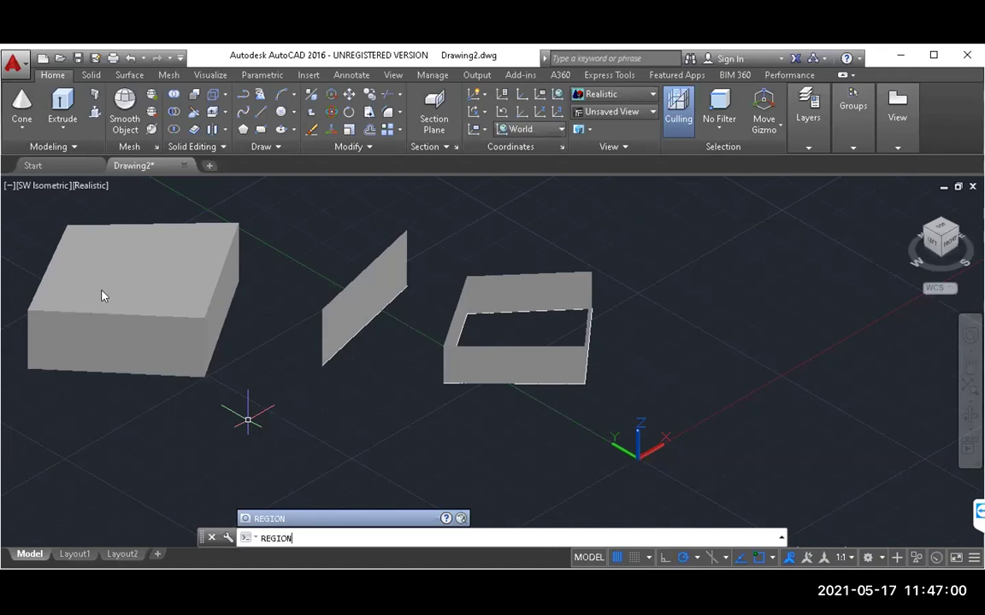
key(Return)
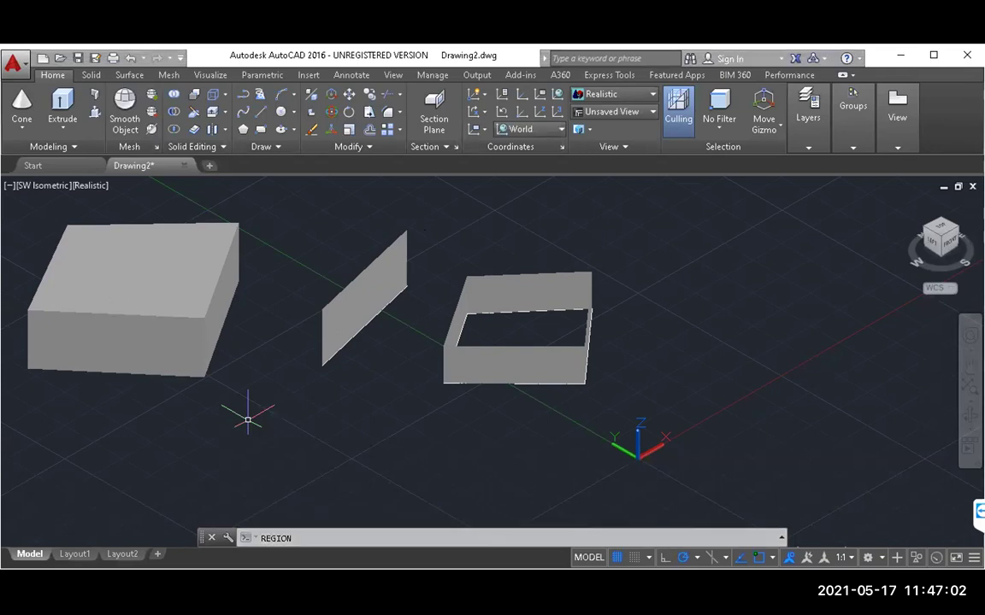
click(146, 298)
key(Return)
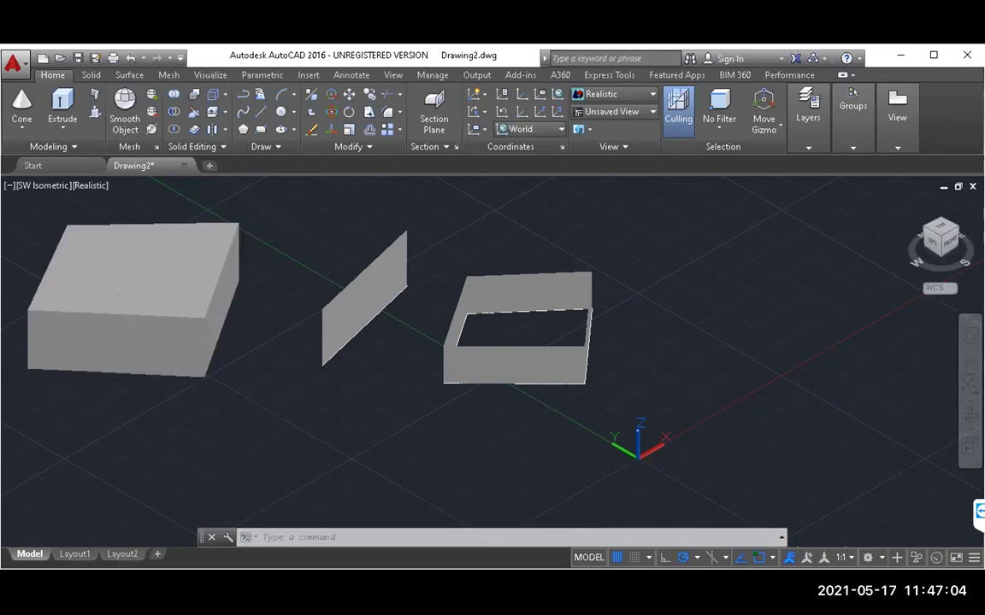
key(Return)
key(Escape)
key(Escape)
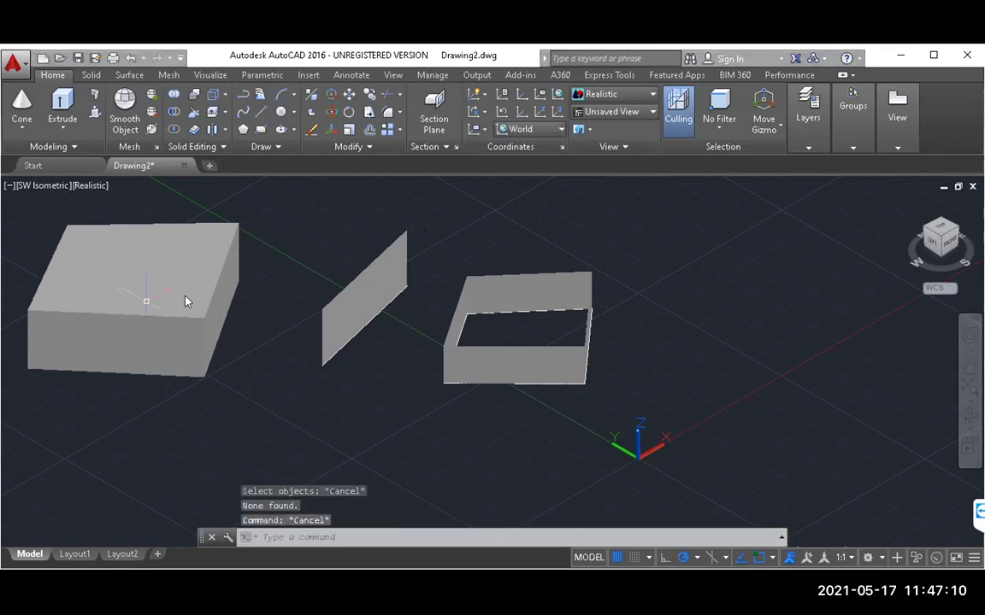
Erase the solid block extruded from the region
right_click(163, 291)
key(Escape)
click(147, 299)
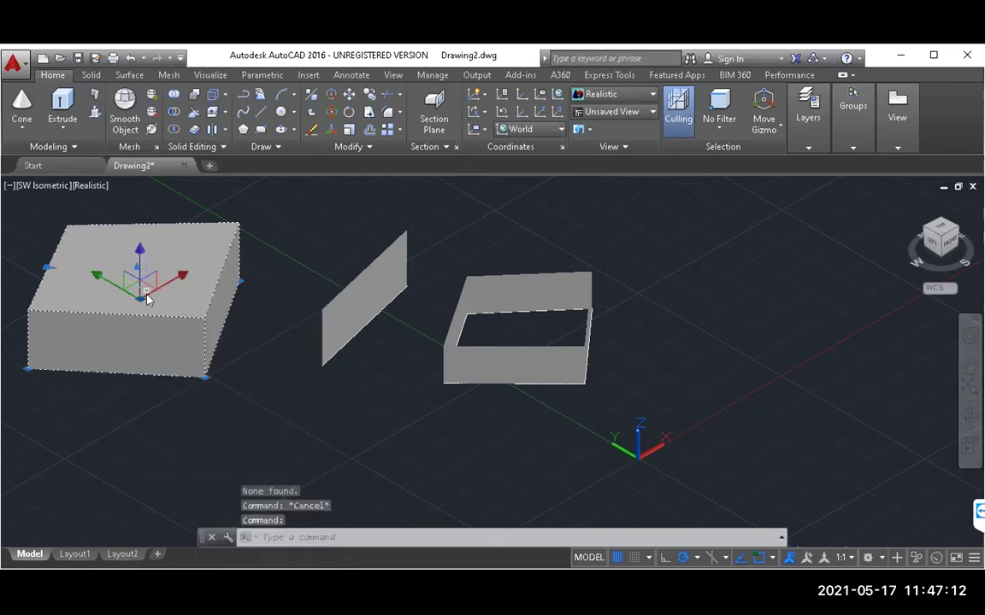
right_click(147, 300)
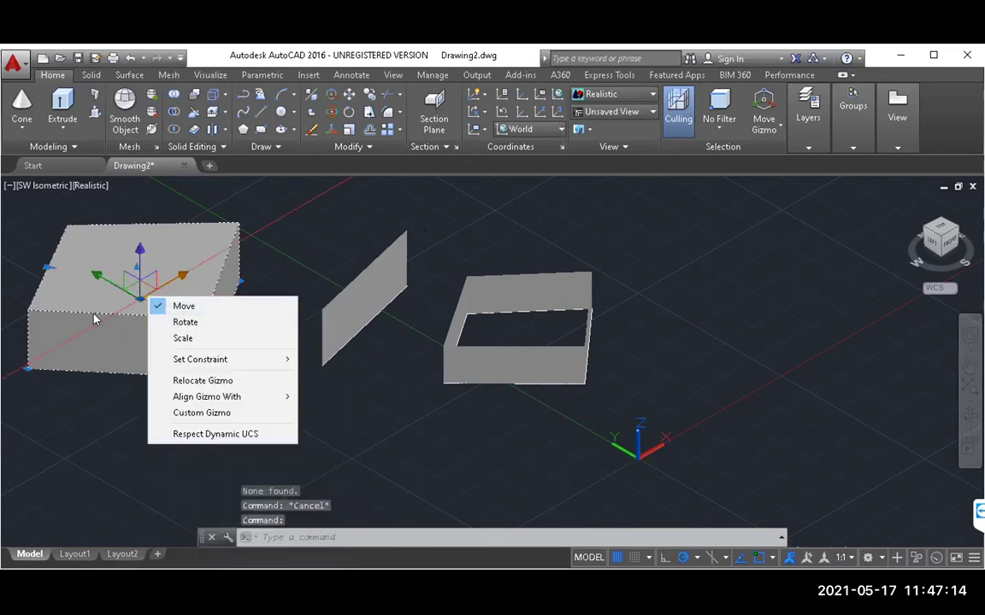
click(93, 314)
click(153, 286)
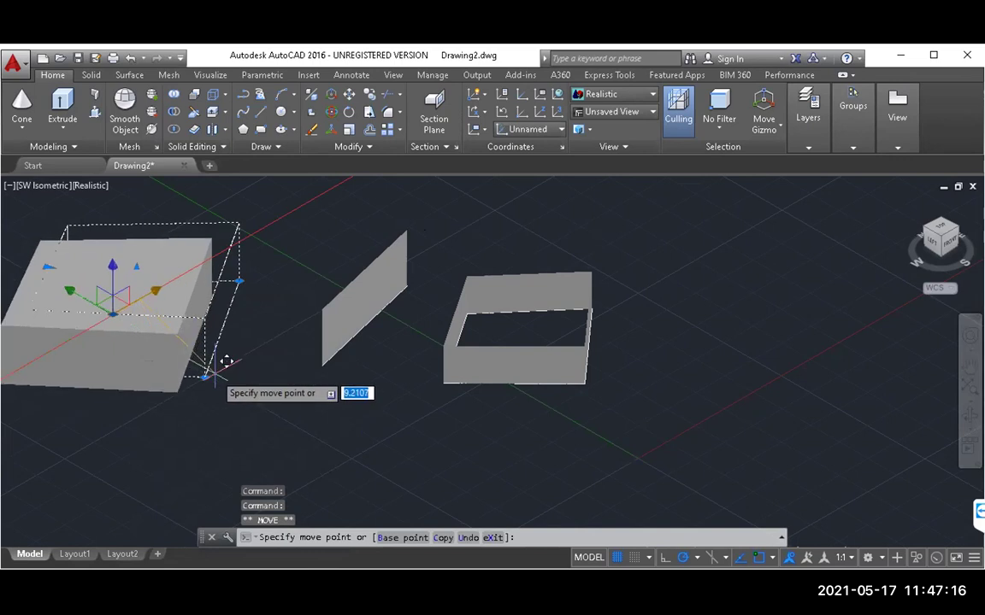
key(Escape)
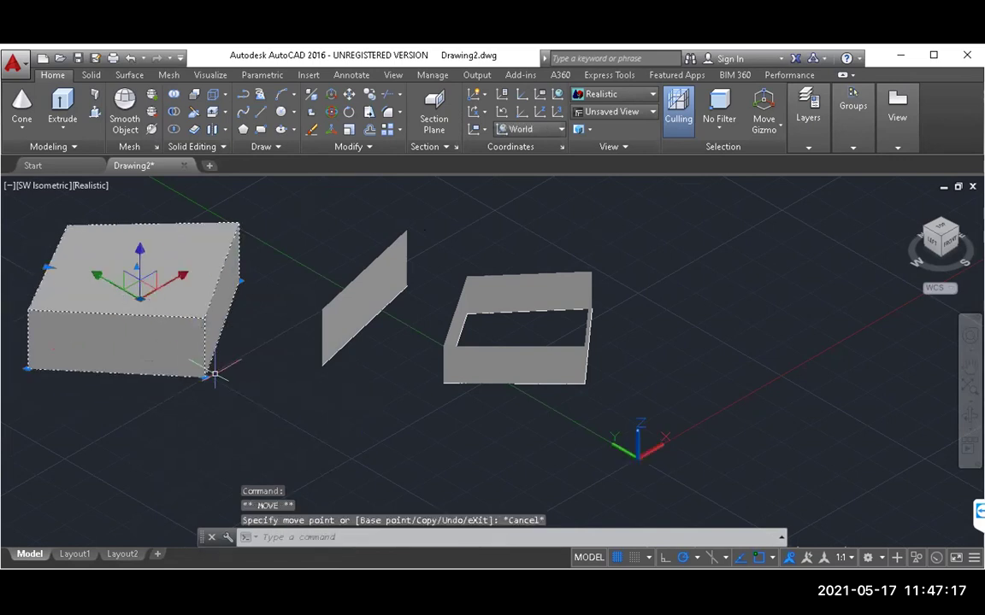
right_click(176, 355)
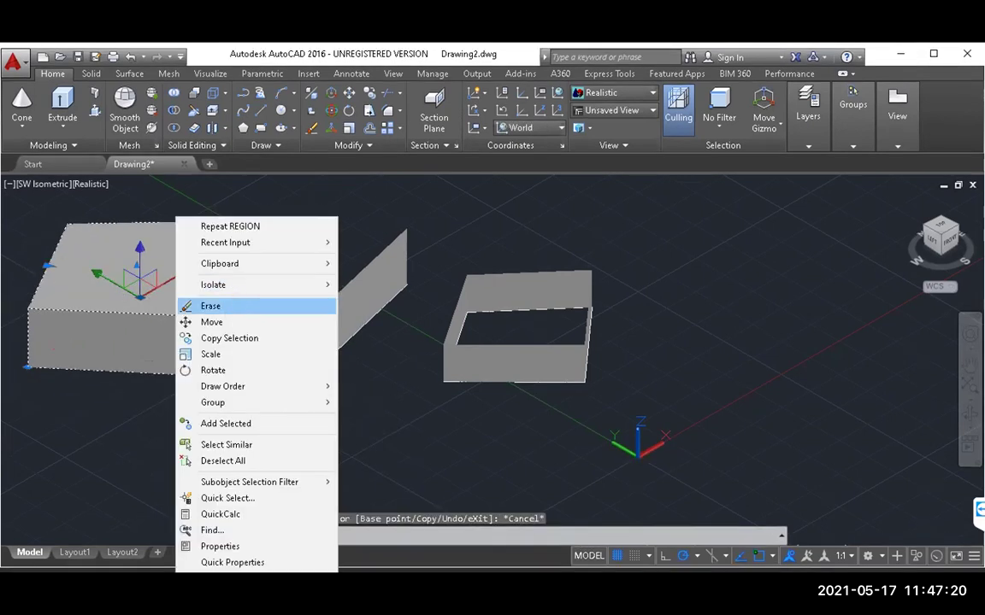
click(224, 307)
Erase the single slanted surface along with its base line and the open surface walls with their outline, clearing the drawing
click(351, 299)
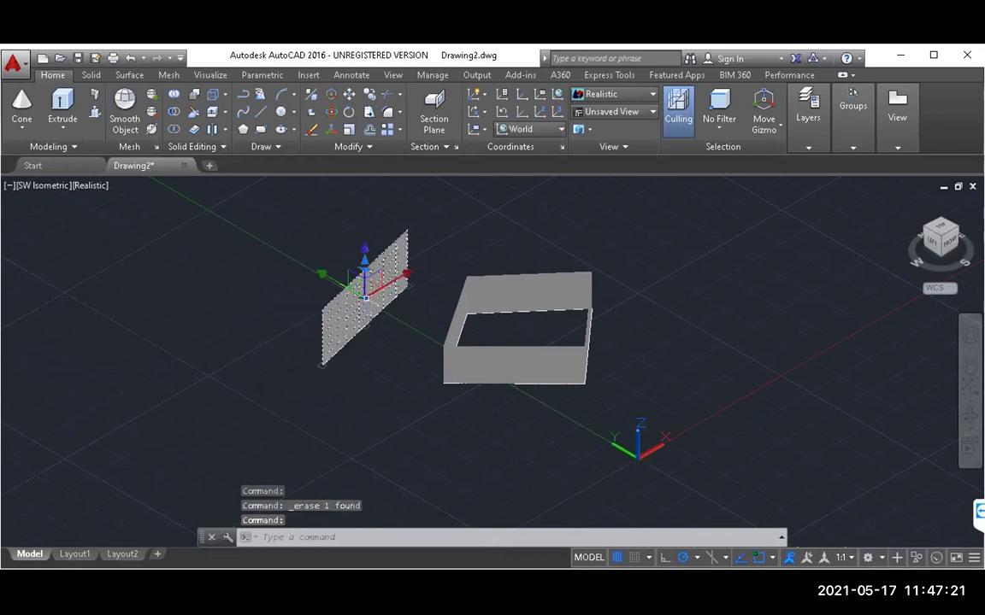
right_click(364, 301)
click(401, 306)
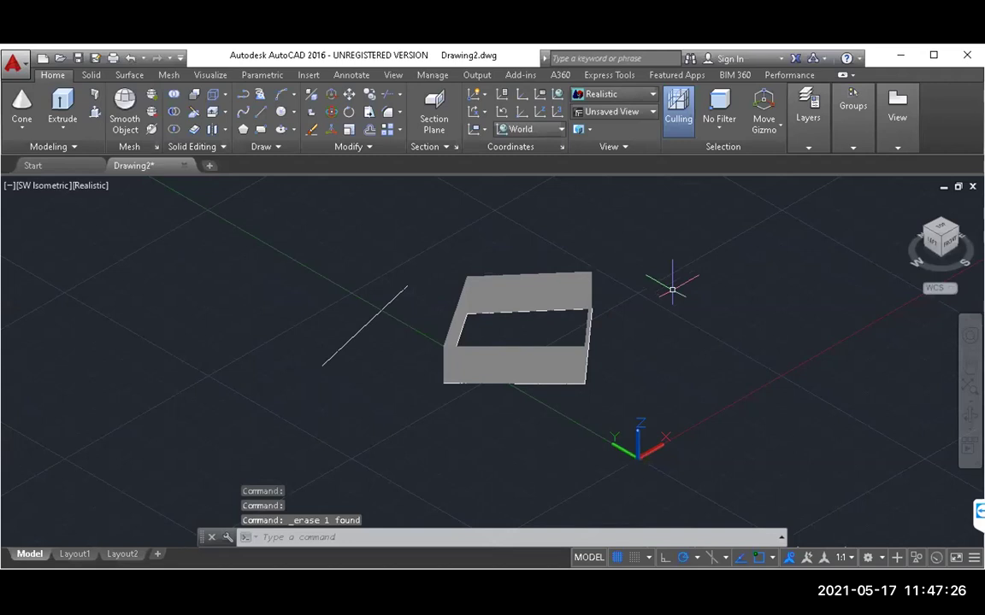
mouse_move(656, 251)
mouse_down()
mouse_move(635, 347)
mouse_move(468, 455)
mouse_move(293, 314)
mouse_move(299, 279)
mouse_up()
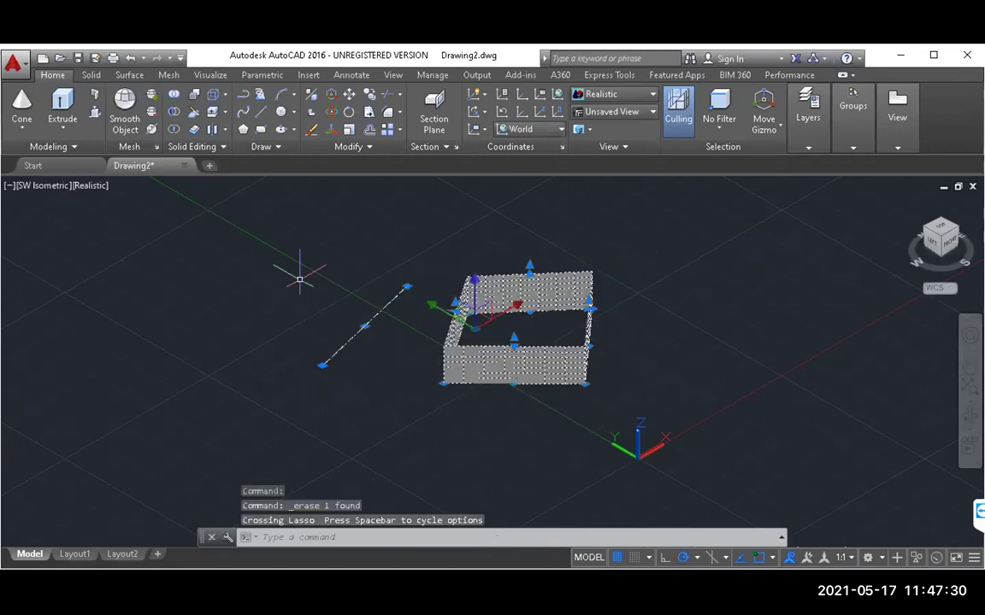
right_click(556, 293)
click(592, 326)
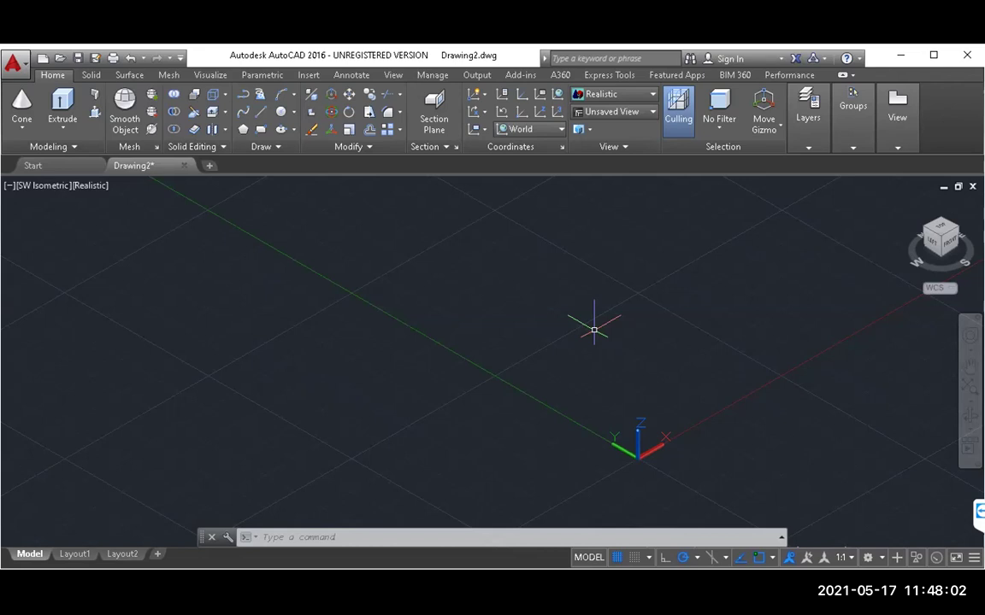
Turn on Ortho and draw a stair step from two lines, 16 units up and 24 units along the Y axis
click(260, 114)
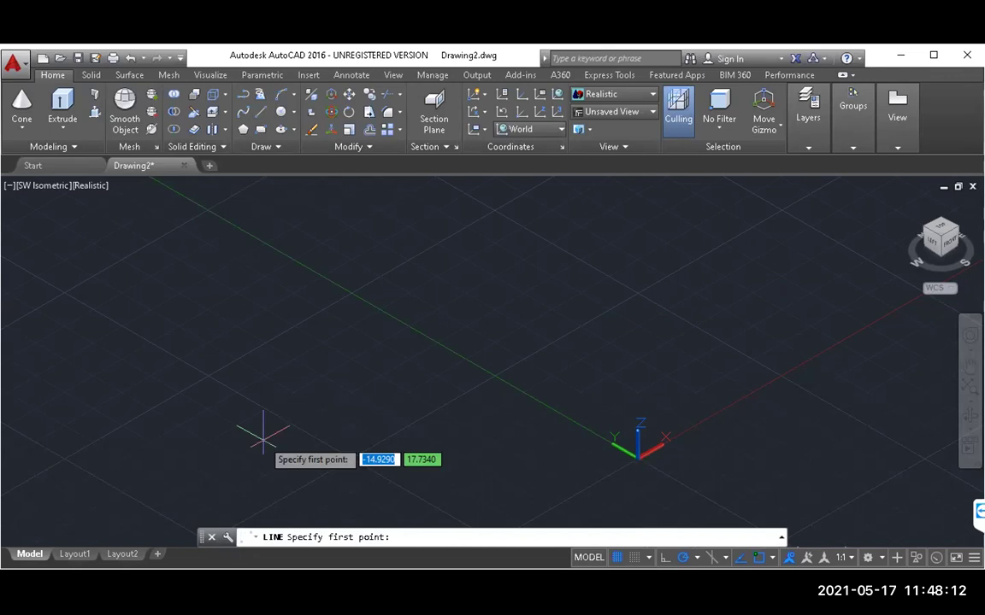
click(356, 451)
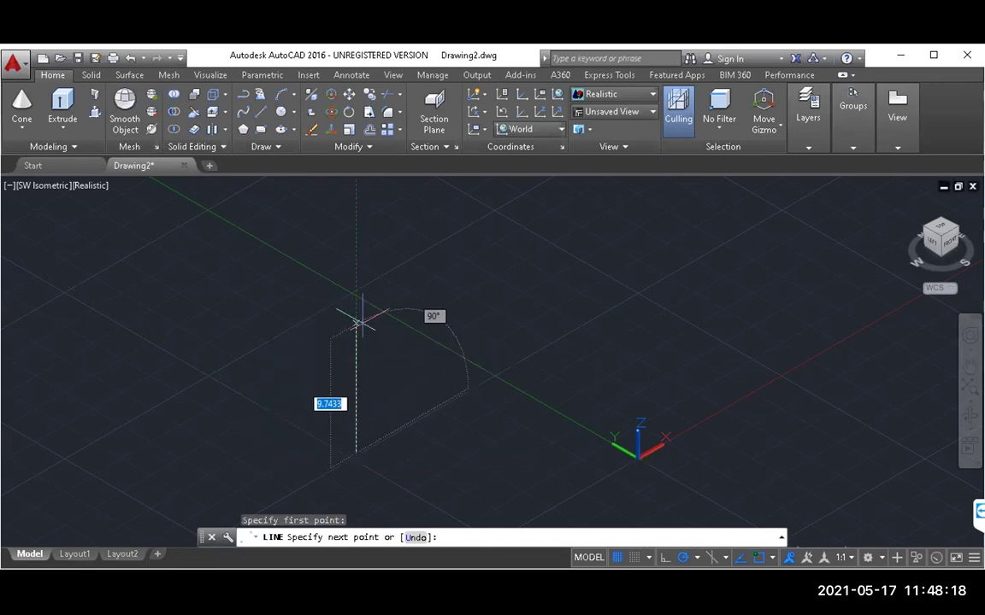
click(665, 559)
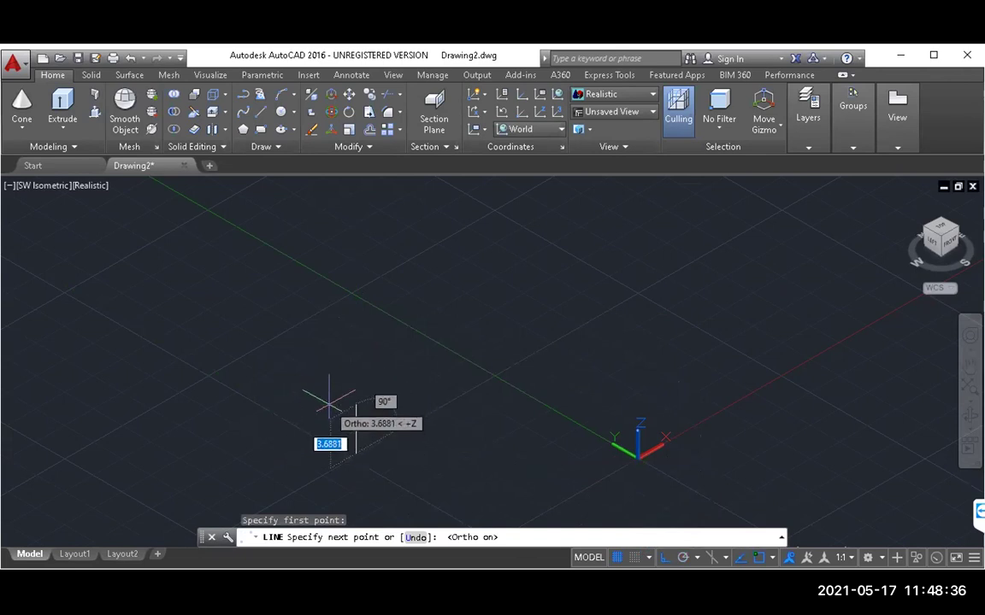
text(16)
key(Return)
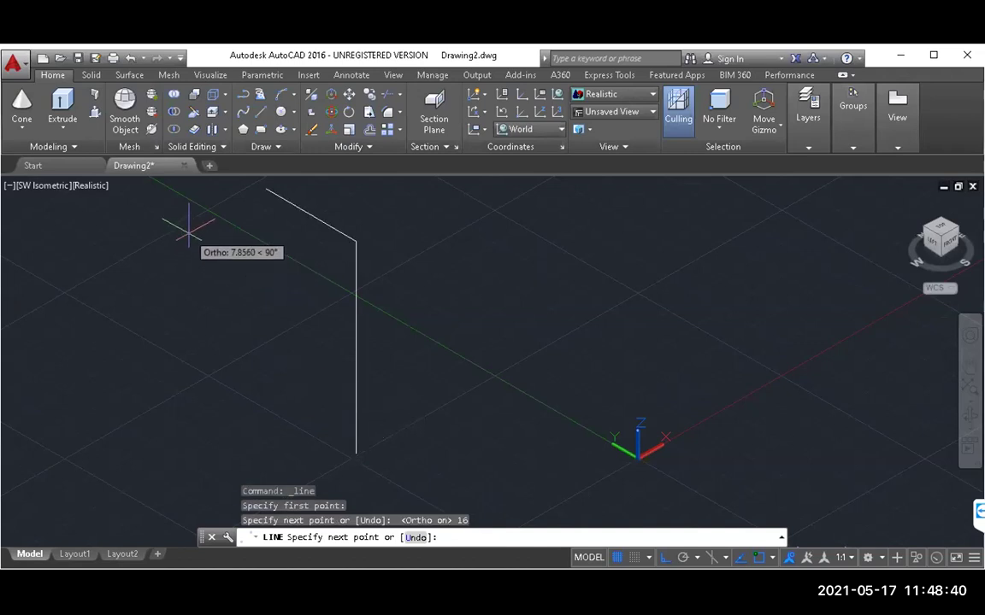
text(24)
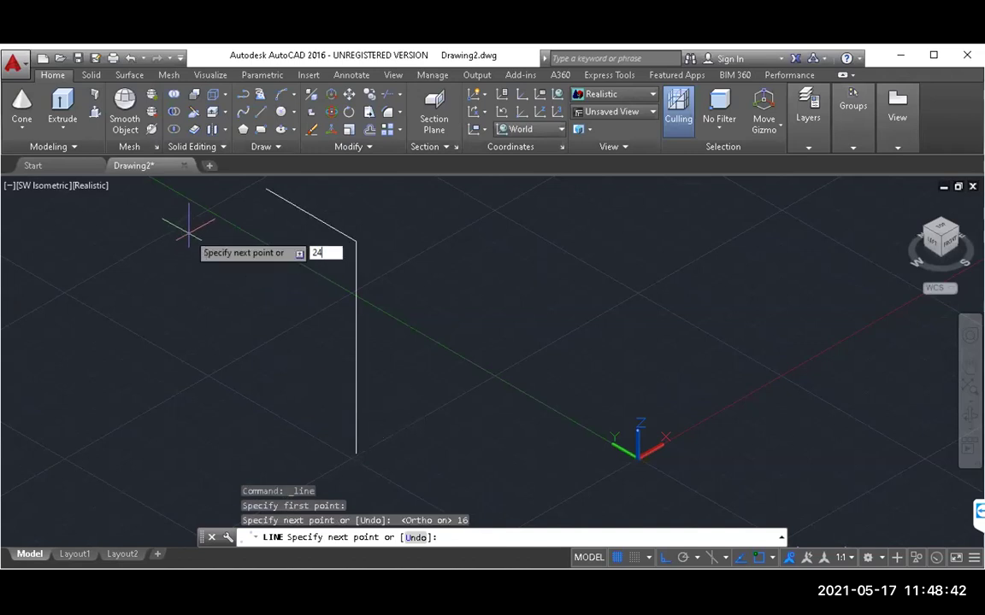
key(Return)
key(Escape)
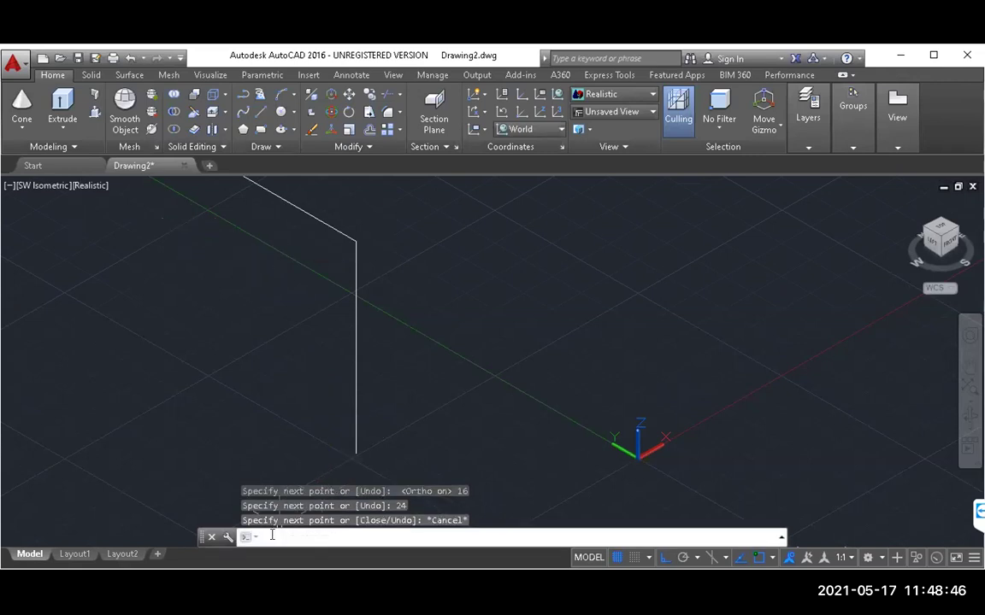
Zoom to the whole drawing with the All option and view the full stair step with free space around it
text(z)
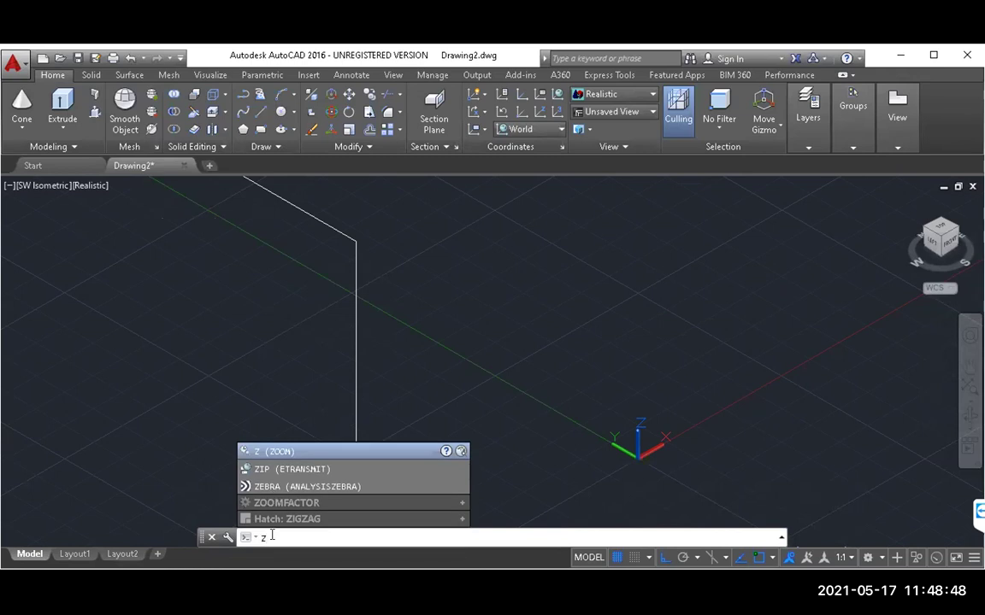
key(Return)
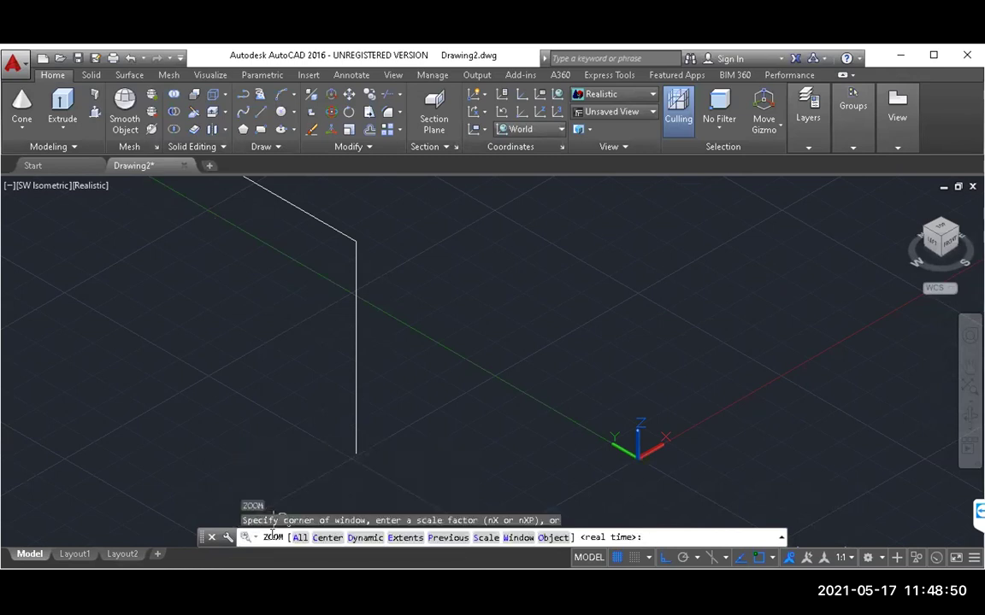
text(A)
key(Return)
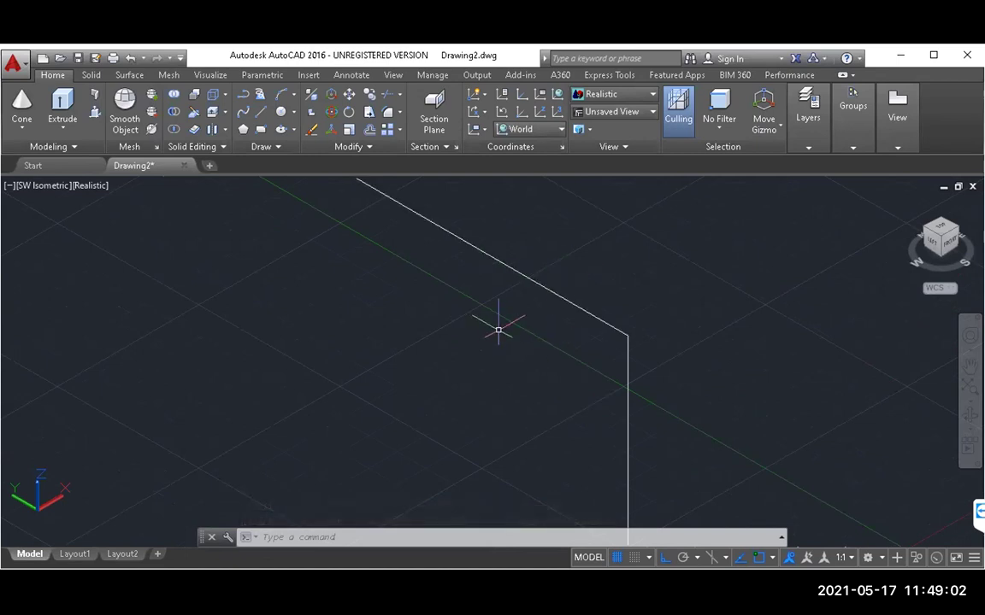
scroll(511, 320, down, 8)
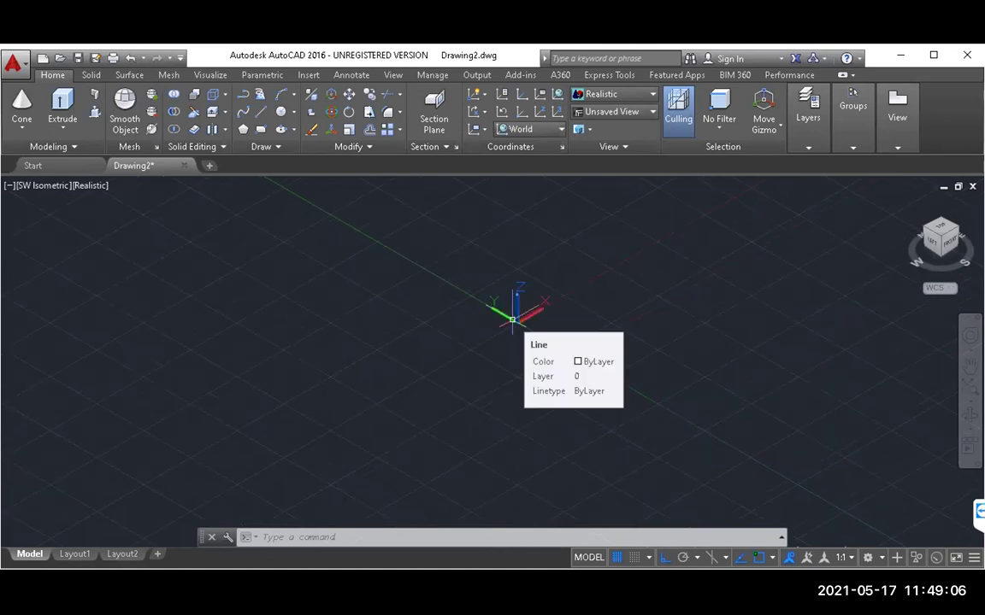
scroll(512, 319, up, 10)
scroll(512, 320, down, 6)
scroll(512, 320, up, 3)
scroll(512, 320, down, 3)
scroll(512, 320, down, 5)
scroll(512, 322, up, 5)
scroll(512, 322, down, 2)
scroll(512, 321, up, 5)
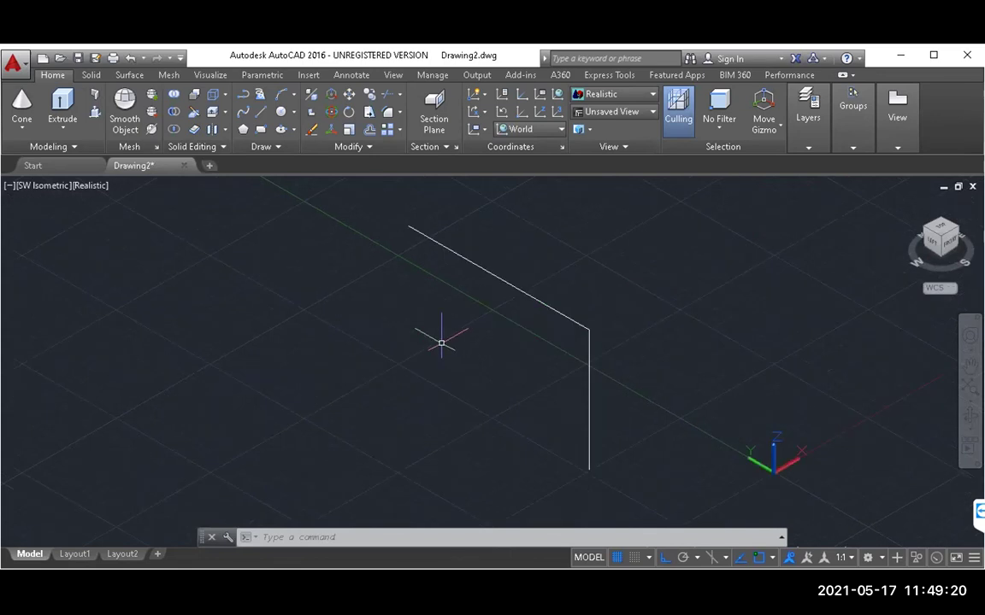
scroll(441, 343, down, 2)
scroll(439, 340, down, 3)
scroll(441, 343, down, 2)
scroll(441, 342, down, 2)
scroll(441, 343, up, 2)
scroll(441, 343, up, 2)
scroll(441, 343, down, 2)
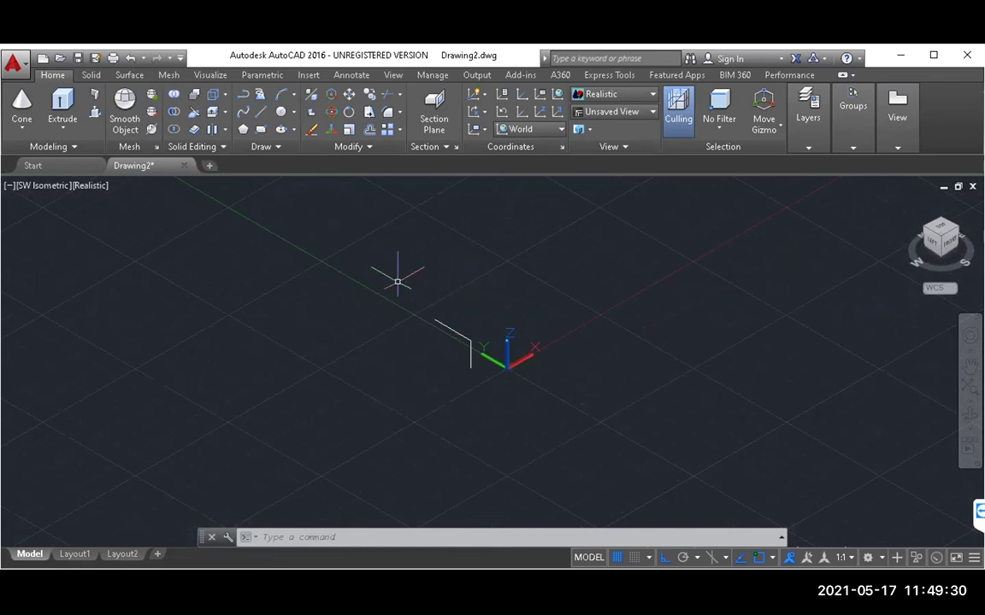
Continue the stair profile from the first tread's end with two more steps, each 16 units up and 24 units along the Y axis
click(260, 111)
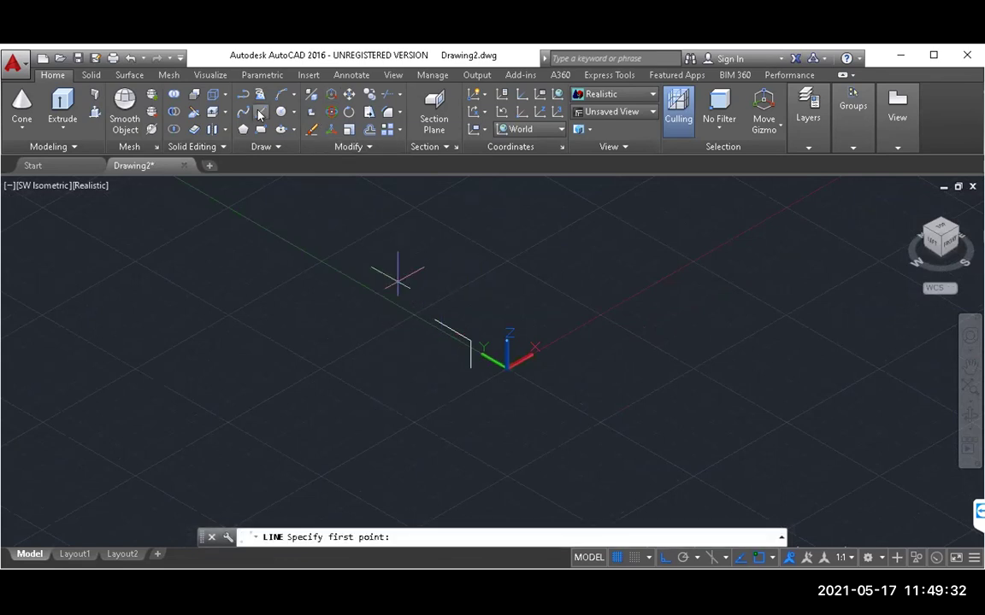
click(434, 319)
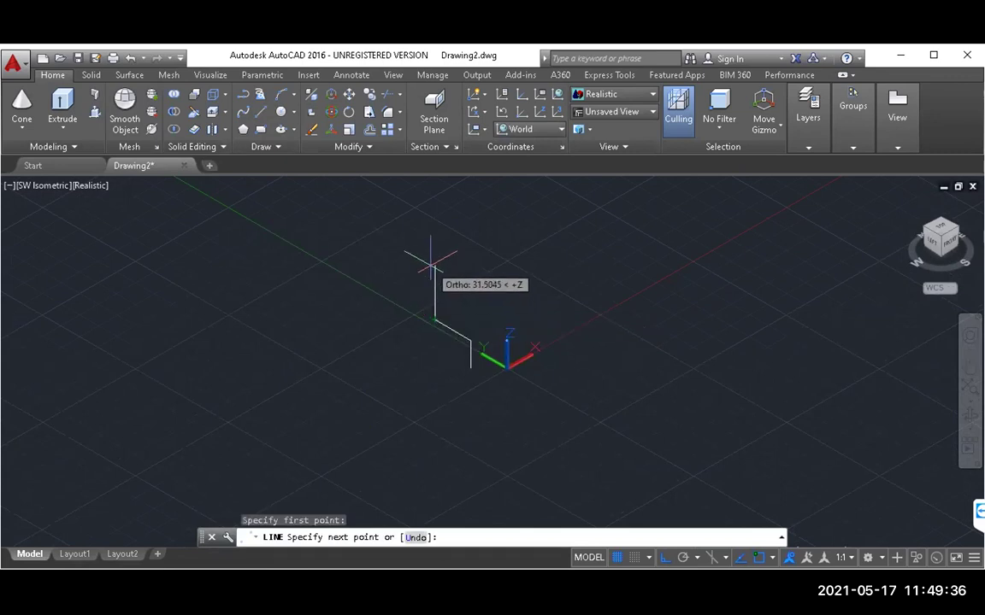
text(16)
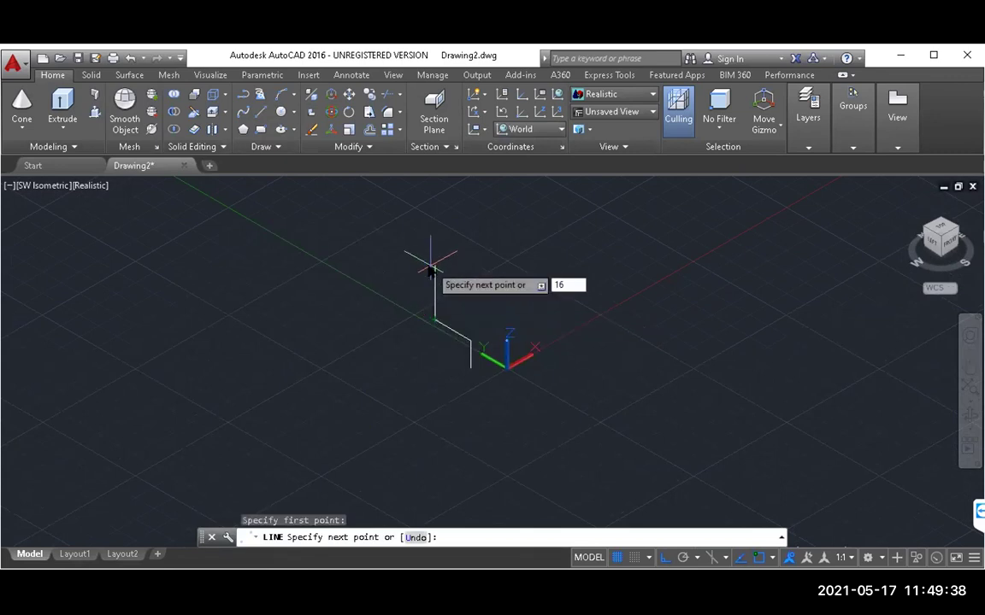
key(Return)
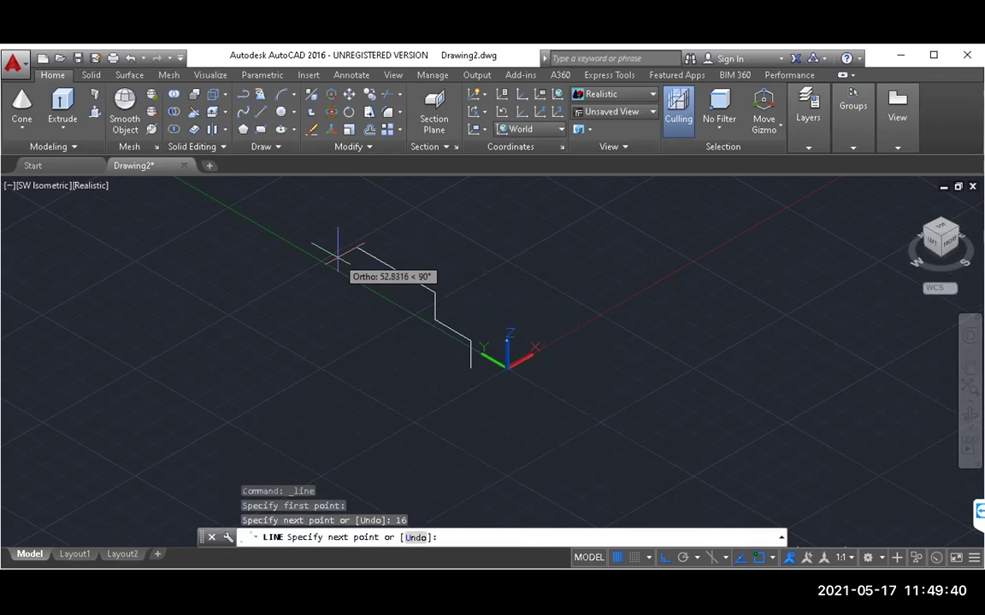
text(24)
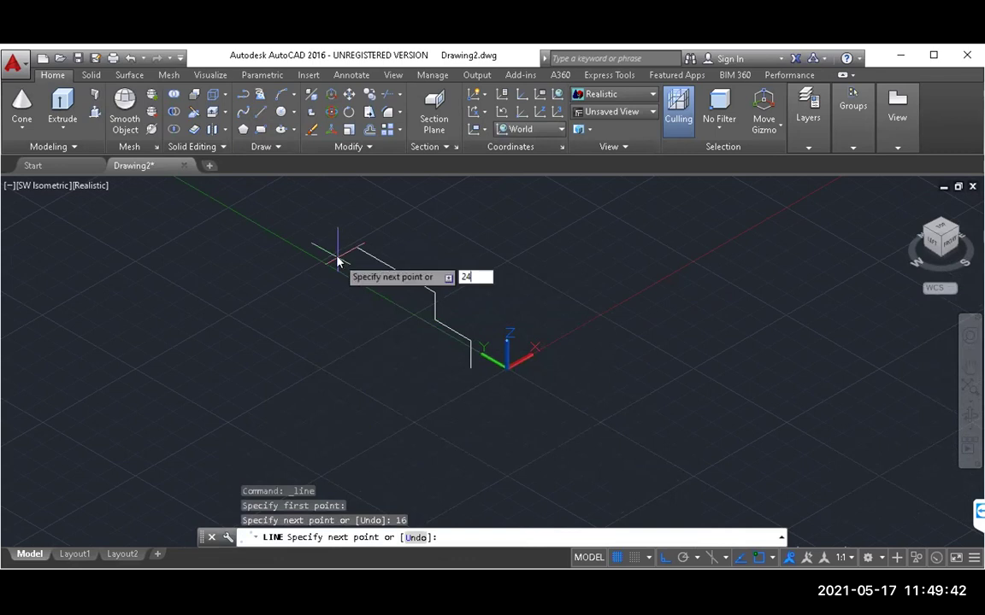
key(Return)
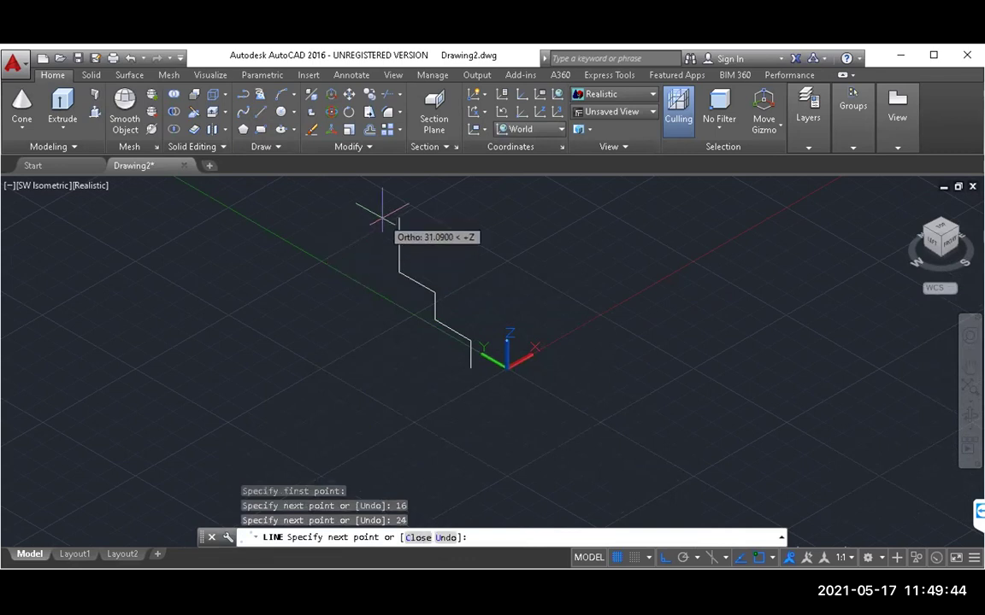
text(16)
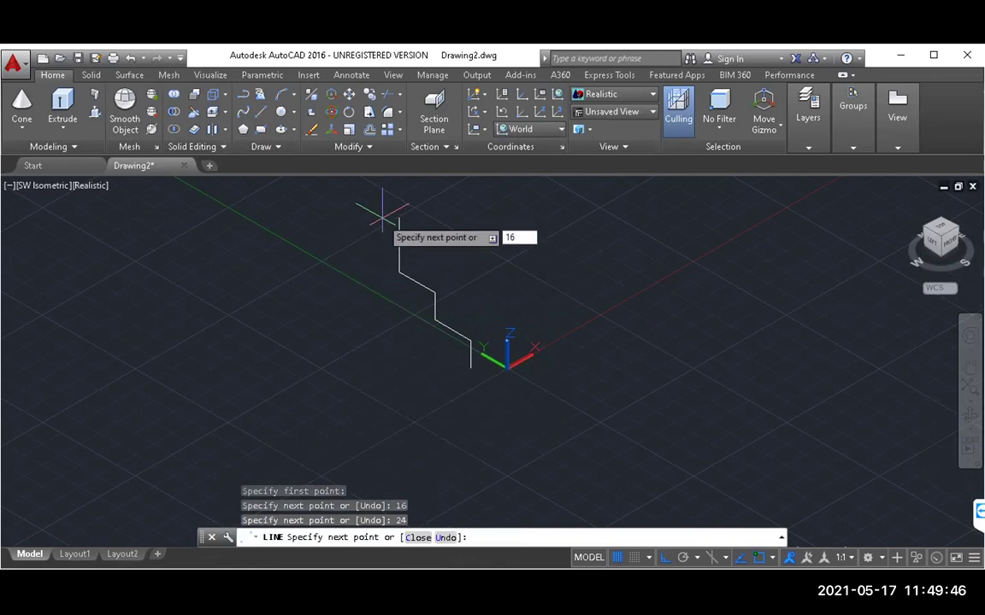
key(Return)
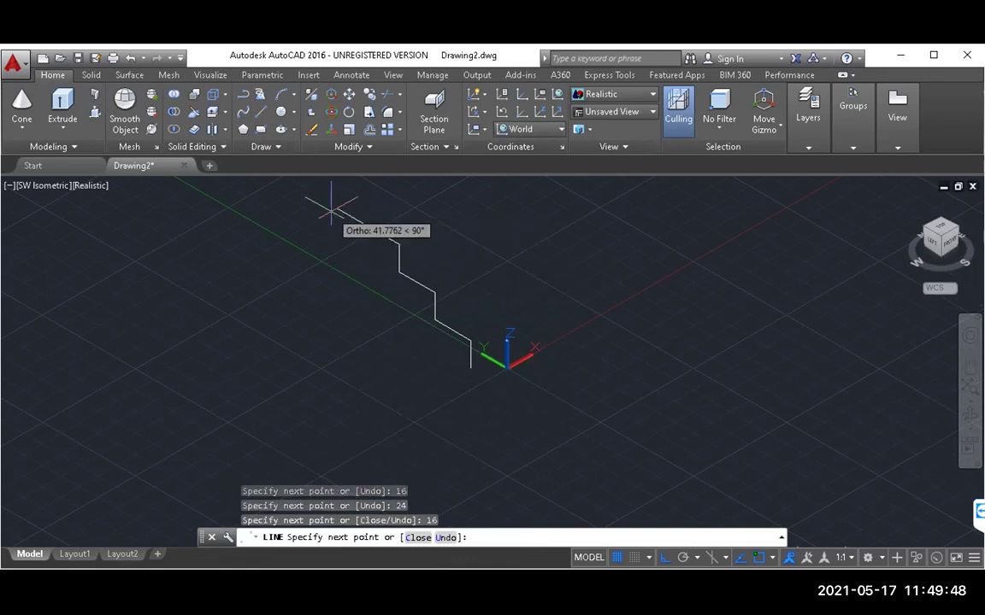
text(24)
key(Return)
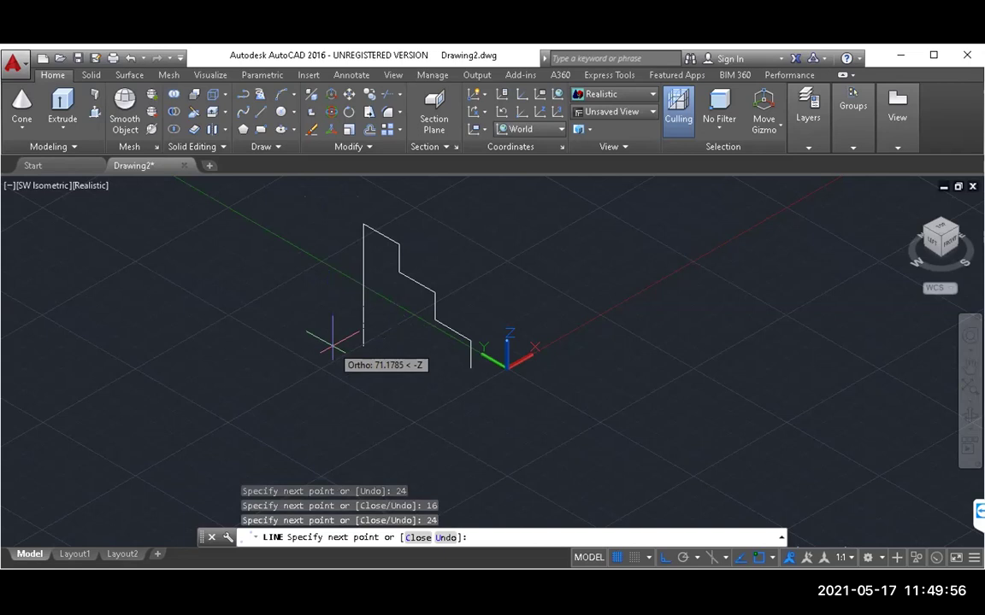
Close the stair profile with a 48-unit vertical line down from the top tread and a base line back to the first riser's foot
text(48)
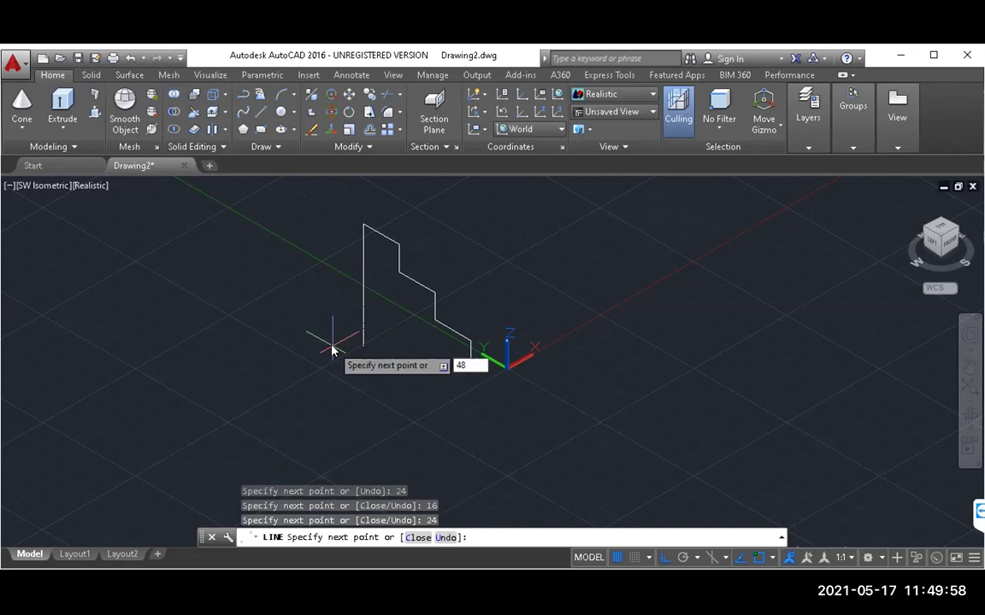
key(Return)
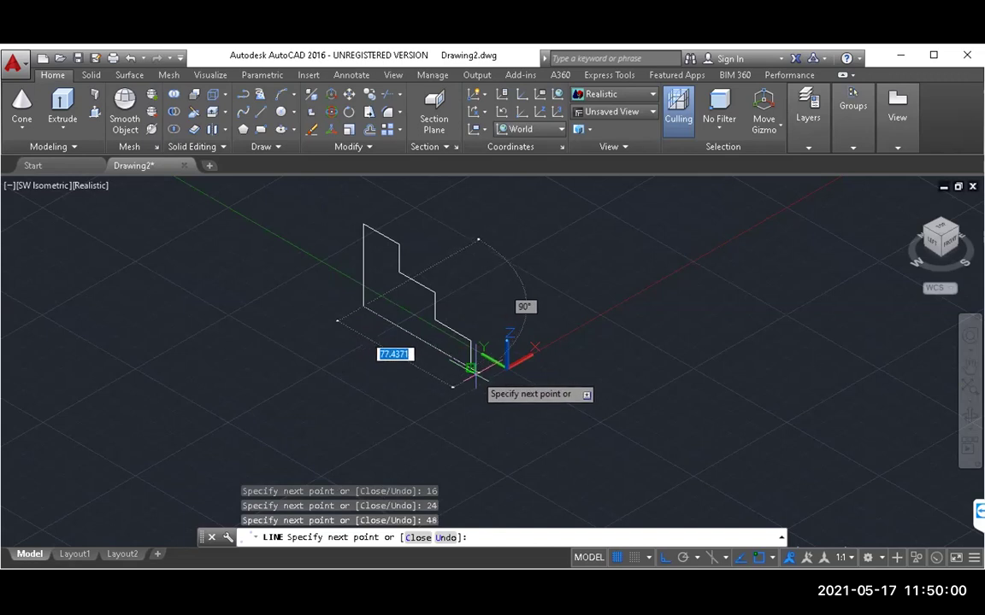
click(470, 369)
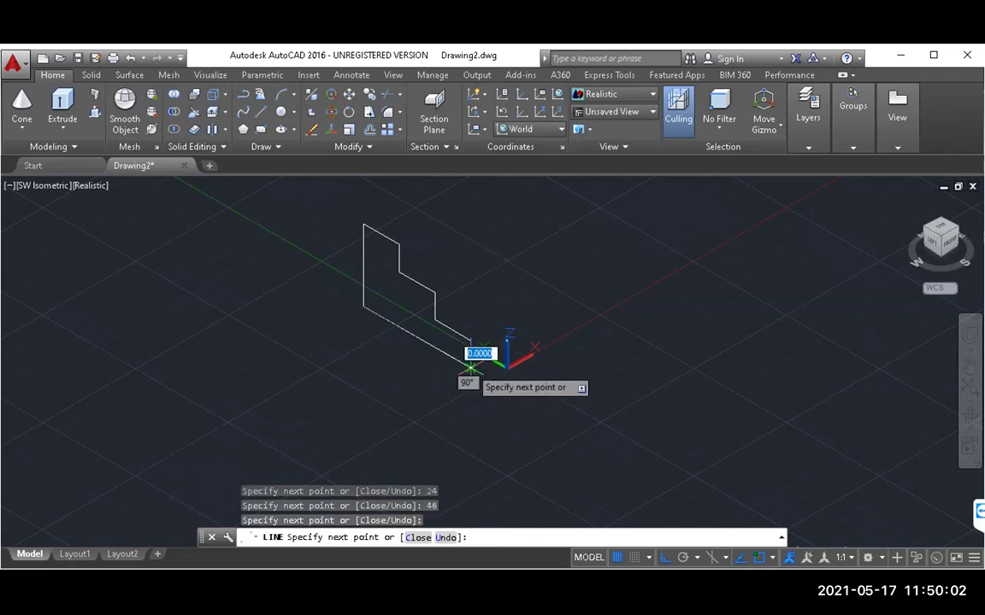
key(Escape)
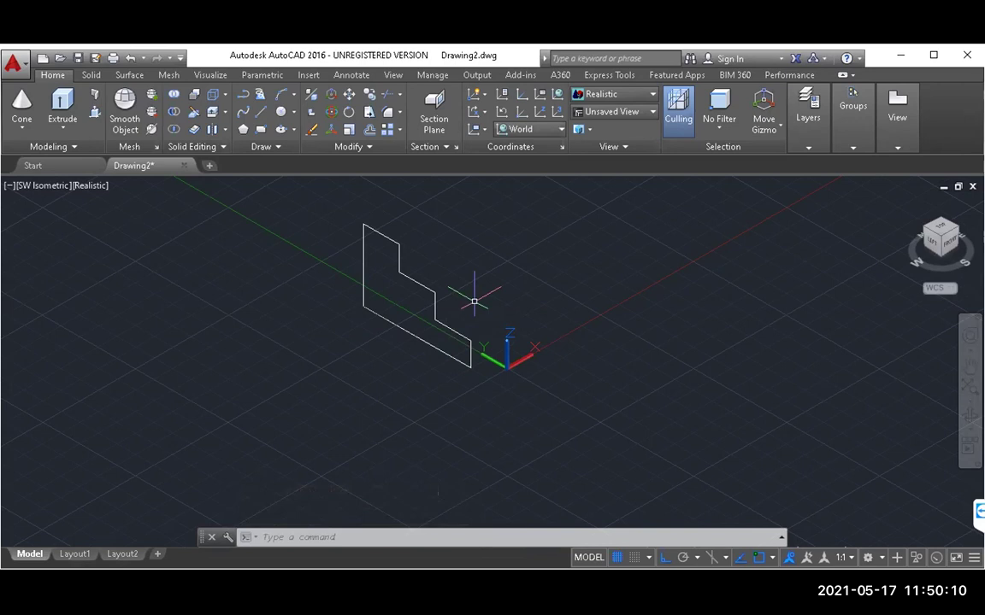
Extrude all eight separate lines of the closed stair profile together to a height of 104 units
click(970, 366)
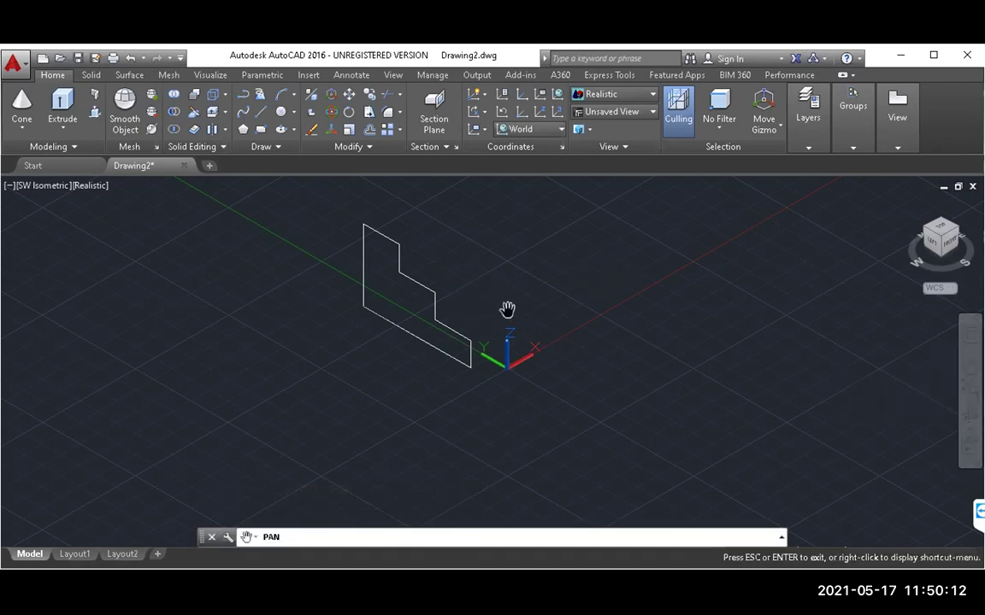
drag(453, 299, 340, 384)
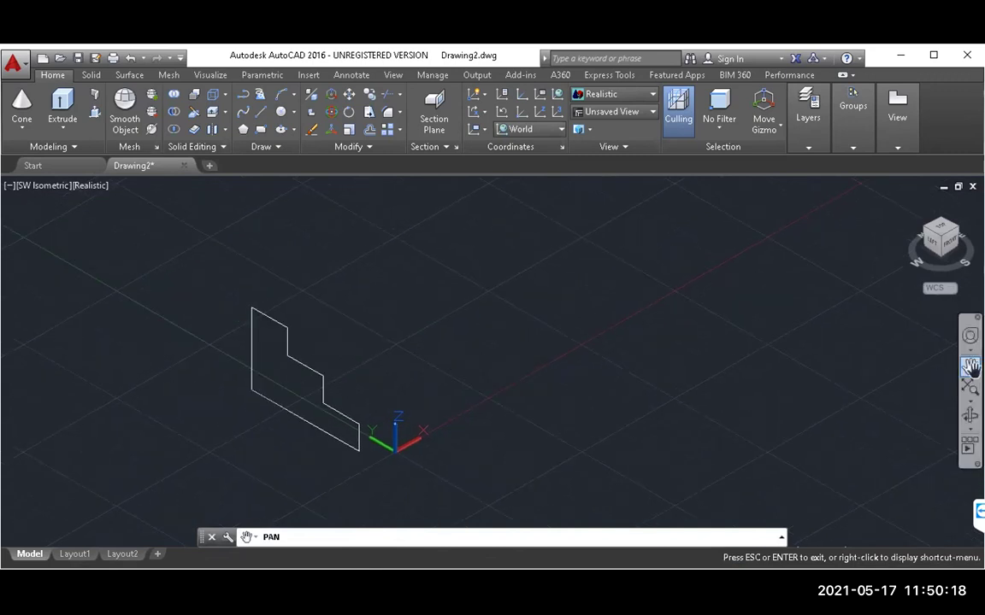
click(57, 102)
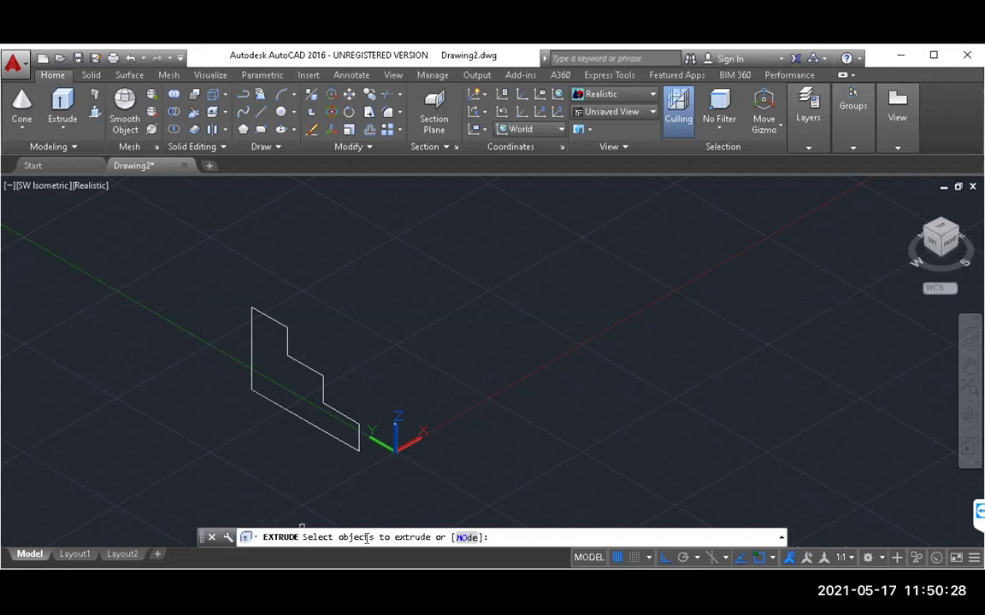
click(253, 323)
click(252, 338)
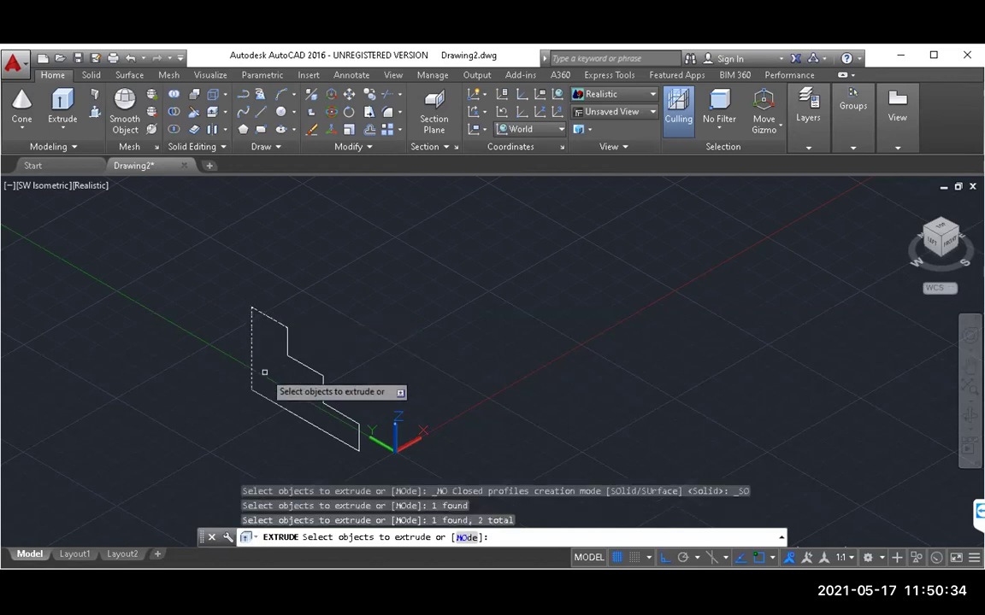
click(277, 406)
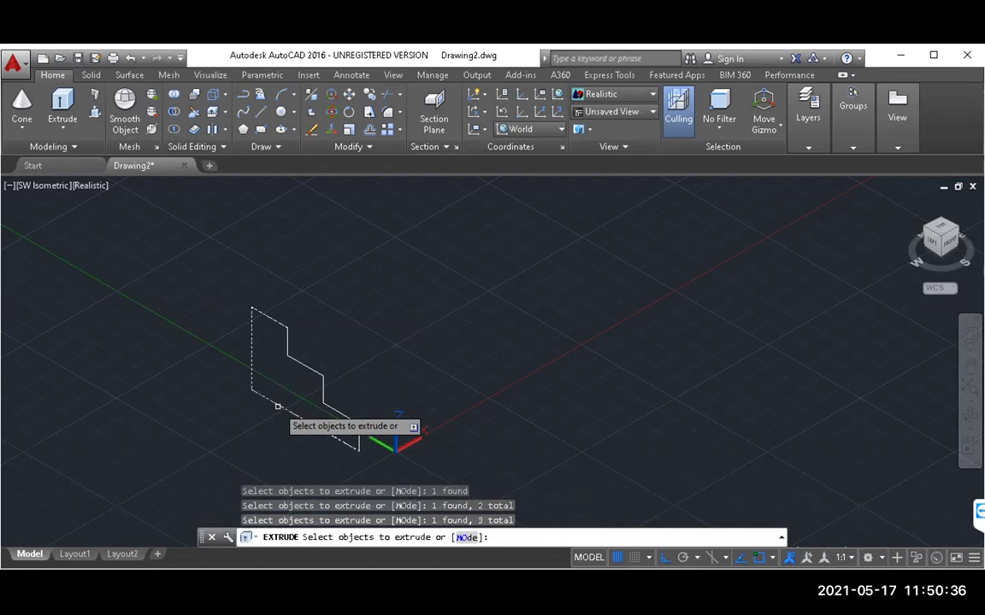
click(360, 437)
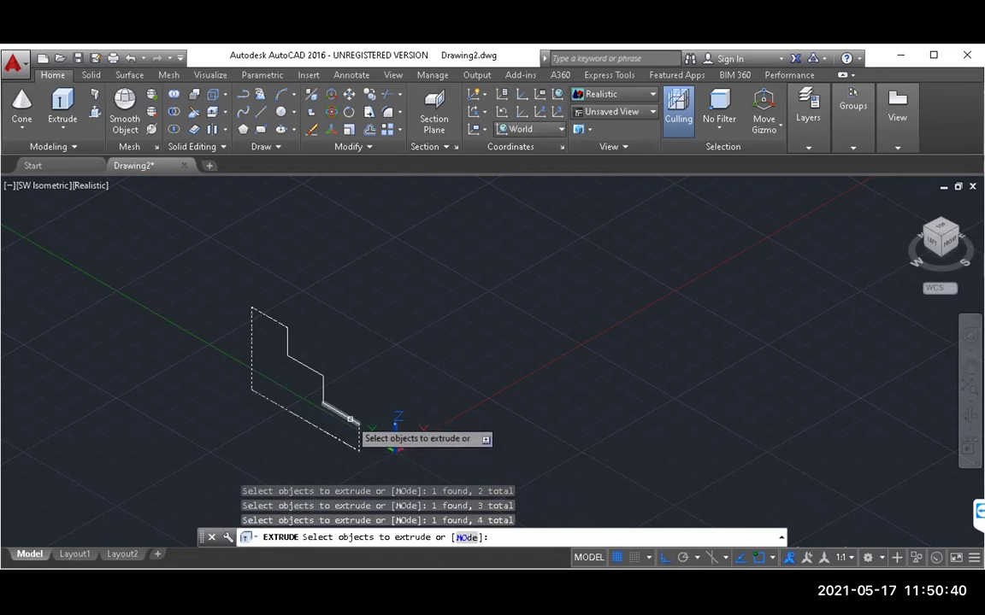
click(350, 420)
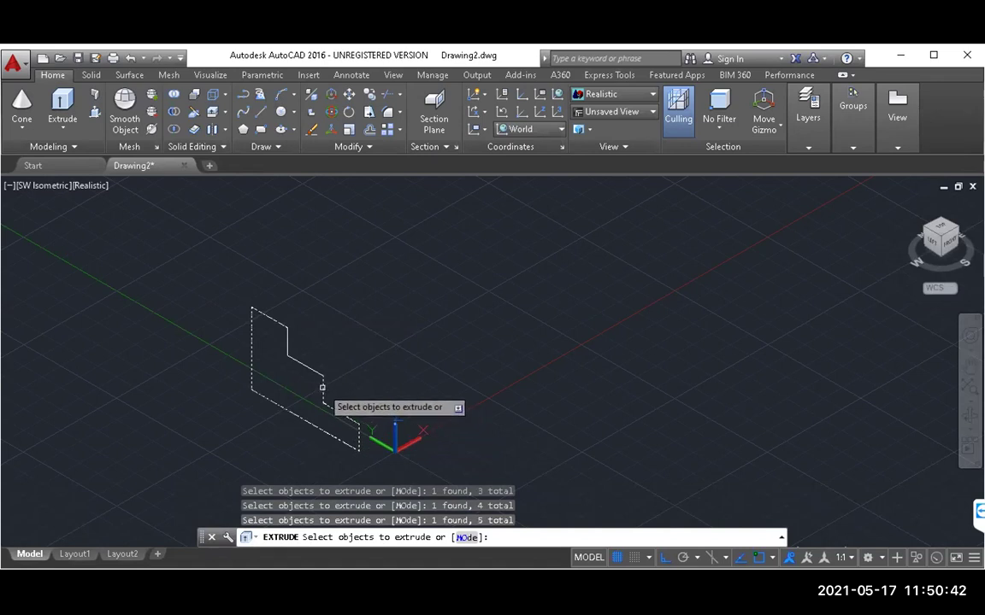
click(322, 387)
click(305, 368)
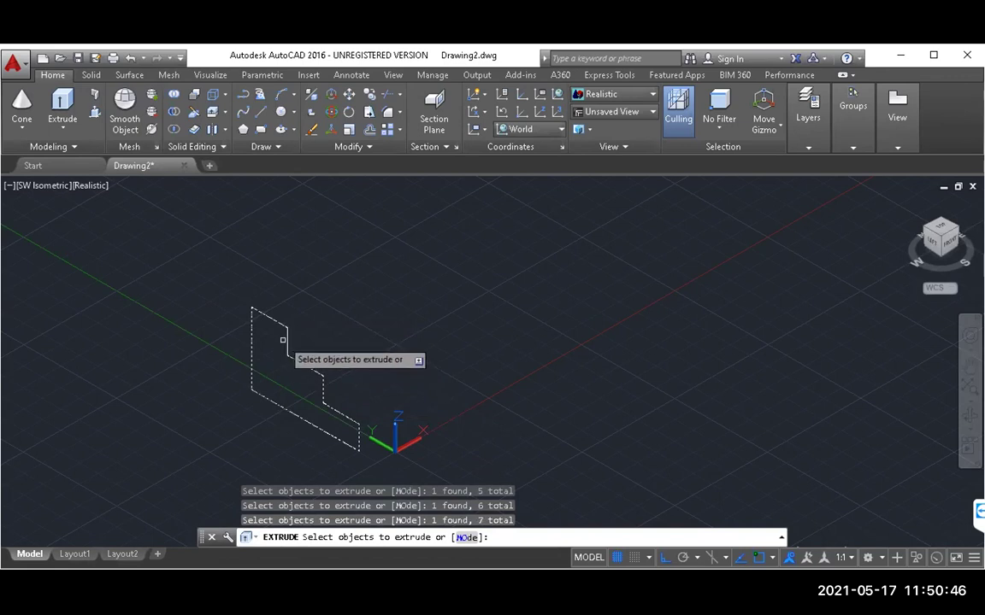
click(287, 342)
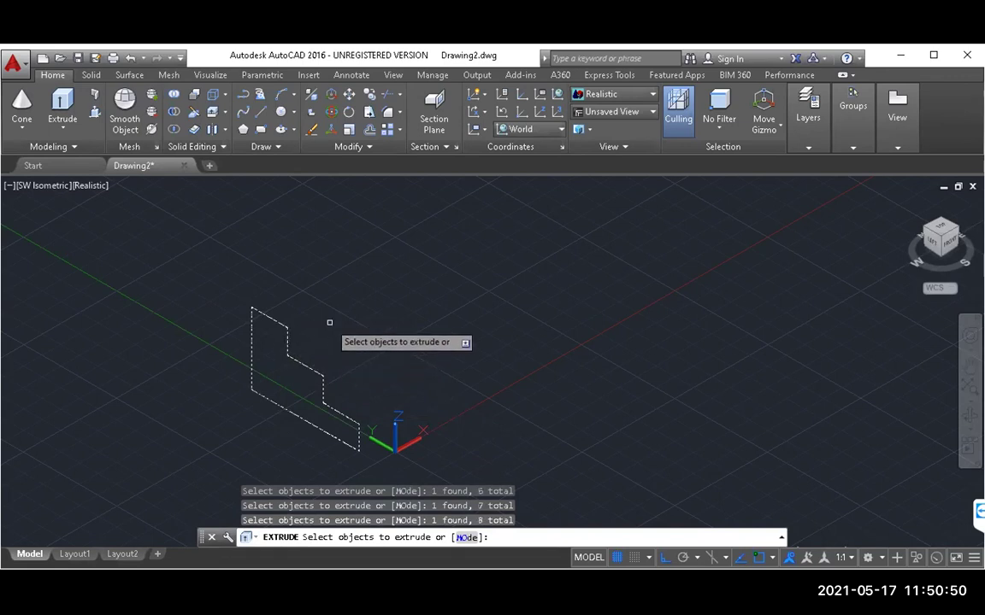
key(Return)
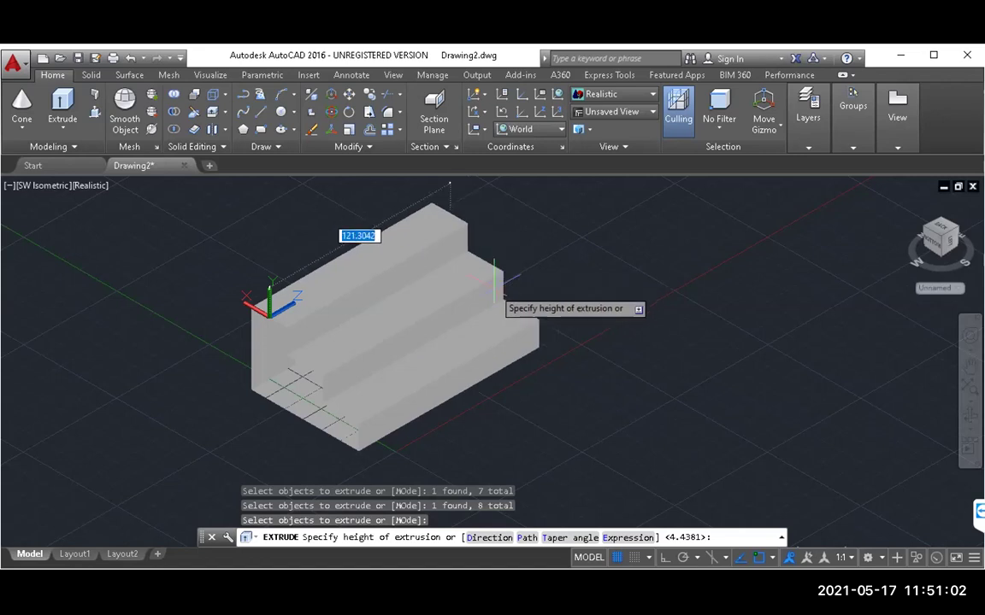
text(104)
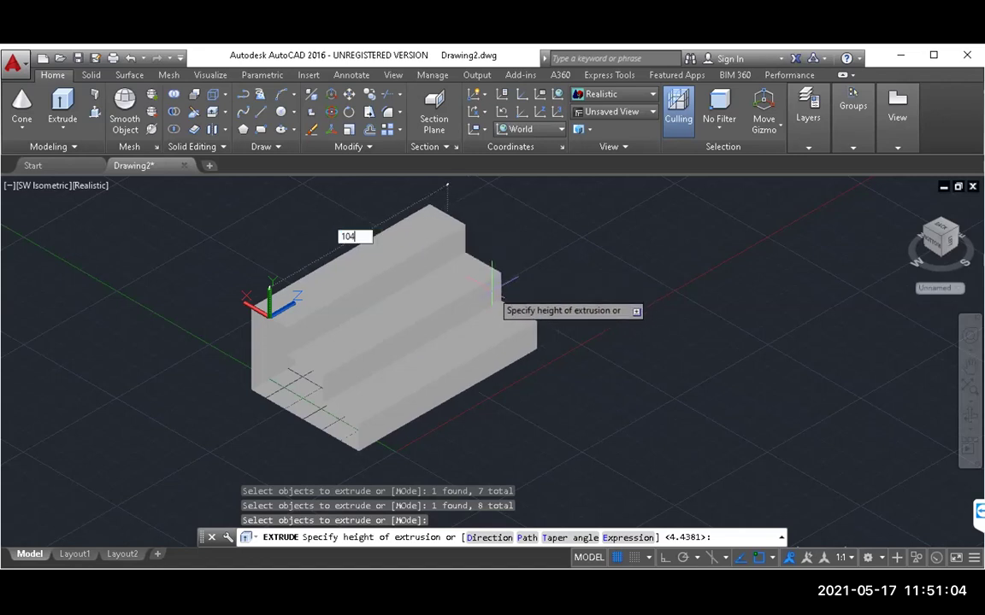
key(Return)
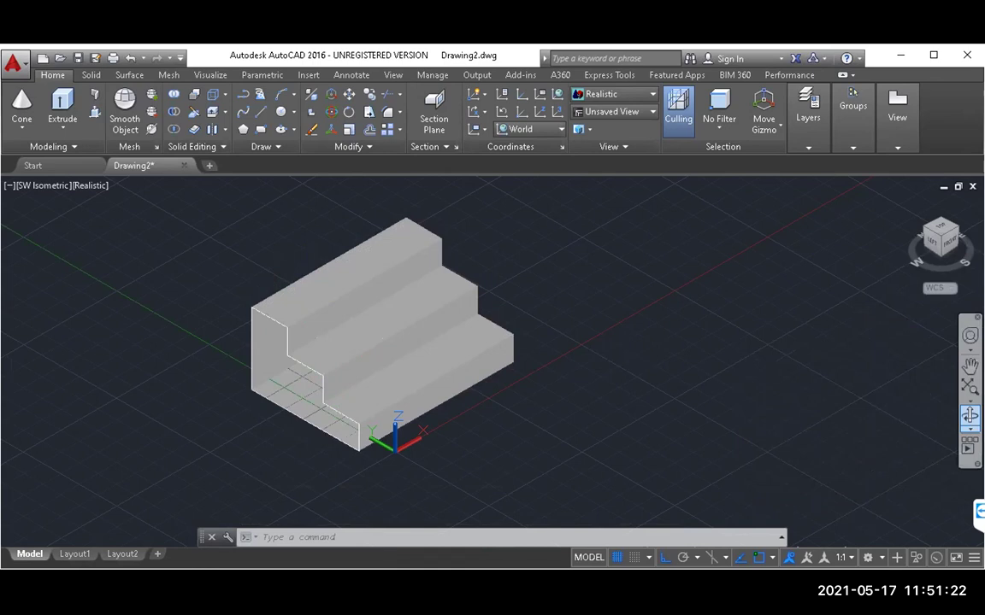
Erase the middle riser surface and the lowest tread surface of the extruded staircase
click(969, 416)
mouse_move(345, 391)
mouse_down()
mouse_move(372, 380)
mouse_move(423, 329)
mouse_move(293, 362)
mouse_move(325, 365)
mouse_move(329, 378)
mouse_up()
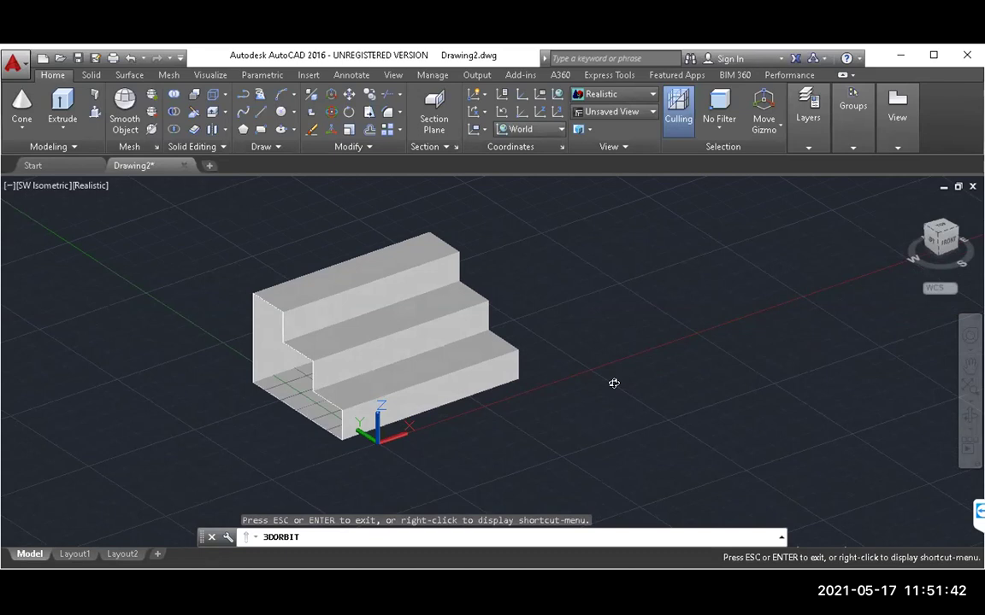
key(Escape)
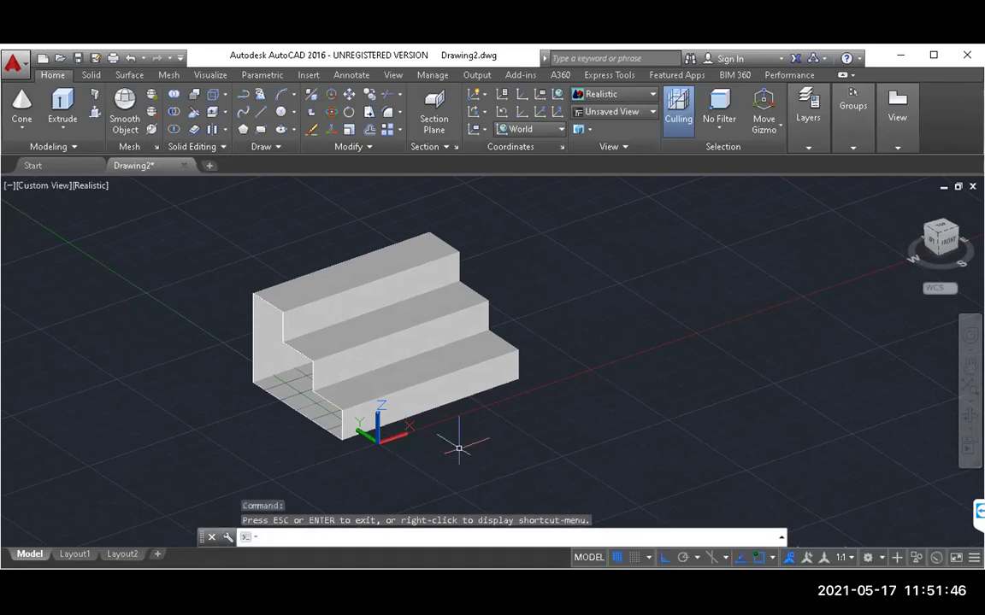
click(410, 338)
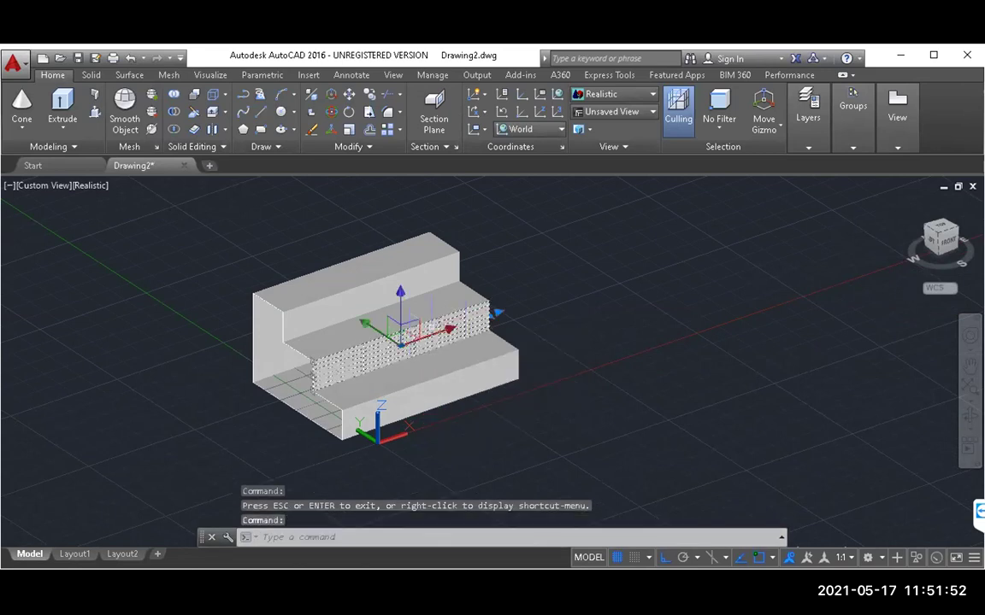
click(376, 384)
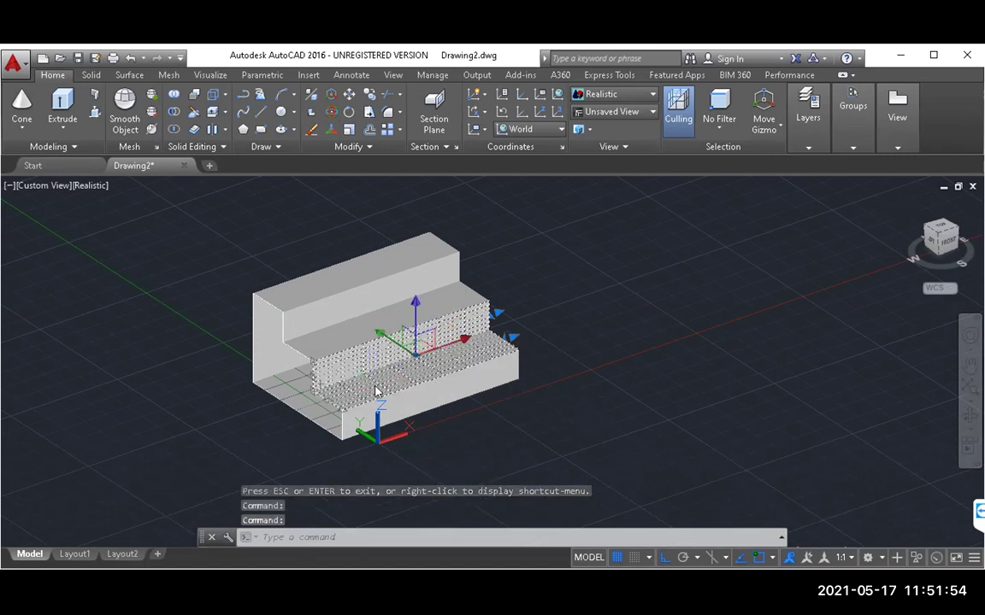
right_click(381, 388)
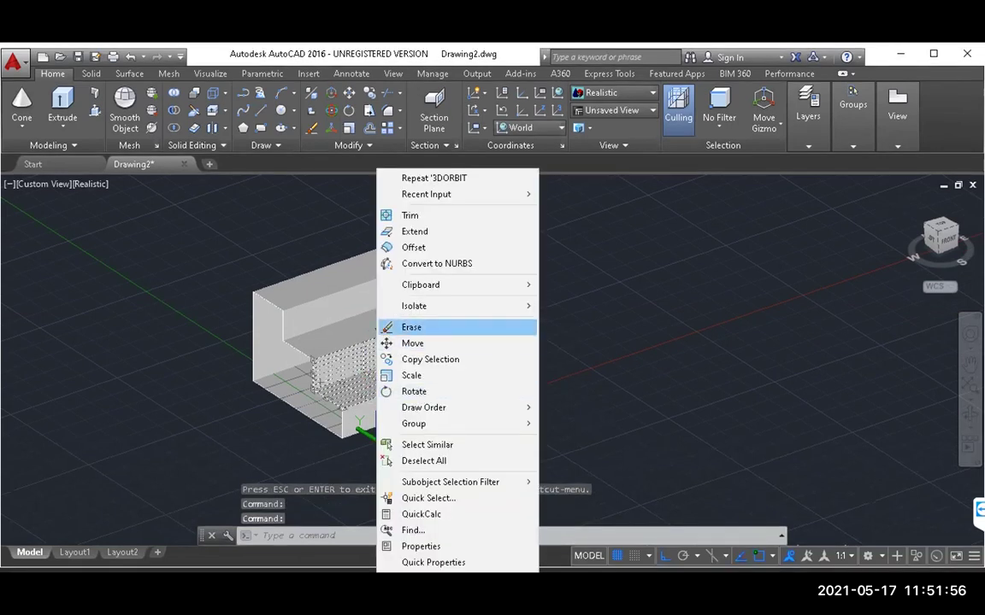
click(411, 327)
Erase the front riser, base, middle tread, upper riser and top tread surfaces, keeping the back wall surface
click(418, 376)
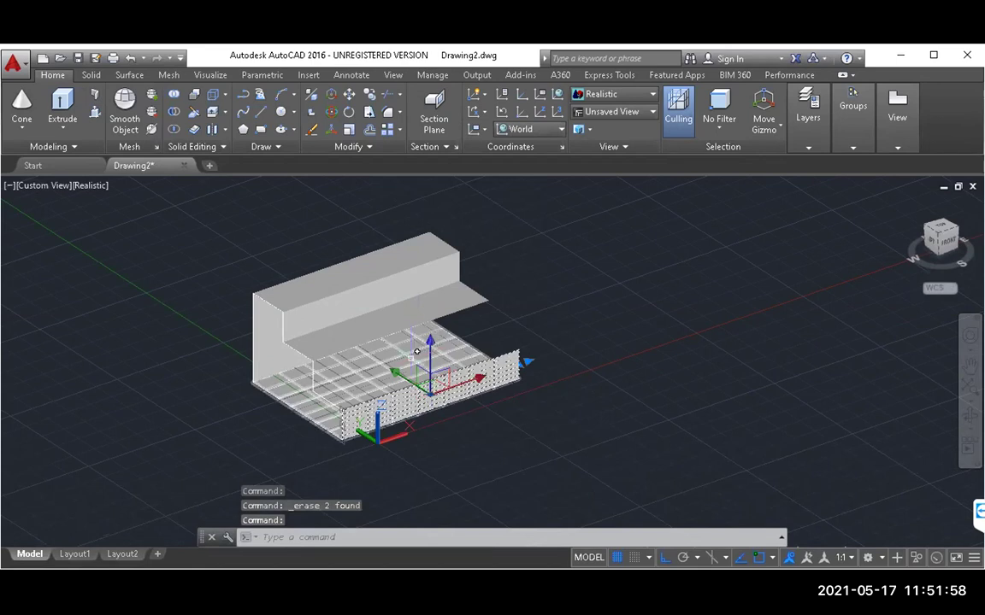
click(434, 294)
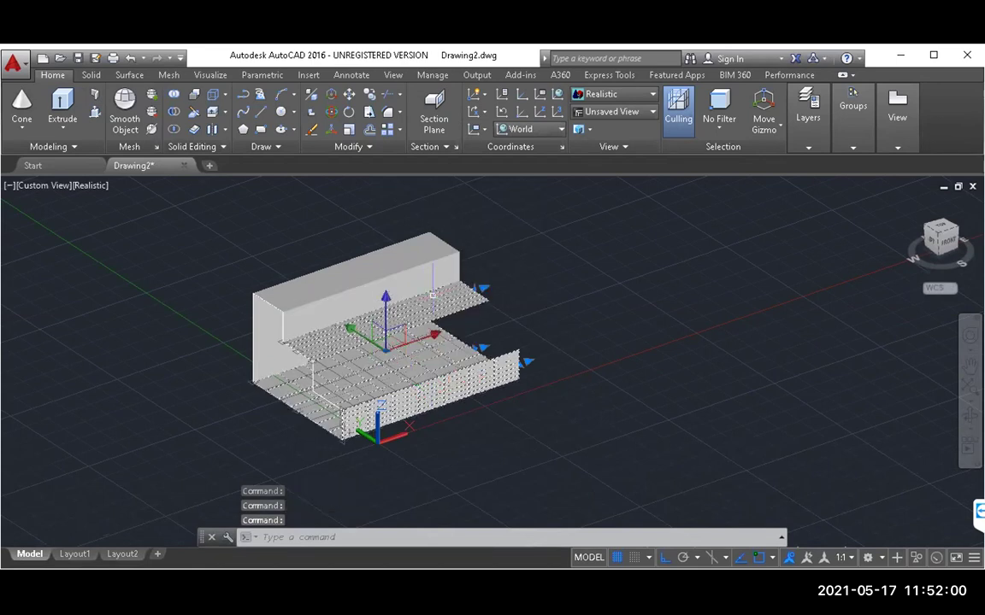
click(401, 279)
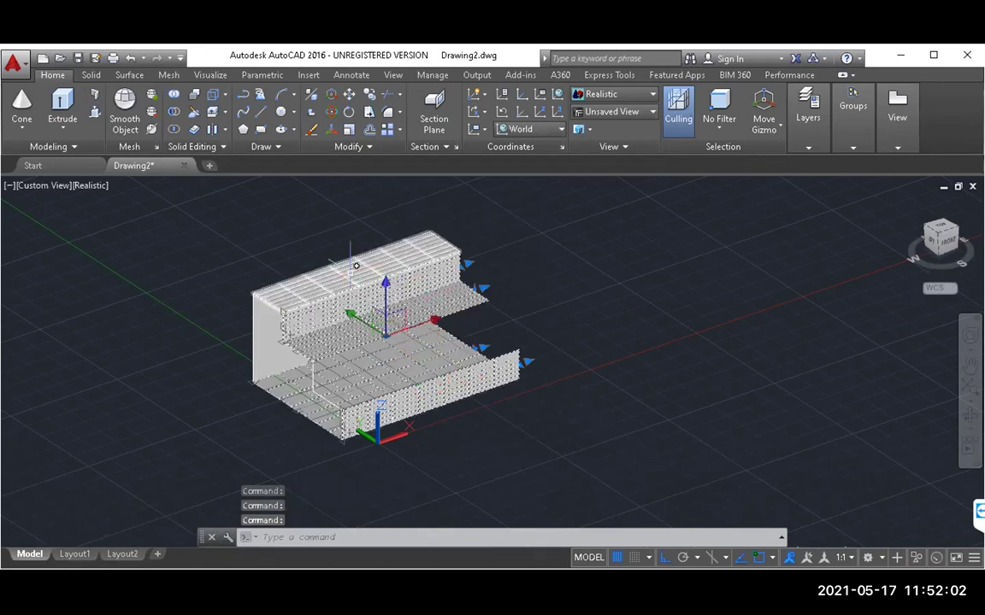
right_click(408, 254)
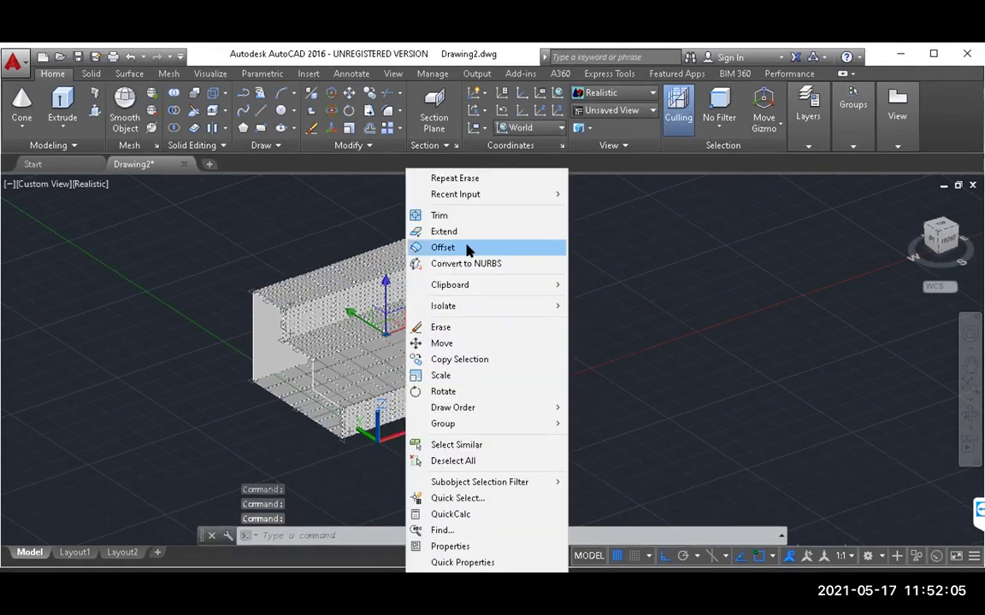
click(440, 327)
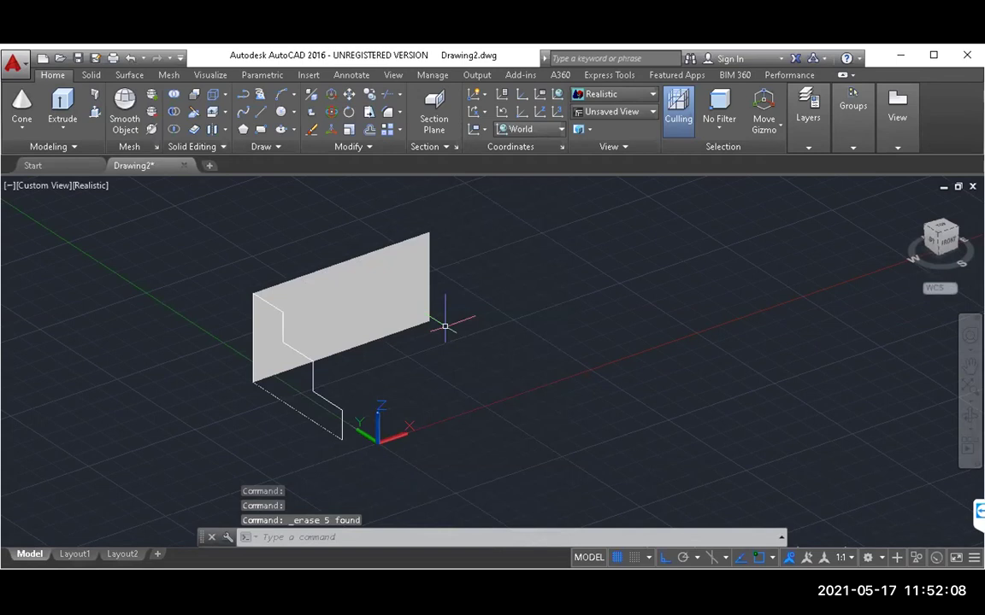
Erase the remaining back wall surface of the extruded staircase, keeping the stair profile lines
click(393, 303)
right_click(386, 306)
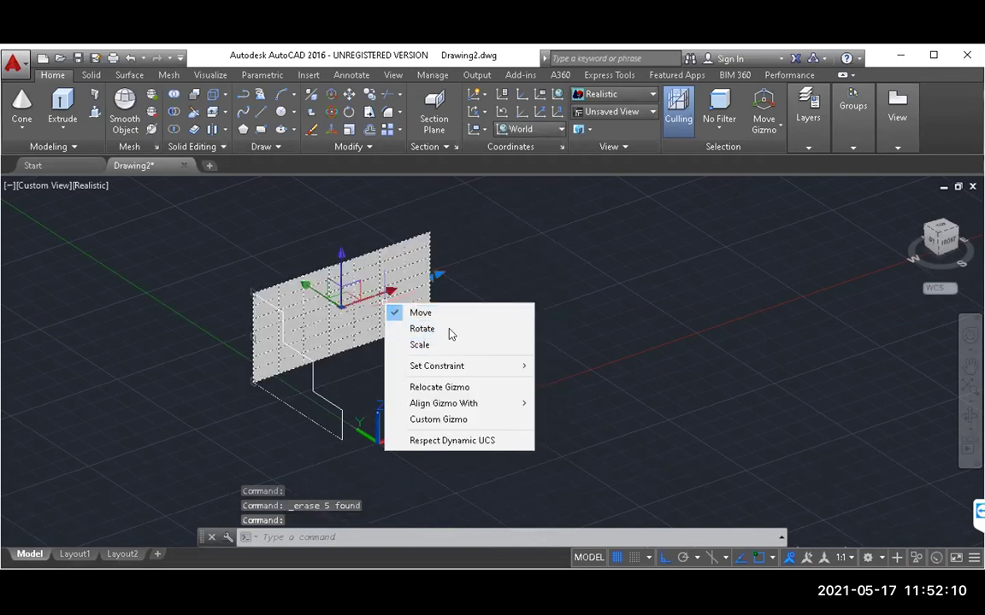
click(472, 274)
click(405, 317)
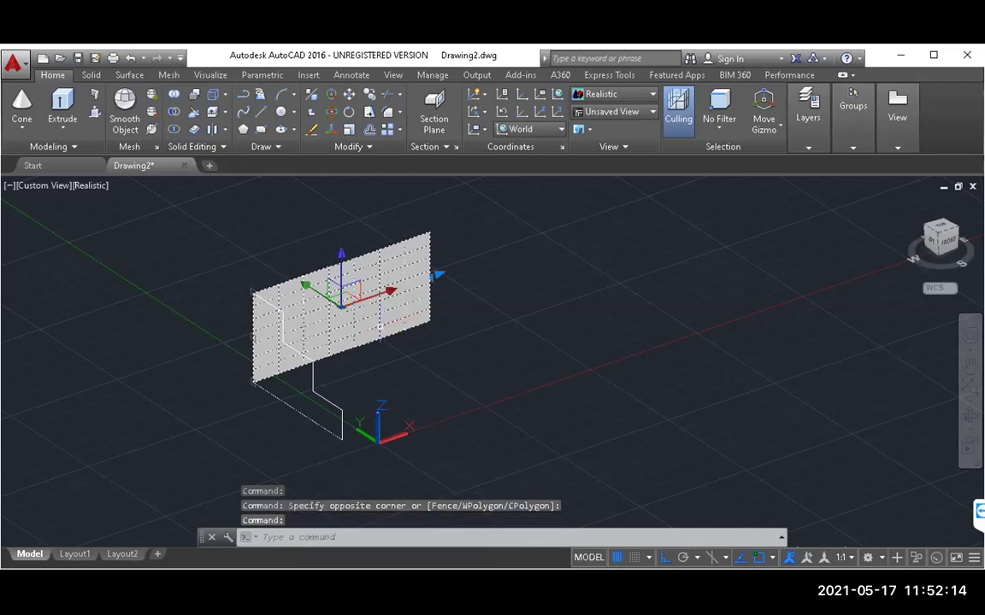
right_click(381, 332)
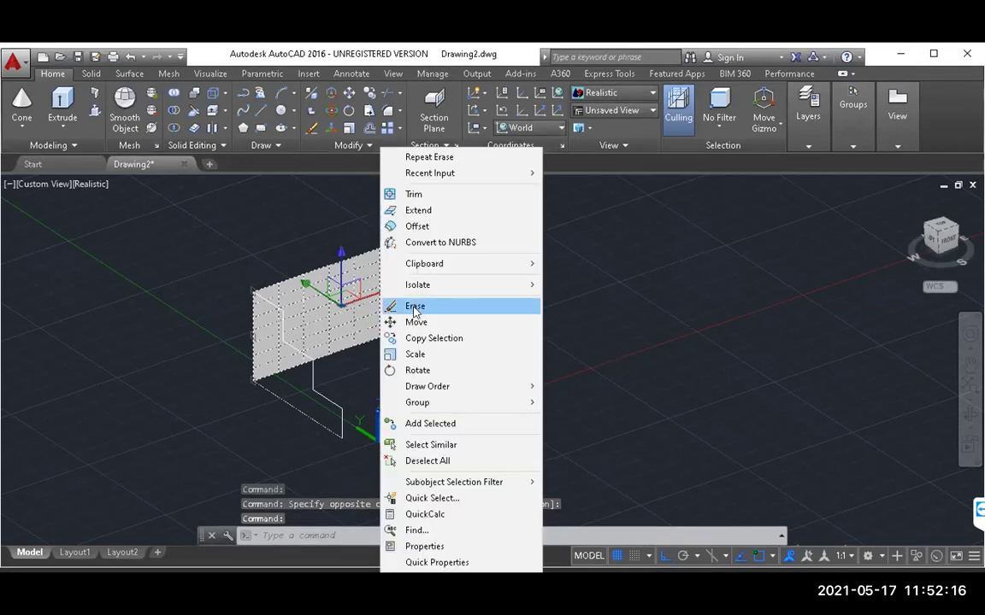
click(415, 306)
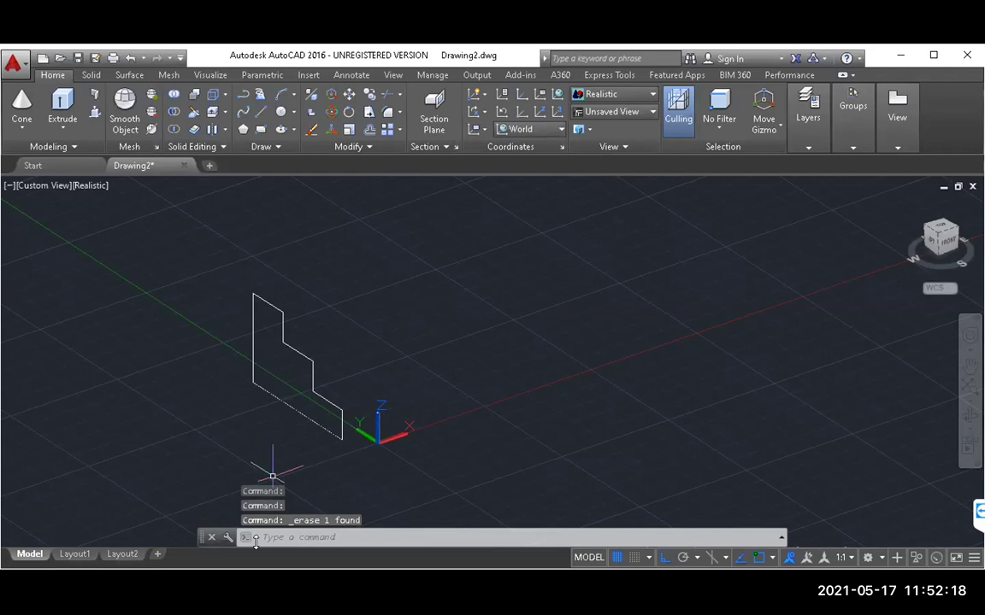
Convert all eight lines of the closed stair profile into a single region with the Region command
click(268, 537)
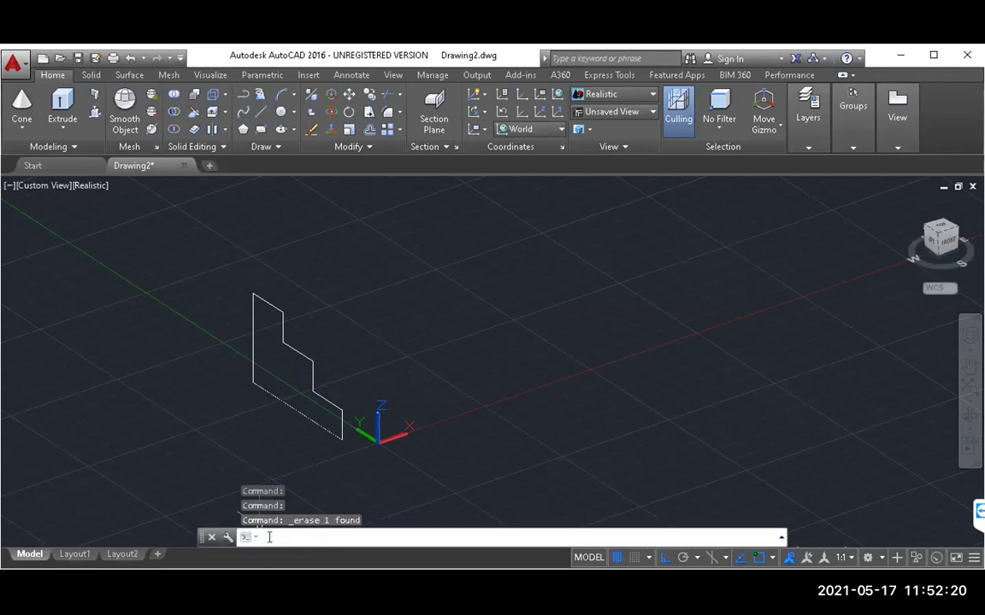
text(region)
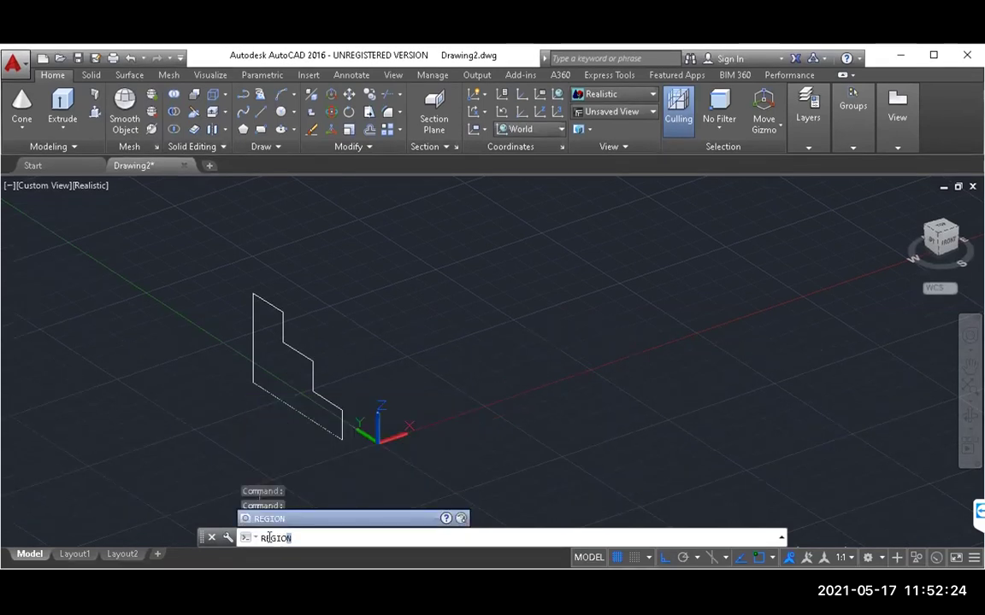
key(Return)
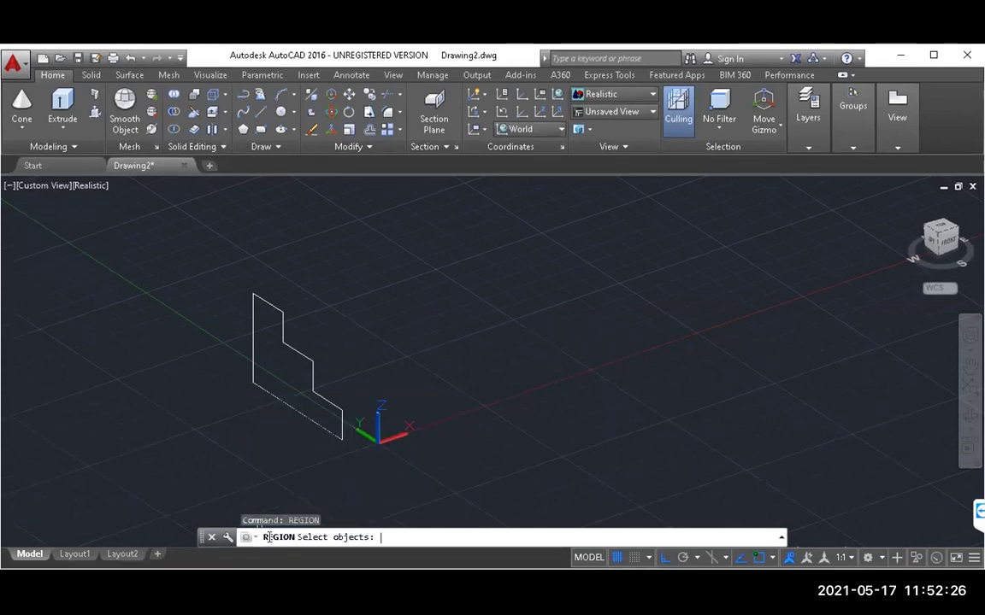
click(273, 393)
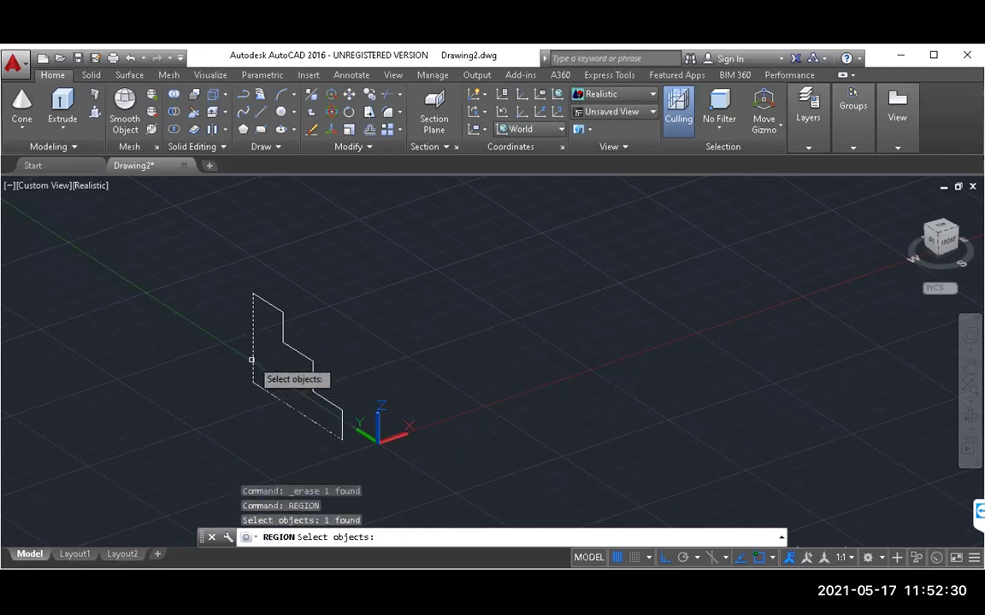
click(257, 364)
click(260, 296)
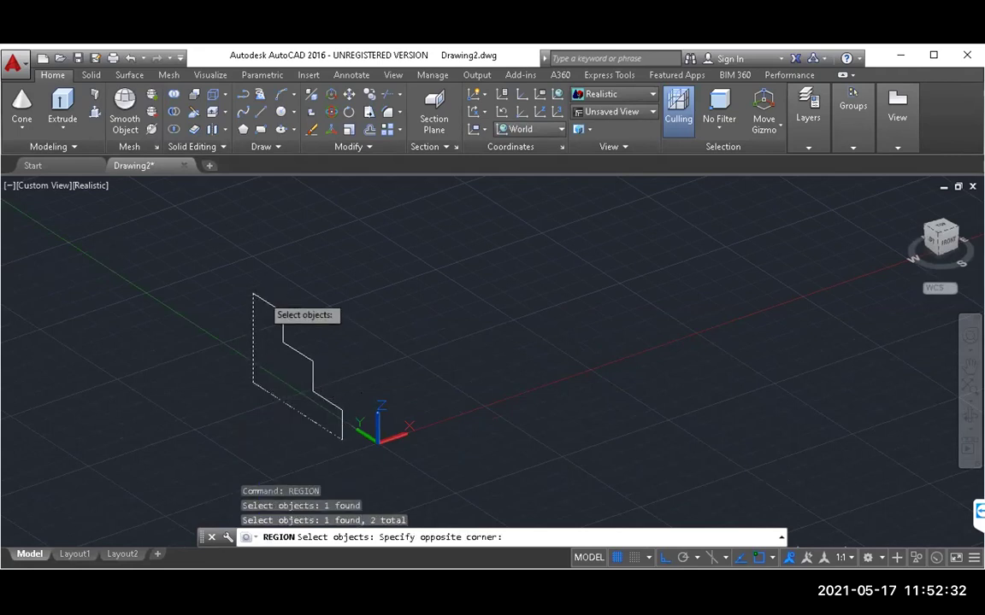
click(265, 298)
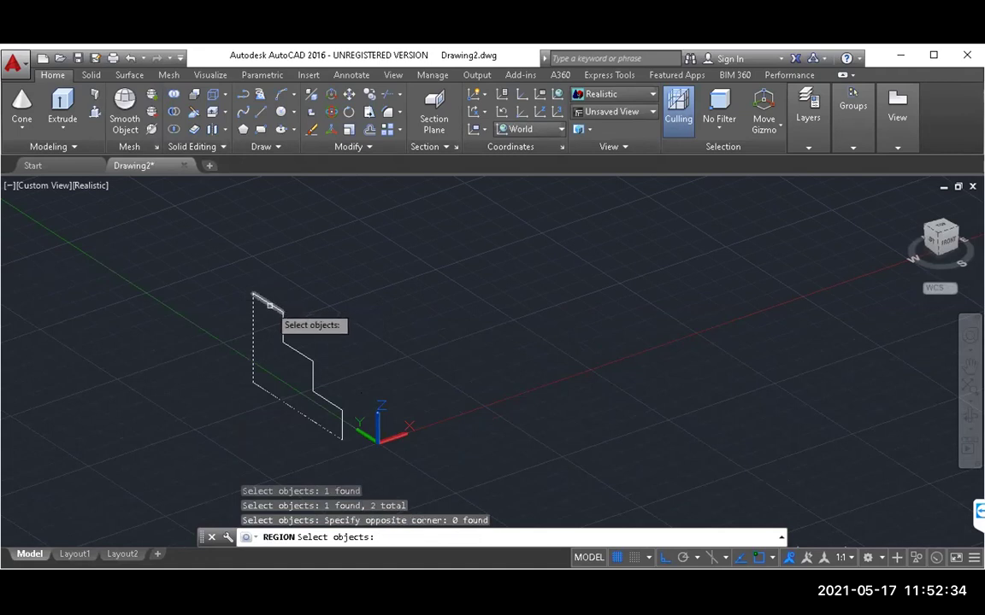
click(269, 304)
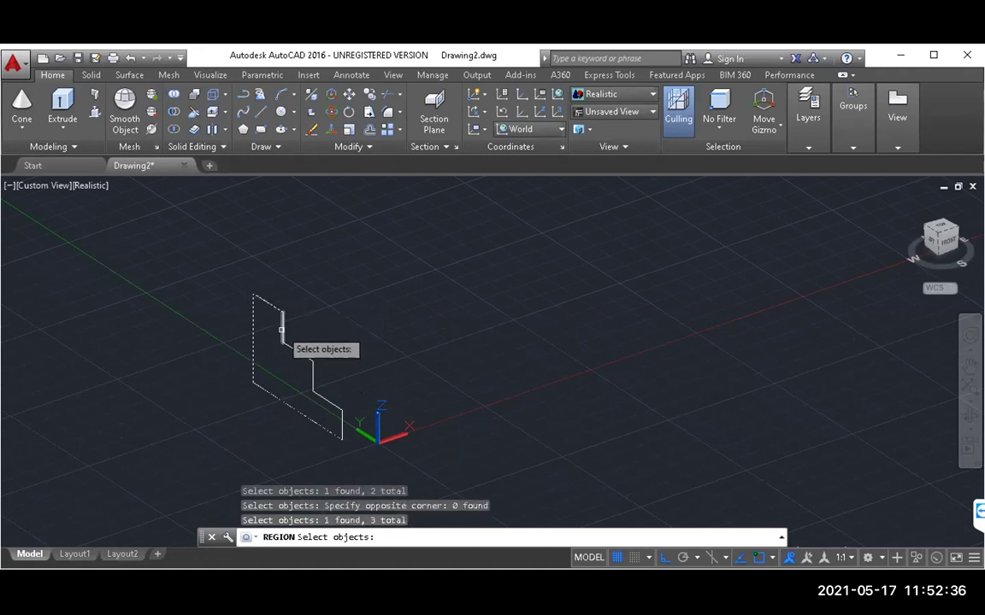
click(283, 327)
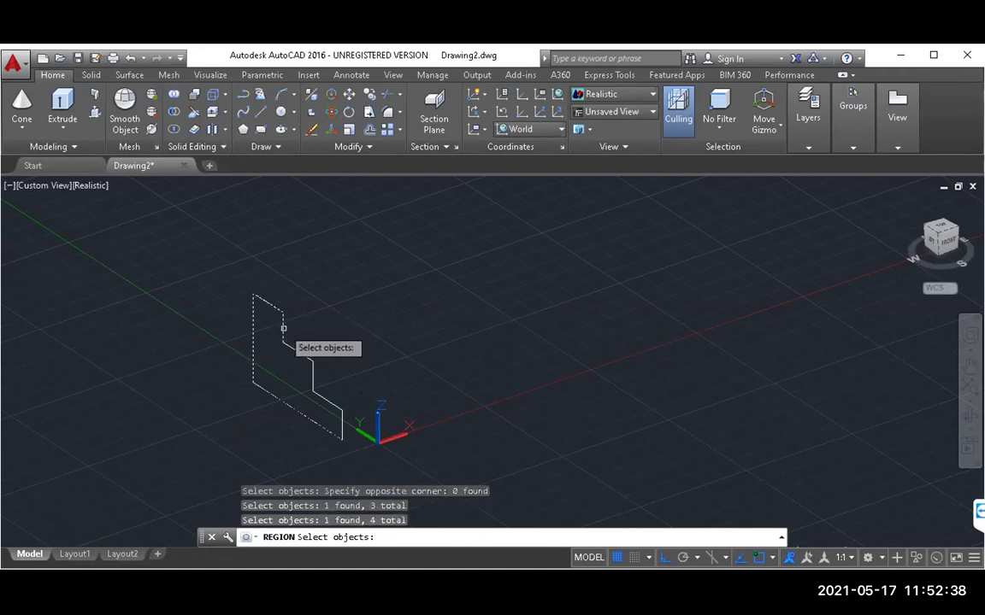
click(296, 352)
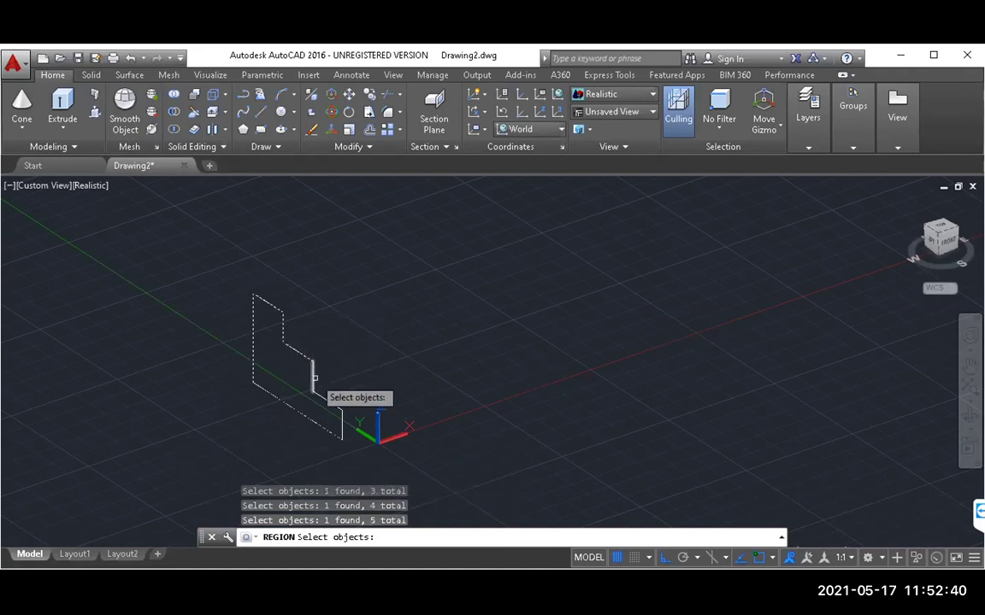
click(312, 376)
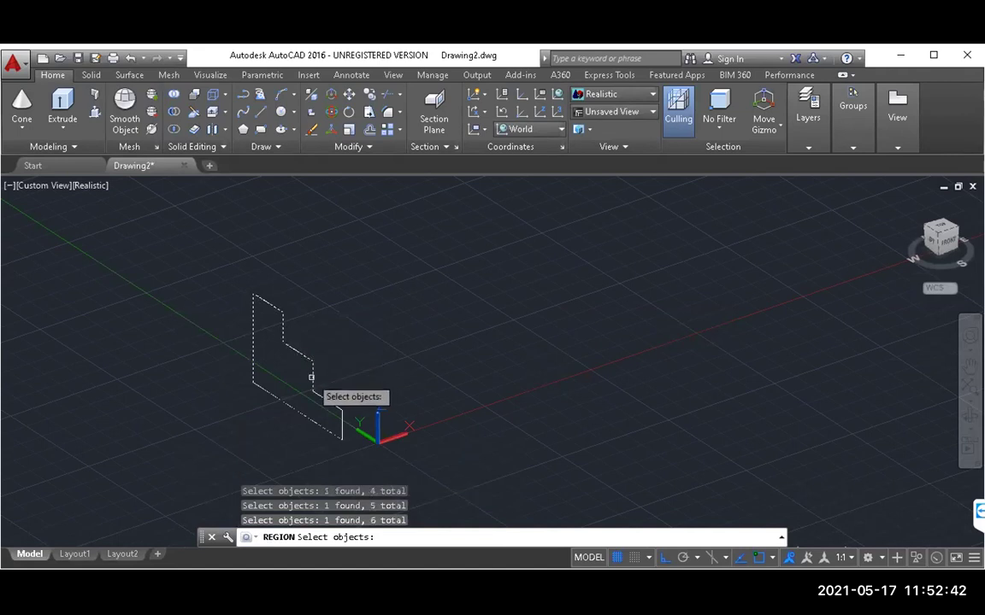
click(323, 398)
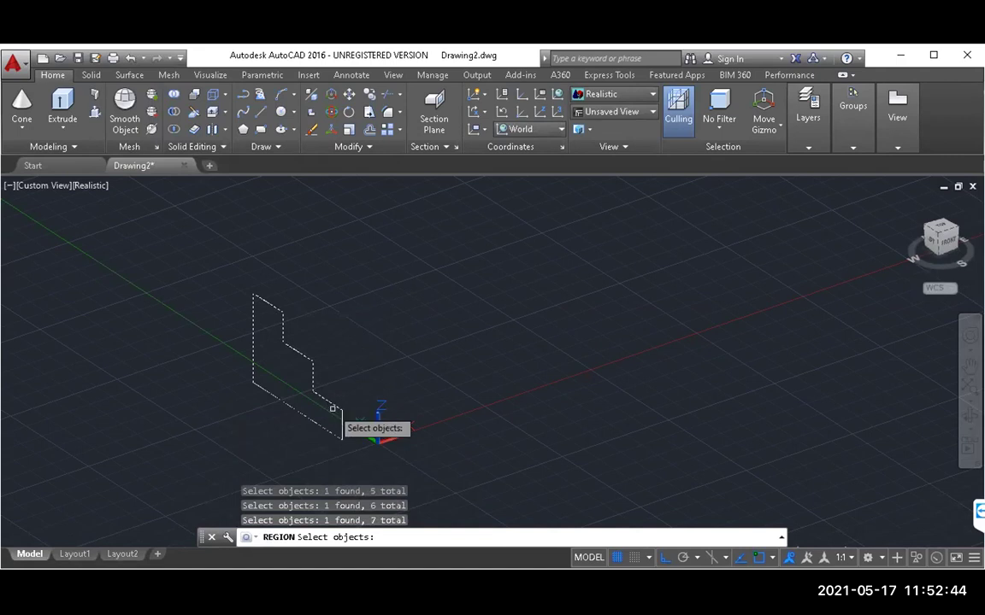
click(341, 423)
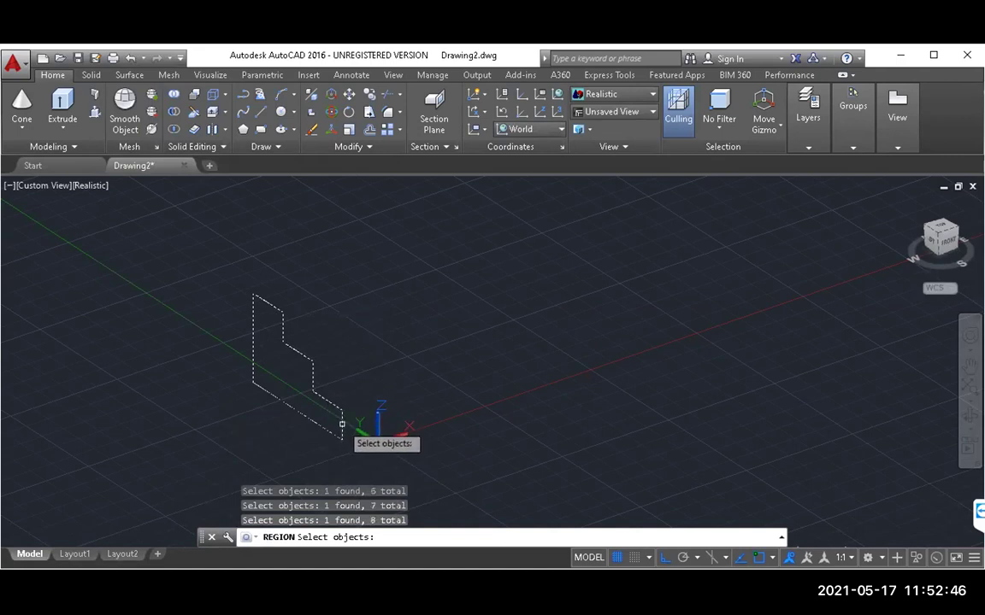
key(Return)
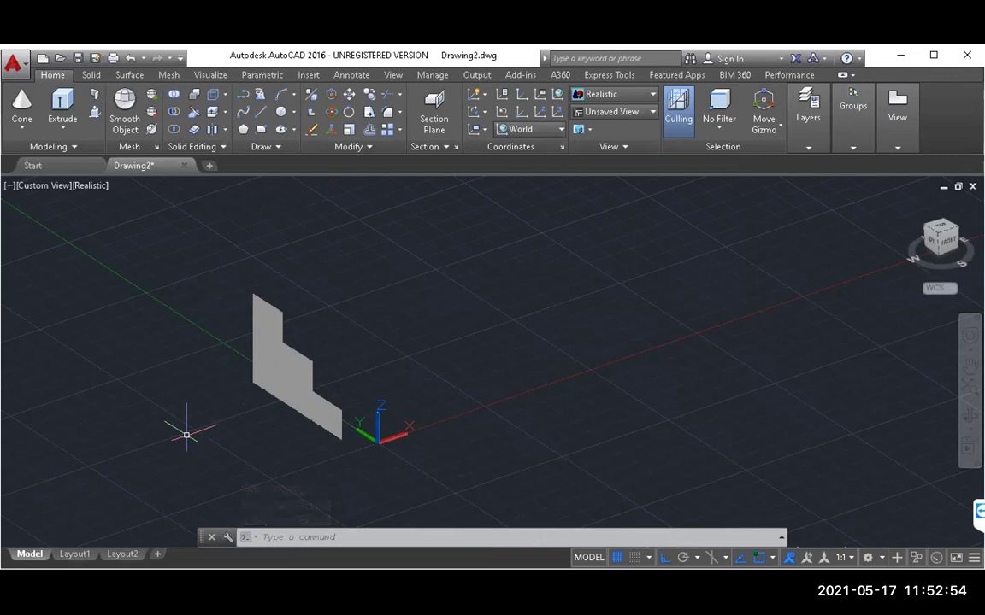
Extrude the stair profile region as a solid to a height of 104 units
click(62, 103)
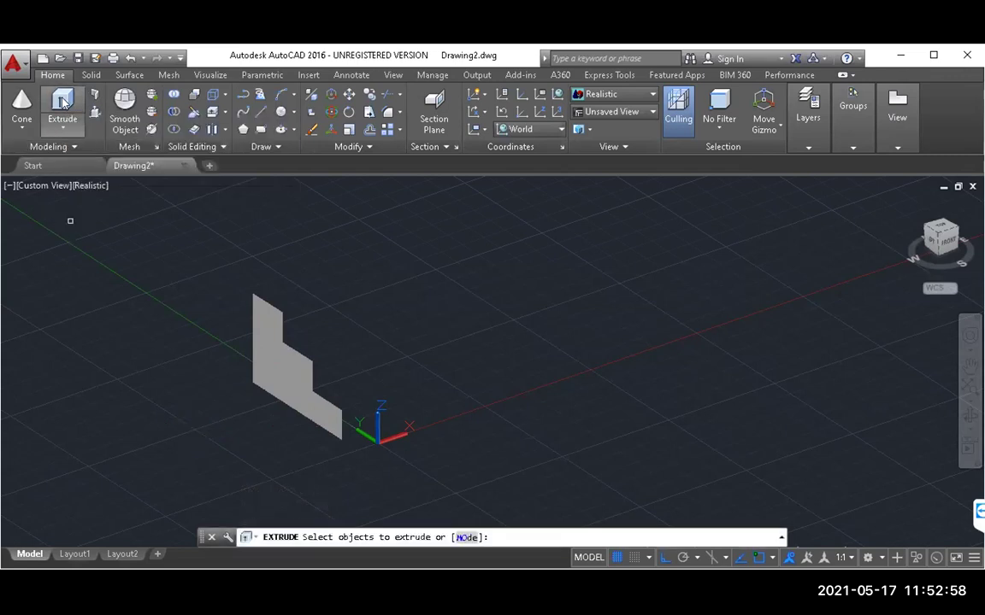
click(274, 346)
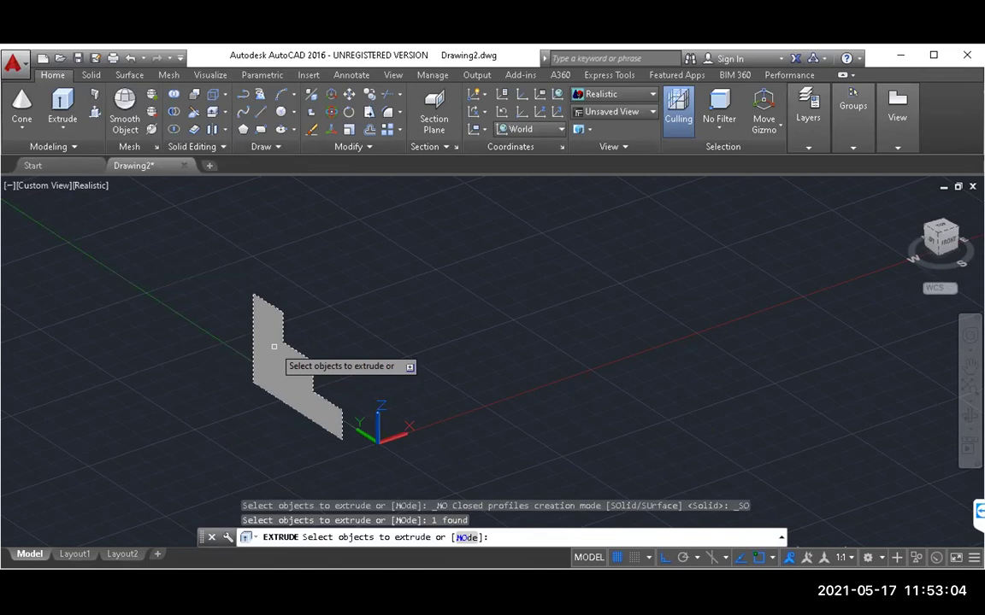
key(Return)
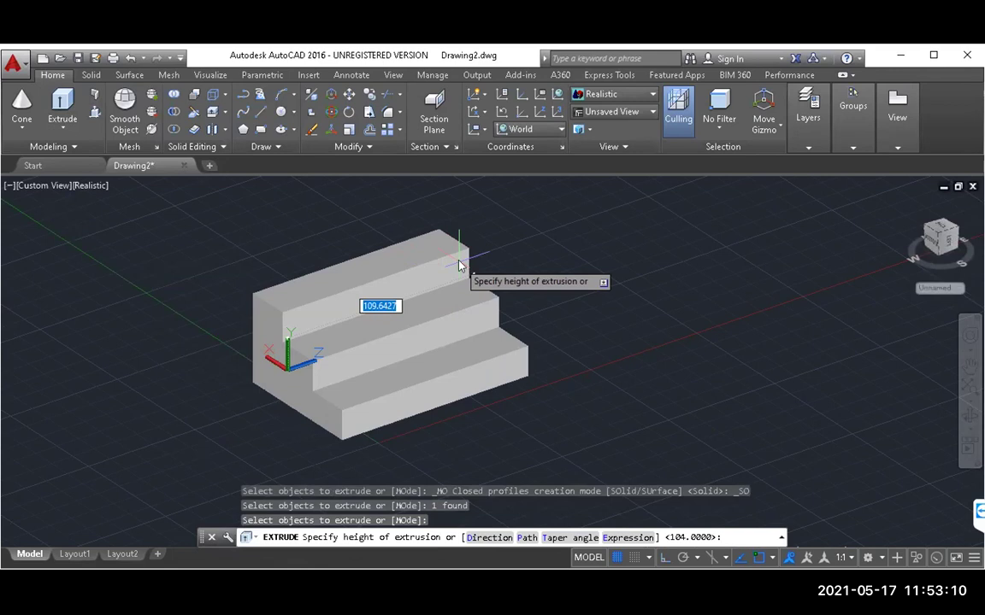
text(104)
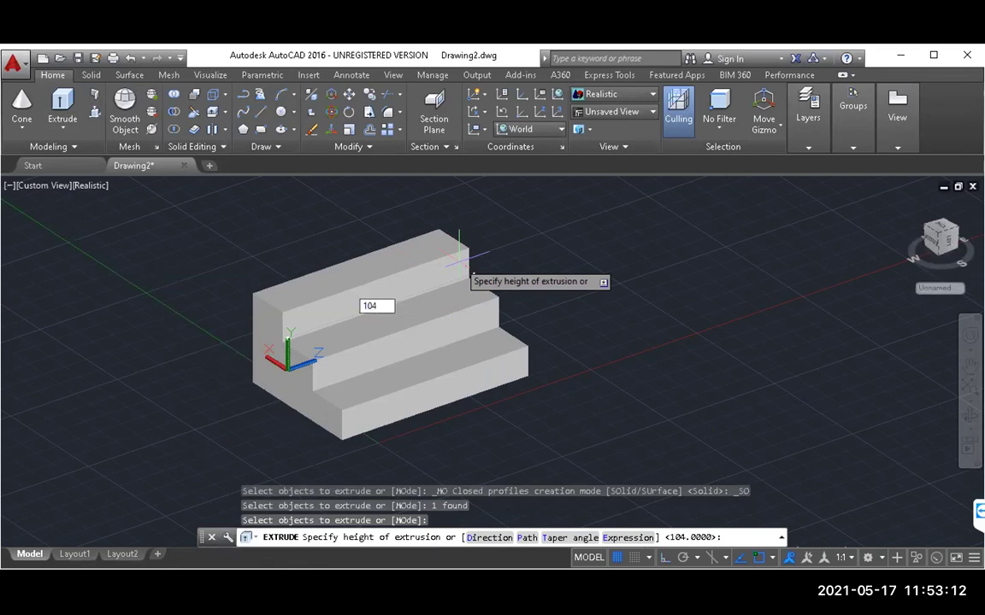
key(Return)
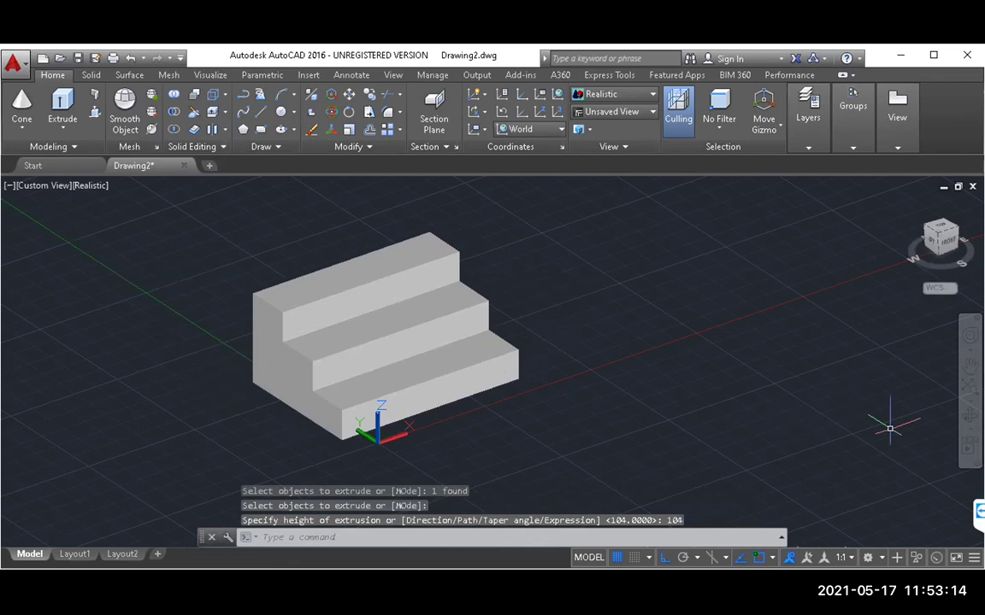
Draw a single 72-unit polyline segment parallel to the Y axis on the ground plane, beside the front of the staircase
click(969, 416)
mouse_move(267, 426)
mouse_down()
mouse_move(319, 424)
mouse_move(358, 404)
mouse_move(353, 385)
mouse_move(270, 391)
mouse_move(274, 442)
mouse_up()
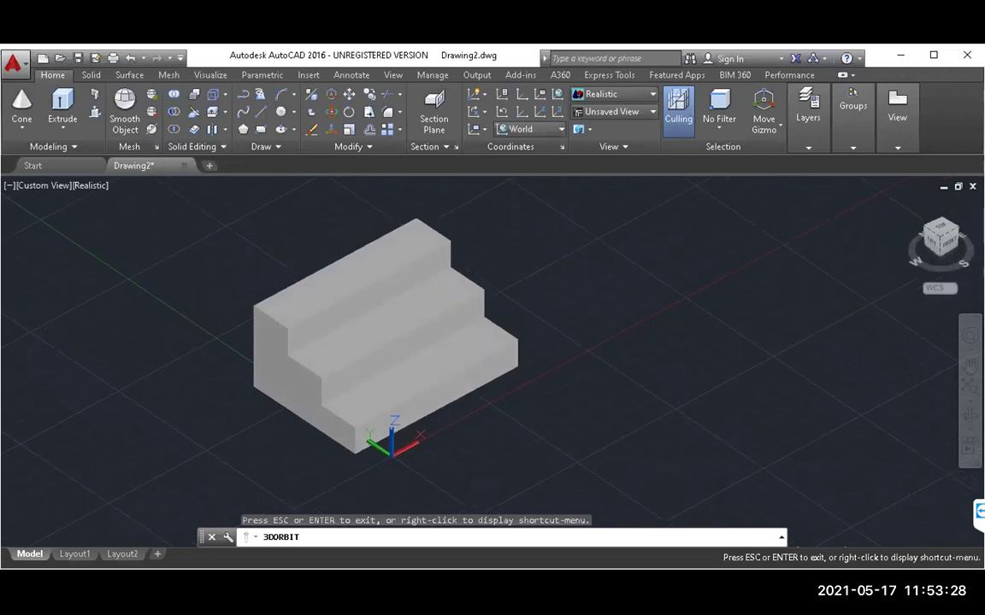
key(Escape)
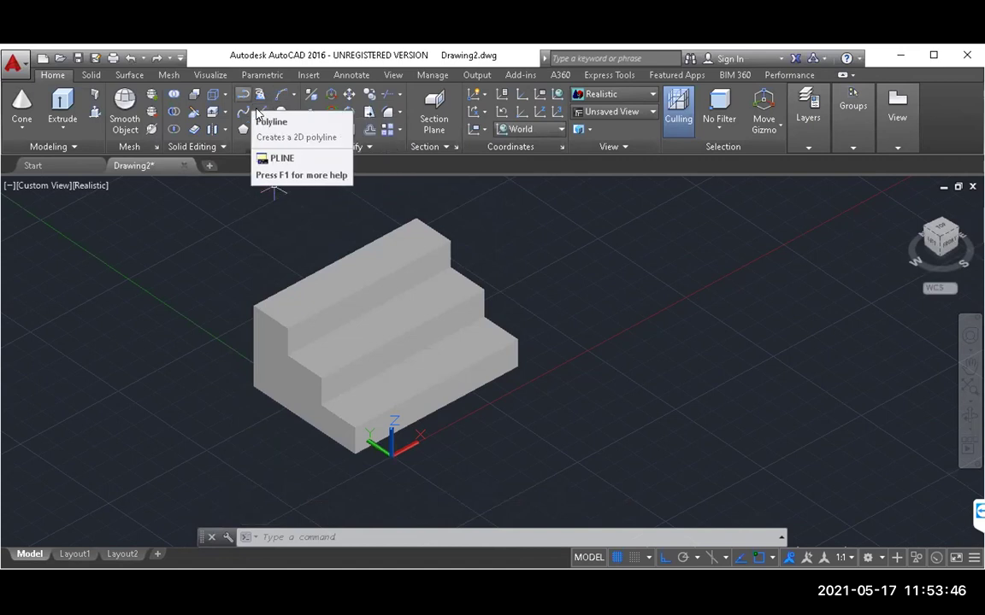
click(257, 113)
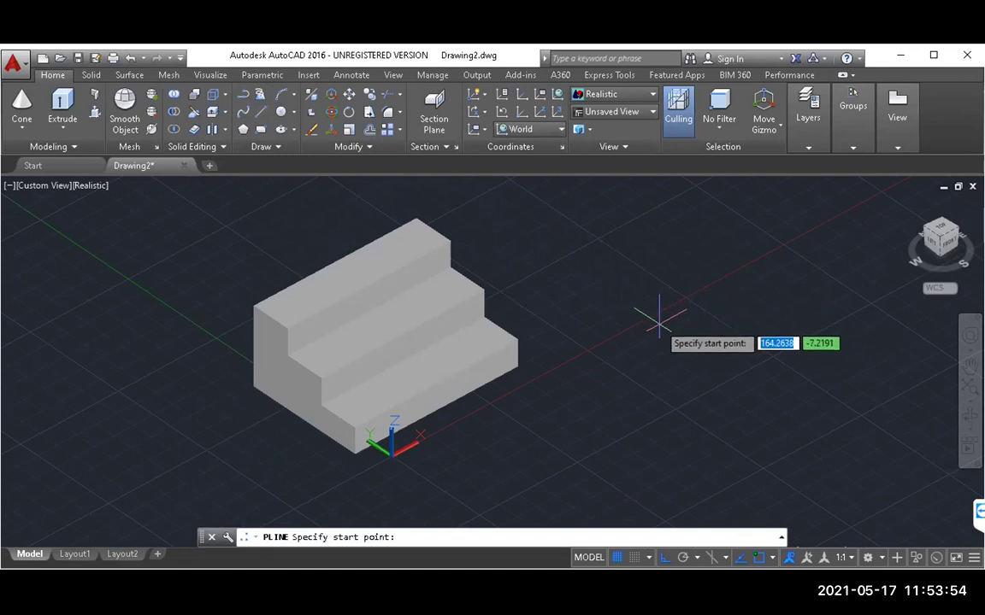
click(709, 400)
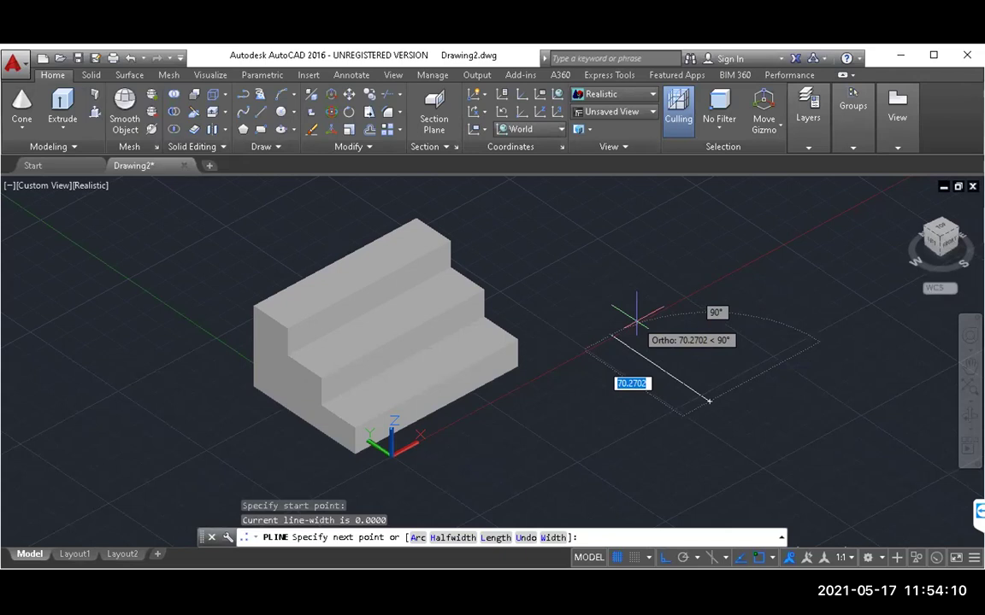
text(72)
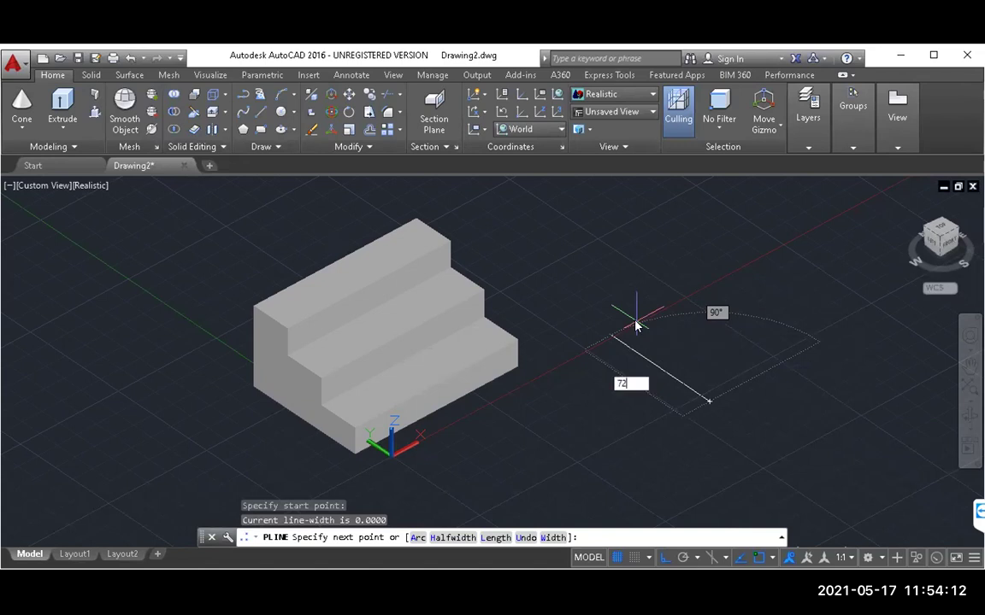
key(Return)
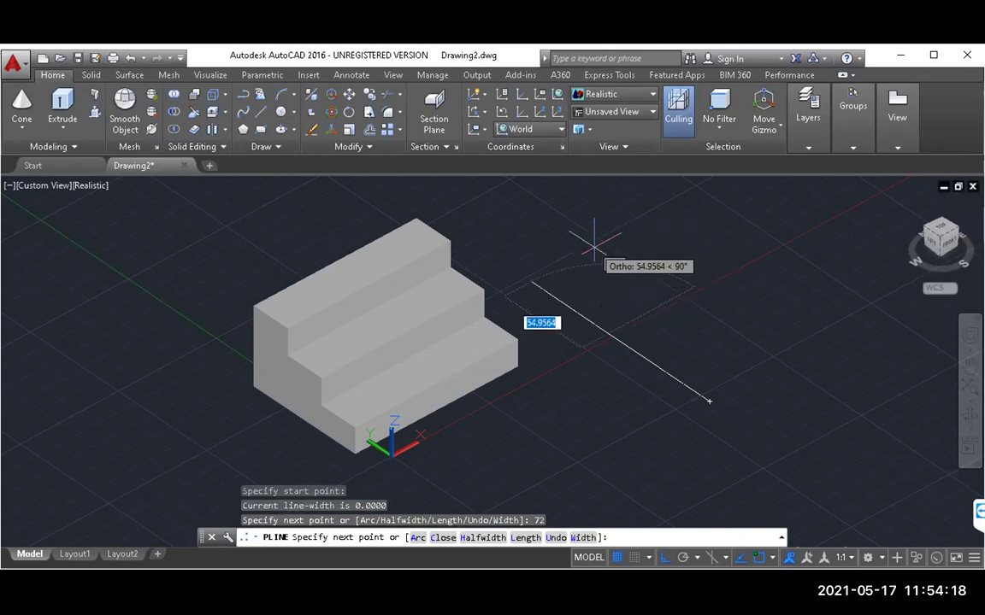
key(Escape)
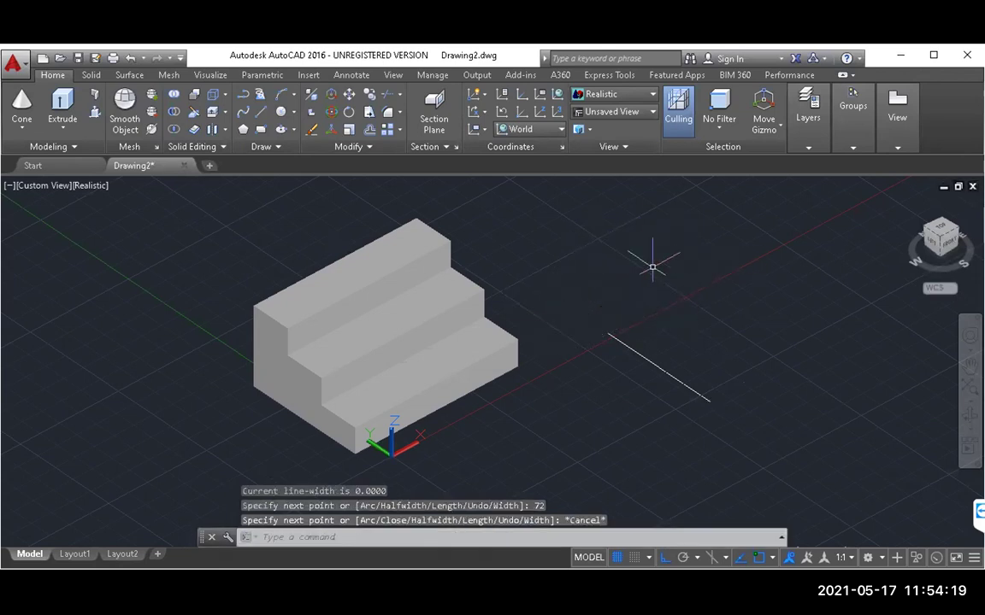
Draw a stepped polyline from the 72-unit line's near end, starting about 79 units along X and stepping back to its far end
click(255, 114)
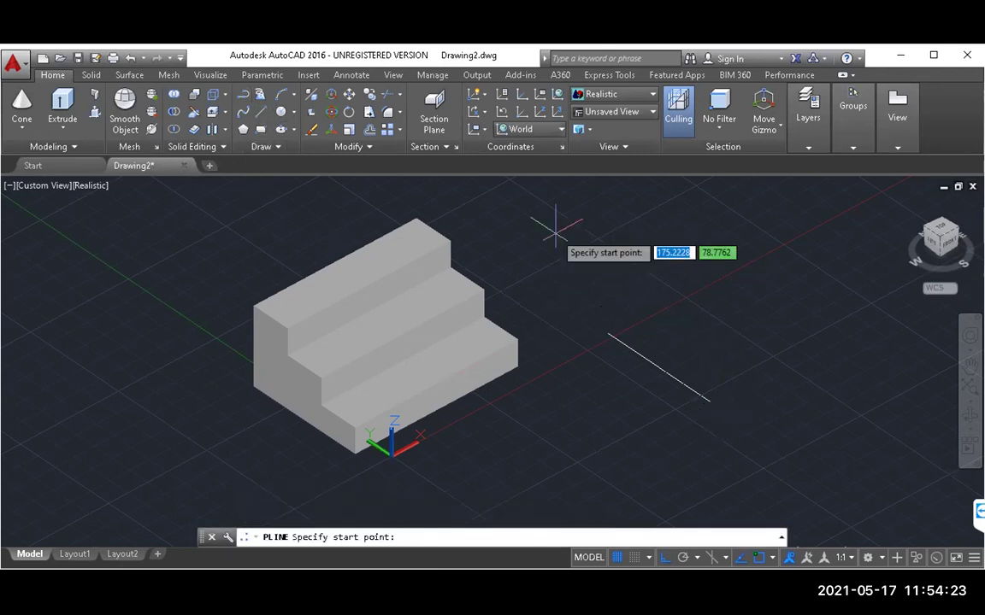
click(708, 399)
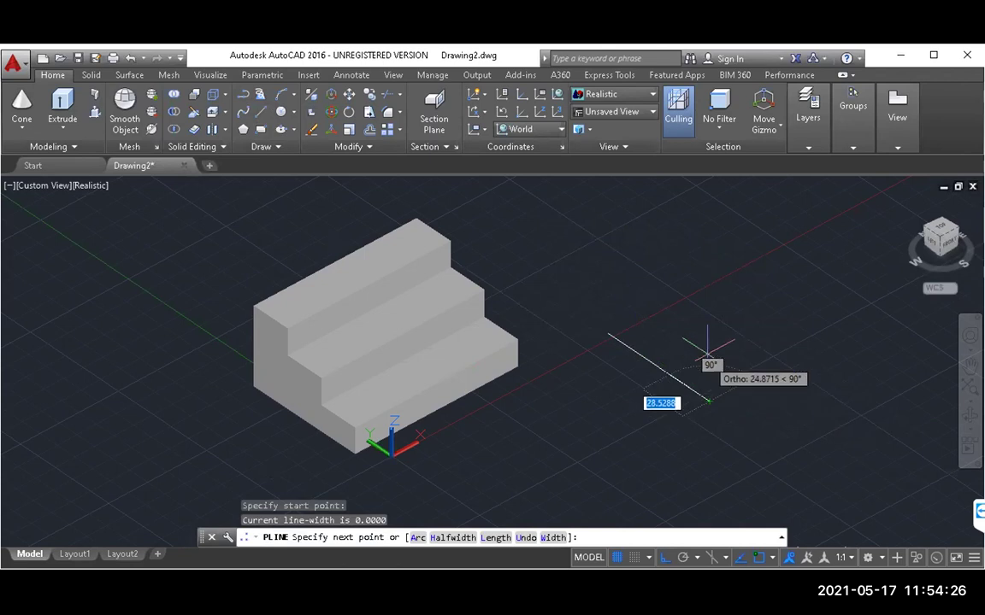
click(661, 558)
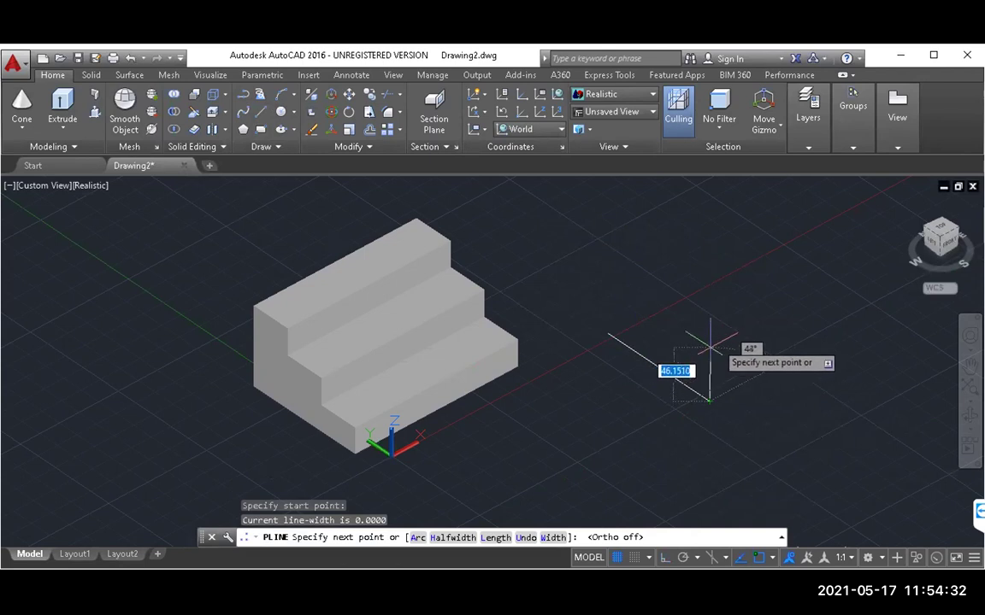
click(664, 558)
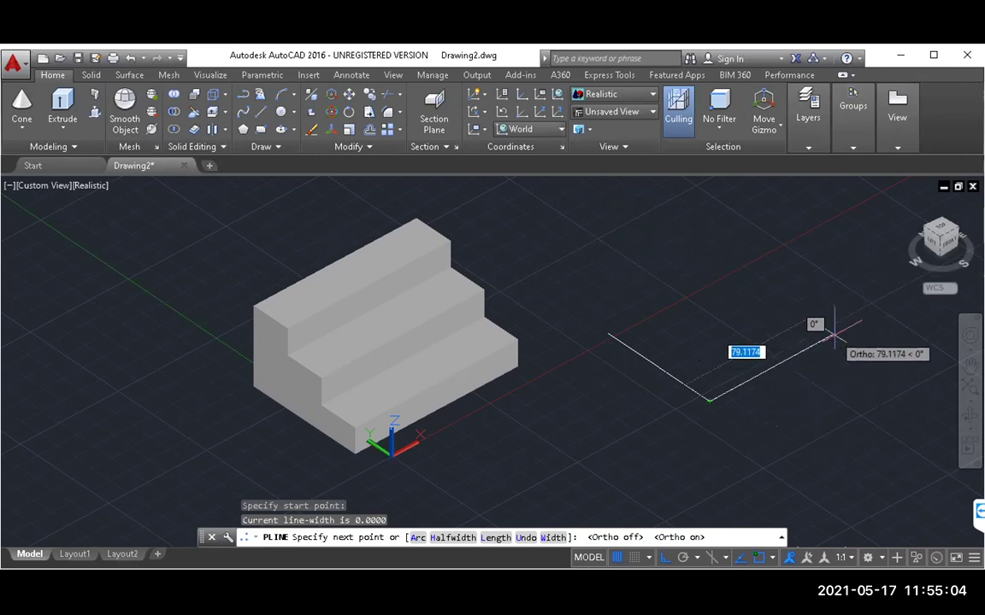
click(834, 336)
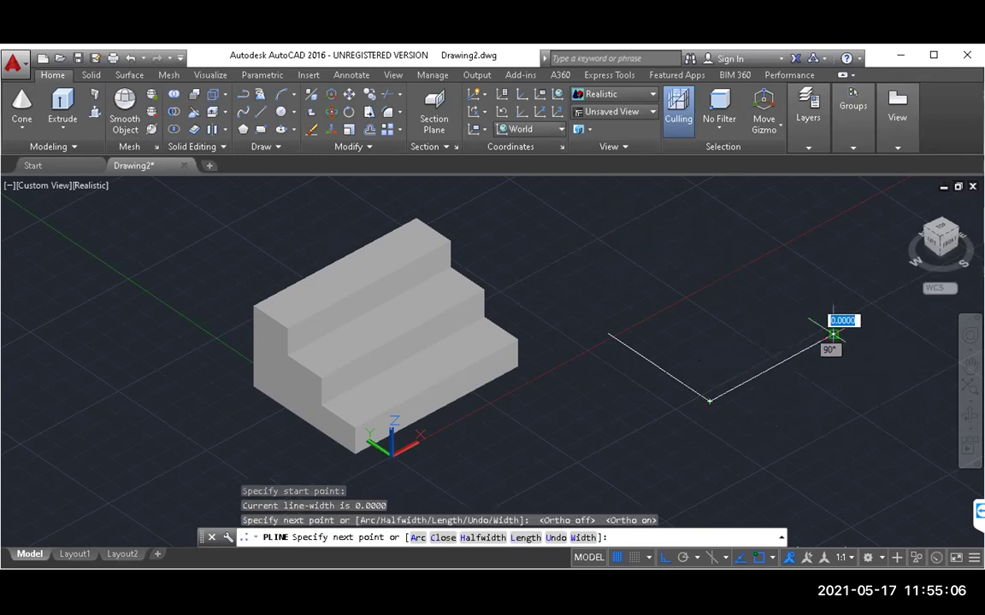
click(800, 308)
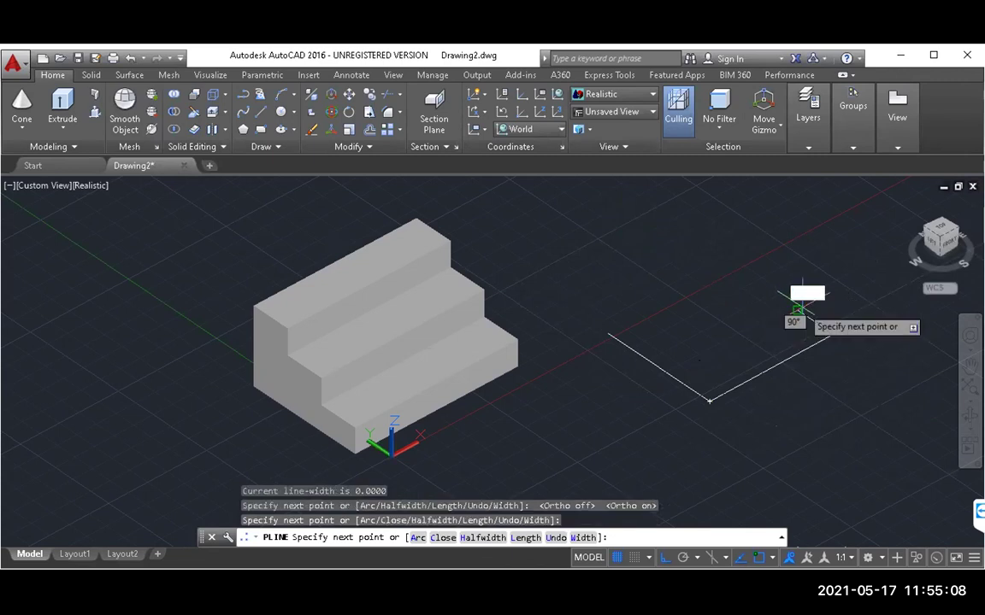
click(759, 328)
click(723, 311)
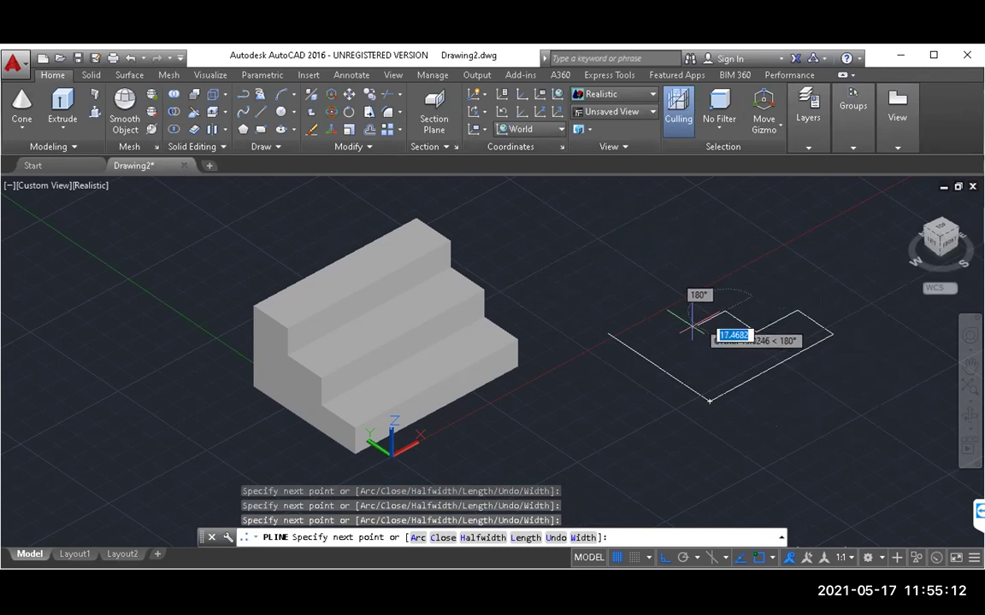
click(683, 332)
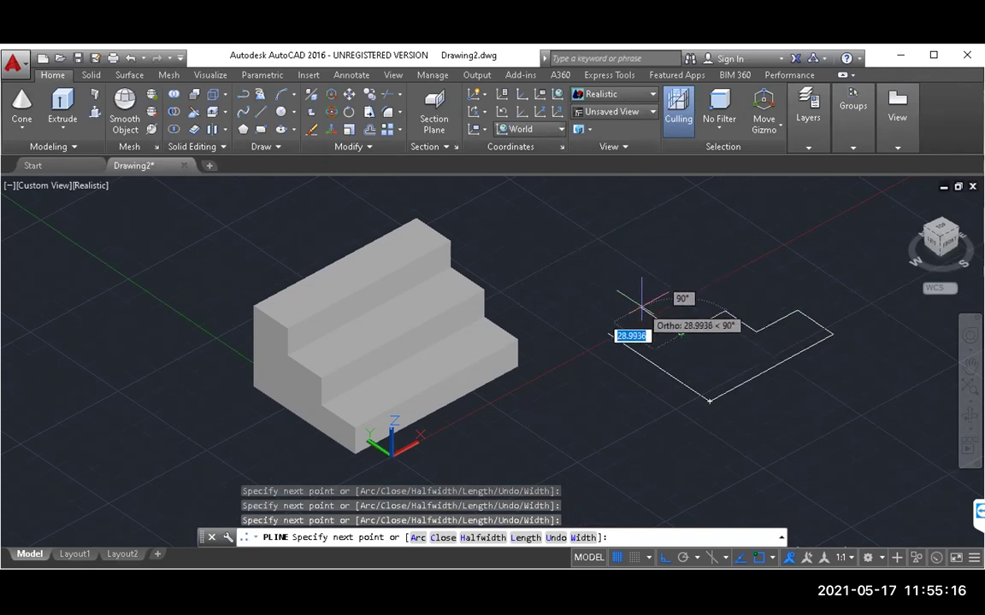
click(638, 302)
click(600, 330)
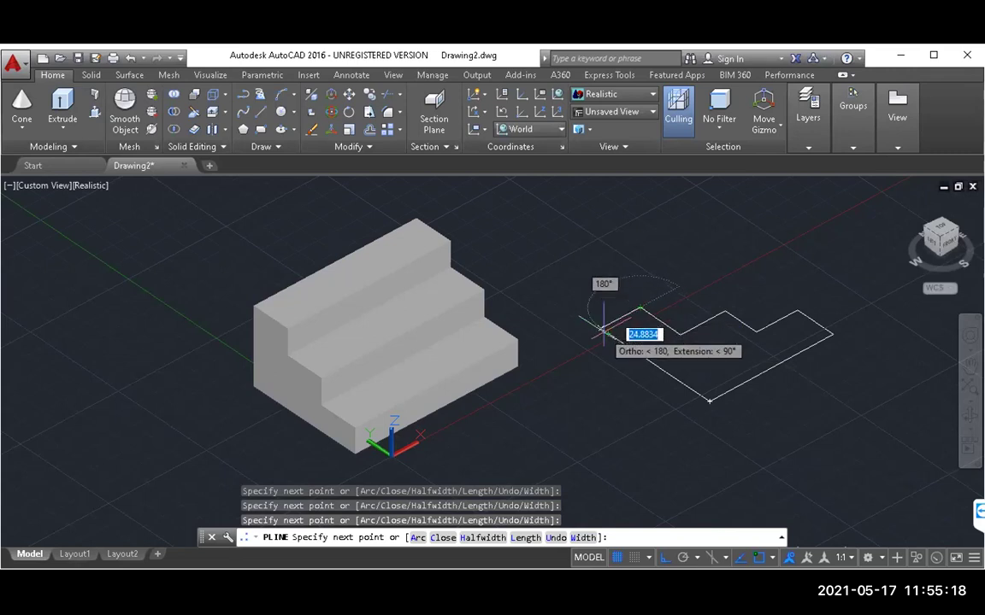
key(Escape)
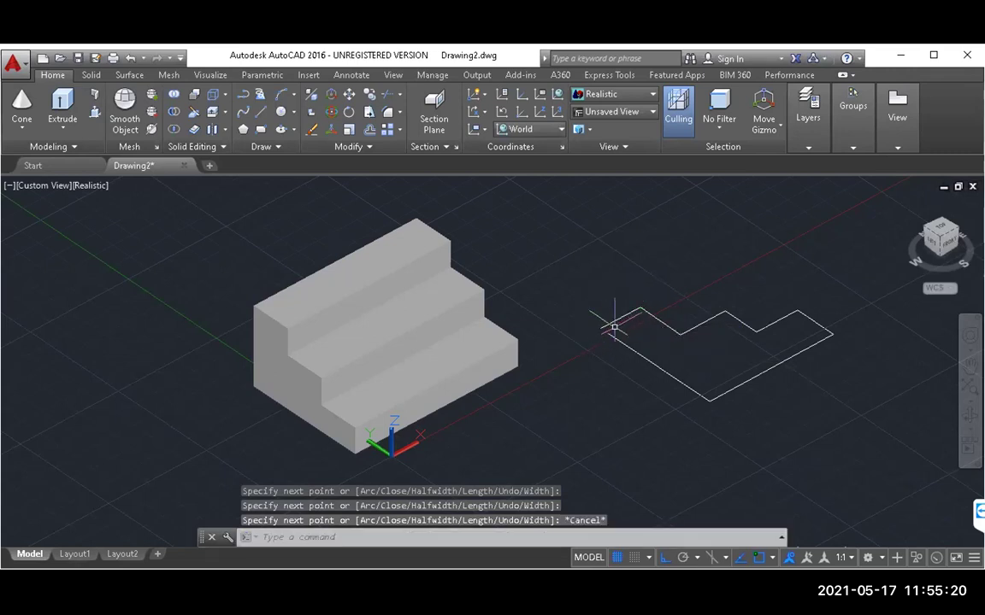
Stretch the far end of the 72-unit line to meet the open end of the stepped polyline
click(614, 336)
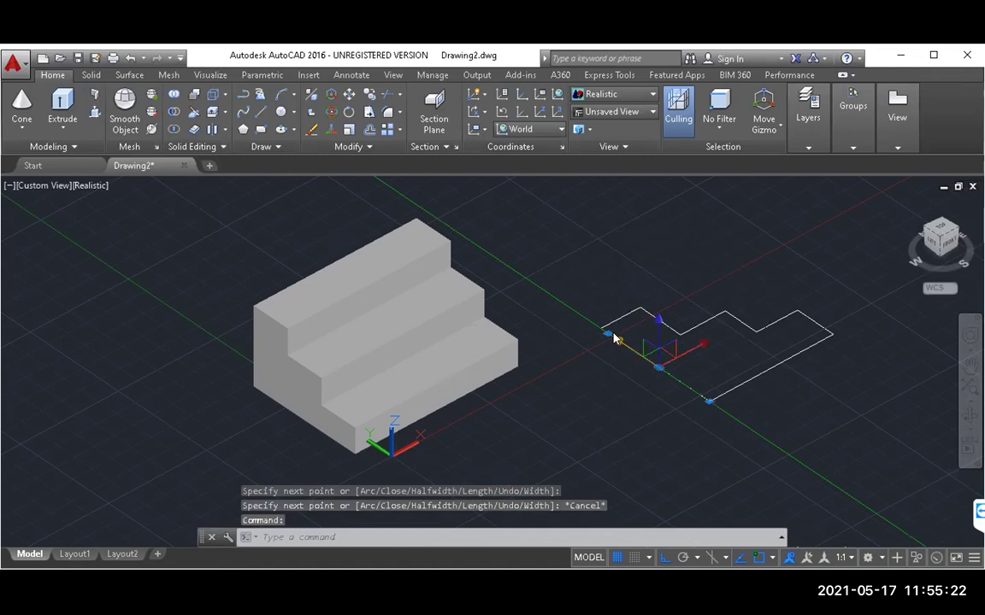
click(608, 333)
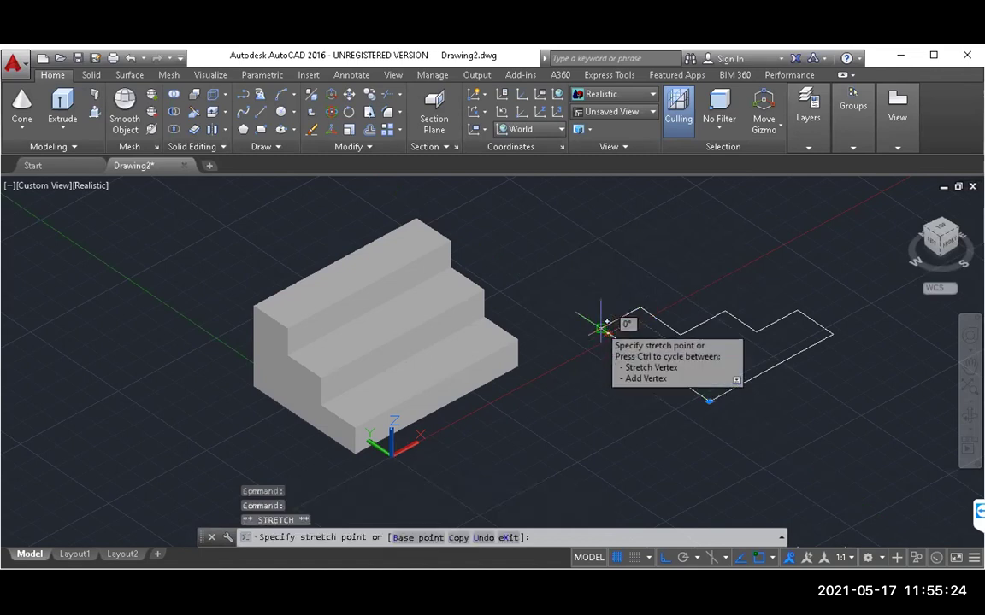
key(Escape)
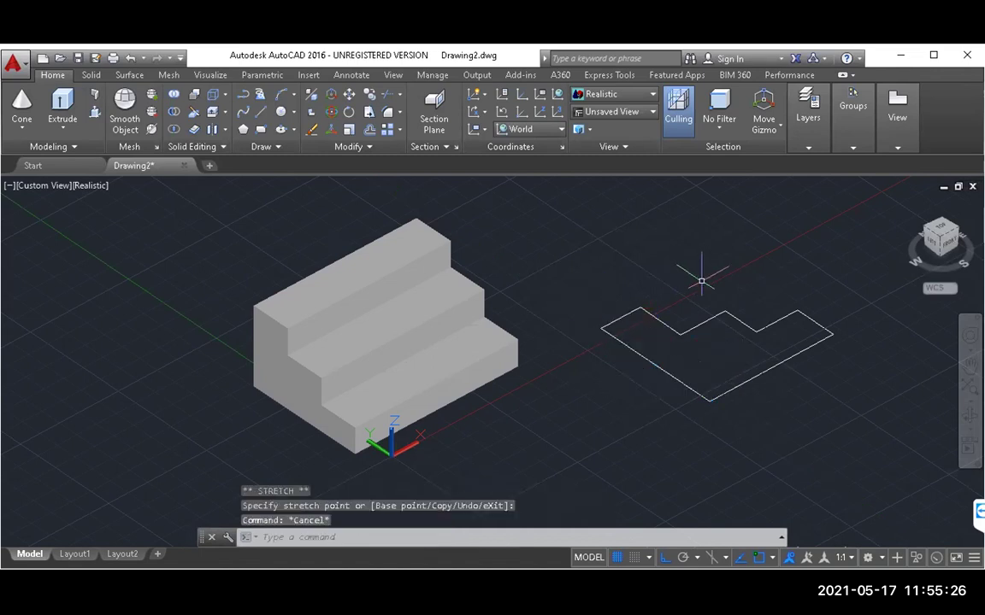
Erase both the straight polyline and the stepped polyline beside the solid staircase
click(637, 351)
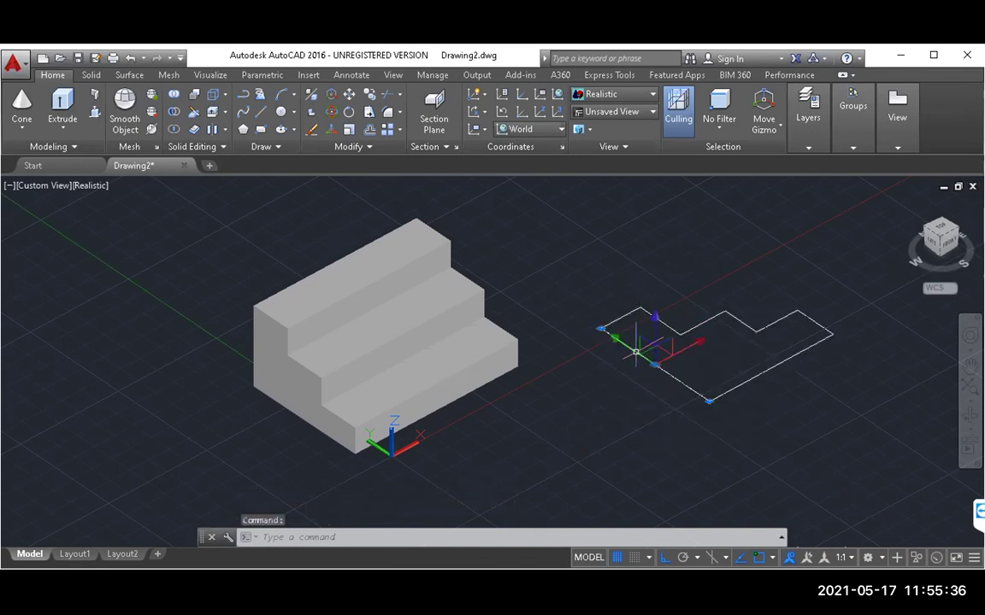
right_click(683, 388)
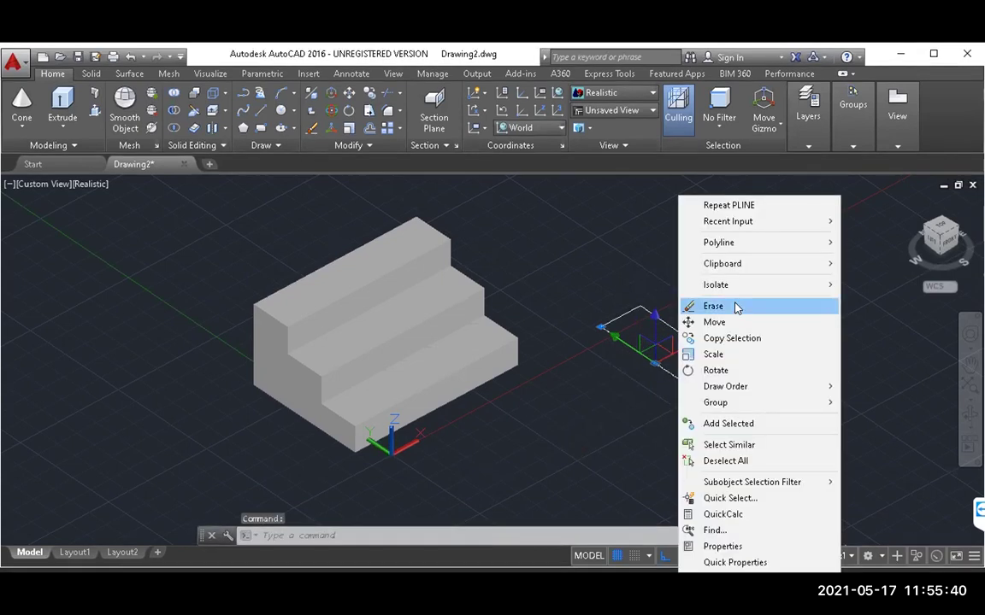
click(713, 306)
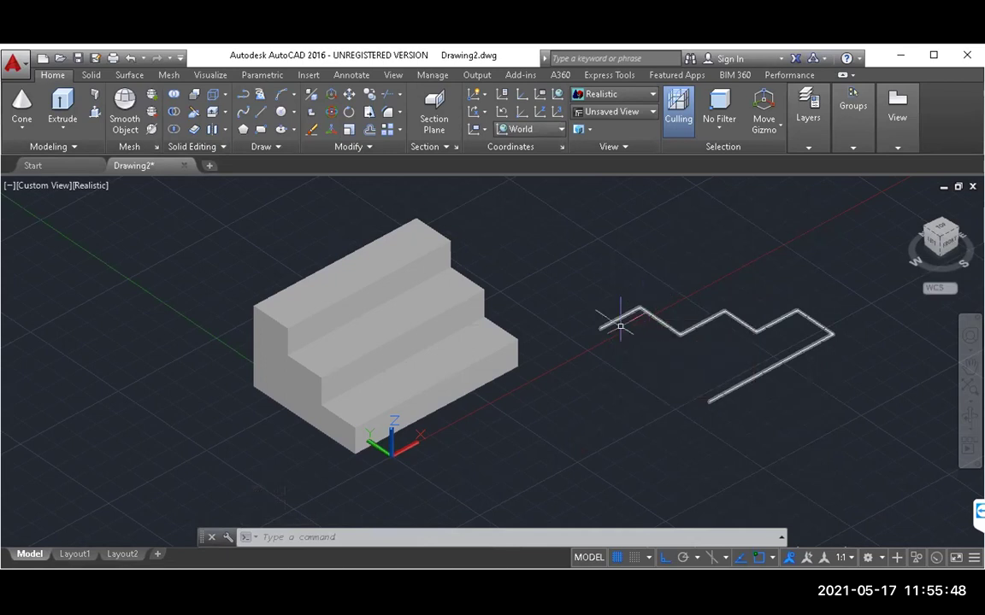
click(731, 389)
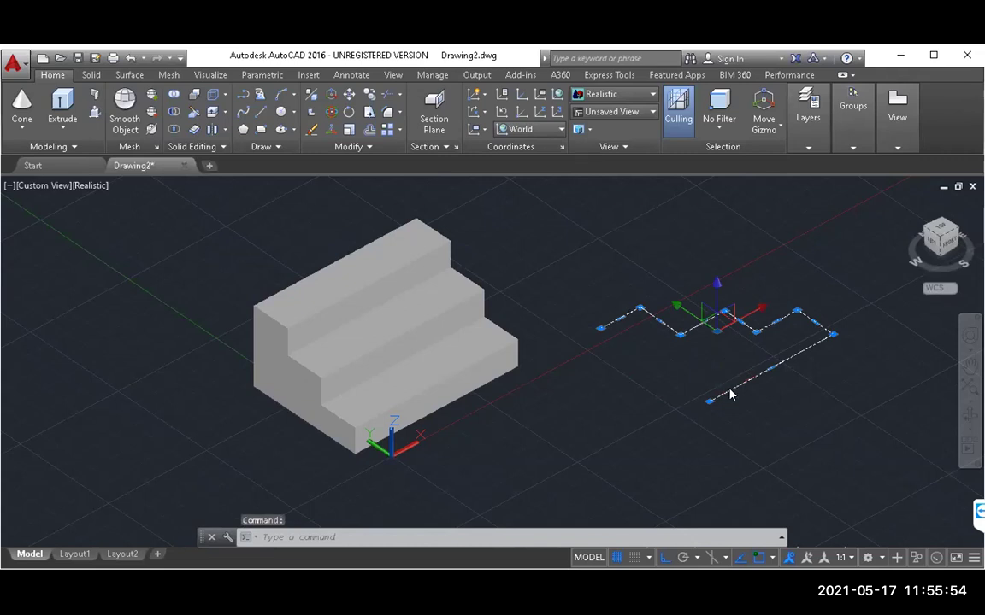
right_click(731, 394)
click(766, 306)
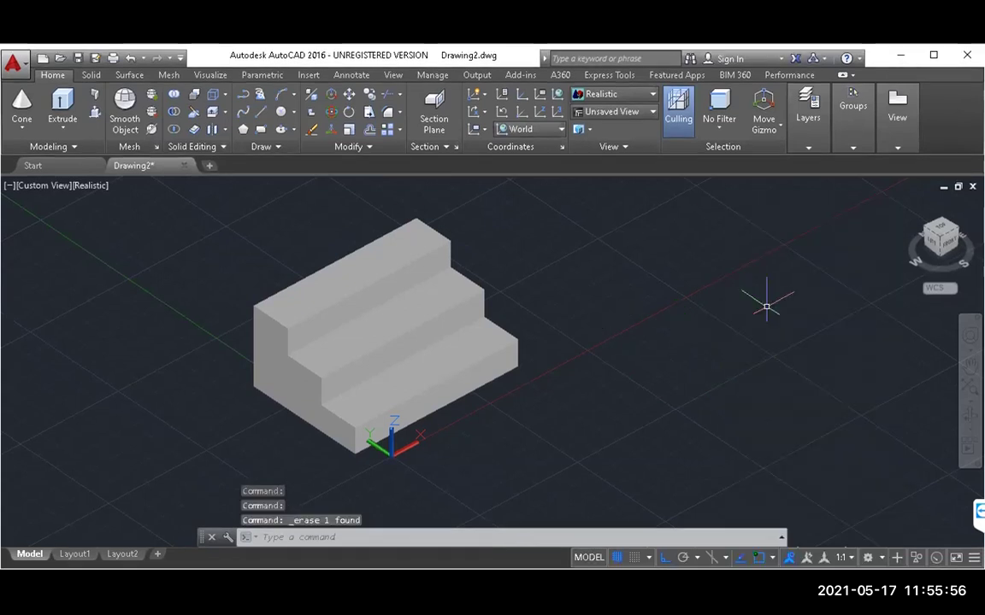
Draw a three-step stair outline as one continuous polyline on the ground plane beside the solid, ending at its start point
click(260, 114)
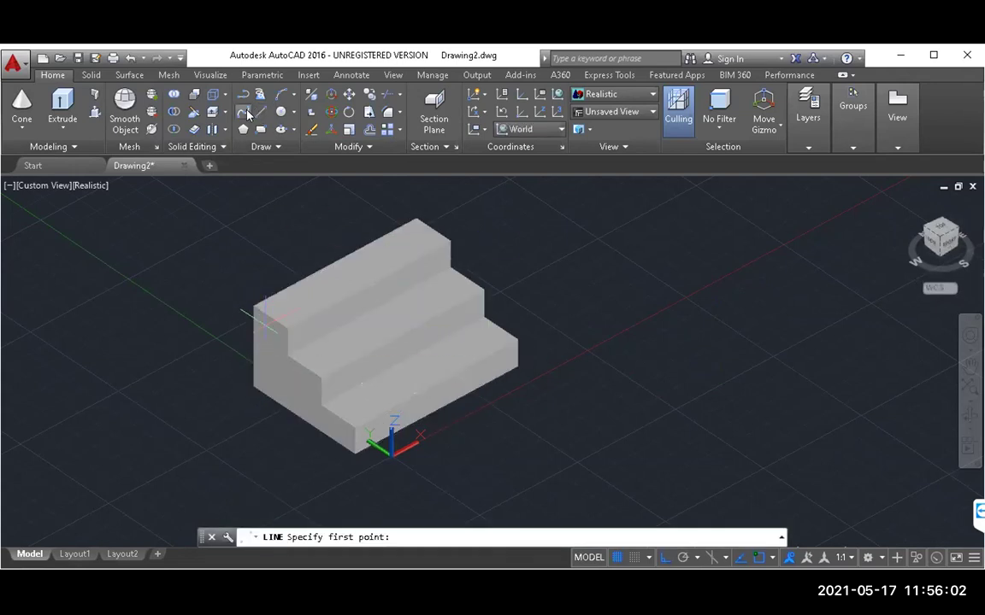
click(245, 113)
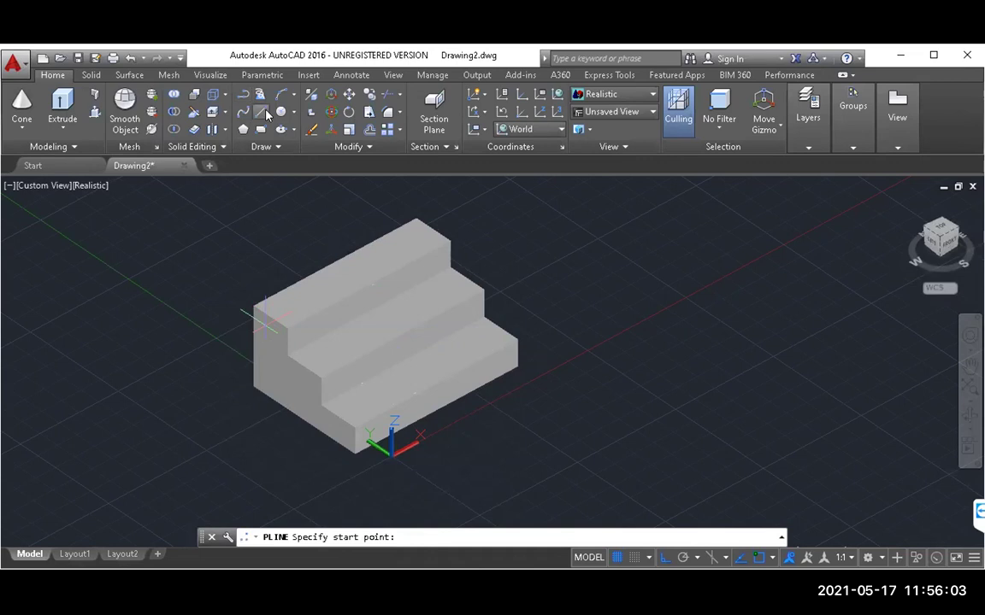
click(705, 385)
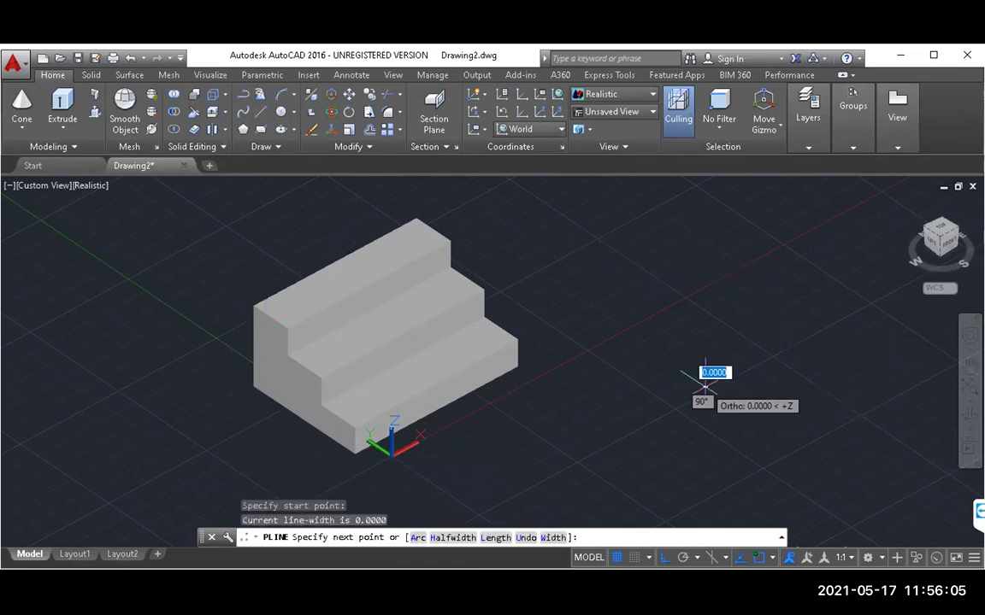
click(583, 305)
click(621, 284)
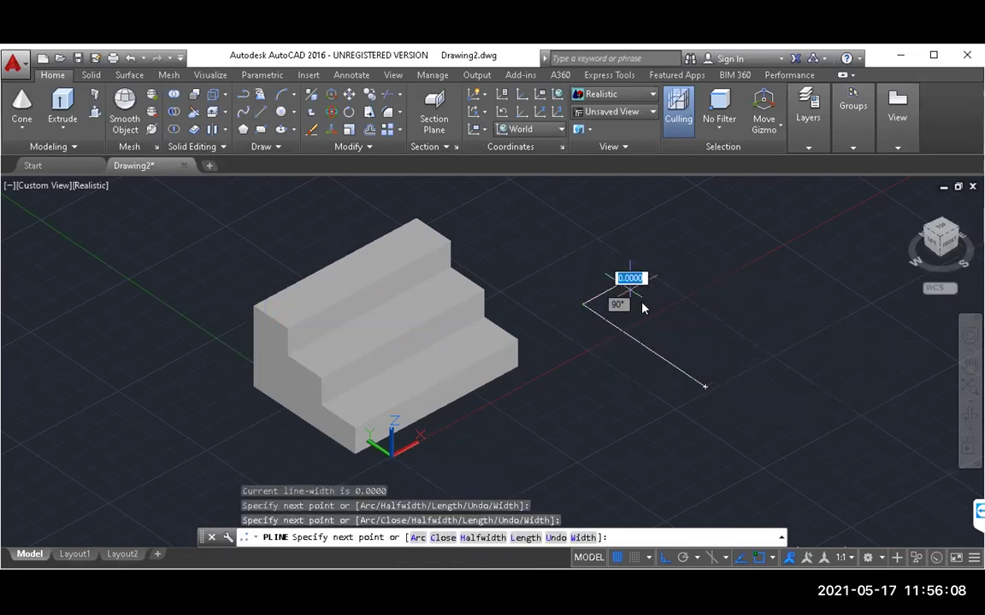
click(651, 302)
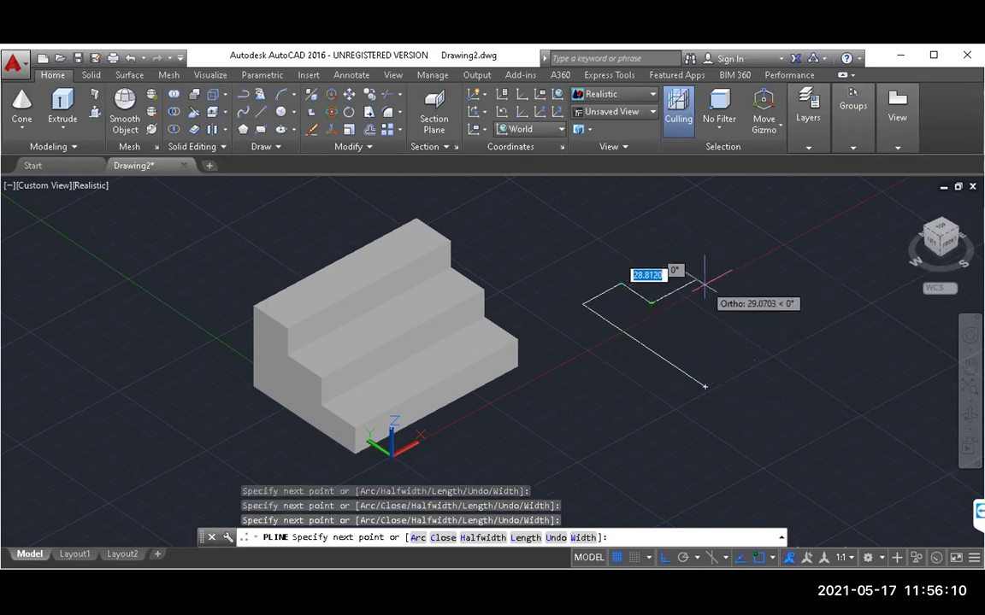
click(703, 277)
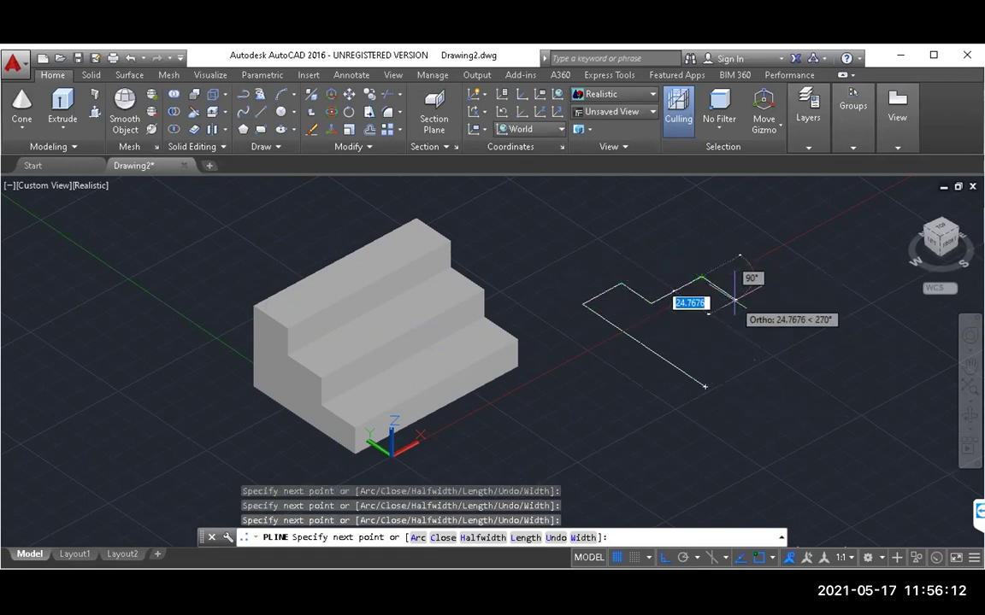
click(736, 299)
click(776, 279)
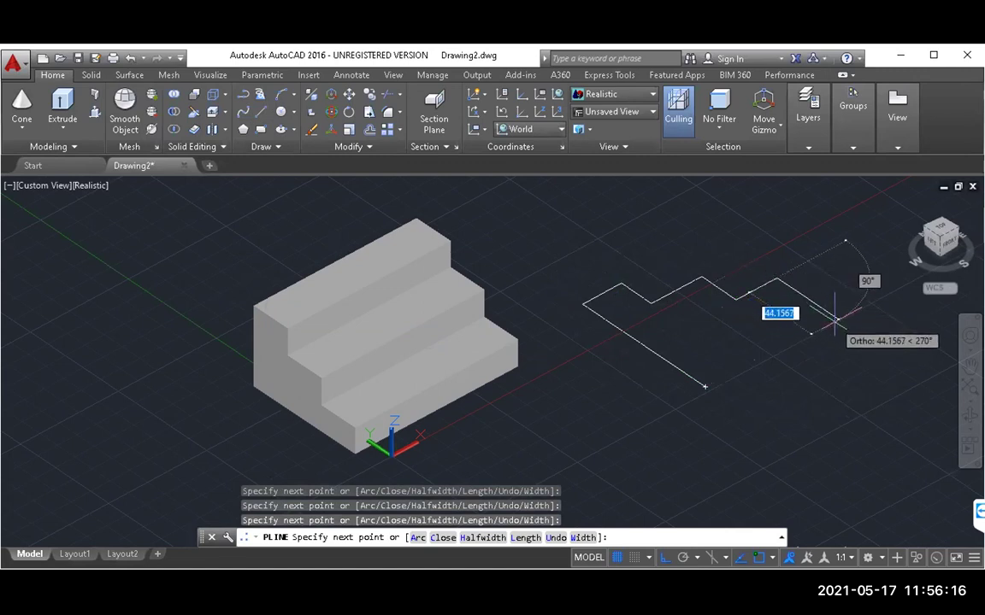
click(834, 318)
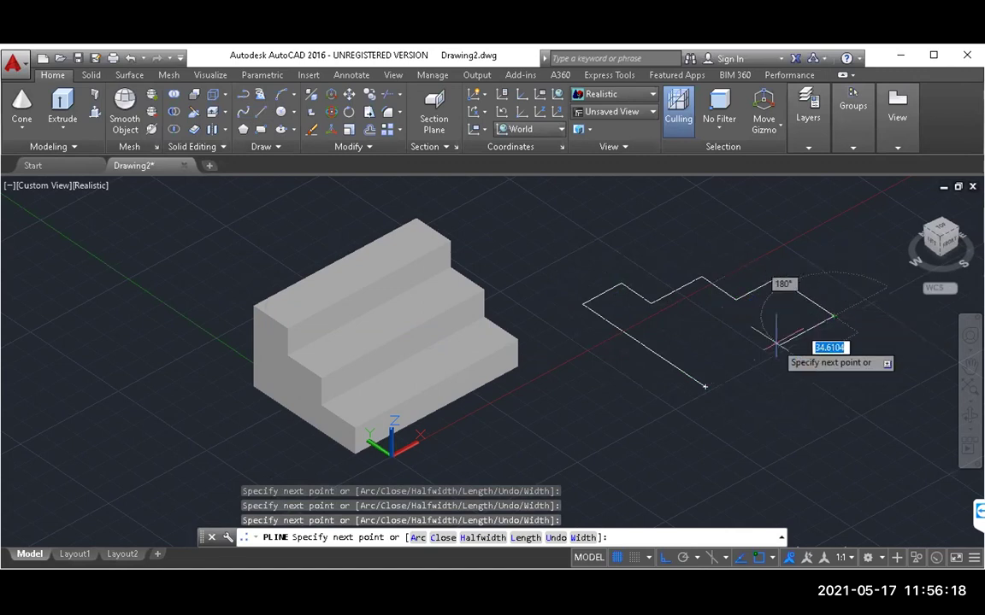
click(704, 385)
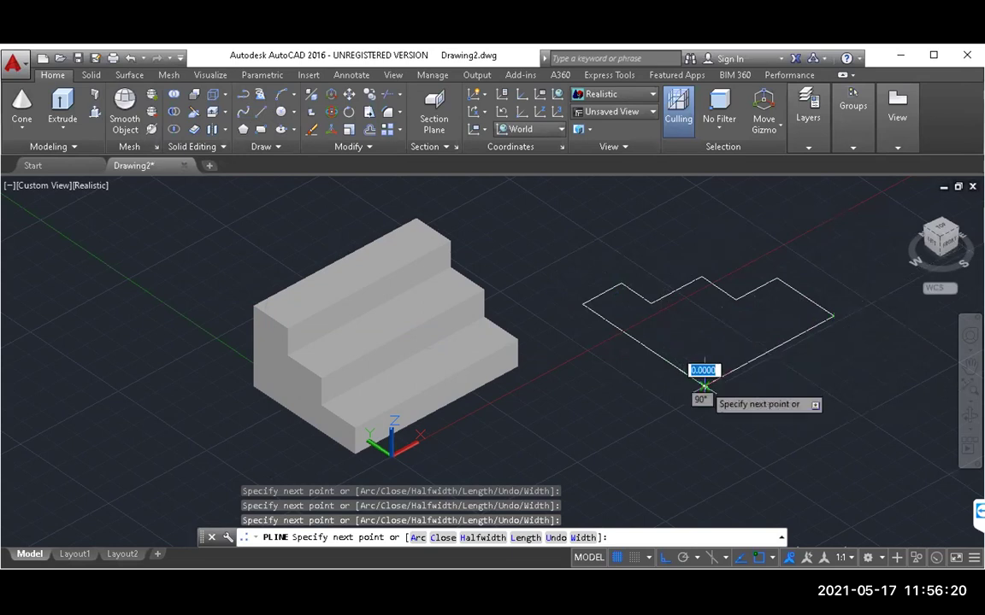
key(Escape)
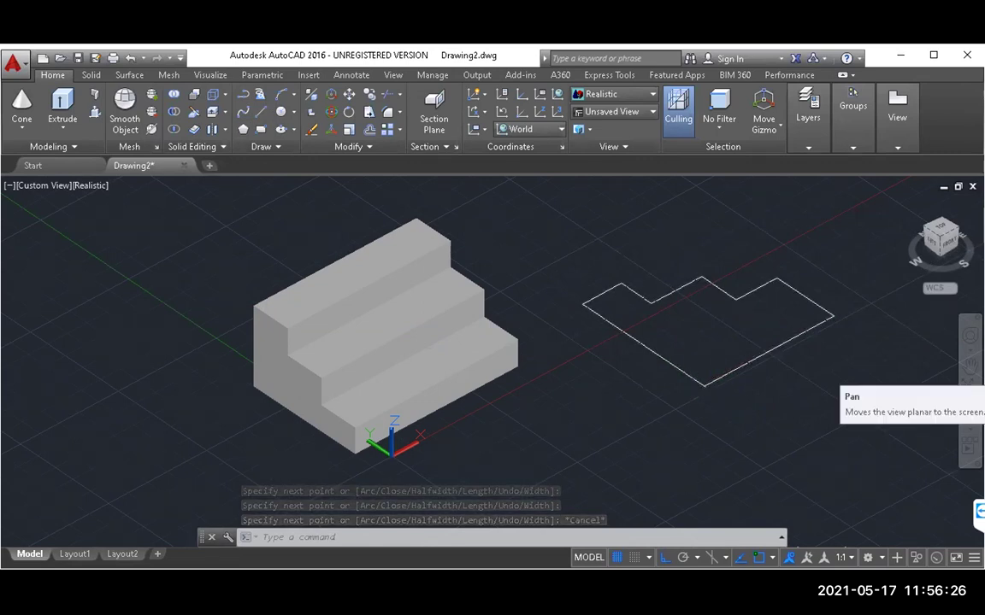
Zoom to the stair outline polyline as an object and examine its nearest corner, where the outline should close
click(969, 388)
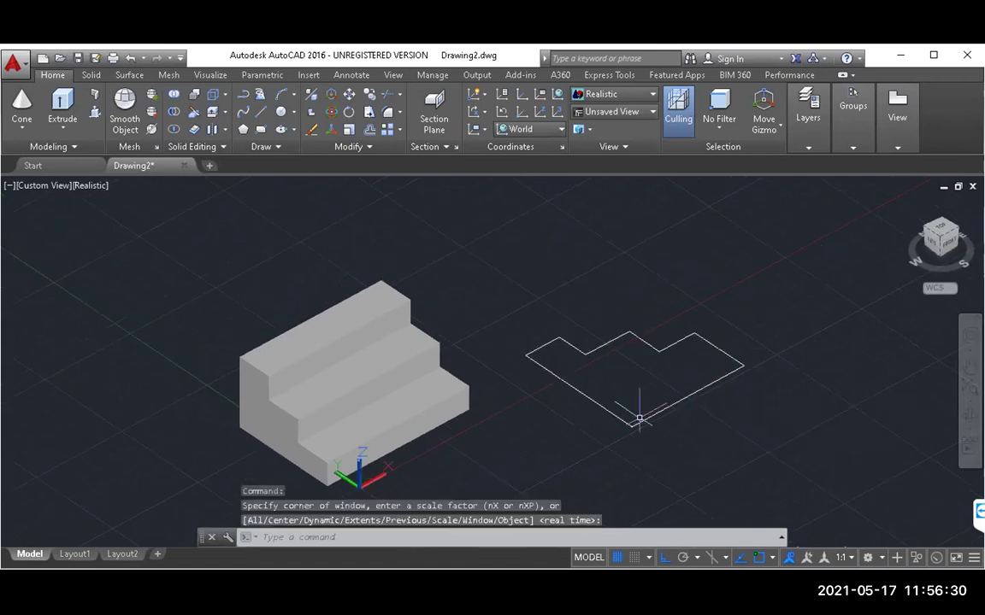
click(969, 398)
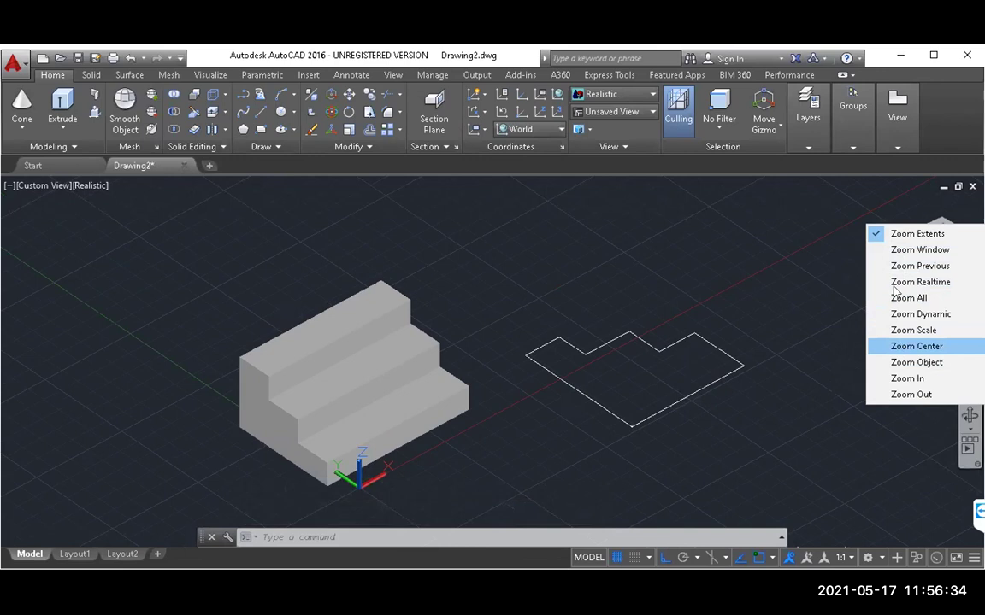
click(885, 363)
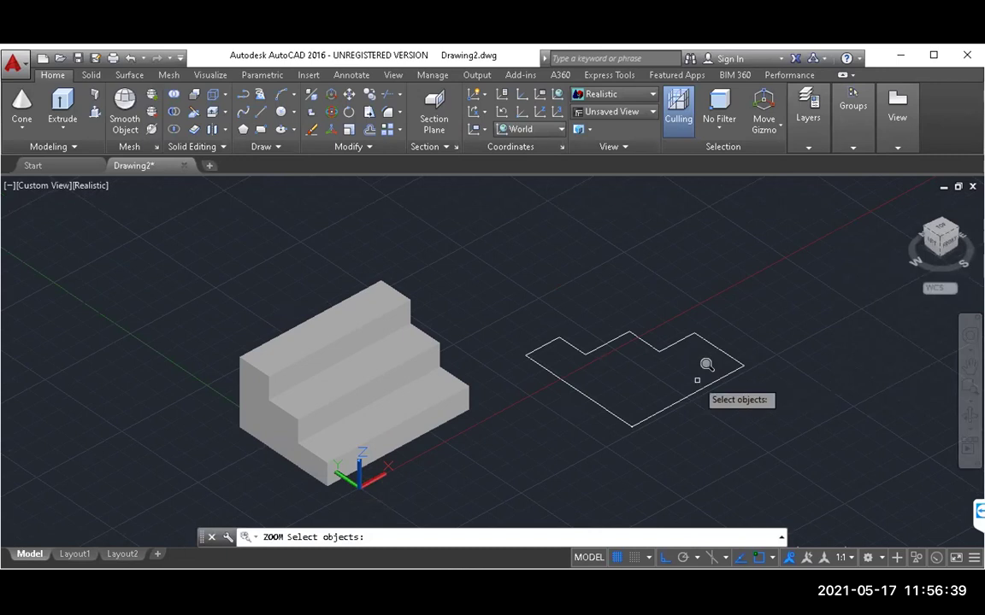
click(632, 425)
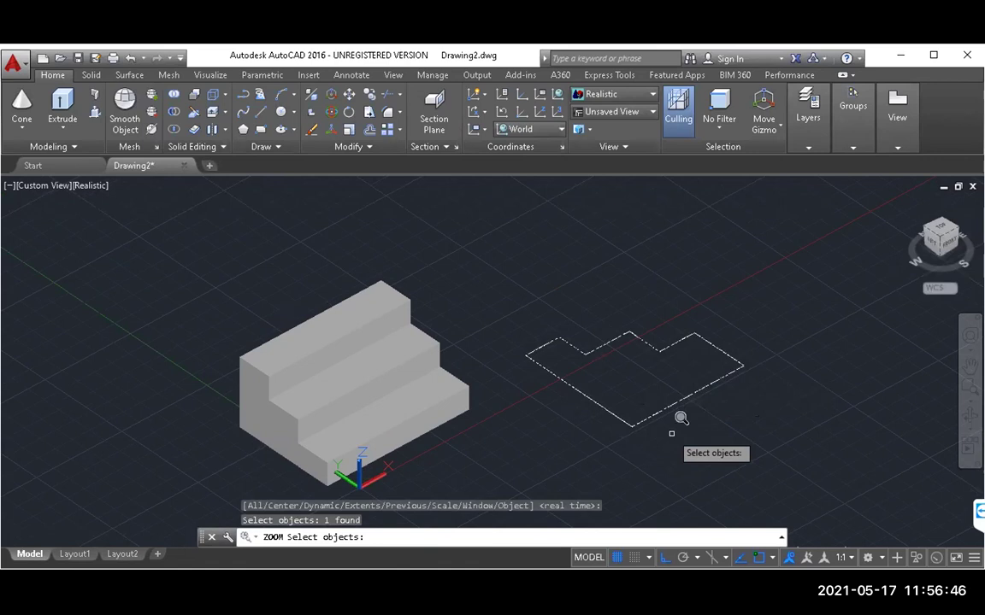
key(Return)
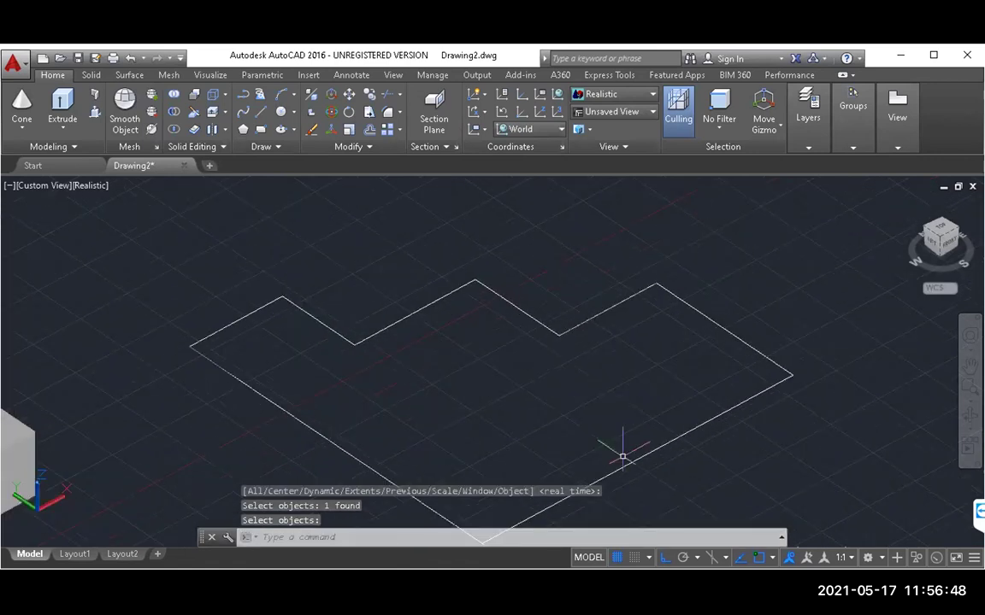
click(969, 366)
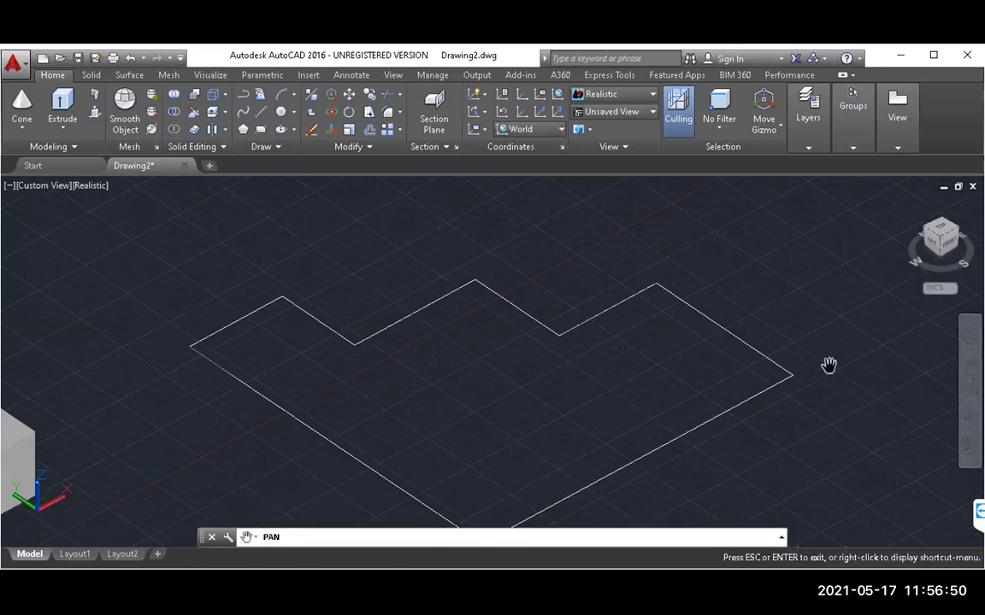
drag(494, 457, 498, 311)
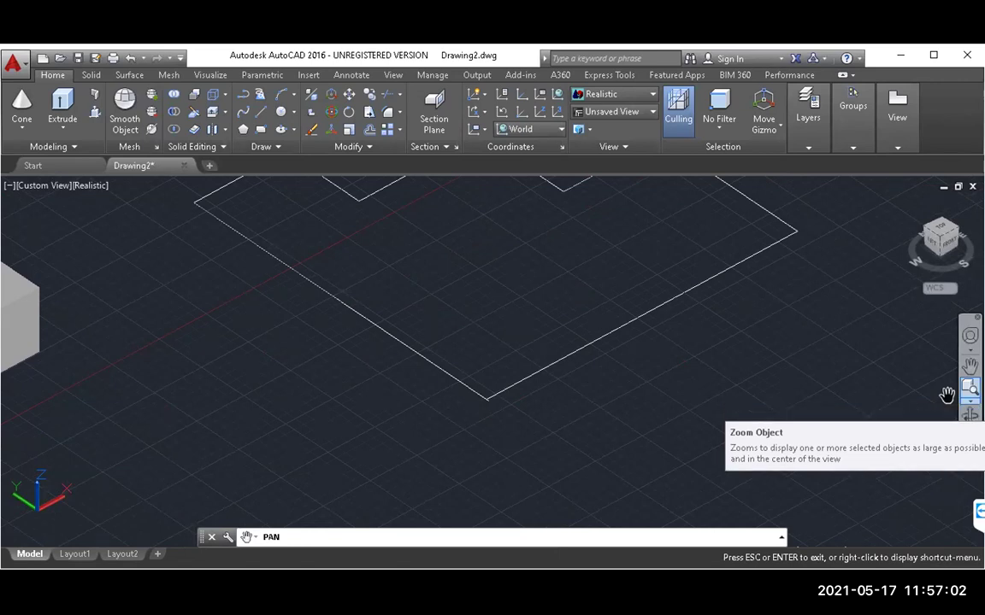
Stretch the loose end vertex of the stair outline onto the polyline's start point to close the gap at the nearest corner
click(969, 399)
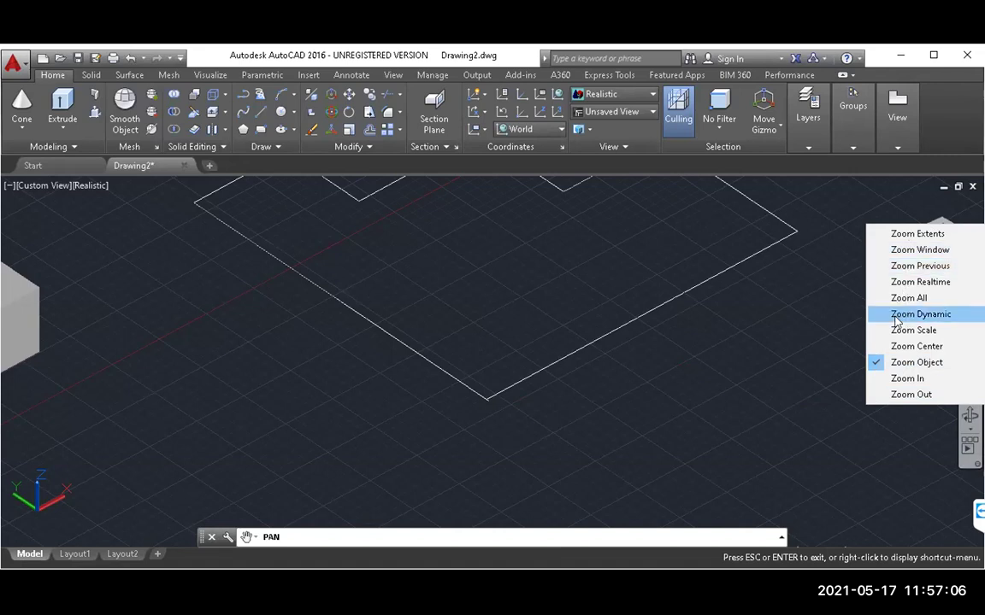
key(Escape)
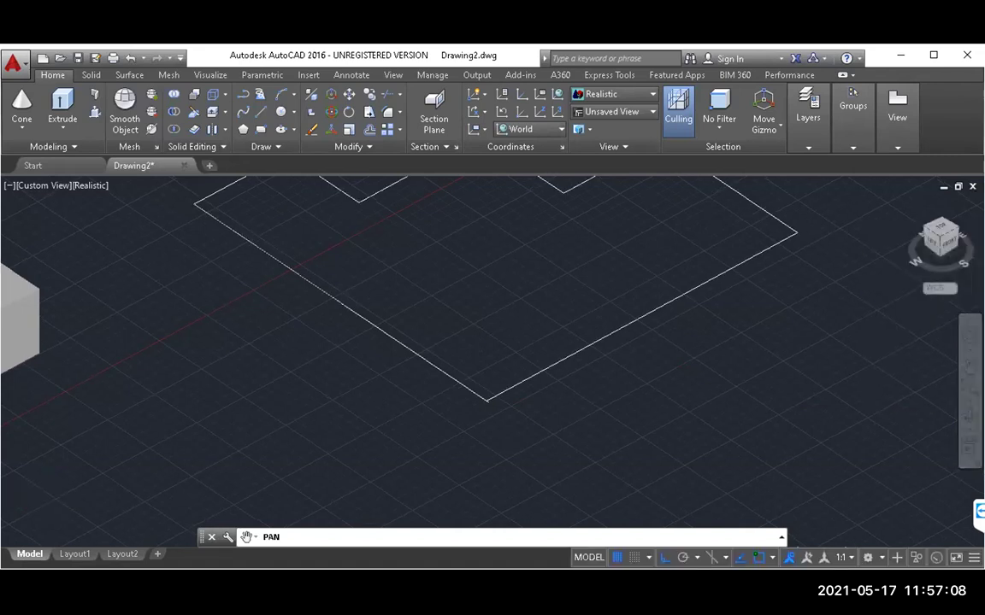
drag(491, 257, 483, 398)
middle_drag(481, 398, 480, 399)
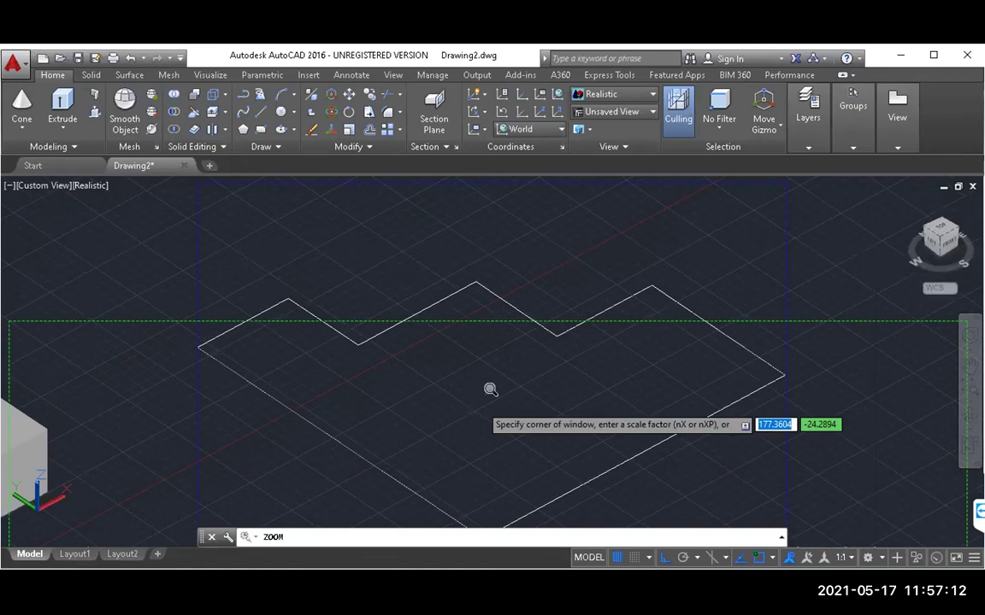
key(Escape)
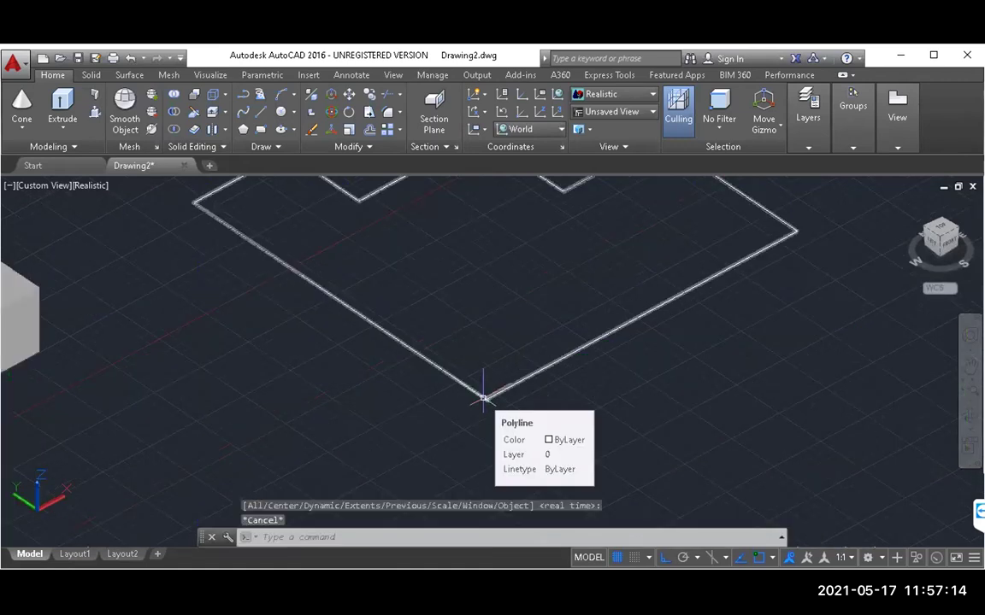
scroll(483, 399, up, 6)
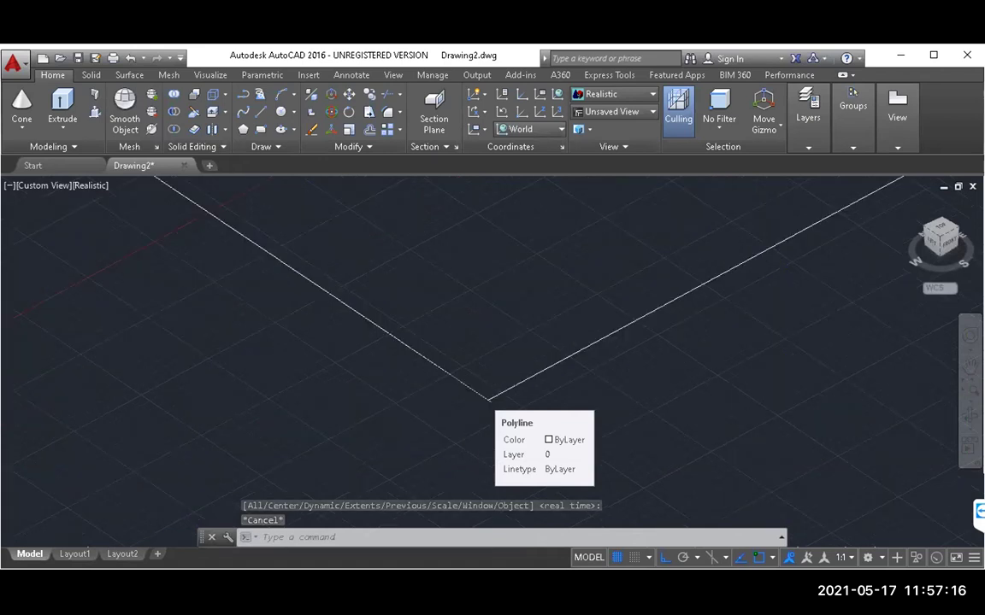
scroll(607, 413, down, 5)
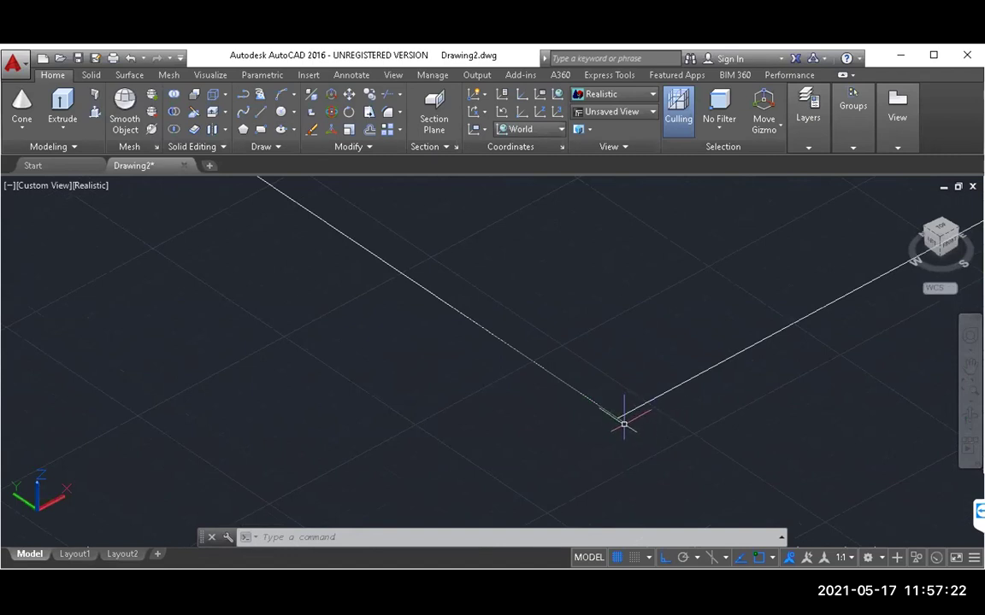
click(600, 407)
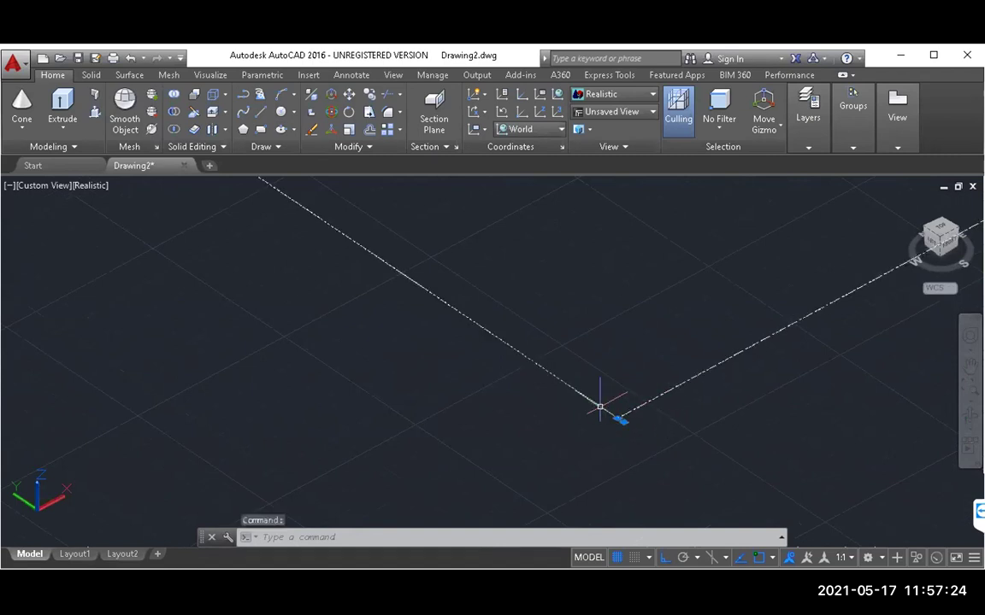
click(621, 419)
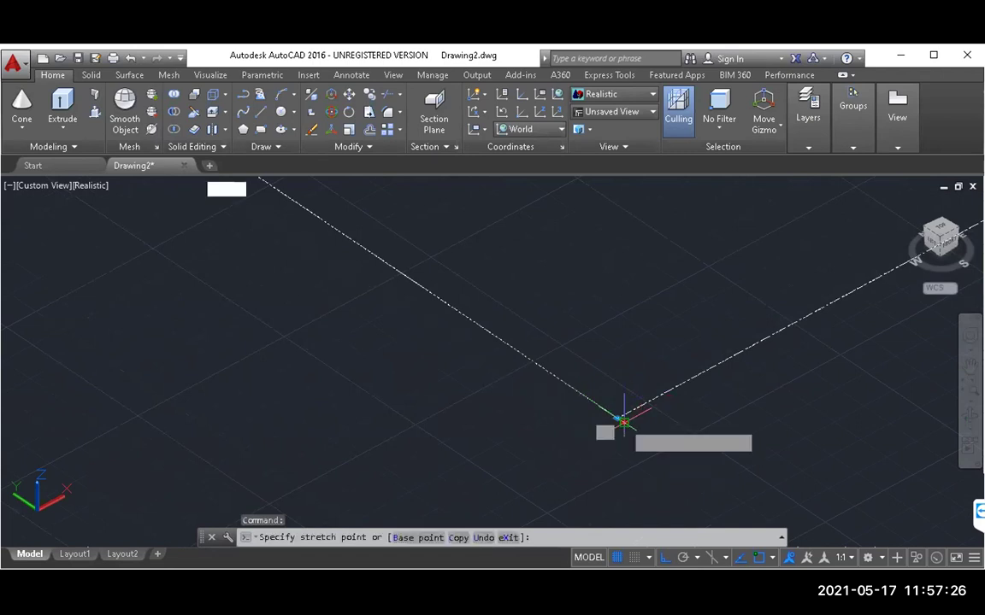
click(619, 418)
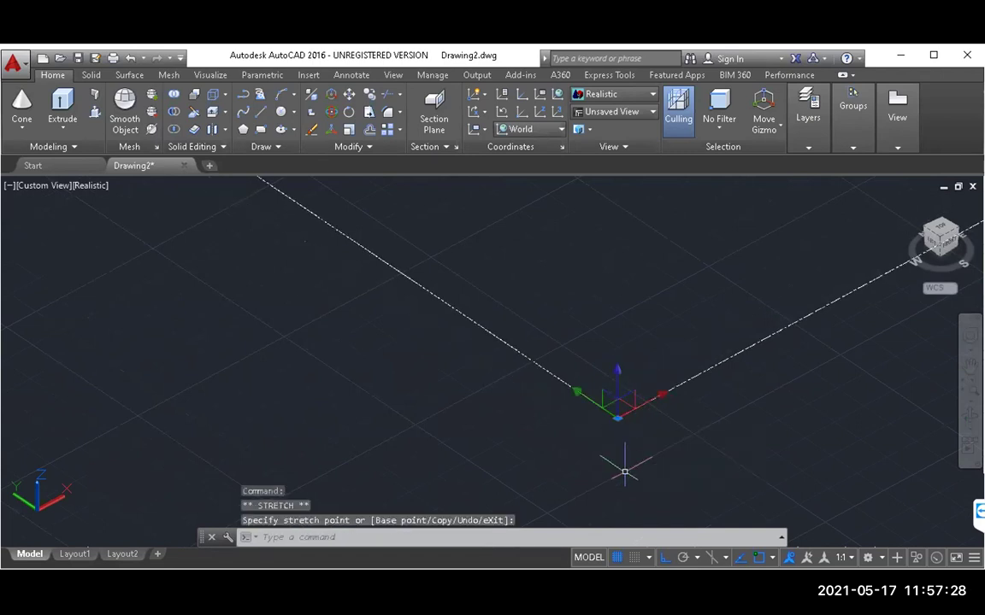
key(Escape)
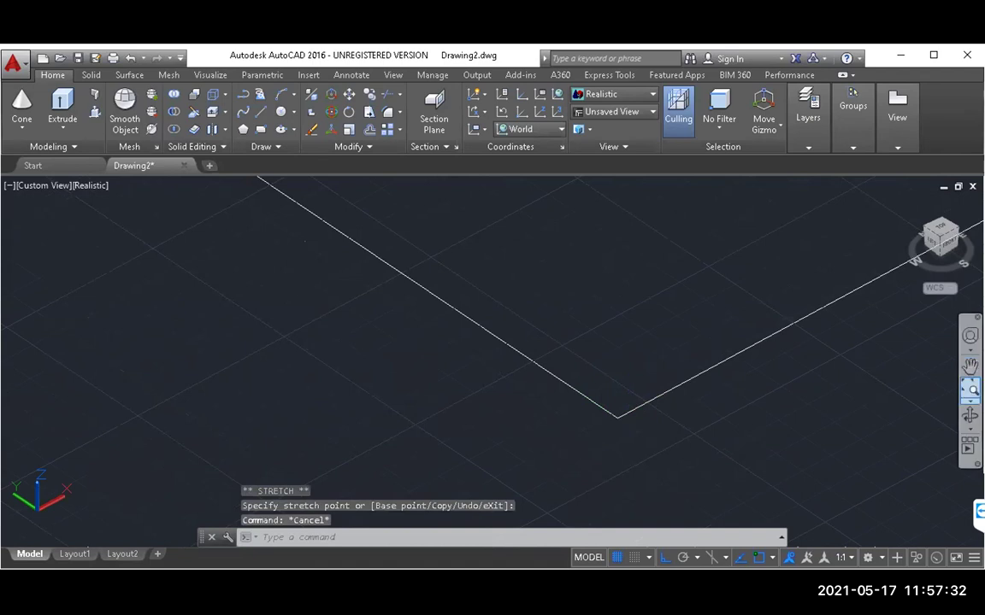
Zoom the view to all objects so the solid staircase and the stair outline both fit
click(971, 390)
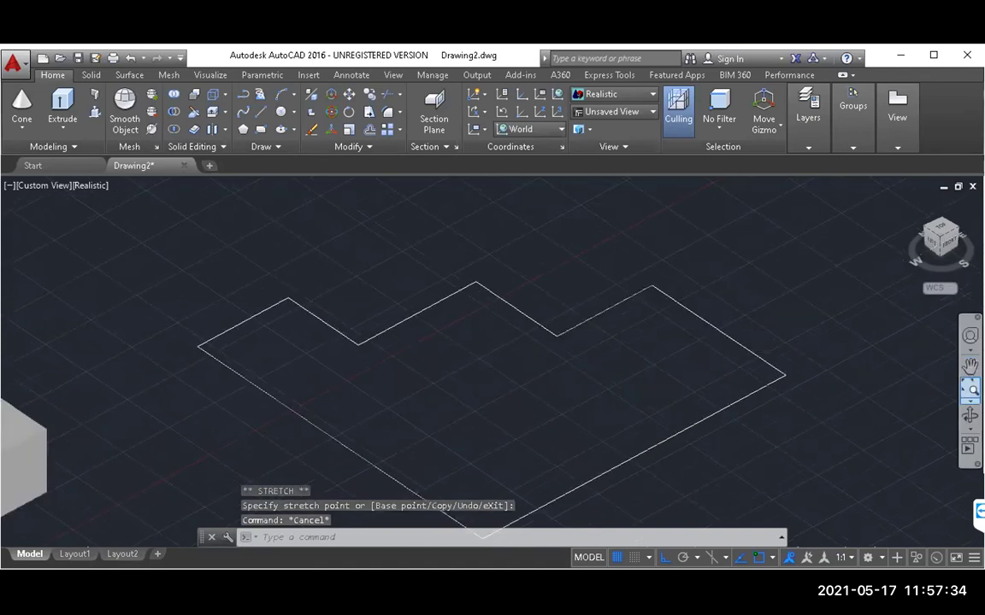
click(823, 409)
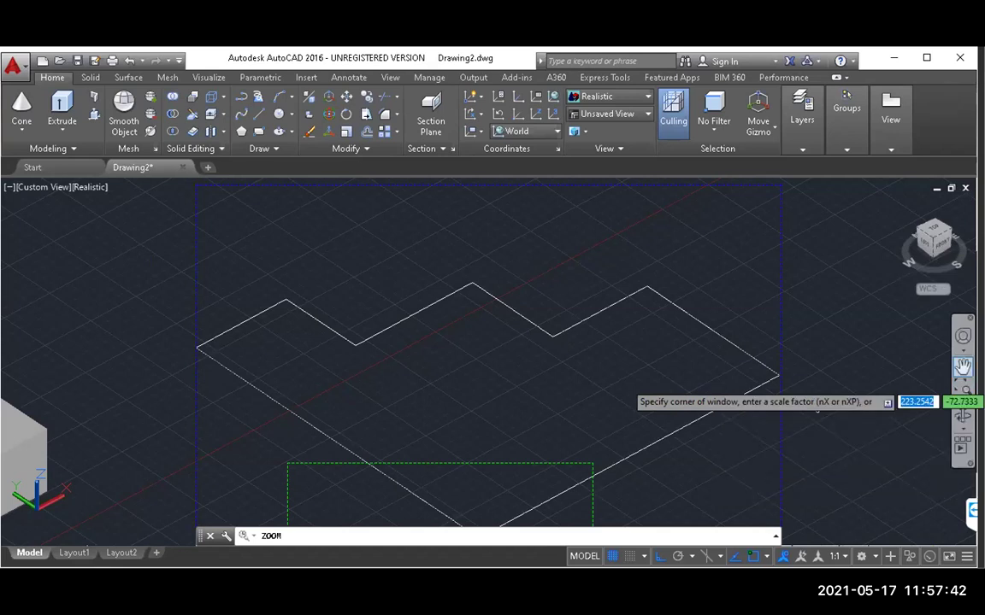
click(962, 391)
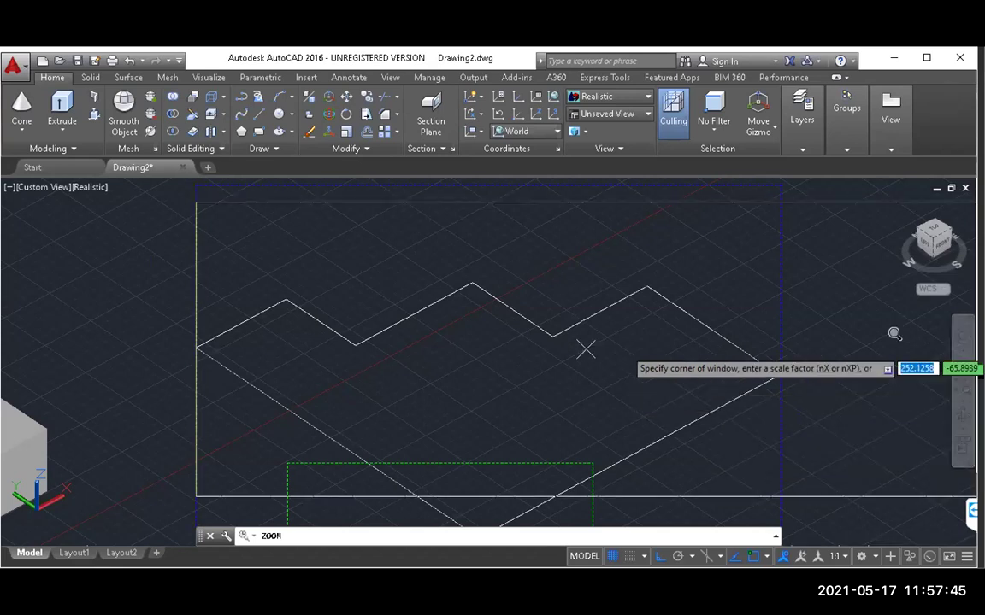
click(963, 403)
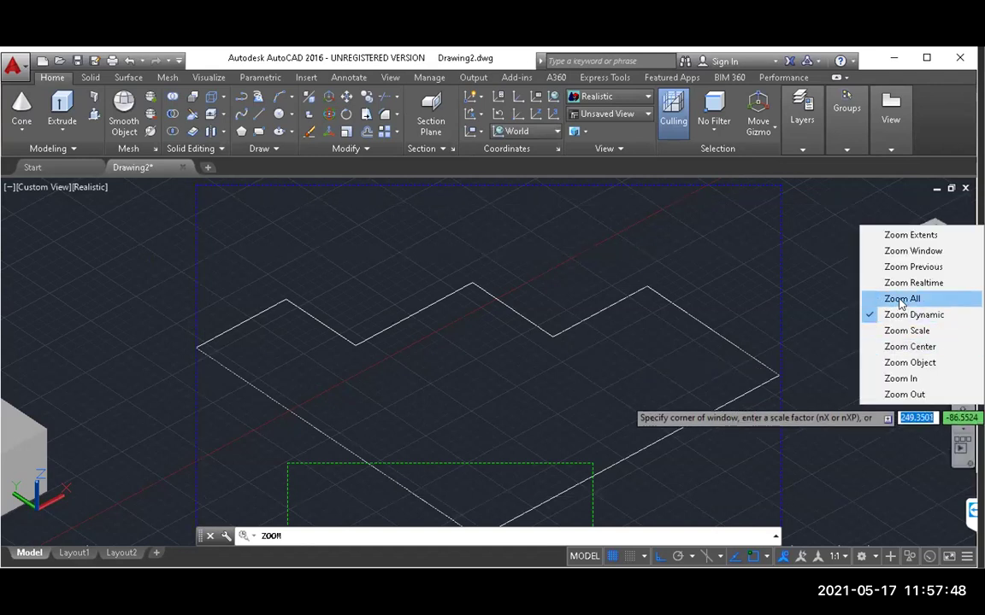
click(902, 296)
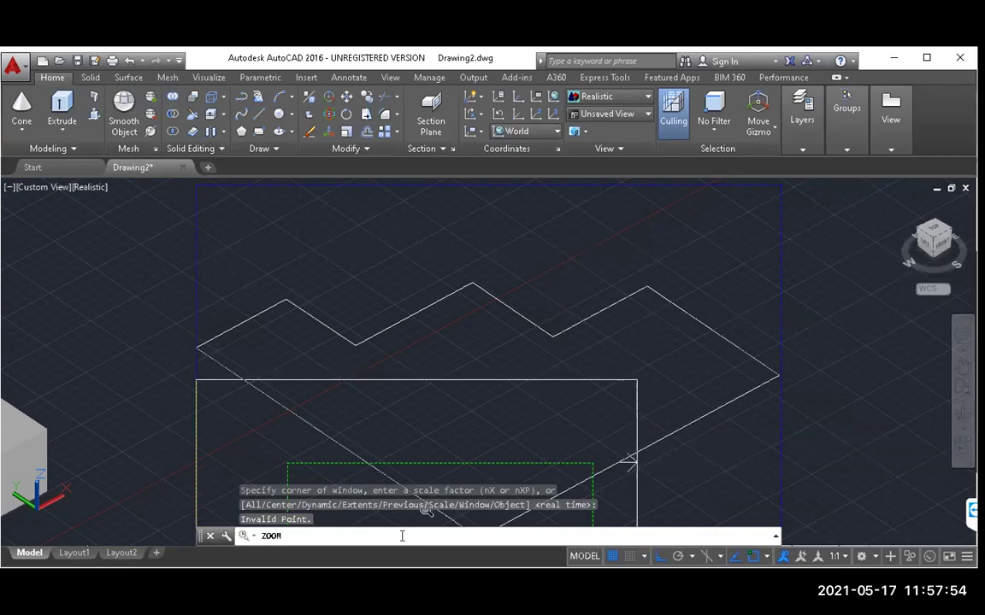
key(Return)
text(a)
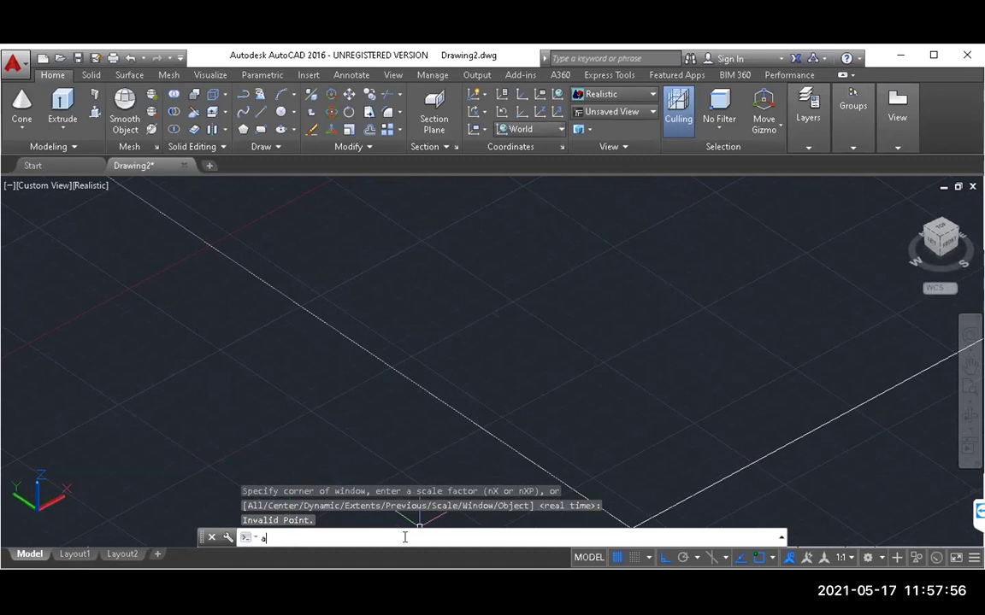
key(BackSpace)
text(z)
key(Return)
text(a)
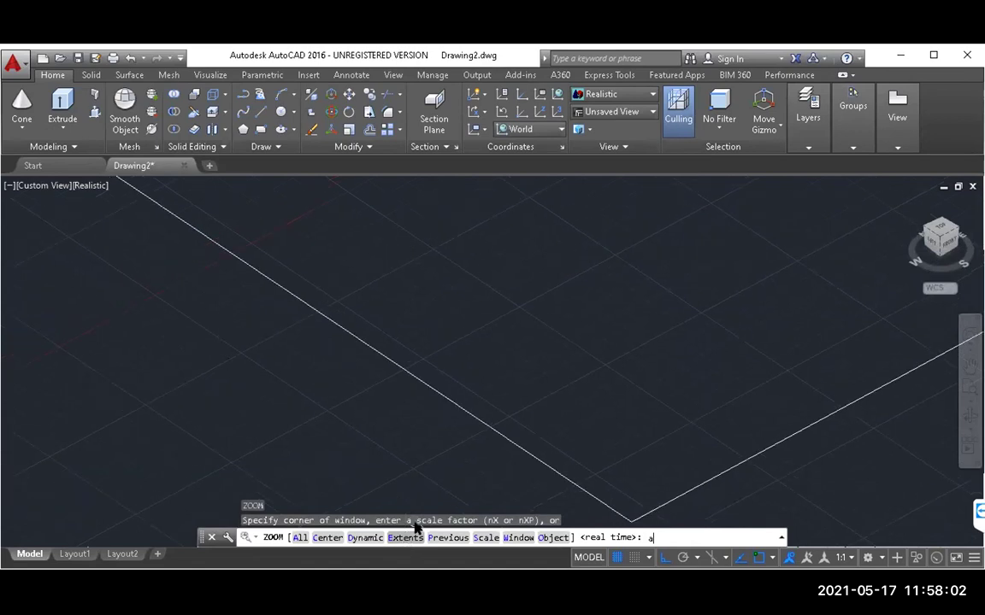
key(Return)
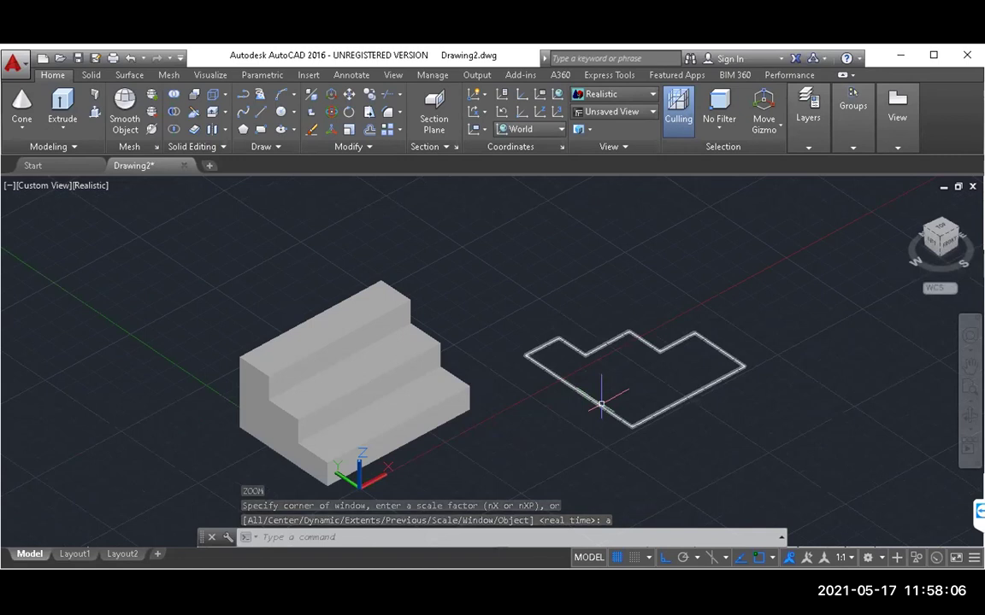
Extrude the closed stair outline upward from the ground plane into a solid about 64 units high
click(601, 404)
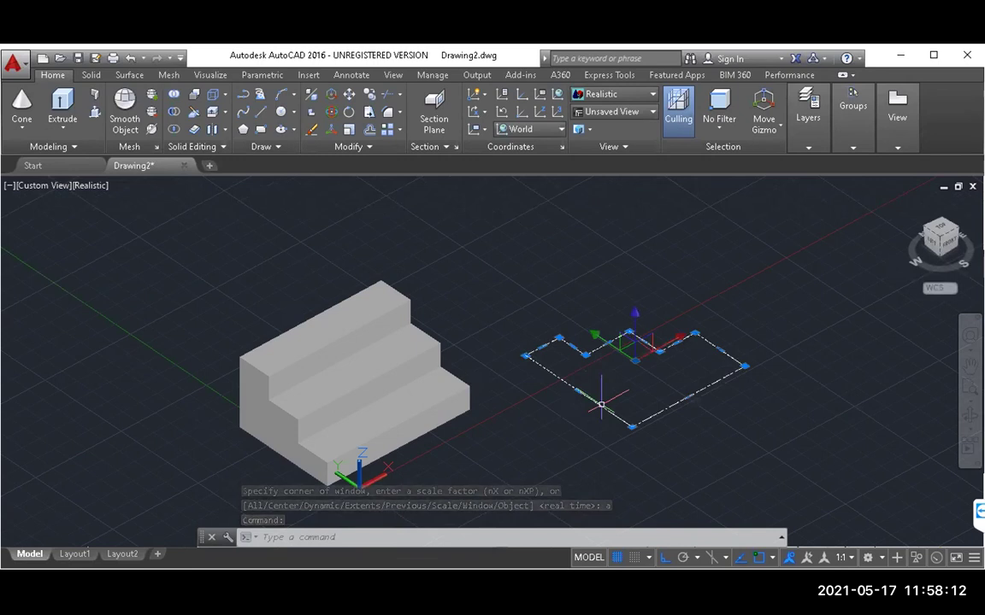
key(Escape)
key(Escape)
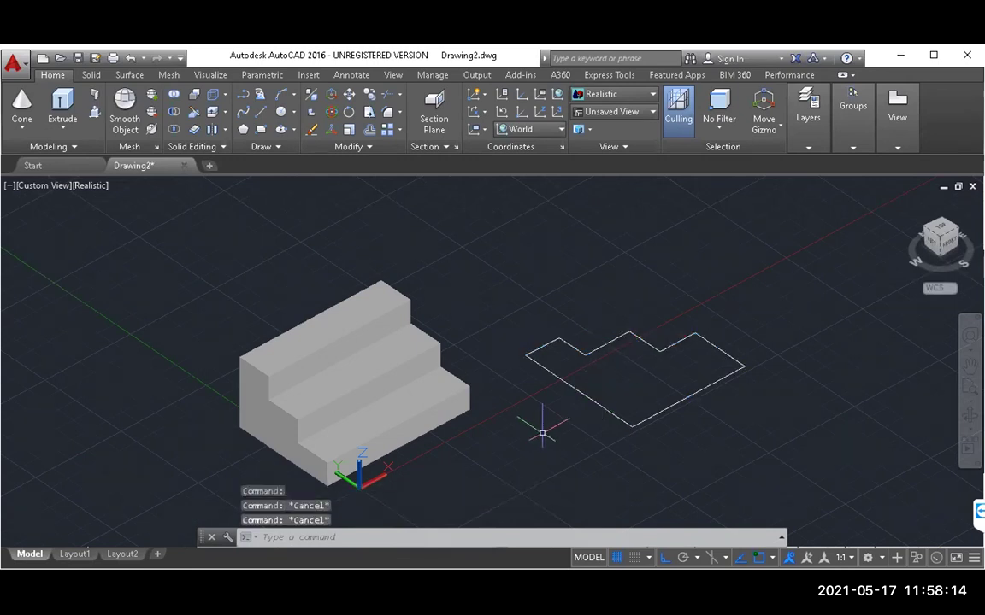
click(60, 103)
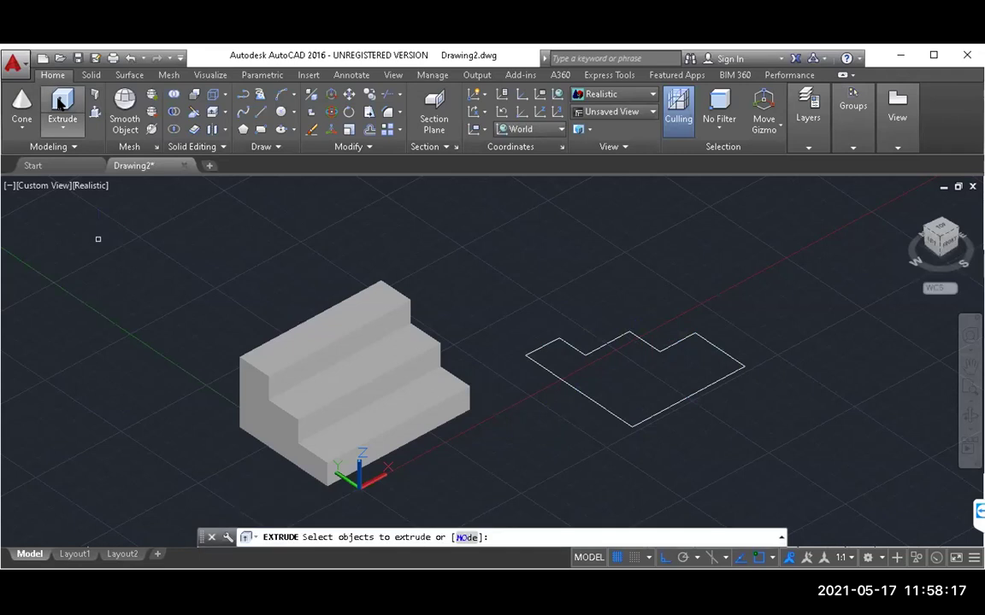
click(549, 372)
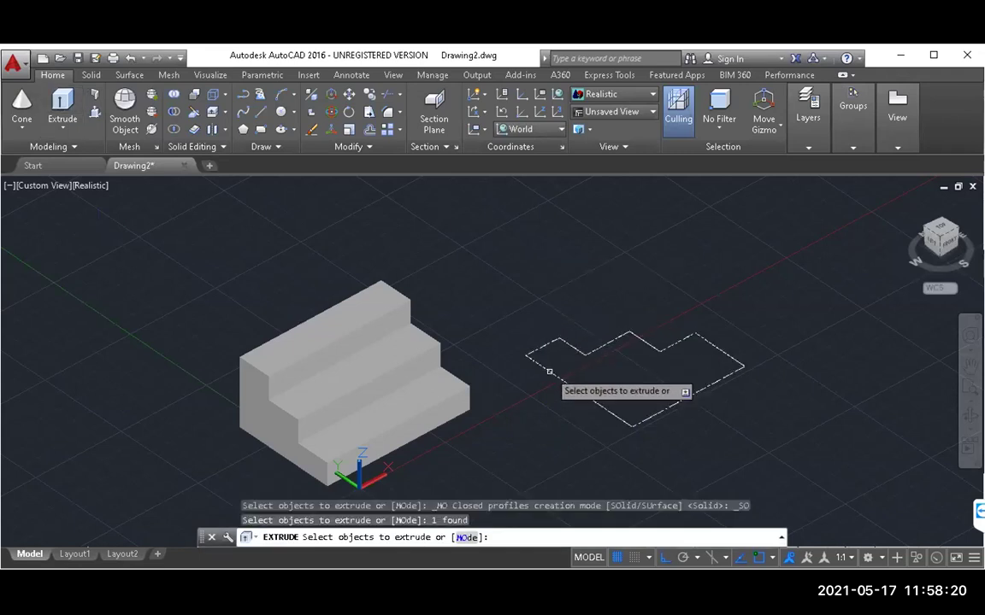
key(Return)
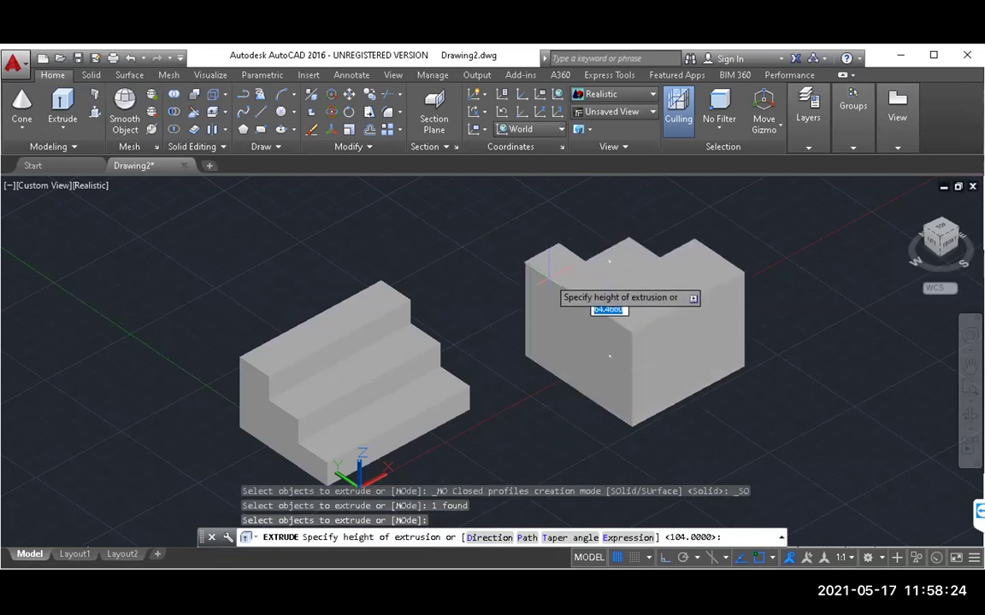
click(609, 309)
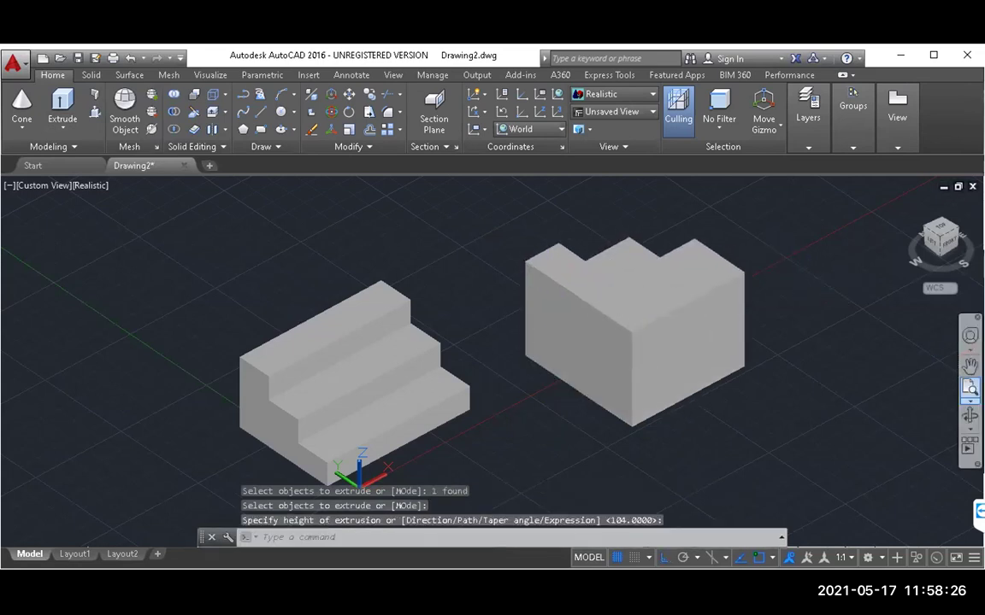
Orbit around both solids to compare them, and erase the upright solid extruded from the ground-plane outline
click(969, 416)
drag(728, 258, 693, 312)
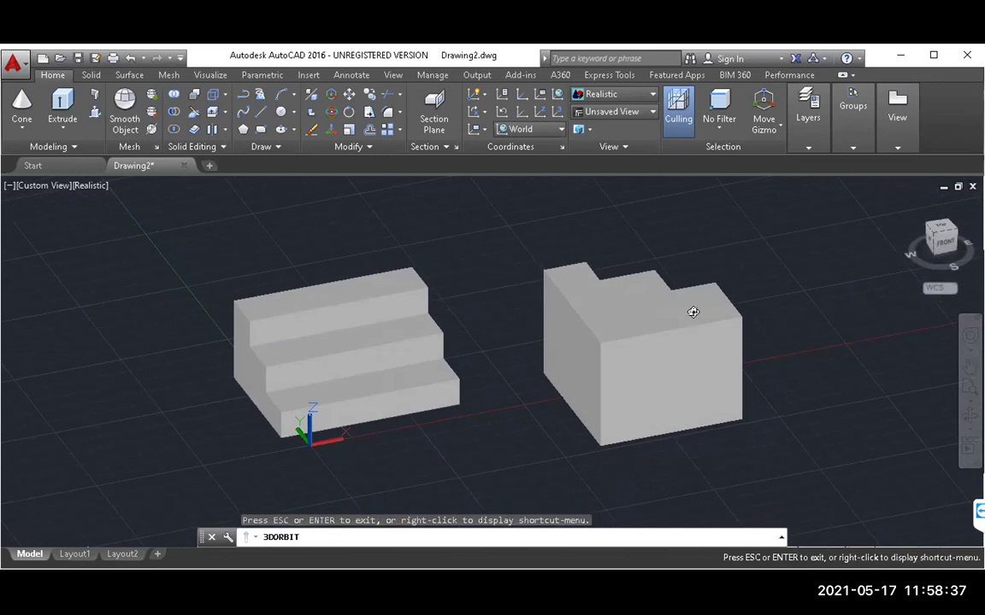
key(Escape)
click(631, 310)
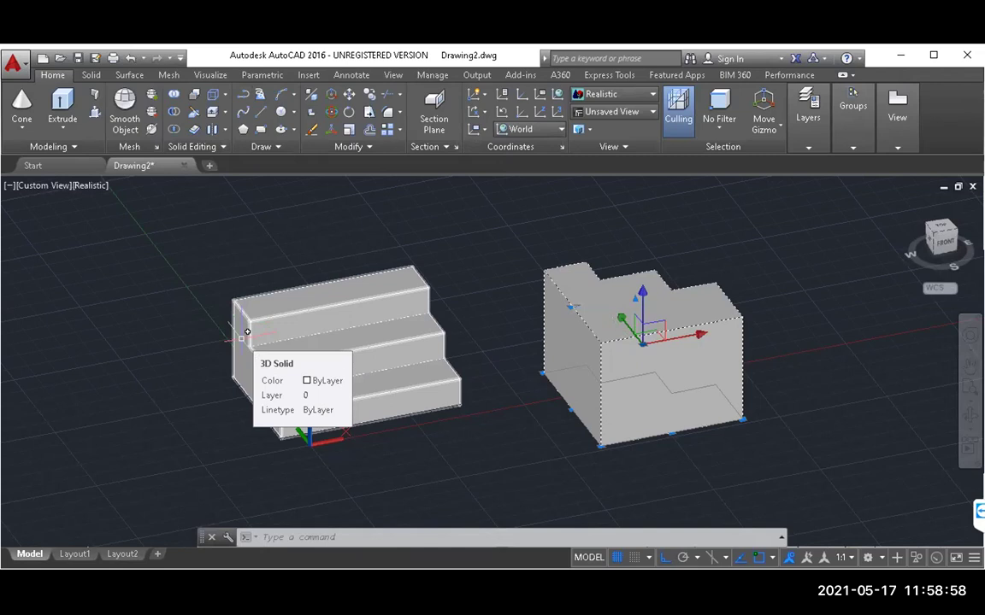
right_click(571, 363)
key(Escape)
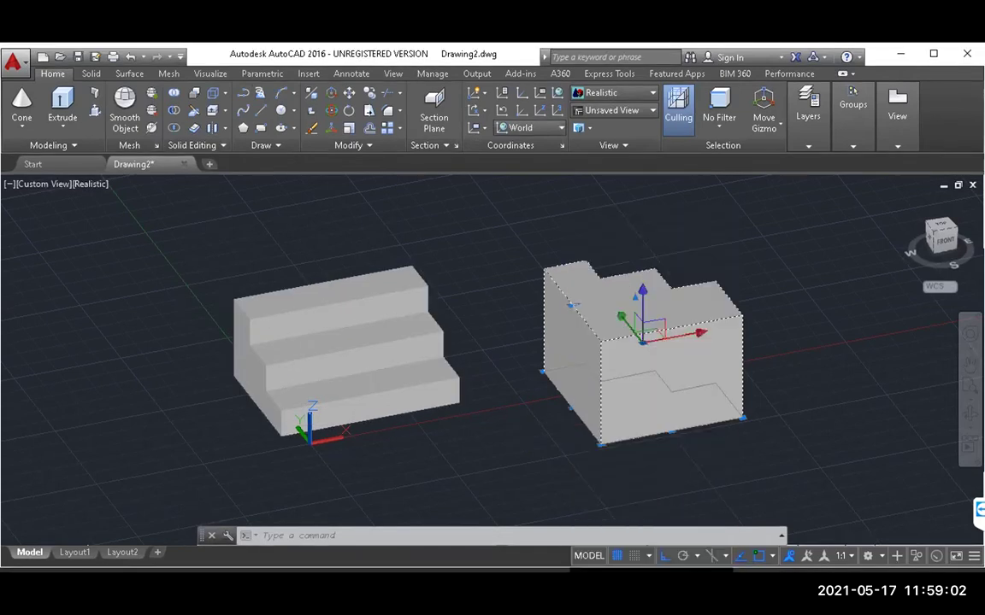
key(Delete)
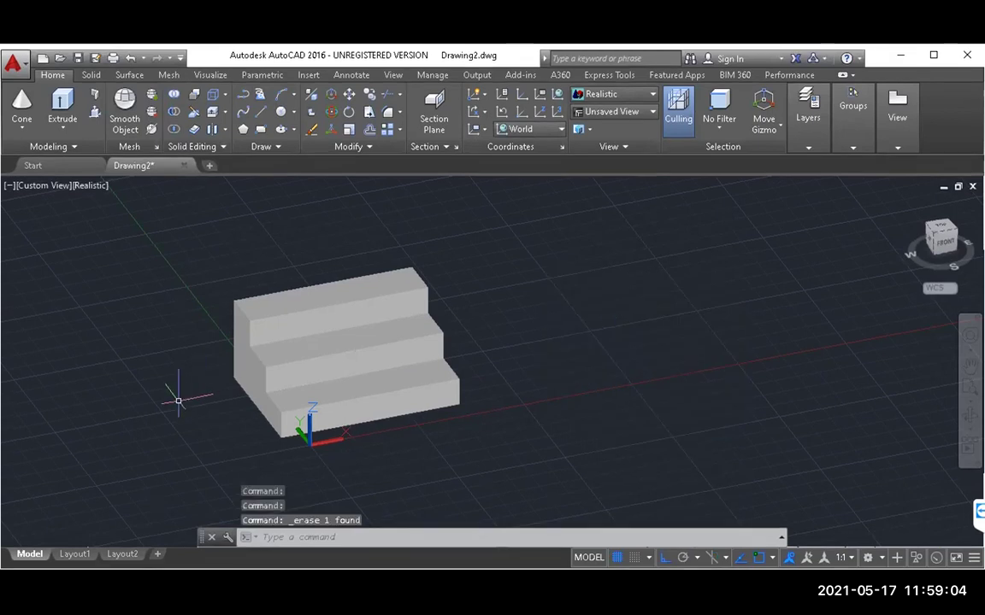
Display the staircase solid in the 2D Wireframe visual style
scroll(178, 400, down, 2)
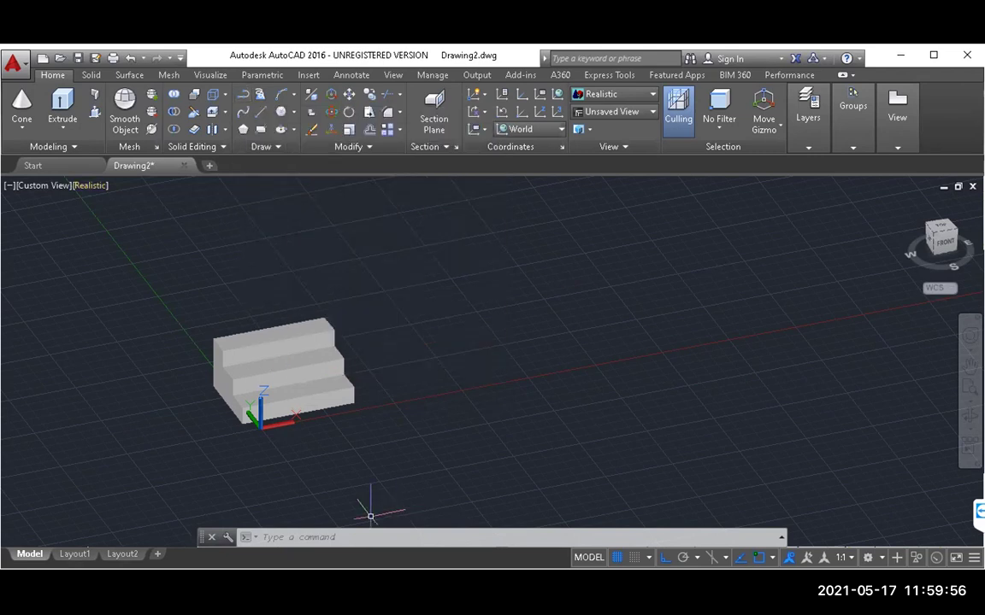
text(z)
key(Return)
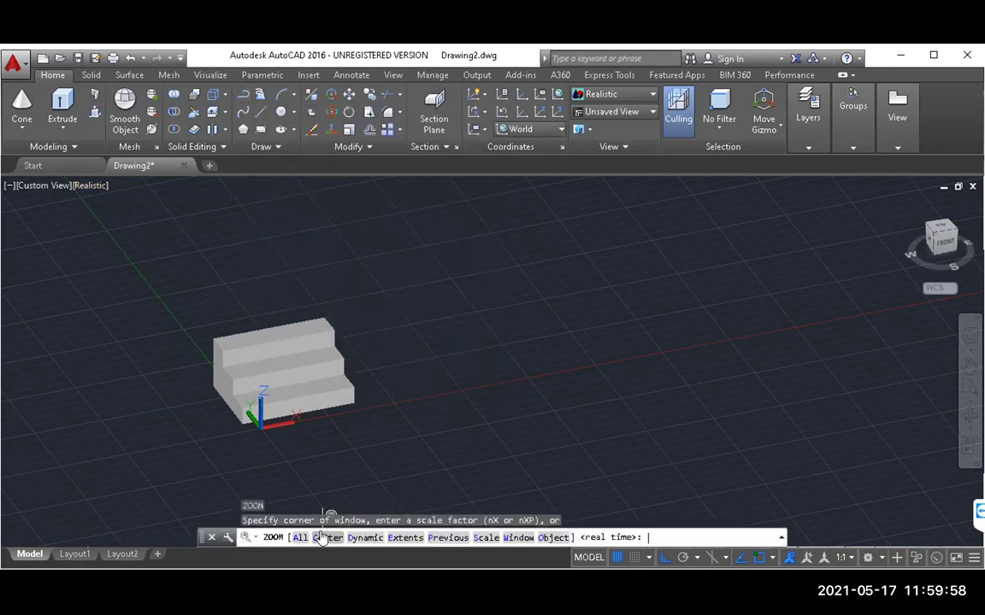
key(Return)
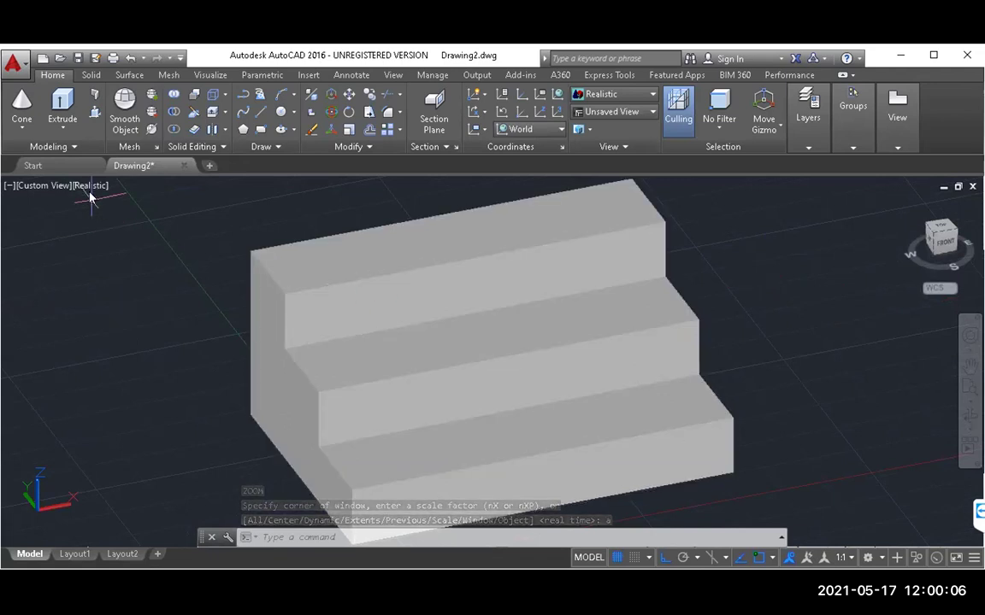
click(90, 189)
click(132, 223)
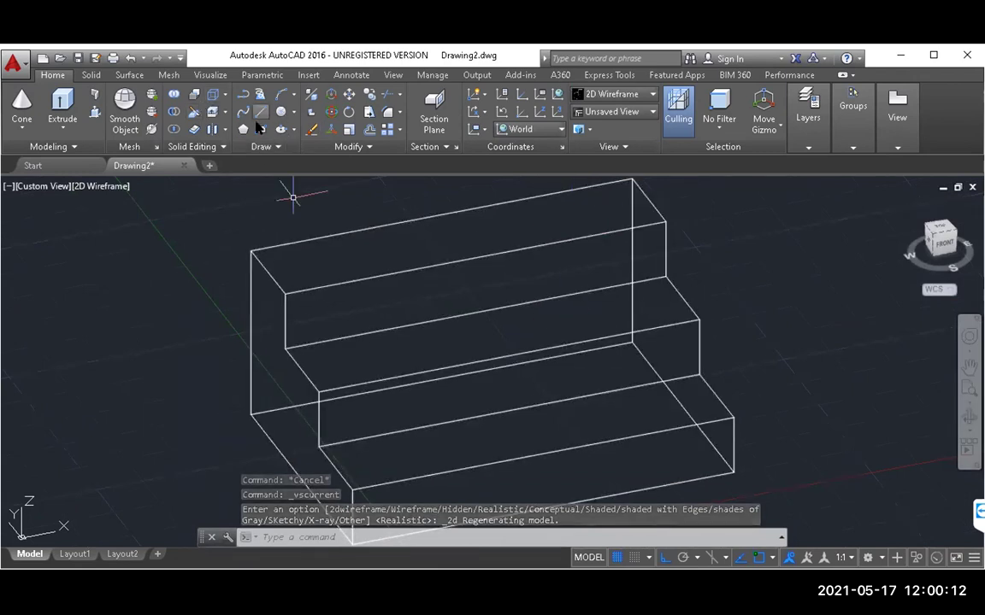
click(258, 128)
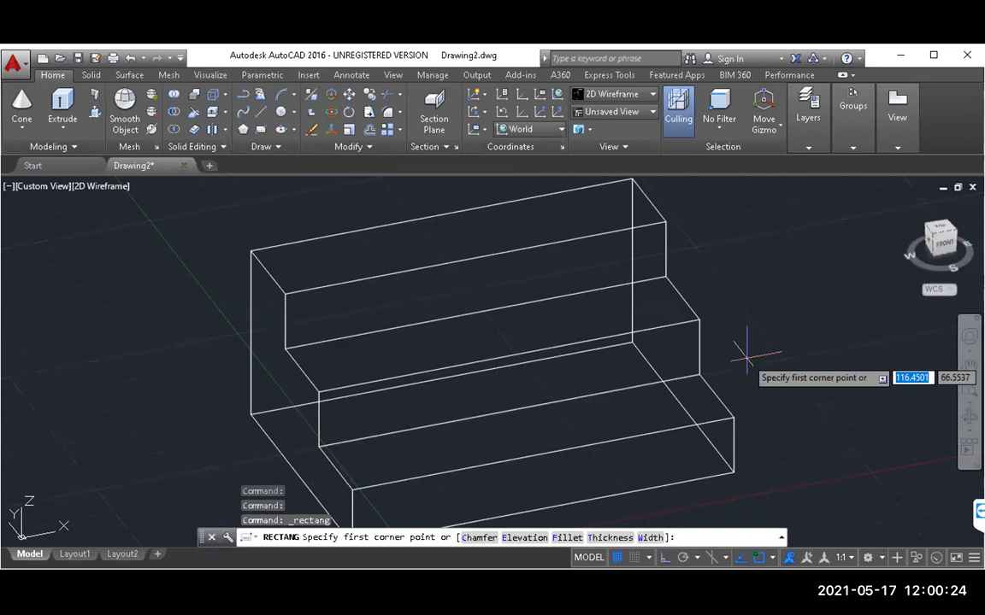
click(846, 430)
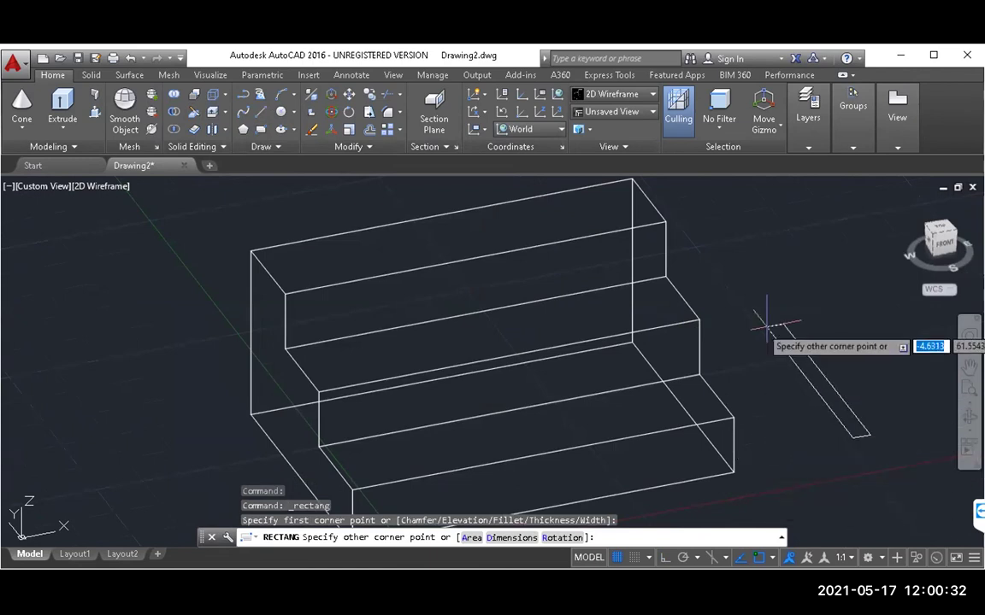
key(Escape)
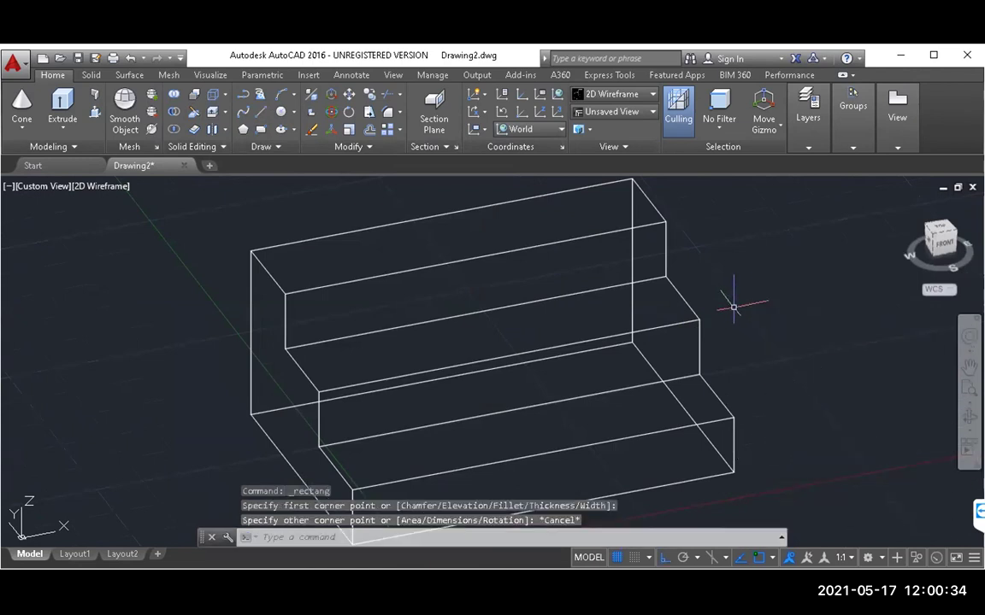
Draw a rectangular polyline outline on the ground plane beside the staircase, 24 units along X and 72 units along Y, ending at its start point
text(pl)
key(Return)
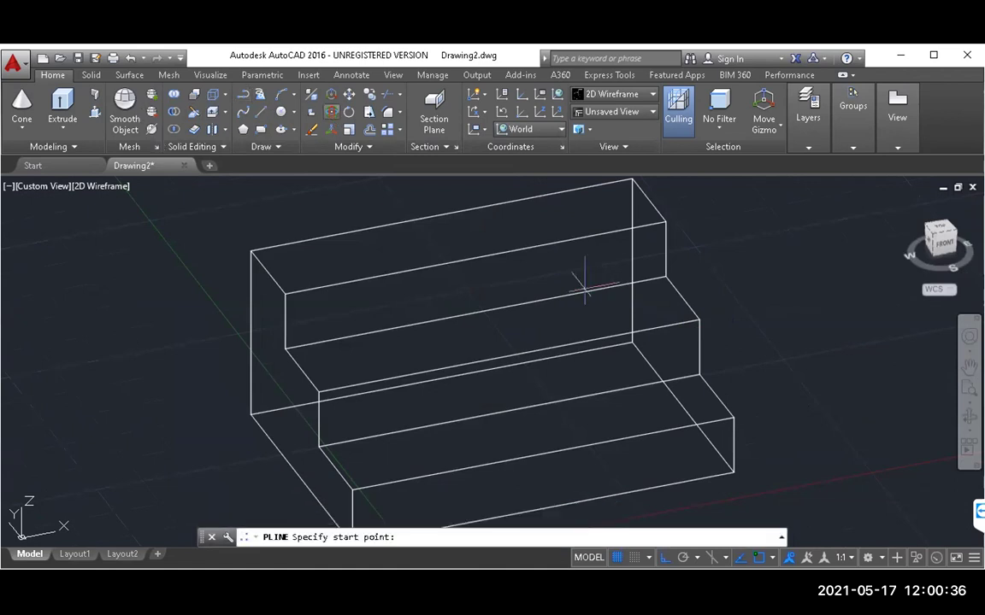
click(905, 437)
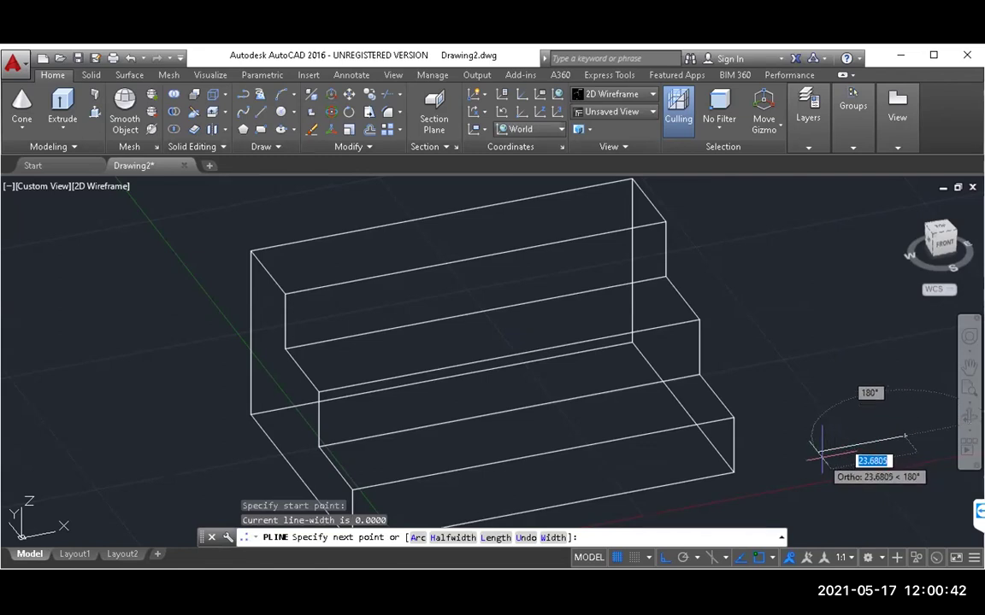
text(24)
key(Return)
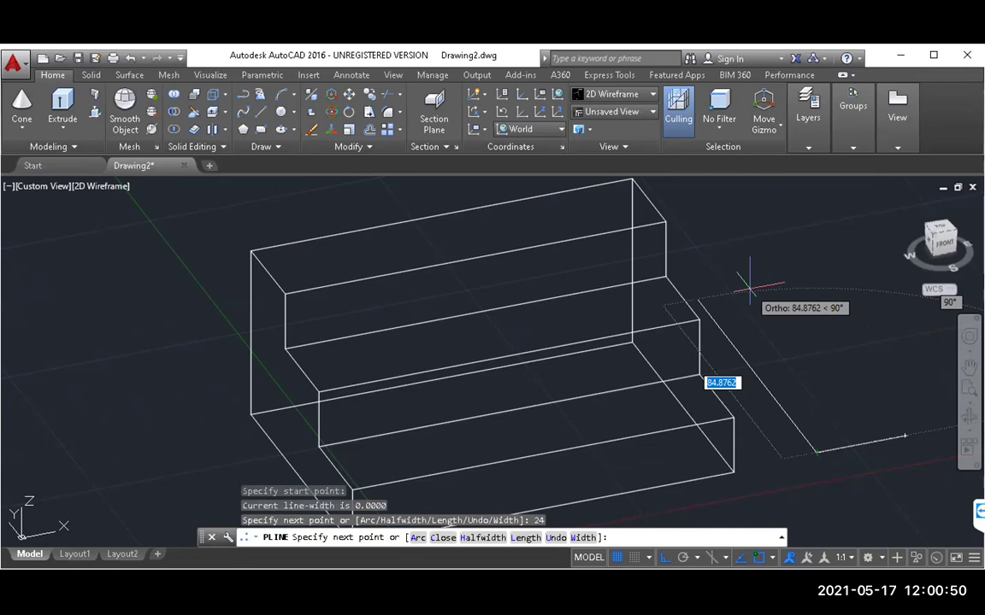
text(72)
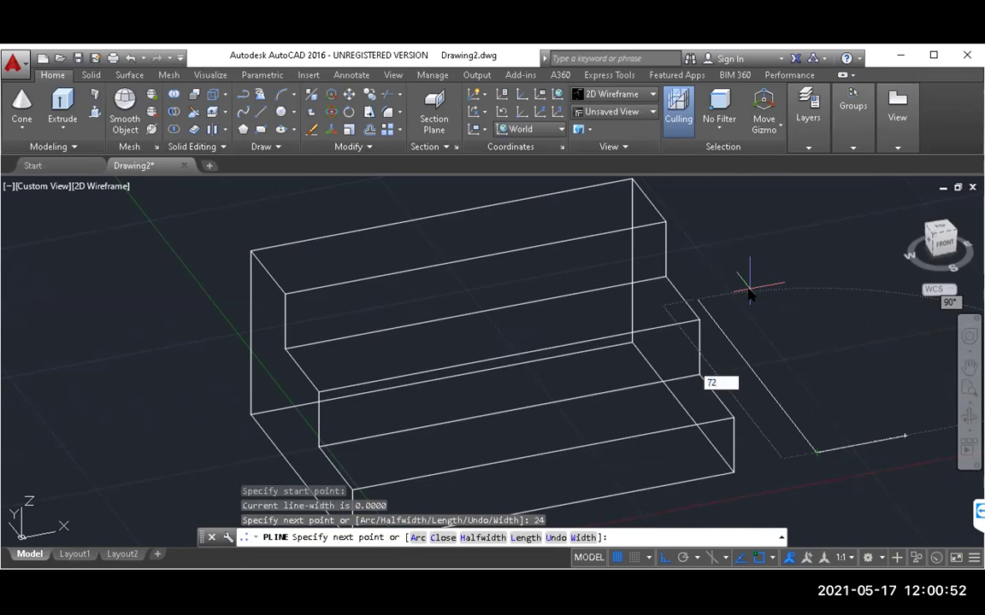
key(Return)
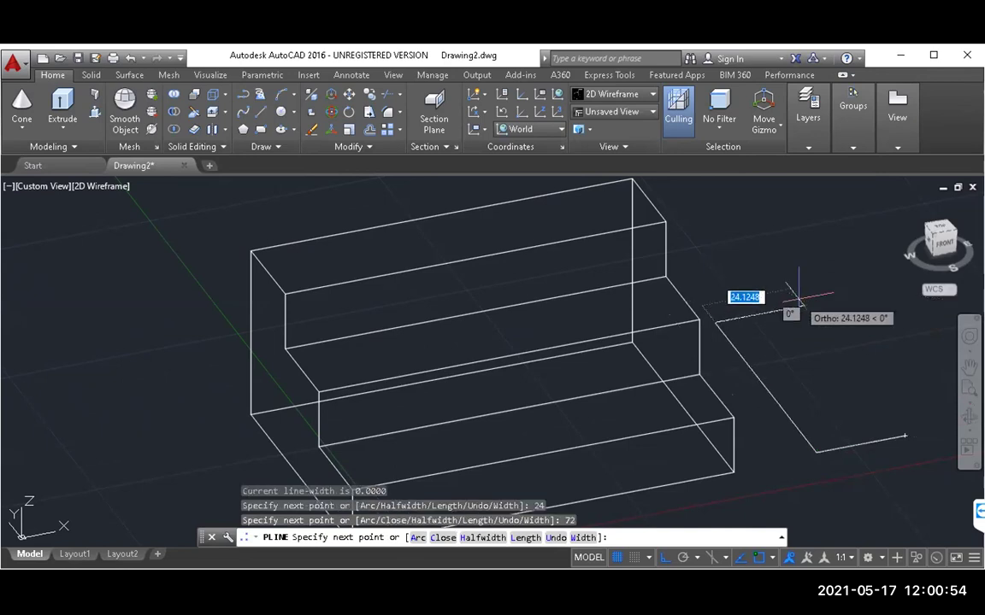
text(24)
key(Return)
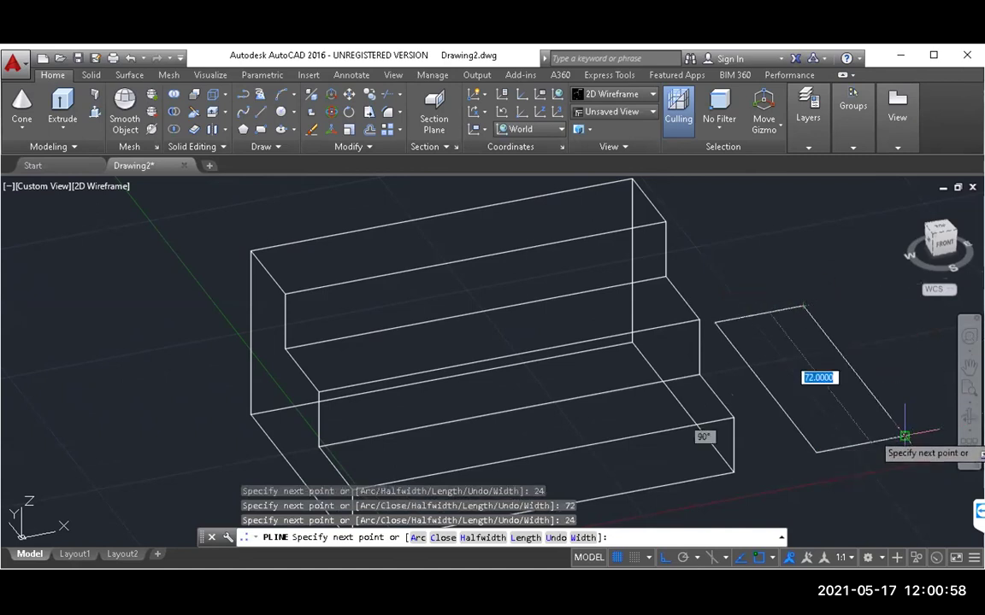
click(904, 436)
key(Escape)
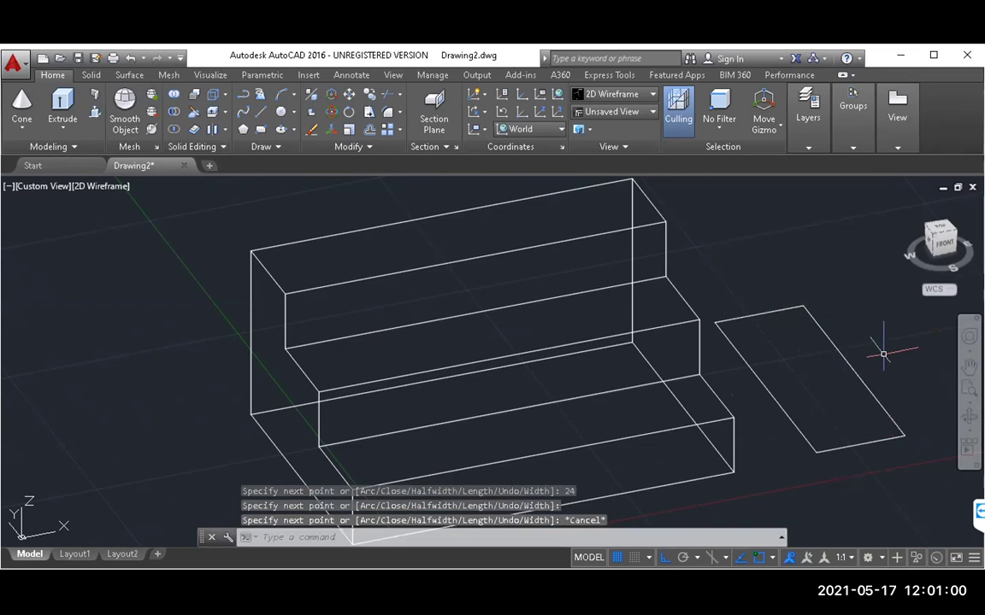
Select the rectangle beside the stepped solid to check whether its outline is a single object
click(865, 386)
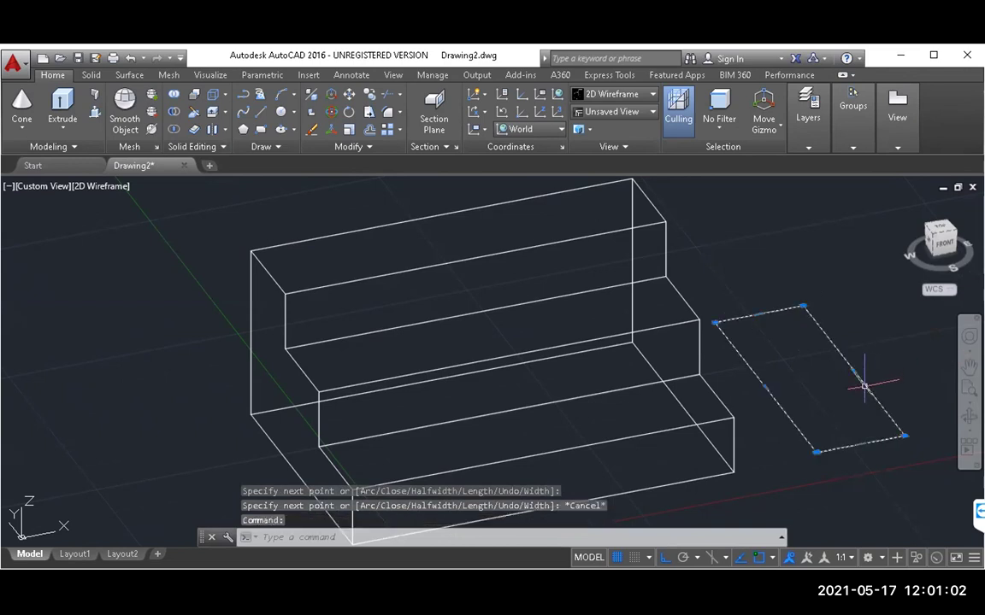
key(Escape)
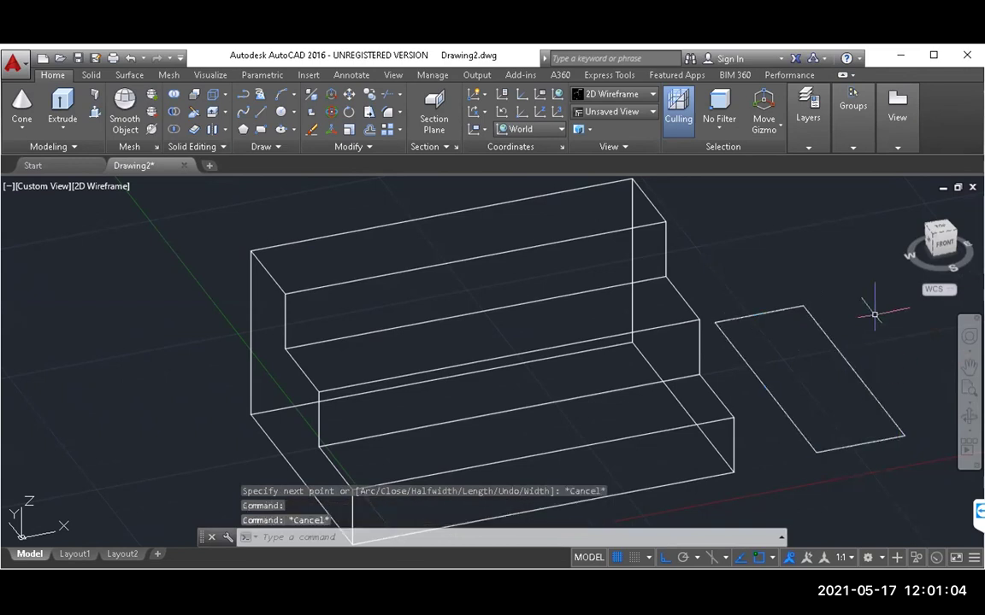
click(838, 350)
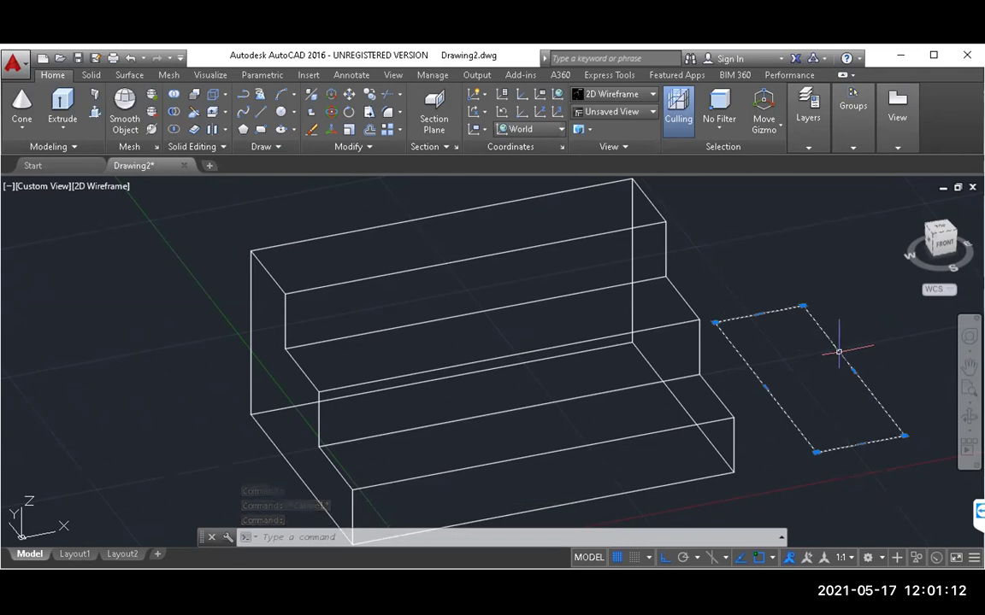
key(Escape)
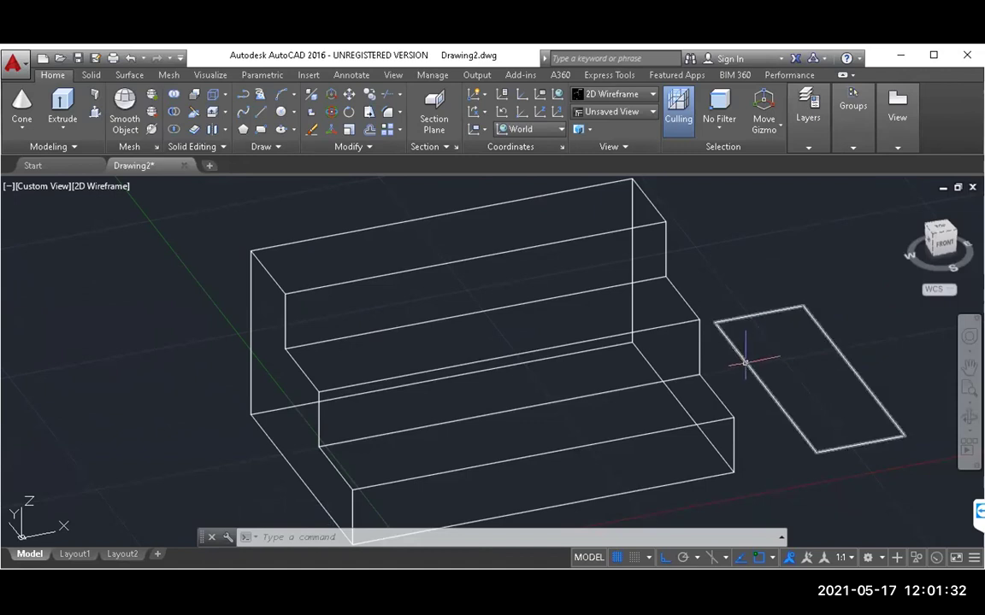
click(745, 362)
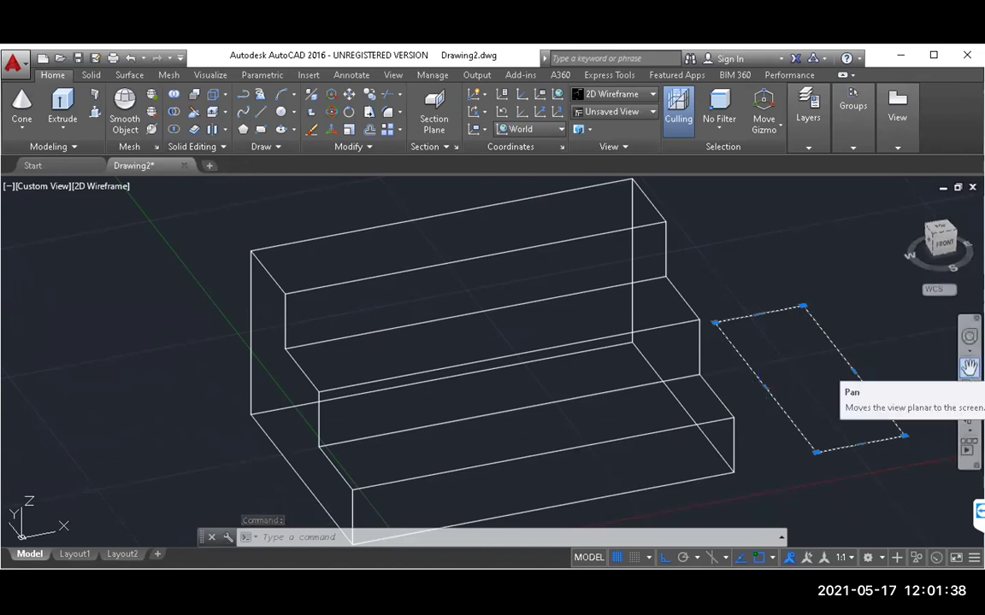
Draw a second rectangle, 24 by 72, beside the existing one using the Line command
click(969, 366)
drag(805, 378, 687, 385)
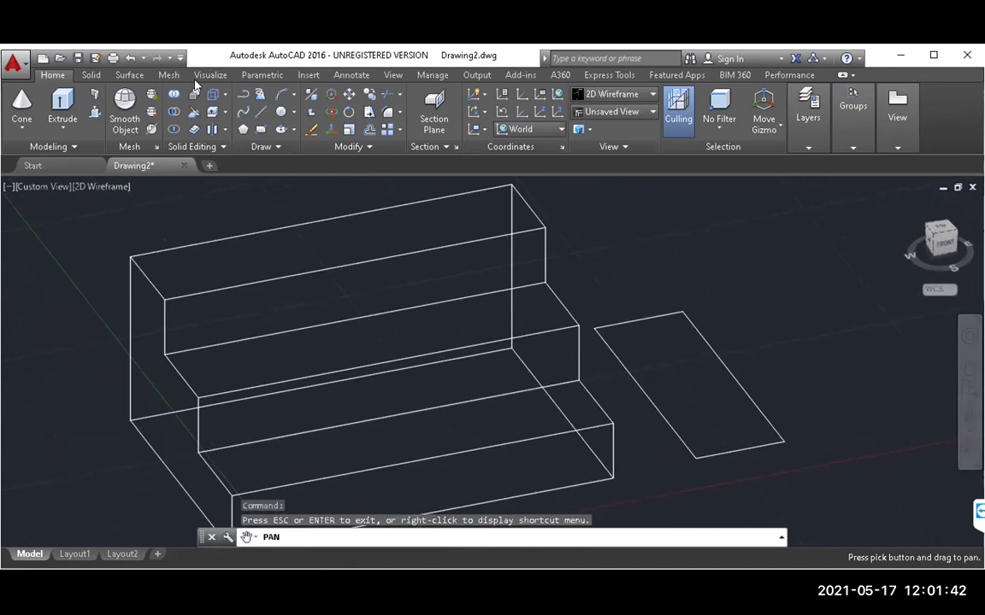
click(239, 106)
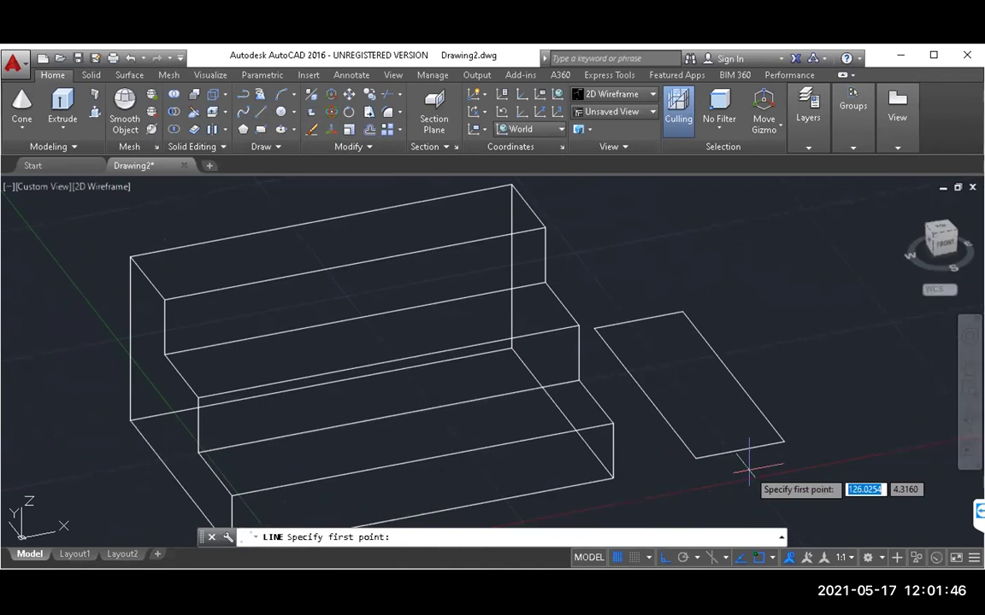
click(905, 407)
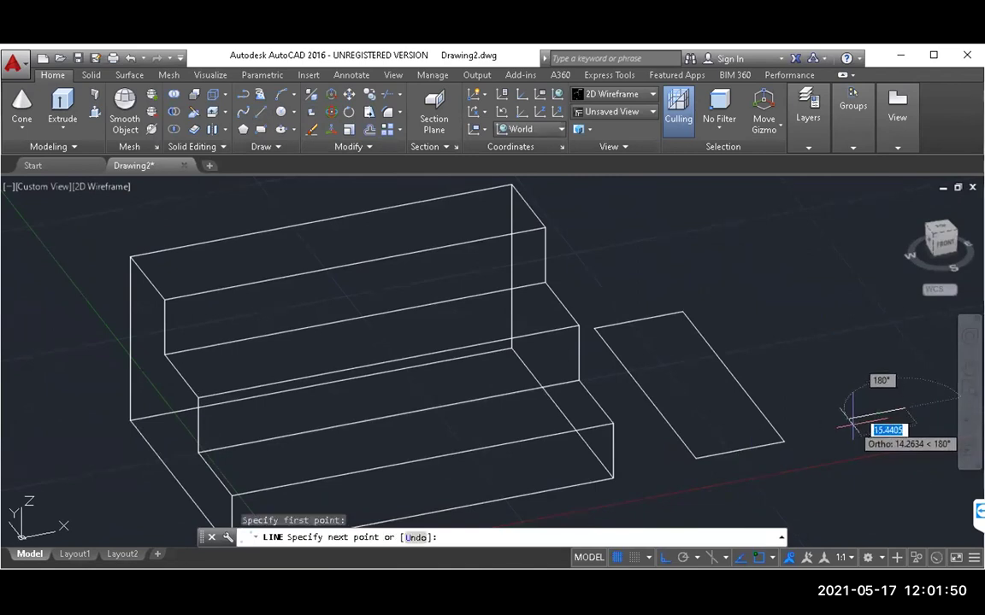
text(24)
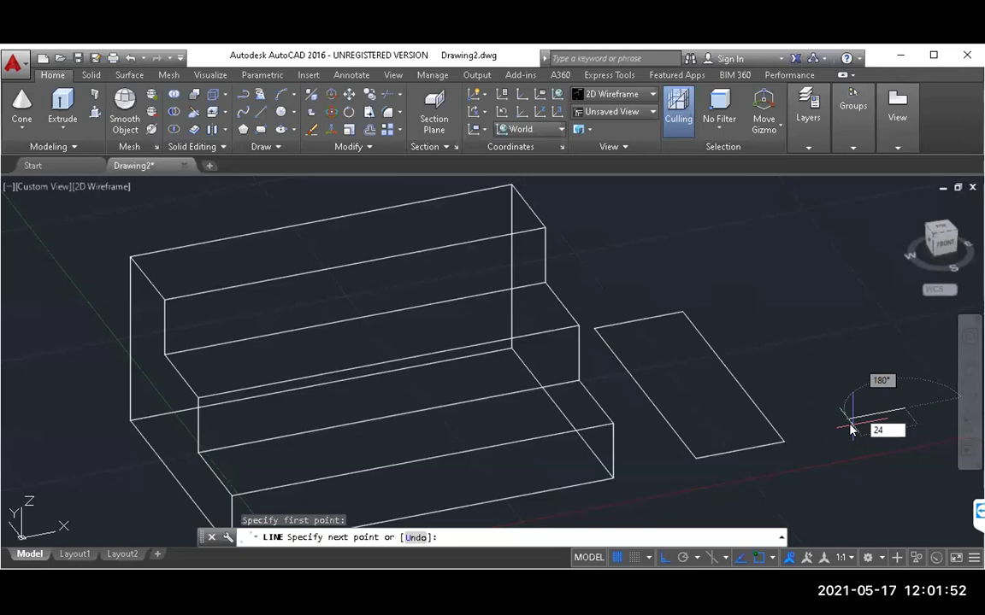
key(Return)
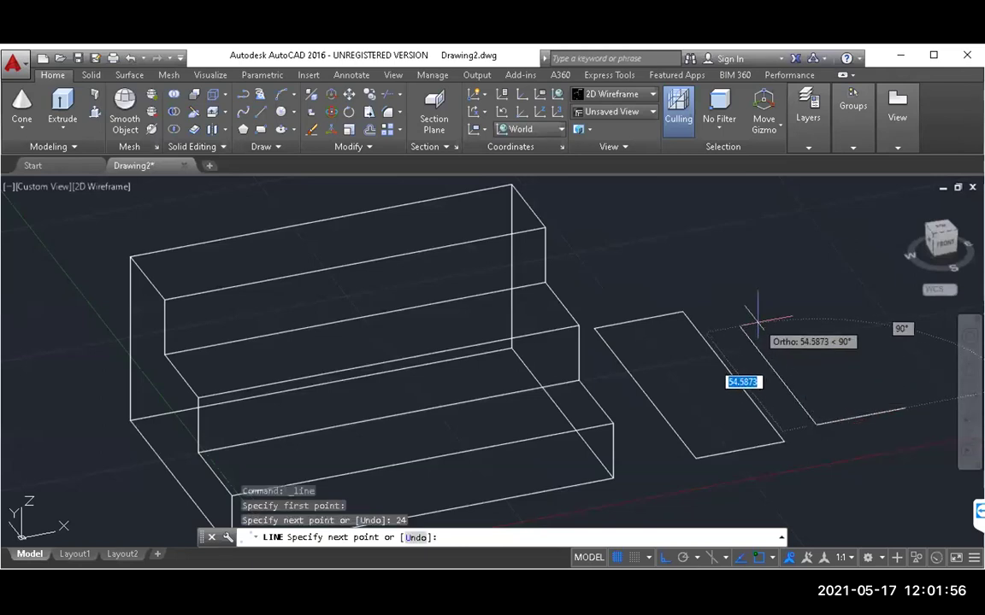
text(72)
key(Return)
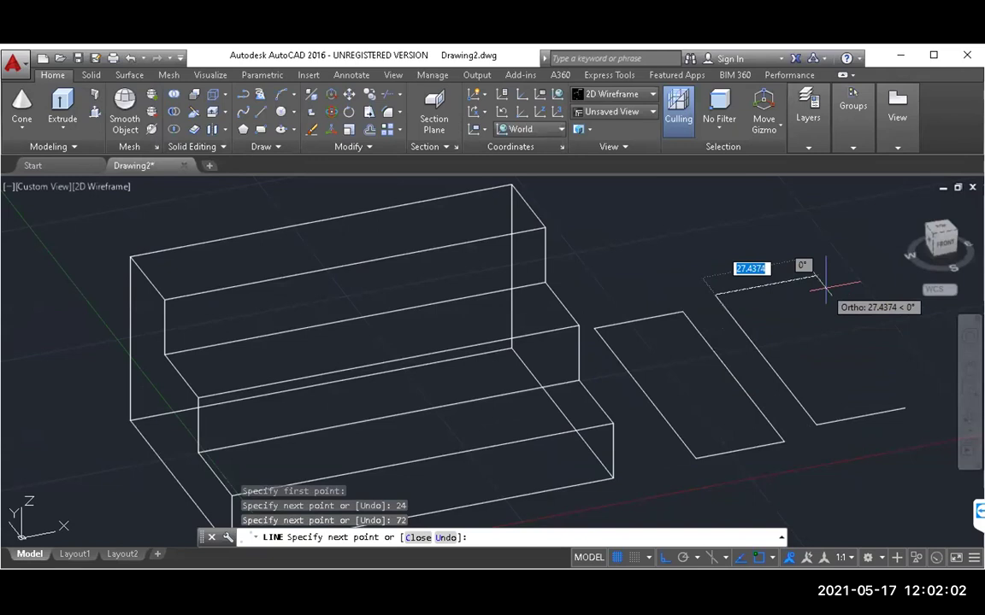
text(24)
key(Return)
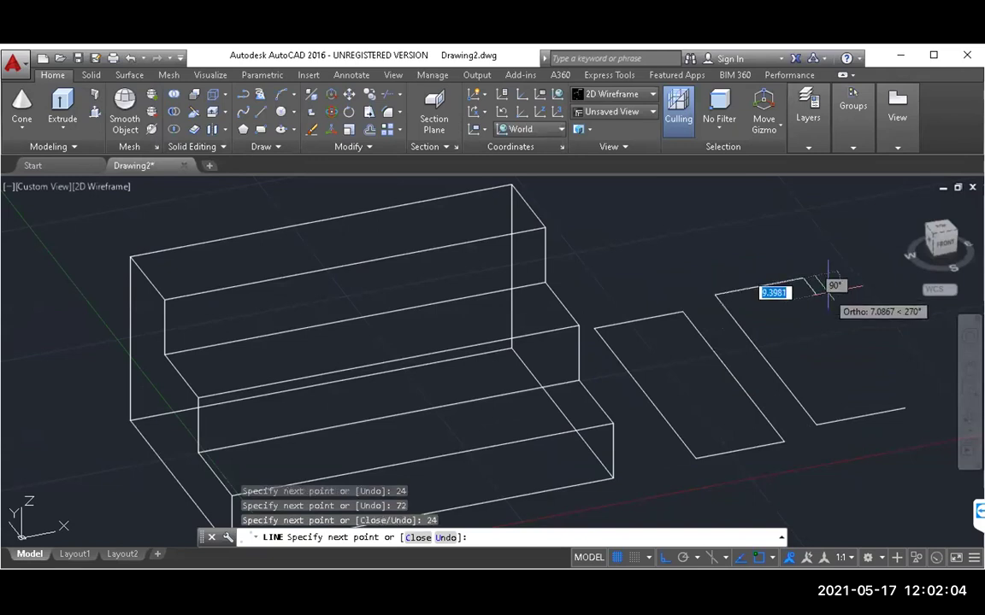
click(902, 408)
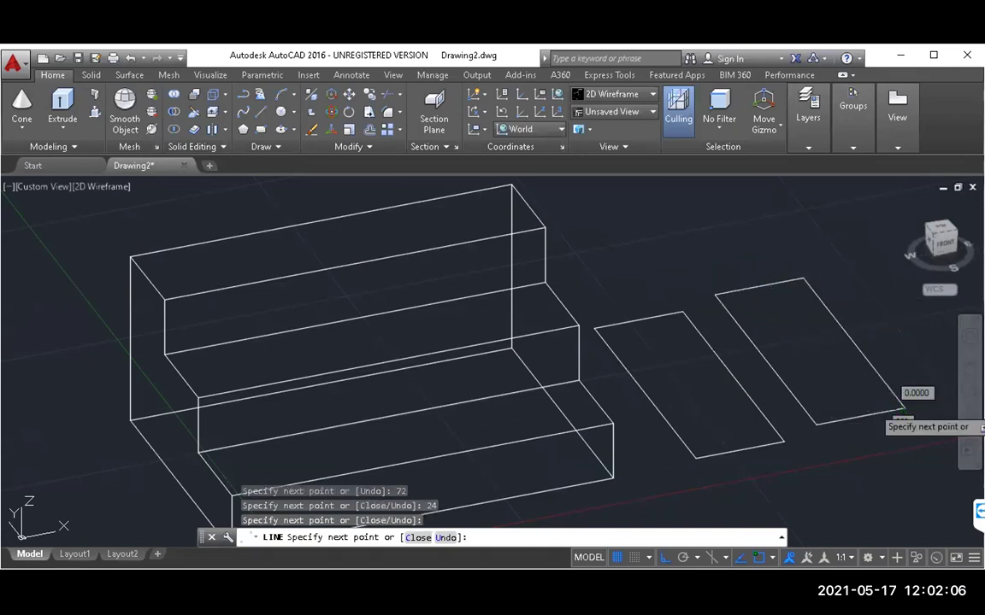
key(Escape)
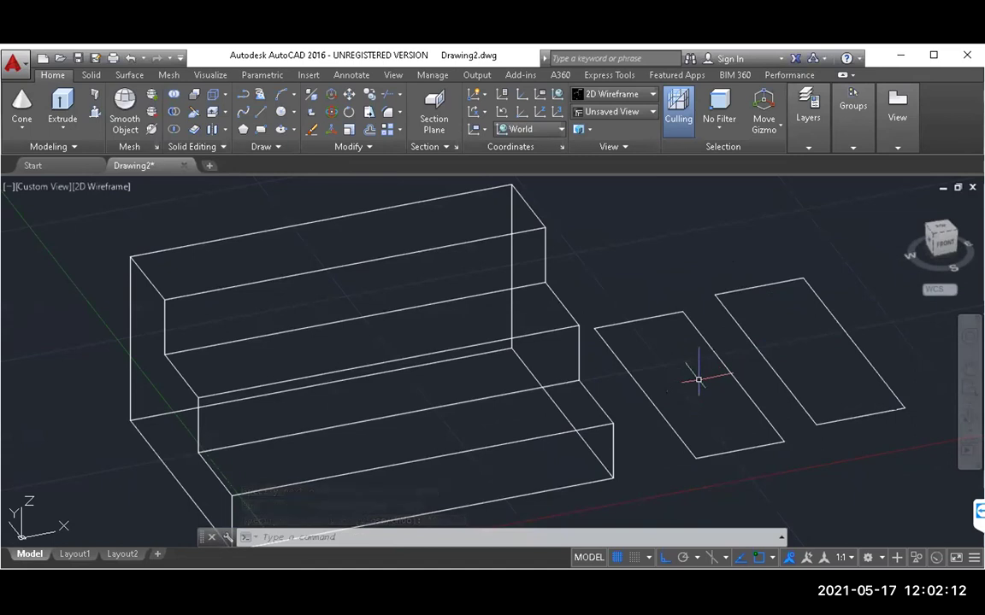
Select the edges of the line-drawn rectangle and the polyline rectangle to compare how each one selects
click(769, 366)
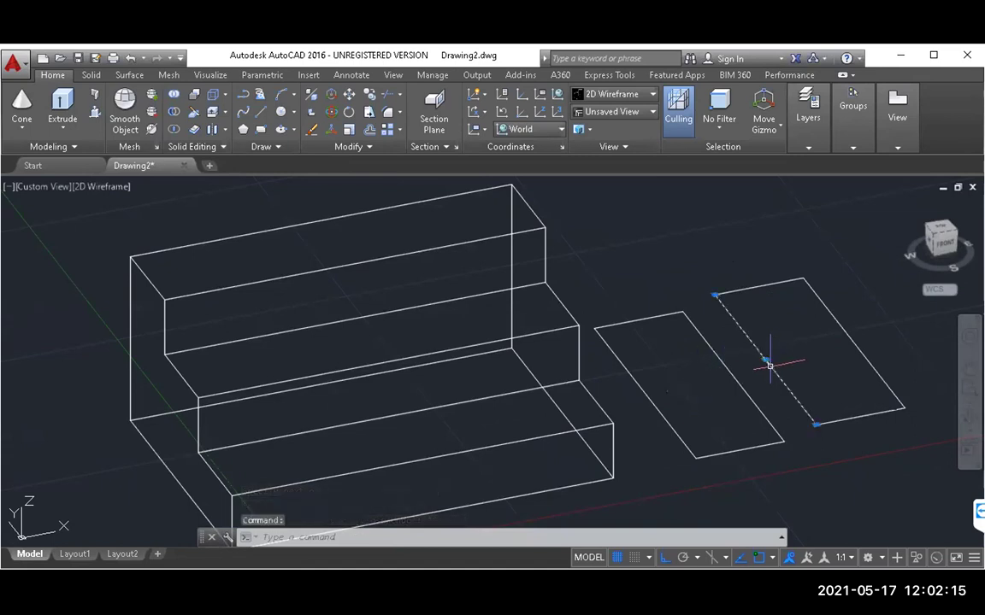
click(775, 281)
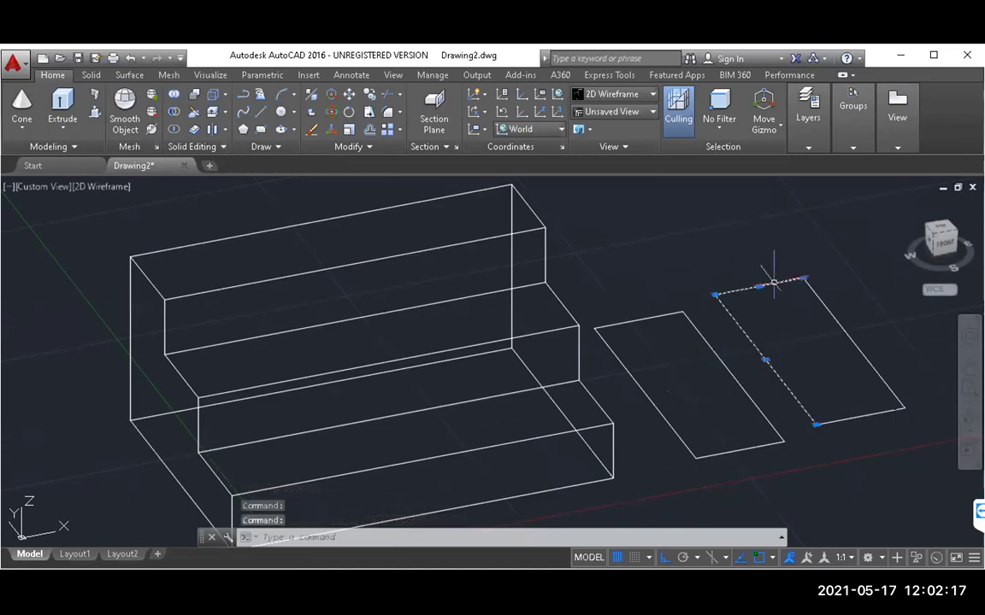
click(835, 318)
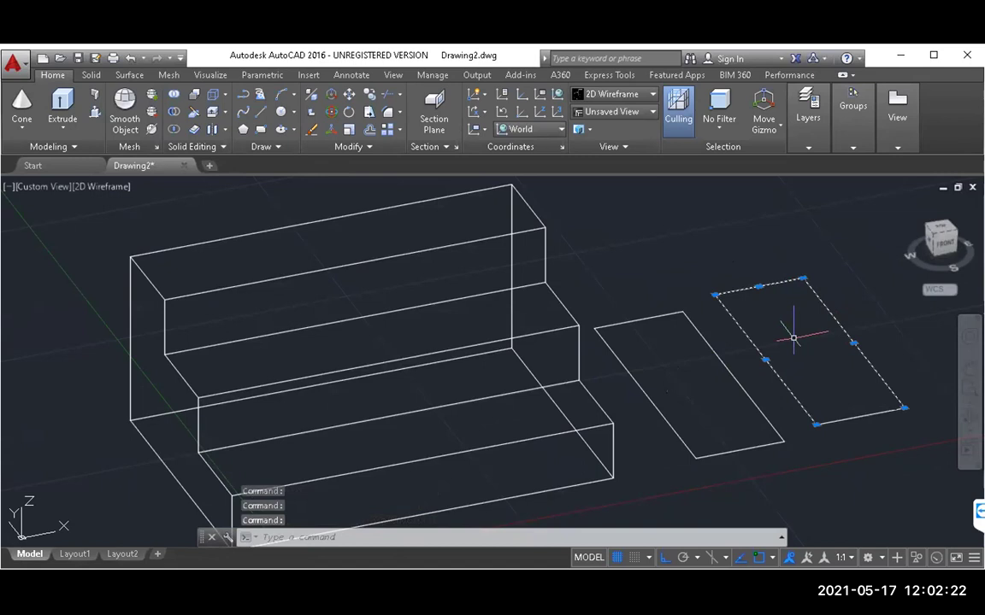
click(720, 360)
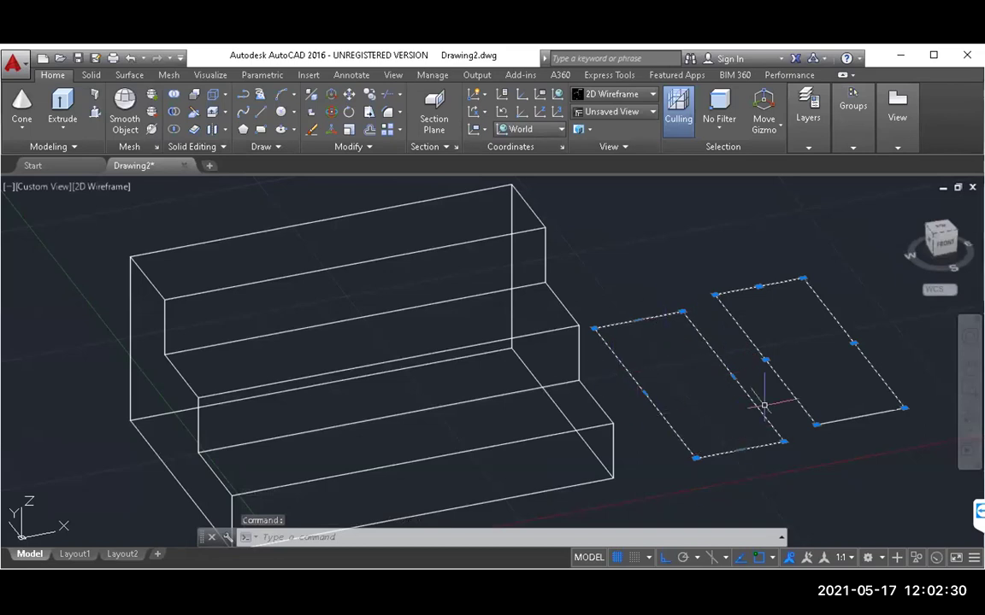
key(Escape)
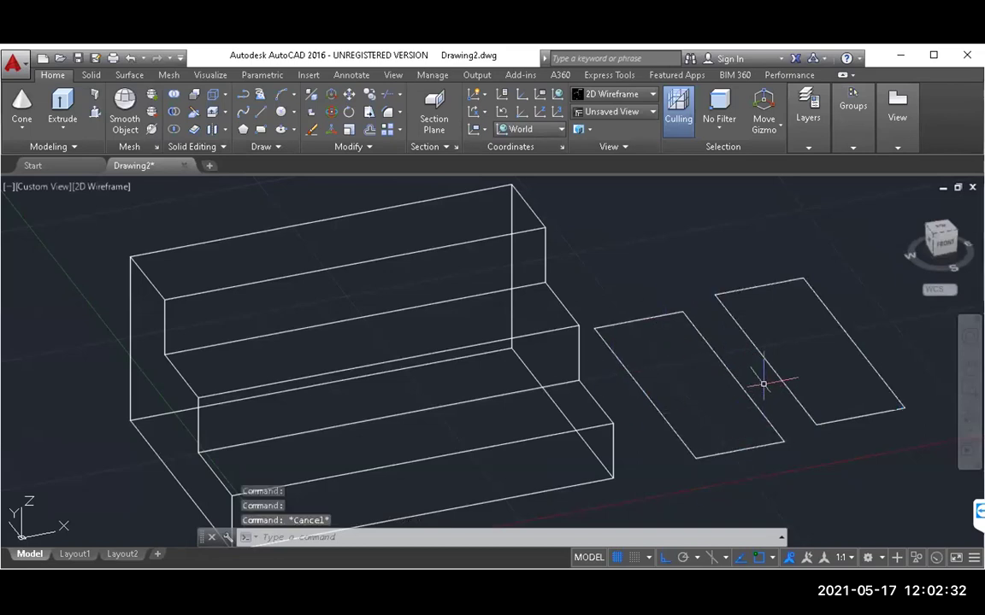
Erase the four separate lines that form the second rectangle
click(755, 287)
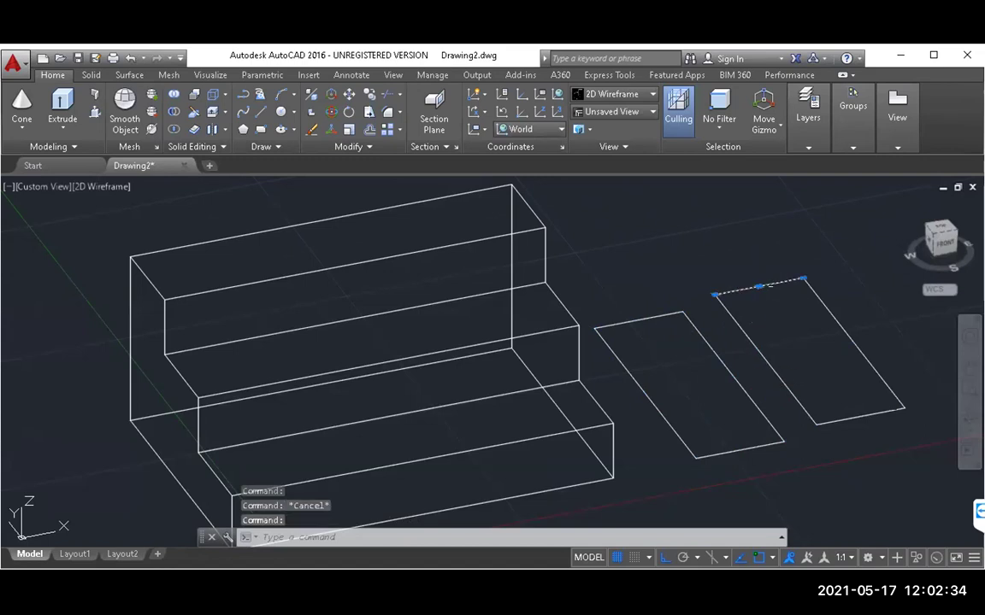
click(823, 302)
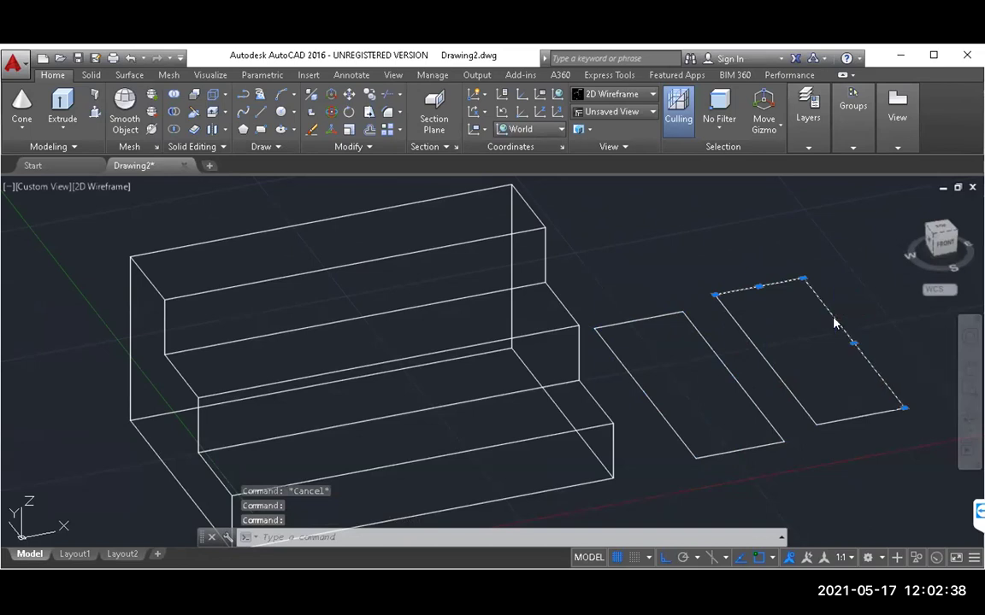
right_click(865, 353)
click(859, 326)
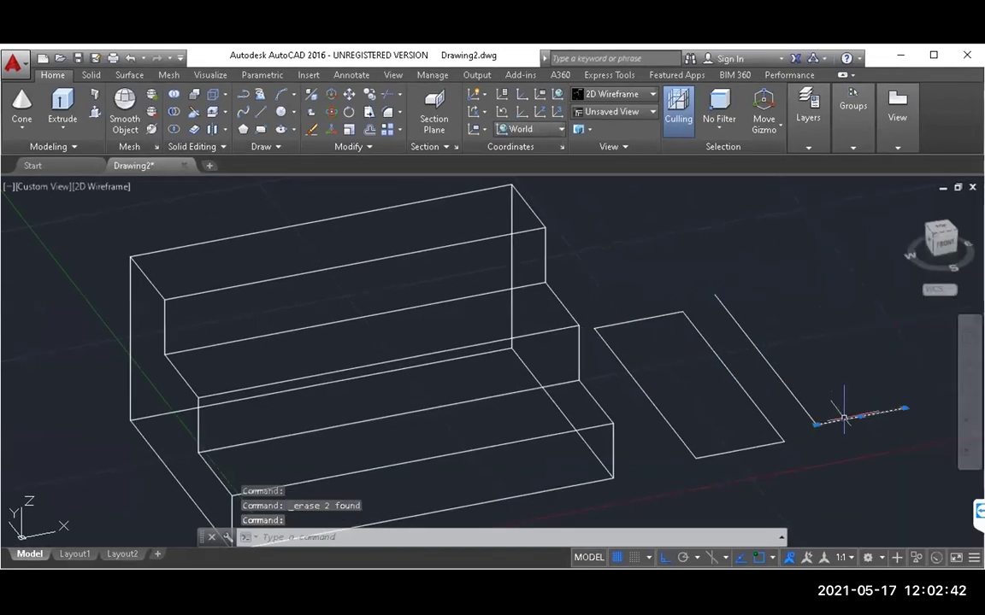
right_click(844, 418)
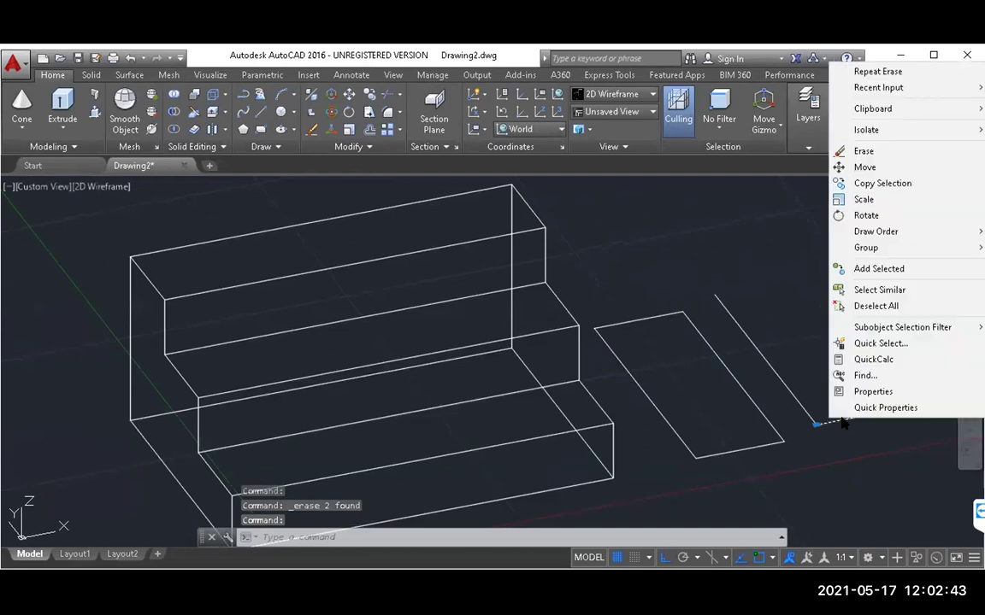
click(859, 155)
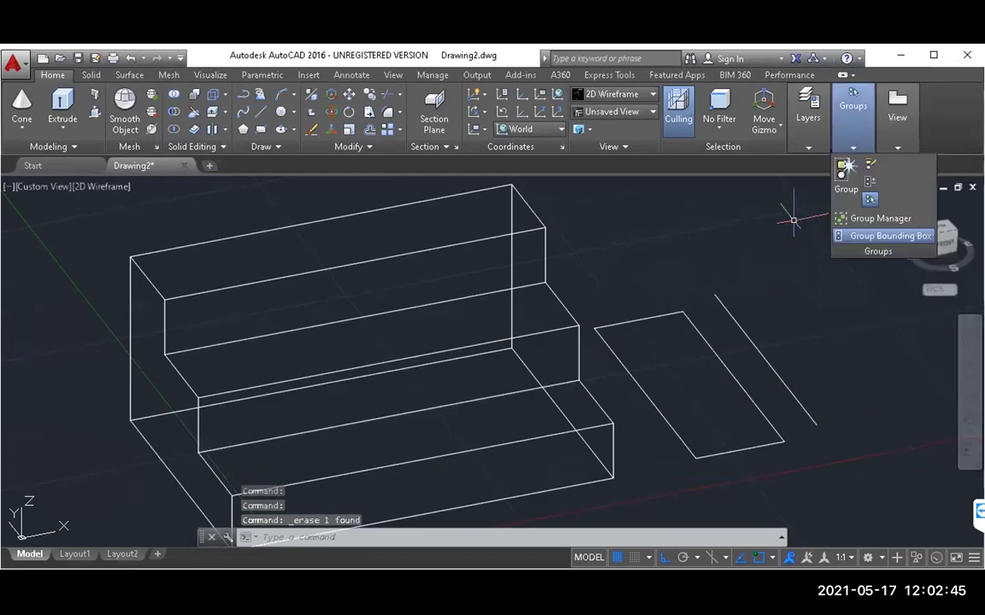
click(760, 353)
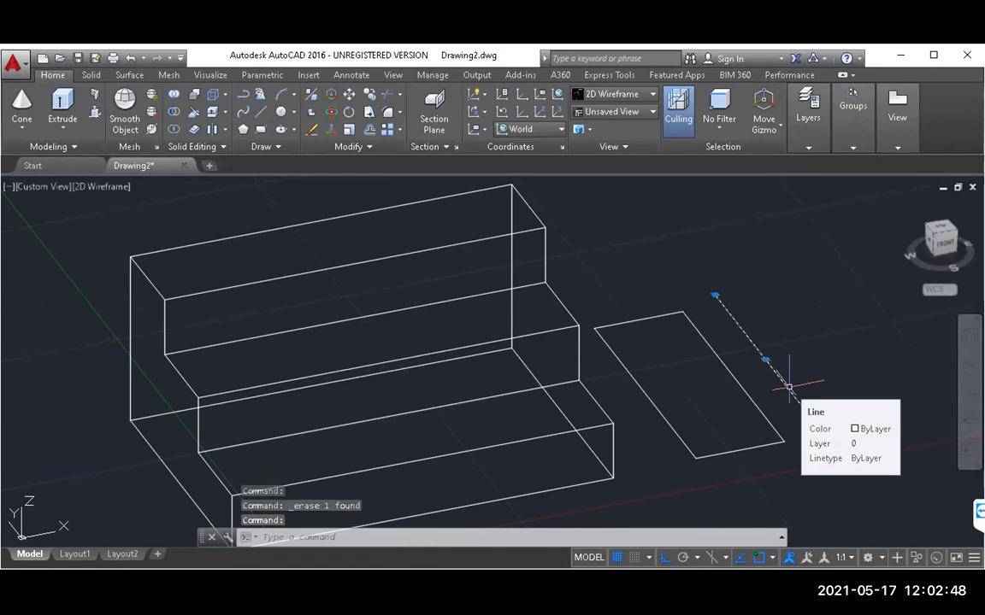
right_click(828, 286)
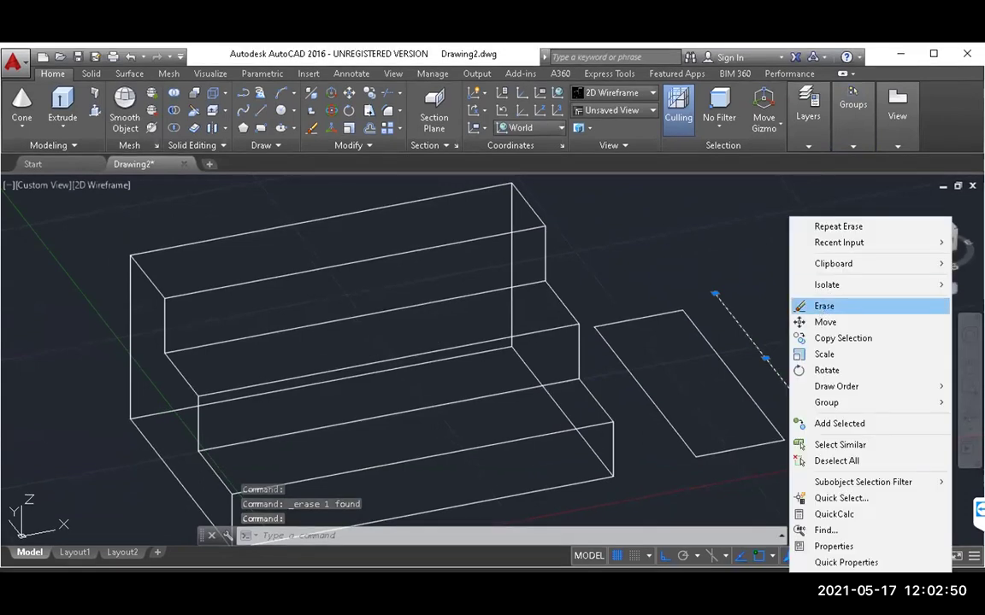
click(822, 306)
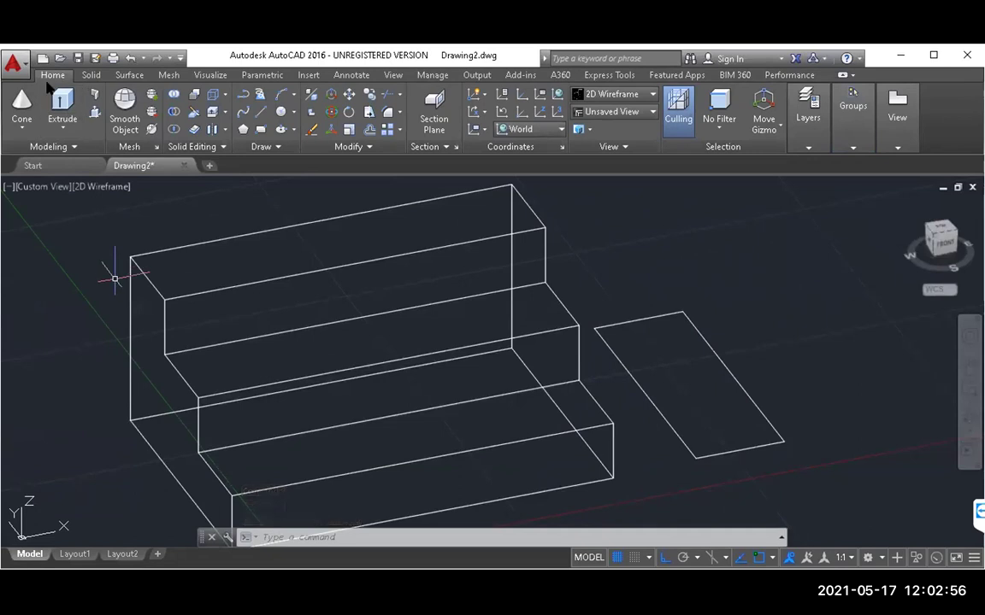
Extrude the rectangle beside the stepped solid to a height of 48
click(62, 107)
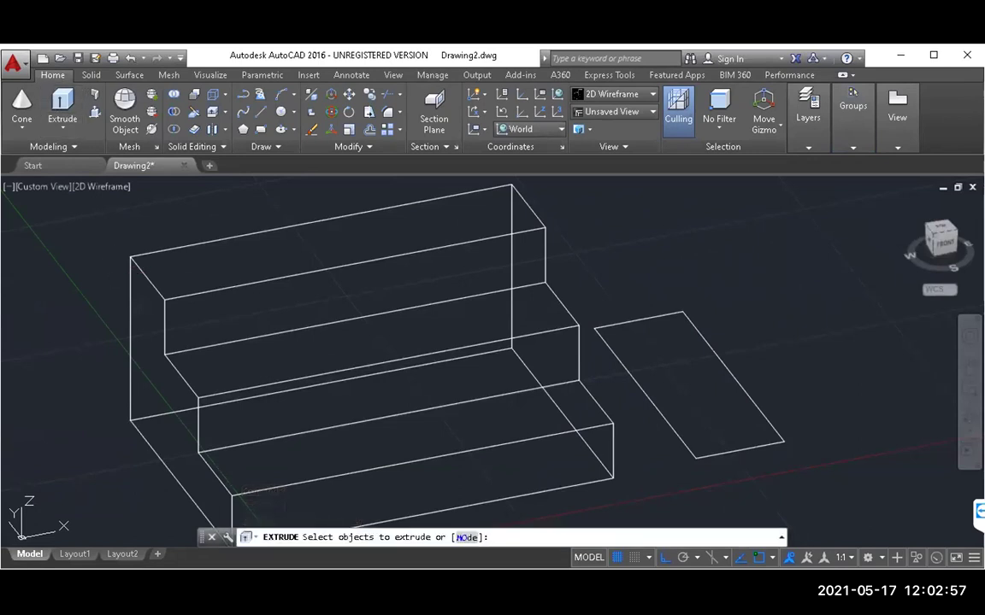
click(645, 394)
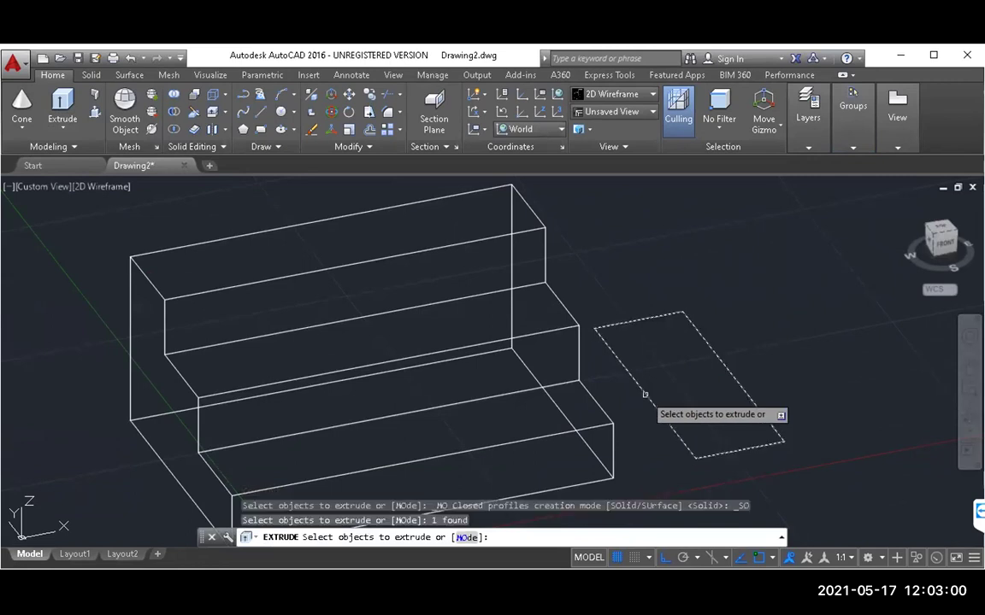
key(Return)
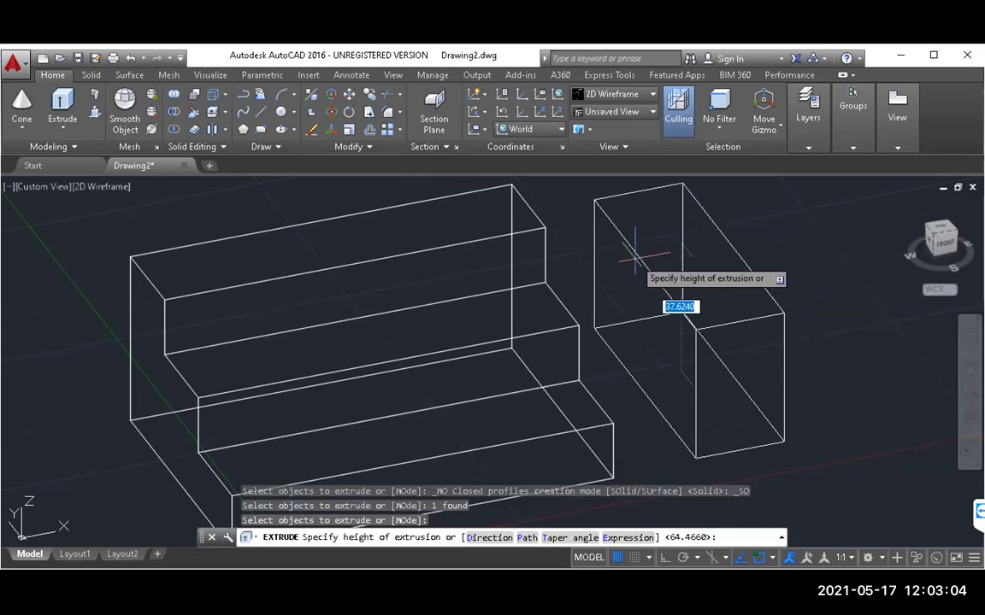
text(48)
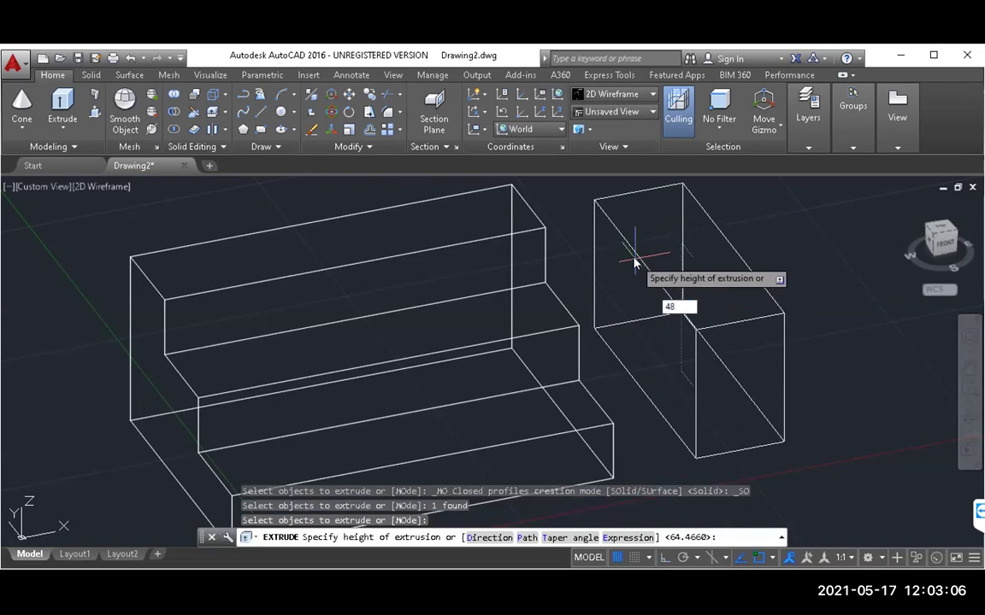
key(Return)
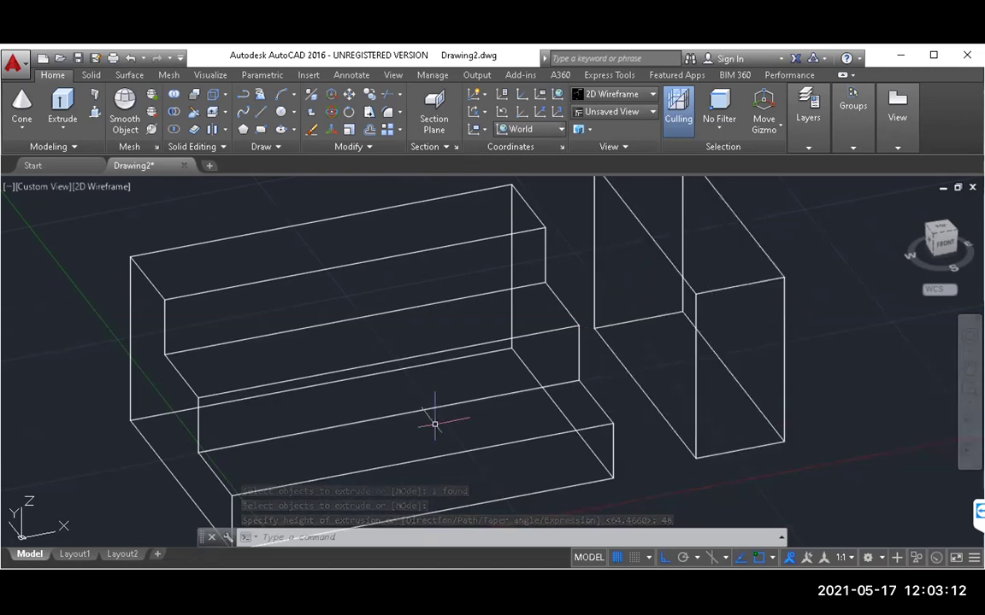
scroll(431, 413, down, 10)
scroll(430, 421, up, 12)
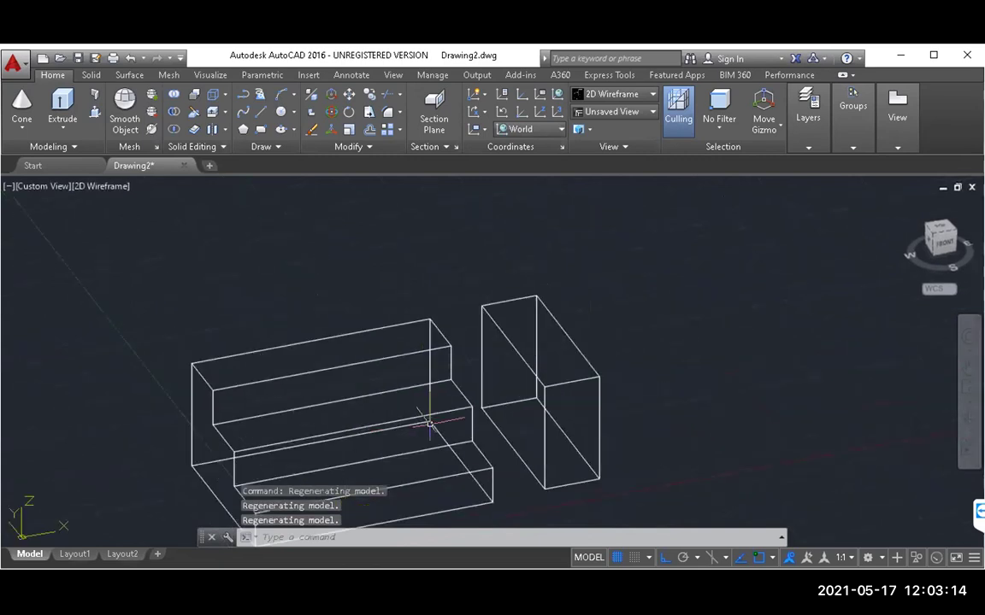
scroll(430, 423, down, 6)
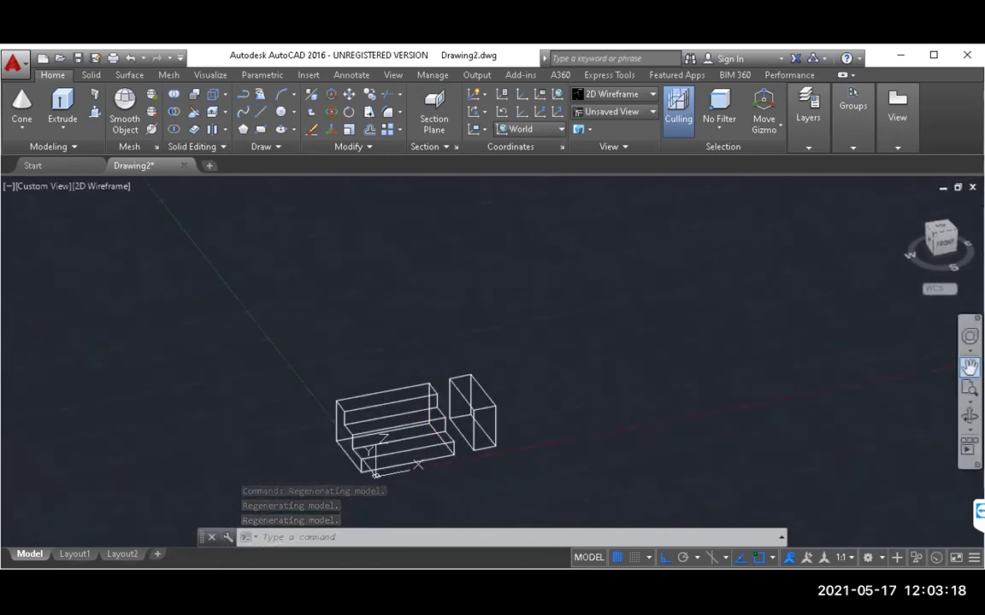
click(970, 366)
drag(500, 483, 557, 406)
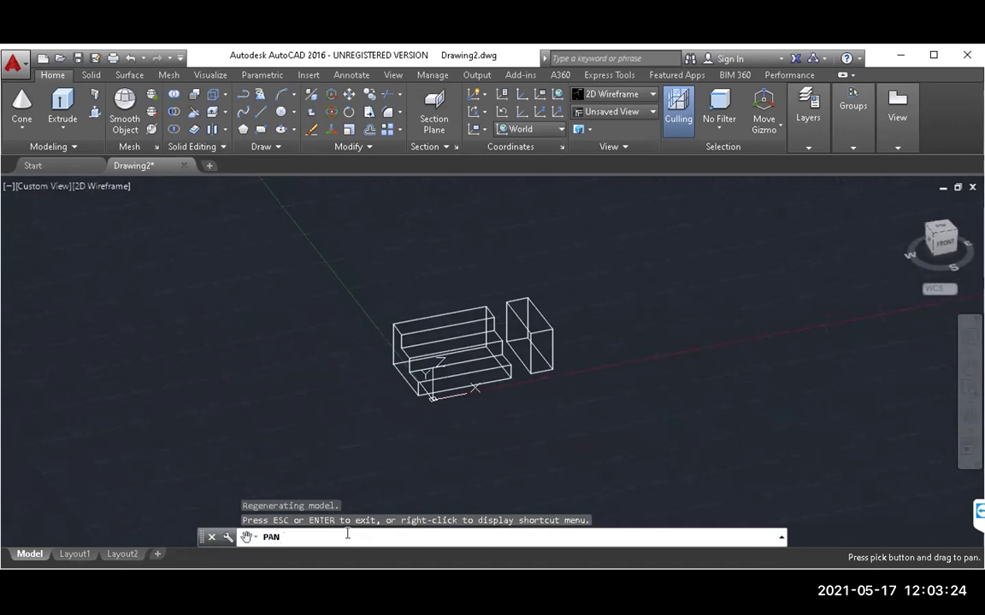
Union the stepped solid with the side block while the two stand apart
key(Escape)
text(z)
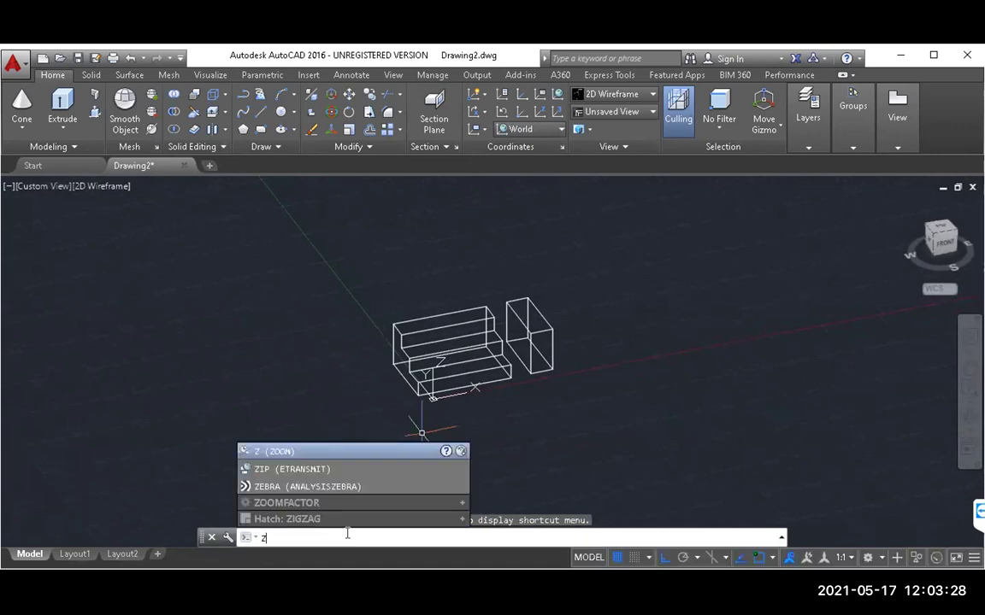
key(Return)
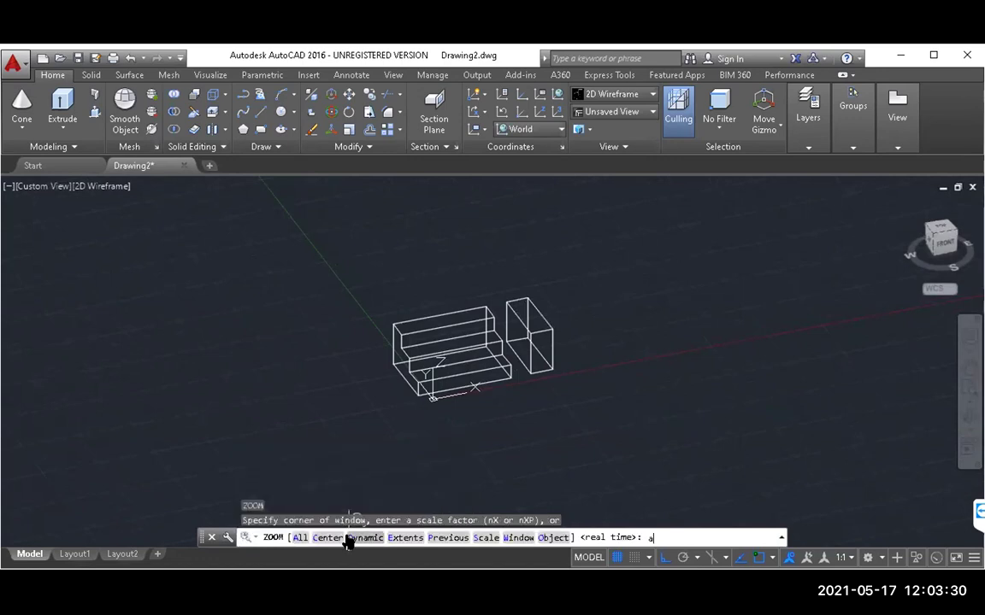
key(Return)
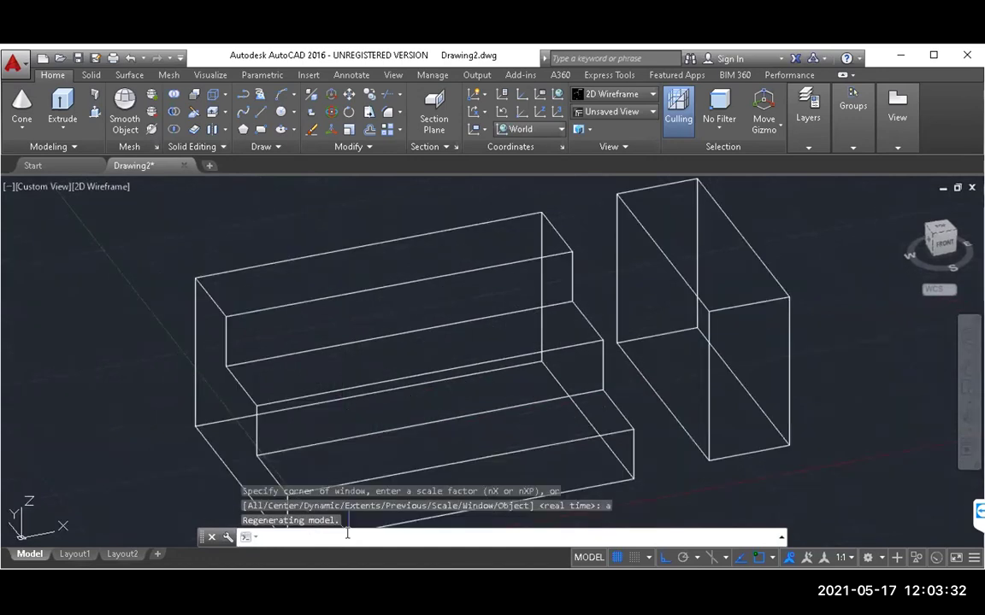
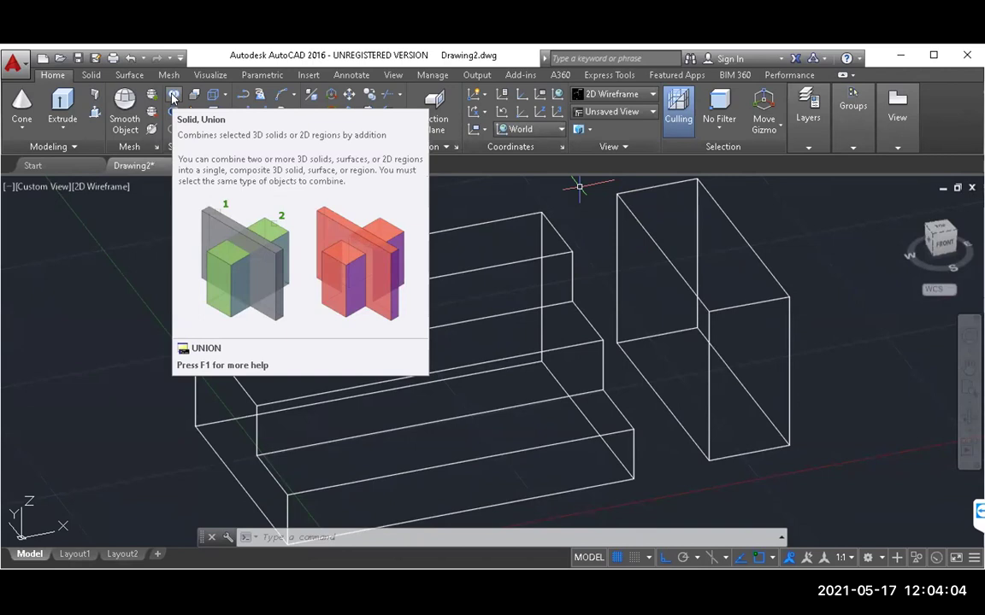
click(173, 99)
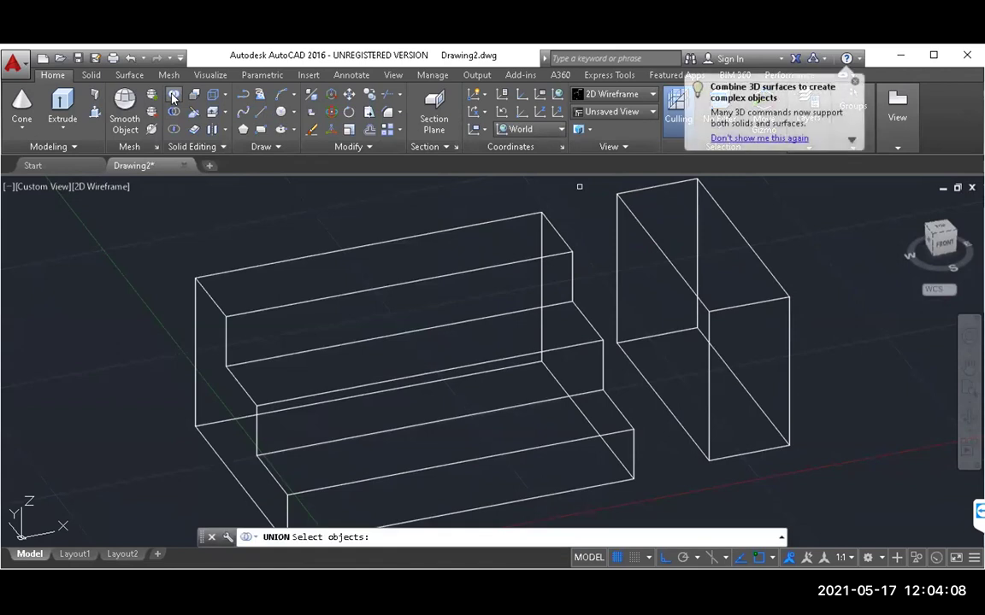
click(299, 407)
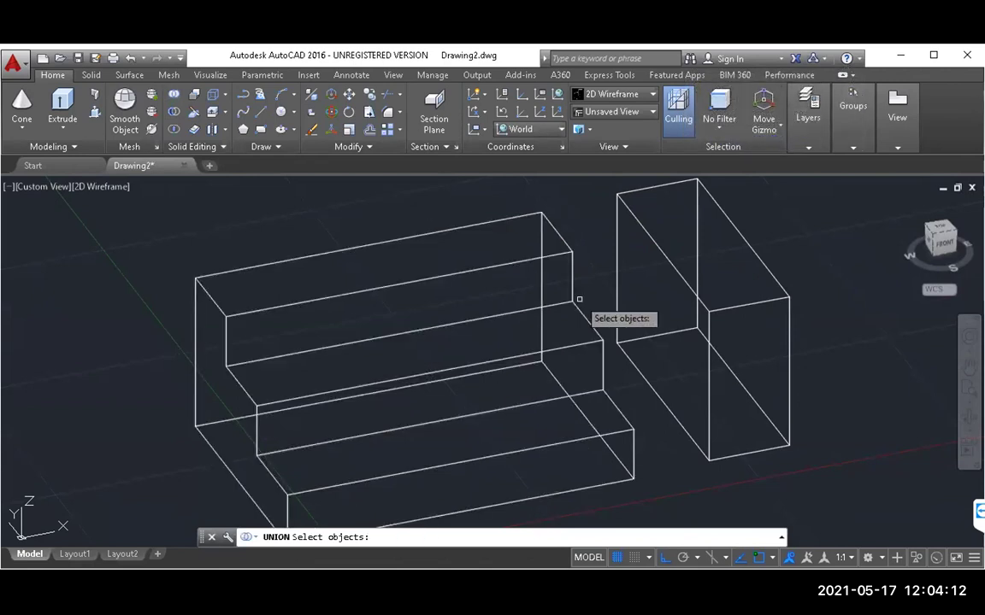
click(562, 240)
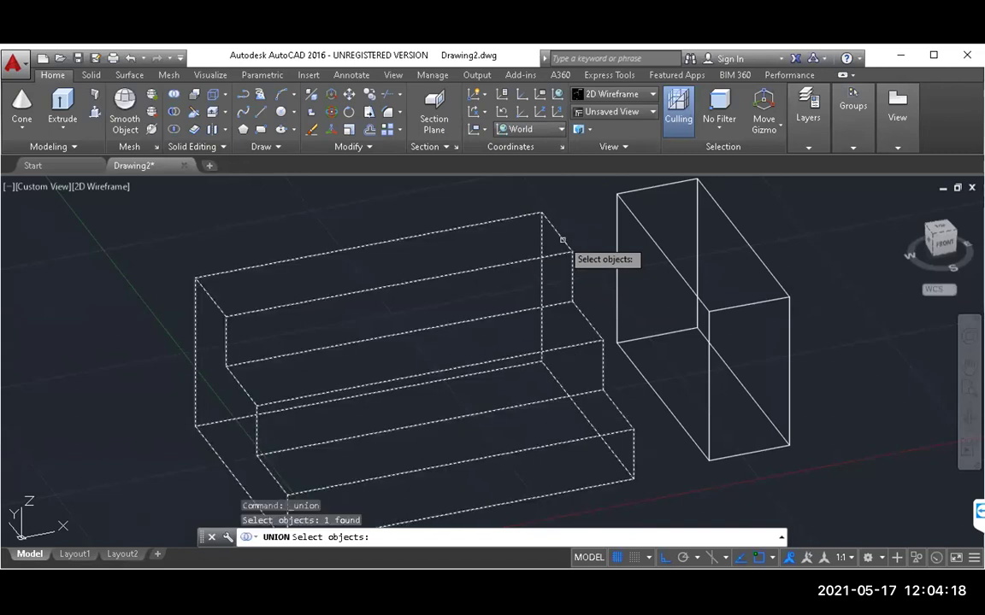
click(640, 224)
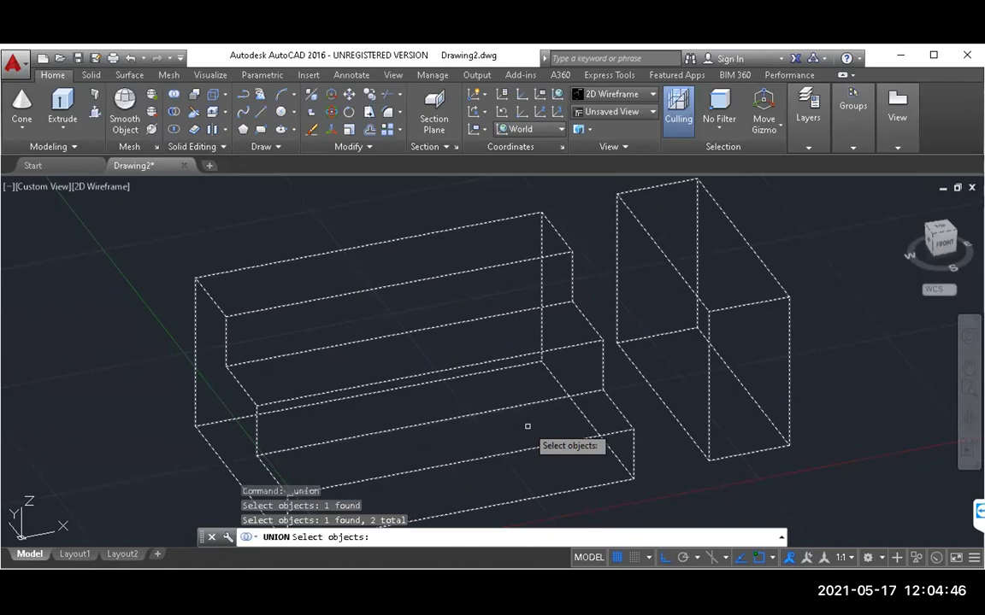
key(Return)
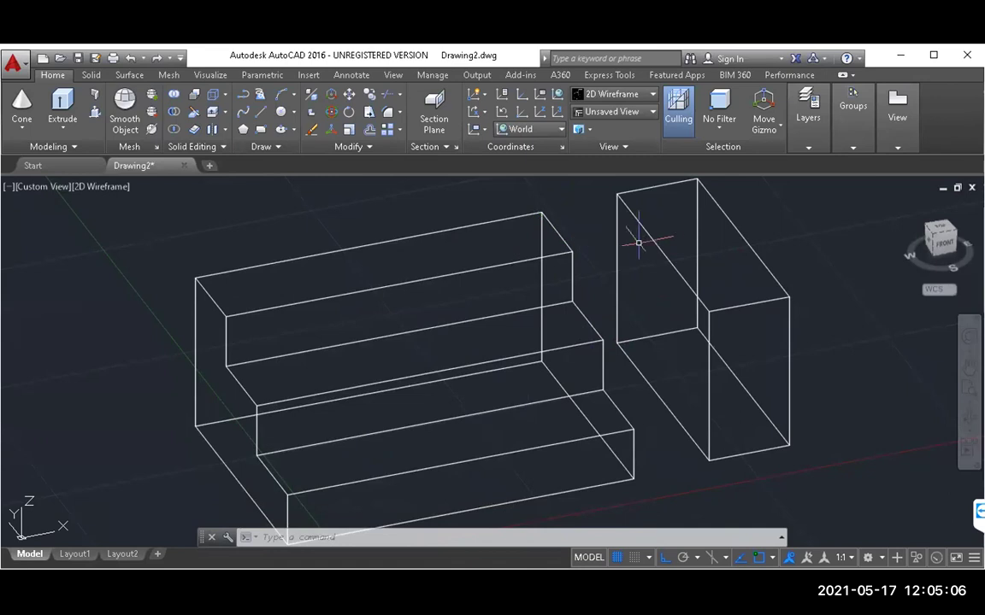
Select the merged solid to check how it behaves, and undo the union along with the preceding zoom
mouse_move(651, 238)
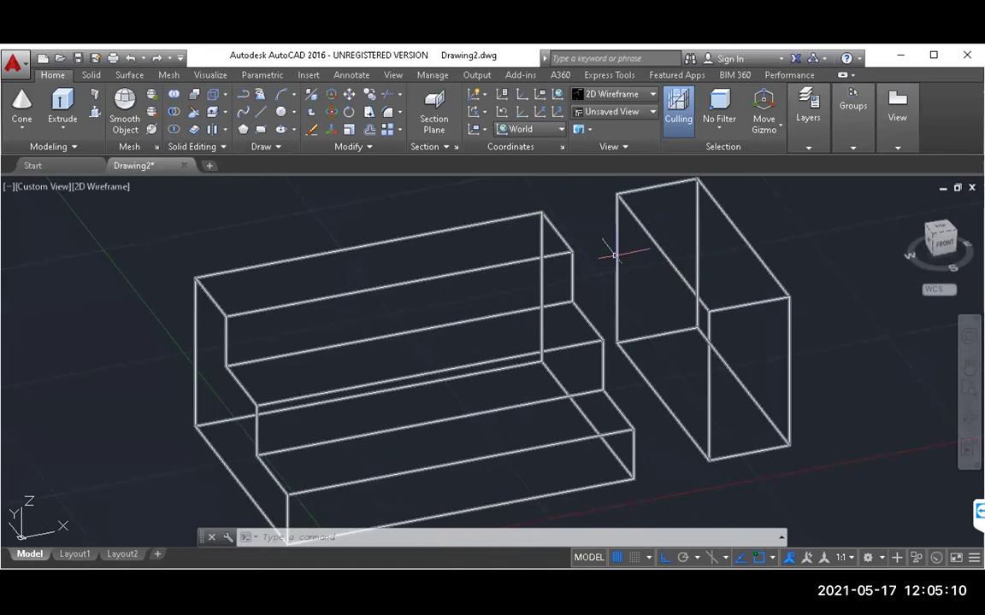
click(614, 254)
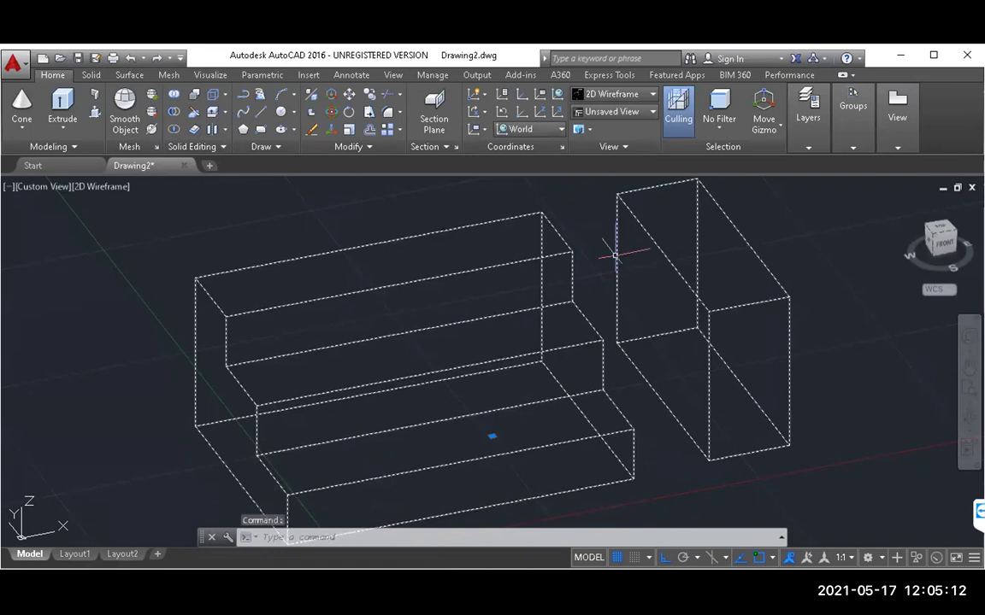
key(Escape)
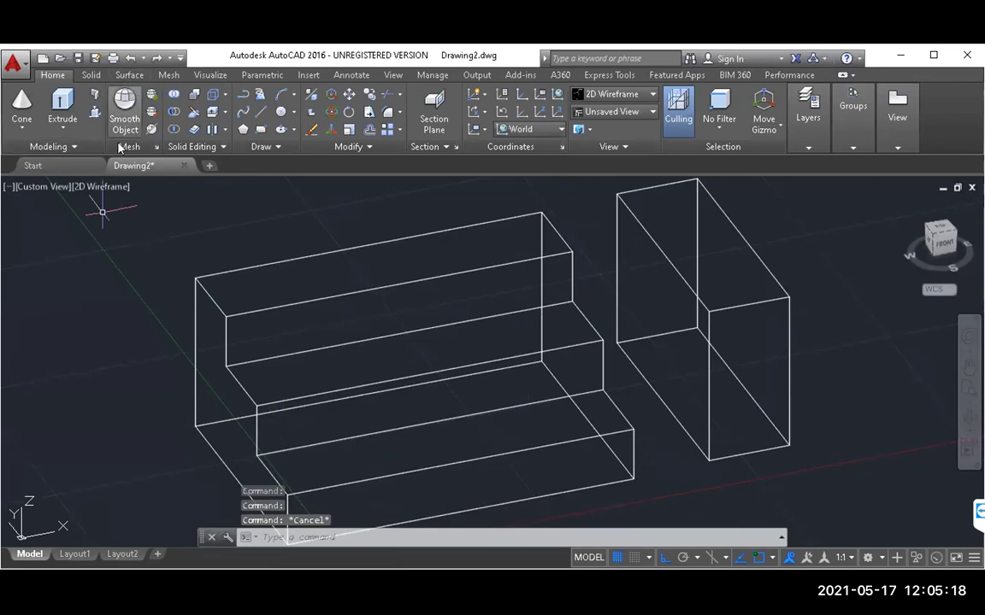
click(130, 60)
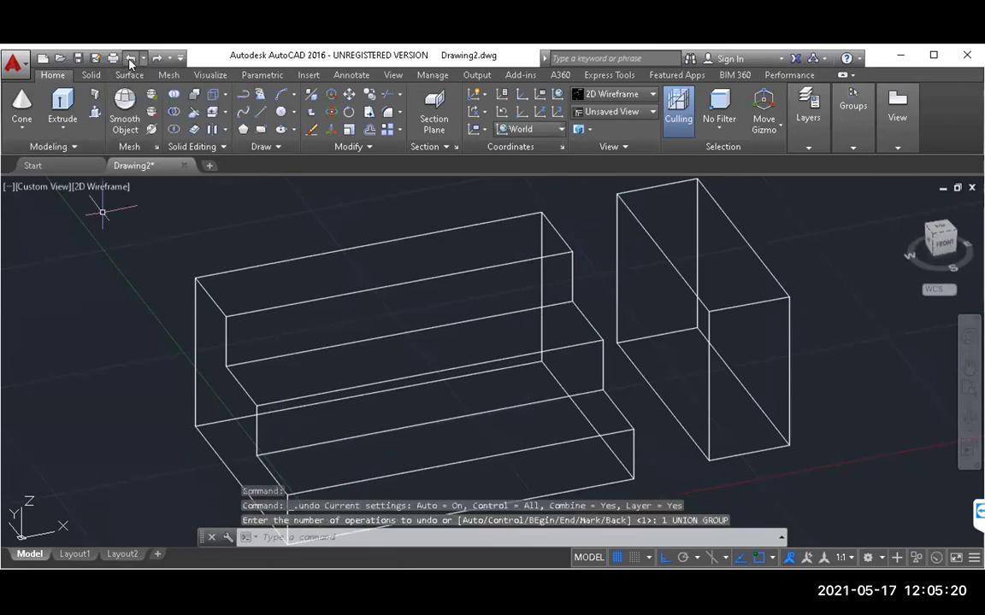
click(130, 61)
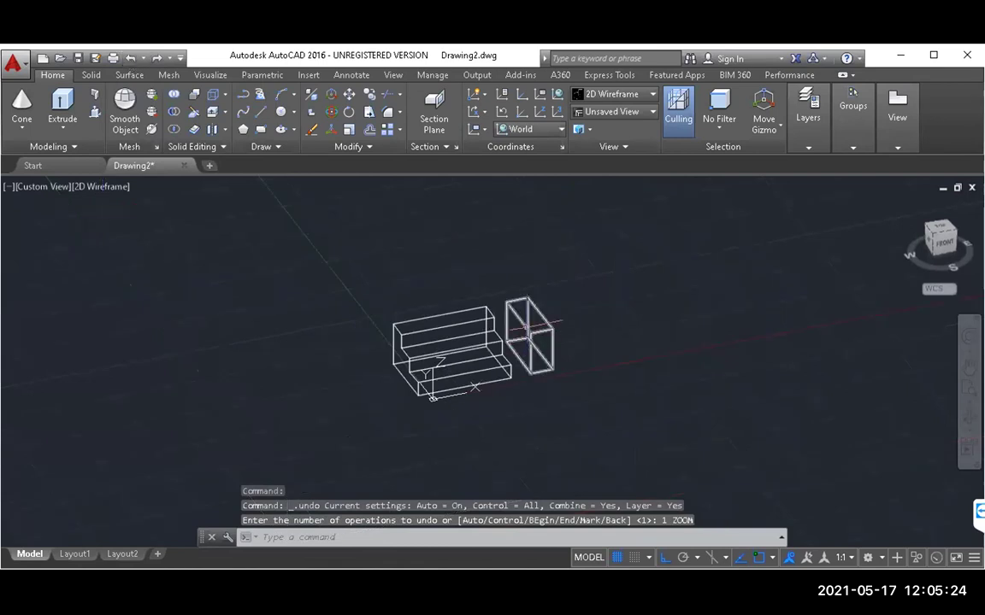
Move the side block by its top rear corner nearest the stairs onto the staircase's top rear corner, and apply the Realistic visual style
click(384, 537)
text(z)
key(Return)
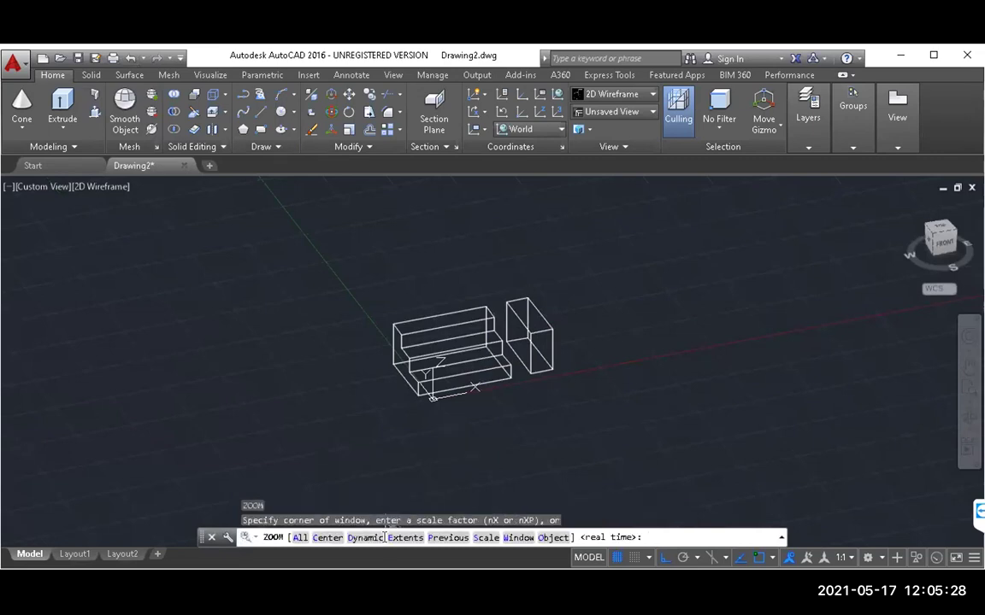
text(a)
key(Return)
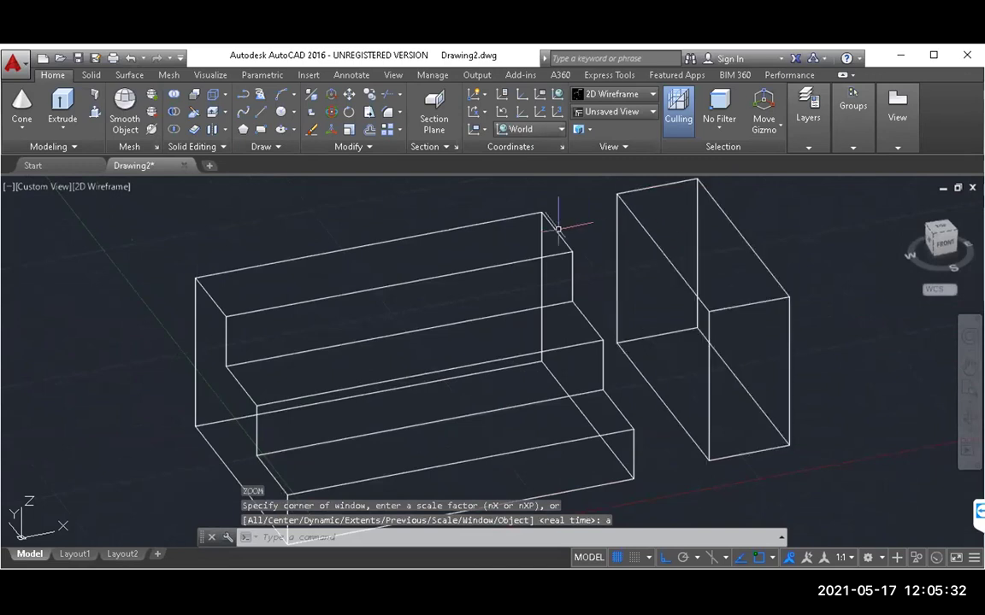
click(645, 231)
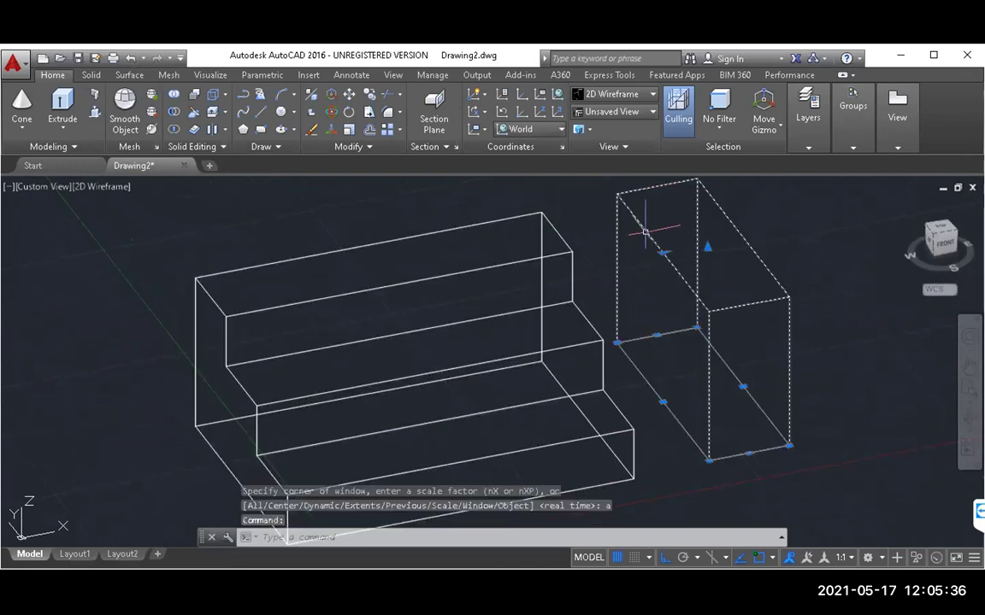
right_click(646, 220)
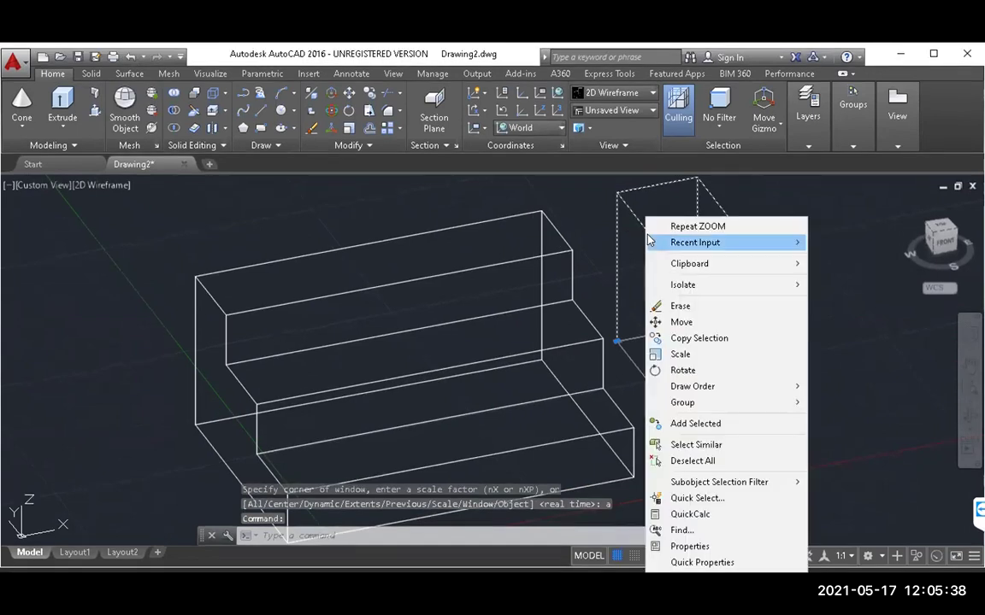
click(681, 323)
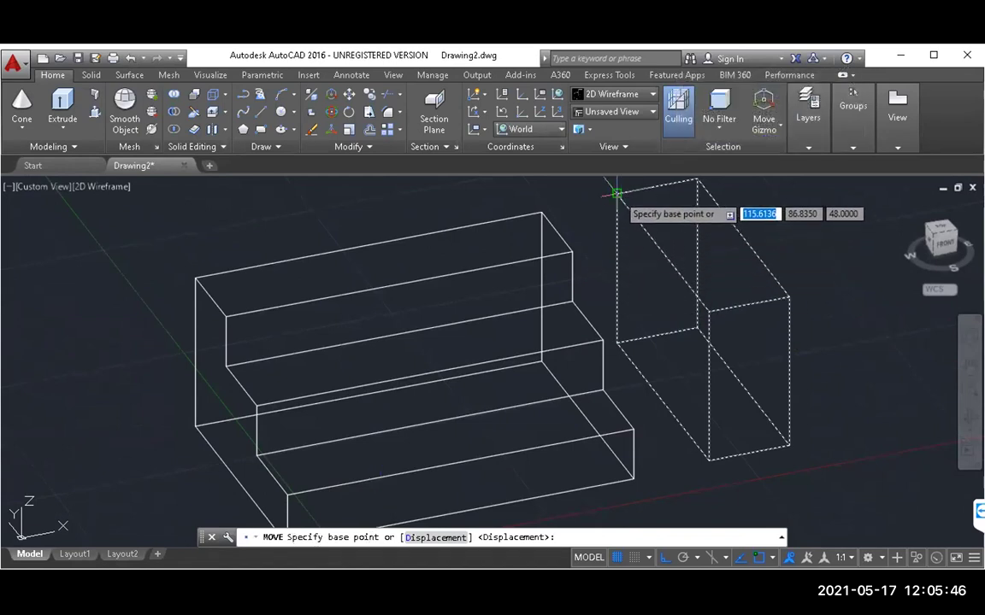
click(615, 194)
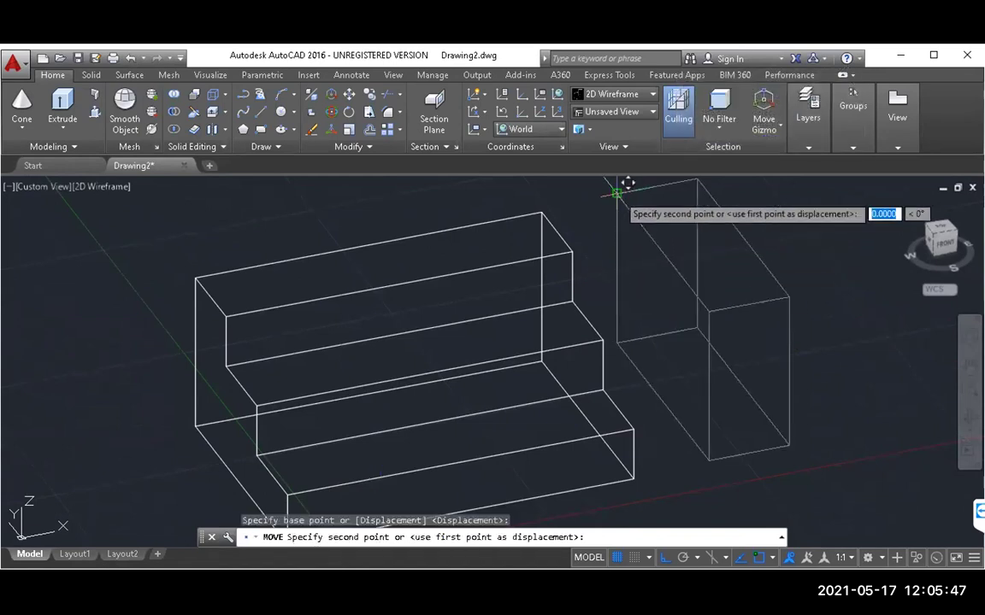
click(541, 211)
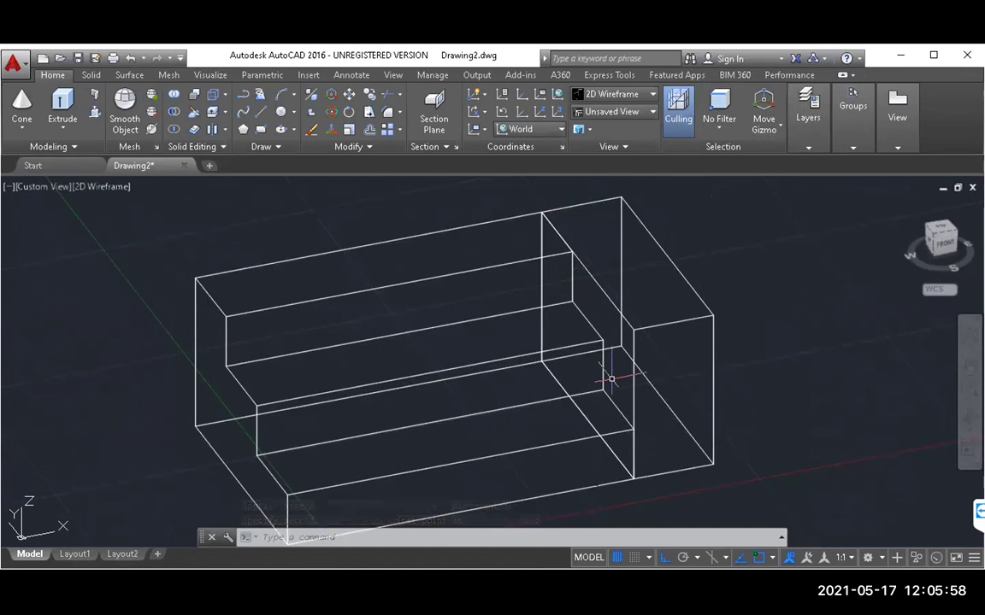
click(109, 188)
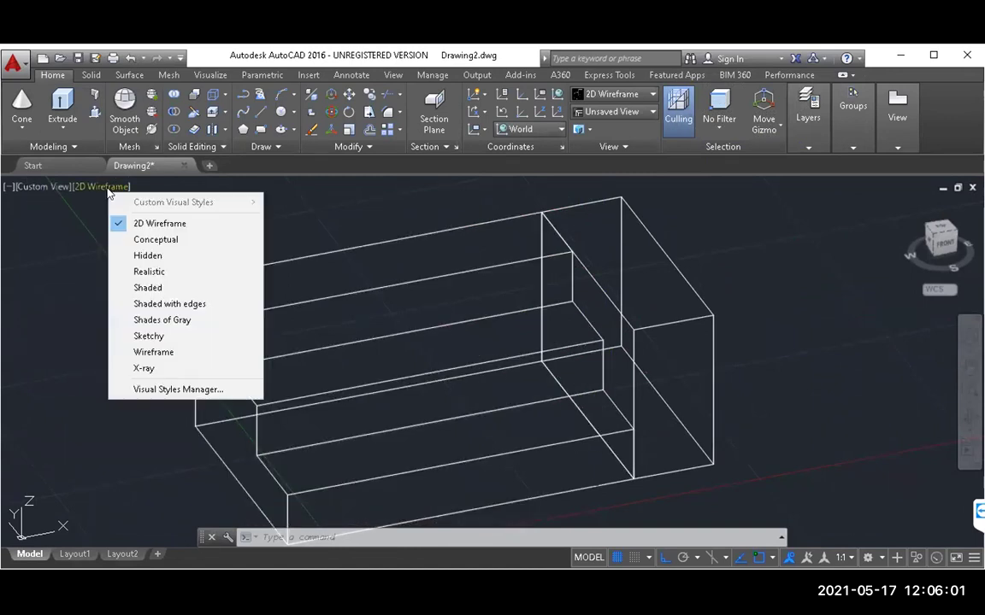
click(146, 272)
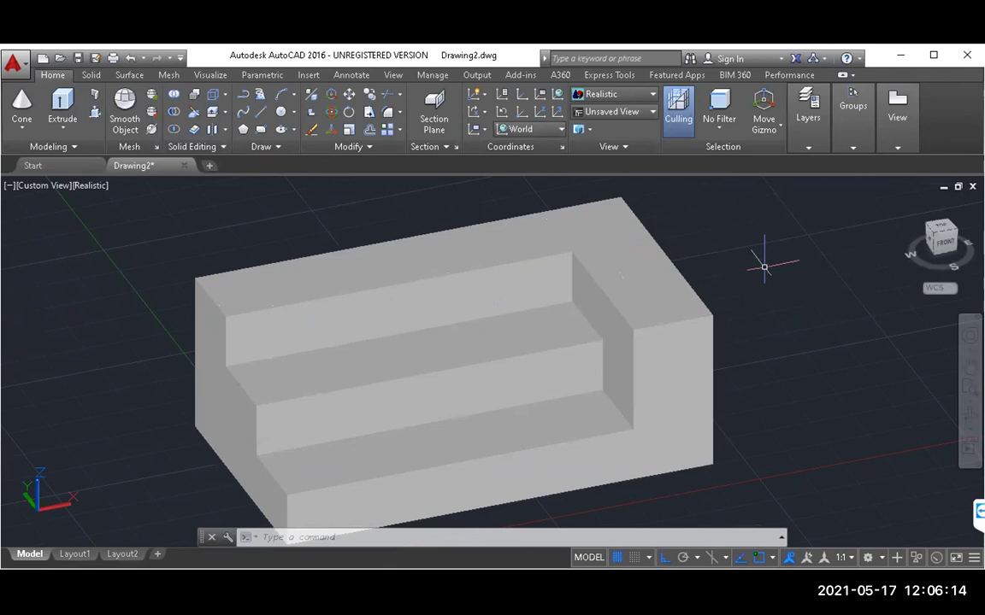
click(645, 290)
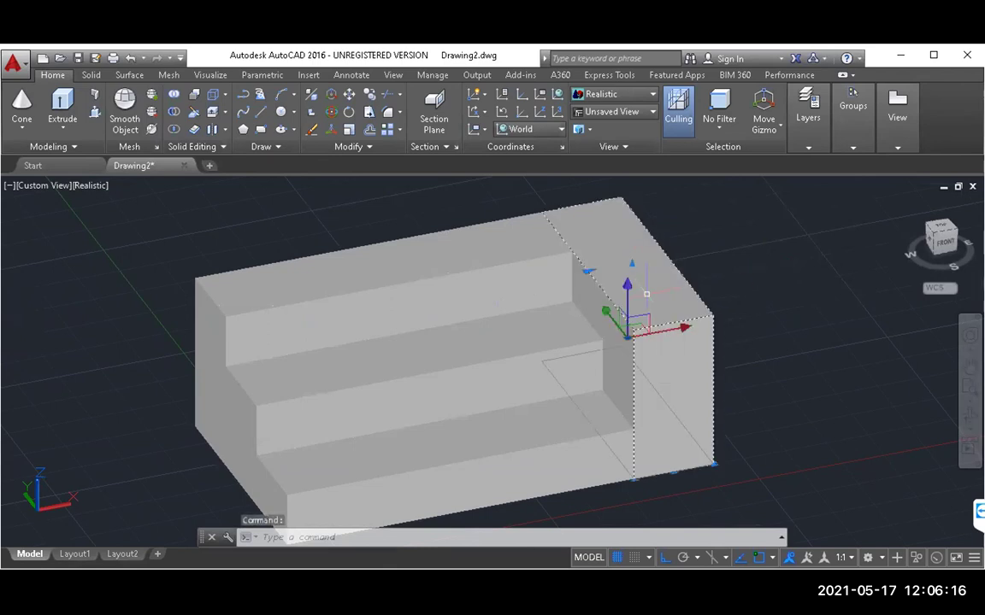
right_click(667, 305)
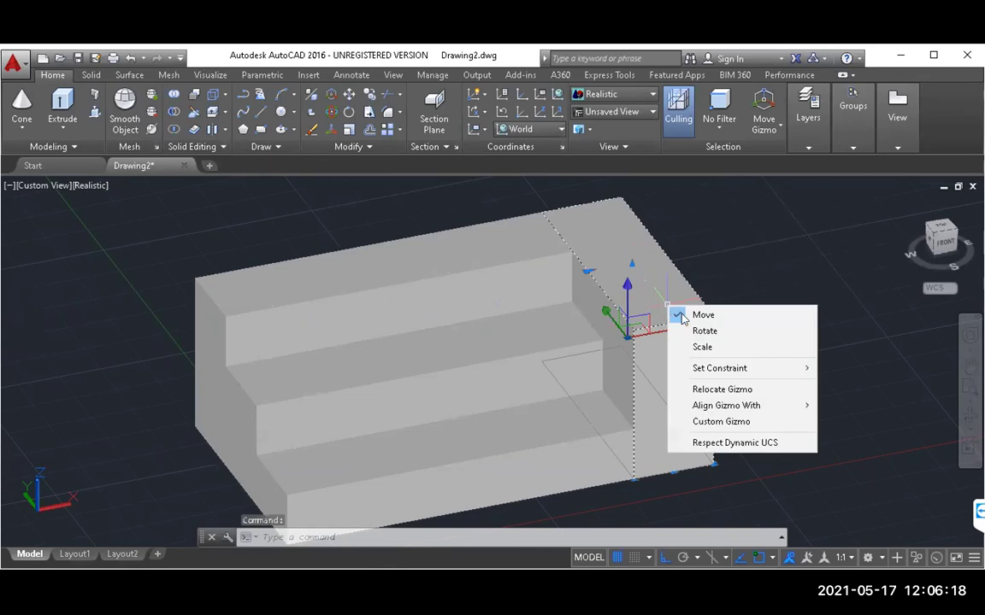
key(Escape)
key(Escape)
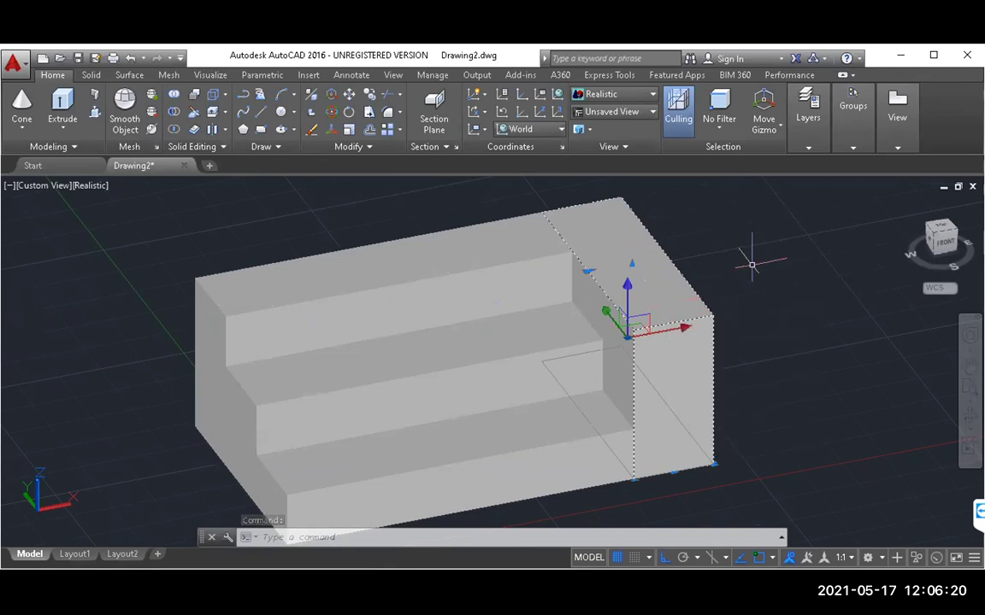
Set the side block's color to Red in its properties
click(656, 291)
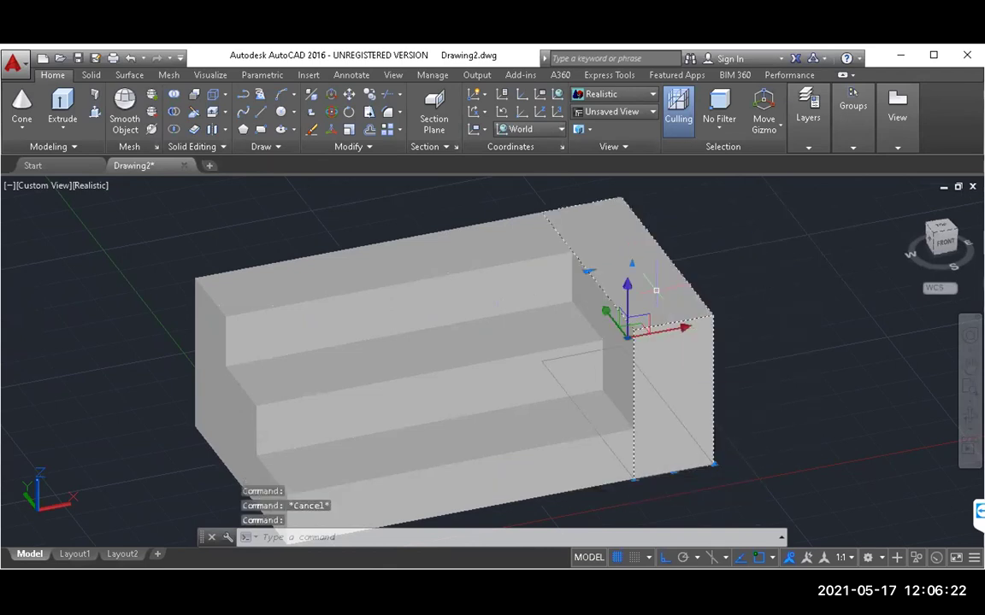
right_click(675, 361)
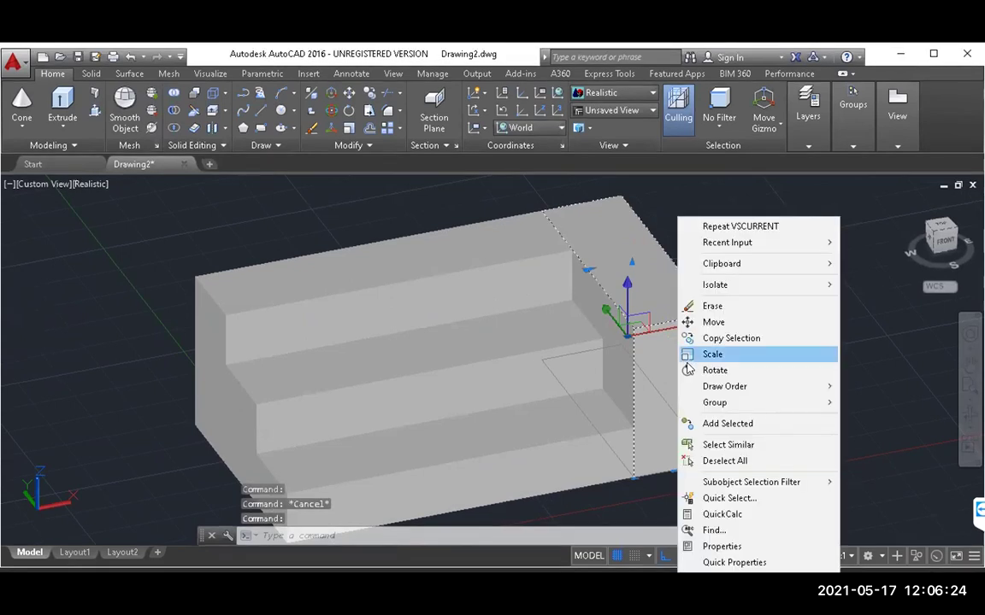
click(718, 547)
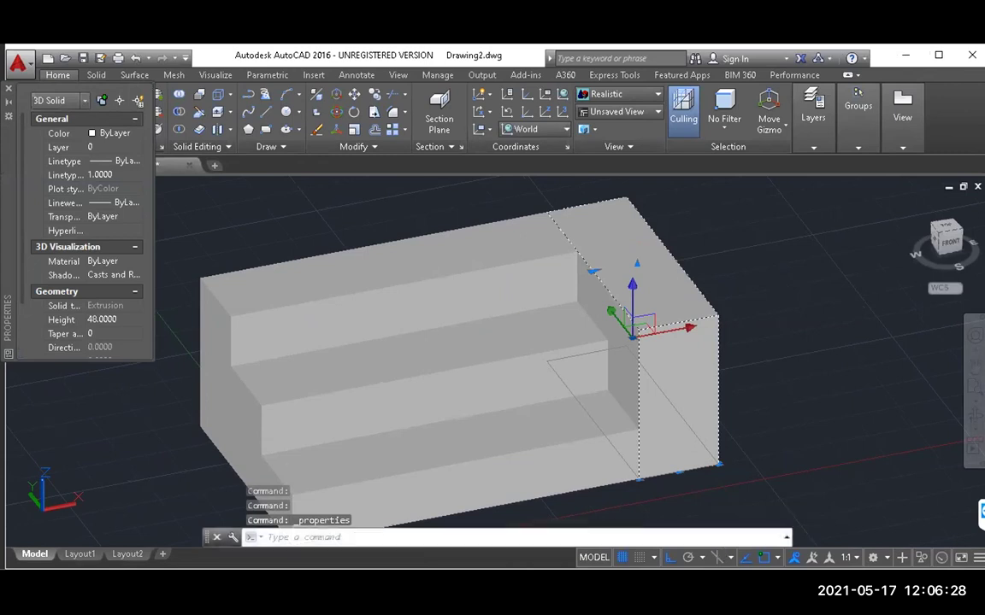
click(134, 135)
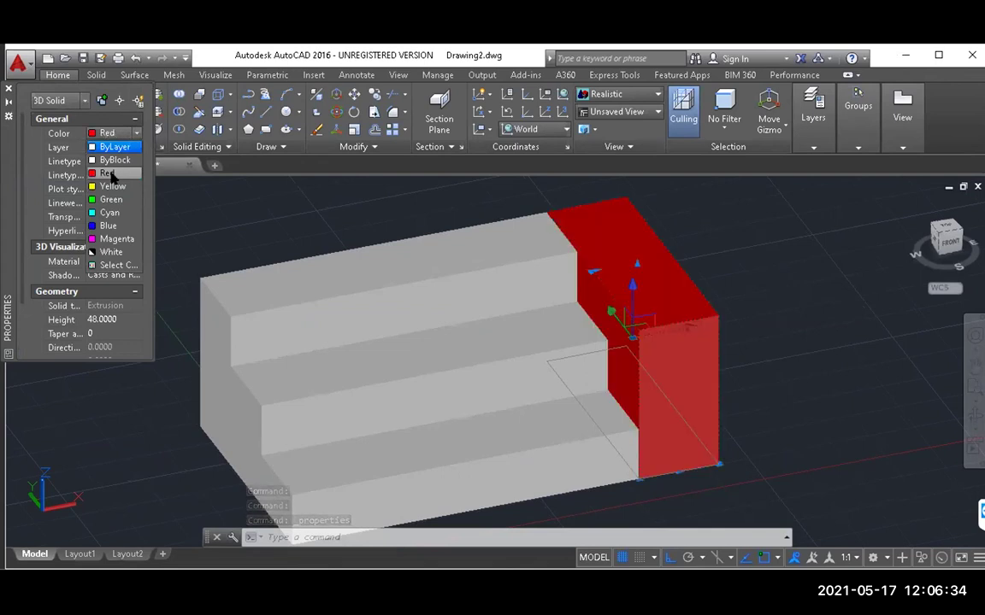
click(107, 173)
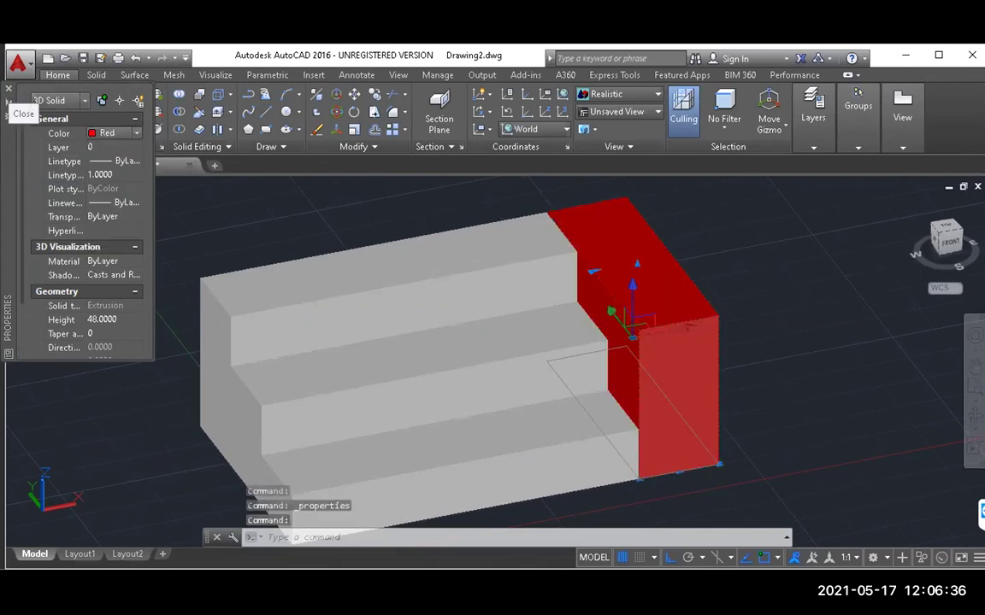
click(9, 88)
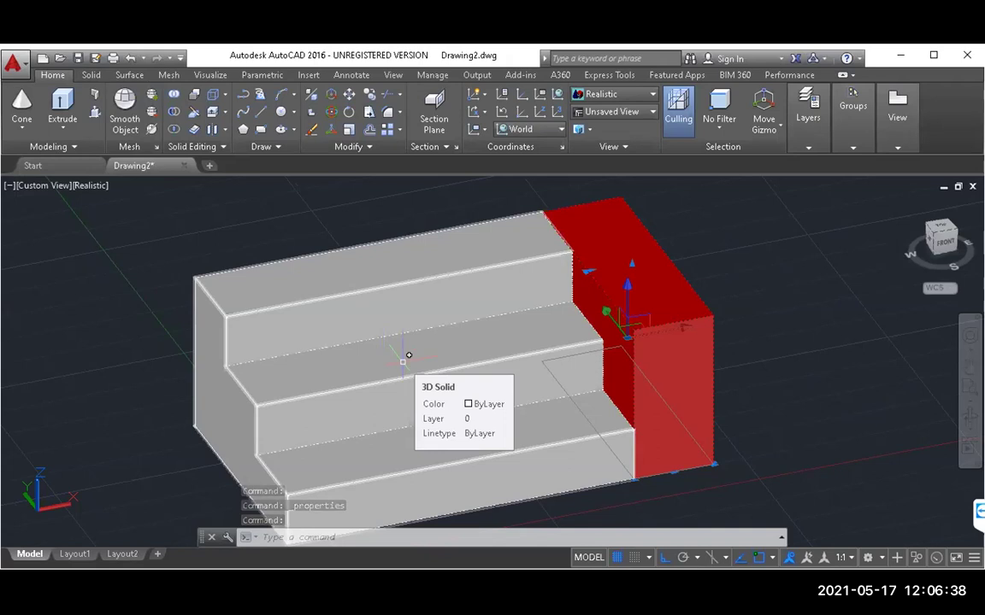
Union the staircase and the red side block into one solid, and select the result to check it
click(174, 97)
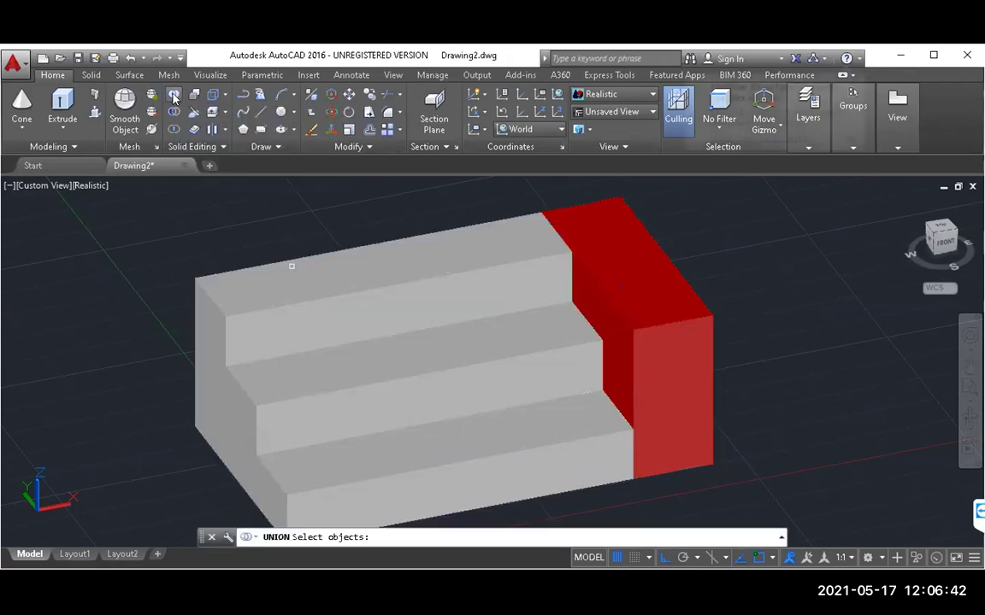
click(388, 285)
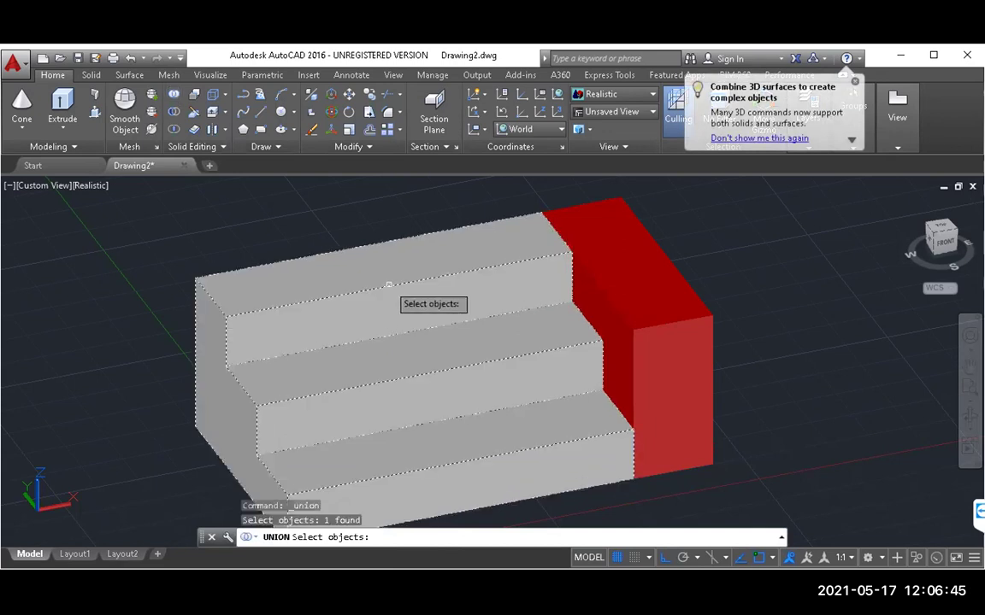
click(641, 277)
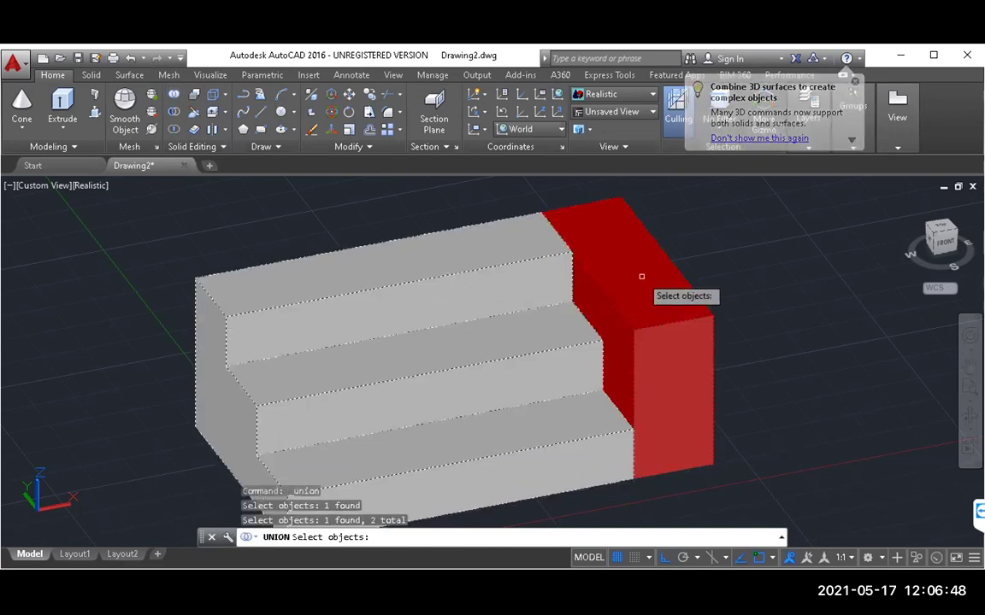
key(Return)
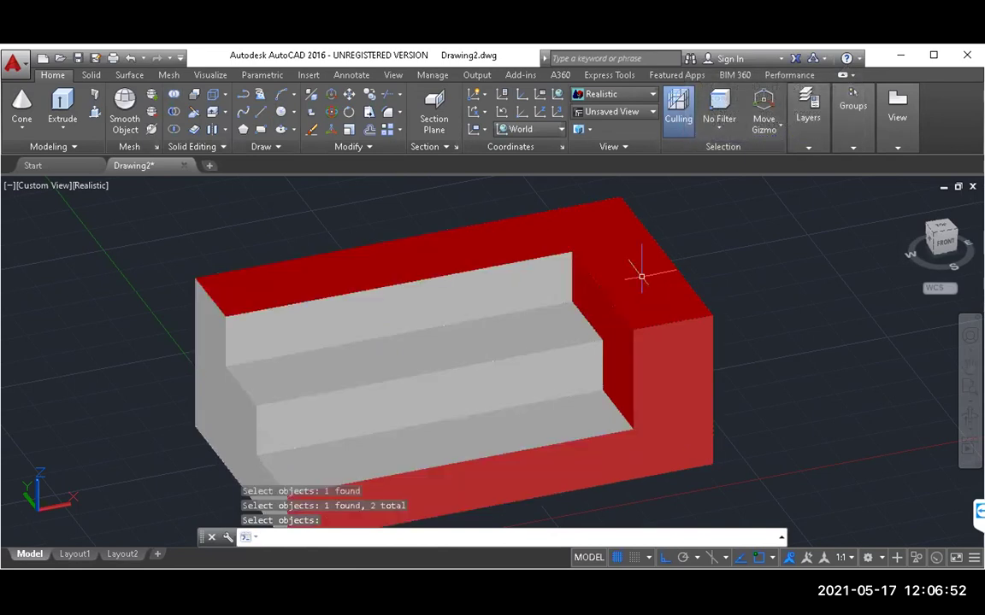
key(Return)
click(473, 343)
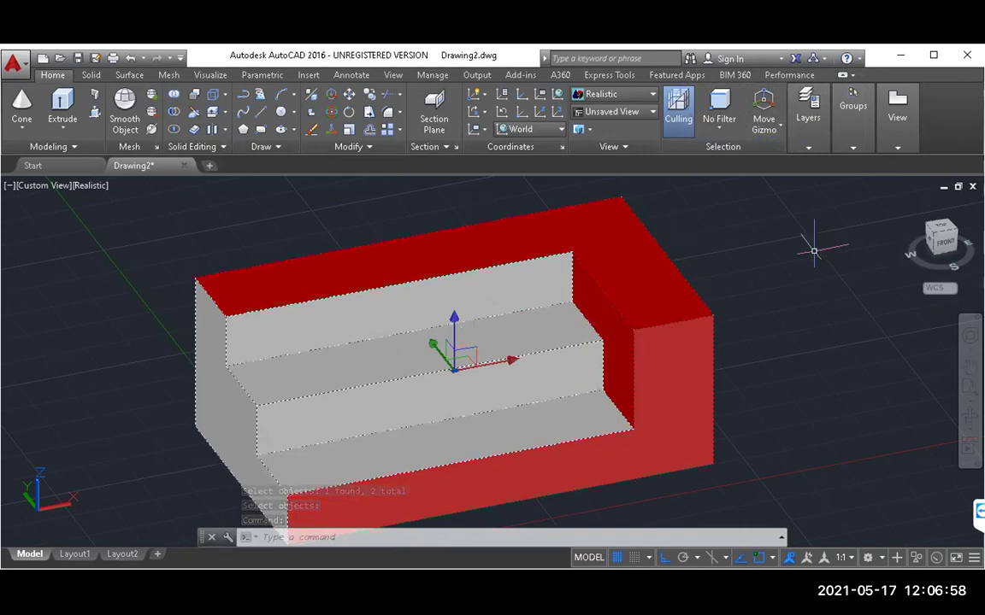
Compare the merged solid in the Shaded and Conceptual visual styles, and switch the display to 2D Wireframe
click(969, 417)
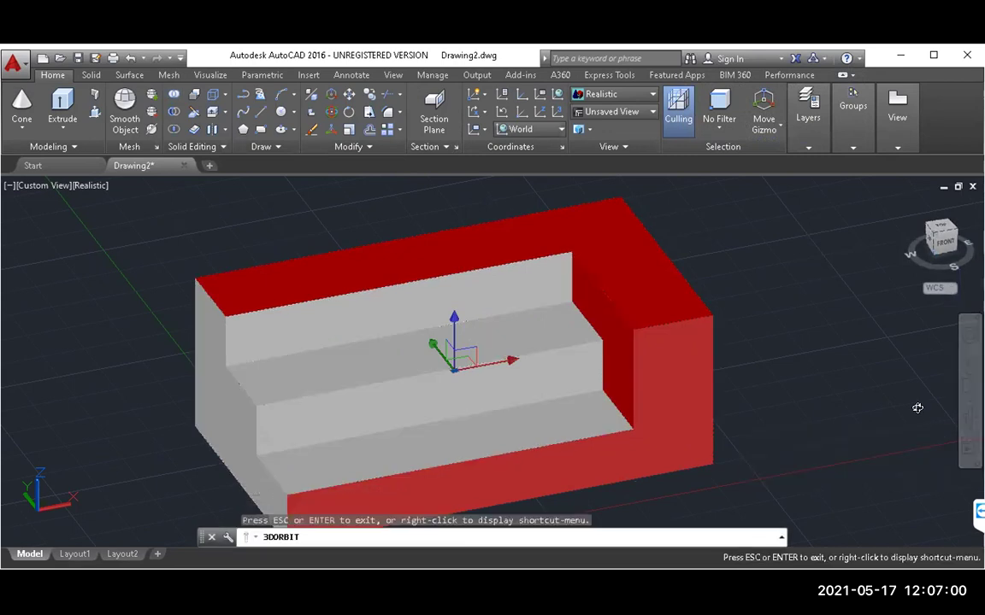
mouse_move(361, 428)
mouse_down()
mouse_move(397, 428)
mouse_move(336, 403)
mouse_move(305, 422)
mouse_move(340, 404)
mouse_move(371, 402)
mouse_move(345, 417)
mouse_up()
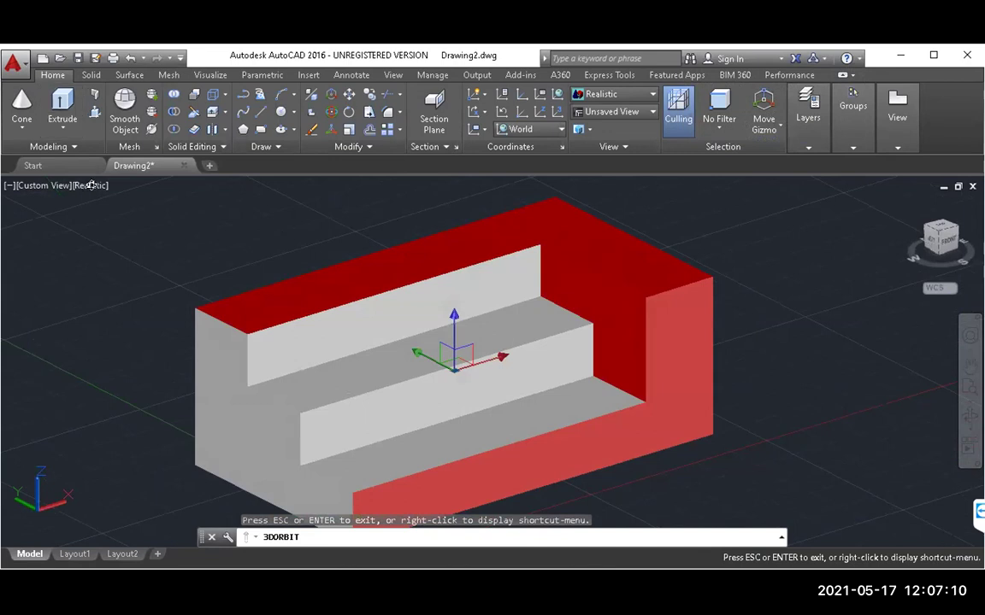
key(Escape)
key(Escape)
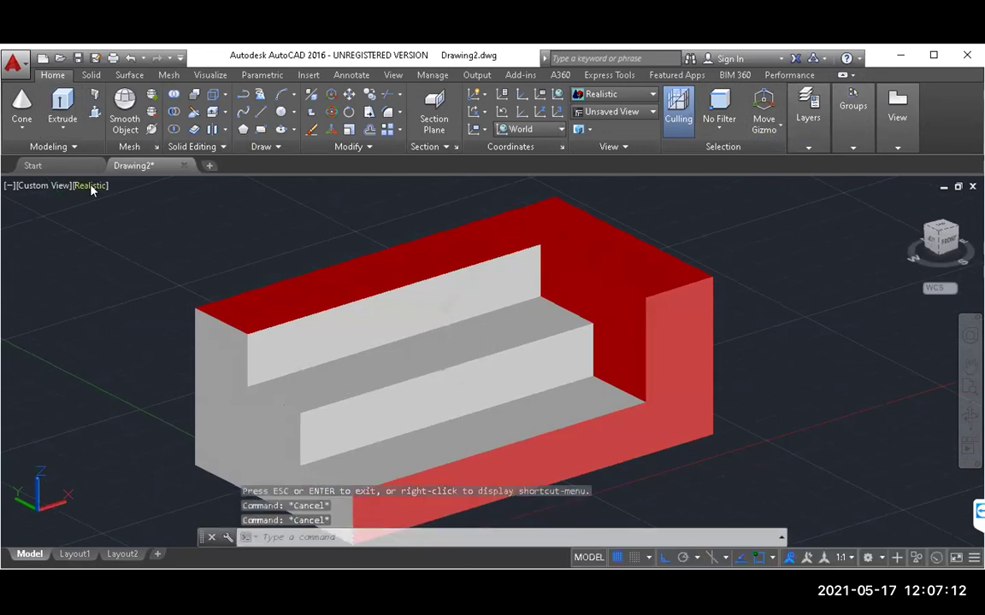
click(91, 187)
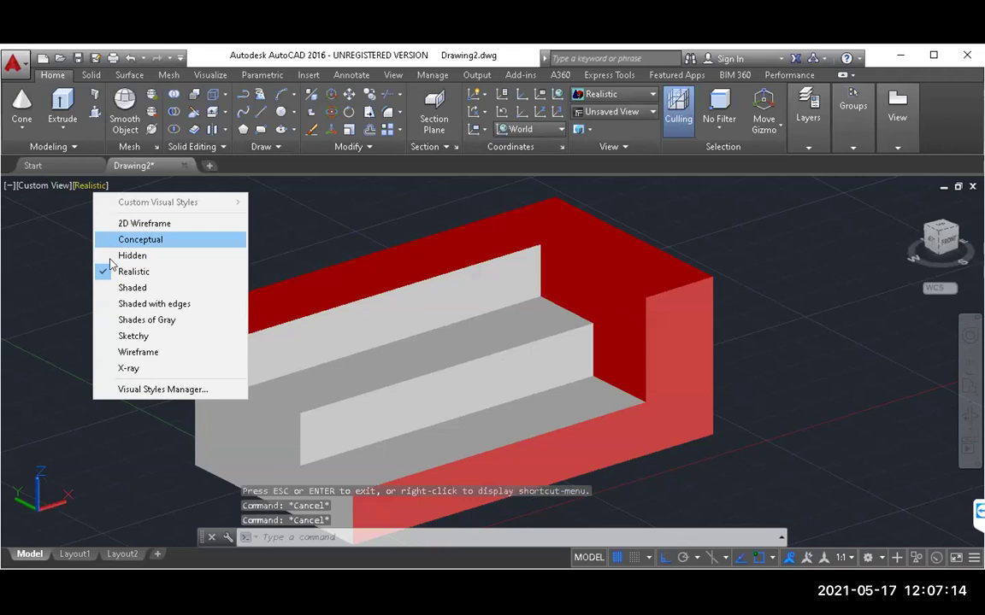
click(108, 287)
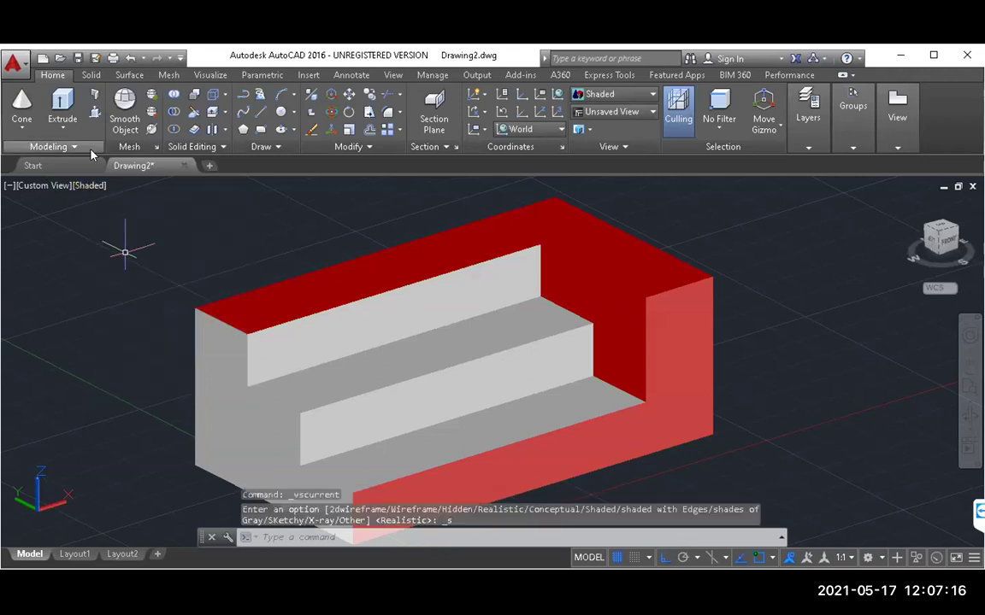
click(89, 186)
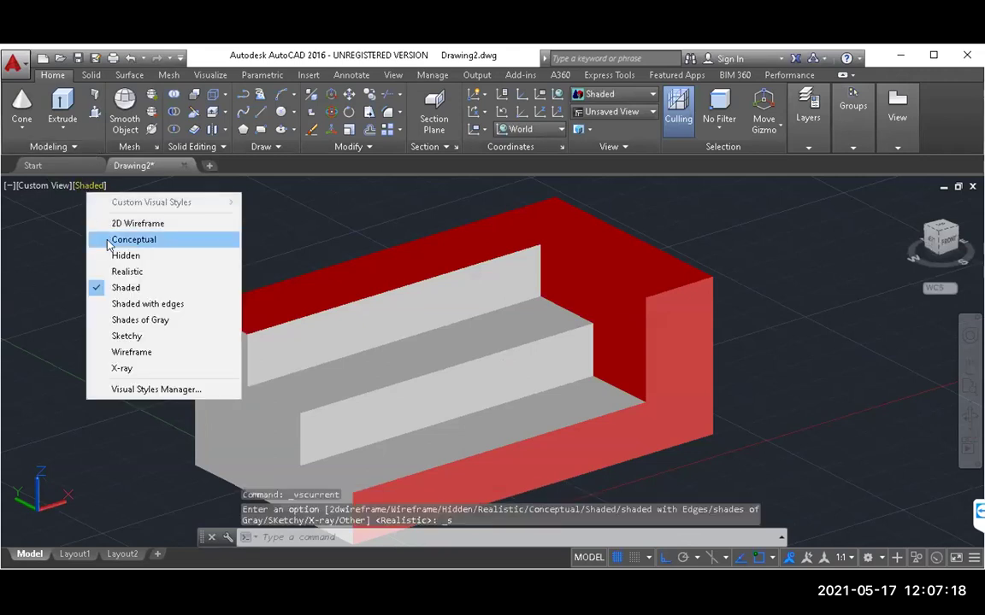
click(105, 241)
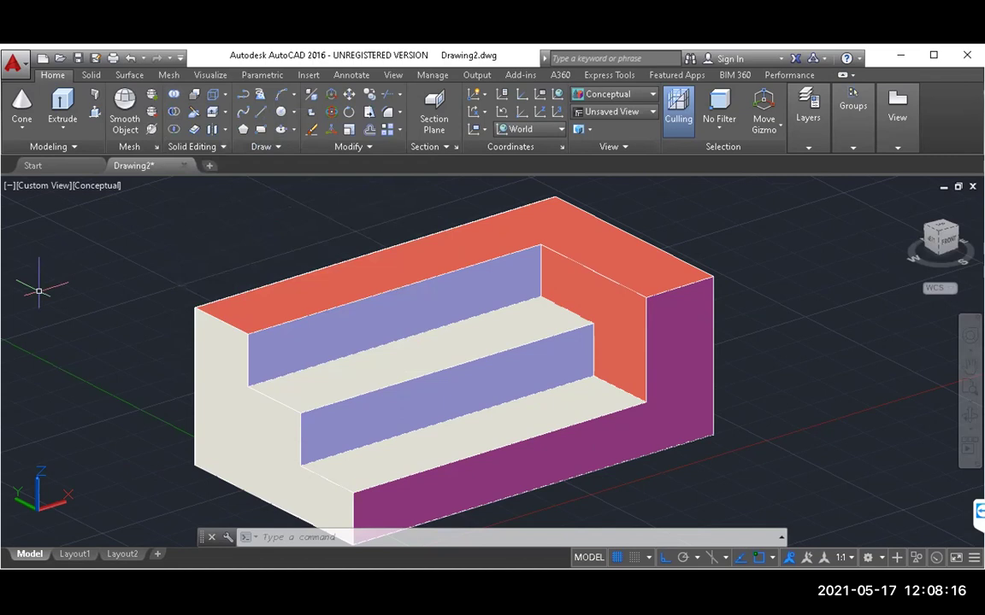
click(99, 187)
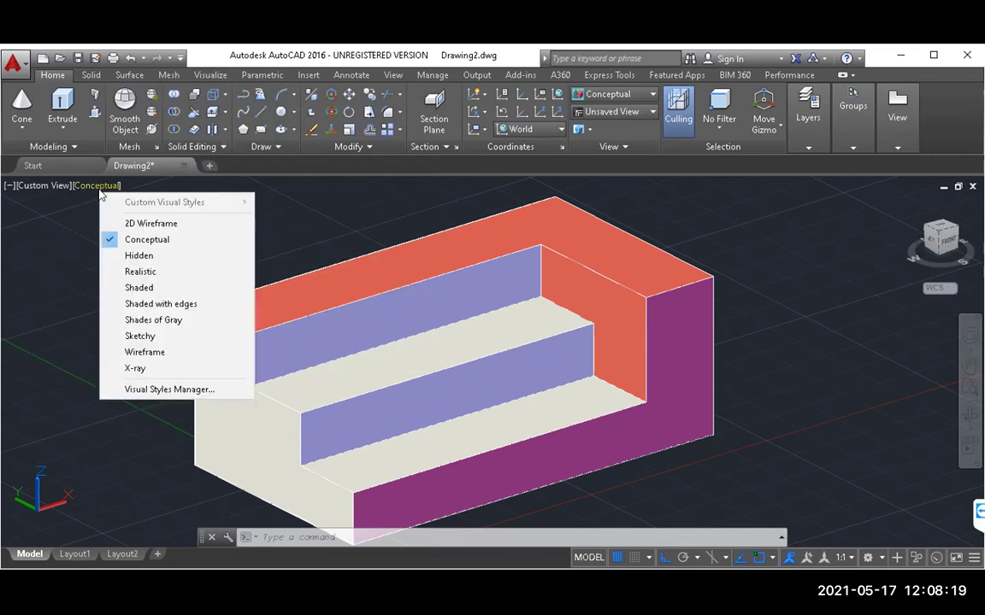
click(136, 224)
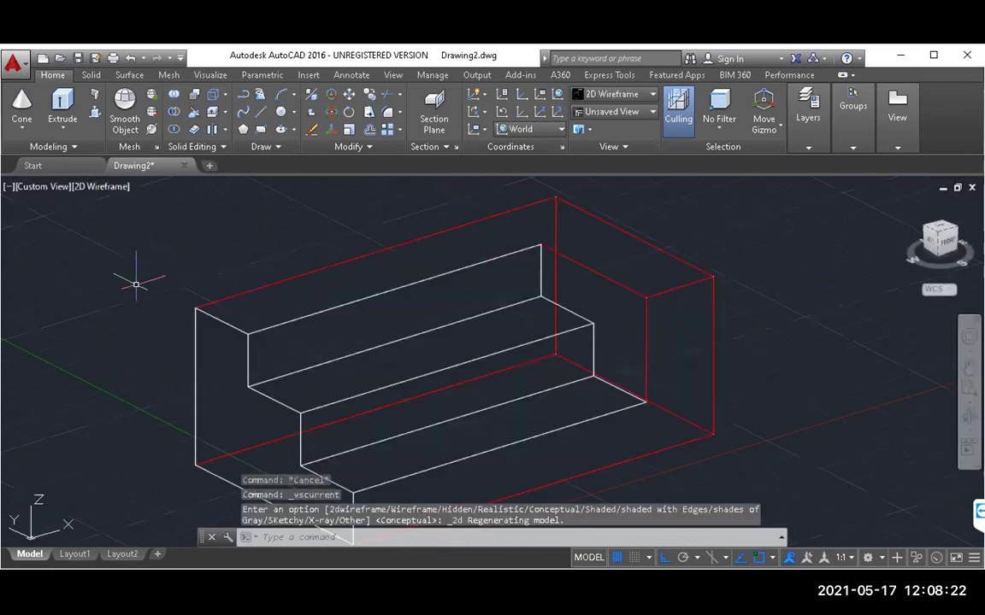
scroll(136, 285, down, 15)
scroll(136, 286, up, 15)
scroll(136, 284, up, 10)
scroll(136, 284, down, 8)
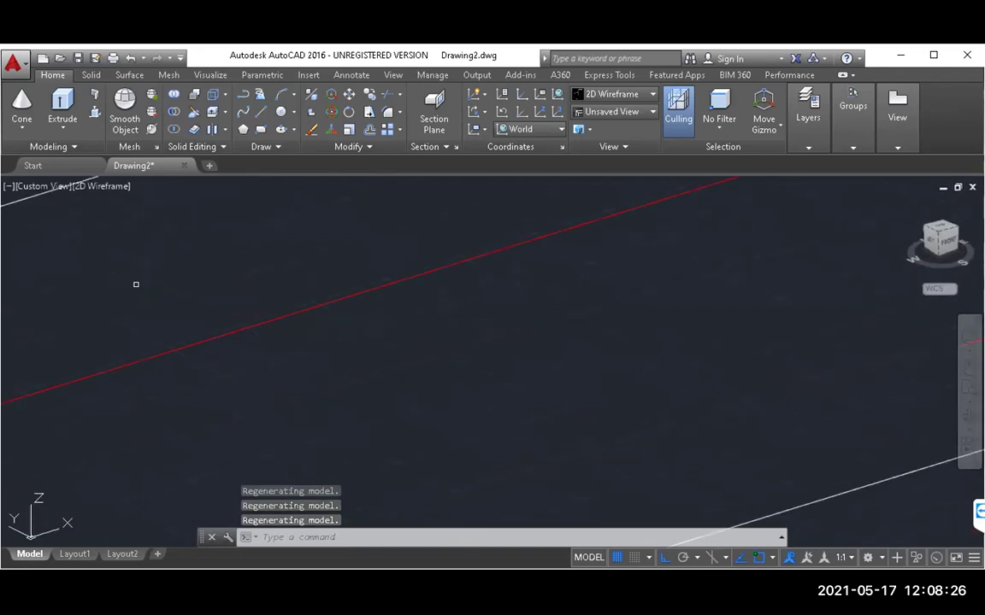
scroll(136, 283, up, 10)
scroll(137, 283, down, 8)
scroll(136, 283, up, 10)
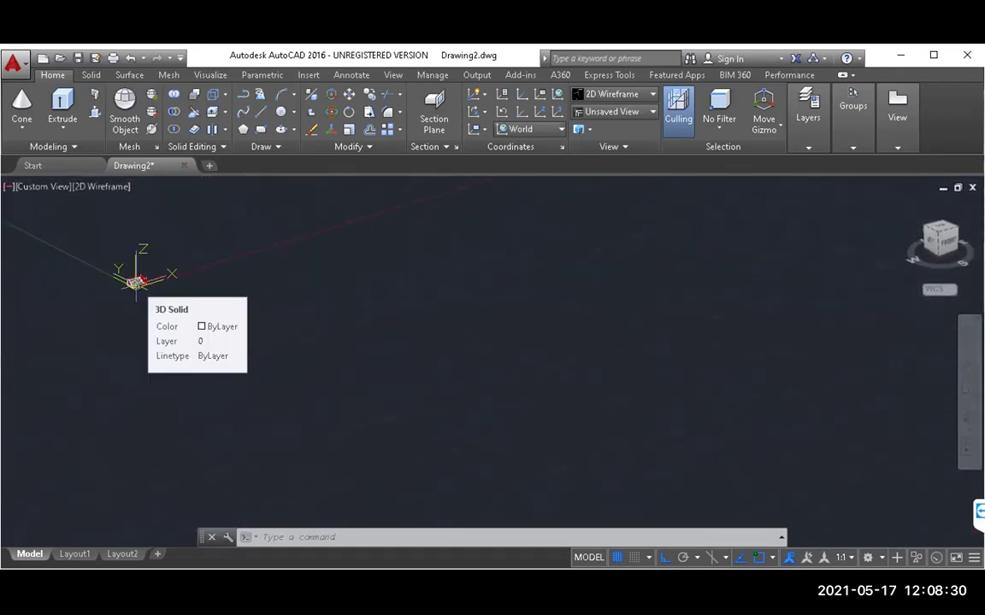
scroll(137, 283, up, 8)
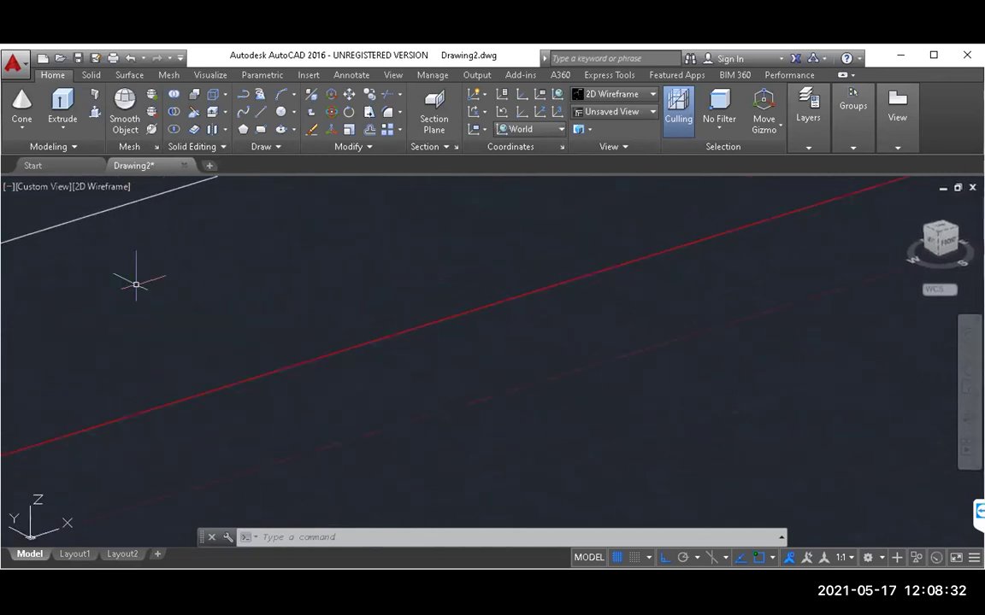
scroll(137, 284, down, 3)
scroll(137, 284, down, 6)
scroll(136, 284, up, 10)
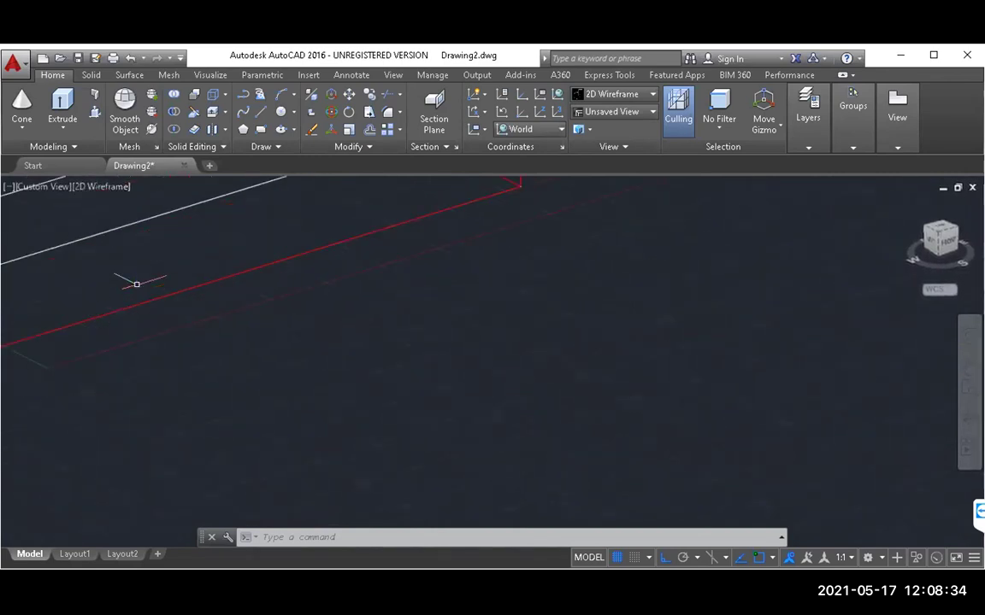
scroll(136, 284, down, 2)
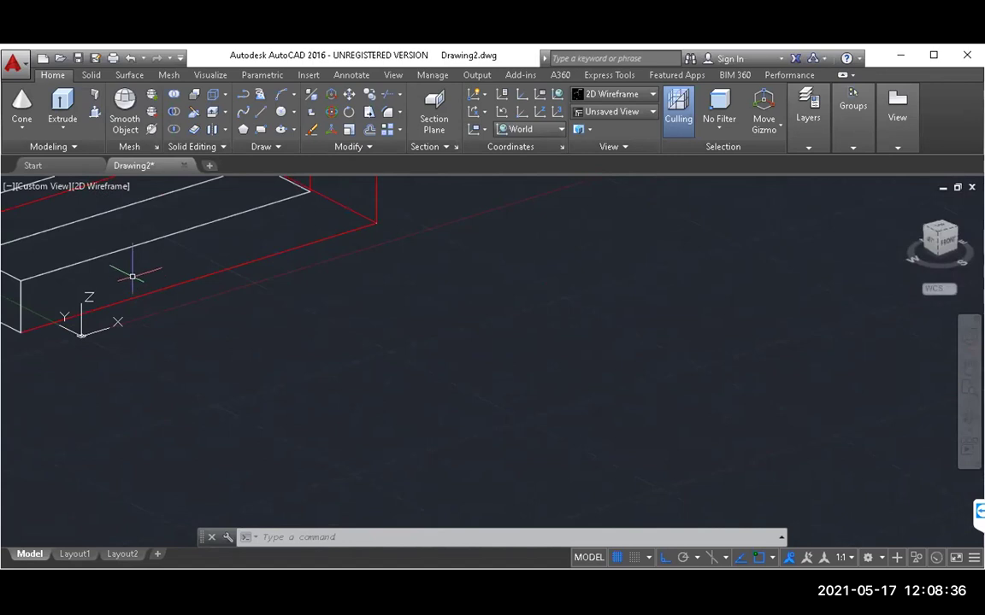
Try to trace a polyline along the lowest tread's open side edge, from its front corner to the riser behind it
click(969, 366)
drag(307, 324, 555, 376)
drag(643, 384, 619, 450)
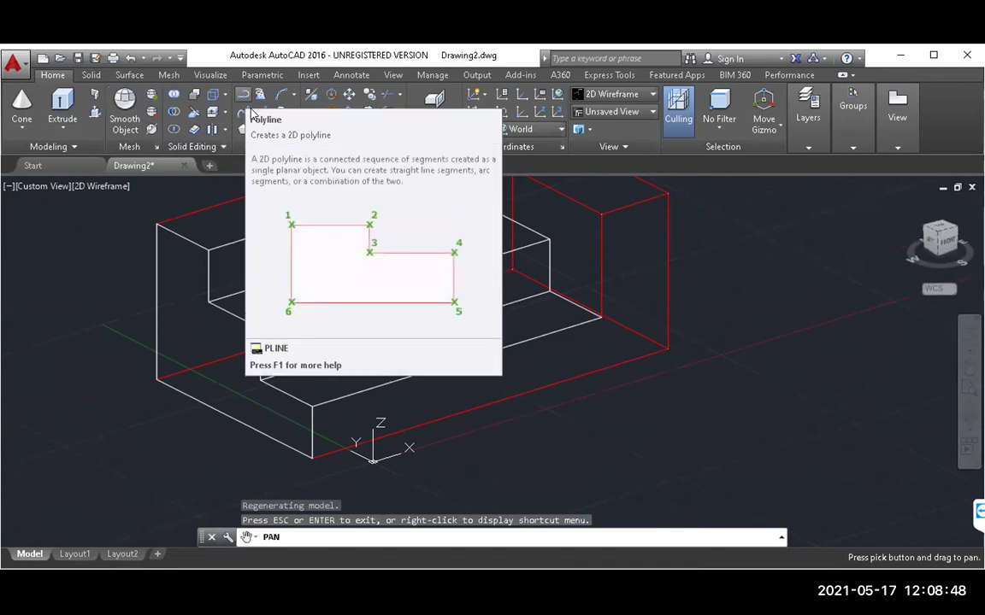
click(251, 111)
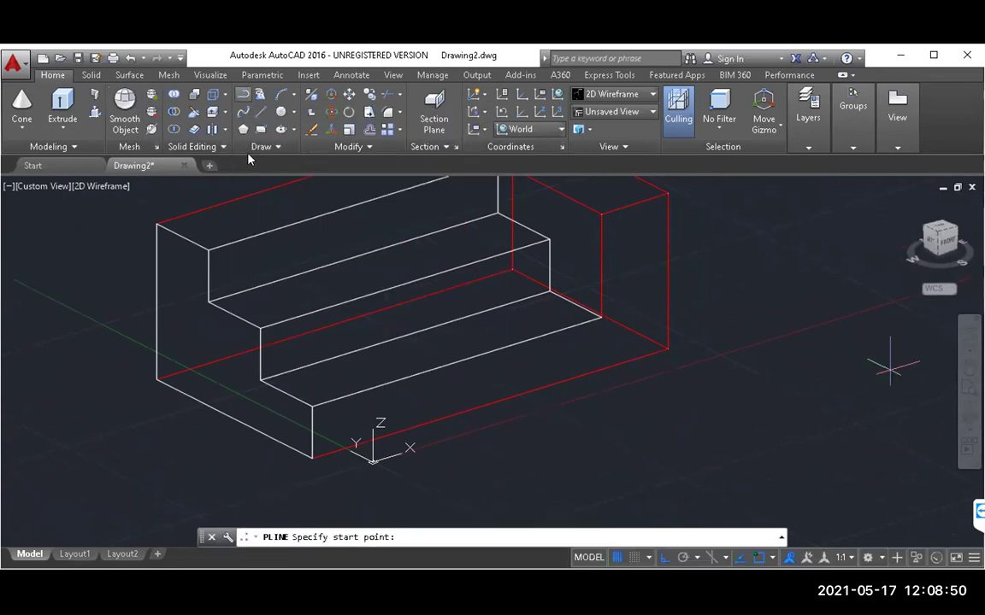
click(312, 408)
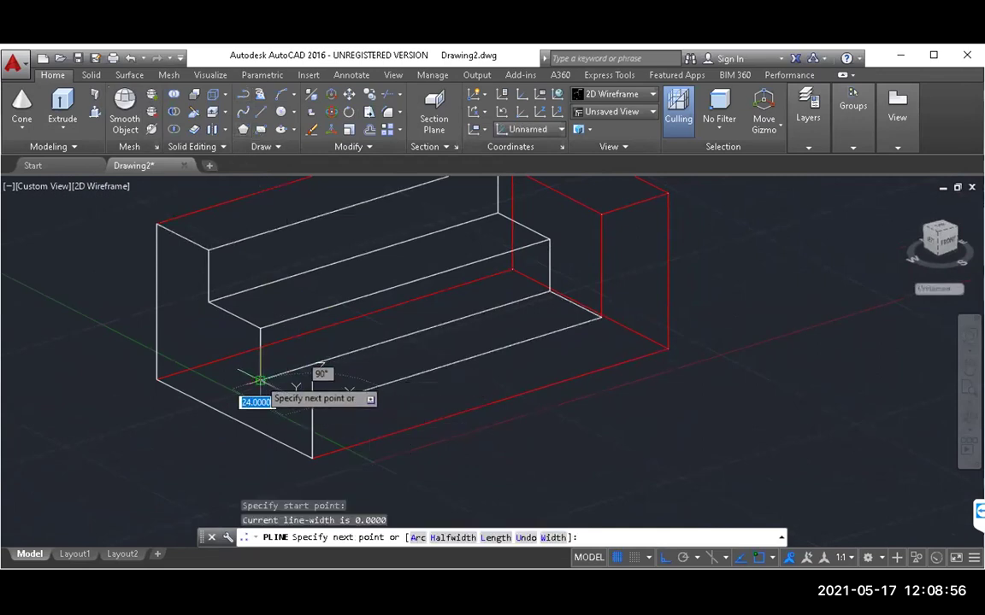
click(260, 378)
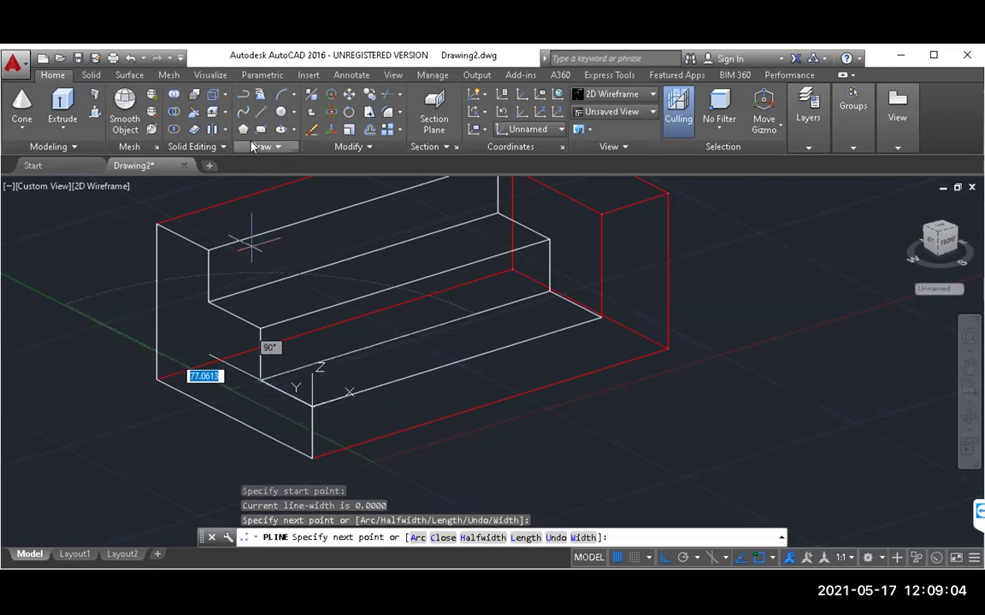
key(Escape)
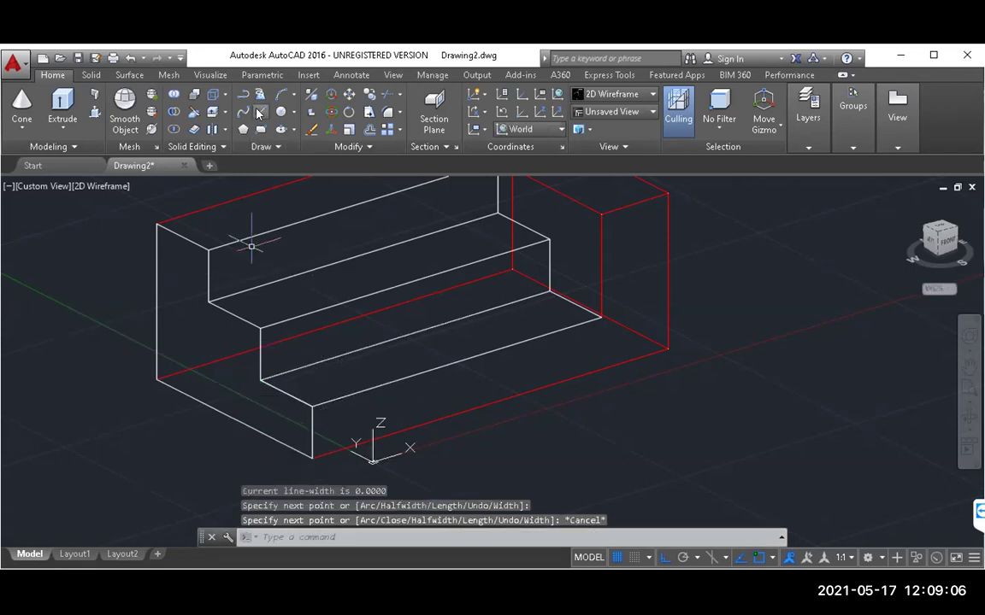
Draw a line along the lowest tread's open side edge from its front corner to the riser, continuing about 28 units straight down
click(259, 112)
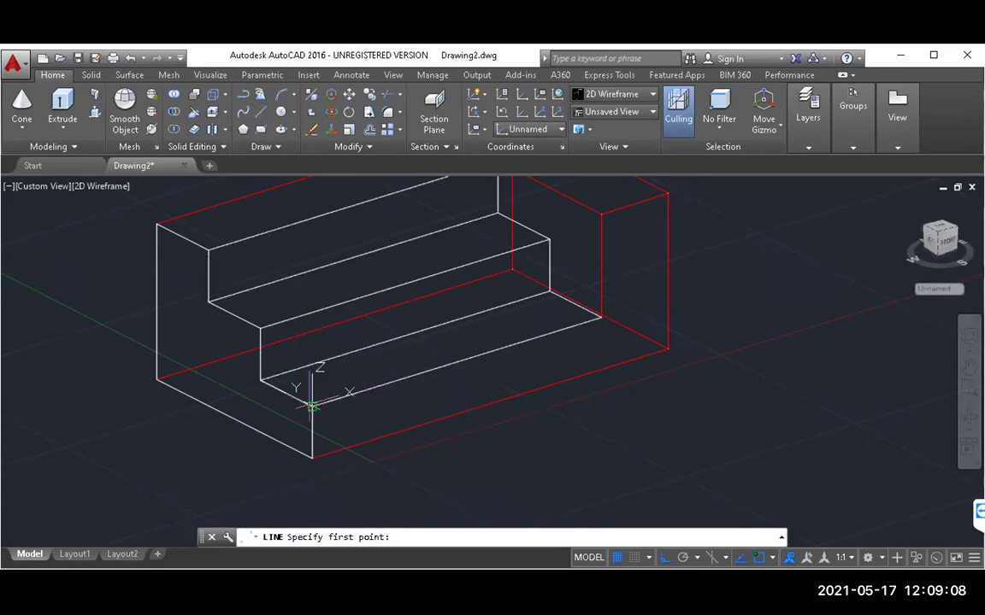
click(311, 403)
click(259, 379)
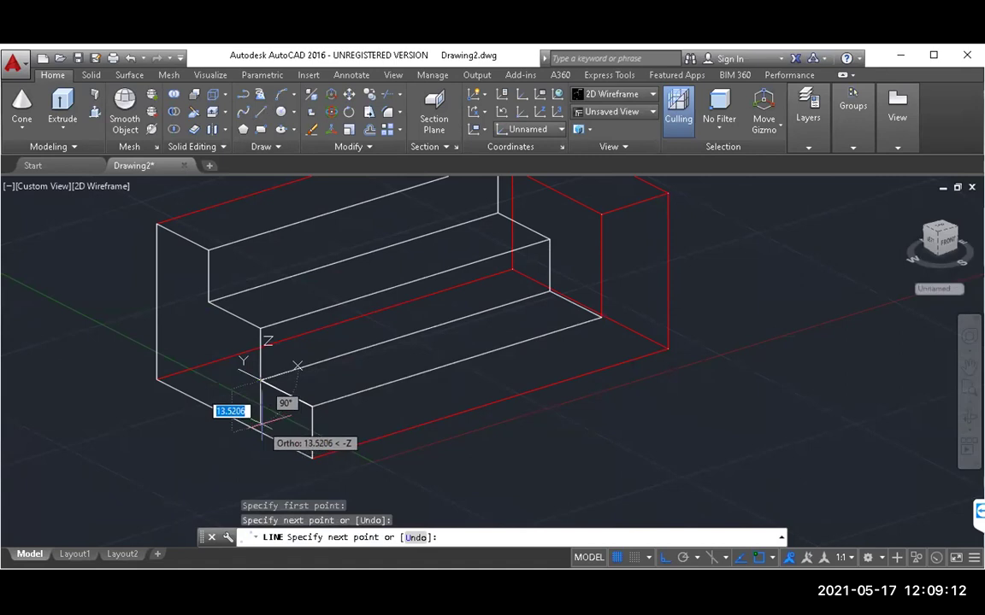
click(260, 461)
click(297, 487)
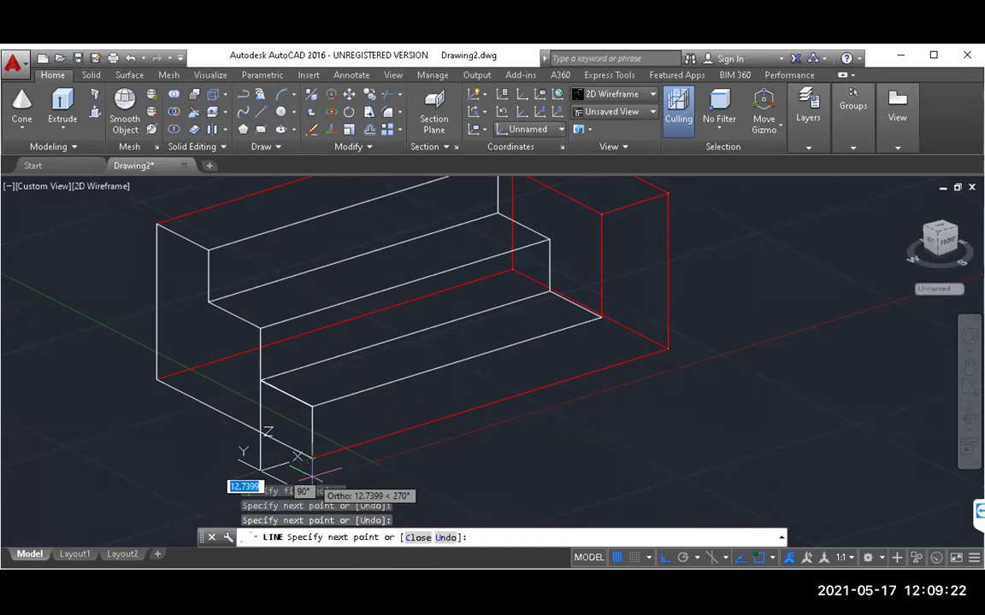
Add a 24-unit line segment running forward from the lower end of the vertical line, parallel to the tread edge
scroll(309, 494, down, 2)
scroll(312, 470, down, 5)
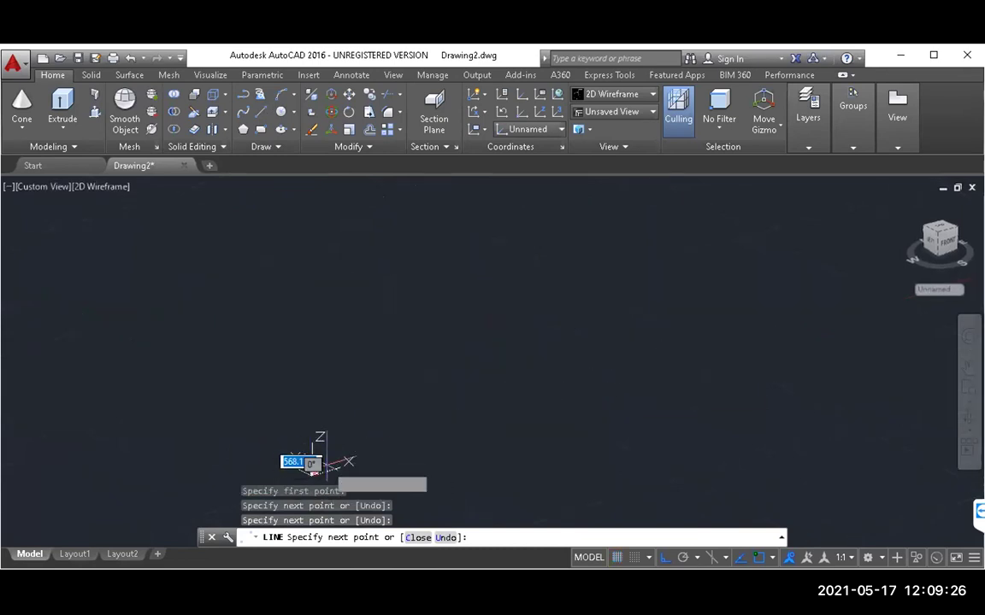
click(969, 370)
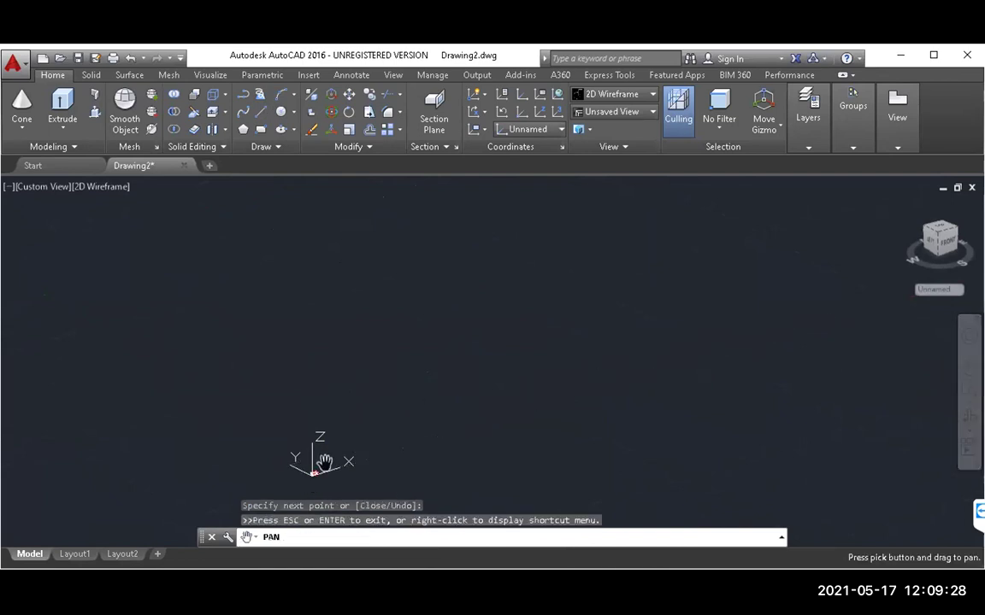
drag(304, 474, 360, 315)
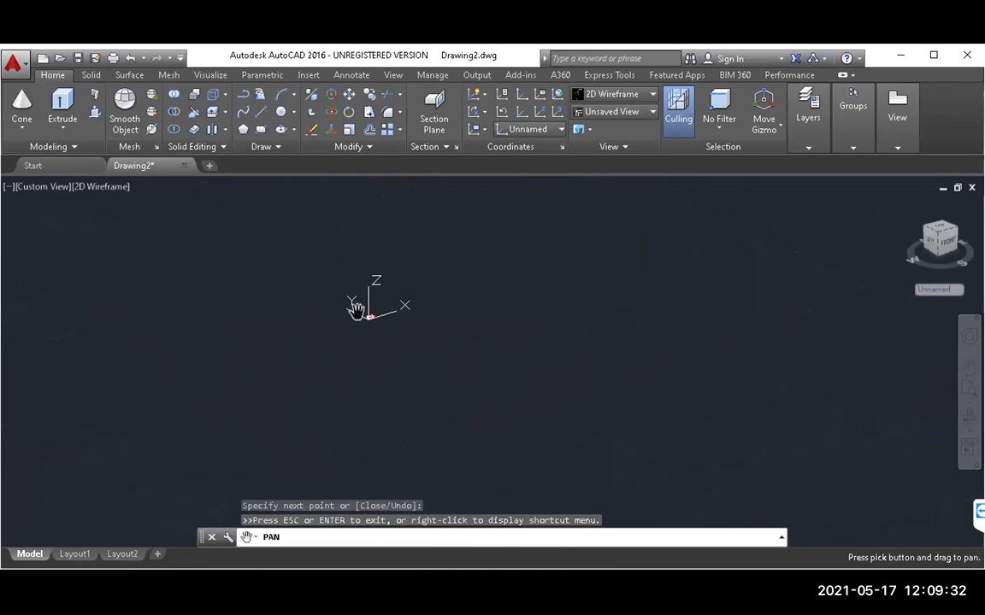
key(Escape)
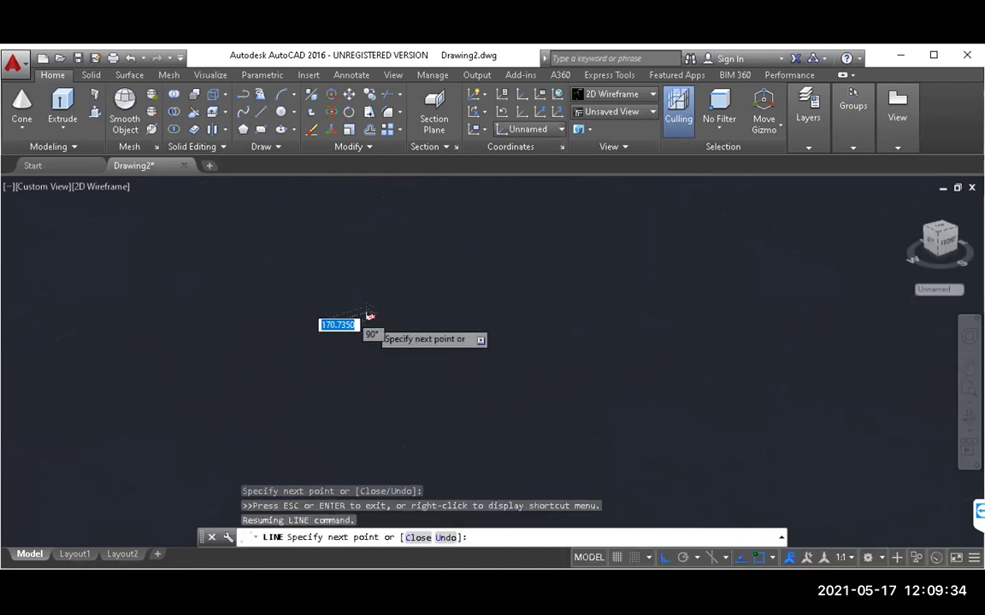
scroll(369, 315, up, 5)
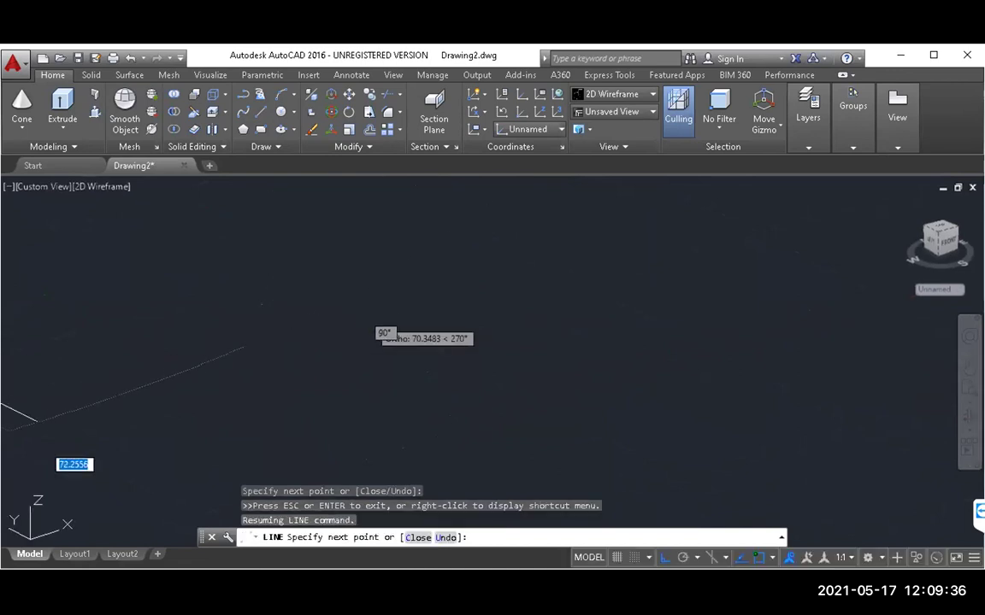
scroll(368, 317, down, 5)
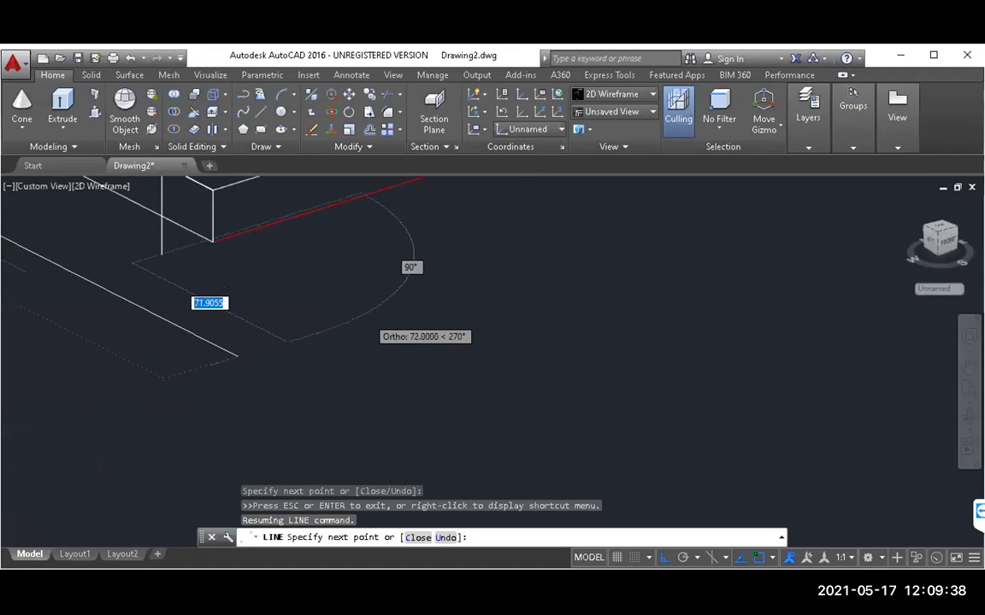
scroll(365, 316, up, 3)
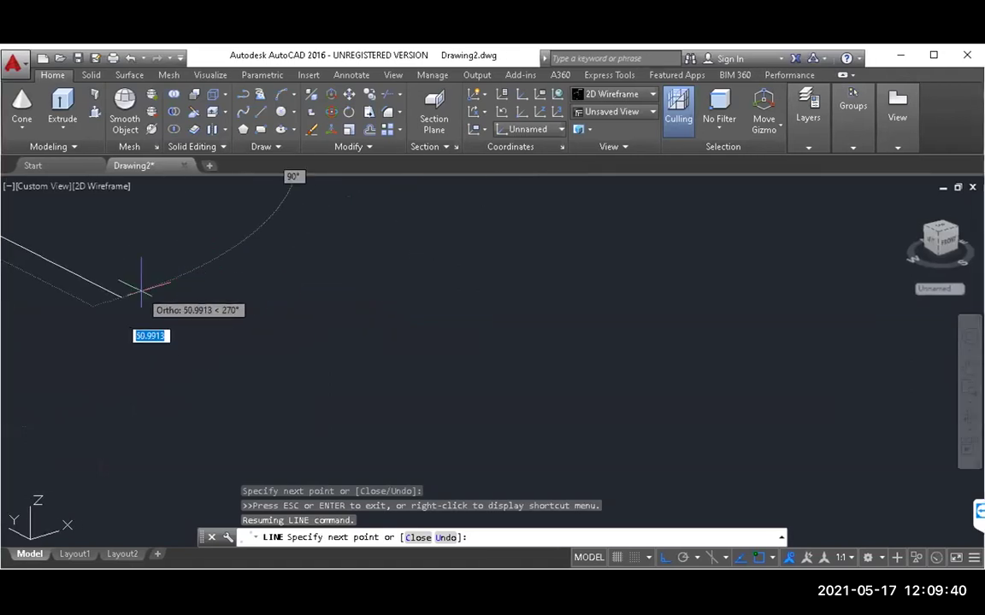
click(967, 367)
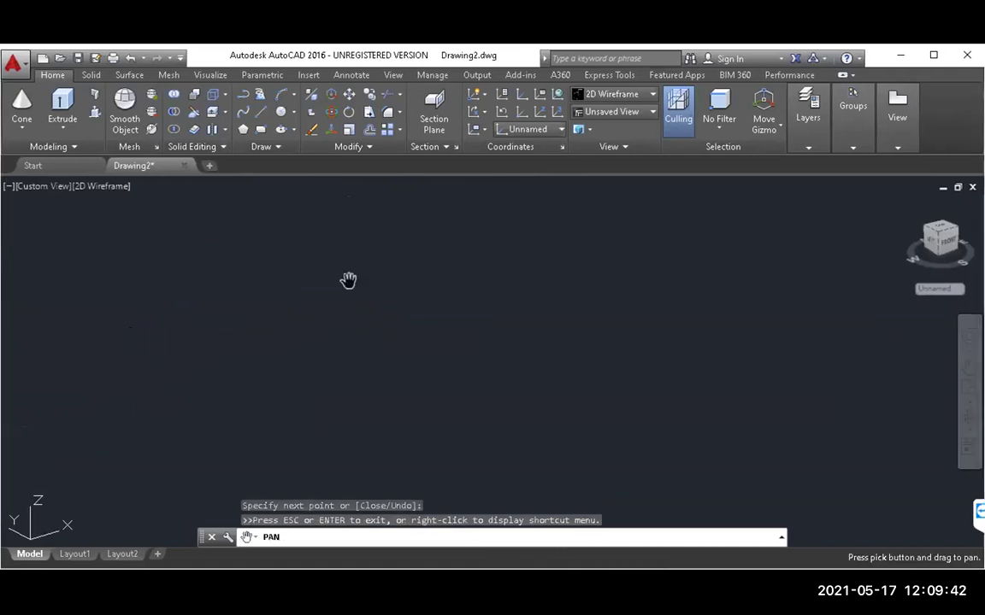
mouse_move(186, 298)
mouse_down()
mouse_move(471, 366)
mouse_move(603, 425)
mouse_up()
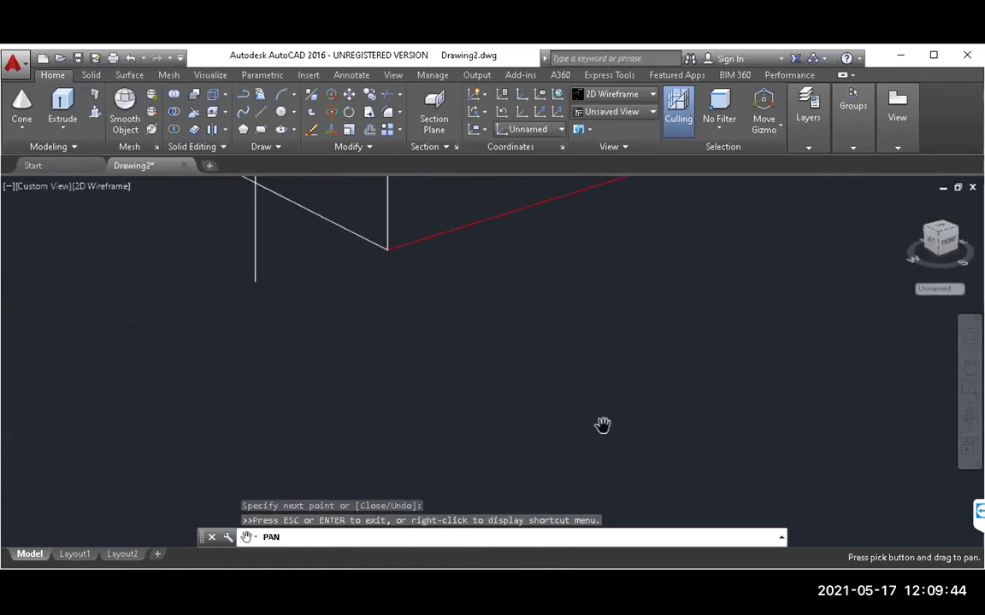
drag(368, 300, 353, 453)
key(Escape)
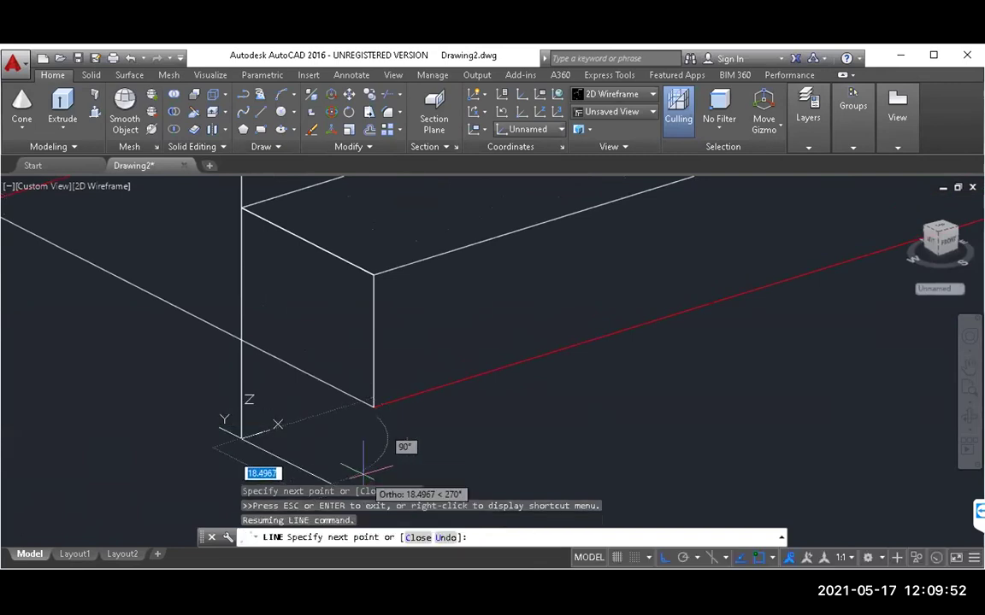
scroll(363, 465, up, 4)
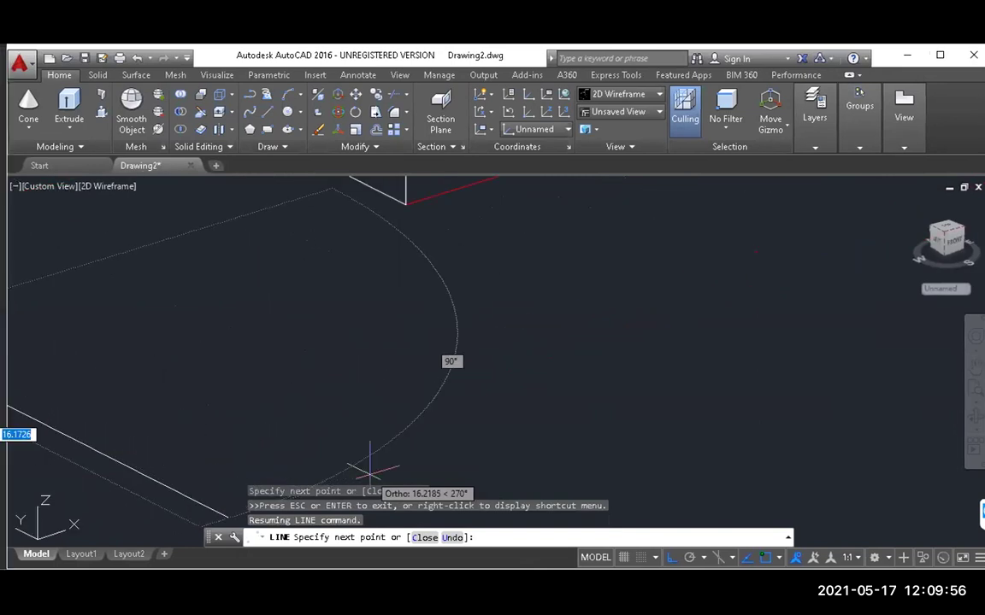
scroll(370, 468, up, 2)
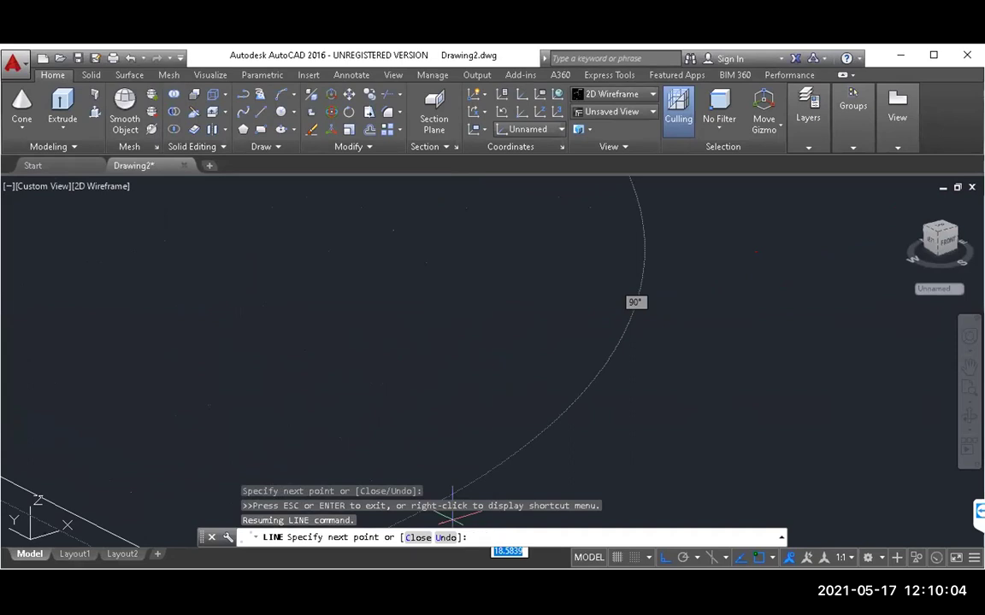
text(24)
key(Return)
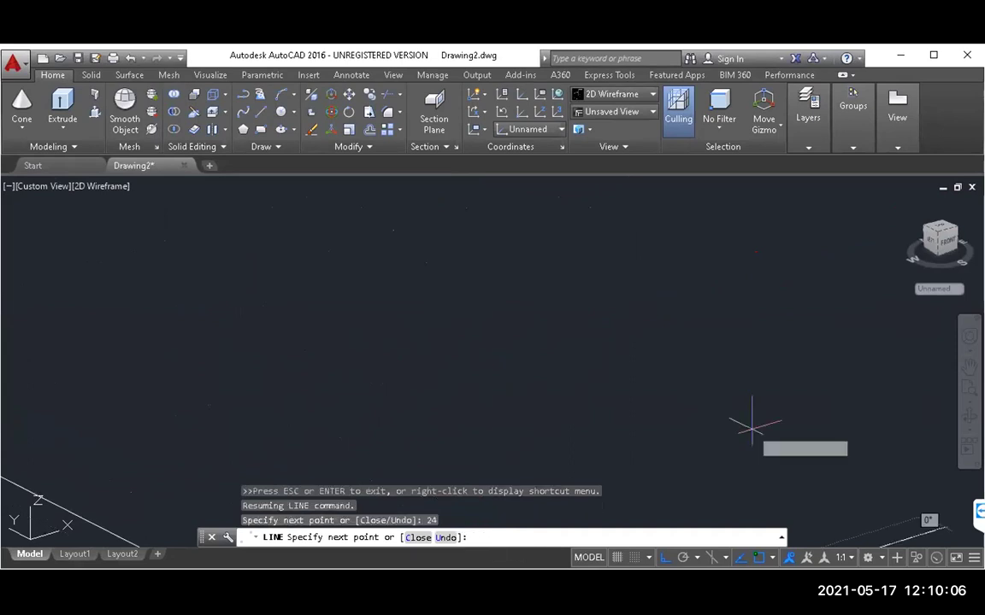
Close the profile with a vertical line from the end of its lower segment up to the tread's front corner
click(968, 366)
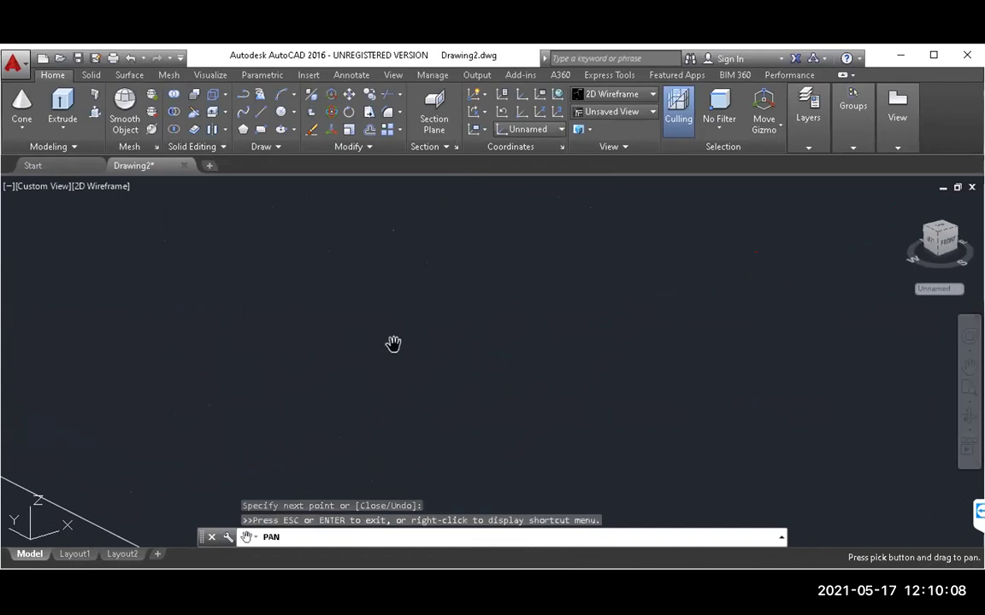
drag(176, 374, 431, 292)
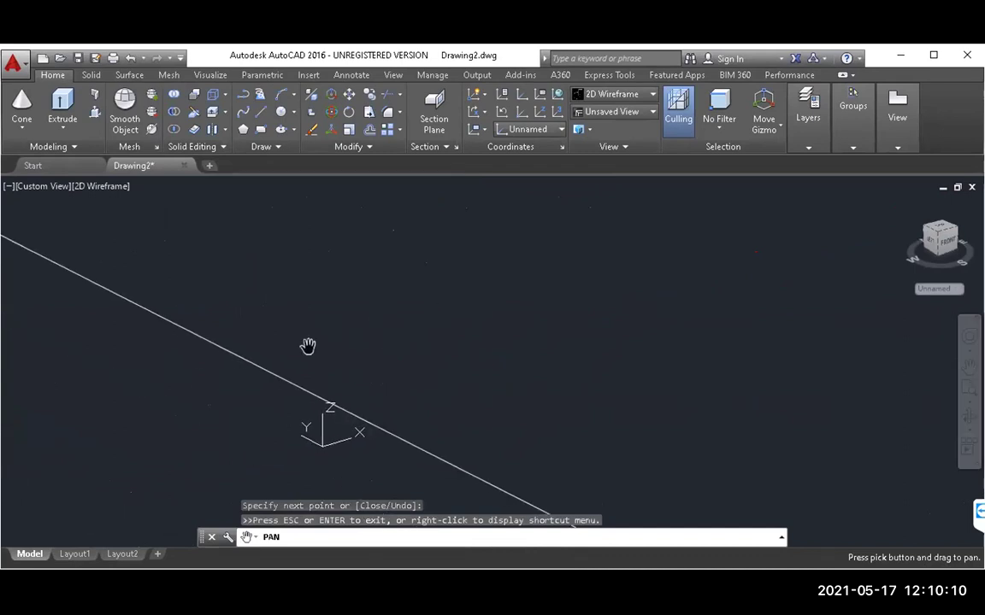
scroll(259, 335, down, 5)
scroll(257, 334, up, 5)
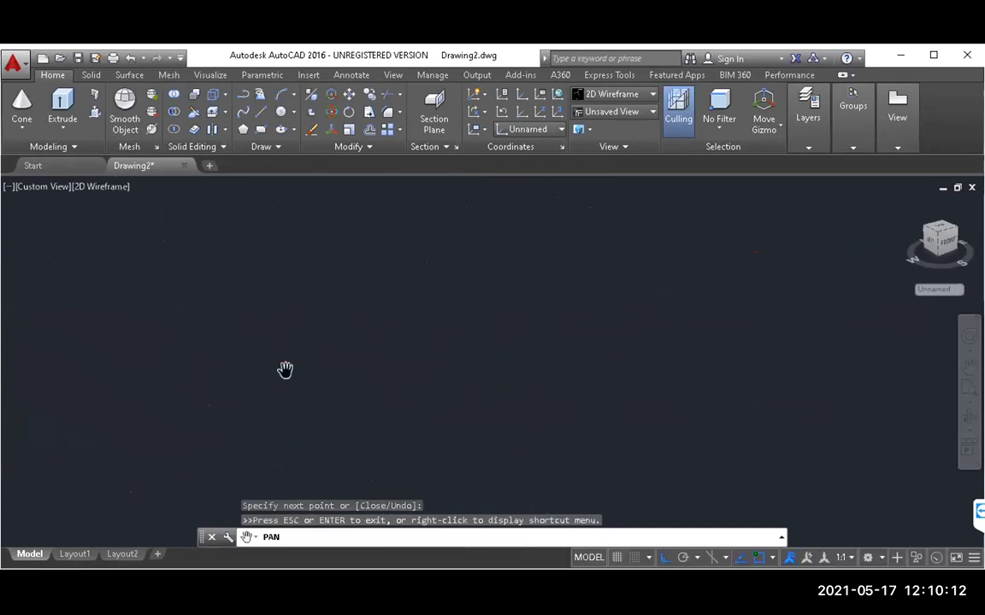
drag(92, 299, 443, 409)
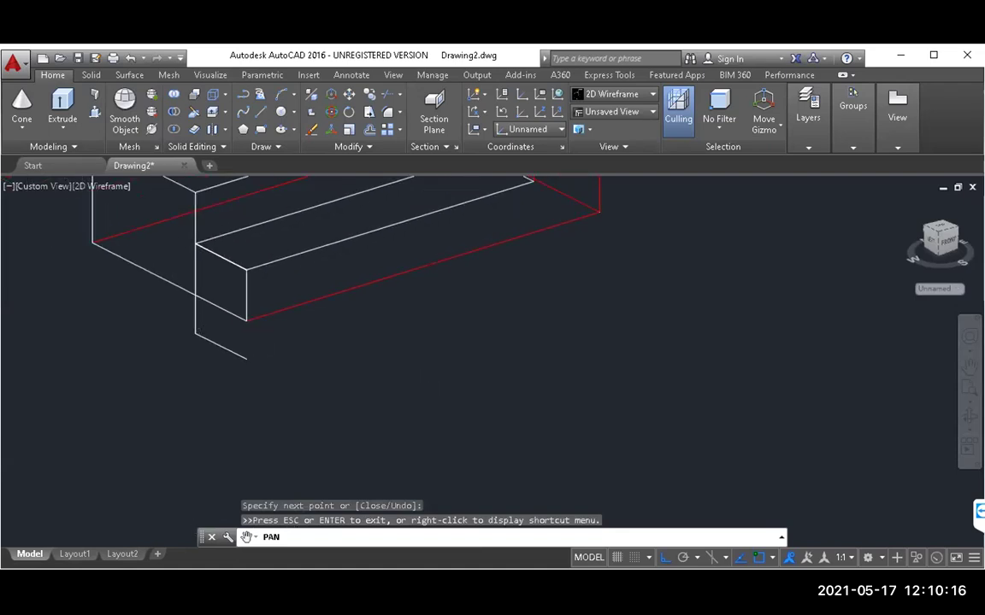
click(259, 113)
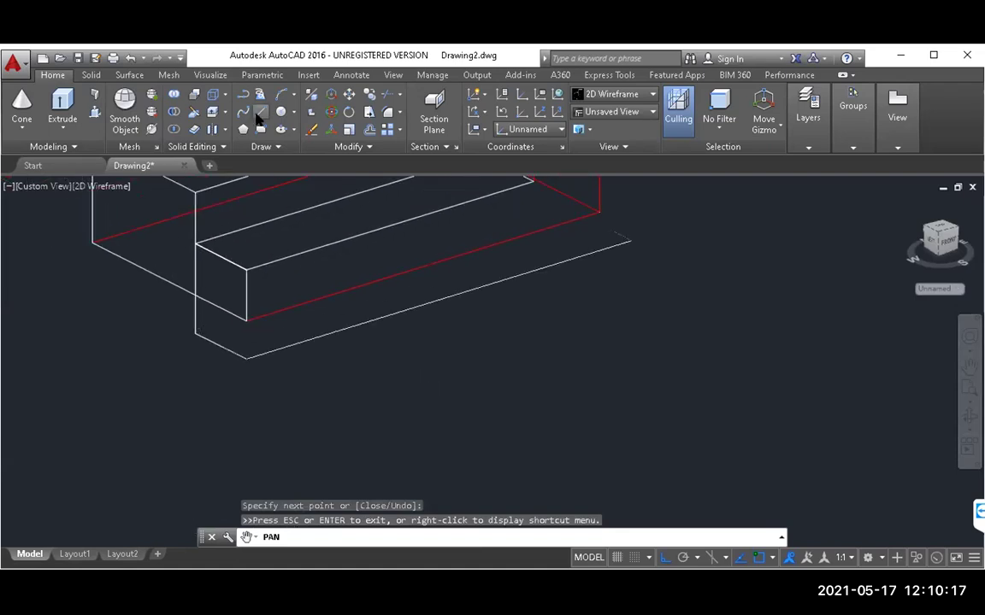
click(246, 359)
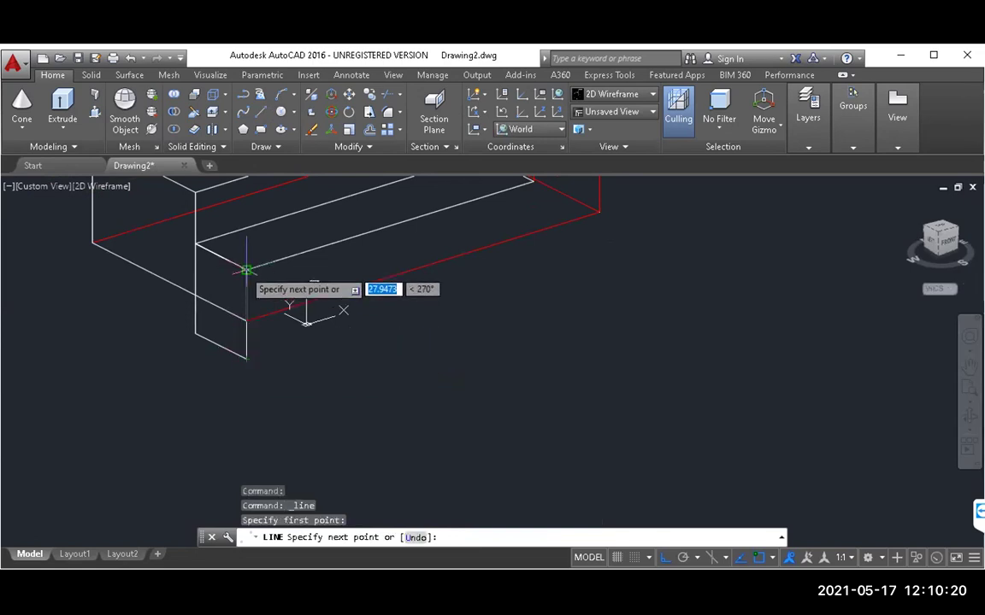
click(246, 270)
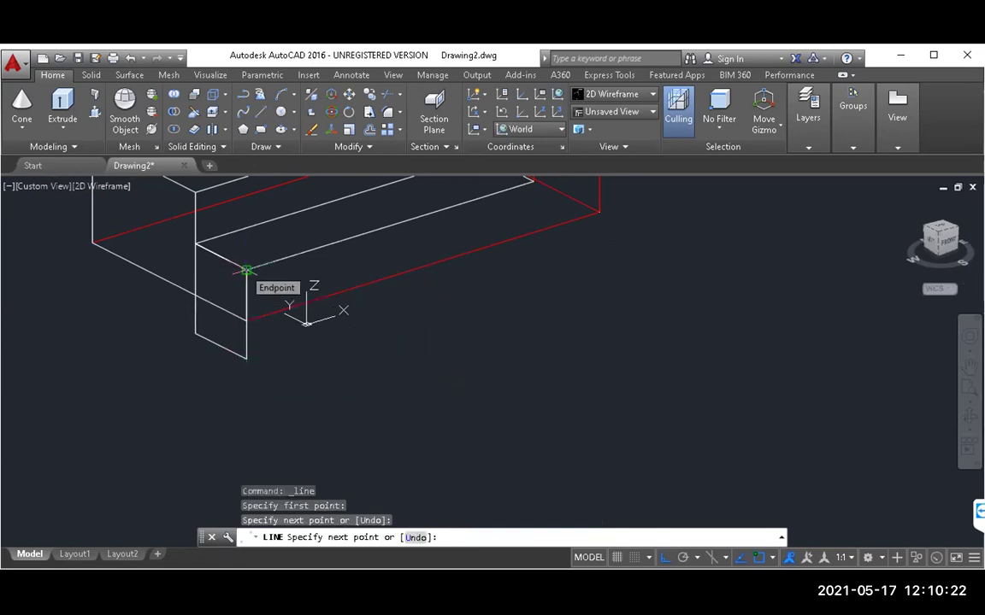
key(Escape)
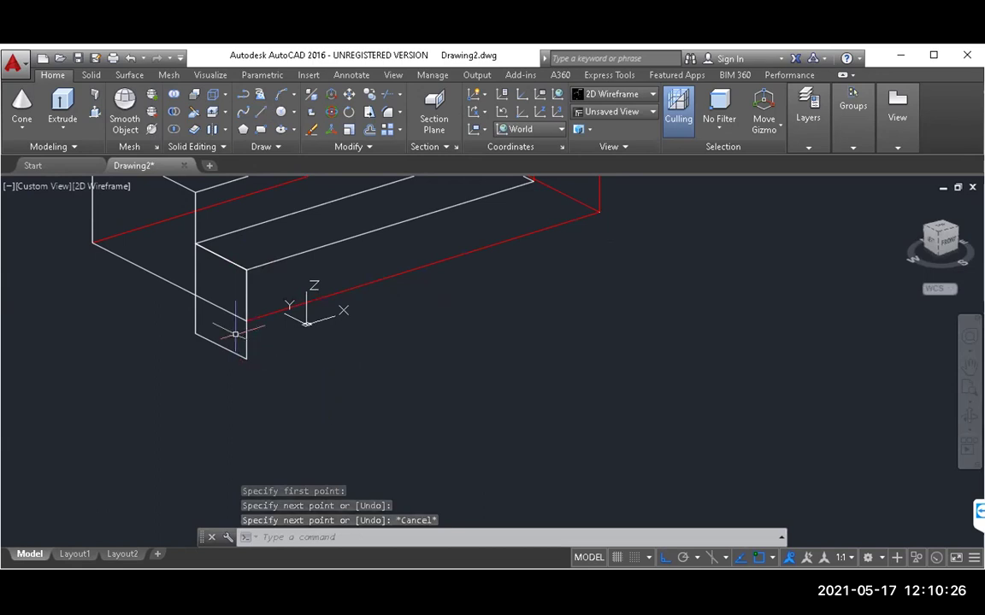
Create a region from the four lines of the closed profile at the lowest step's open side
text(REGIO)
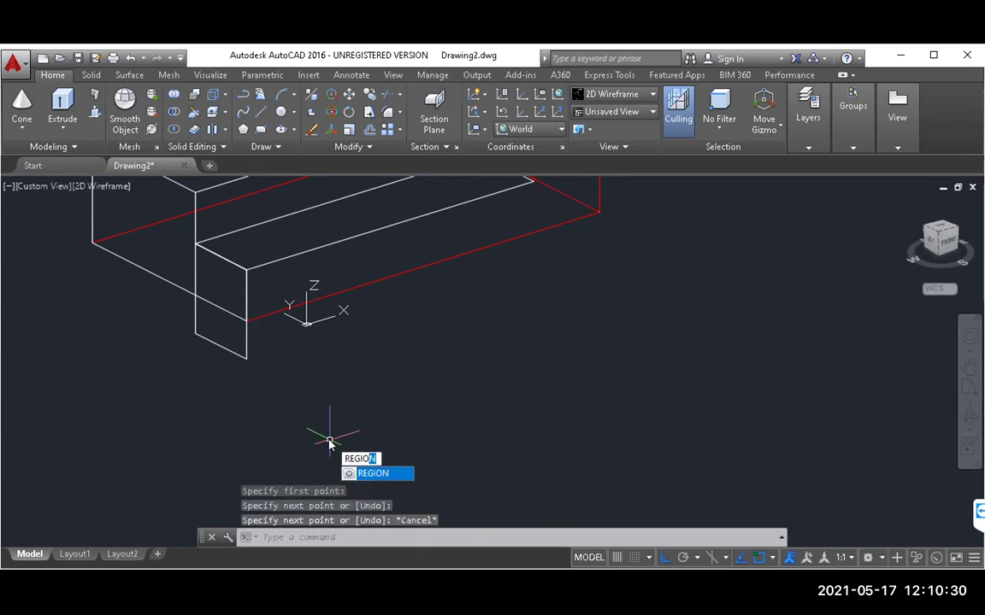
key(Return)
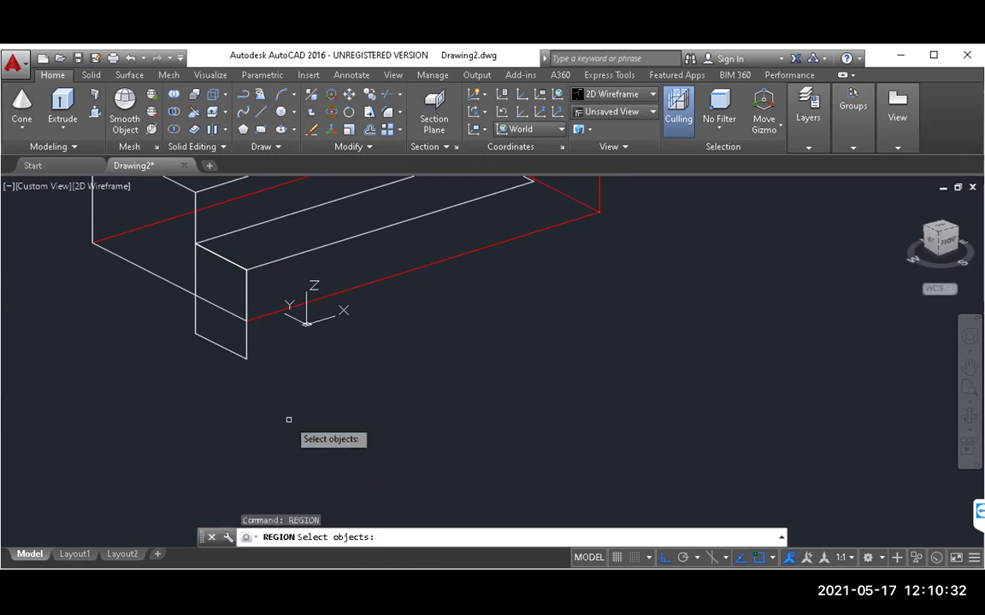
click(224, 347)
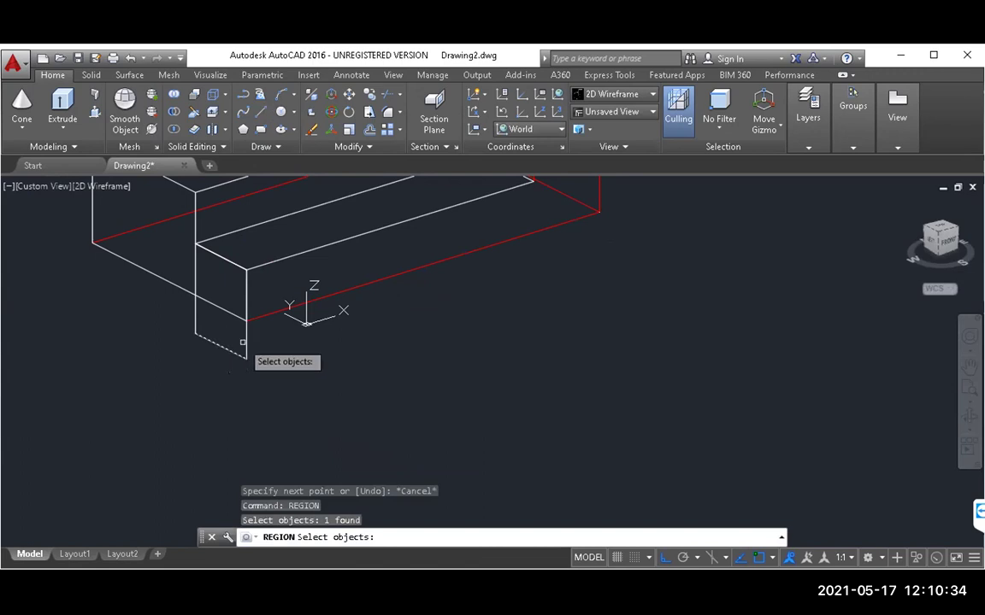
click(245, 342)
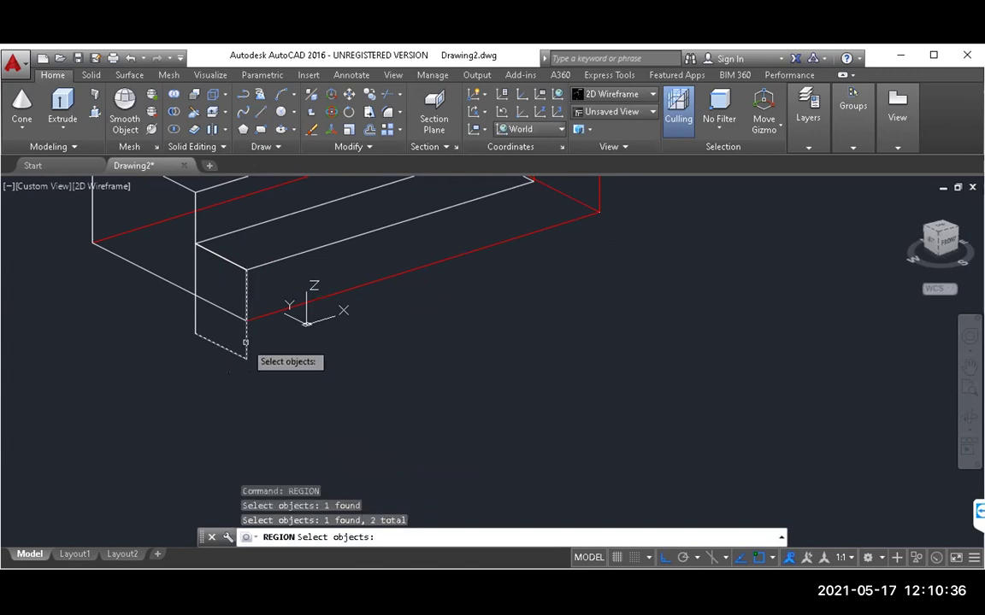
click(229, 262)
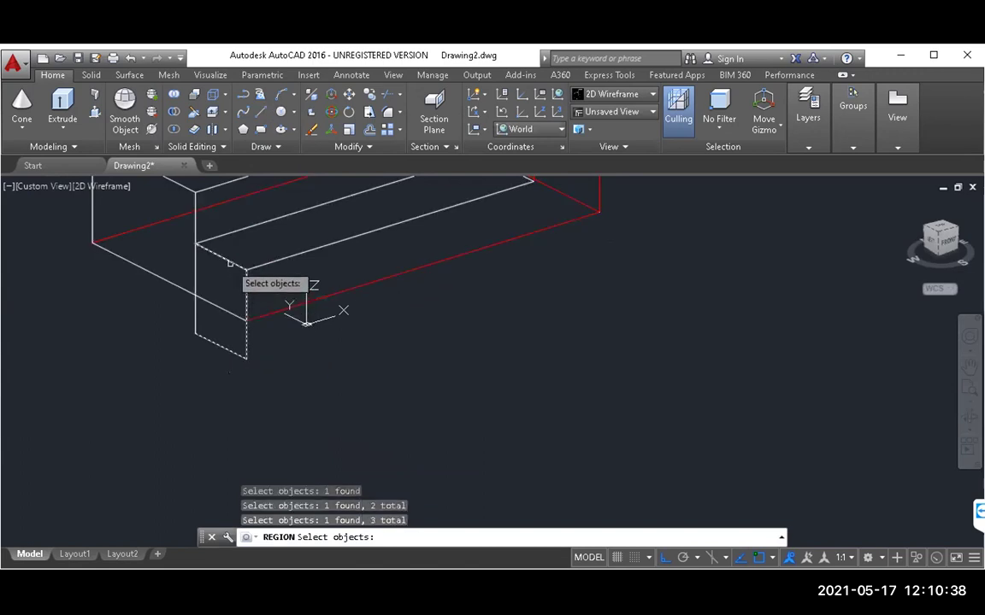
click(195, 309)
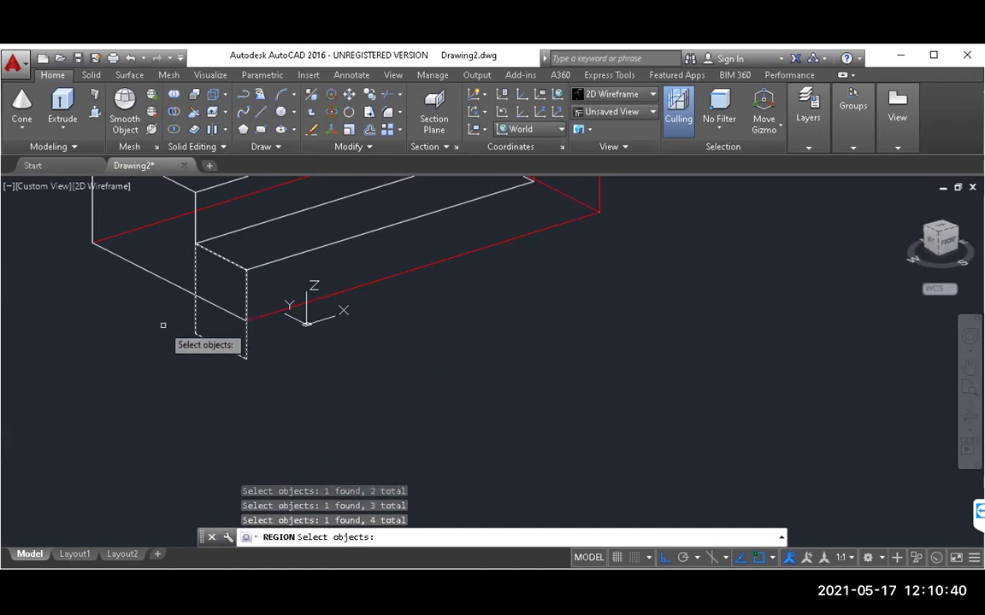
key(Return)
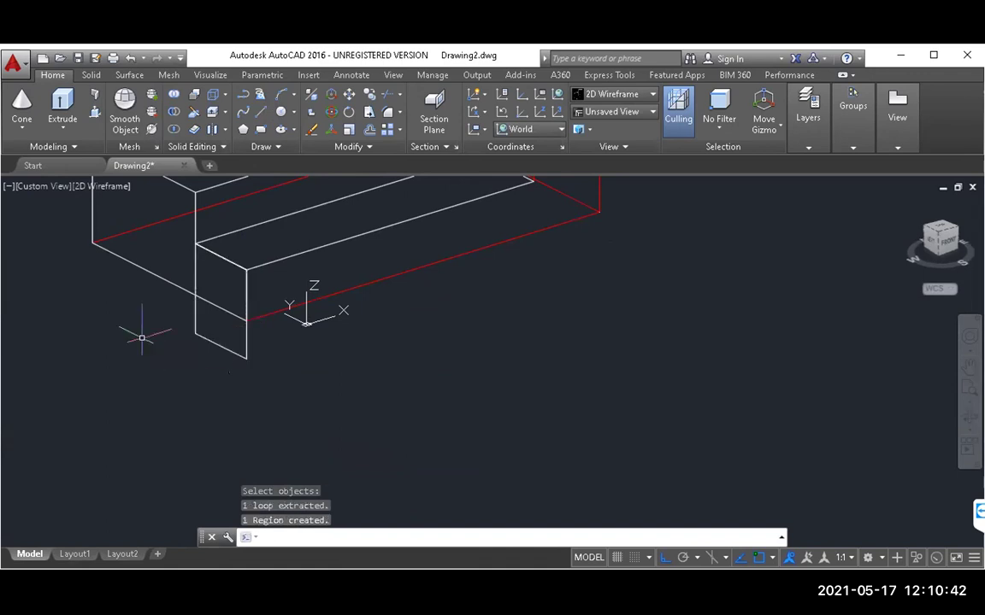
Switch the viewport to the Realistic visual style and extrude the region at the lowest step 50 units along the step
click(99, 186)
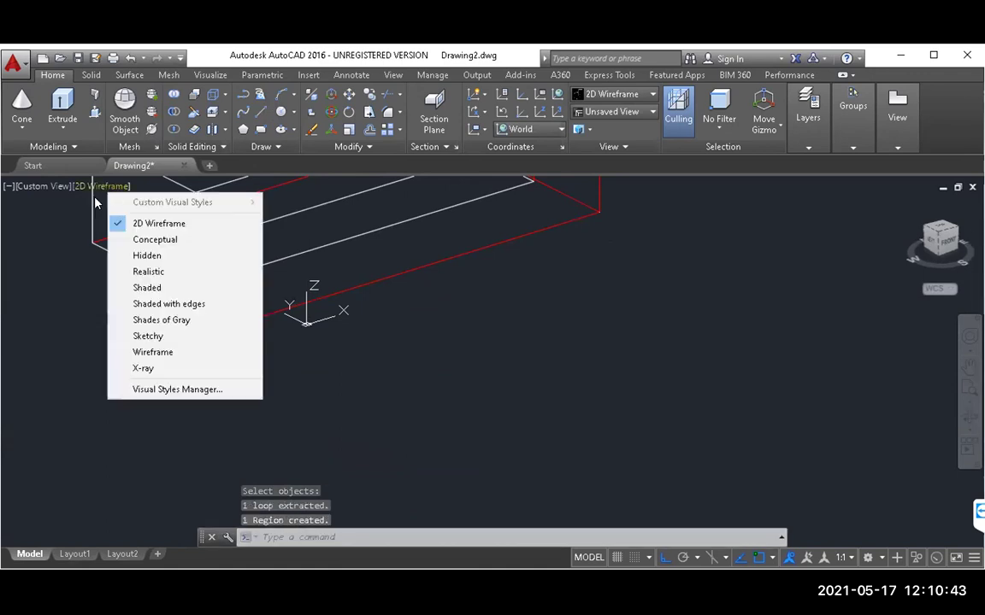
click(133, 271)
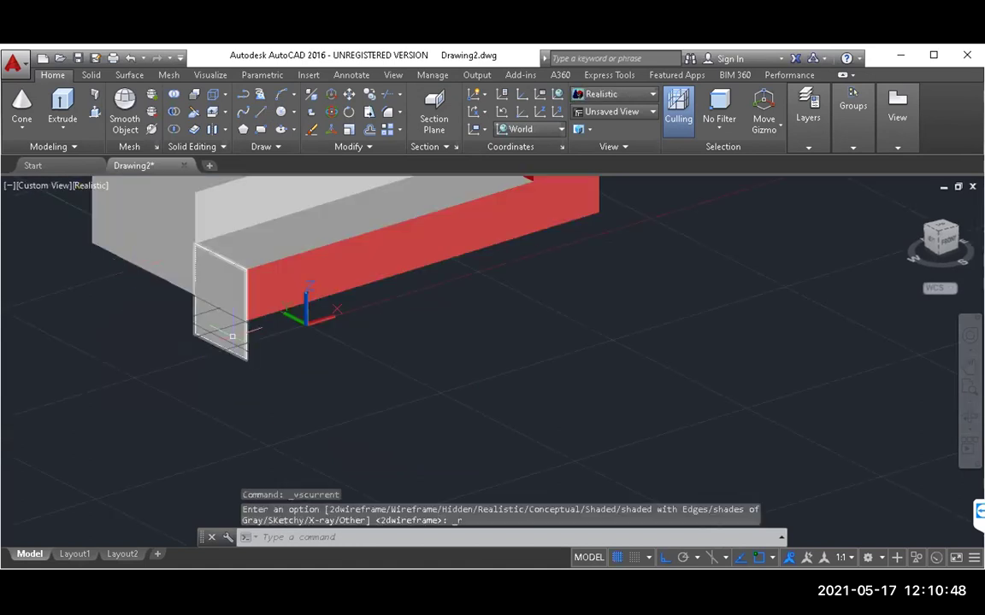
click(232, 336)
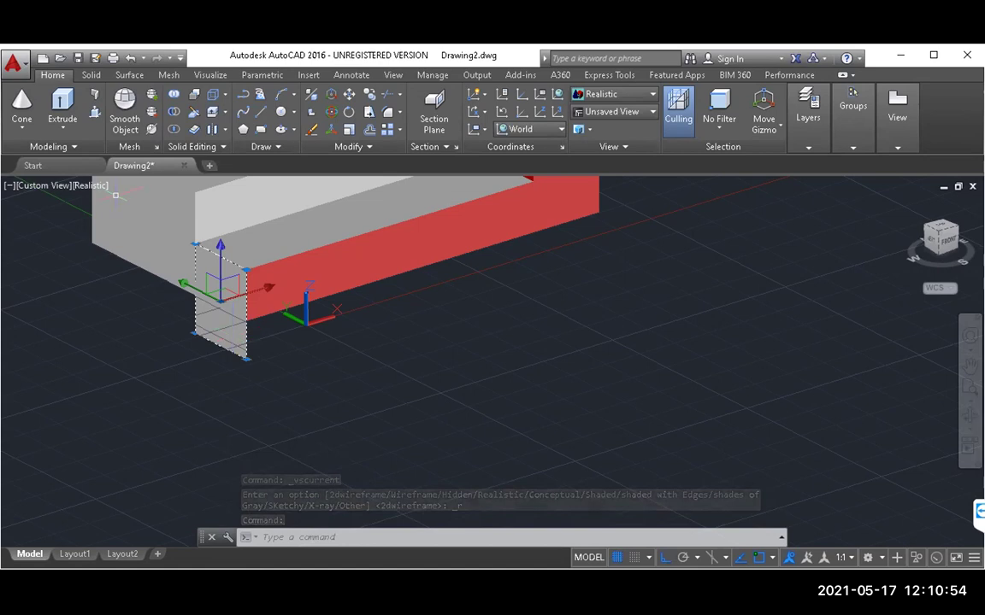
click(60, 103)
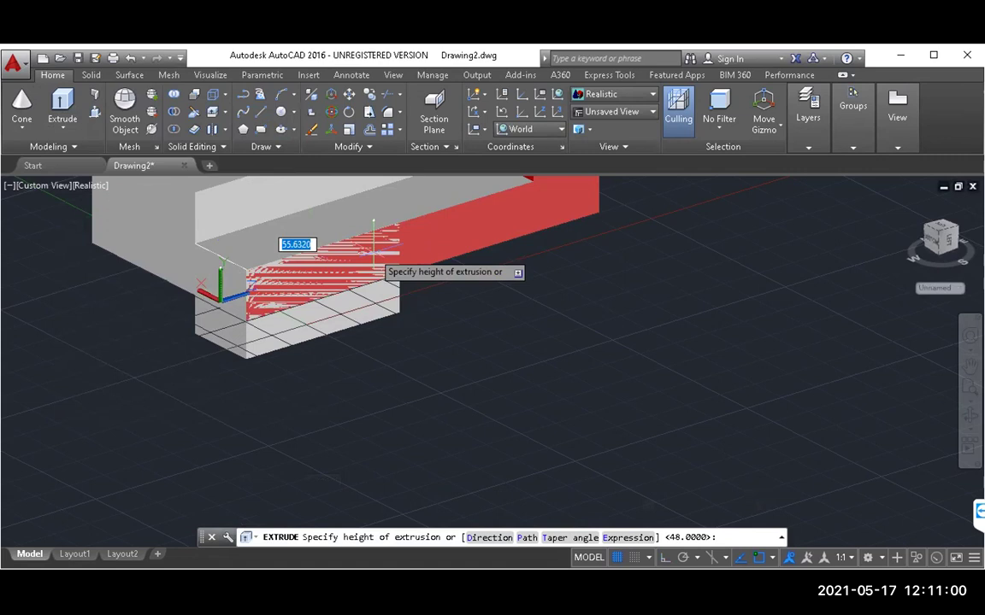
text(50)
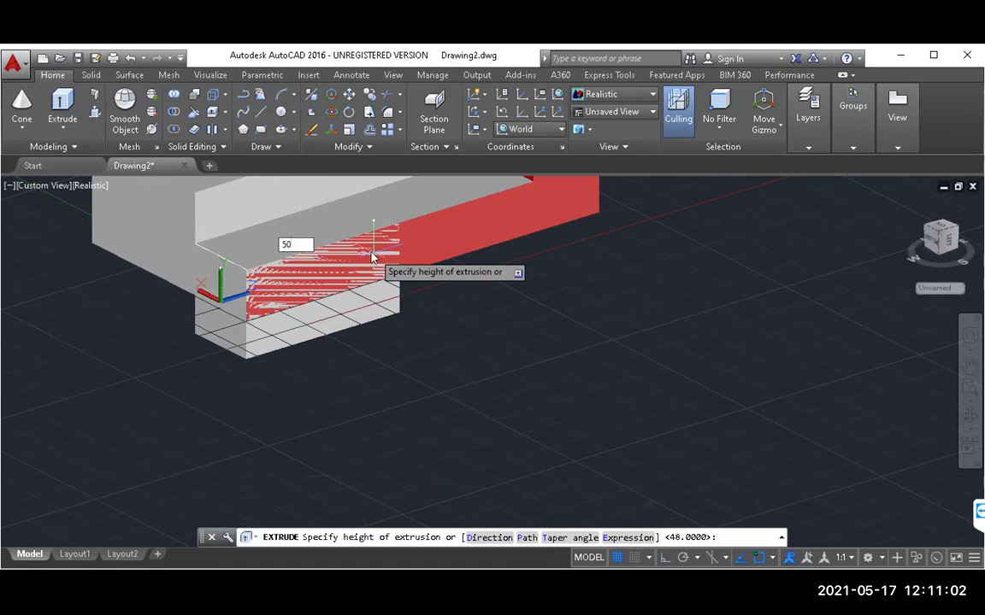
key(Return)
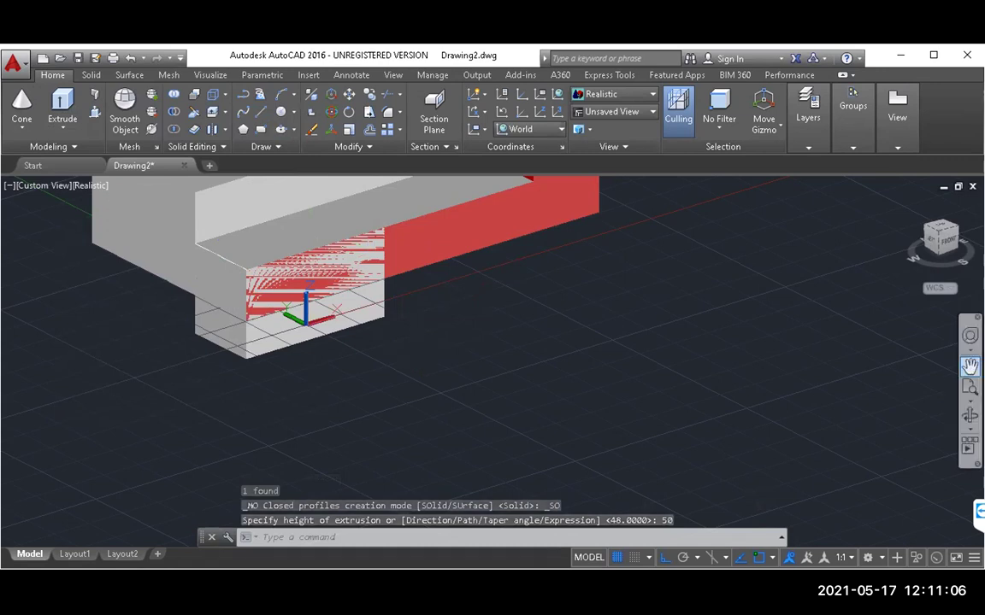
Subtract the extruded block from the united staircase solid
click(970, 365)
drag(468, 306, 531, 466)
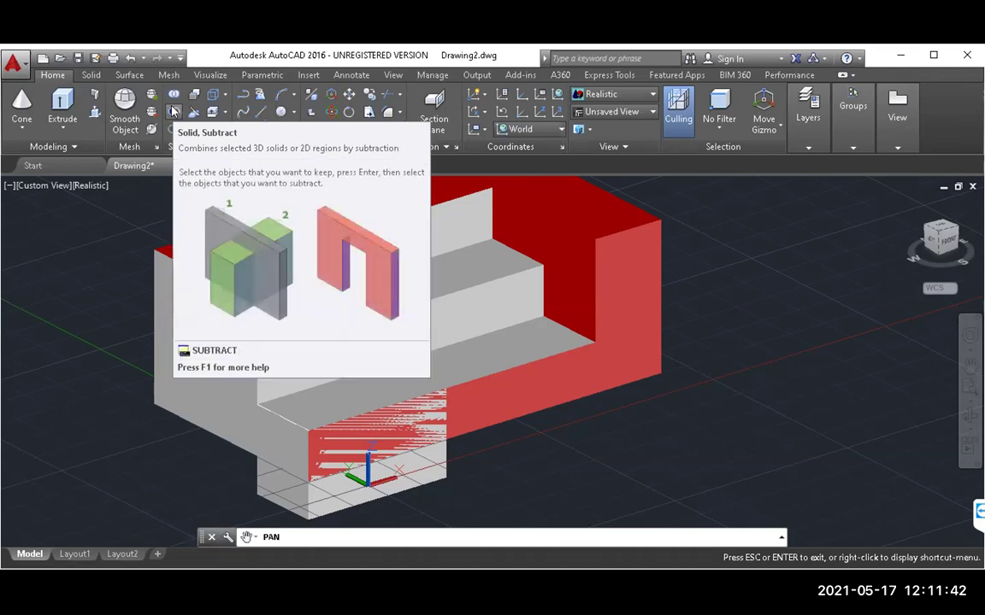
key(Escape)
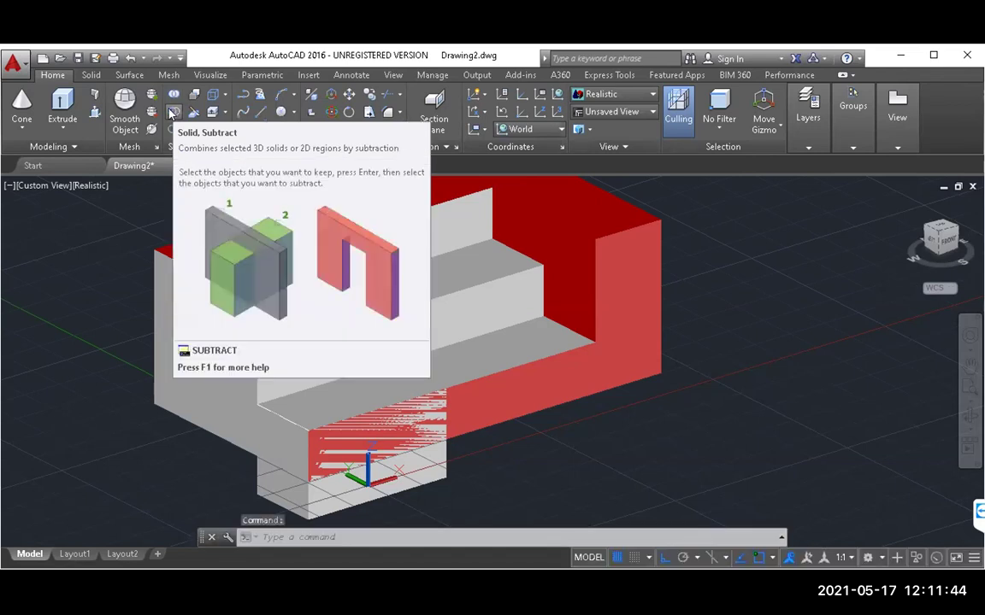
click(172, 112)
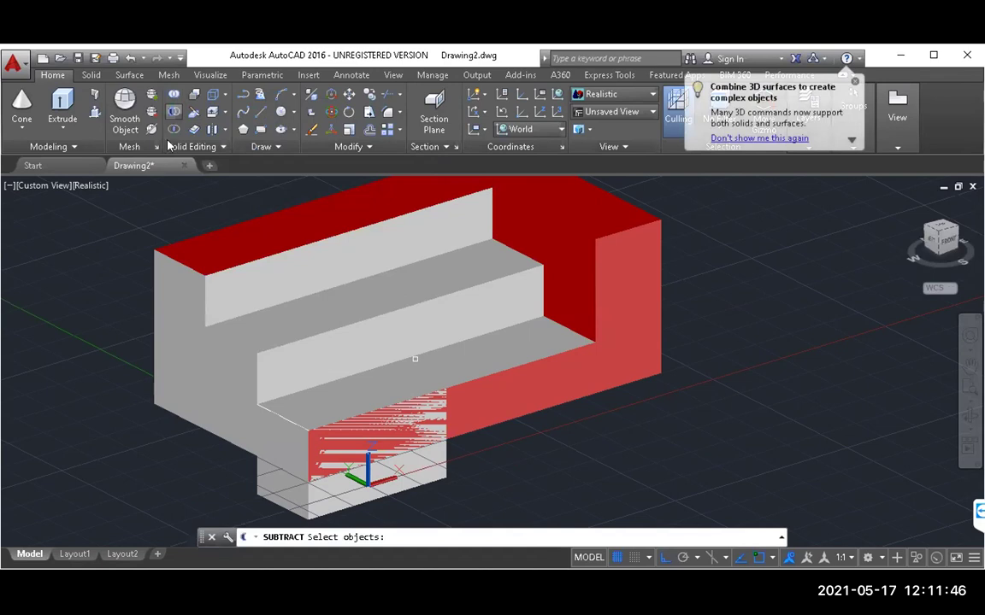
click(203, 352)
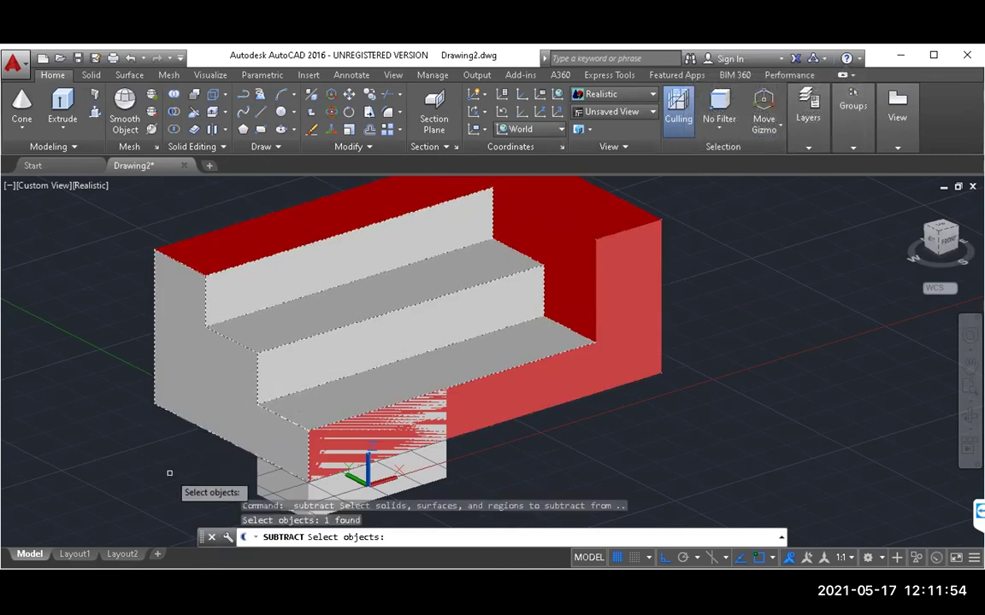
key(Return)
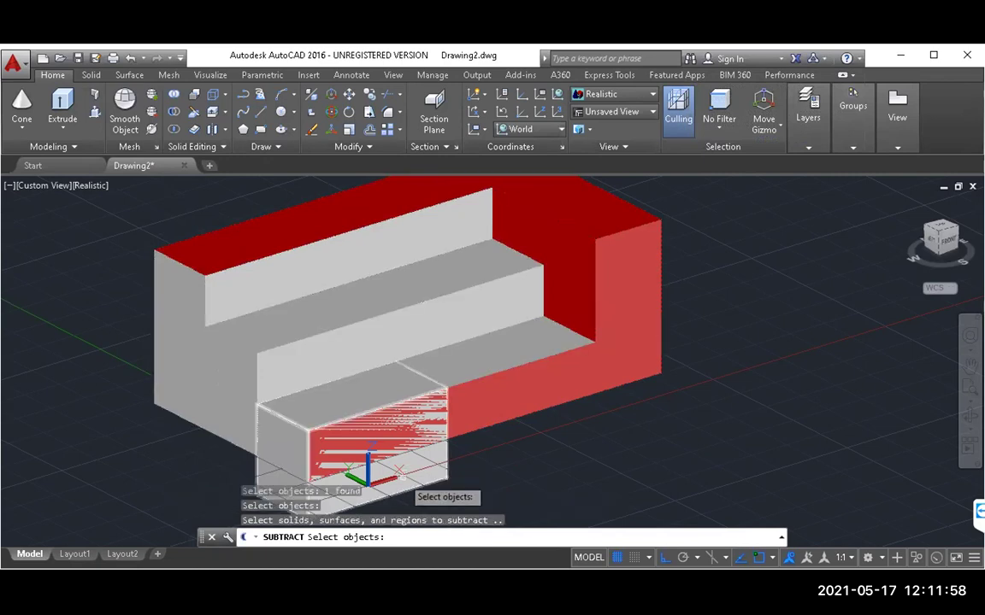
click(425, 471)
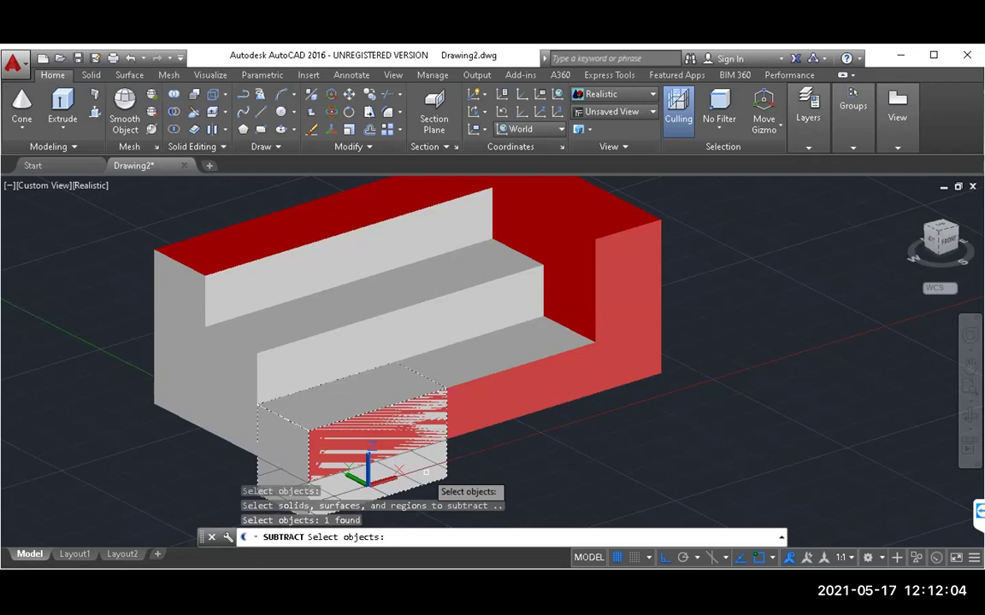
key(Return)
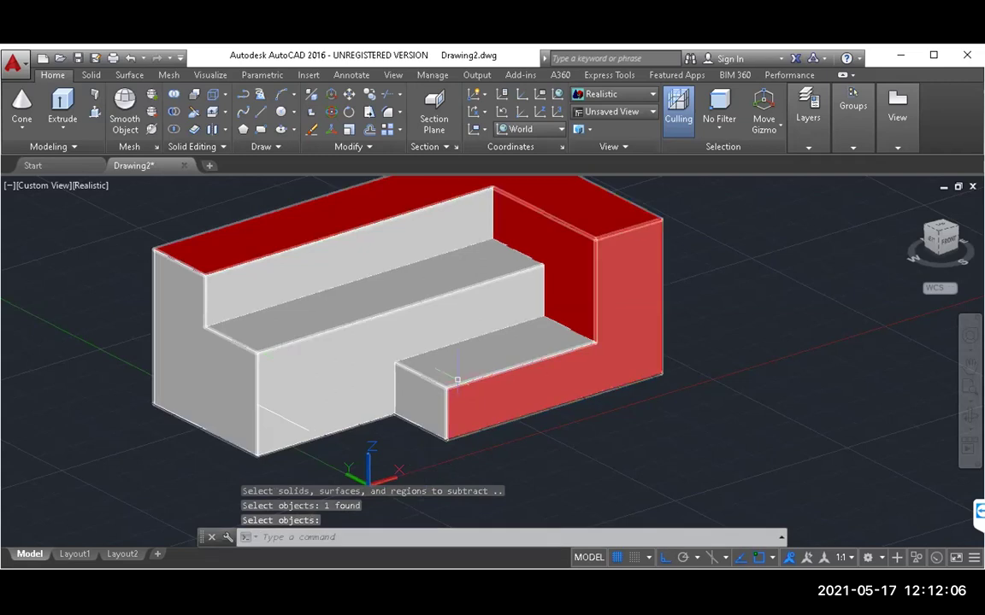
Orbit around the notched staircase to inspect it, and undo the subtraction of the block
click(969, 416)
mouse_move(420, 393)
mouse_down()
mouse_move(445, 425)
mouse_move(428, 402)
mouse_move(396, 407)
mouse_move(408, 404)
mouse_up()
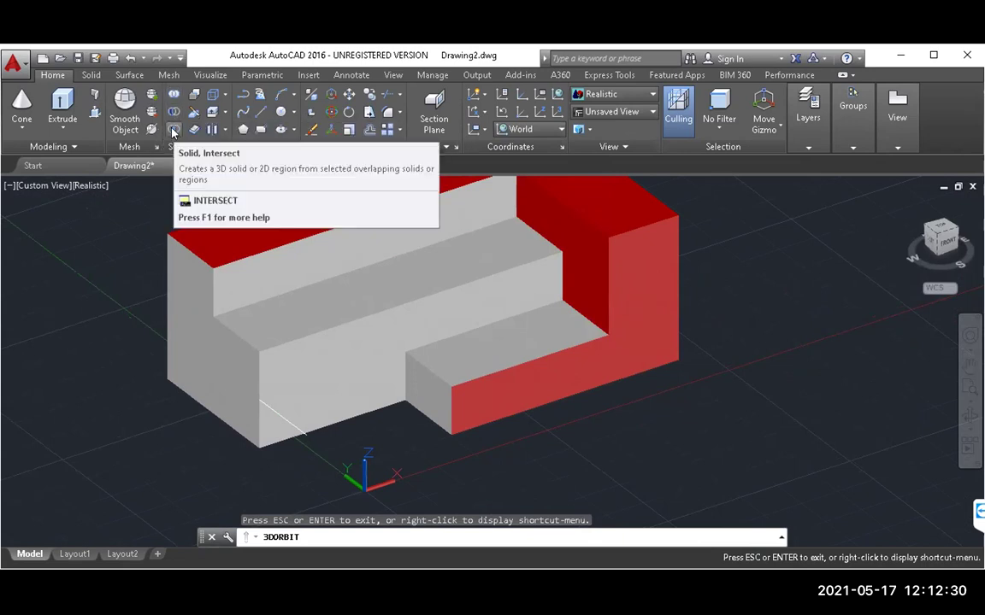
click(130, 60)
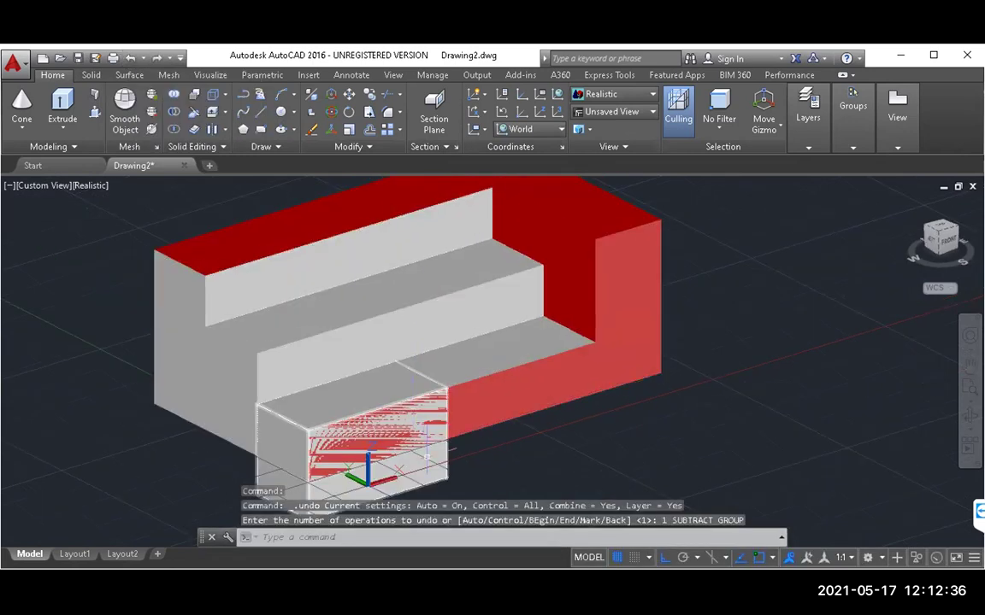
Change the color of the extruded block at the lowest step to Yellow
click(426, 456)
right_click(427, 456)
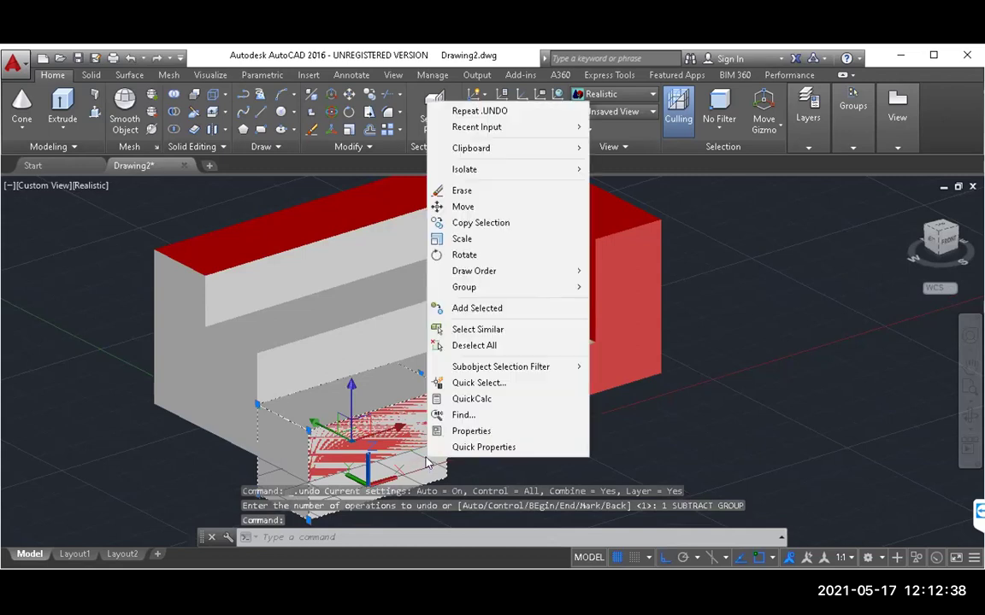
click(469, 431)
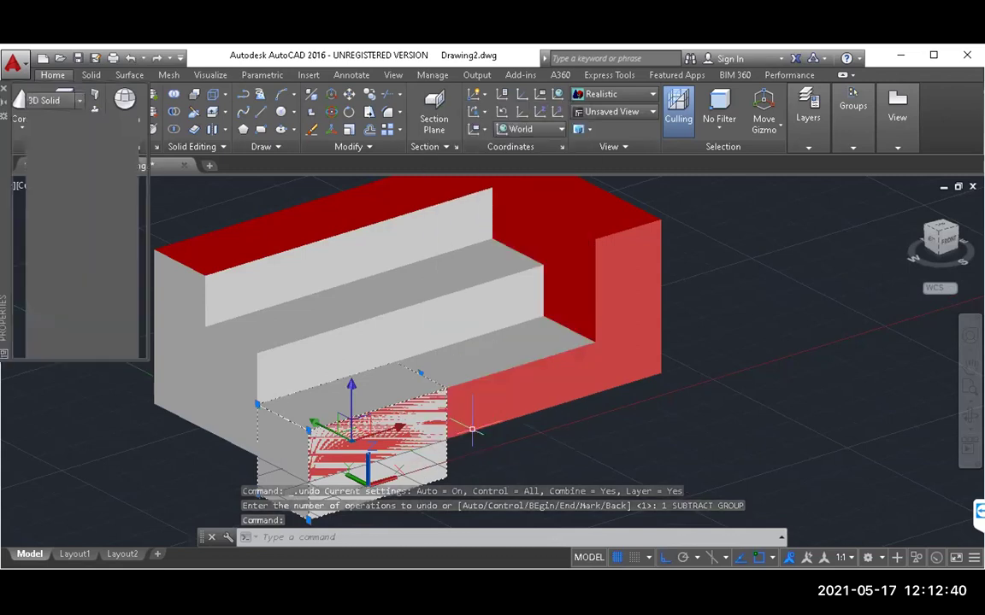
click(126, 134)
click(134, 134)
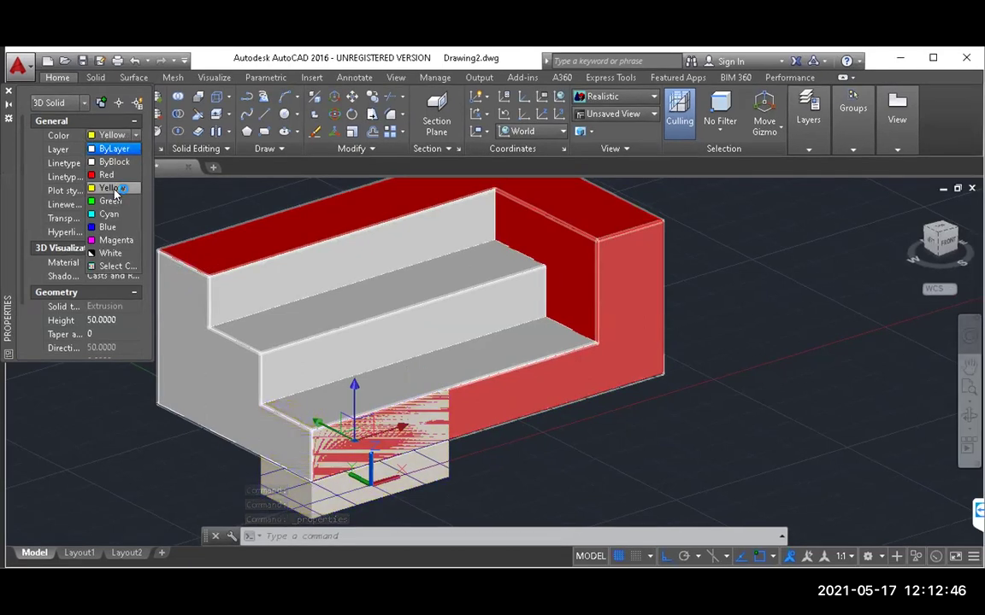
click(111, 188)
click(10, 91)
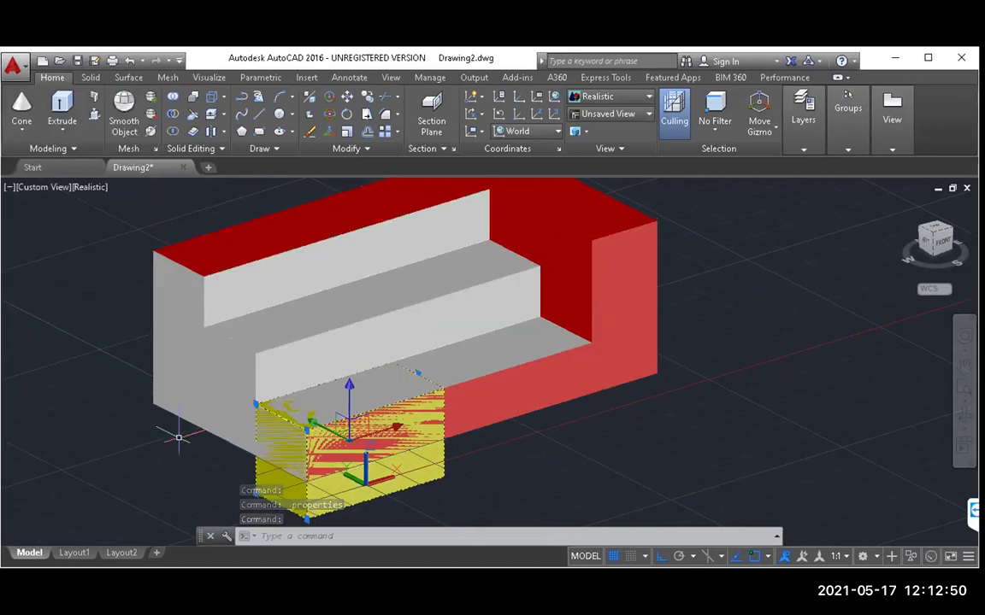
Intersect the staircase solid with the yellow block so only their overlapping volume is kept
click(169, 134)
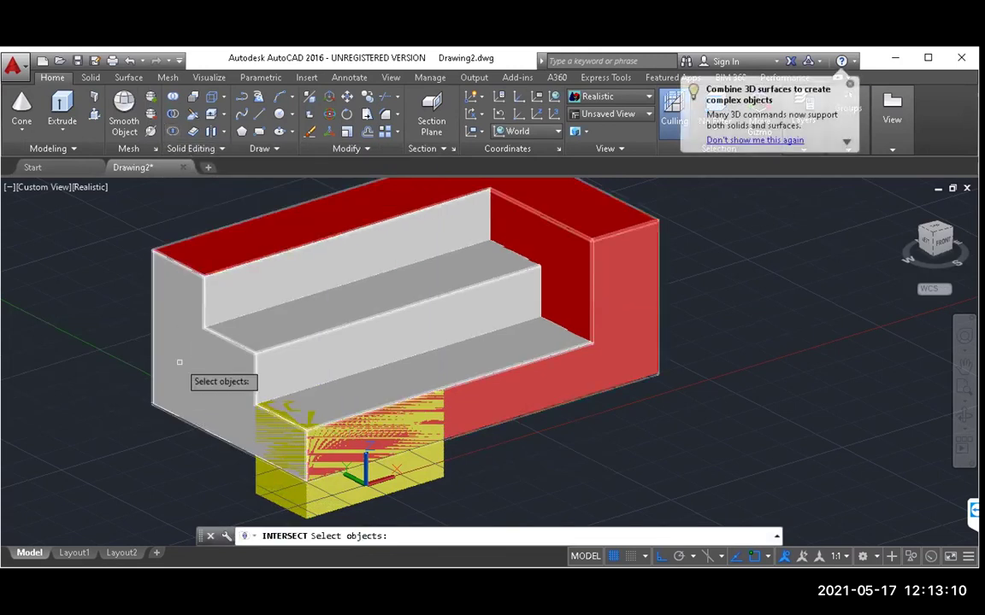
click(233, 327)
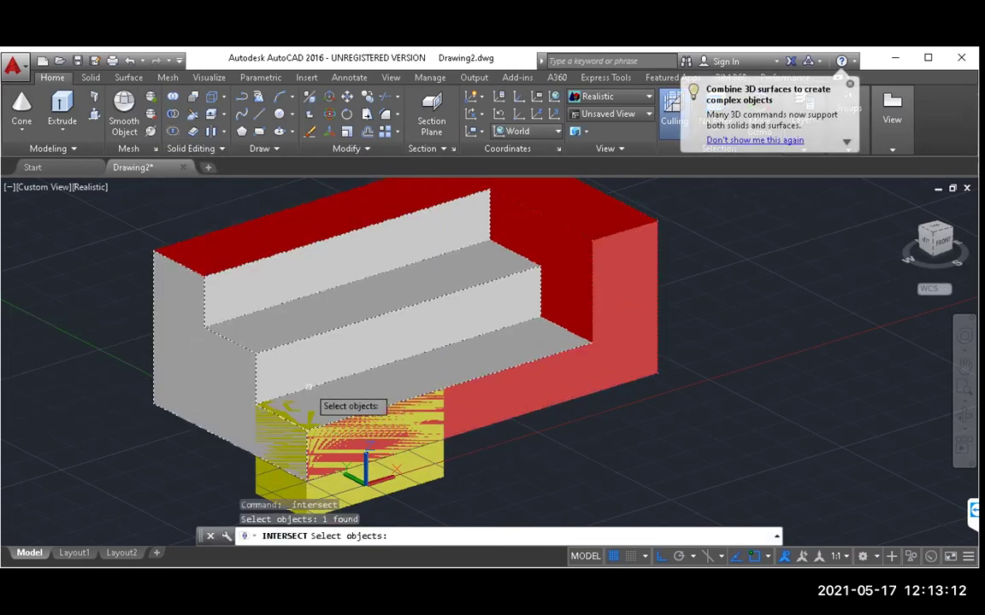
click(409, 470)
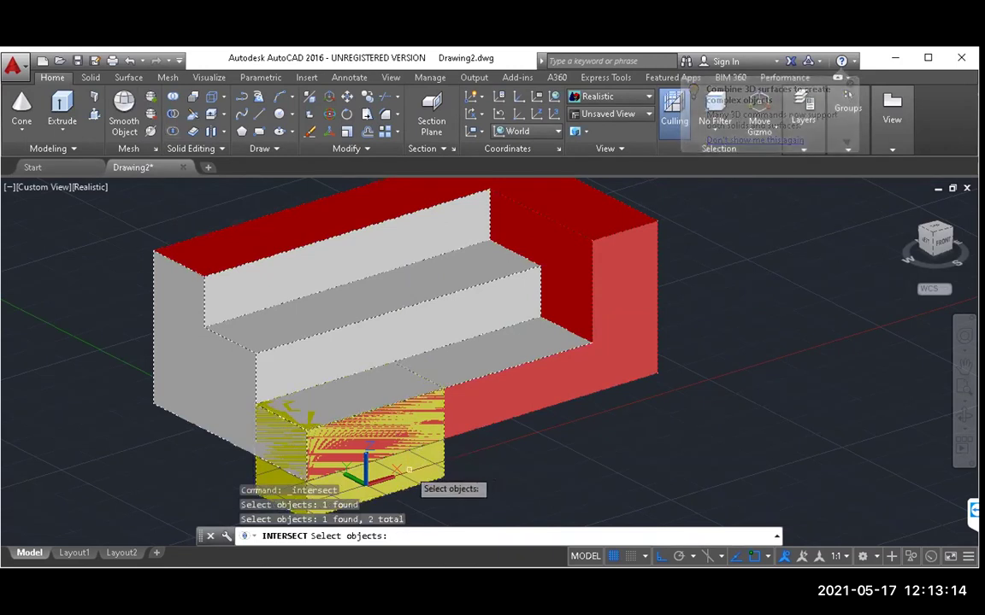
key(Return)
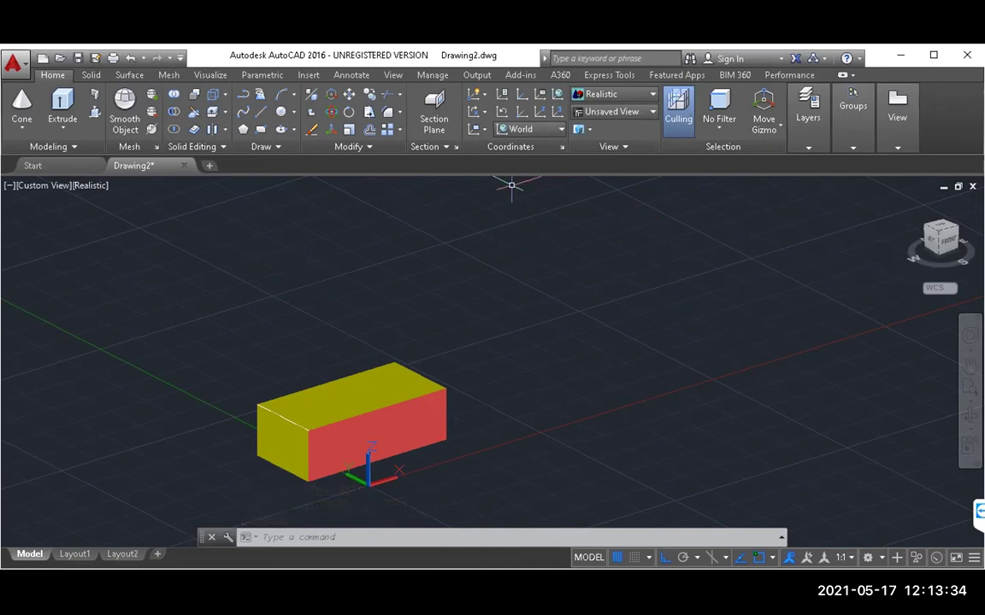
Start a single-line text in the empty area behind the remaining block, with height 15 and rotation angle 0
click(300, 535)
text(text)
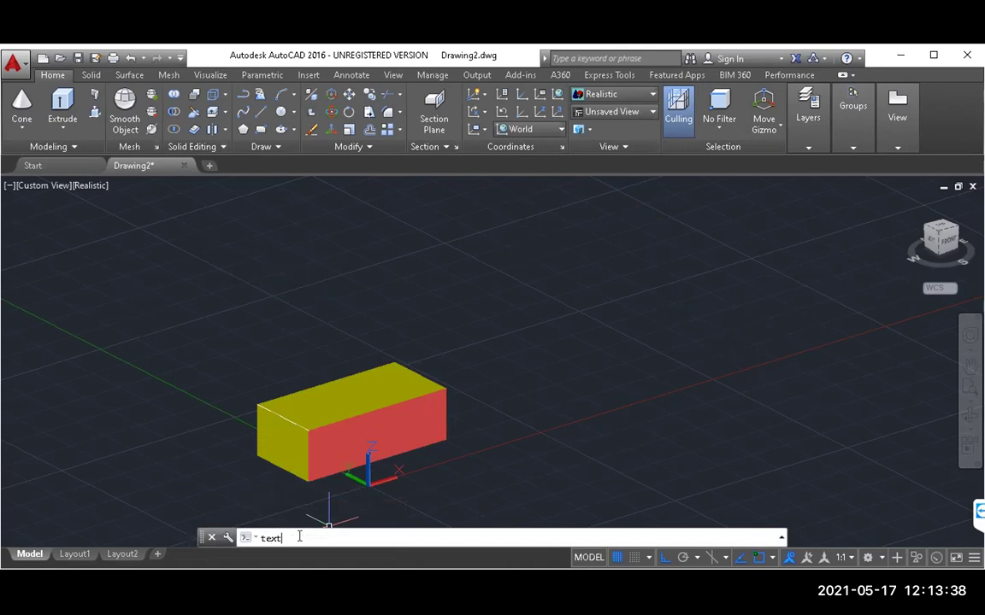
key(Return)
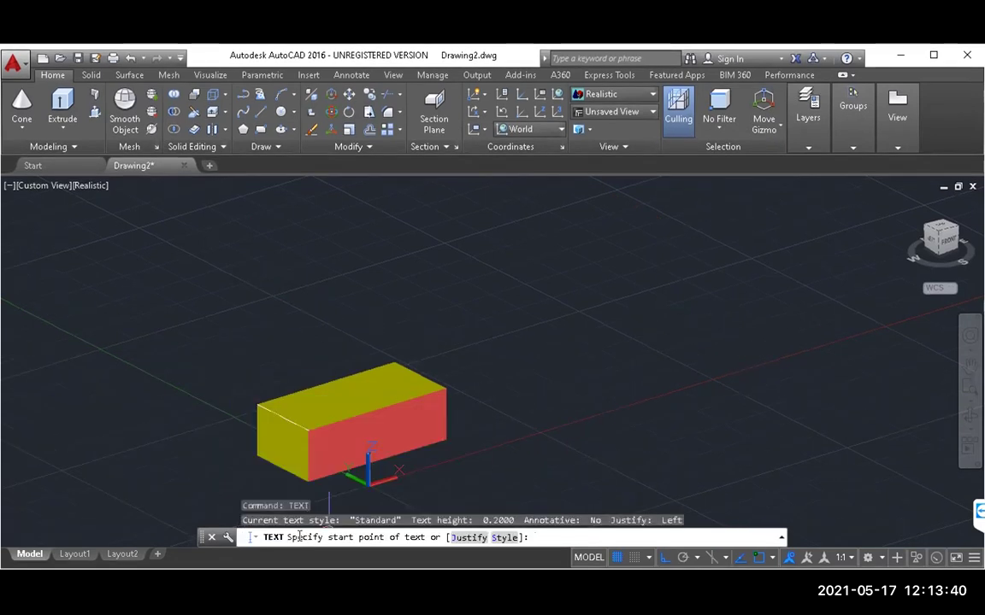
key(Return)
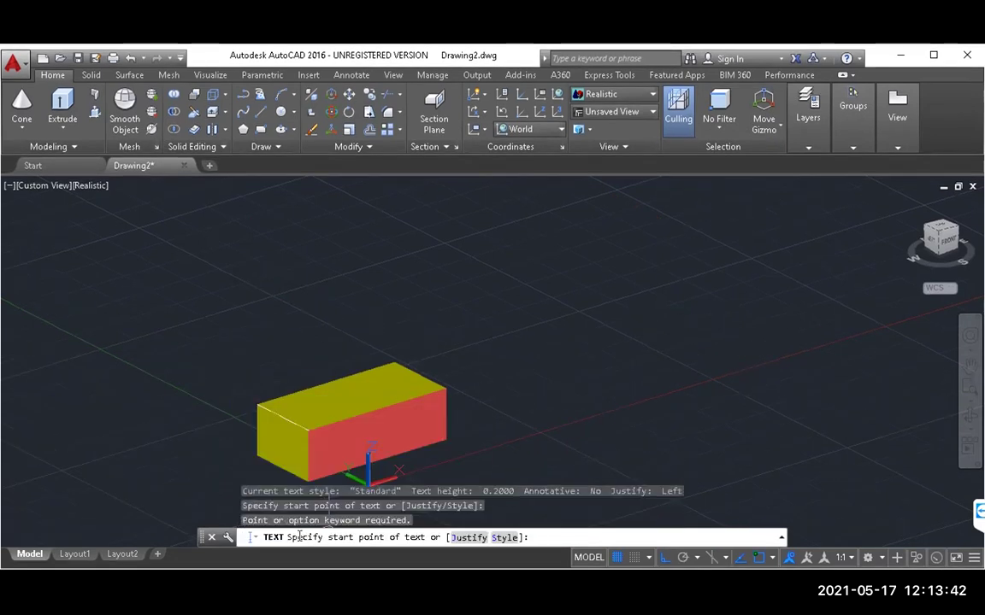
click(496, 314)
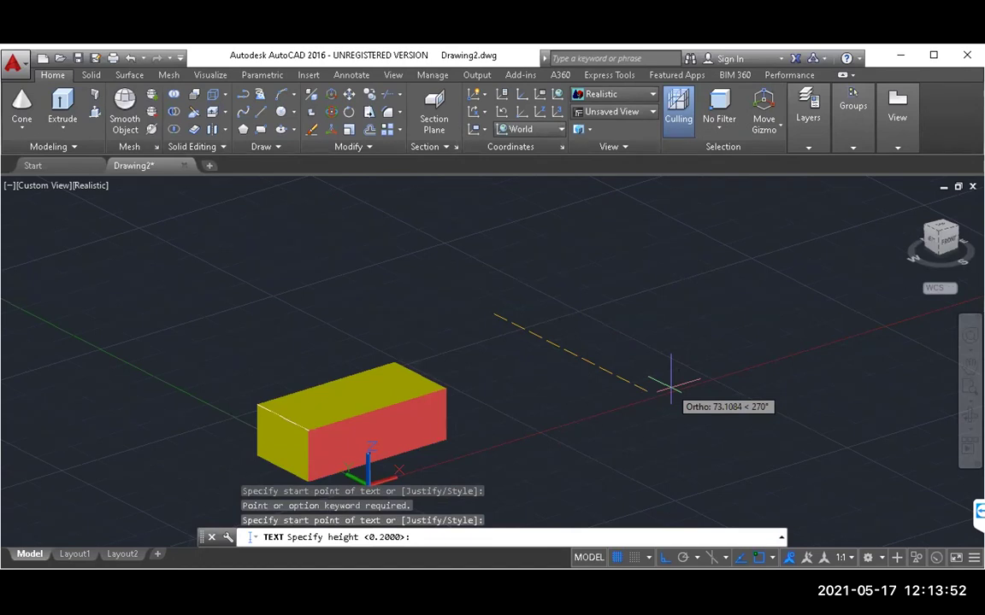
text(15)
key(Return)
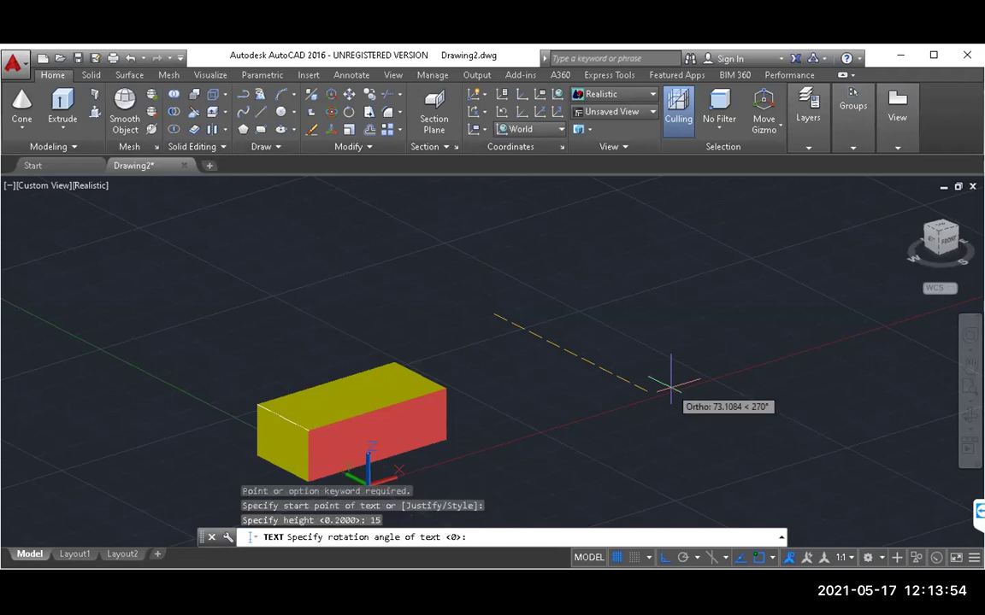
key(Return)
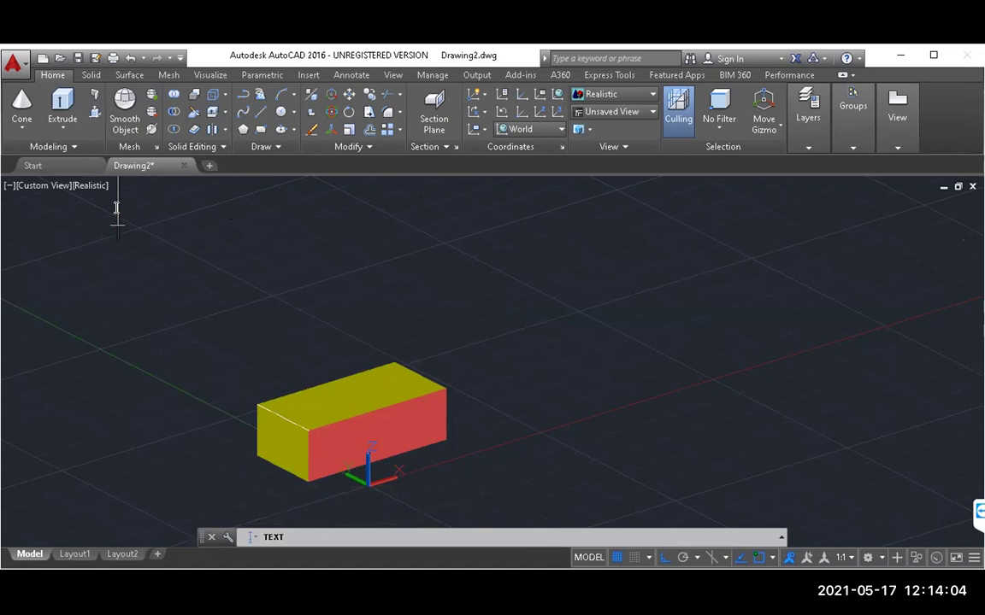
Enter "Boolean operation" as the heading line of the text and begin a new line below it
text(B)
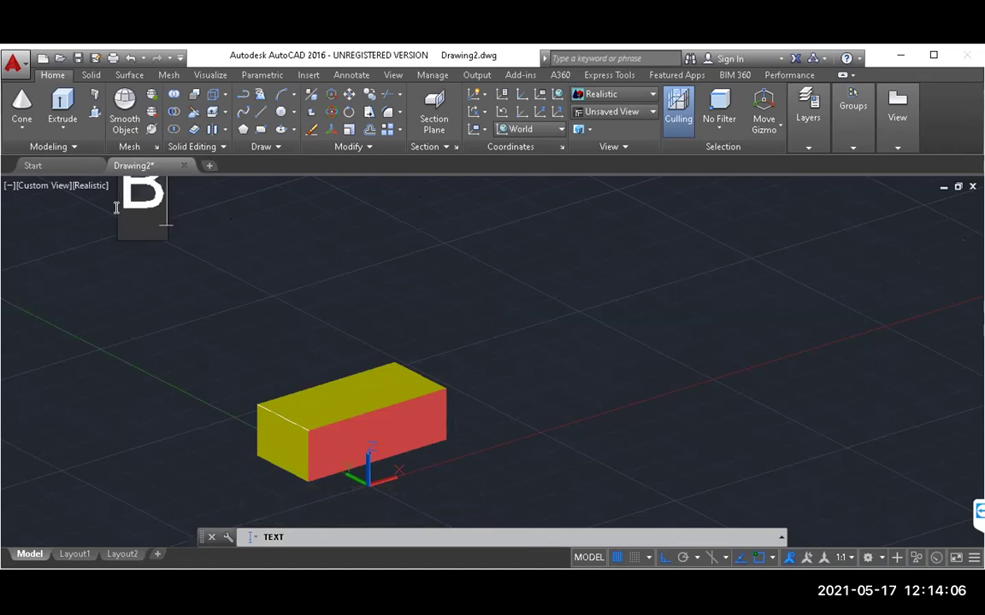
text(oo)
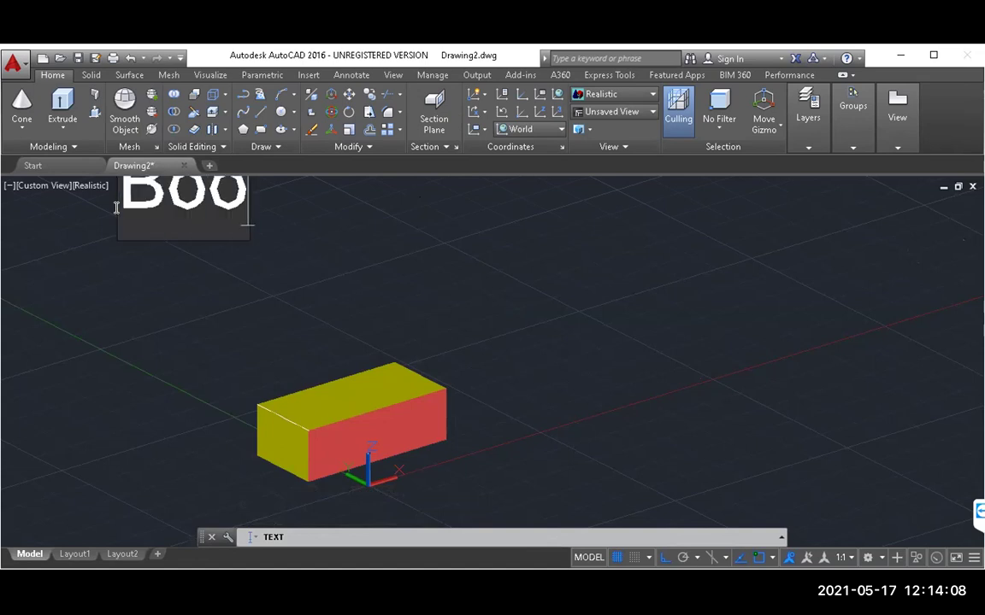
text(lea)
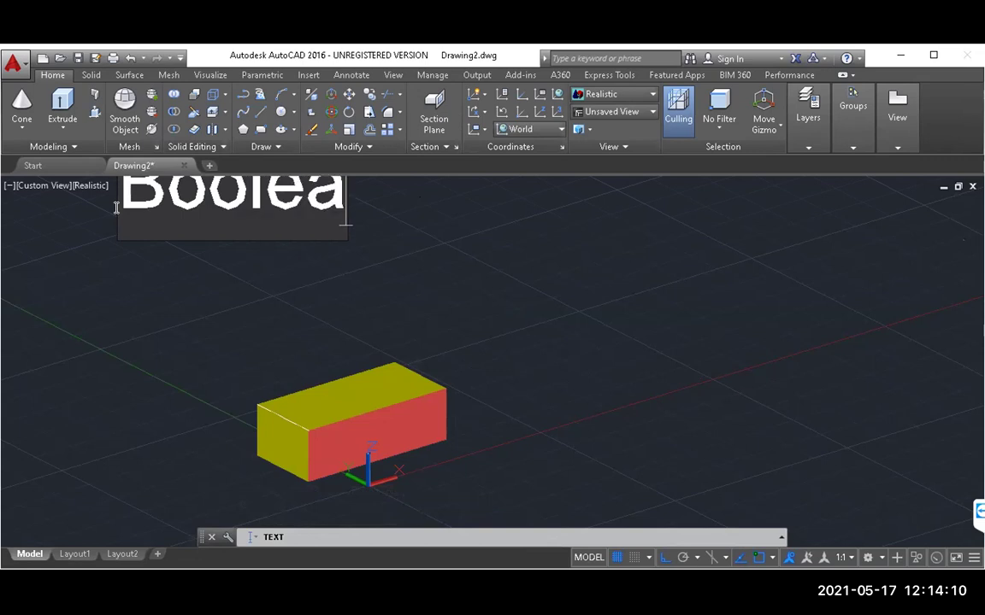
text(n o)
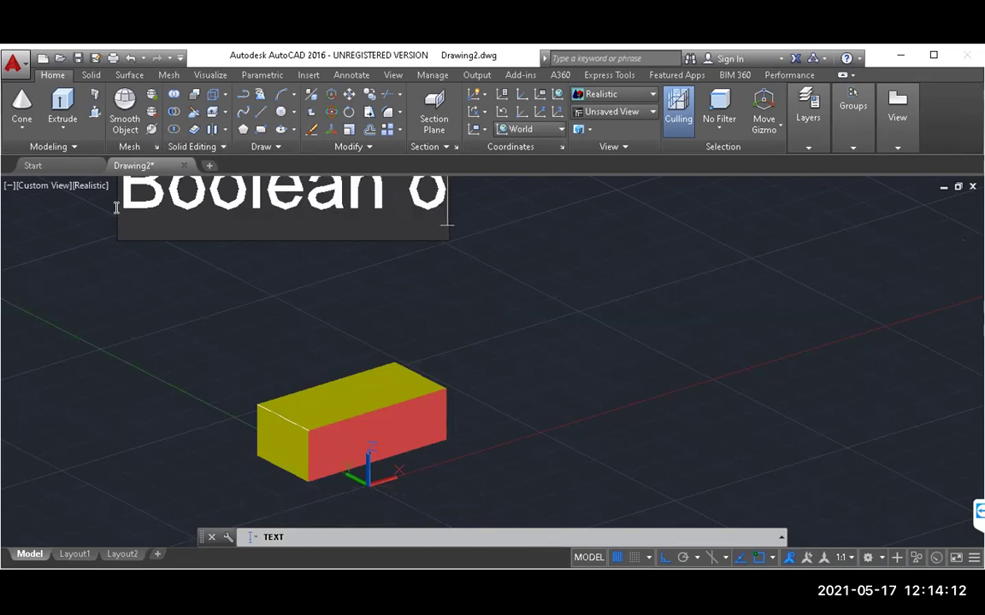
text(perat)
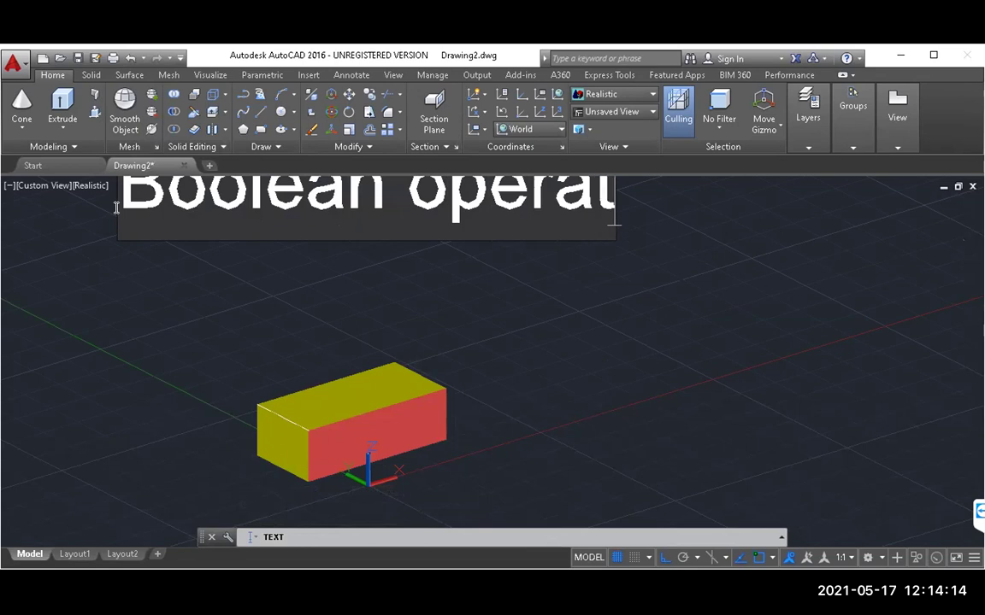
text(io)
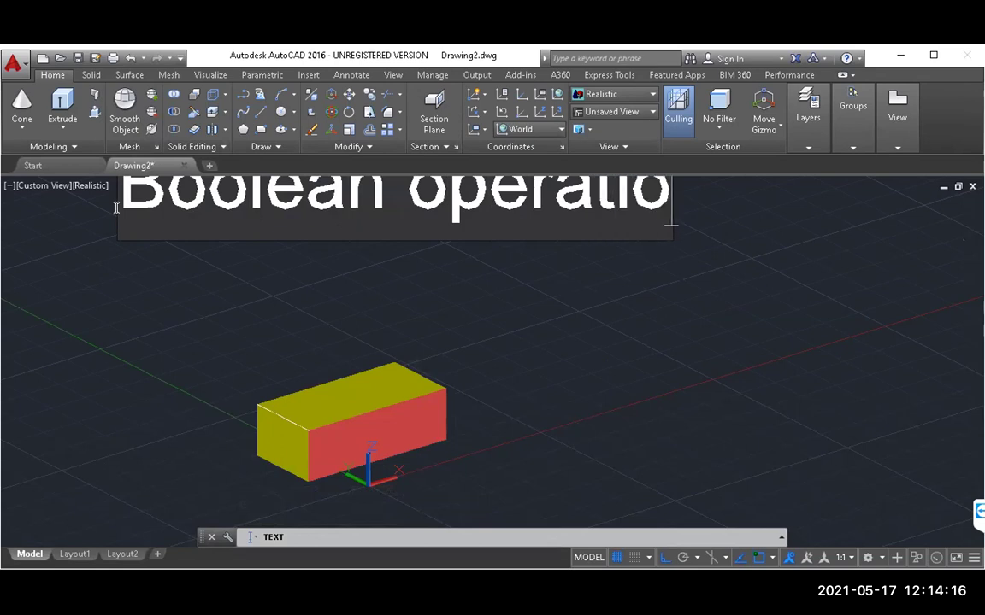
text(n)
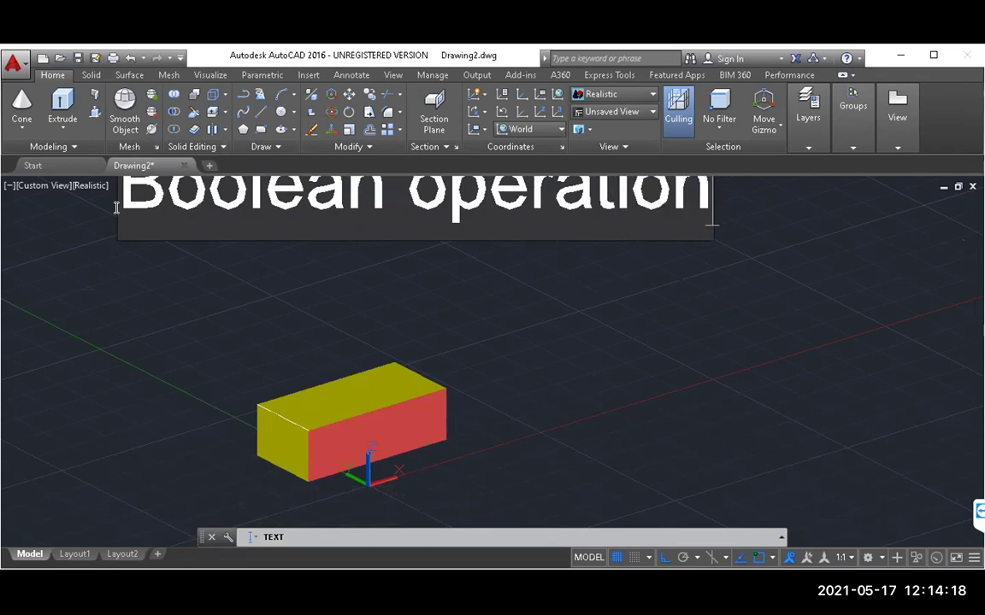
key(Return)
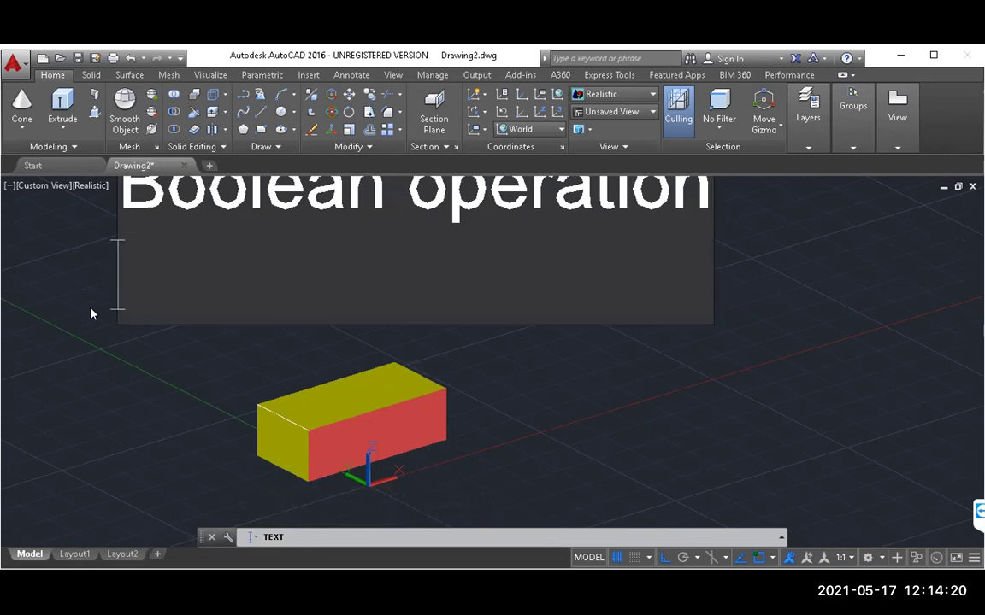
Add the list lines "1. Union" and "2. Subtract" below the heading
text(1. )
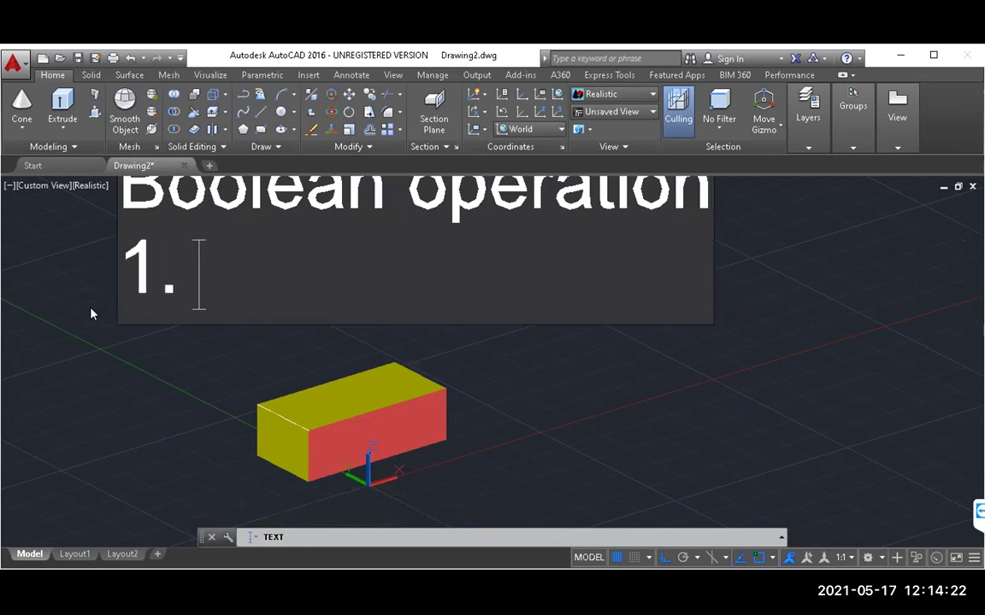
text(Un)
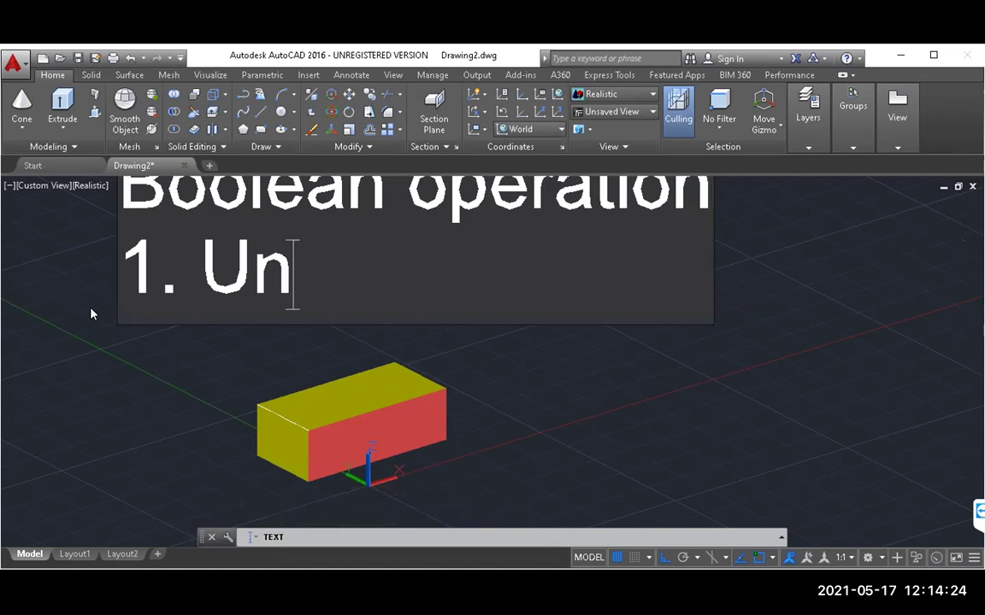
text(io)
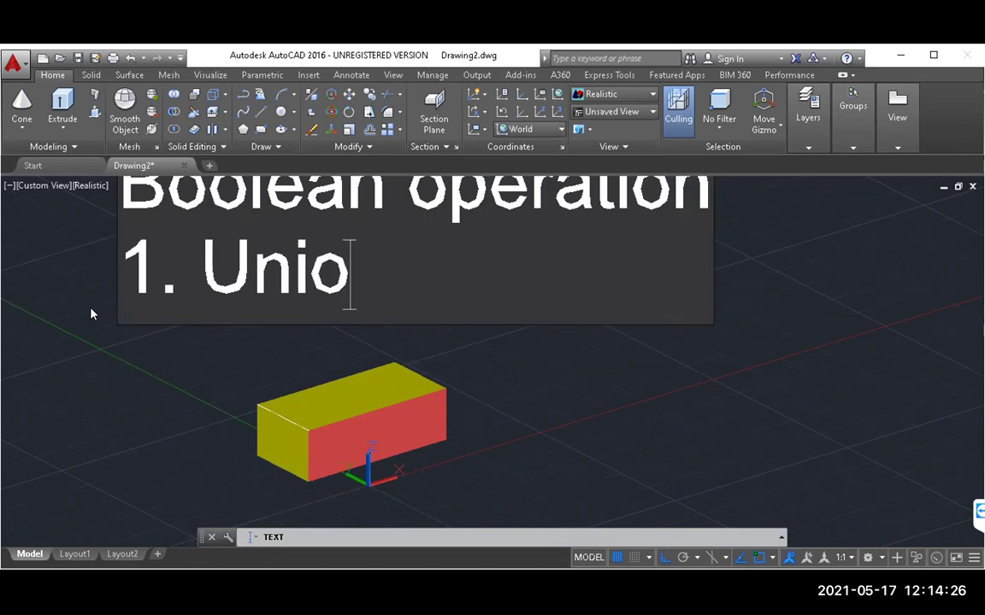
text(n)
key(Return)
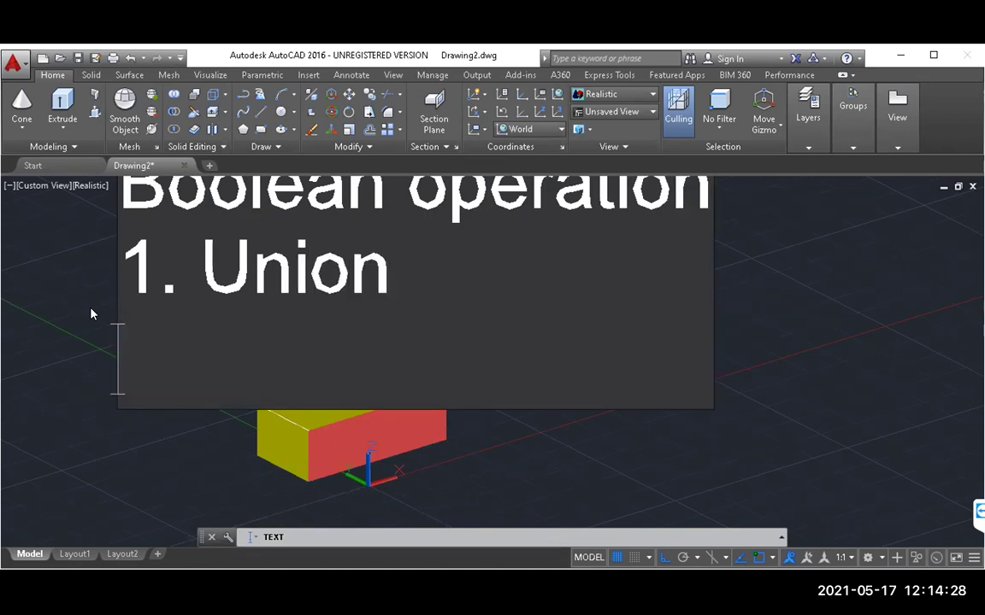
text(2. )
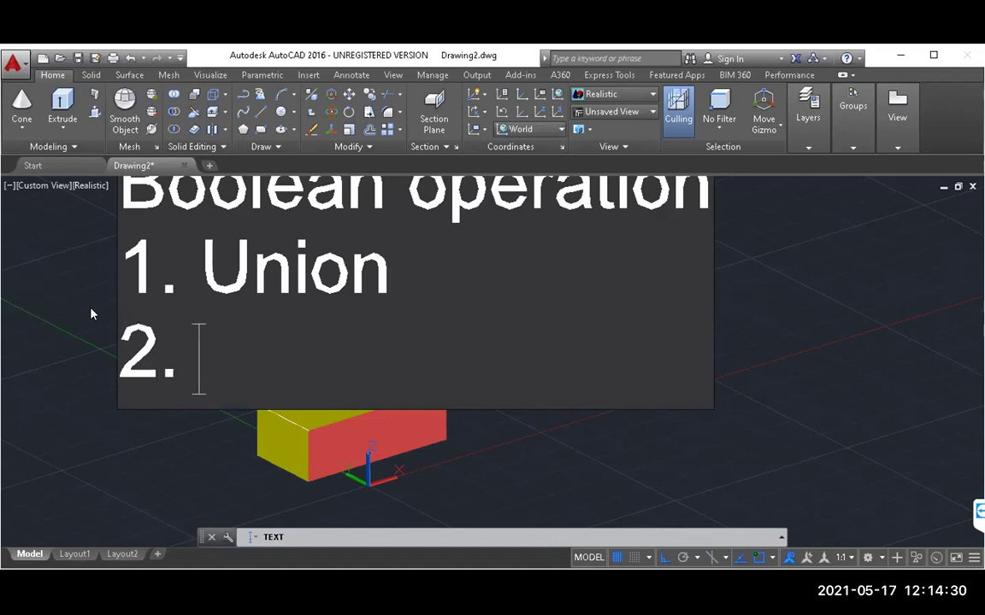
text(Su)
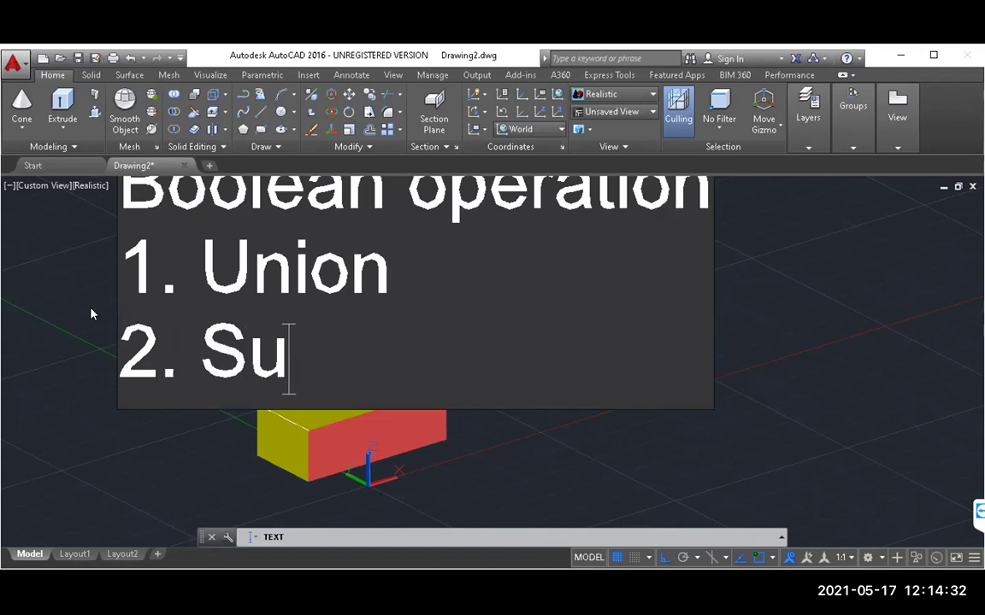
text(btract)
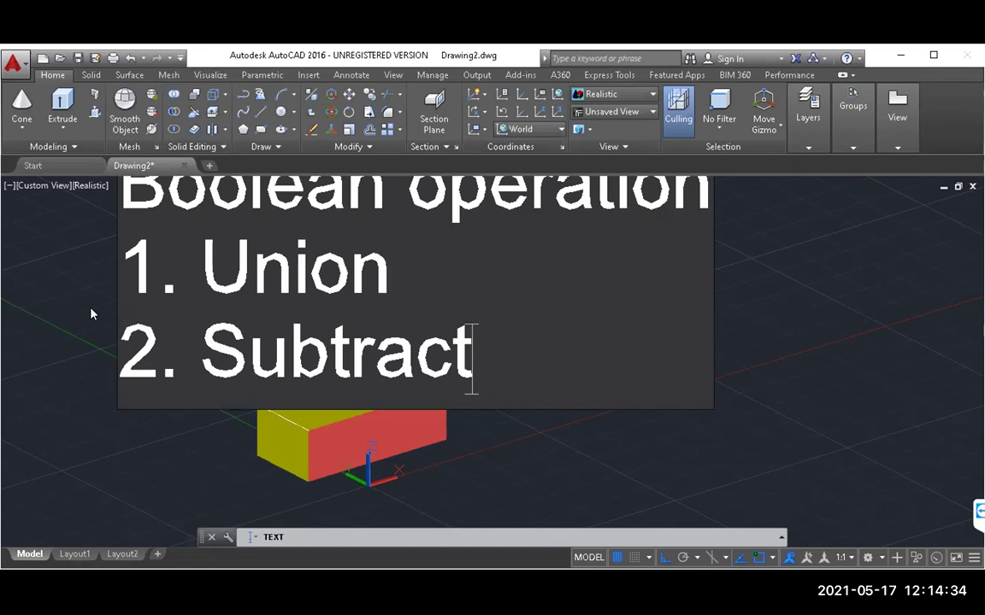
key(Return)
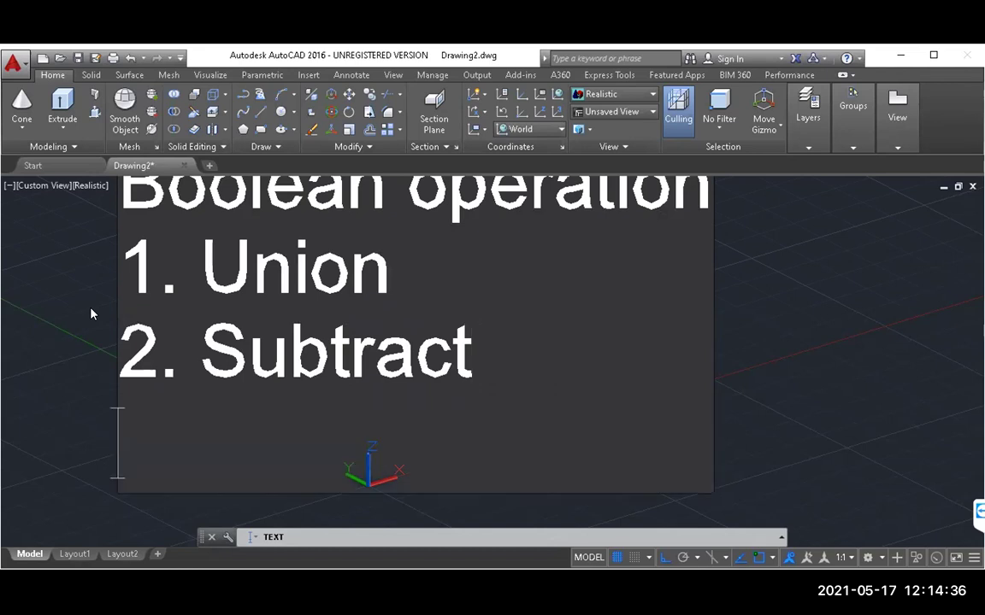
Add "3. Intersection" as the last list line and finish the text
text(3. )
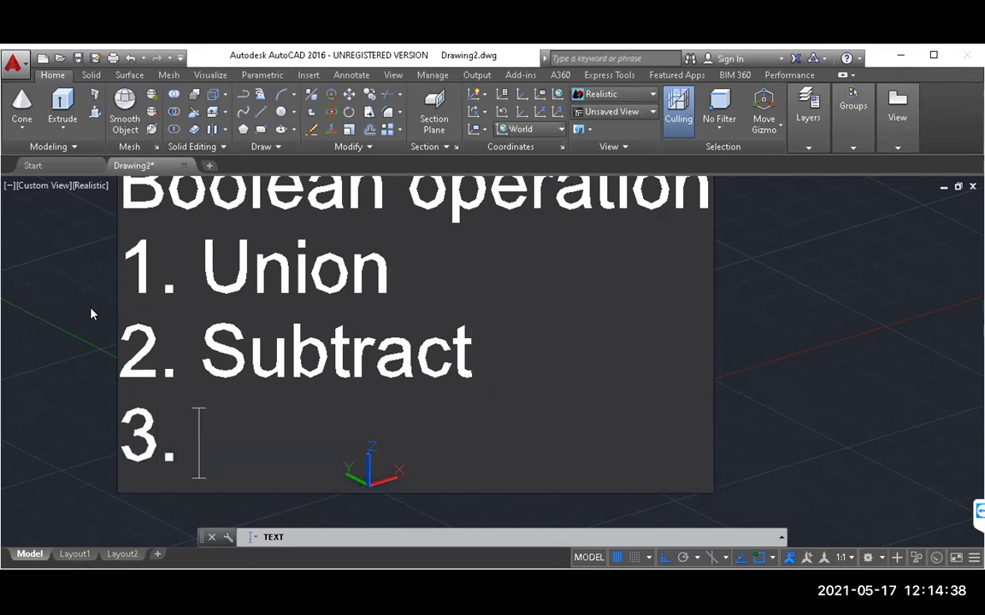
text(I)
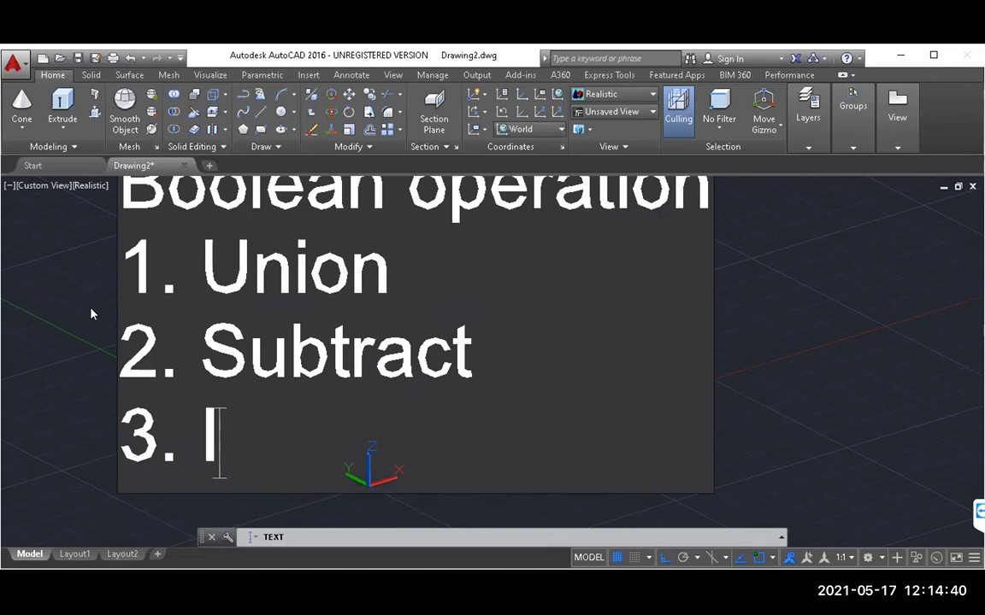
text(n)
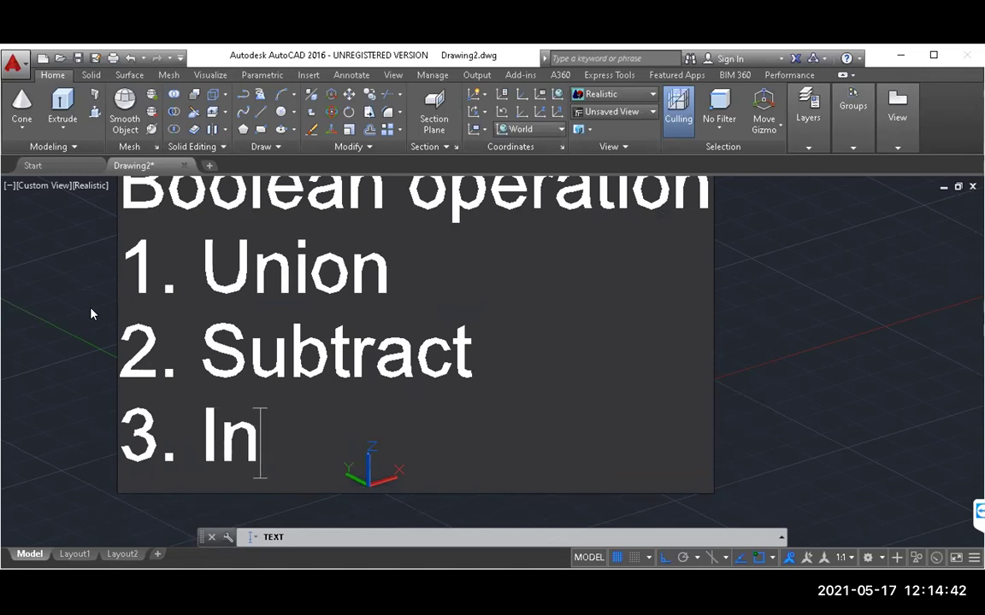
text(tersect)
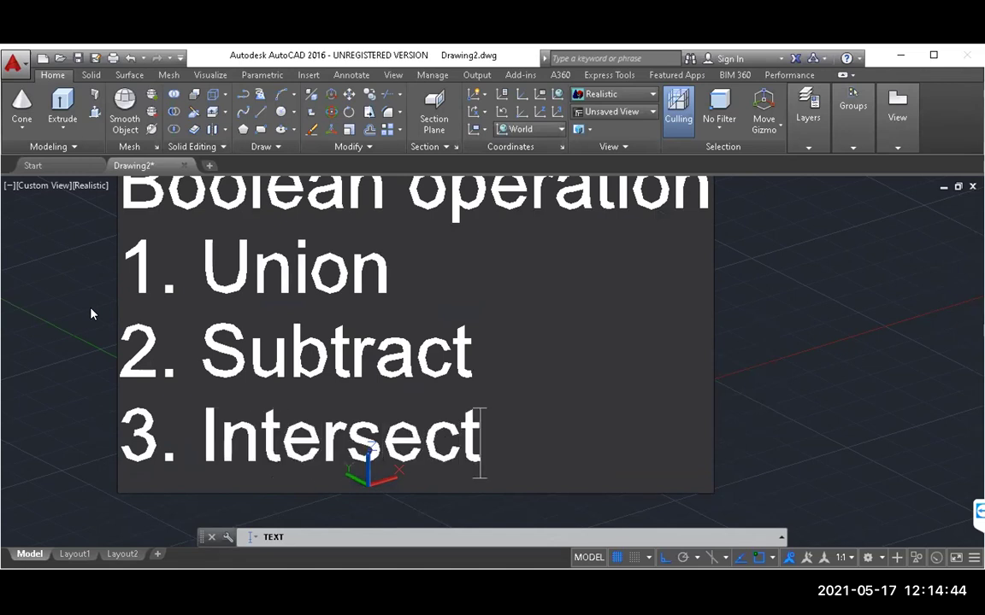
text(ion)
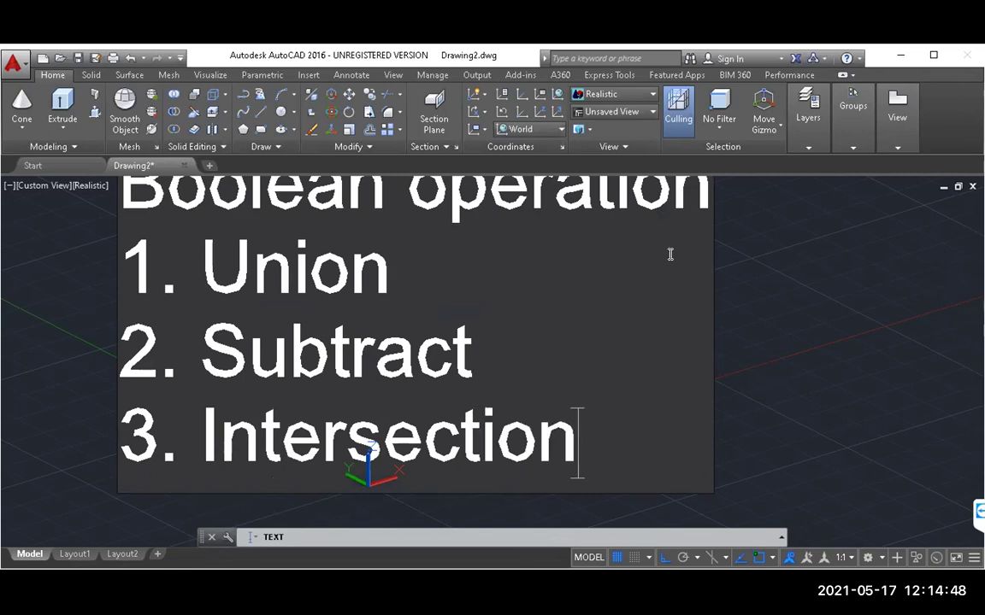
key(Escape)
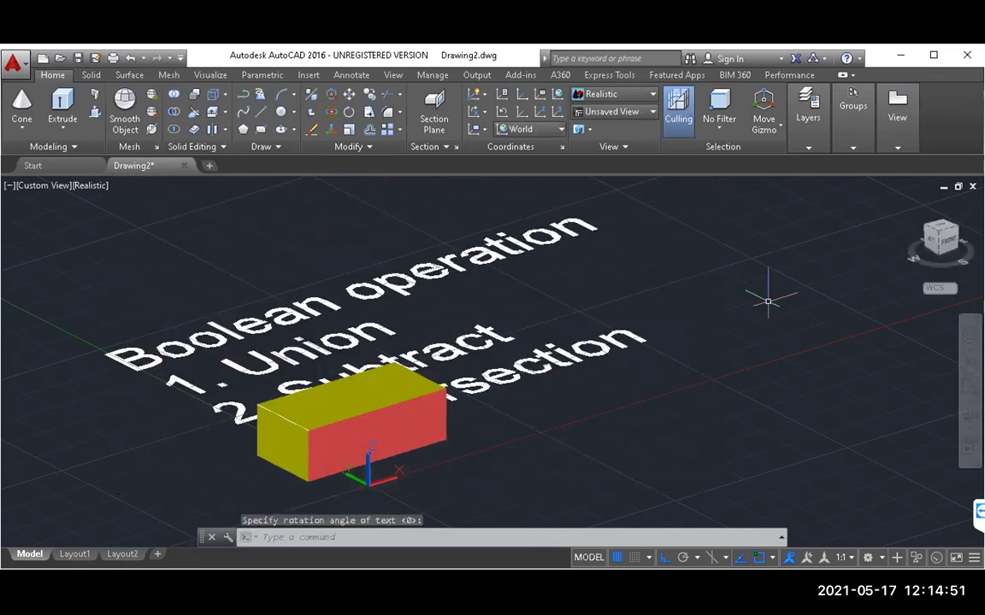
Move the intersected block along the Y axis to the front so it no longer covers the text
scroll(389, 428, down, 2)
scroll(389, 425, down, 4)
scroll(389, 425, up, 4)
click(389, 425)
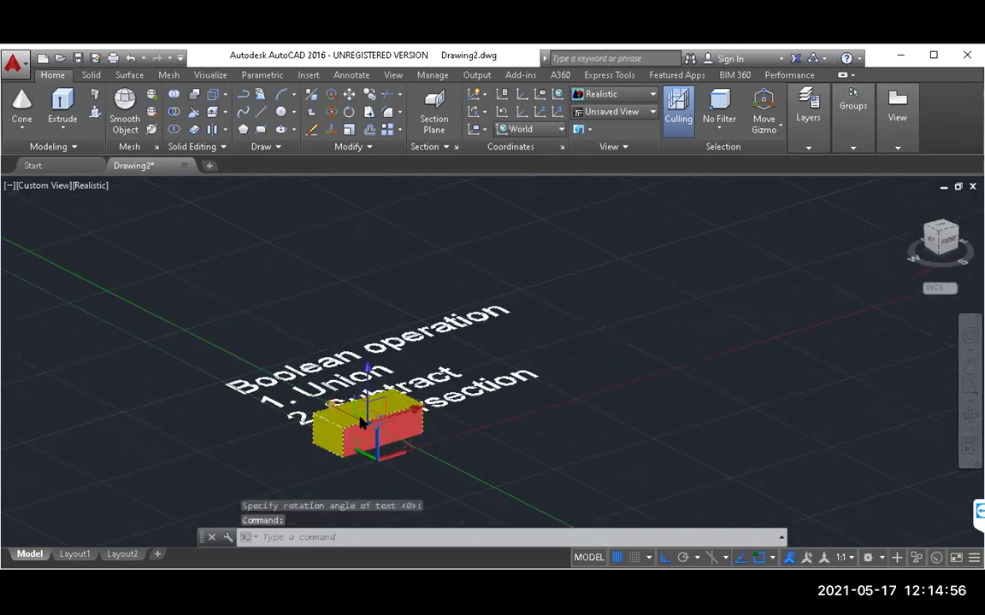
click(342, 412)
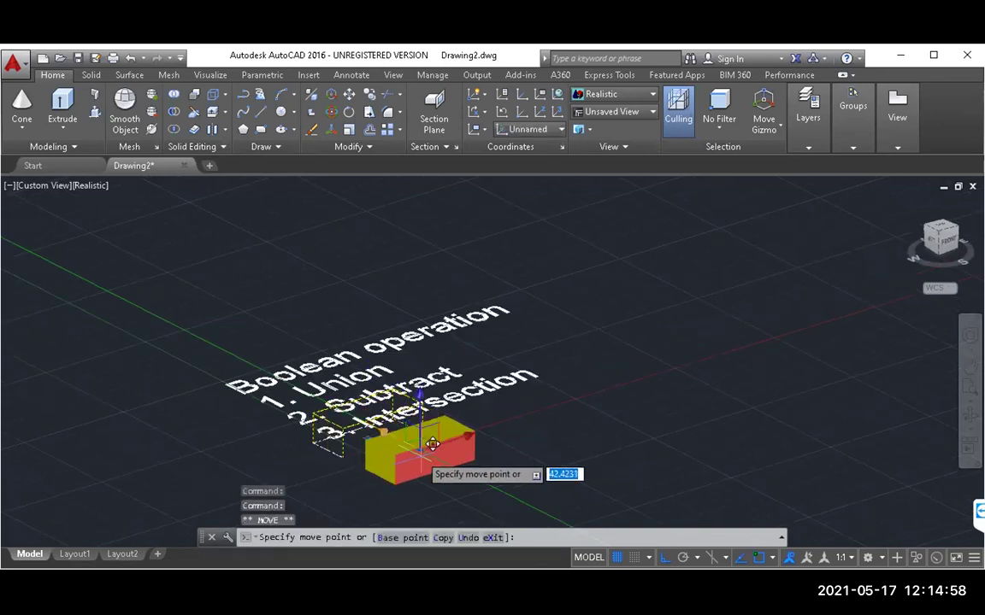
click(447, 487)
key(Escape)
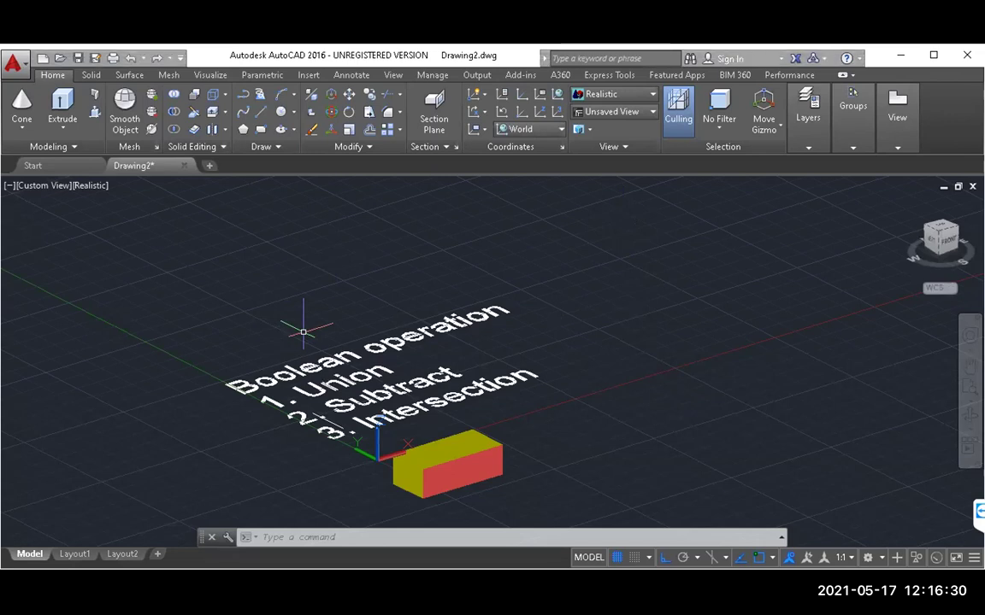
Erase the block, all the text lines and everything else left in the drawing
click(393, 335)
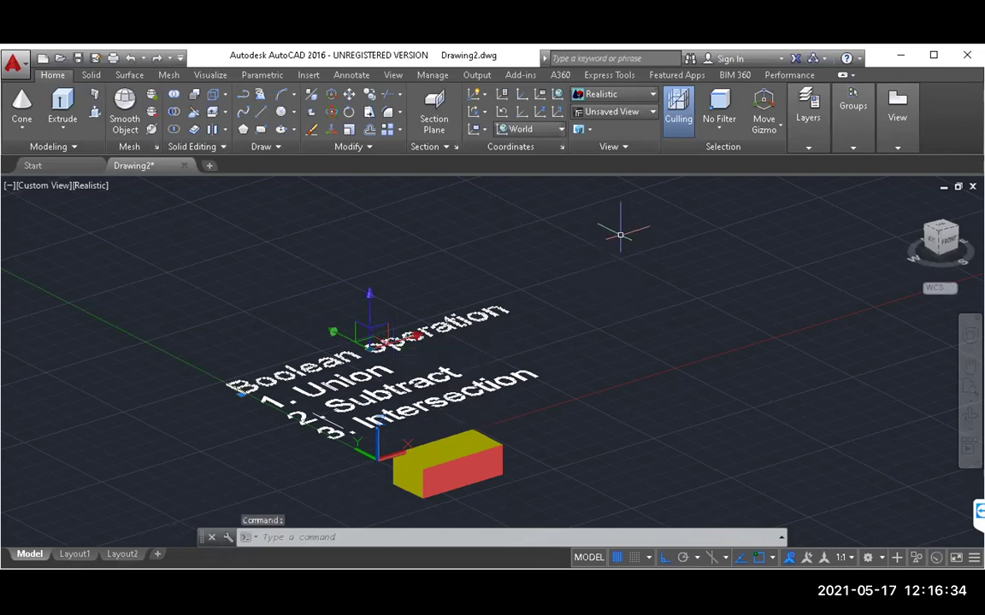
mouse_move(702, 212)
mouse_down()
mouse_move(677, 378)
mouse_move(644, 455)
mouse_move(519, 470)
mouse_move(503, 493)
mouse_move(286, 418)
mouse_move(165, 308)
mouse_move(144, 273)
mouse_up()
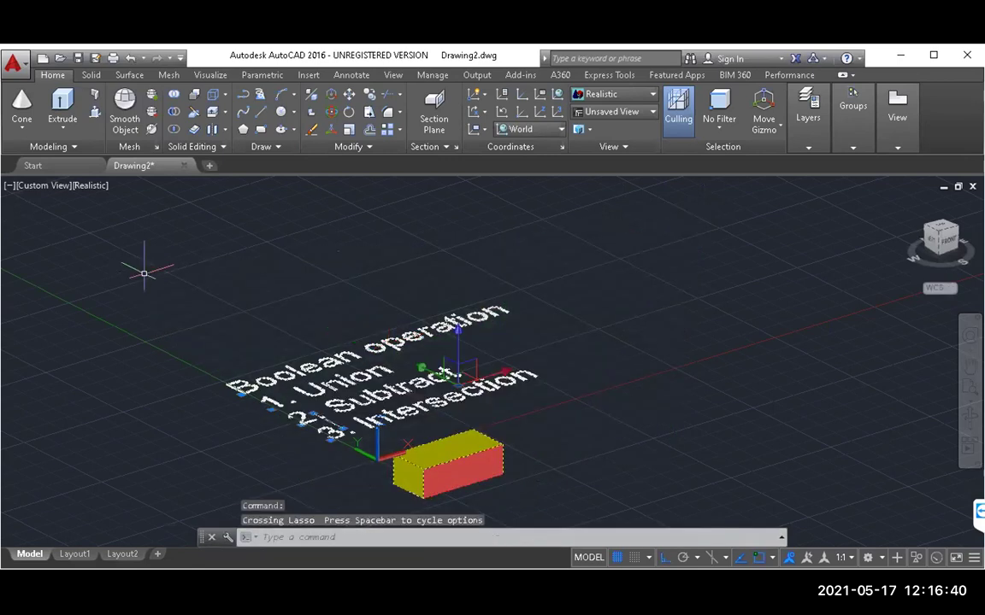
right_click(331, 344)
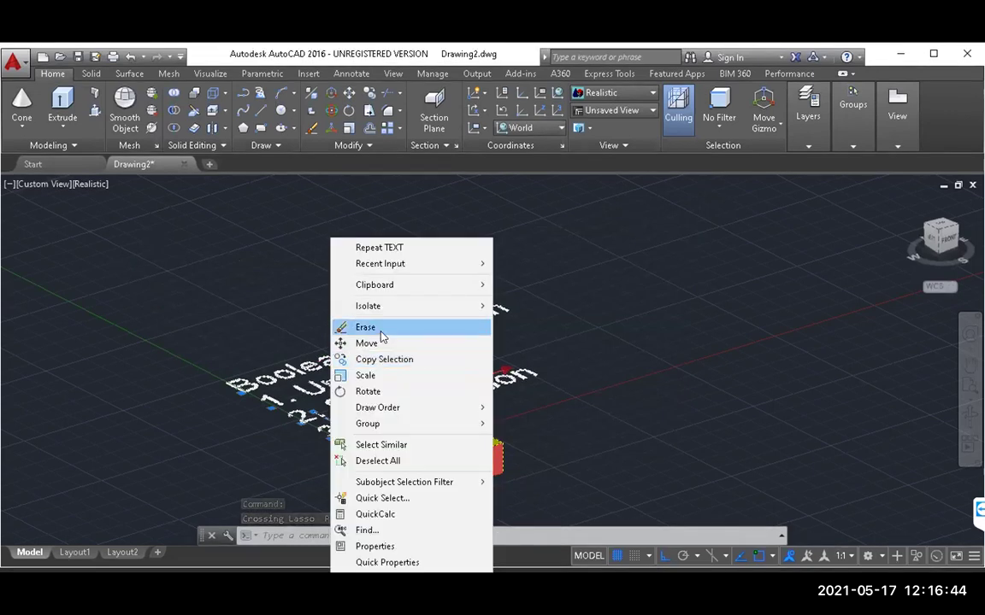
click(381, 330)
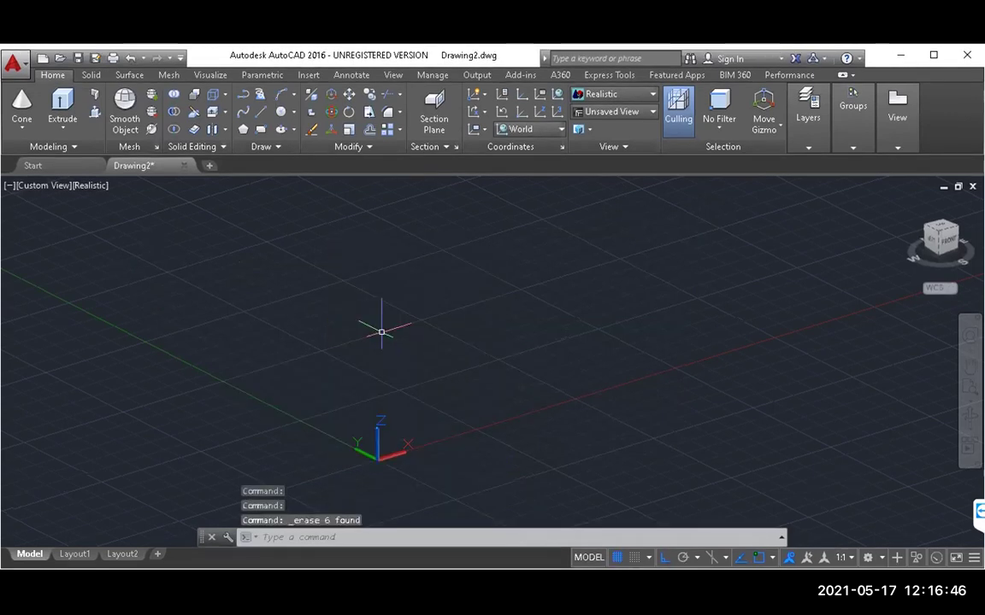
Draw a single straight line parallel to the X axis, crossing the Y axis behind the origin
click(63, 126)
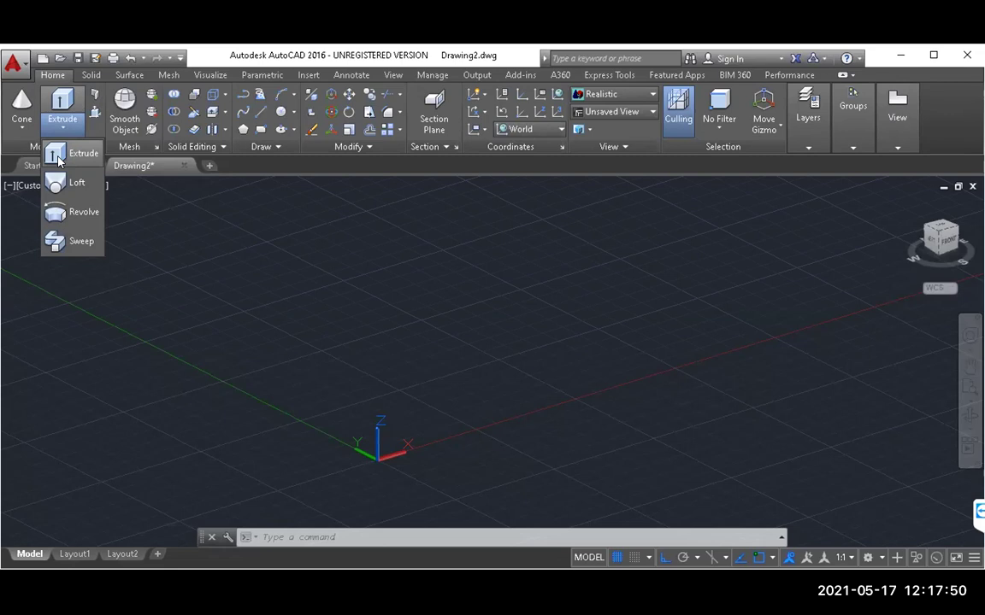
click(261, 118)
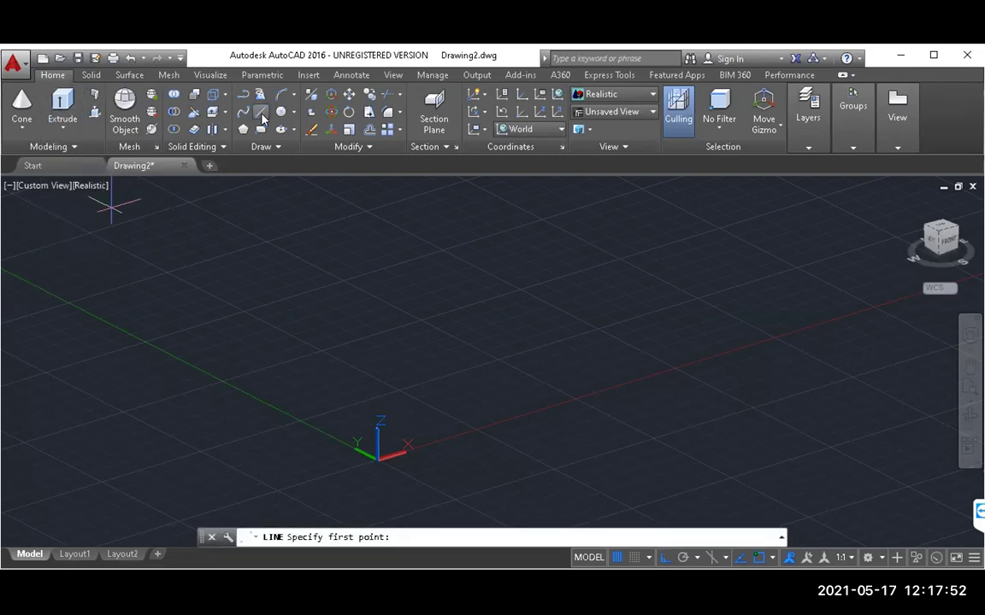
click(195, 409)
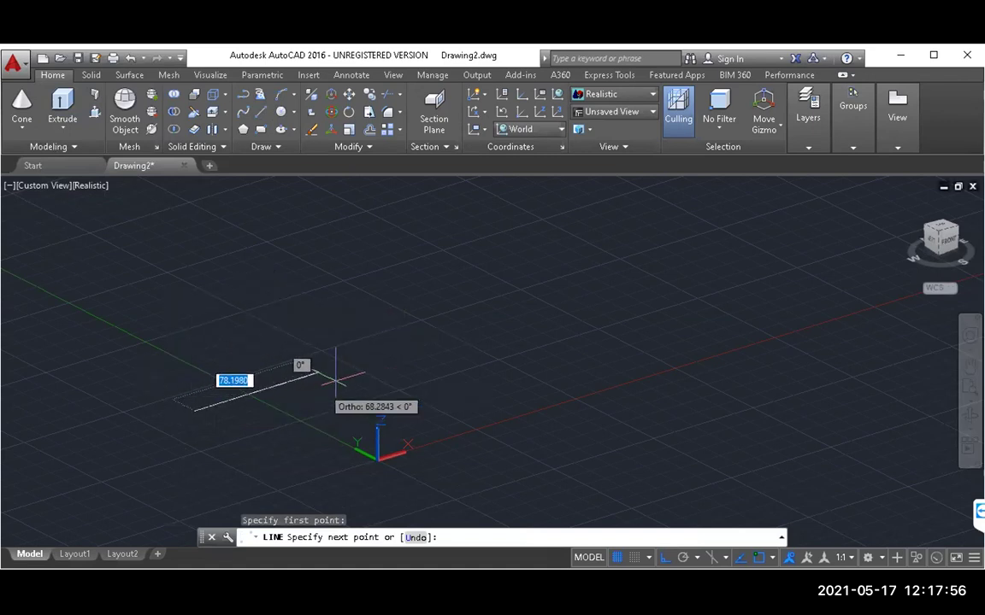
click(368, 355)
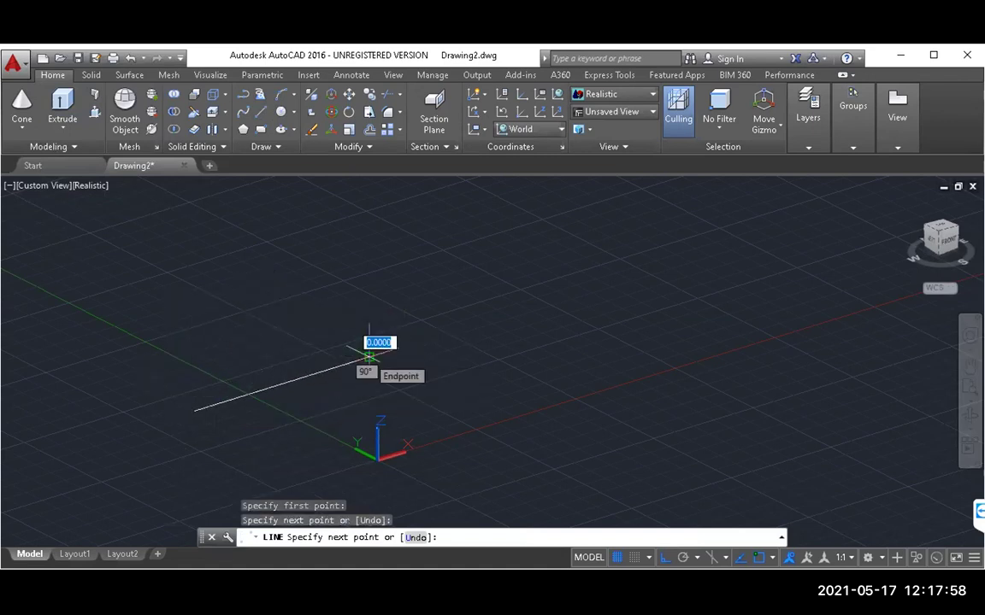
key(Escape)
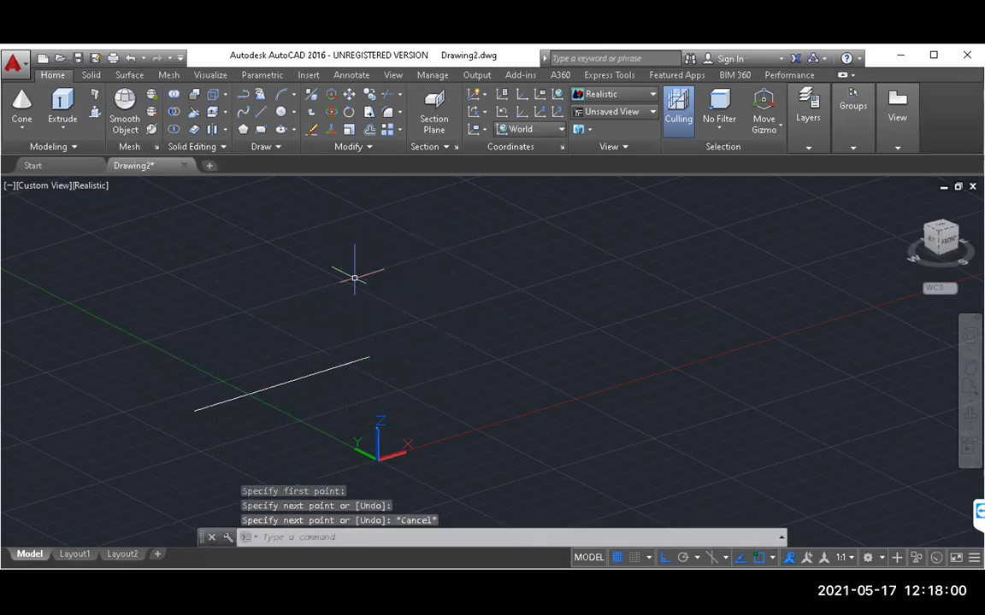
Draw a rectangle straddling the X axis, a short distance from the origin on its positive side
click(261, 129)
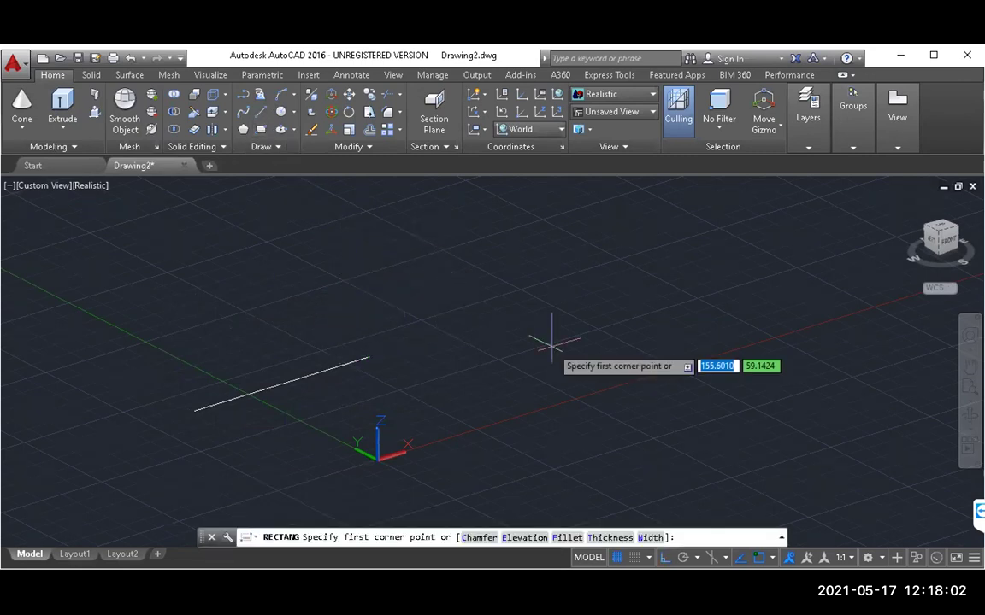
click(553, 451)
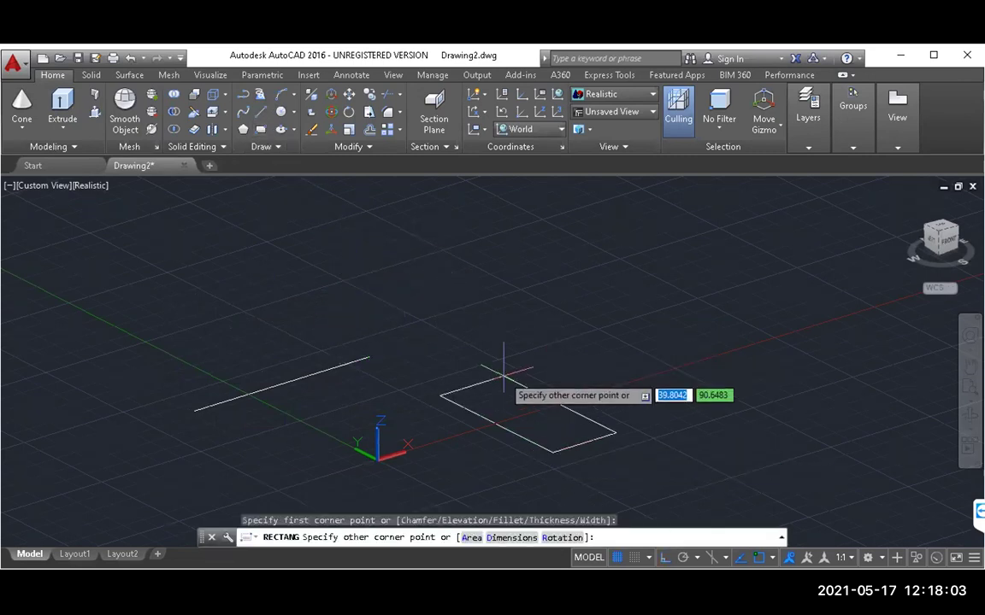
click(589, 352)
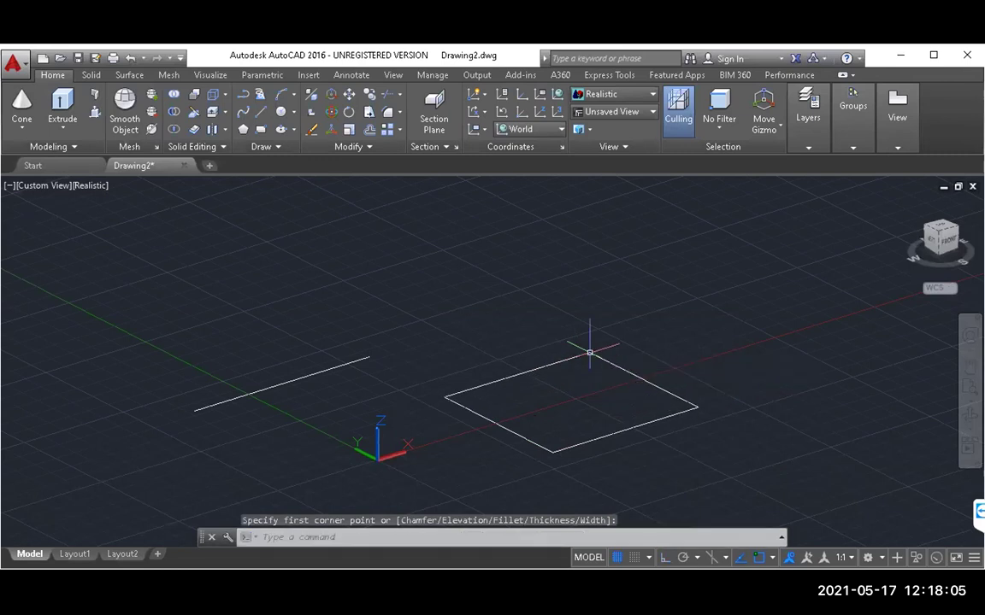
Extrude the straight line upward into a vertical surface about 51 units high
click(60, 100)
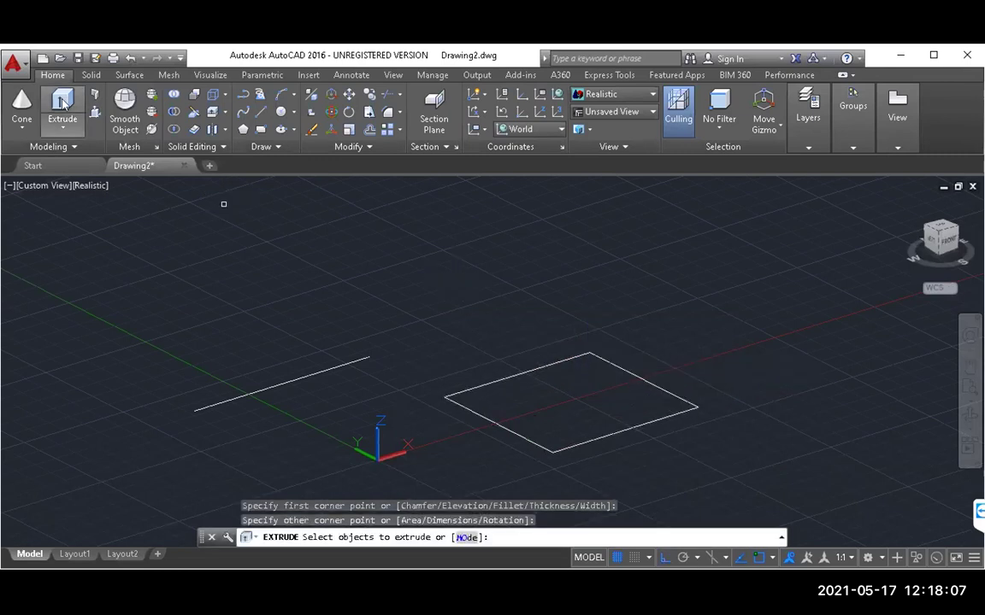
click(272, 389)
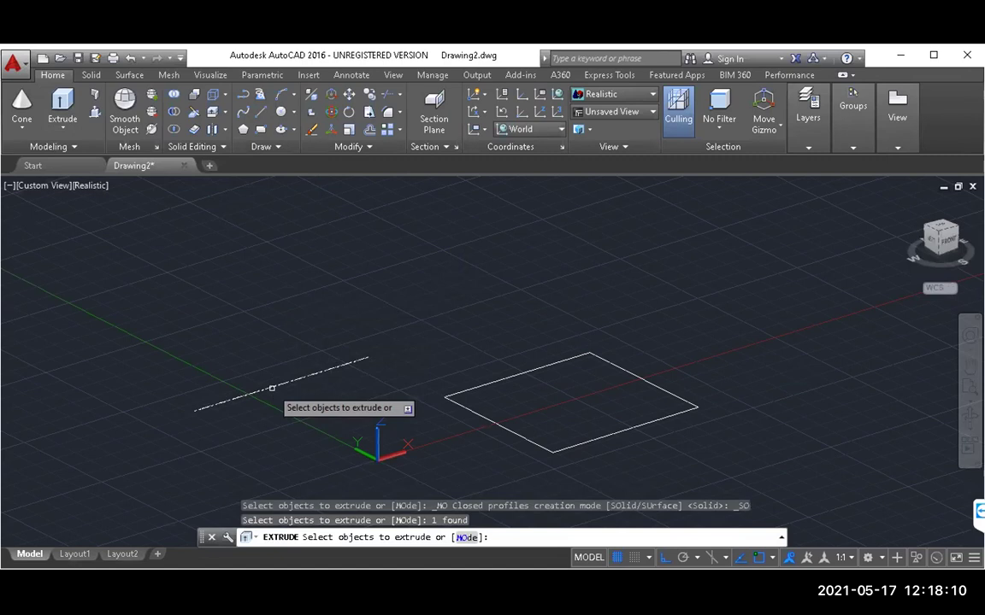
key(Return)
key(Return)
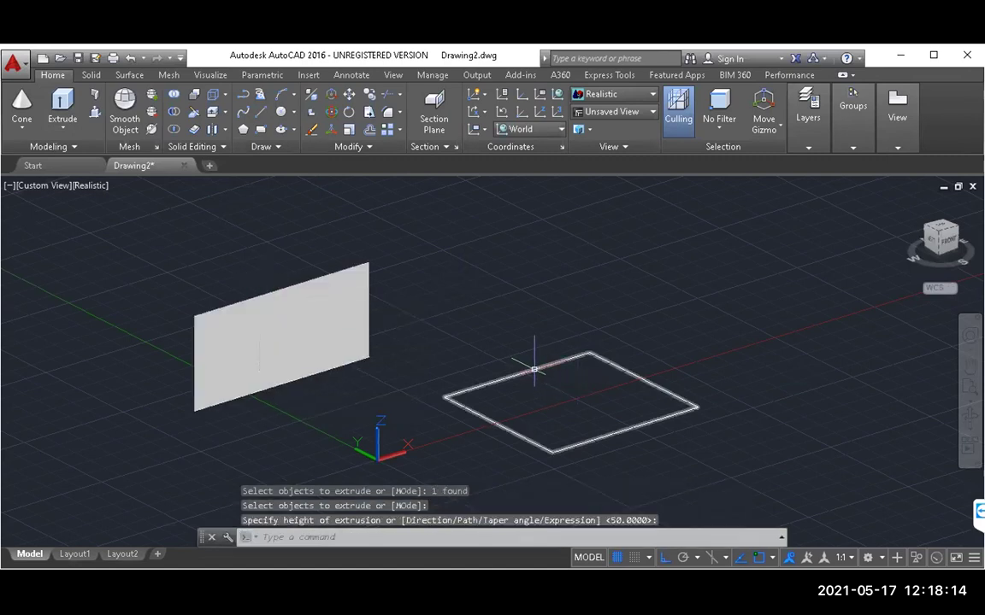
Extrude the rectangle upward into a solid box about 75 units high
click(62, 103)
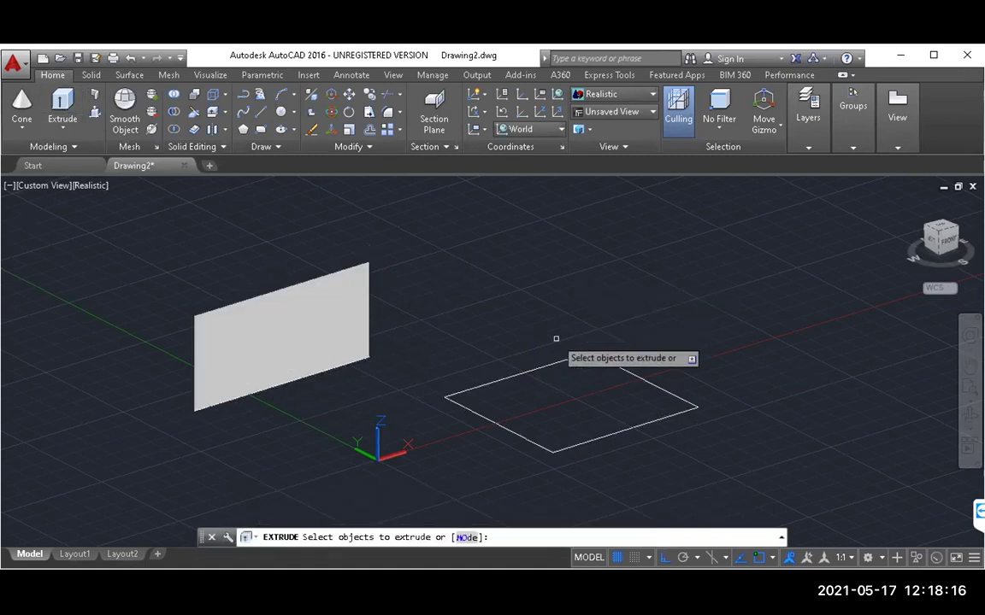
click(547, 367)
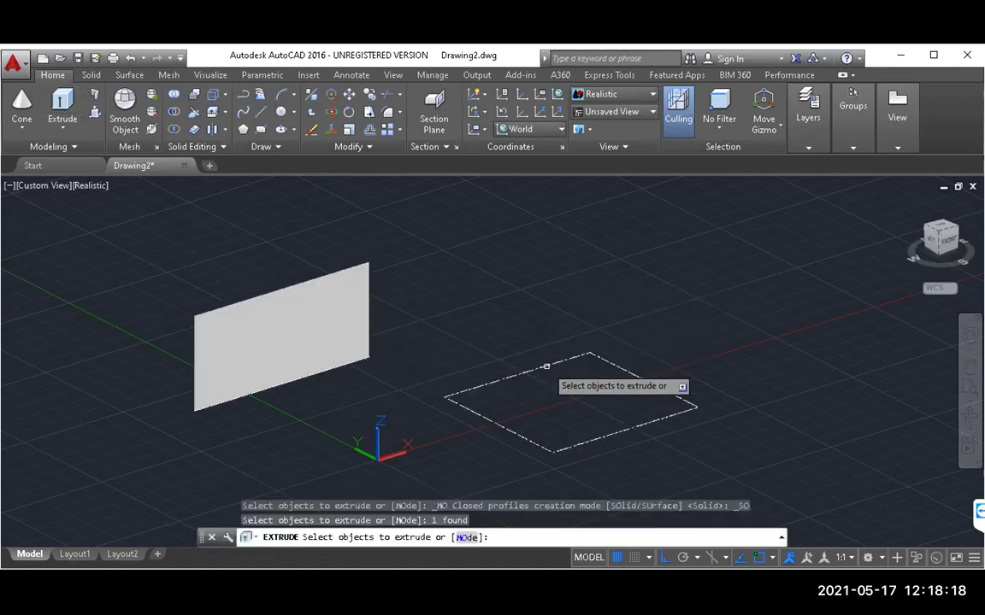
key(Return)
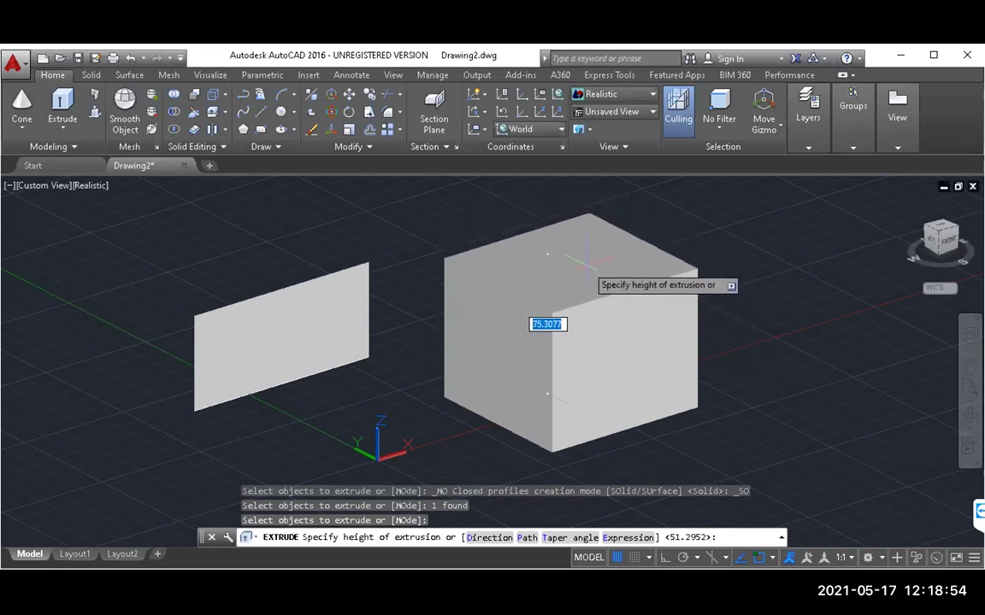
click(547, 254)
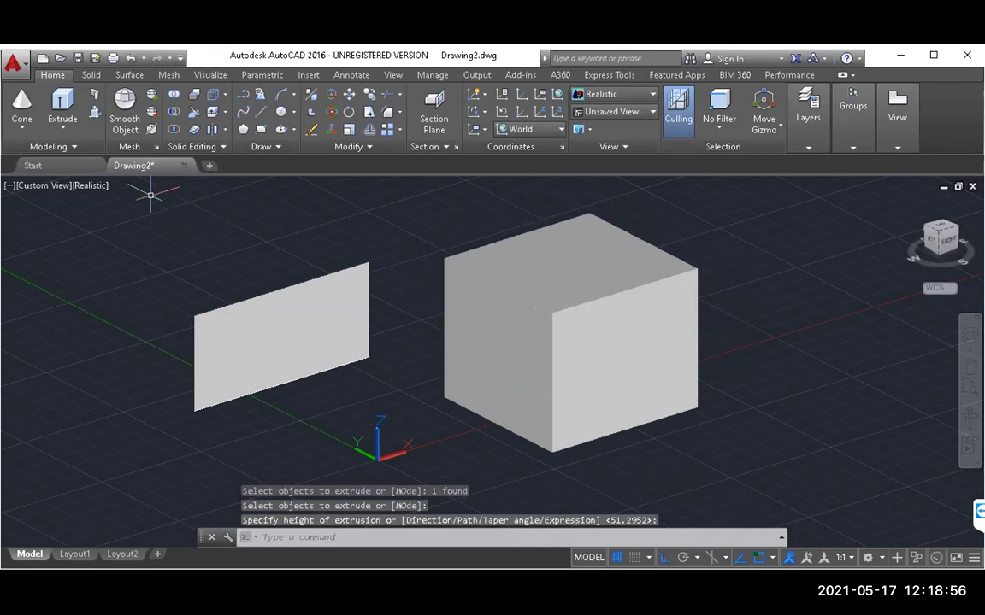
Change the viewport's visual style to Shaded with edges
click(93, 185)
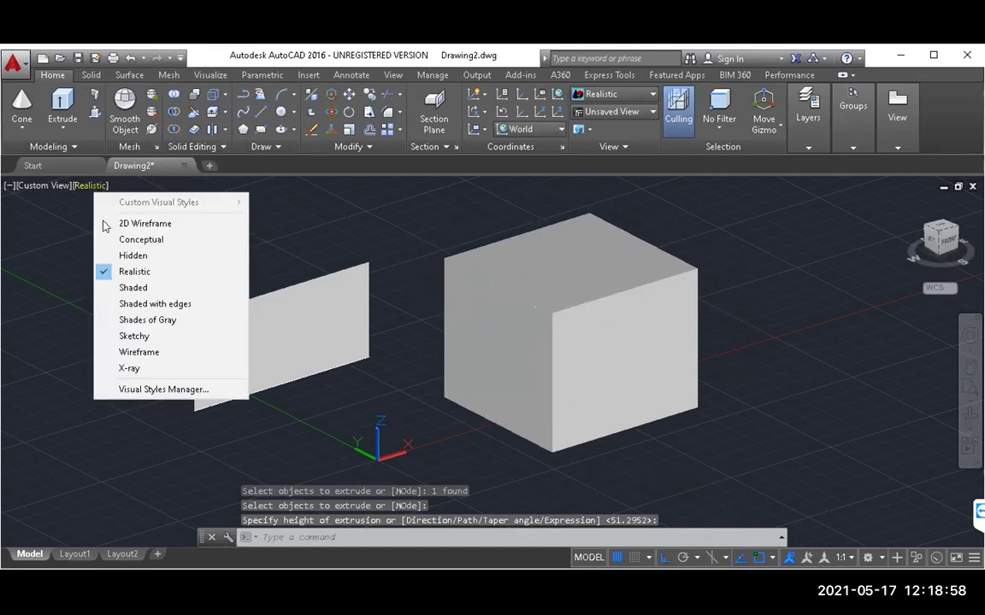
click(129, 303)
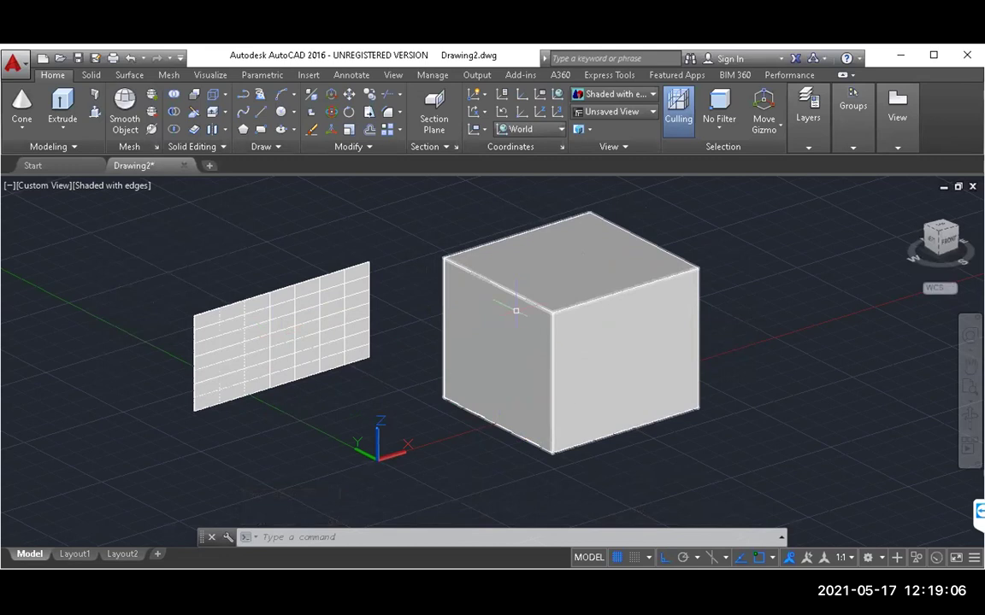
mouse_move(516, 310)
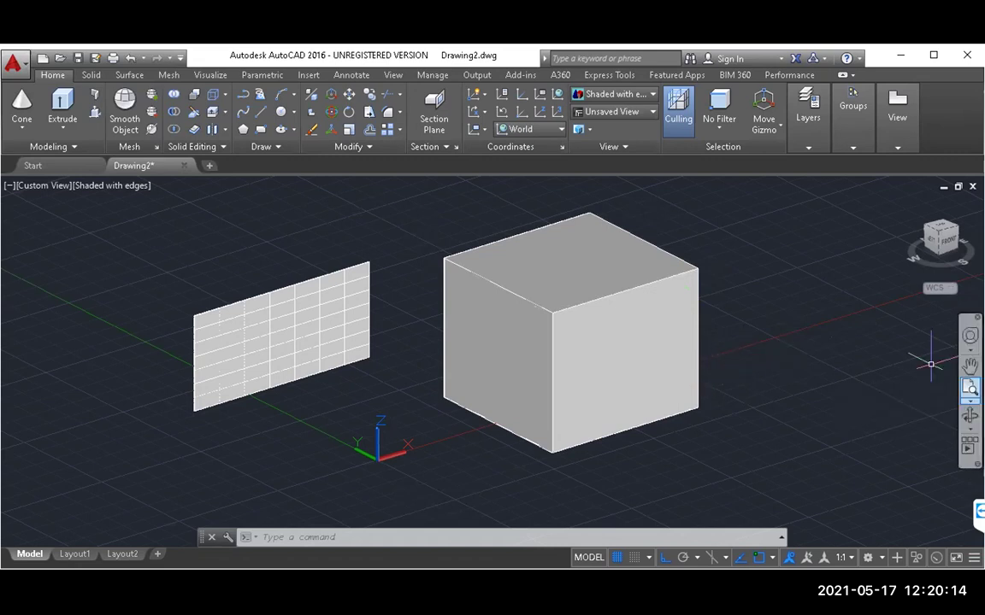
Draw a circle of radius 10 in the empty area beyond the box, on the negative Y side of the X axis
click(970, 366)
drag(751, 360, 484, 376)
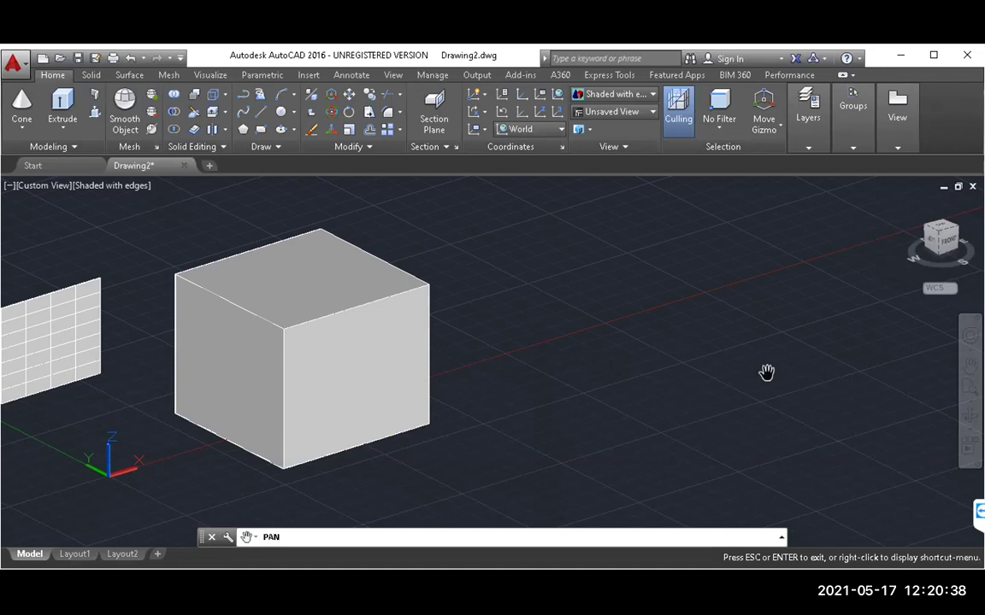
drag(740, 374, 592, 373)
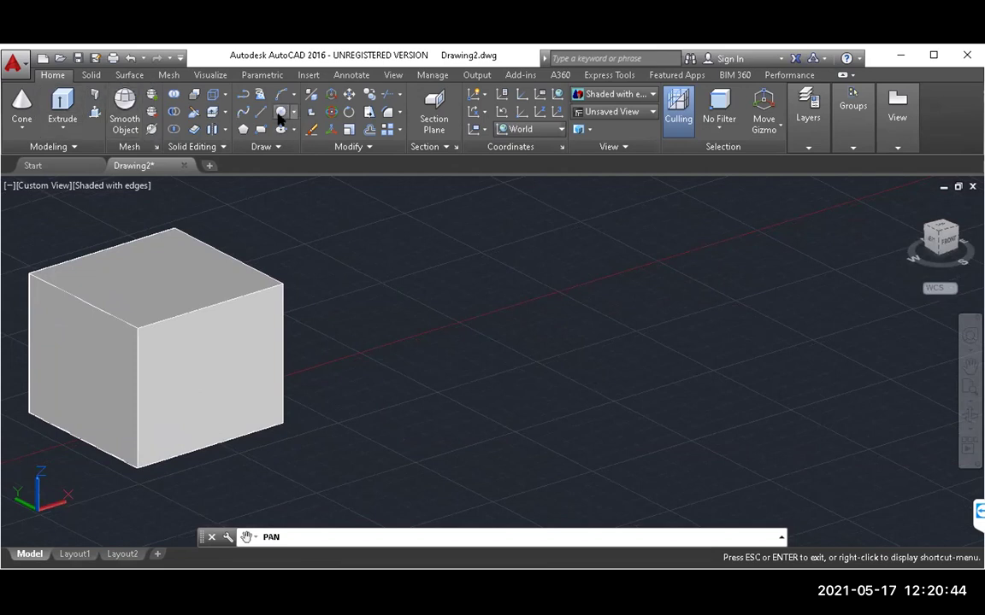
click(280, 114)
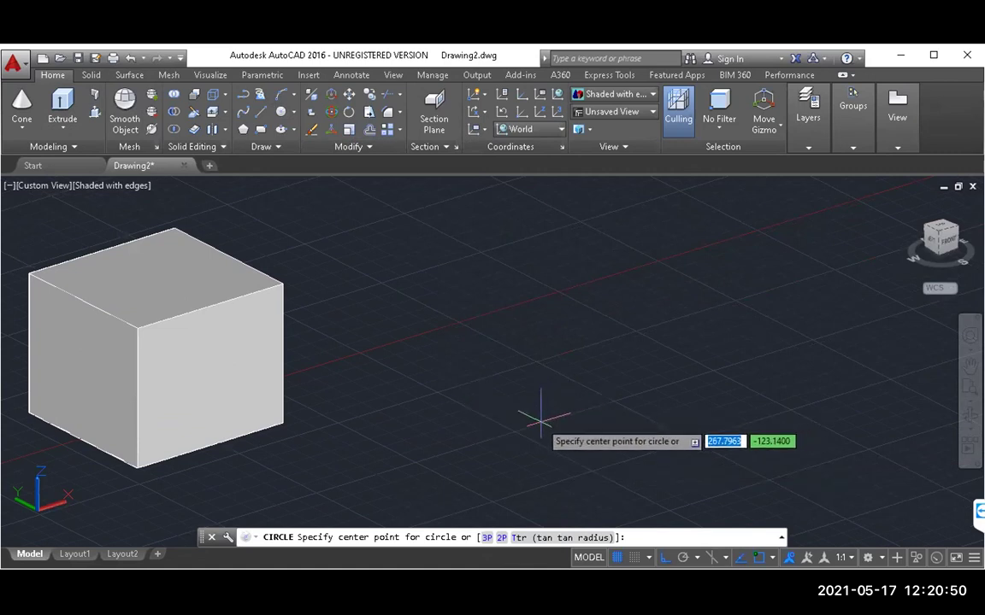
click(581, 403)
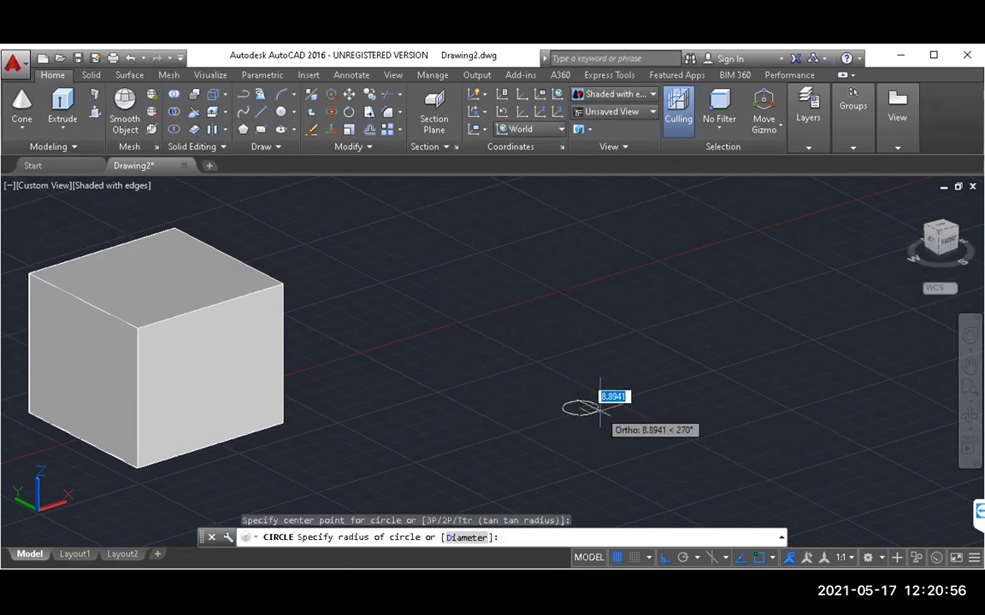
text(10)
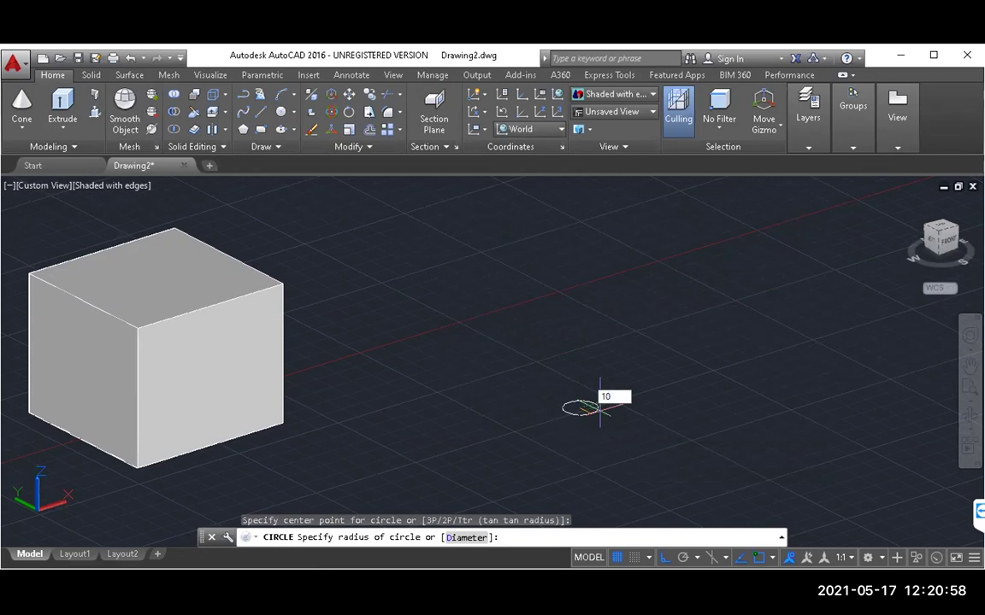
key(Return)
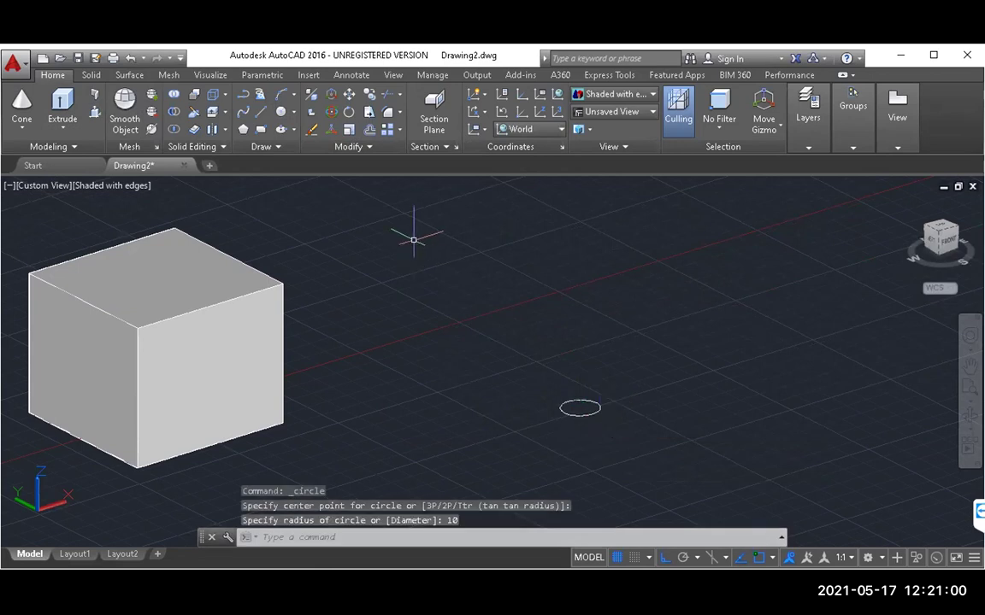
Try extruding the circle straight up into a tall cylinder and undo the extrusion
click(63, 107)
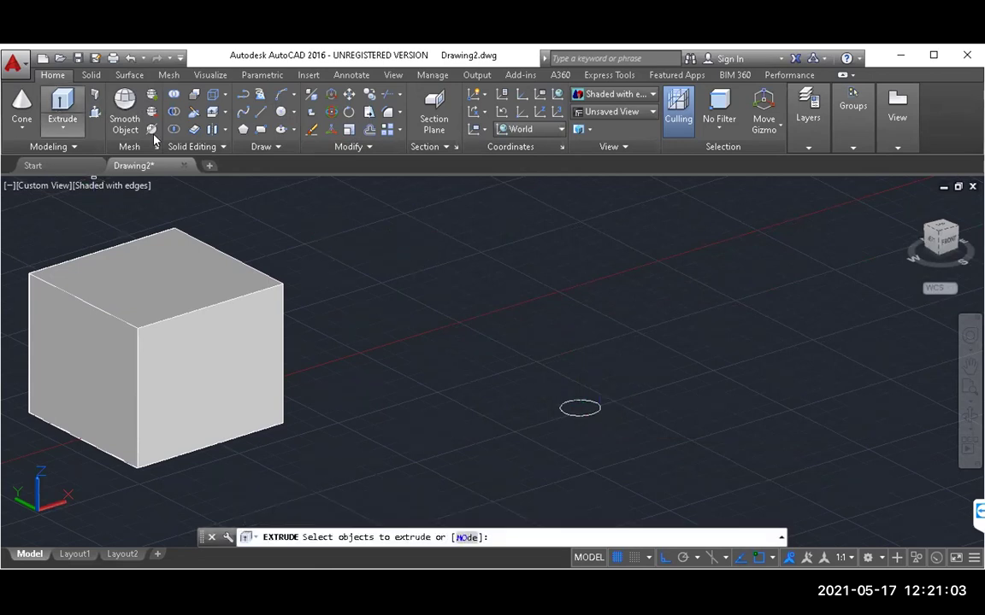
click(563, 408)
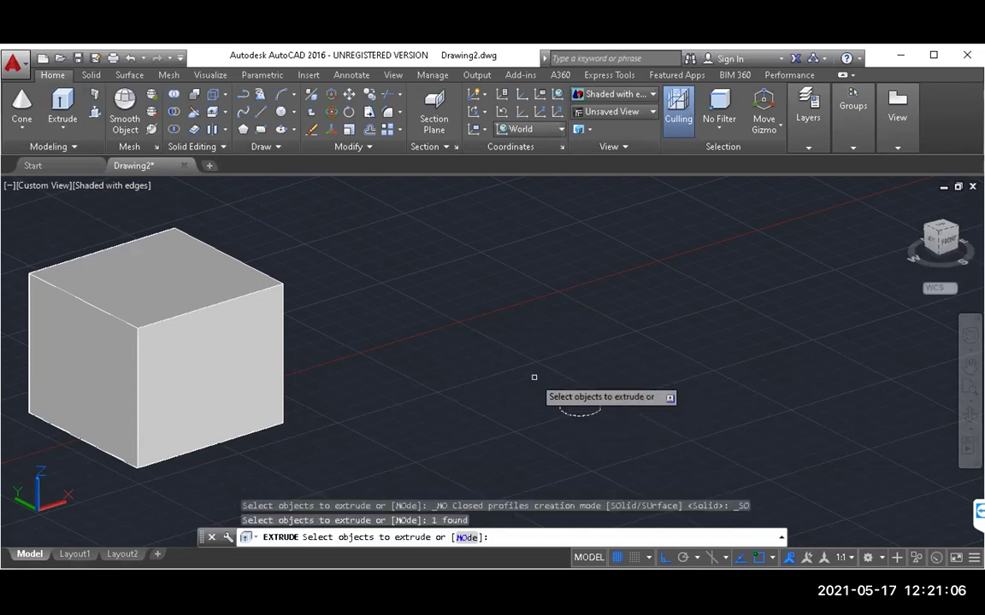
key(Return)
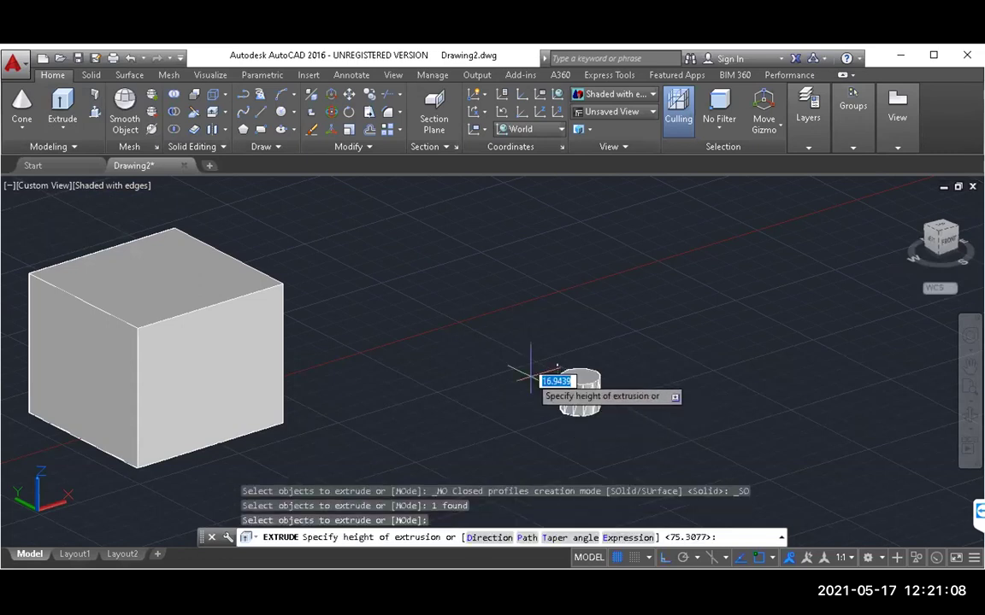
click(540, 295)
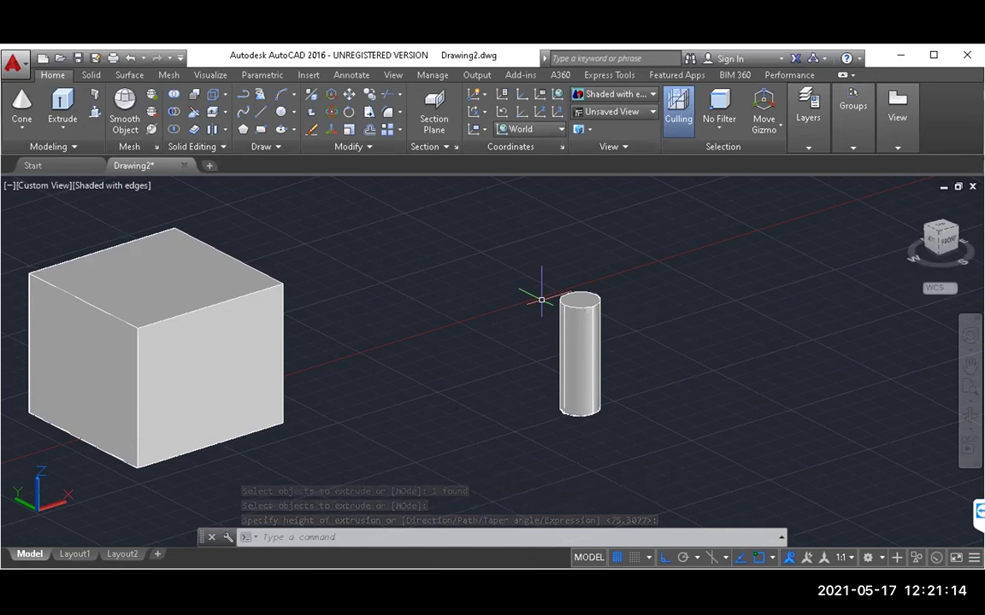
click(129, 58)
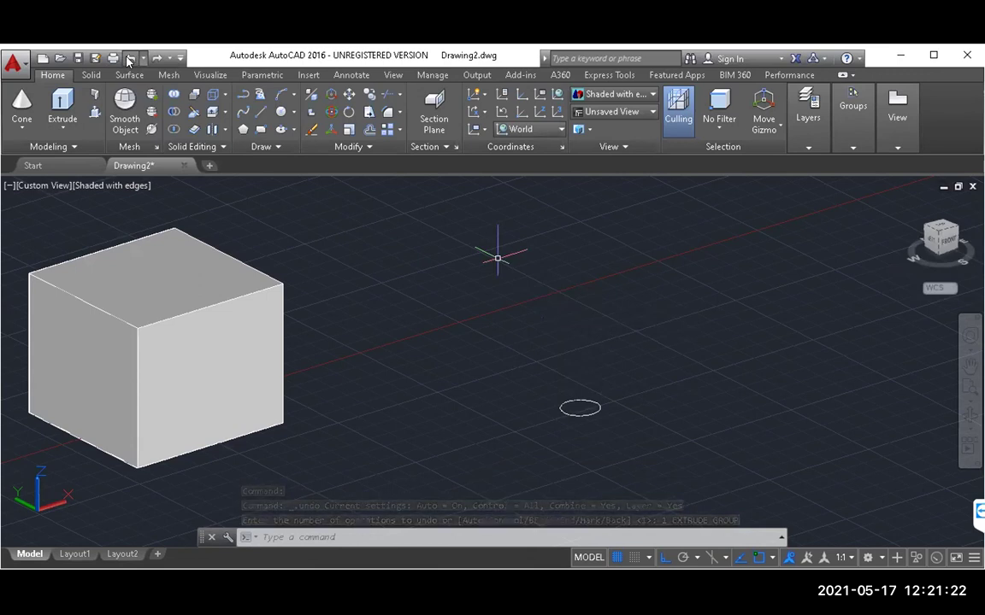
Draw an open, wavy spline through four points in the empty area between the box and the circle
click(241, 113)
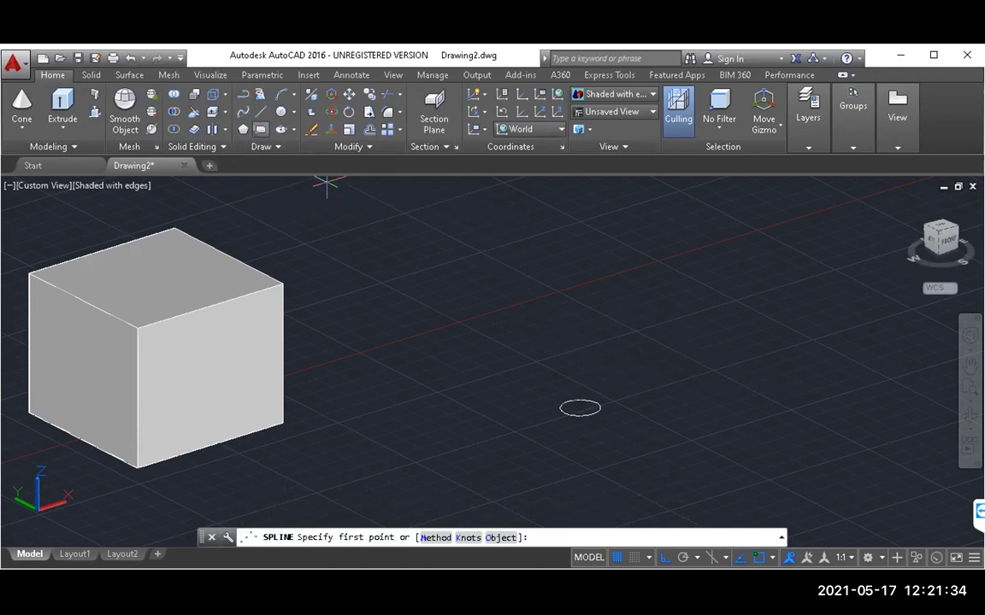
click(350, 316)
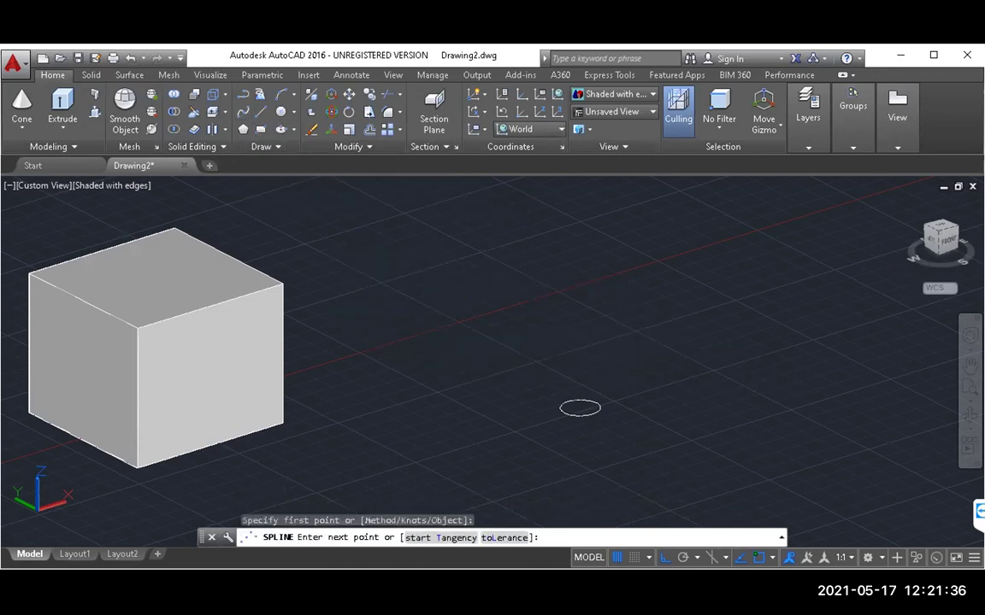
click(355, 252)
click(491, 256)
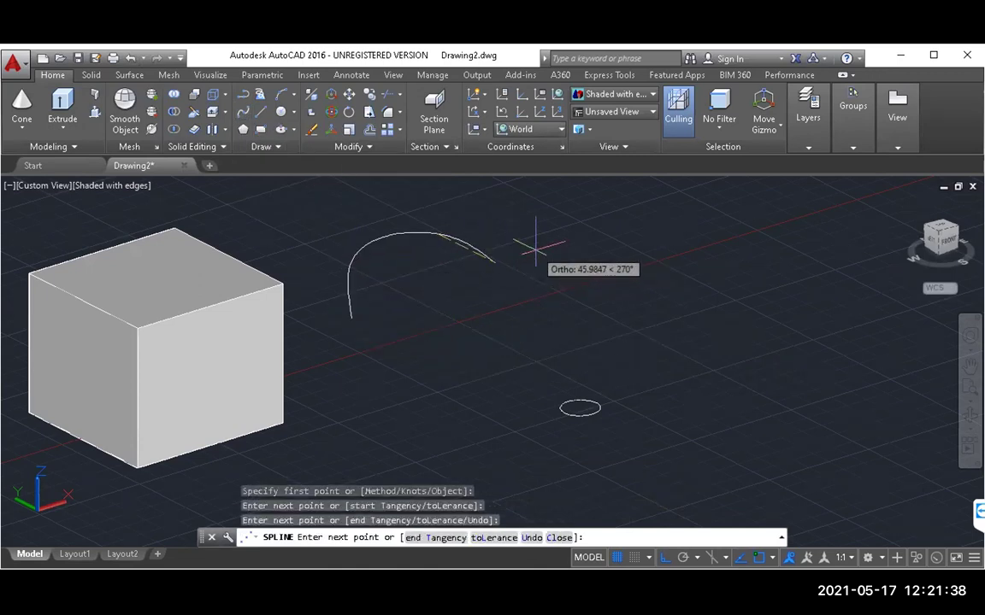
click(577, 214)
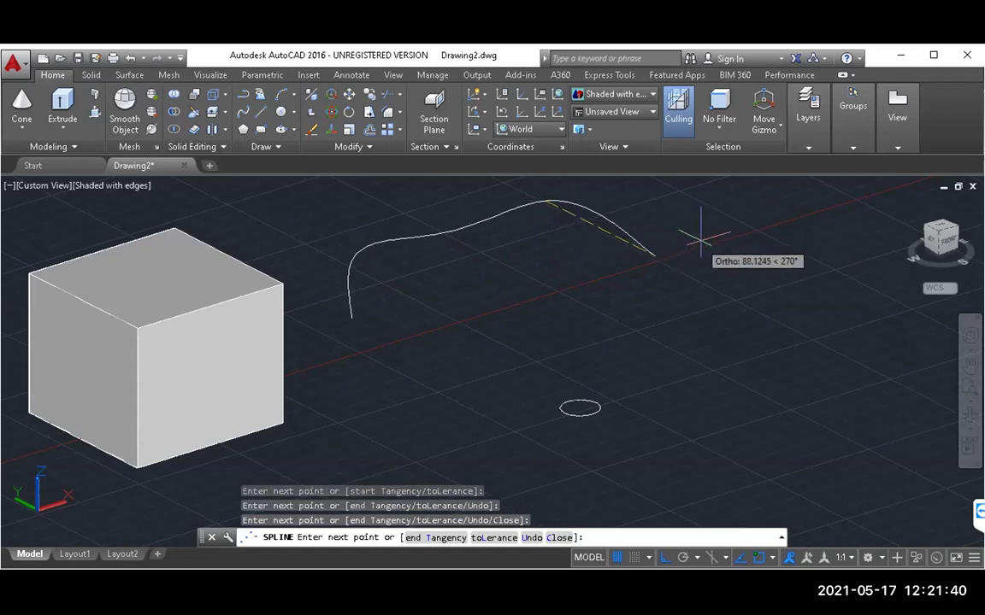
right_click(562, 193)
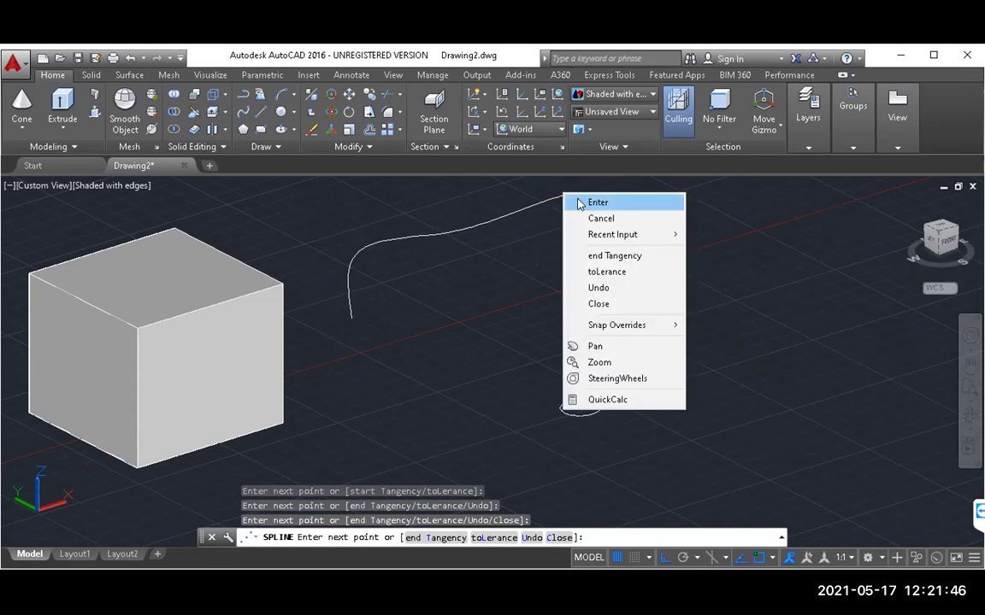
click(581, 201)
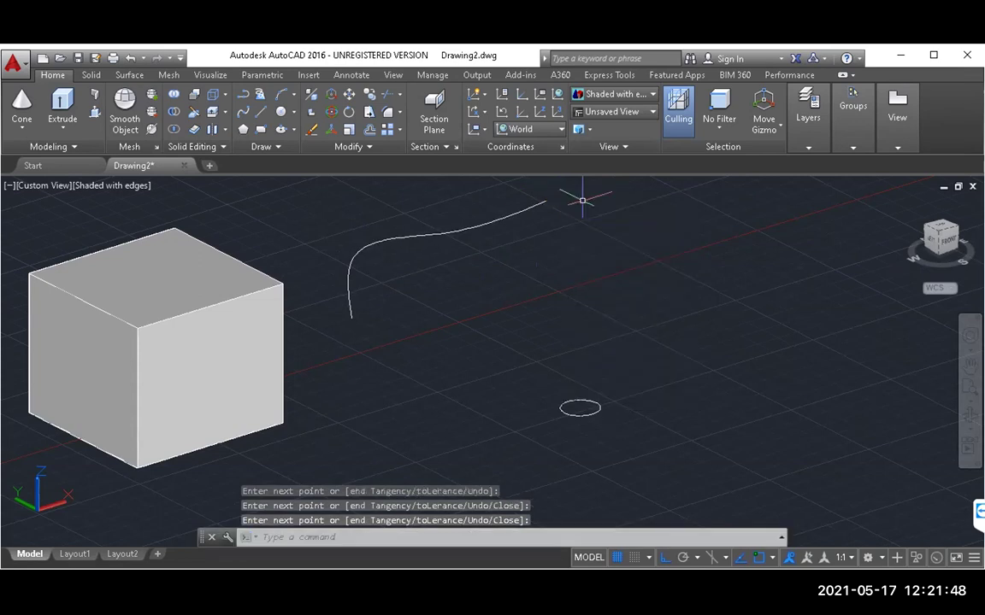
Erase the wavy spline beside the box
click(433, 232)
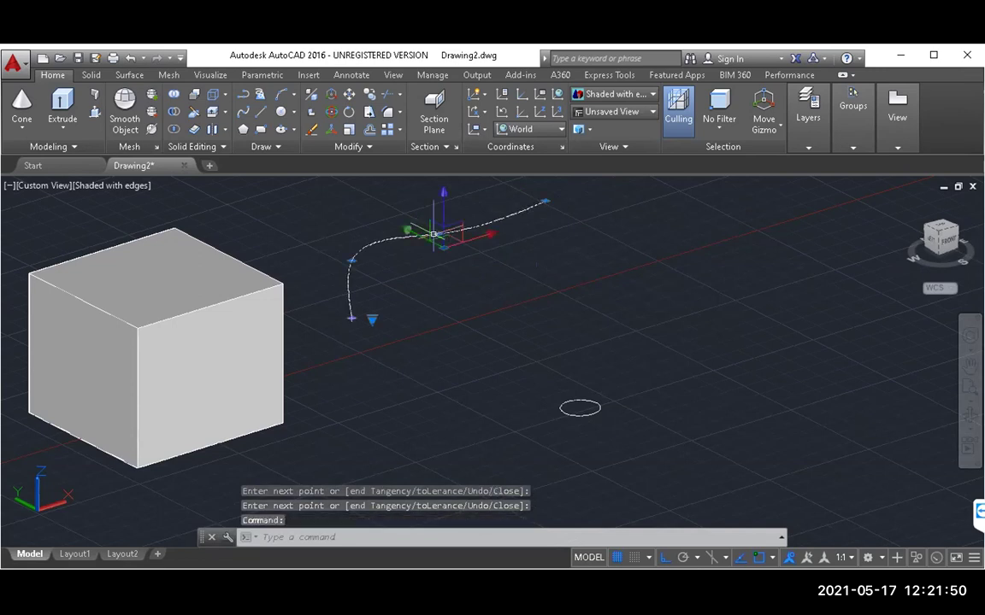
right_click(346, 289)
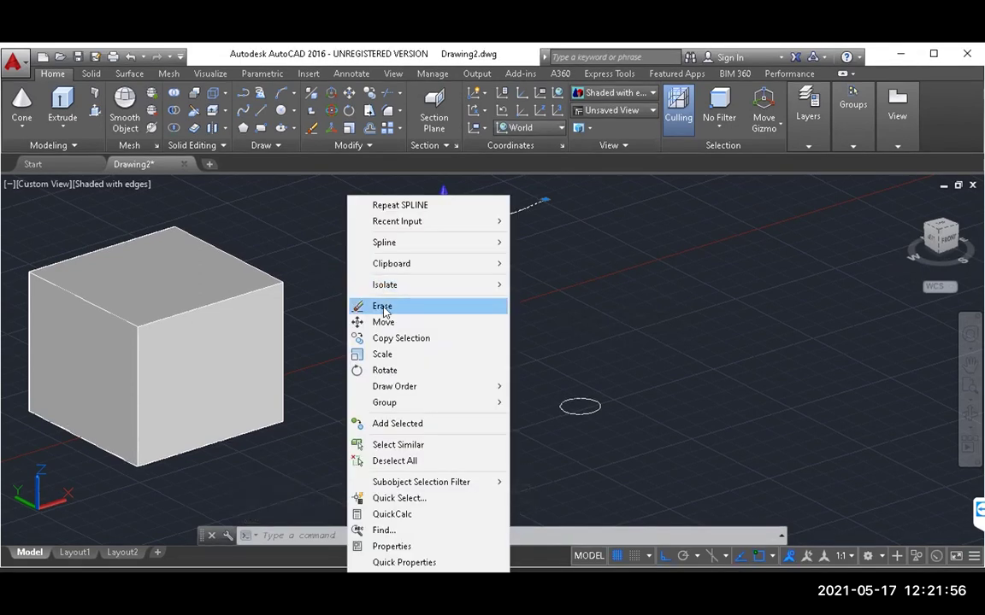
click(385, 306)
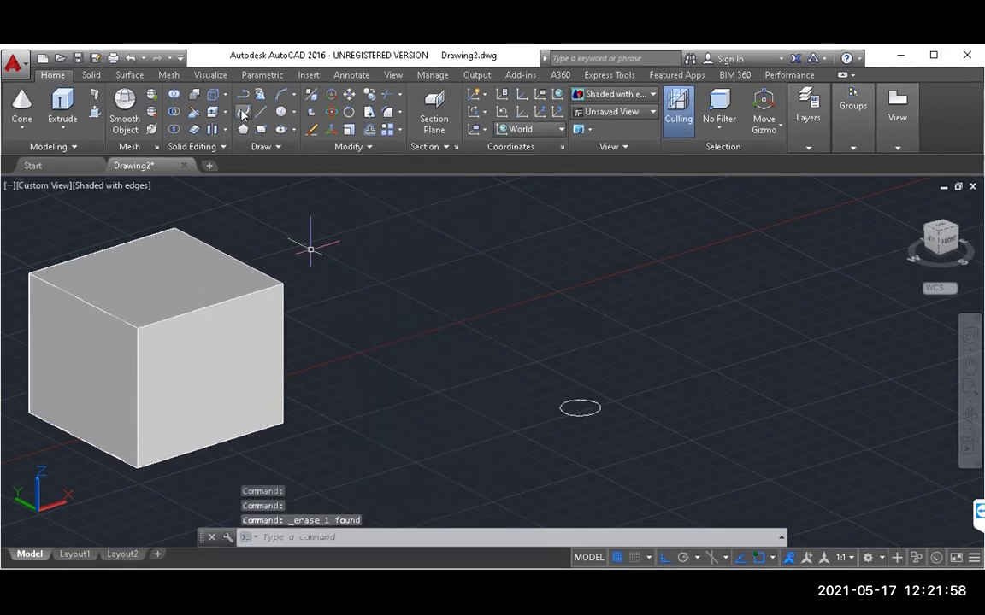
Draw an arched open spline through four points, starting at the circle's centre, with Ortho turned off
click(243, 112)
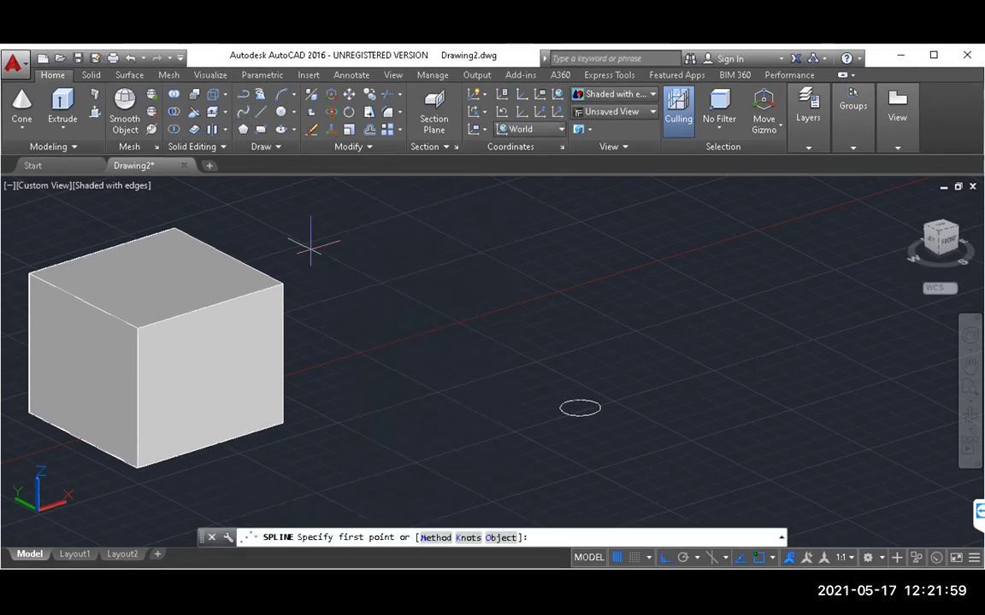
click(579, 405)
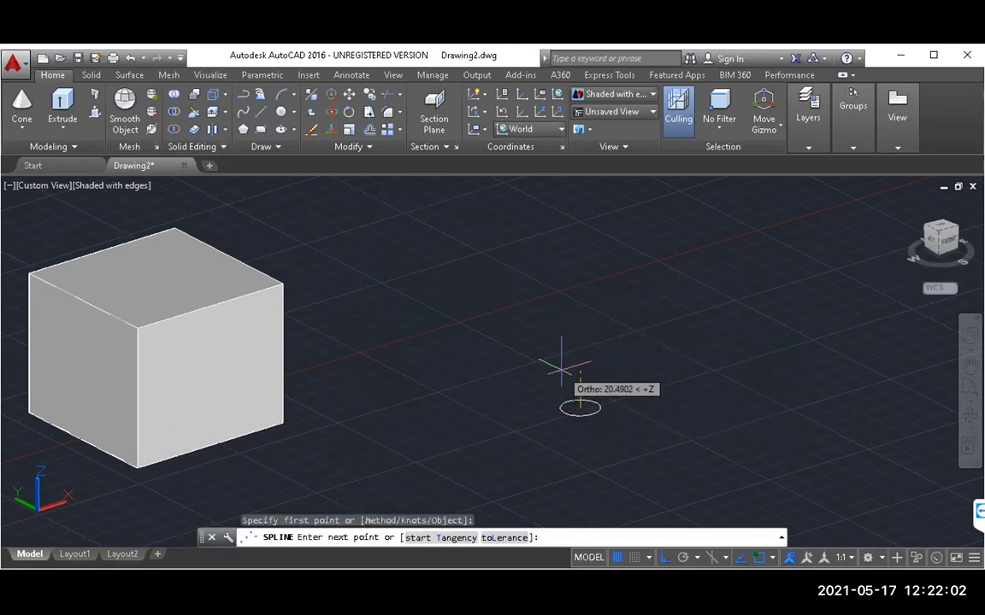
click(666, 557)
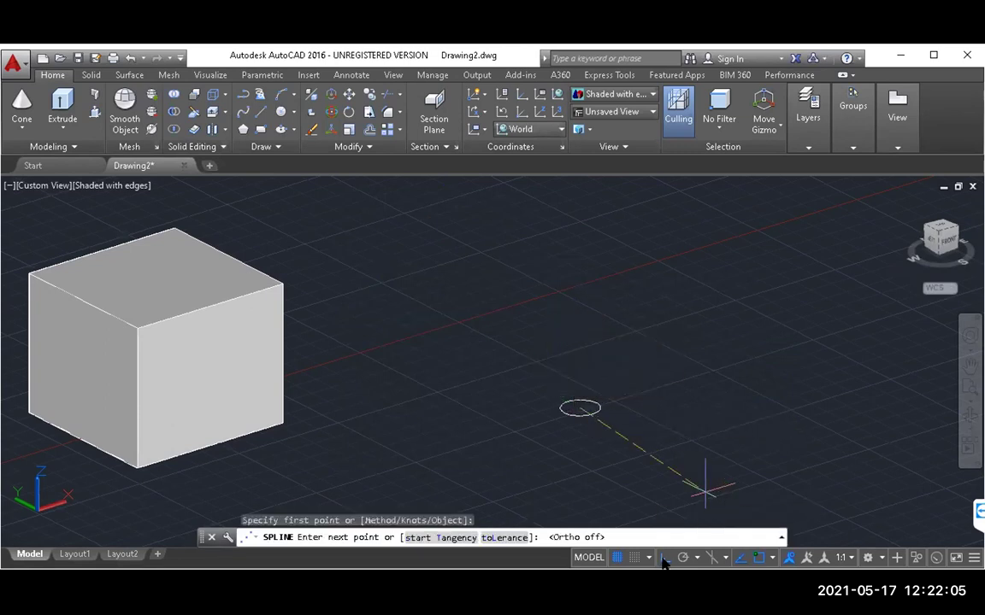
click(571, 321)
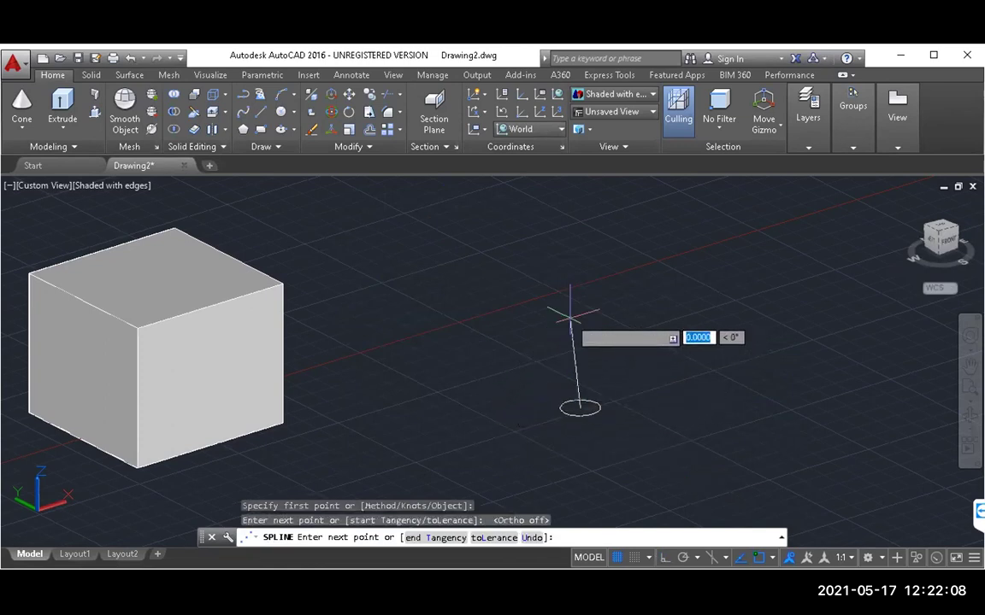
click(732, 265)
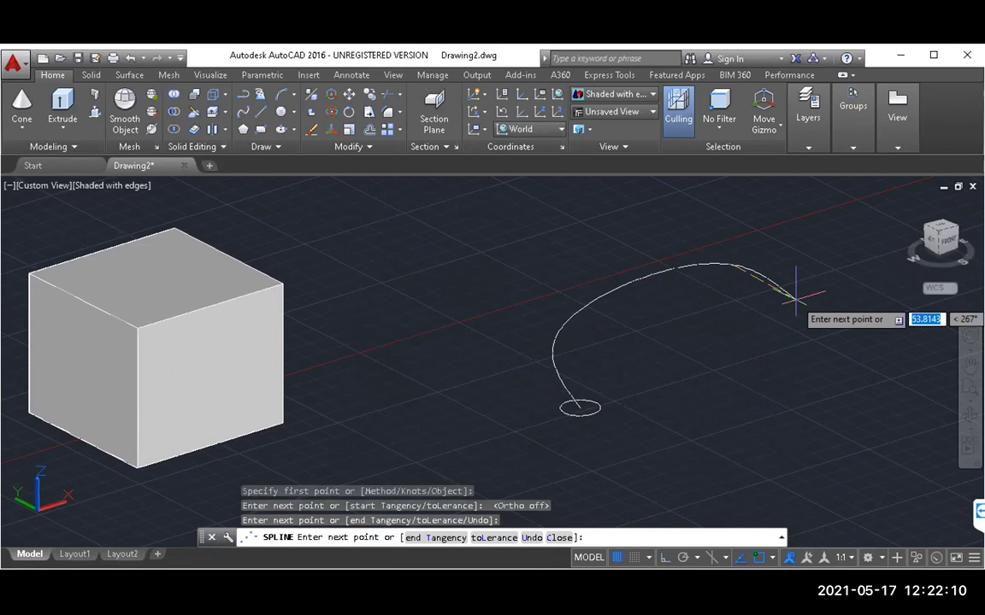
click(885, 357)
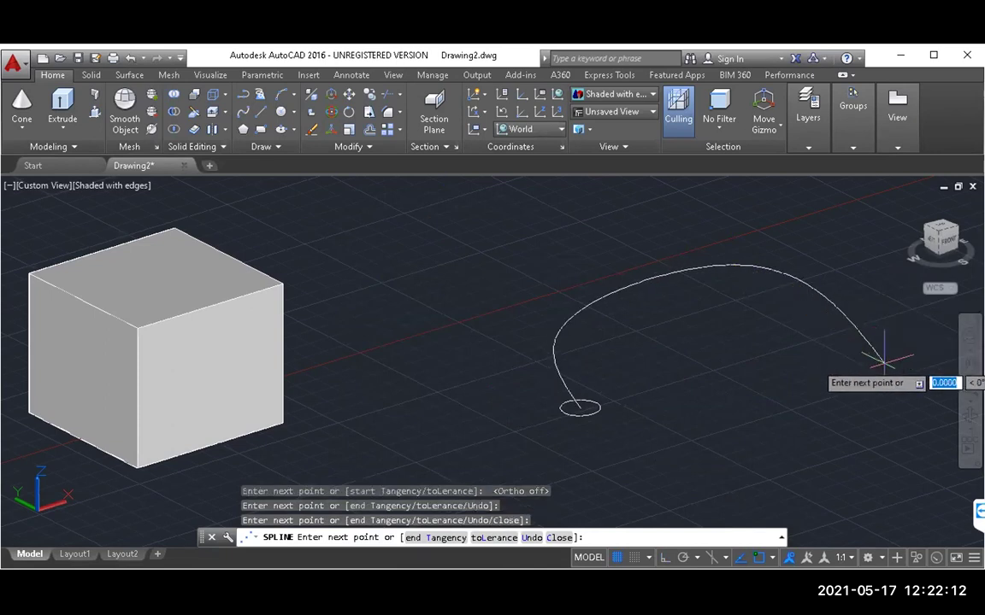
right_click(880, 352)
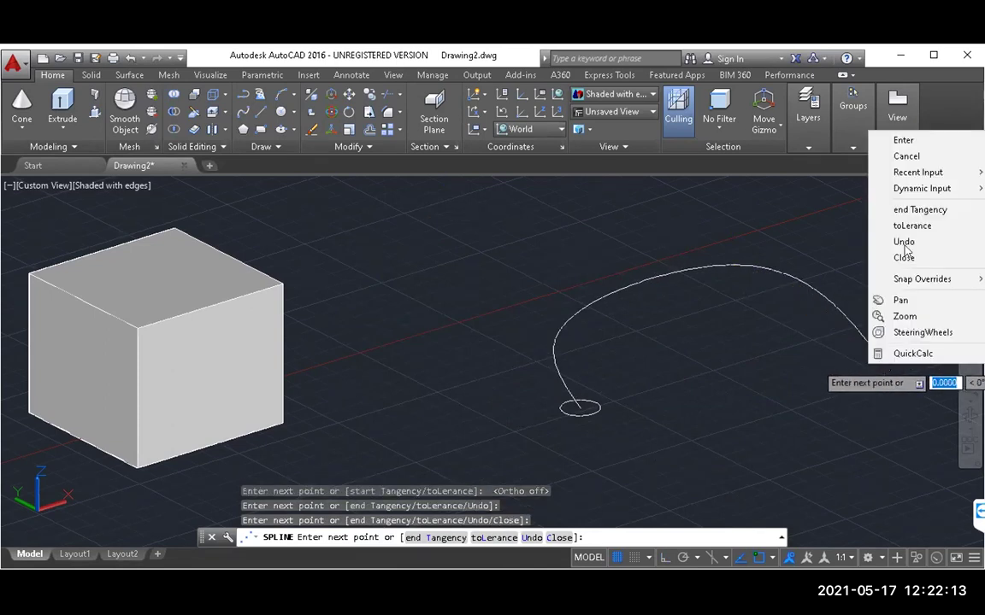
click(904, 140)
click(903, 146)
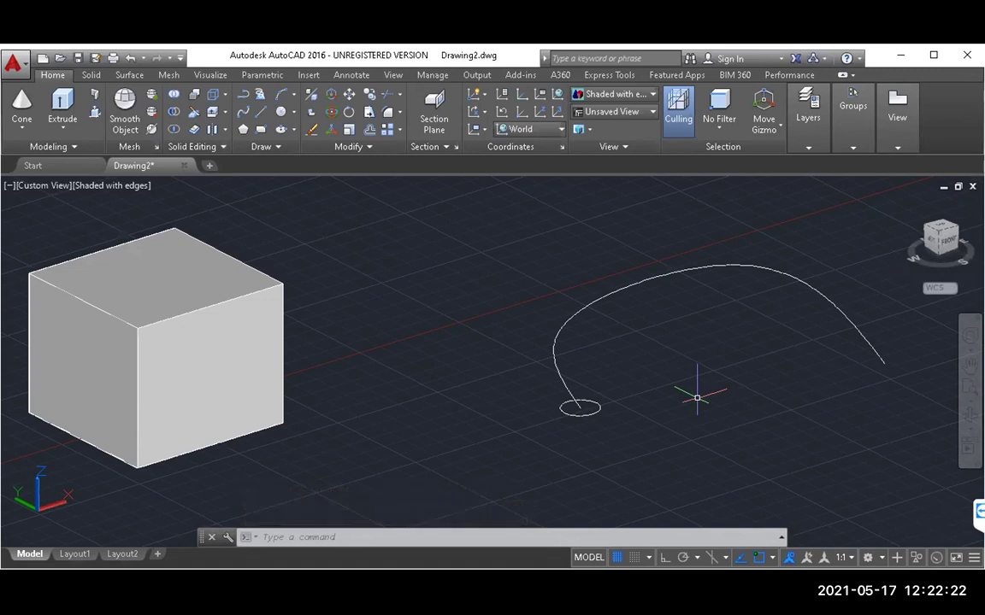
Sweep the circle along the arched spline as a solid to form a curved round tube
click(598, 408)
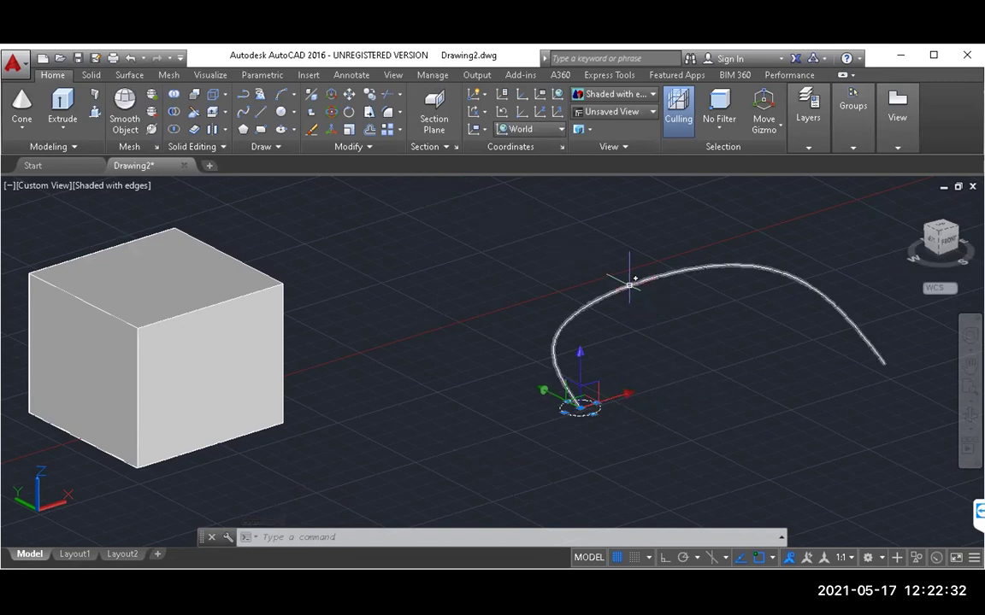
mouse_move(629, 285)
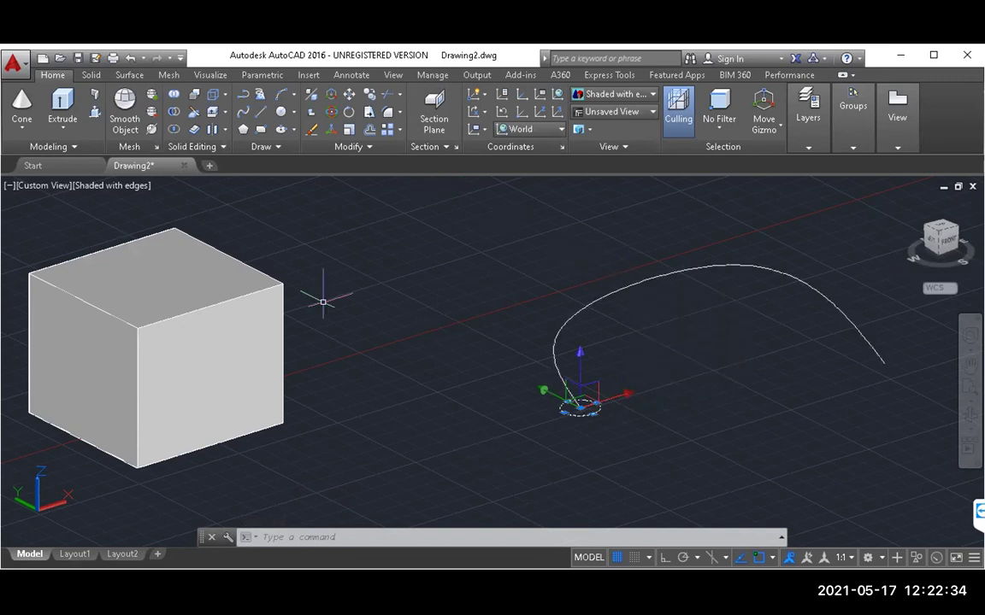
key(Escape)
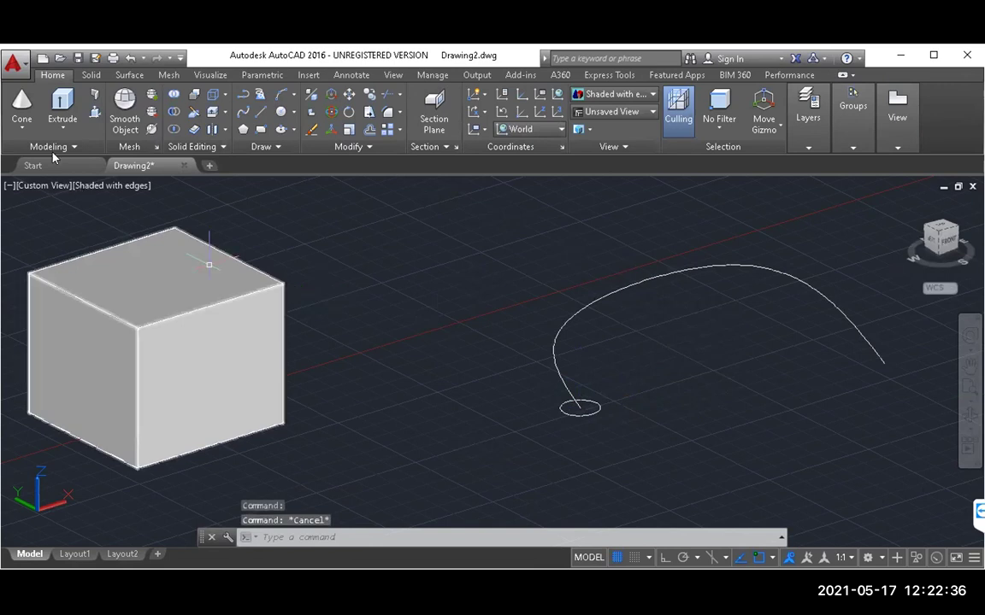
click(62, 128)
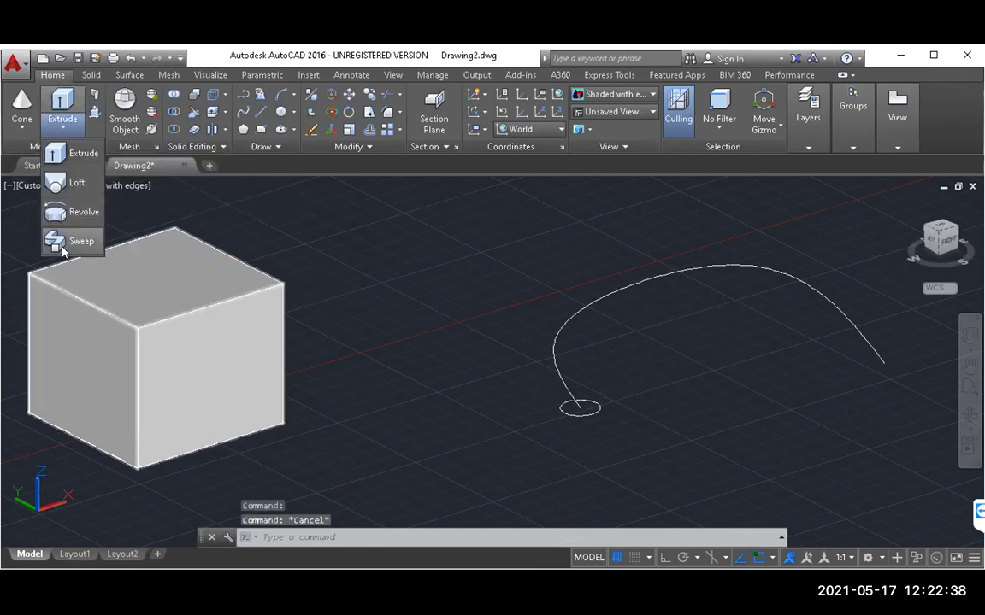
click(68, 242)
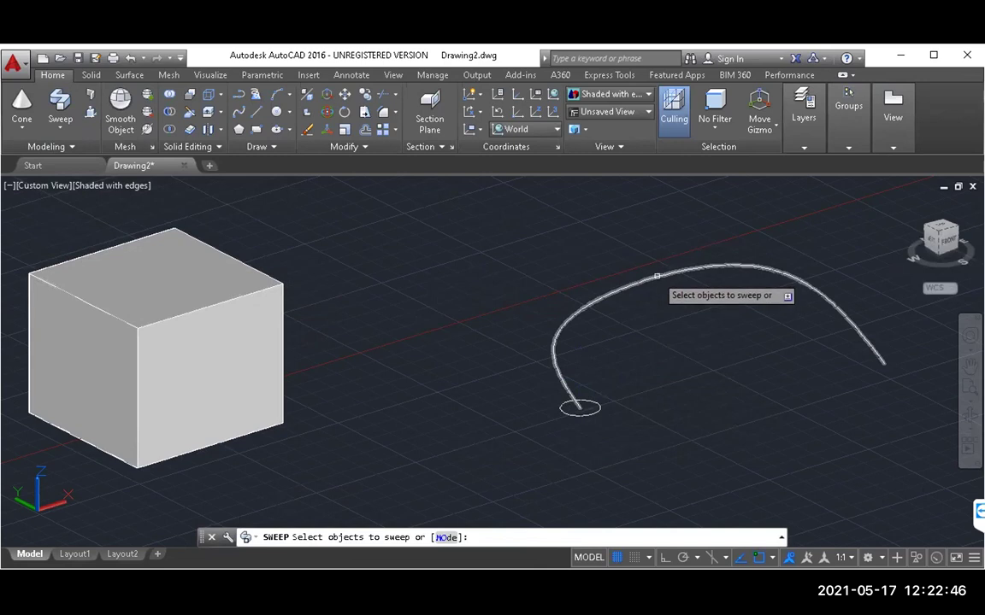
click(590, 415)
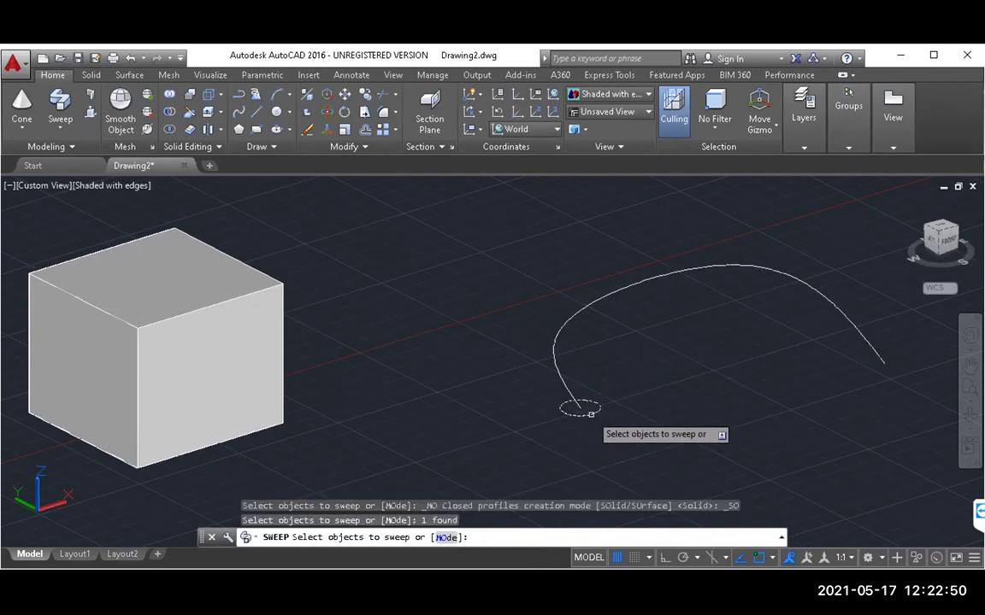
key(Return)
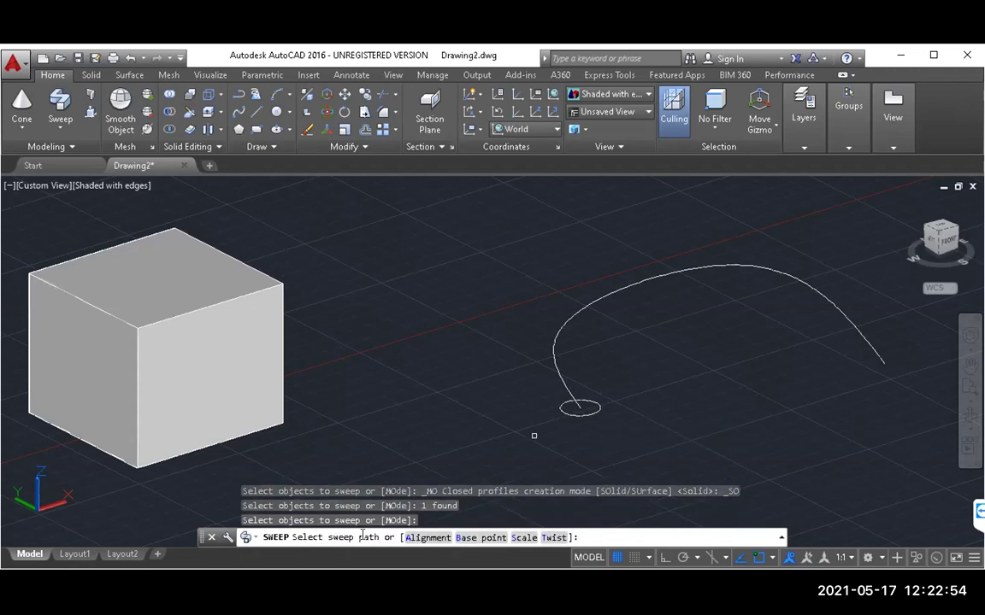
click(557, 372)
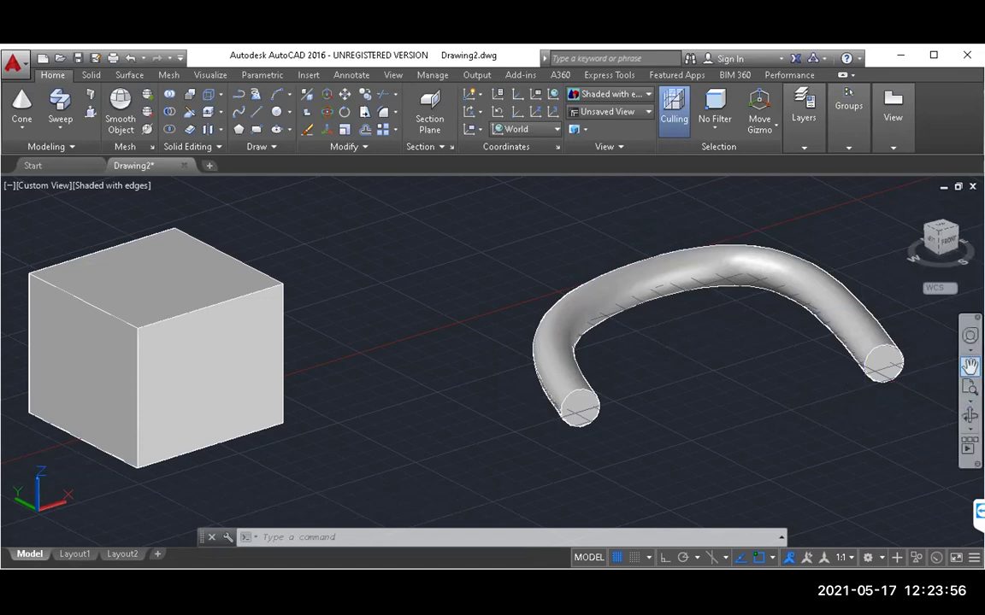
Draw a six-sided polygon inscribed in a circle of radius 15 in the empty area beyond the tube's far end
click(969, 365)
drag(840, 404, 265, 407)
drag(600, 374, 372, 336)
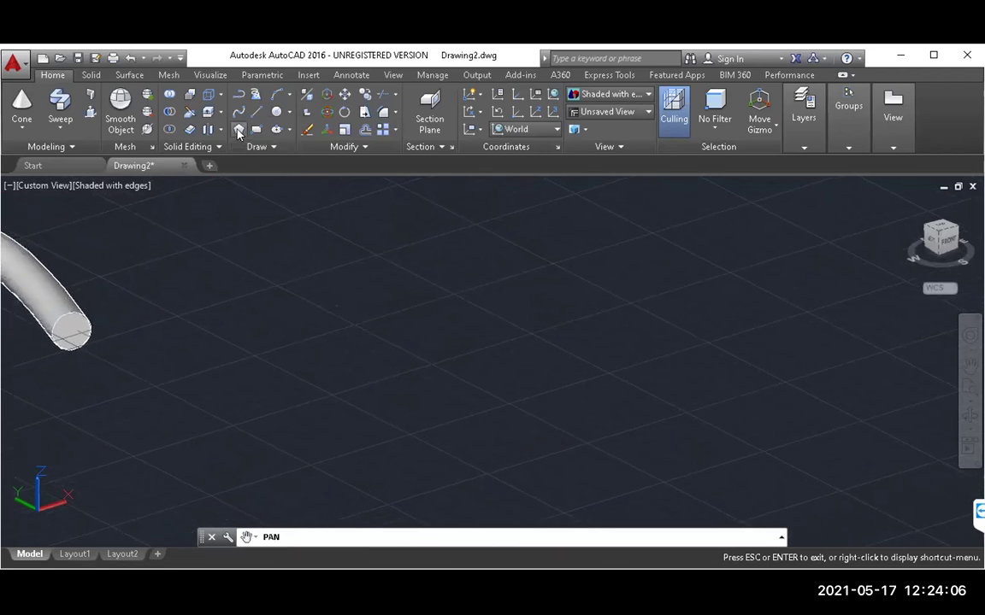
click(238, 133)
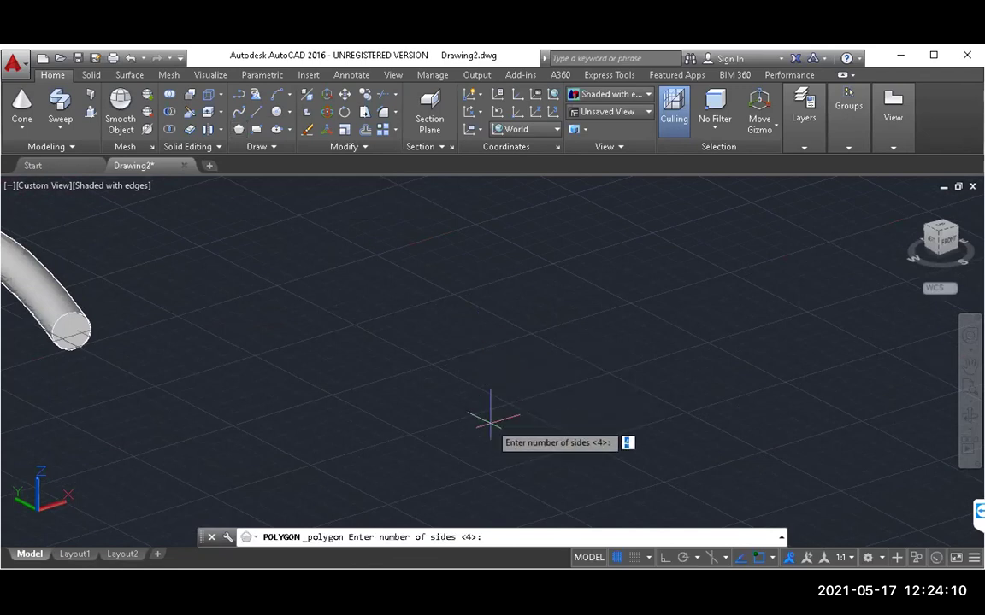
text(6)
key(Return)
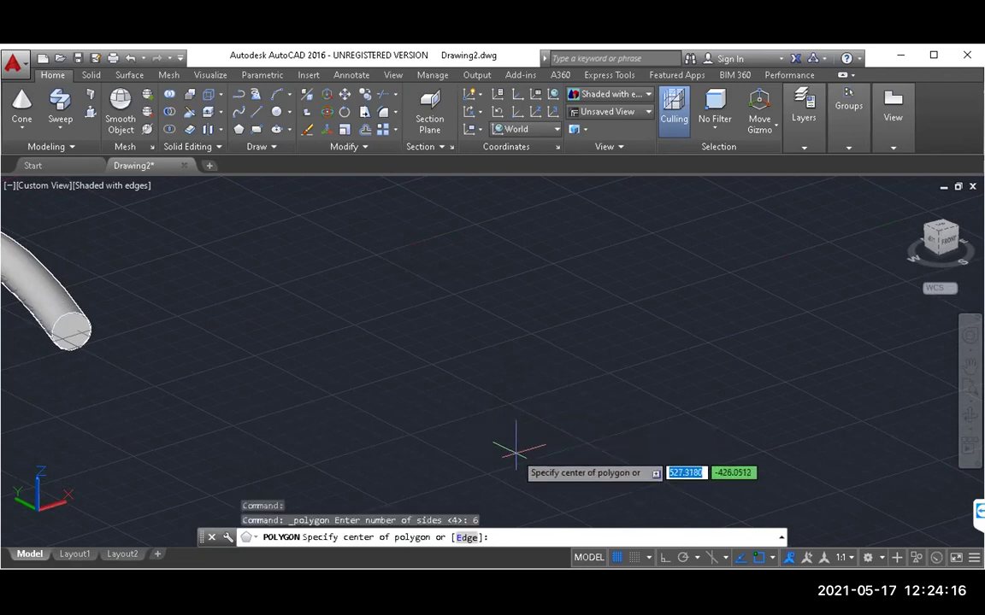
click(516, 446)
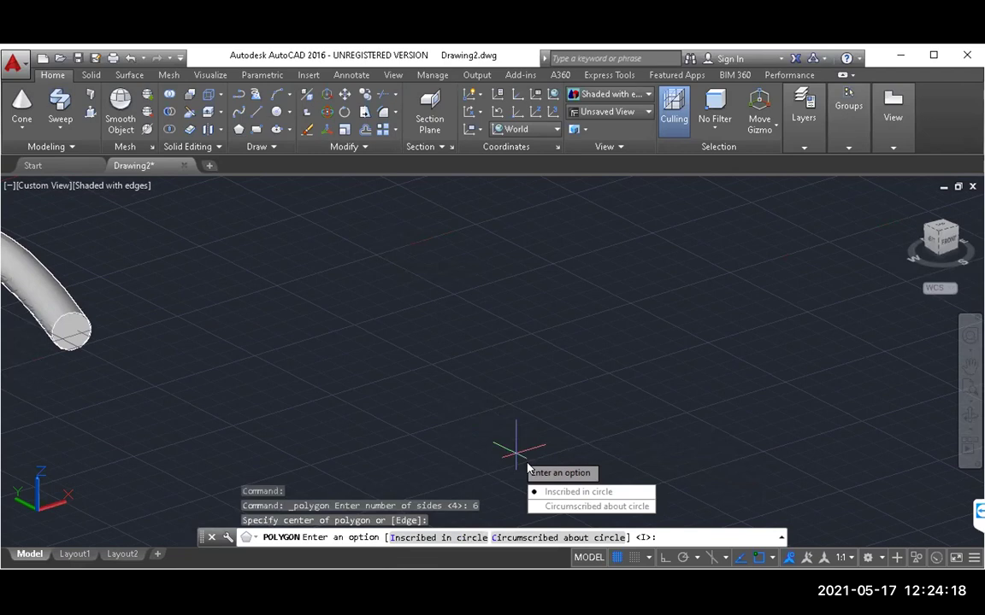
key(Return)
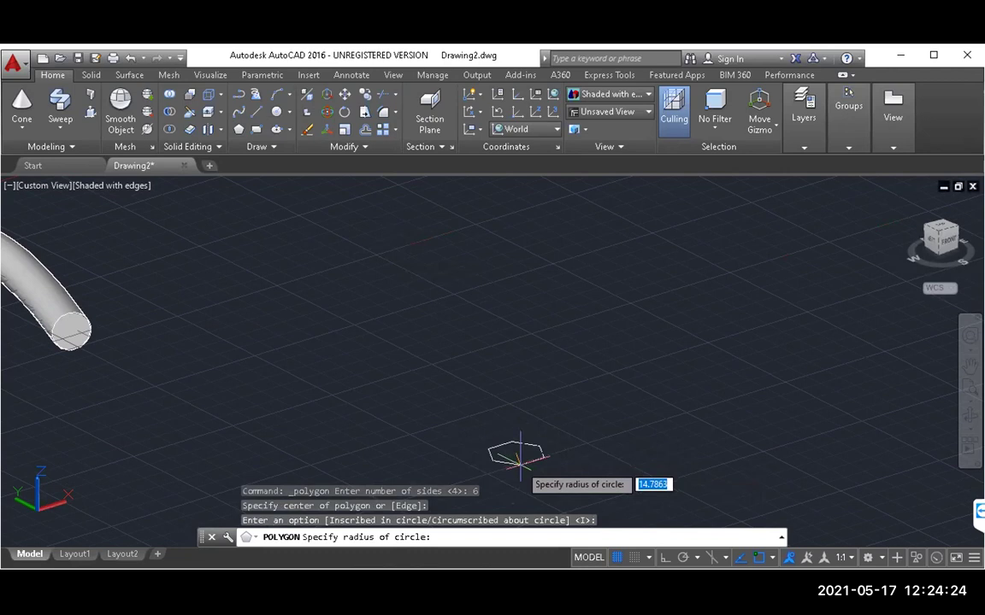
text(15)
key(Return)
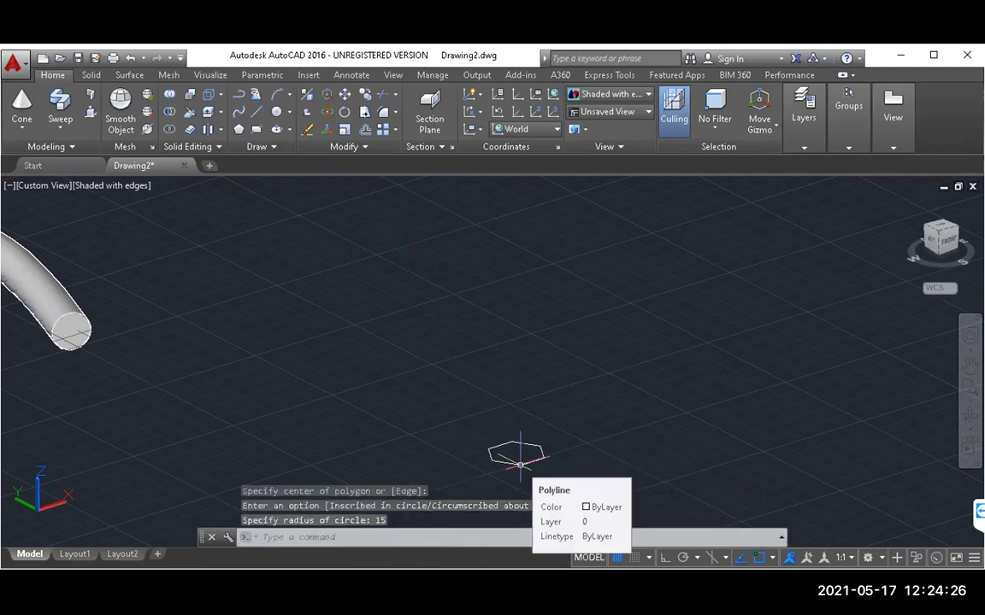
Draw an open S-shaped spline through five points, starting just beside the hexagon without touching it
click(238, 114)
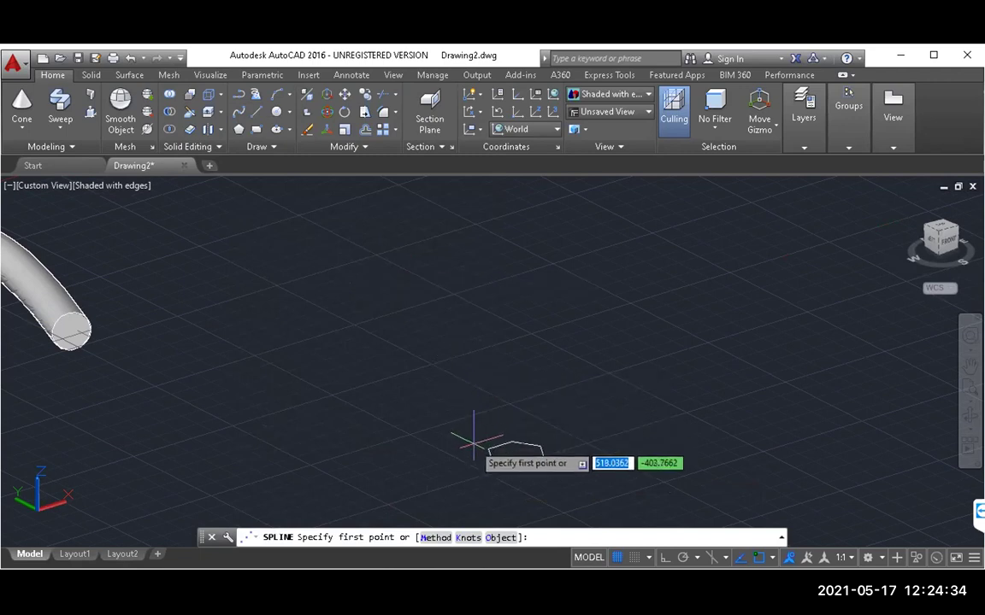
click(474, 442)
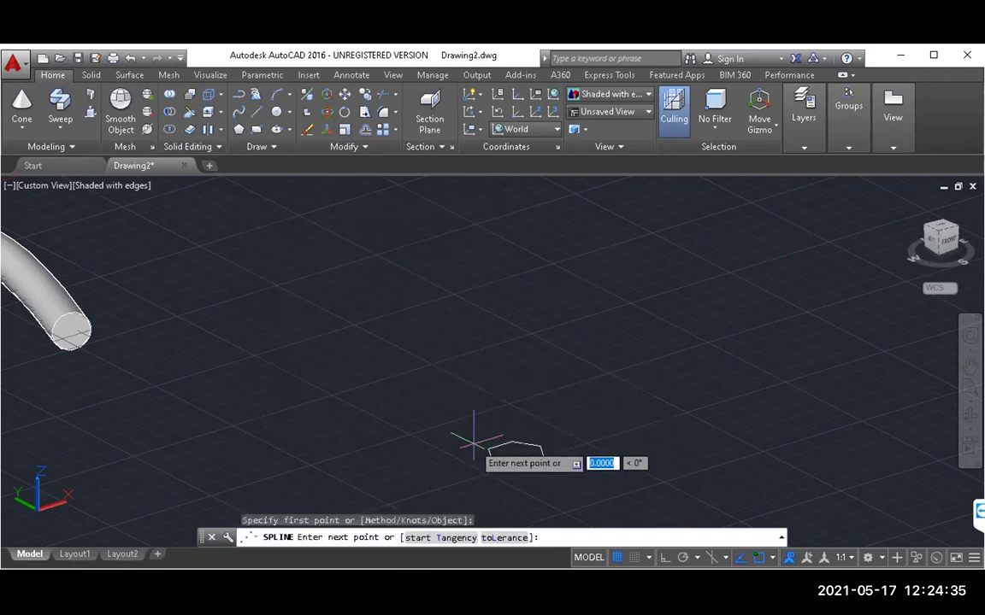
click(376, 381)
click(453, 293)
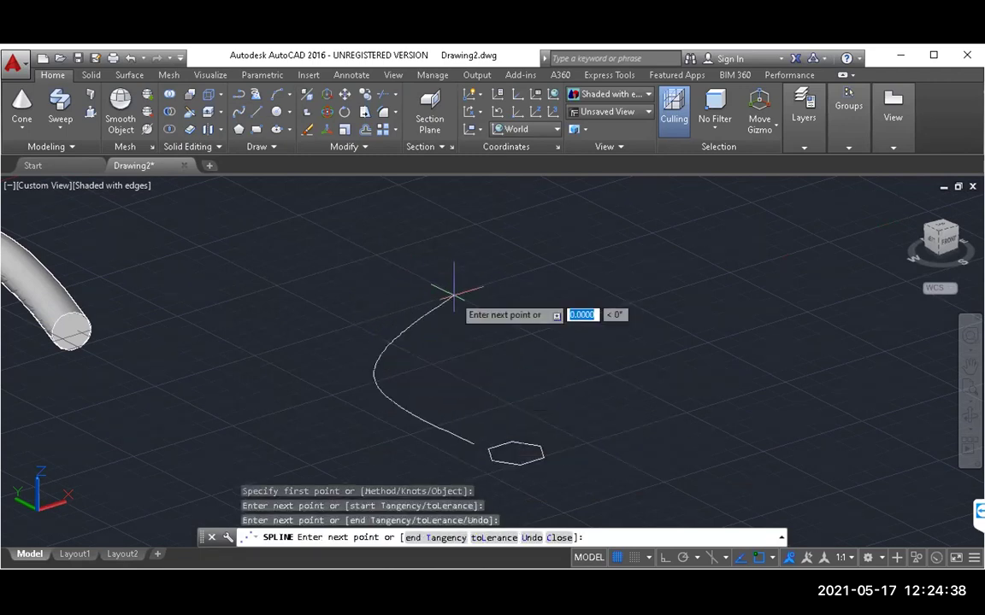
click(672, 283)
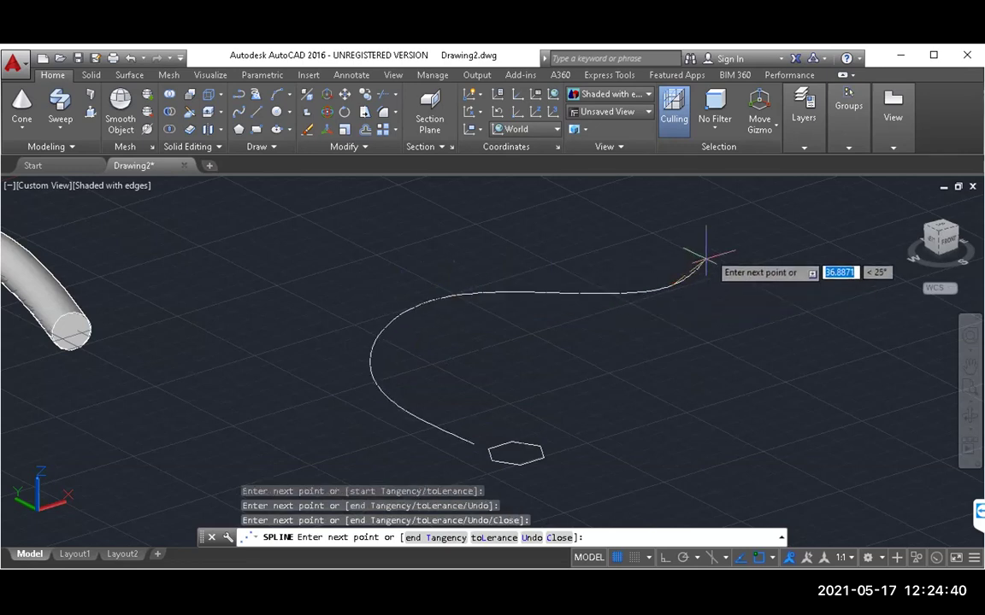
click(801, 193)
right_click(801, 193)
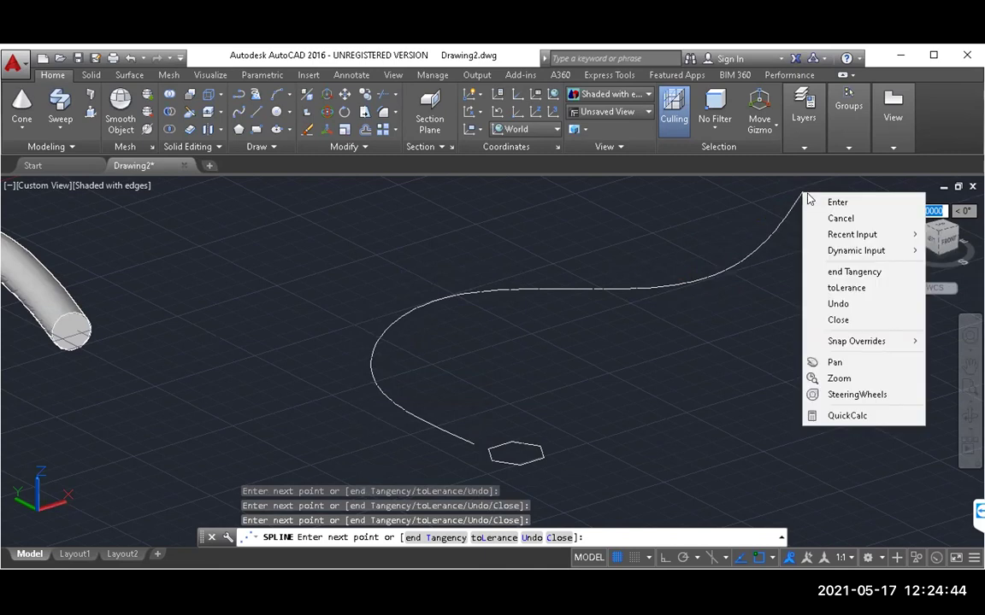
click(824, 200)
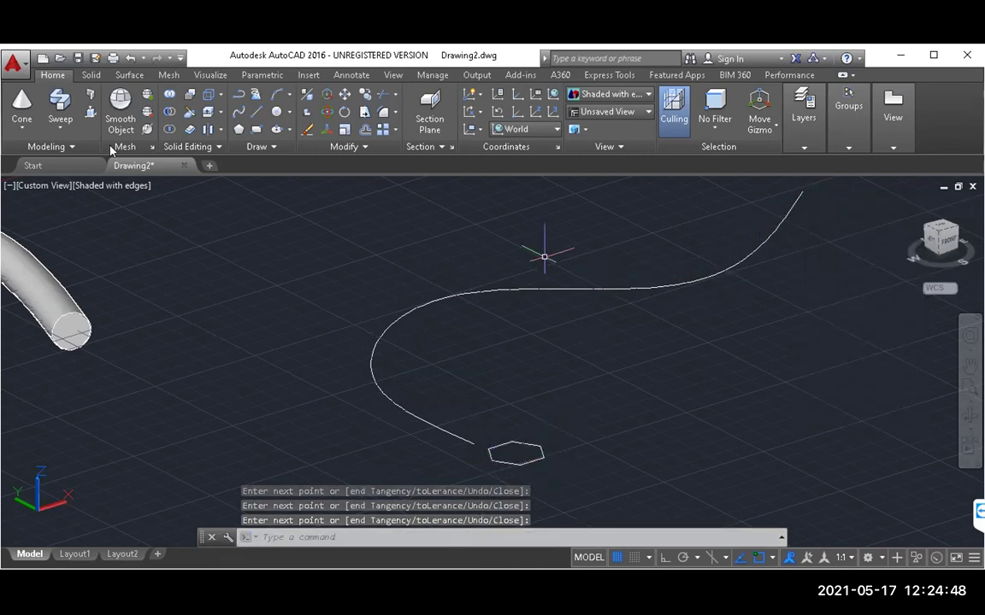
Sweep the hexagon along the S-shaped spline as a solid
click(56, 103)
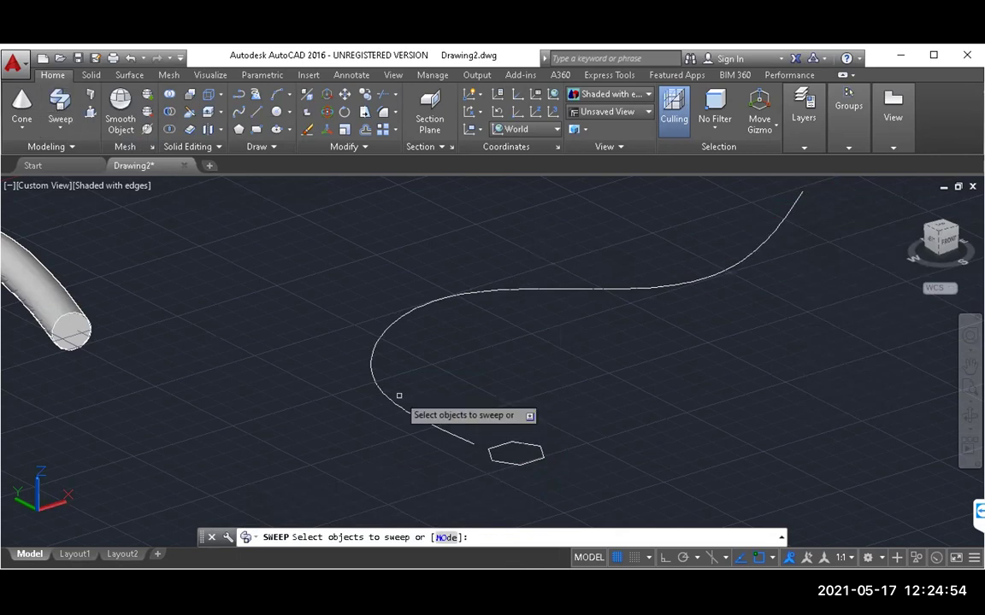
click(516, 464)
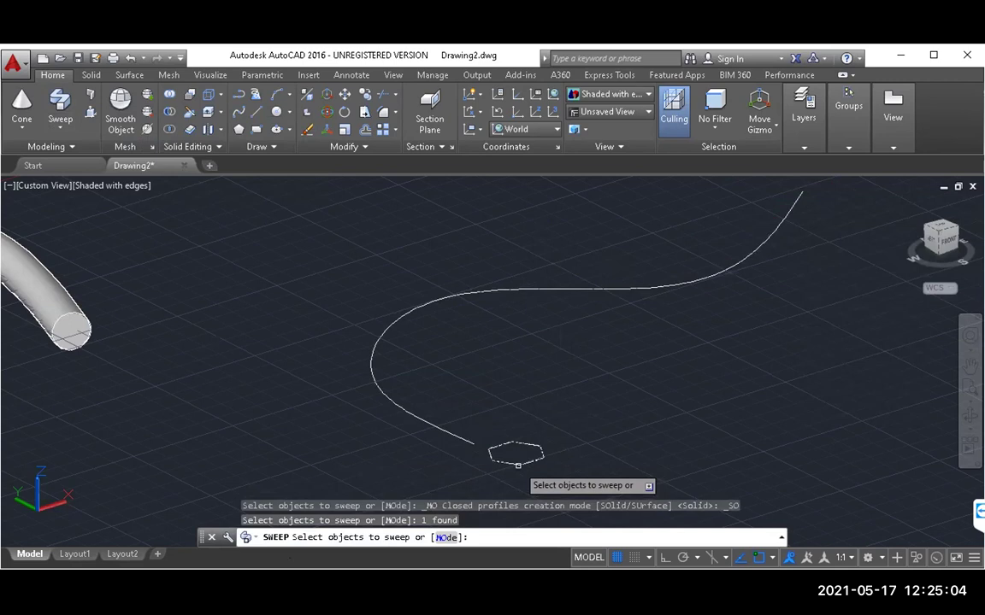
key(Return)
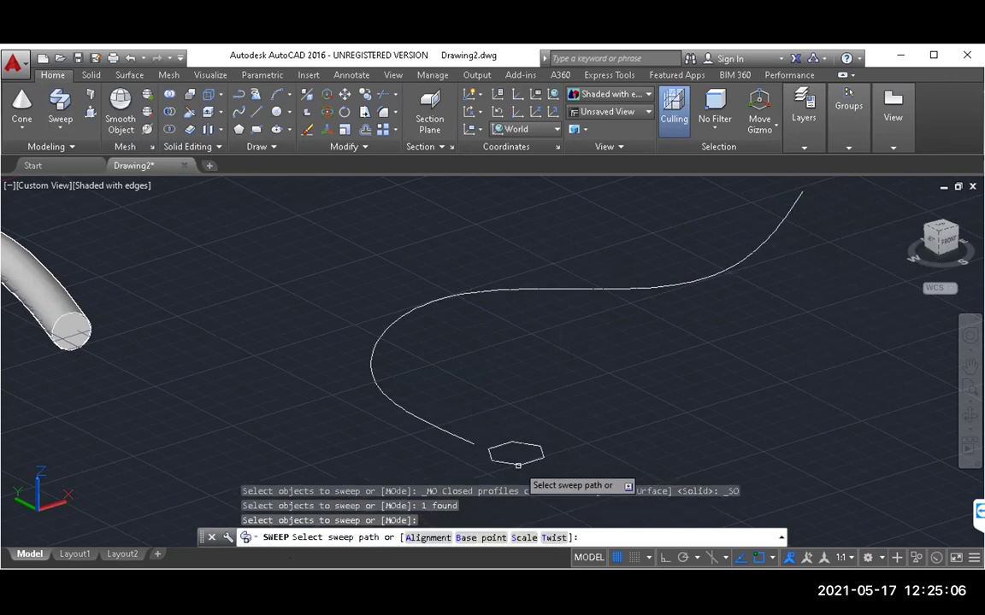
click(451, 435)
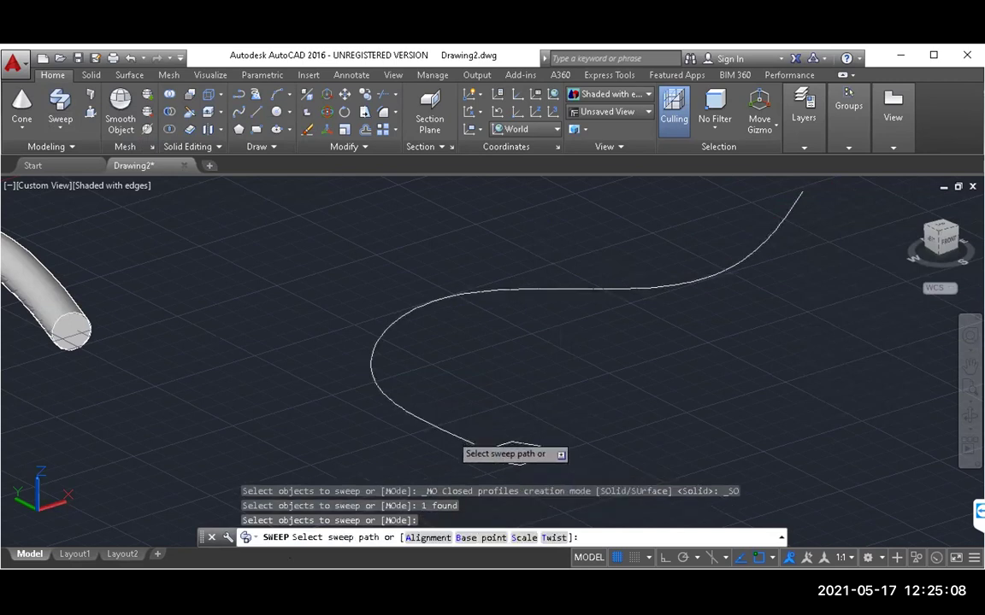
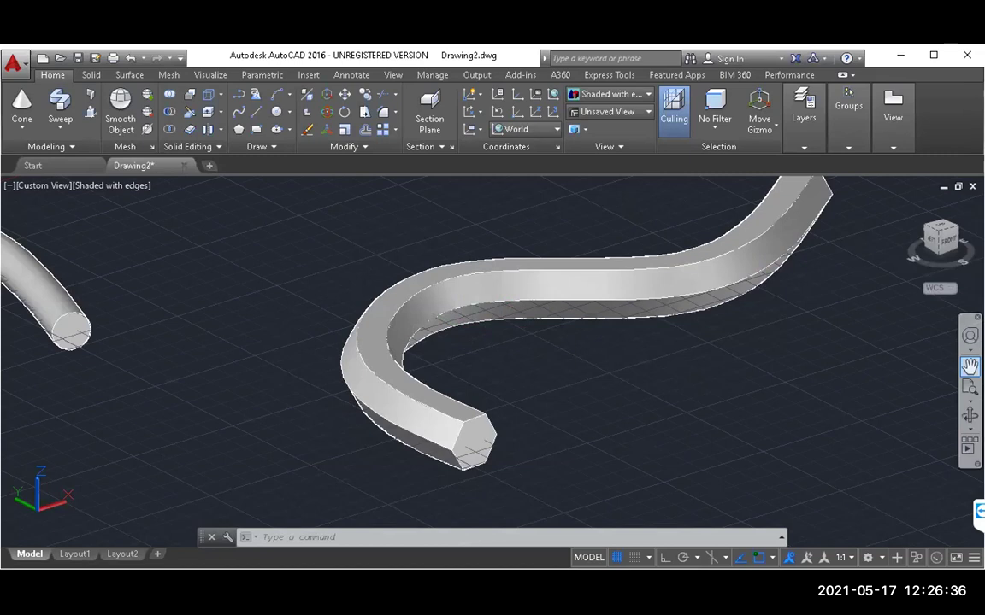
click(969, 364)
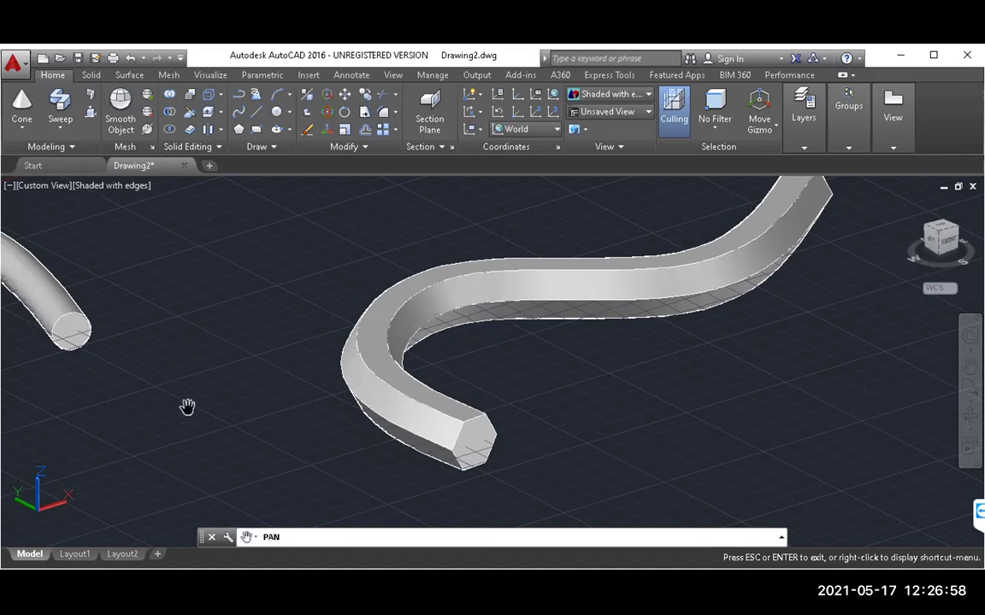
drag(187, 407, 622, 424)
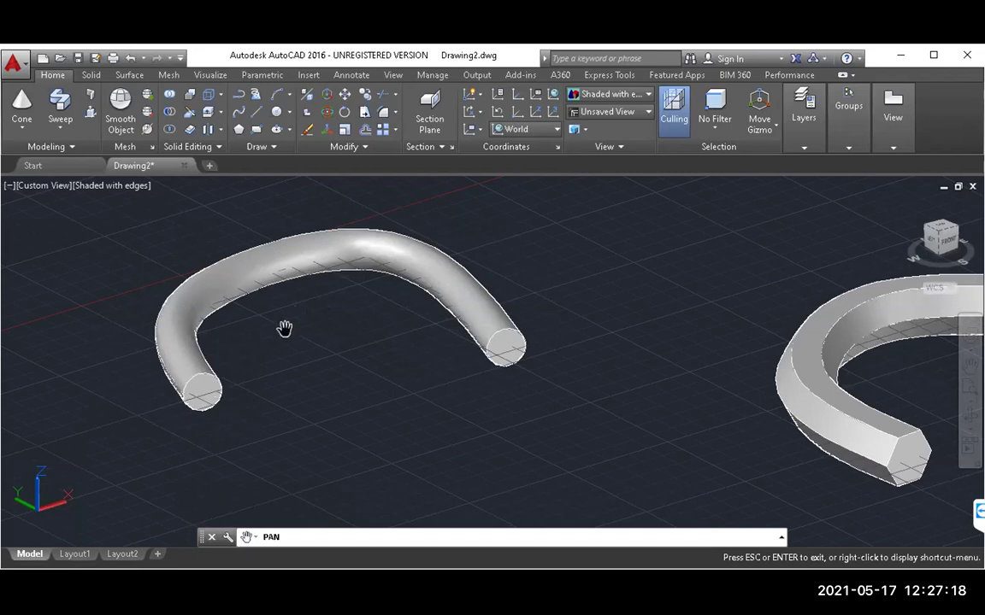
Review the extruded box and the swept tubes, ending on the empty area beyond the hexagonal sweep
drag(284, 330, 669, 348)
drag(301, 397, 423, 398)
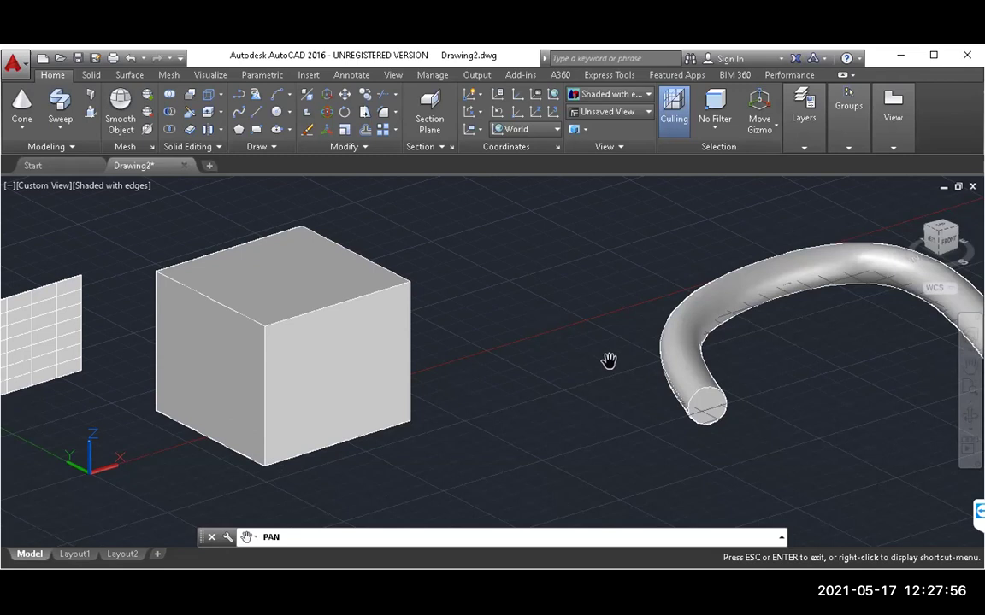
drag(827, 382, 213, 385)
drag(769, 359, 434, 360)
drag(811, 396, 252, 405)
drag(765, 357, 558, 347)
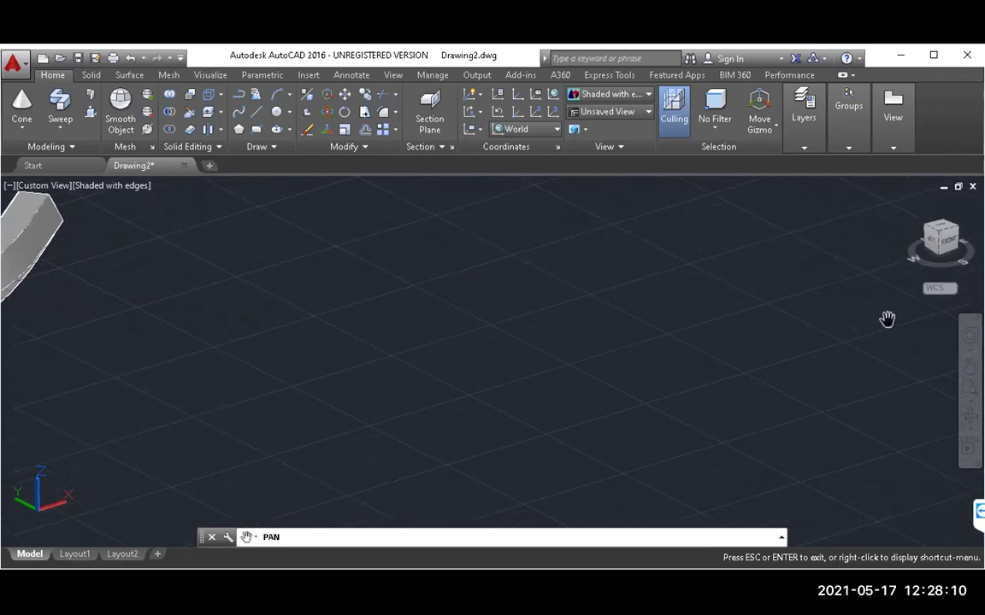
click(371, 537)
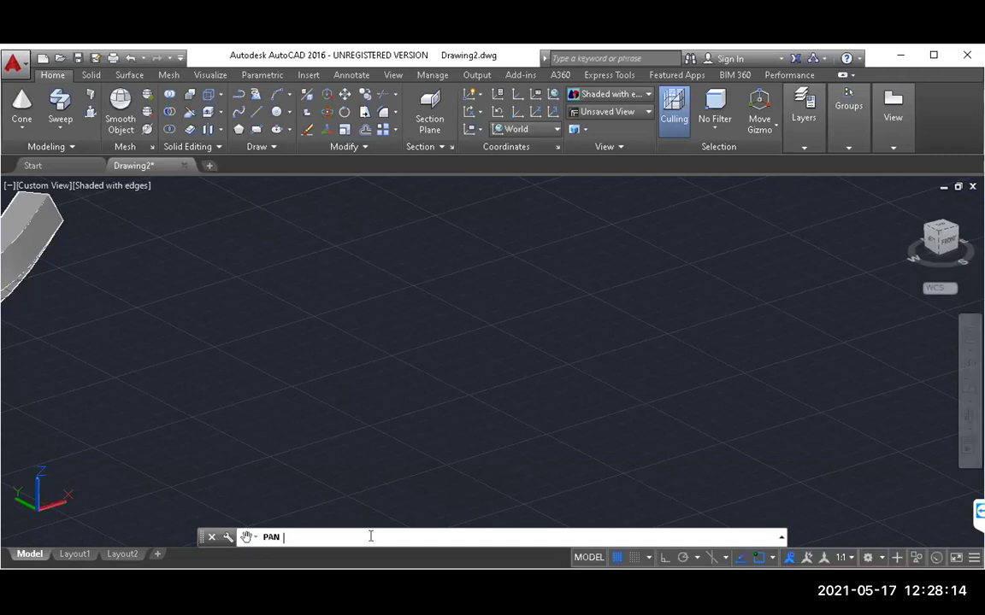
key(Escape)
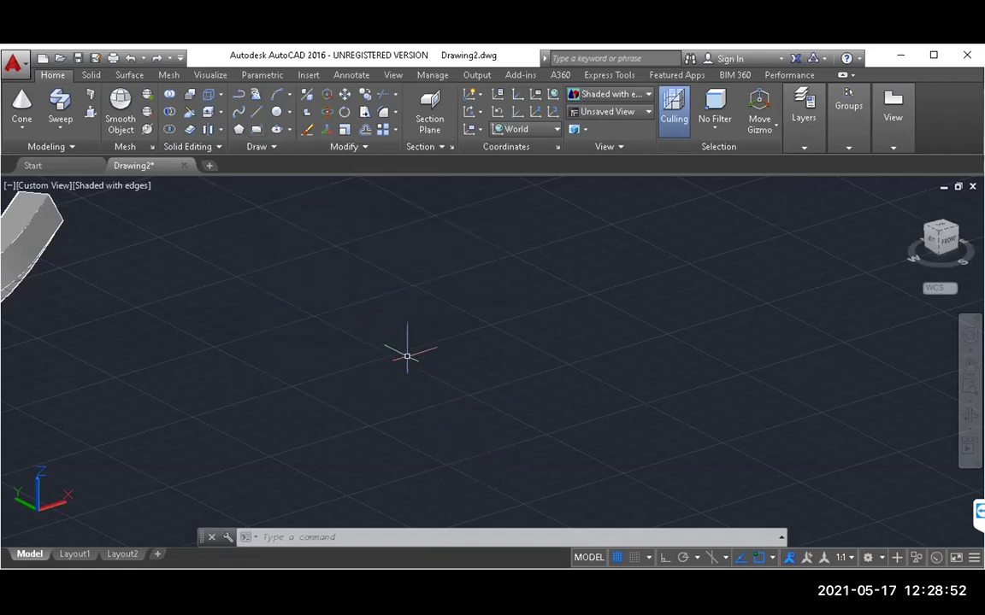
Draw a long rectangle in the empty area beyond the hexagonal sweep
click(347, 319)
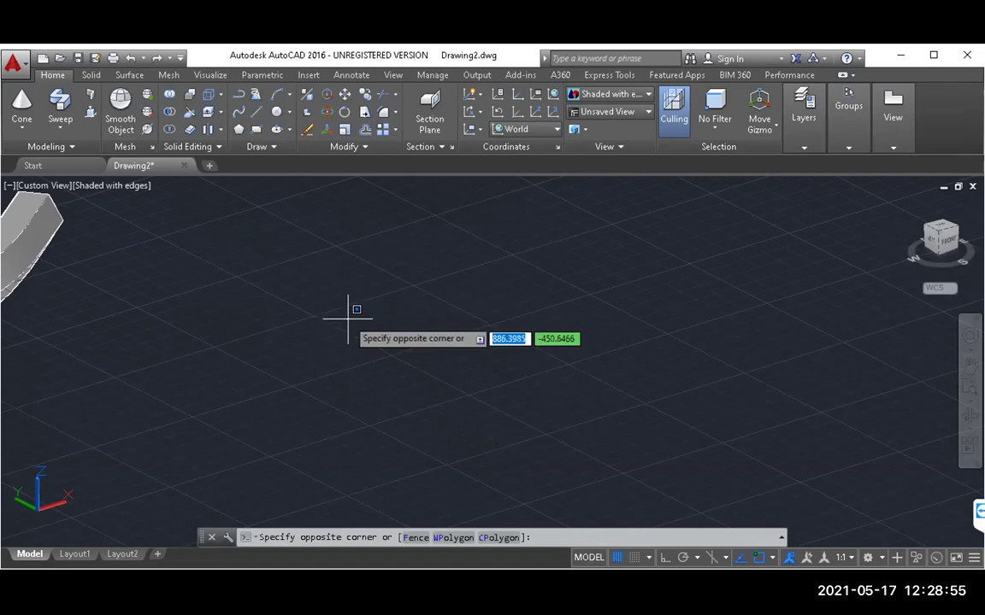
click(464, 257)
key(Escape)
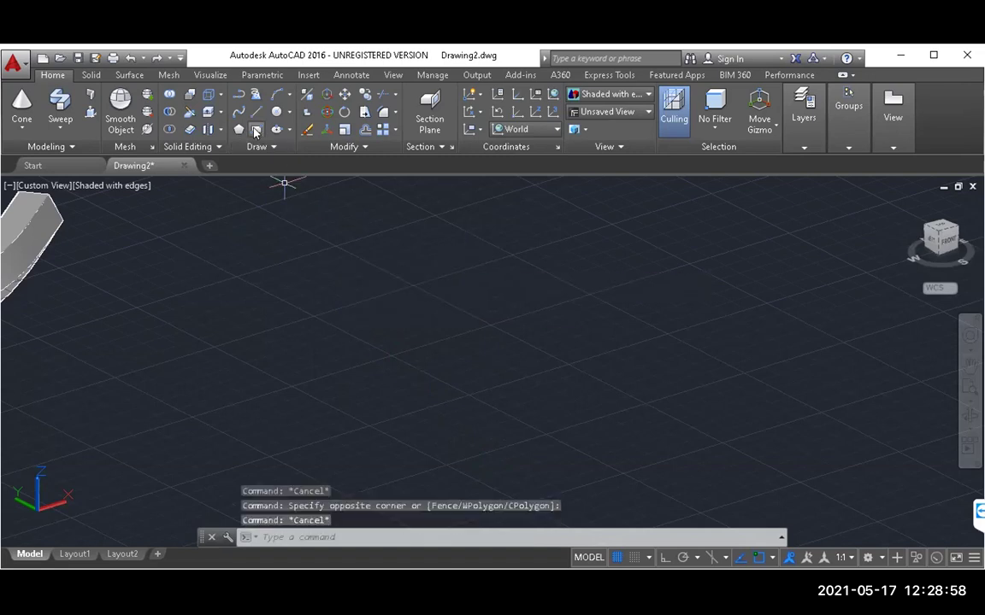
click(255, 130)
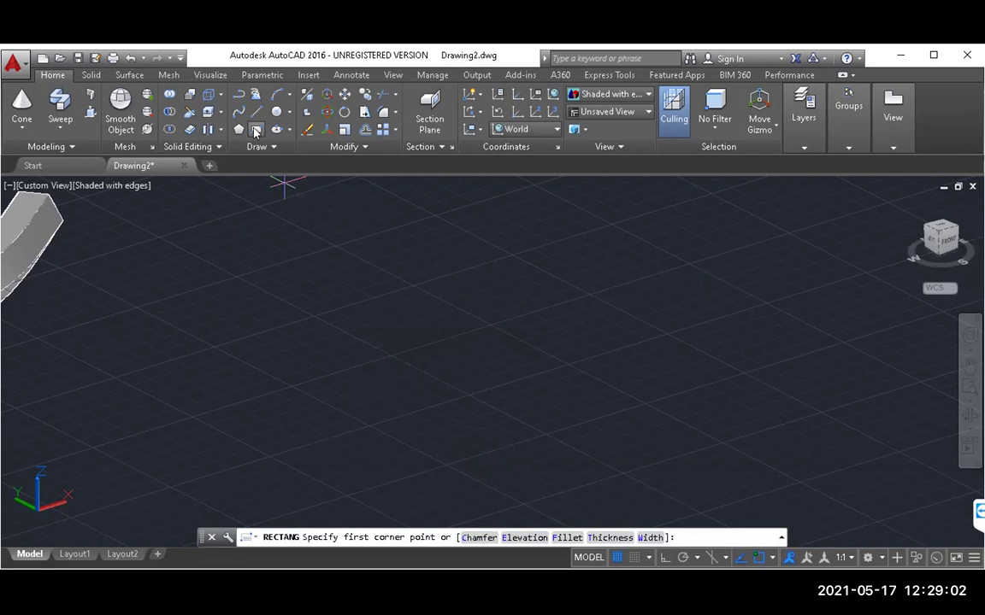
click(254, 130)
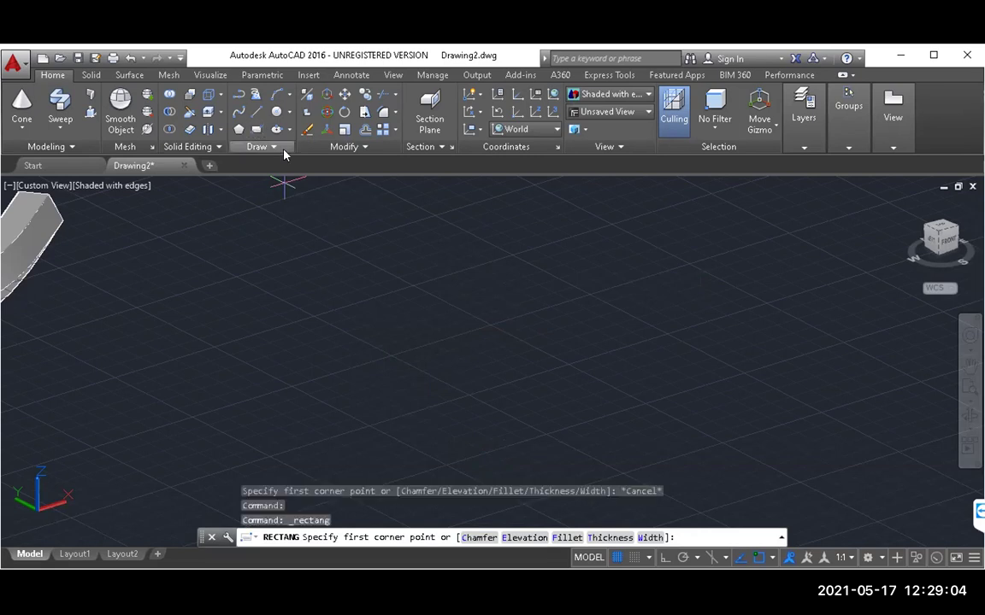
click(336, 304)
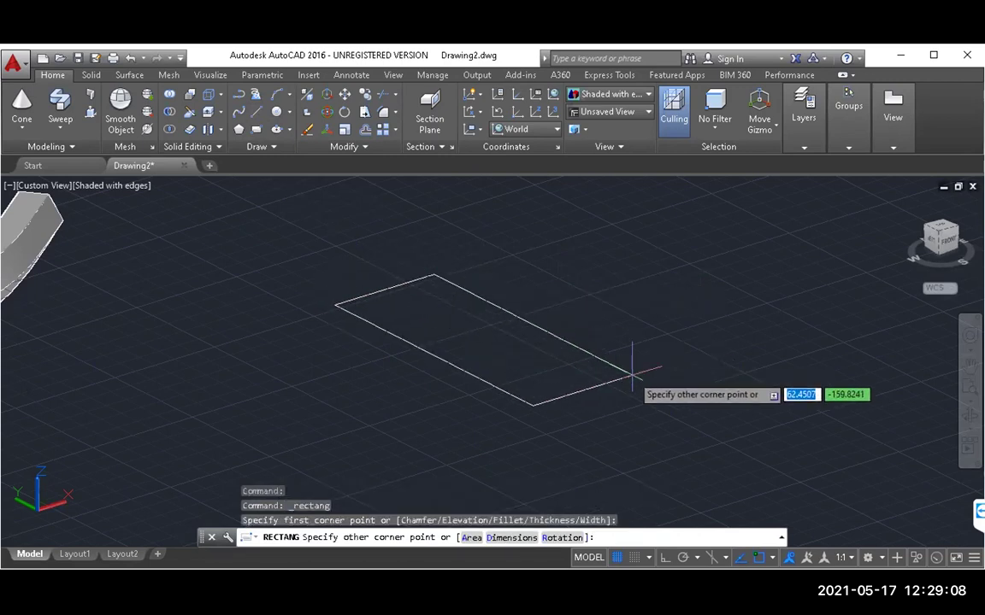
click(760, 393)
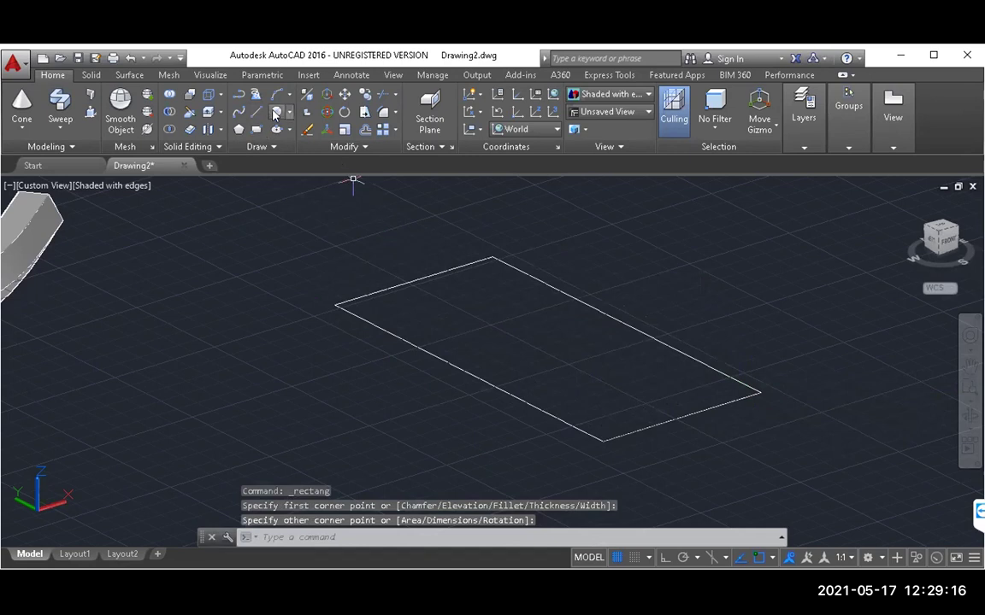
Draw a circle of radius about 37 near the middle of the rectangle
click(276, 112)
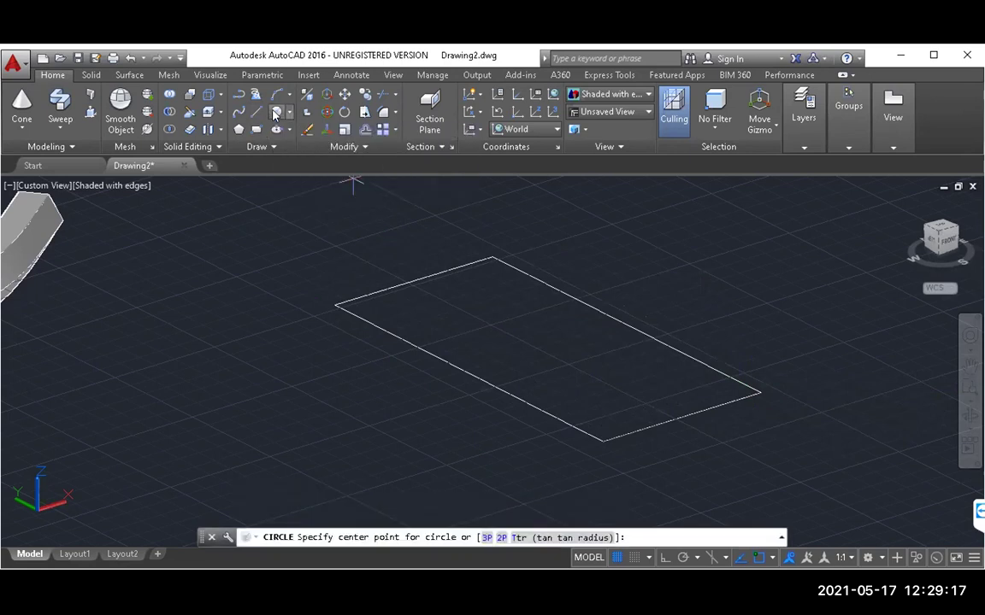
click(539, 337)
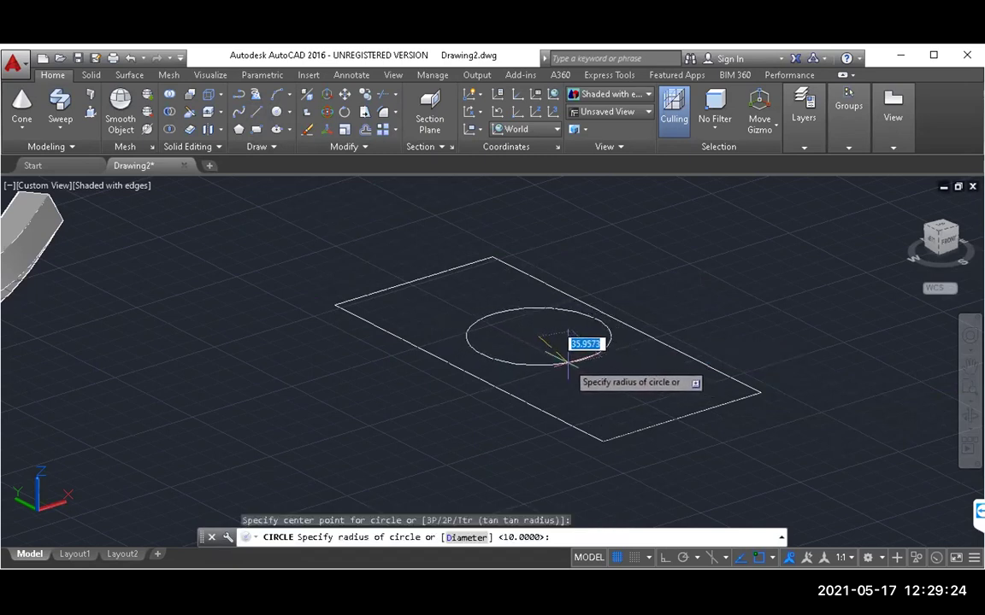
click(568, 363)
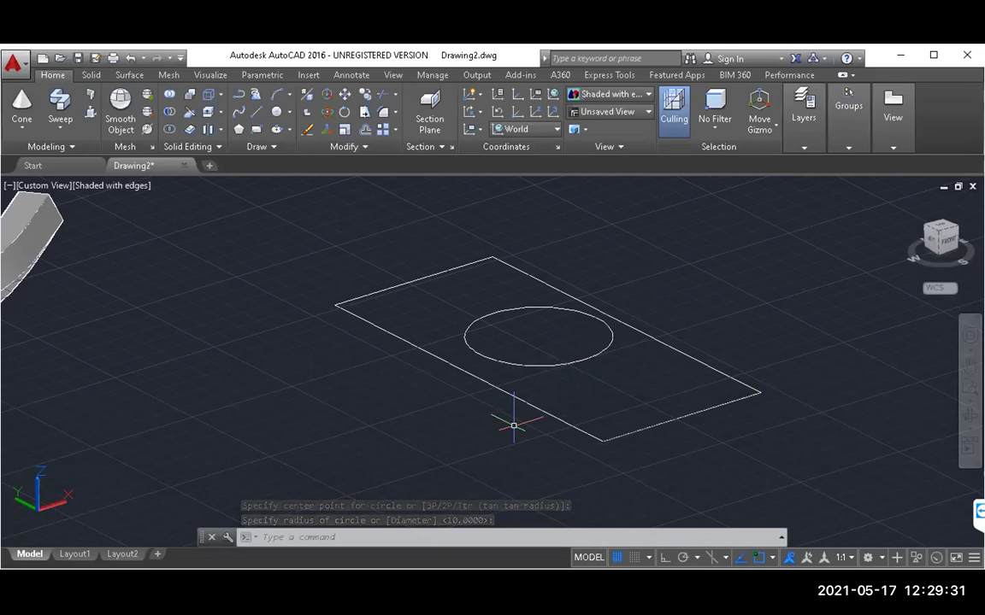
Draw a second rectangle of about 79 by 190 just inside the first one, around the circle
click(255, 129)
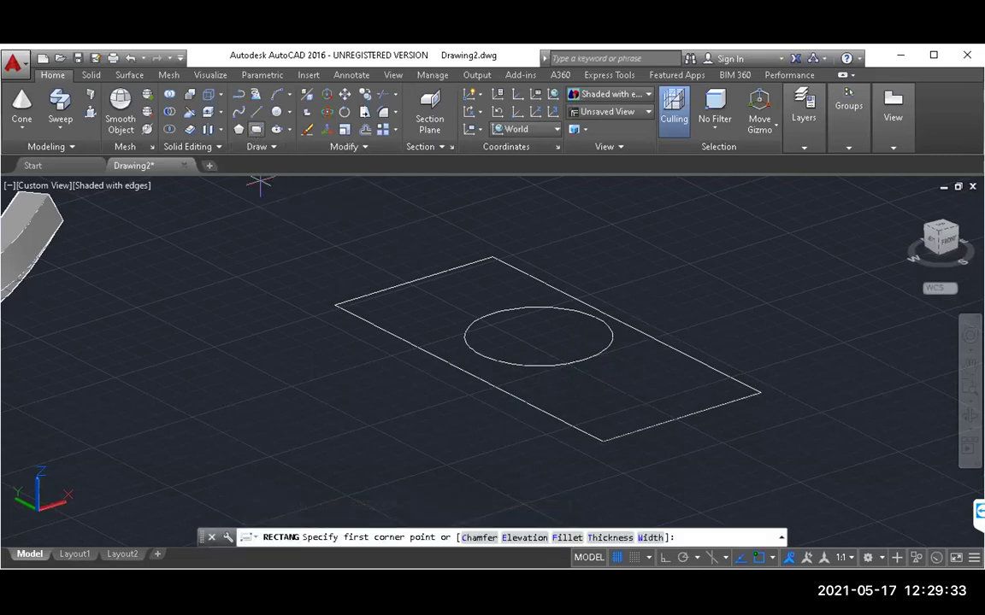
click(370, 301)
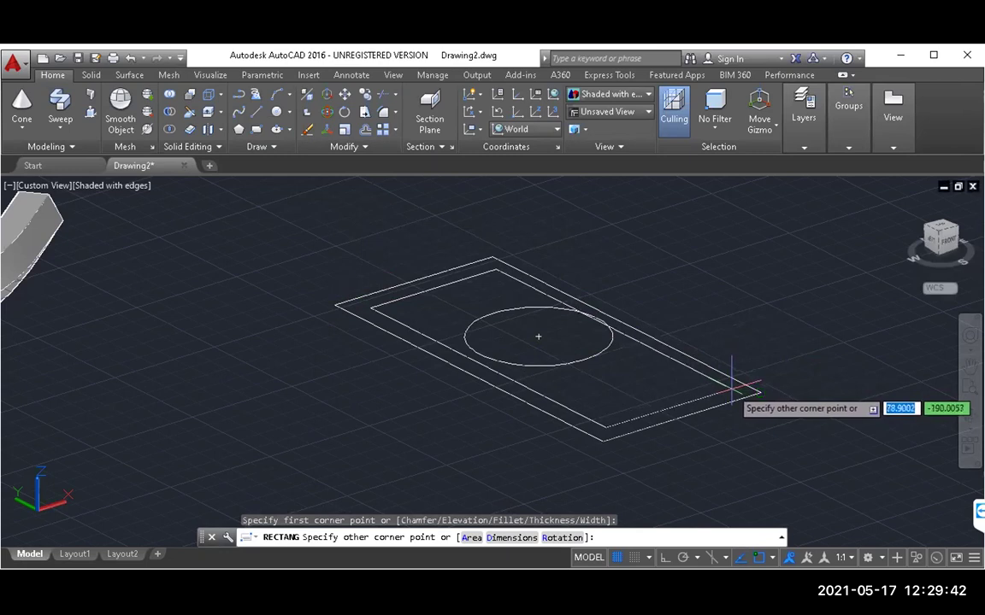
click(731, 389)
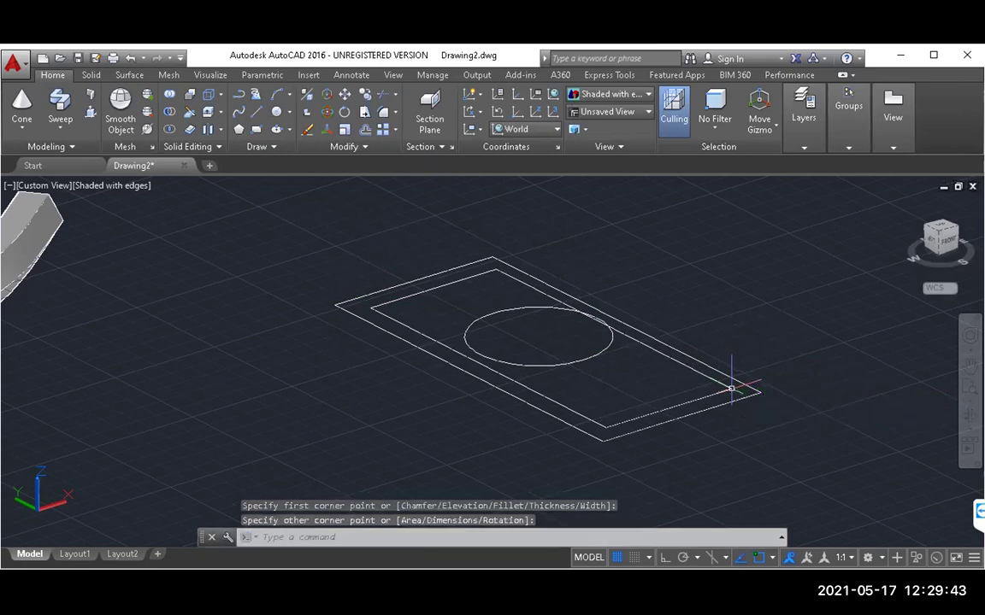
Shift the circle slightly by its centre to place it better within the inner rectangle
click(584, 361)
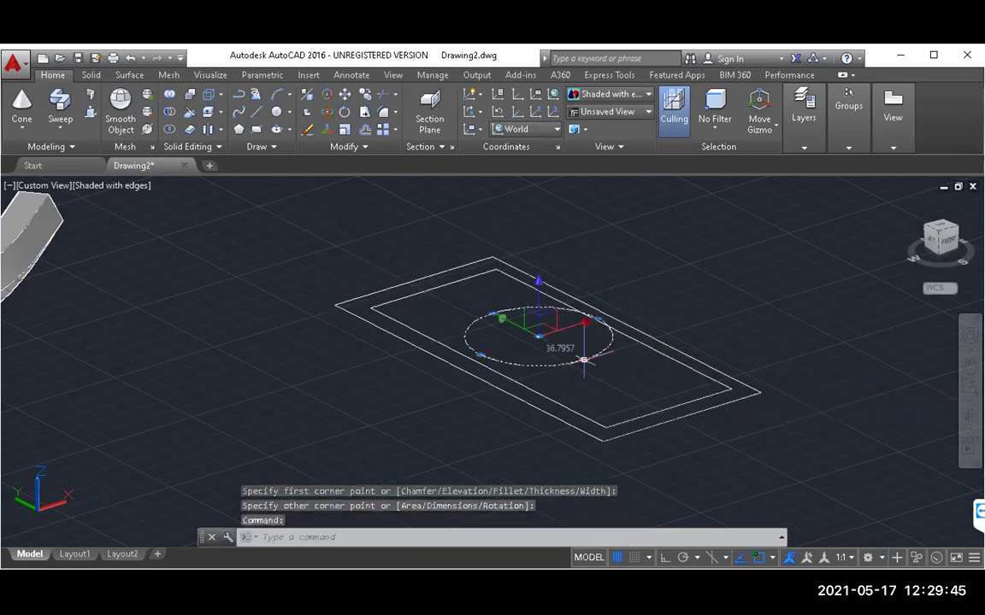
click(538, 337)
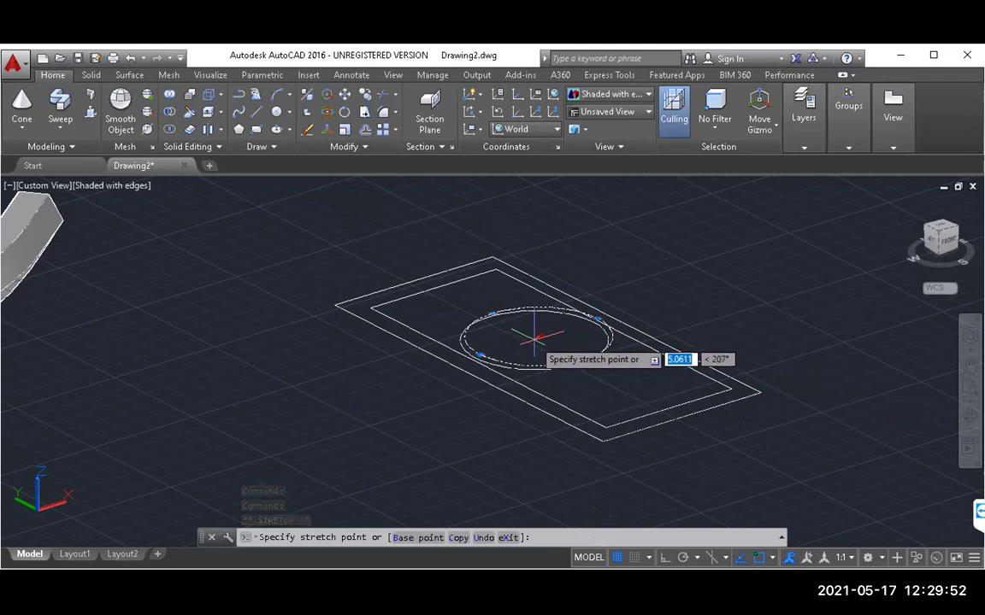
click(535, 337)
key(Escape)
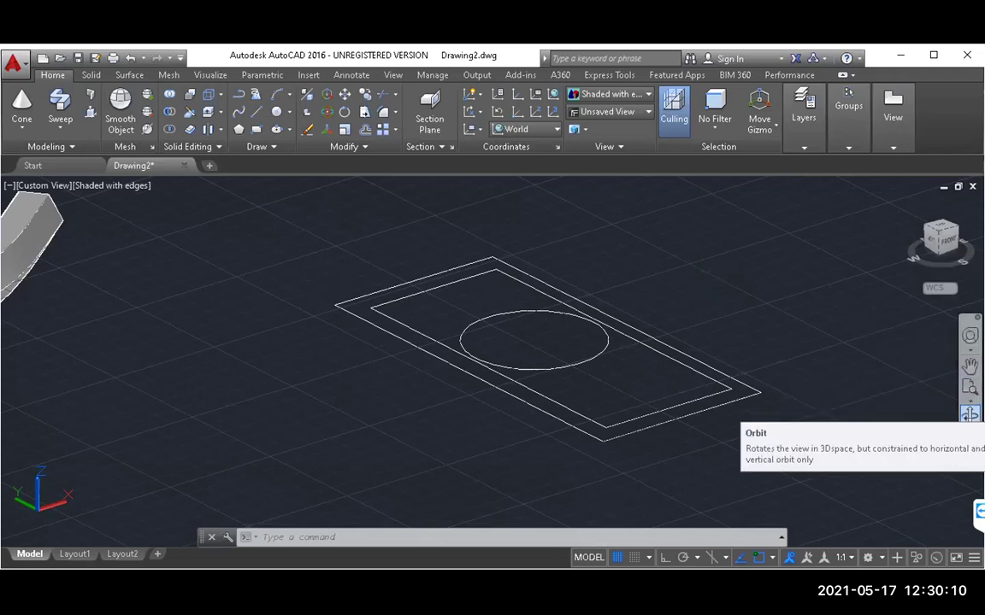
Turn on Ortho mode and move the circle 100 units straight up along the Z axis above the rectangles
click(969, 414)
mouse_move(623, 458)
mouse_down()
mouse_move(611, 424)
mouse_move(613, 450)
mouse_up()
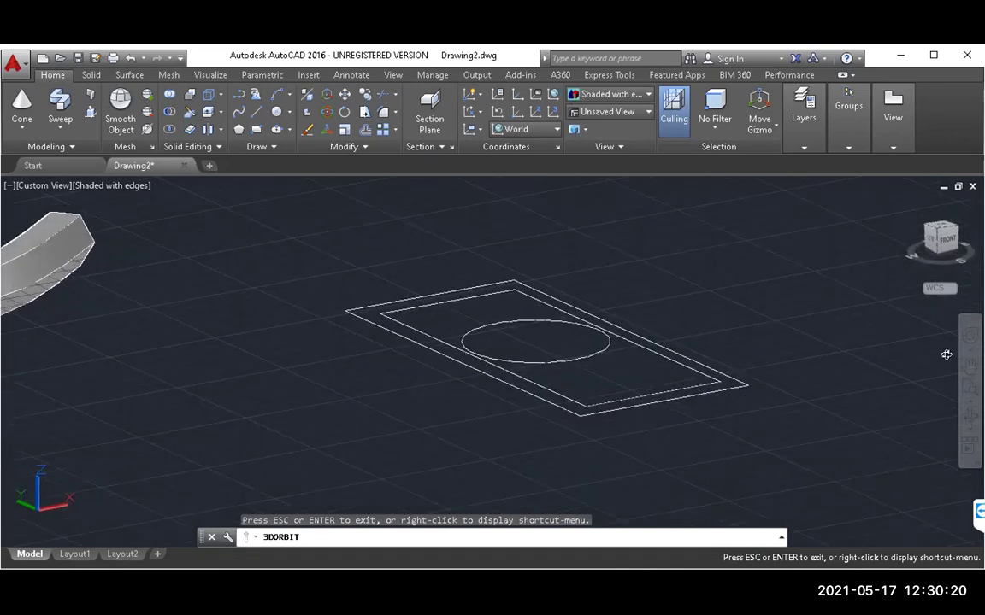
click(970, 366)
mouse_move(492, 408)
mouse_down()
mouse_move(485, 424)
mouse_move(454, 441)
mouse_up()
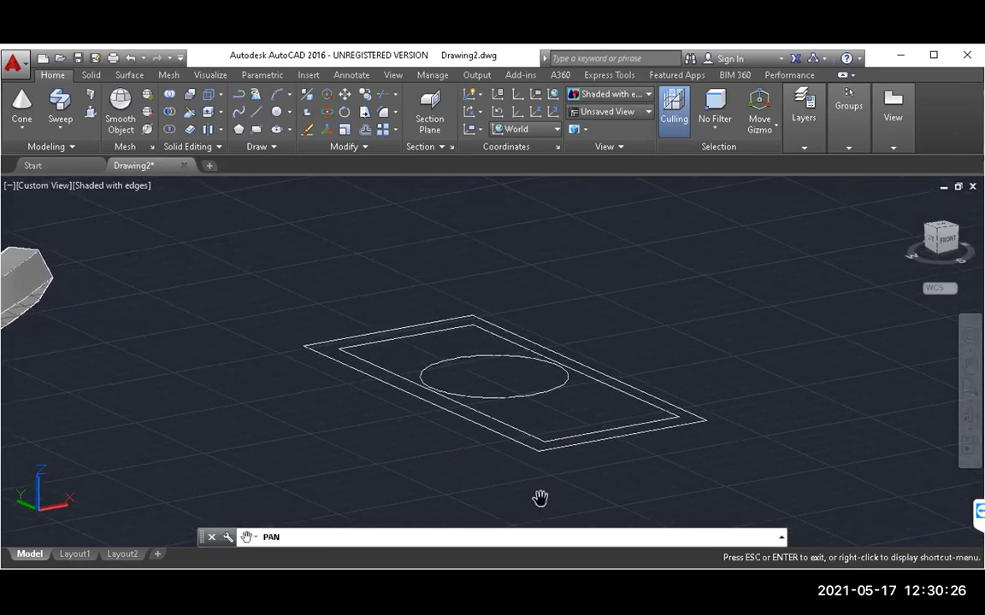
key(Escape)
key(Escape)
key(Escape)
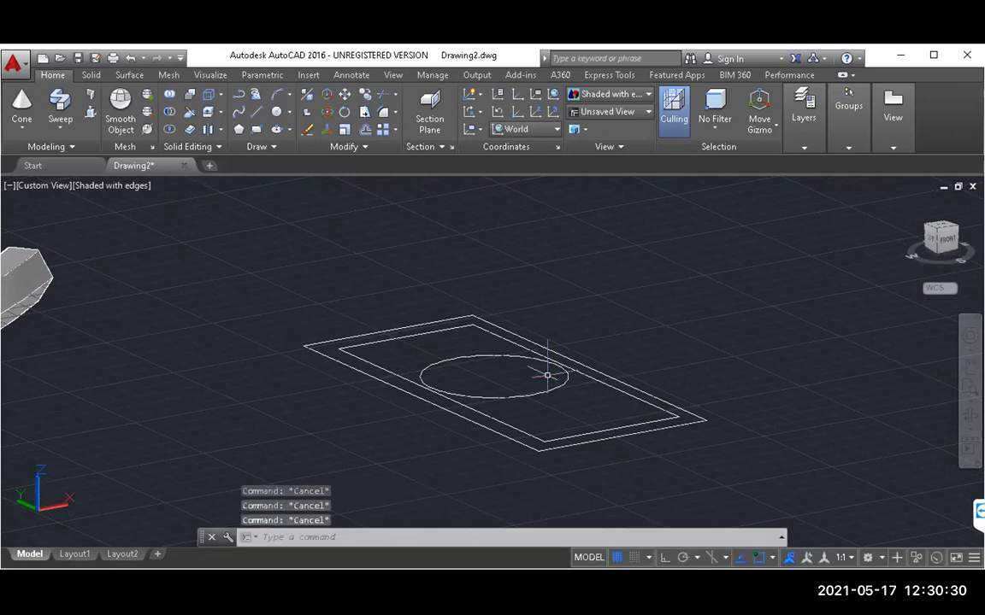
click(519, 394)
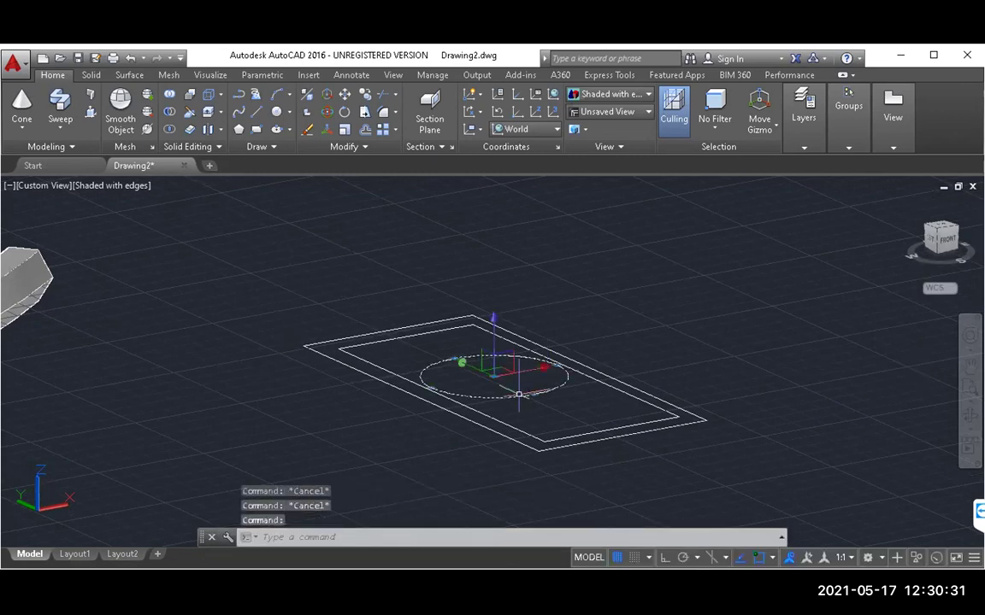
click(492, 341)
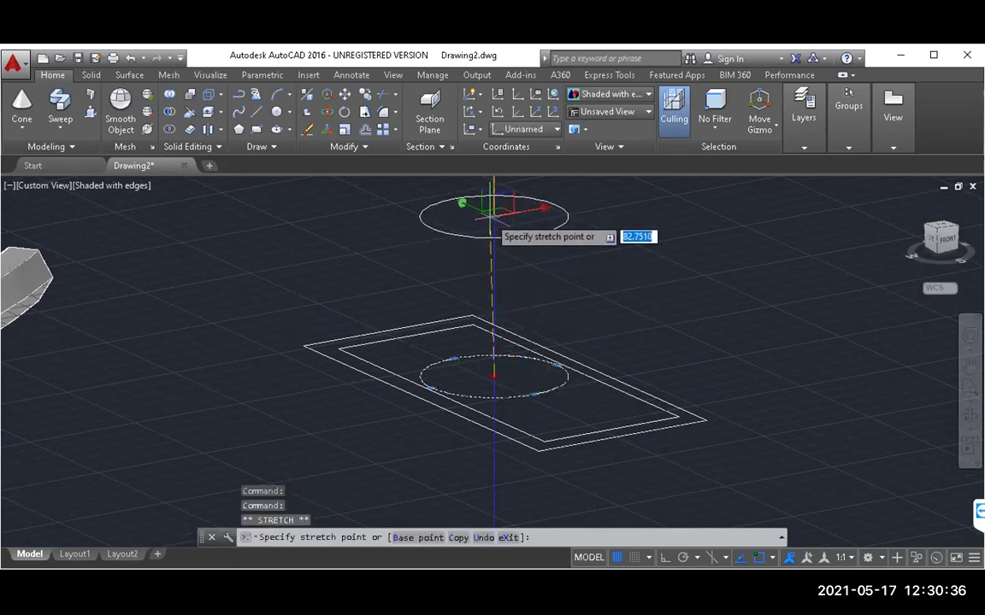
key(Escape)
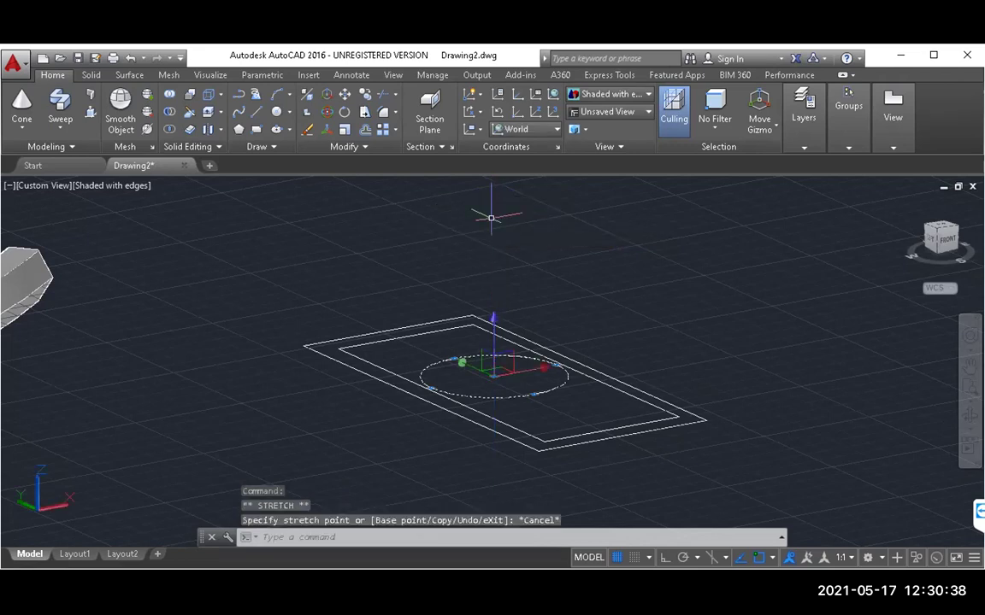
click(664, 559)
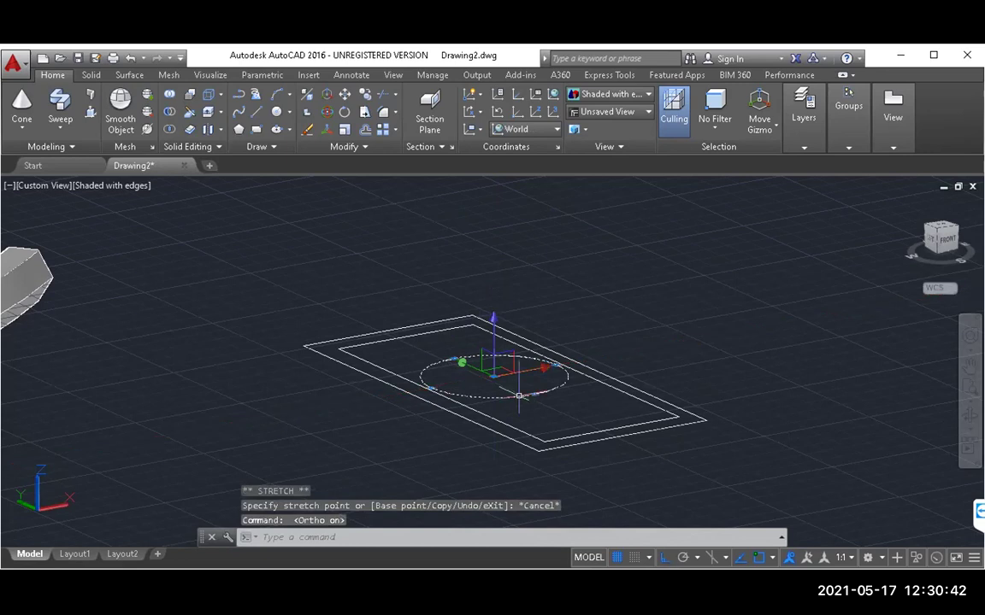
click(493, 329)
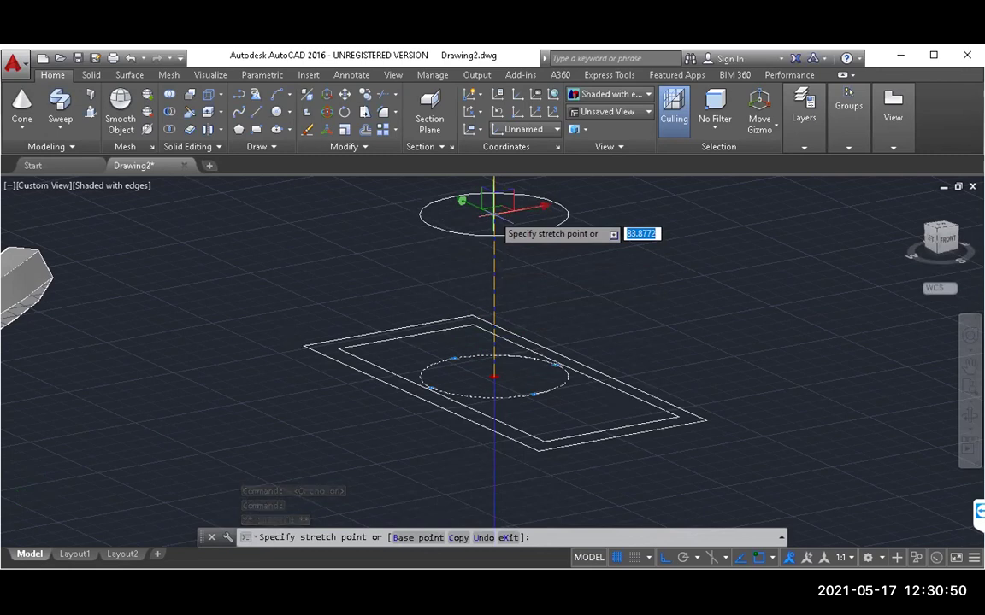
text(100)
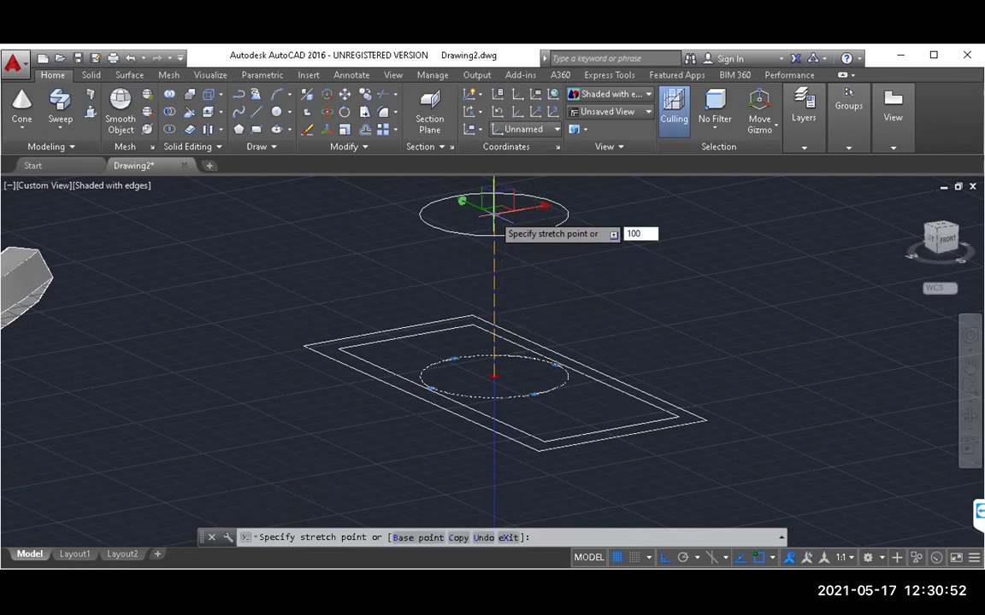
key(Return)
key(Escape)
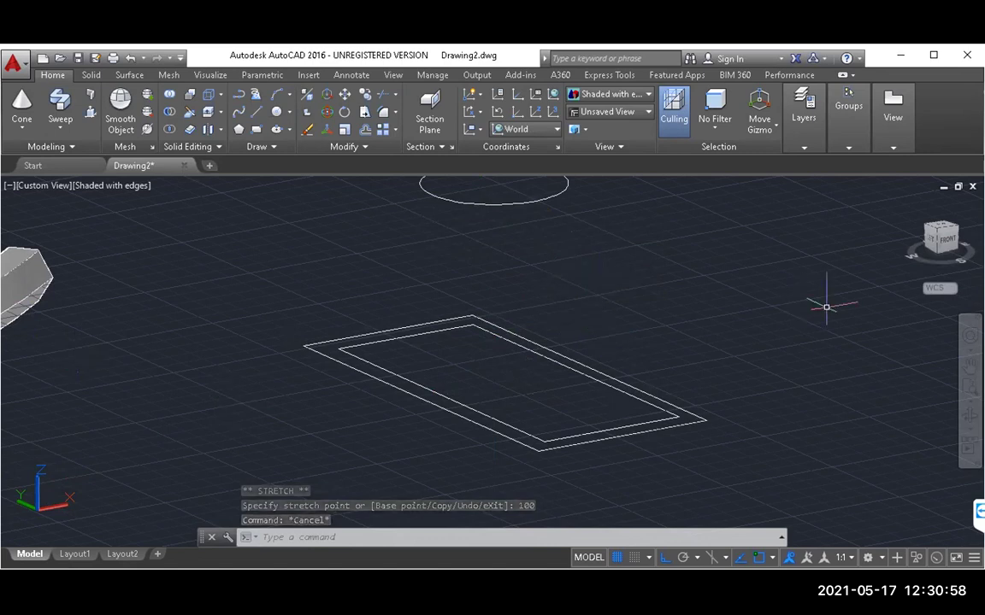
Examine the raised circle's position above the two rectangles from a front view and an angled view
click(970, 416)
drag(535, 413, 523, 330)
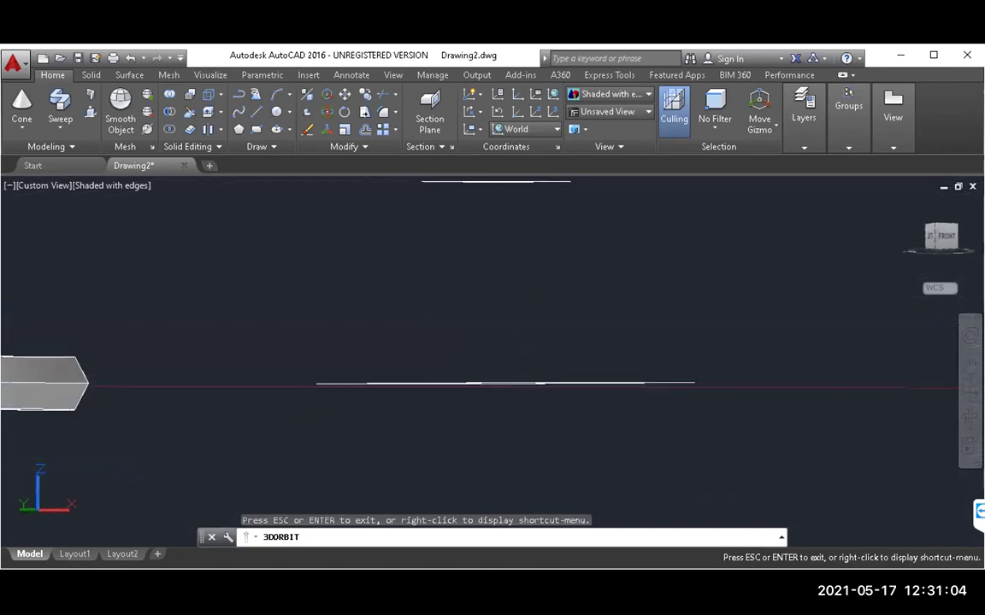
click(969, 362)
drag(613, 273, 611, 312)
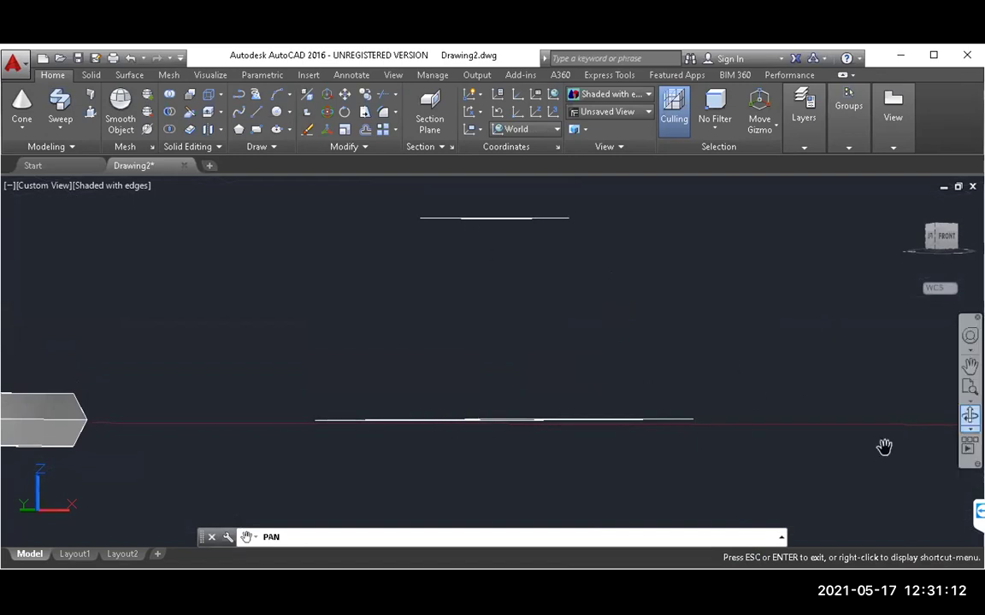
click(970, 416)
drag(659, 302, 659, 326)
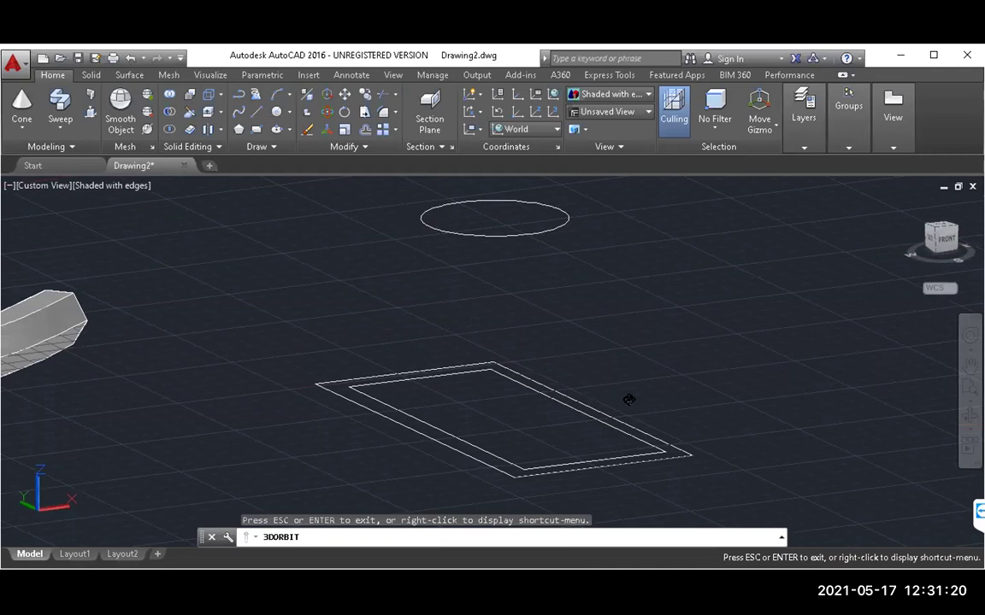
key(Escape)
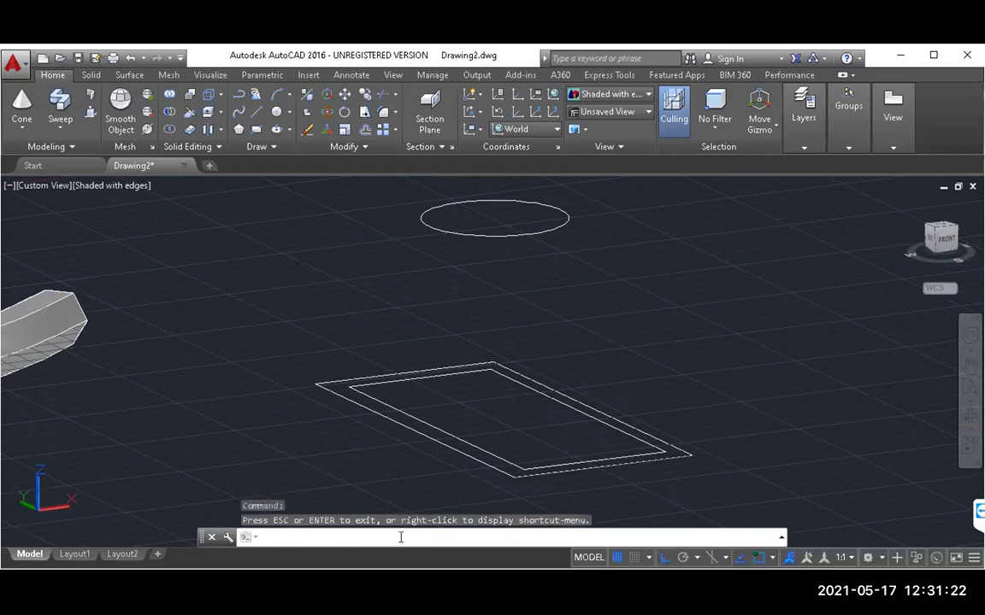
click(415, 410)
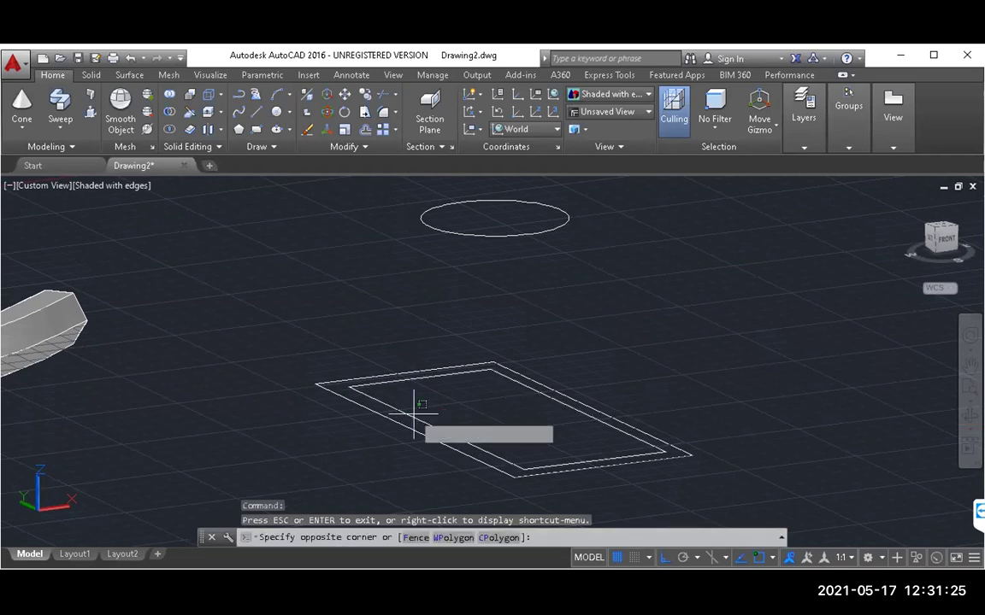
click(463, 400)
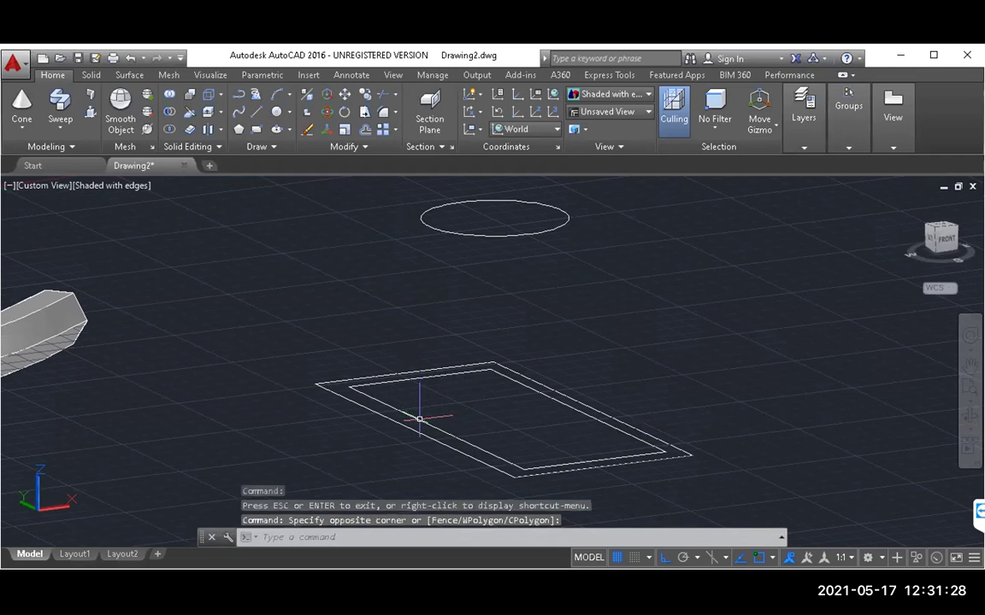
Move the inner rectangle 150 units straight up along the Z axis, above the outer rectangle and the circle
click(419, 420)
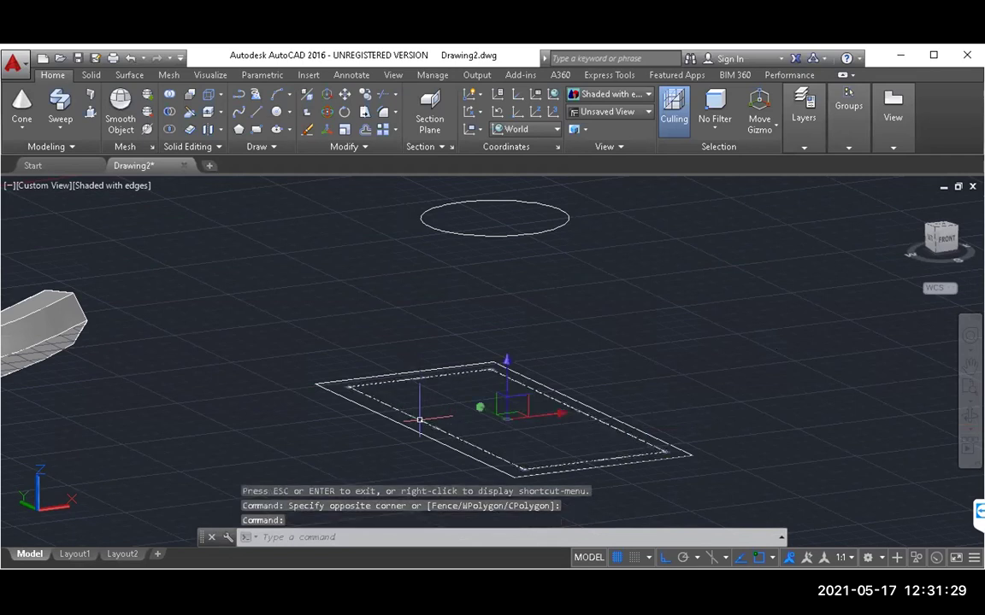
click(507, 389)
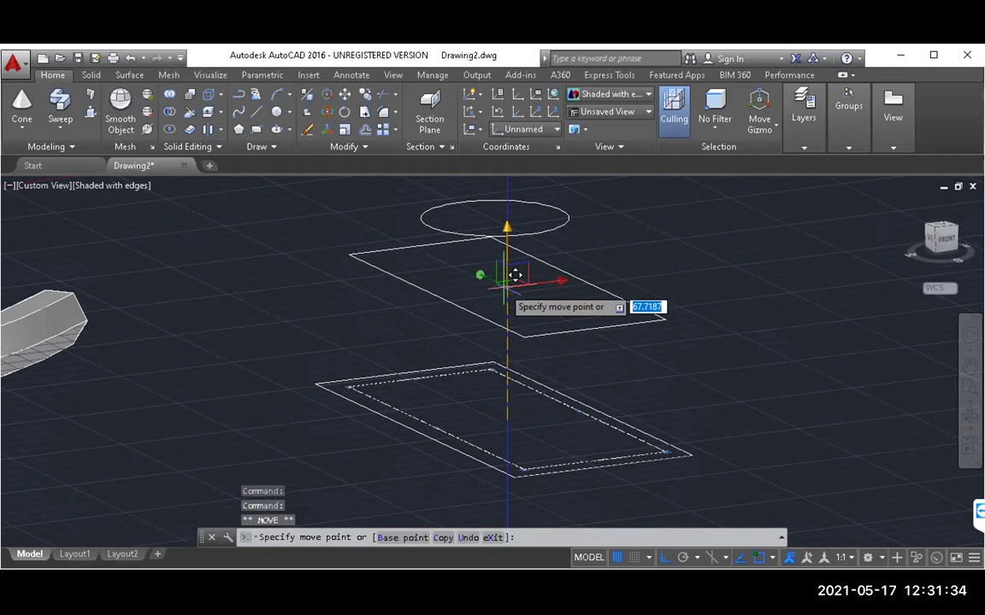
text(150)
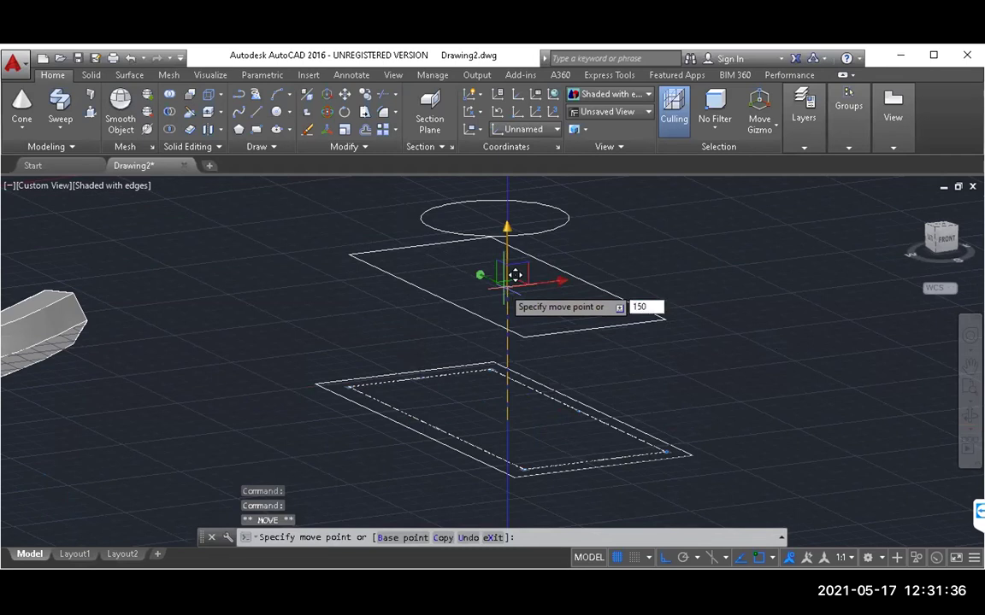
key(Return)
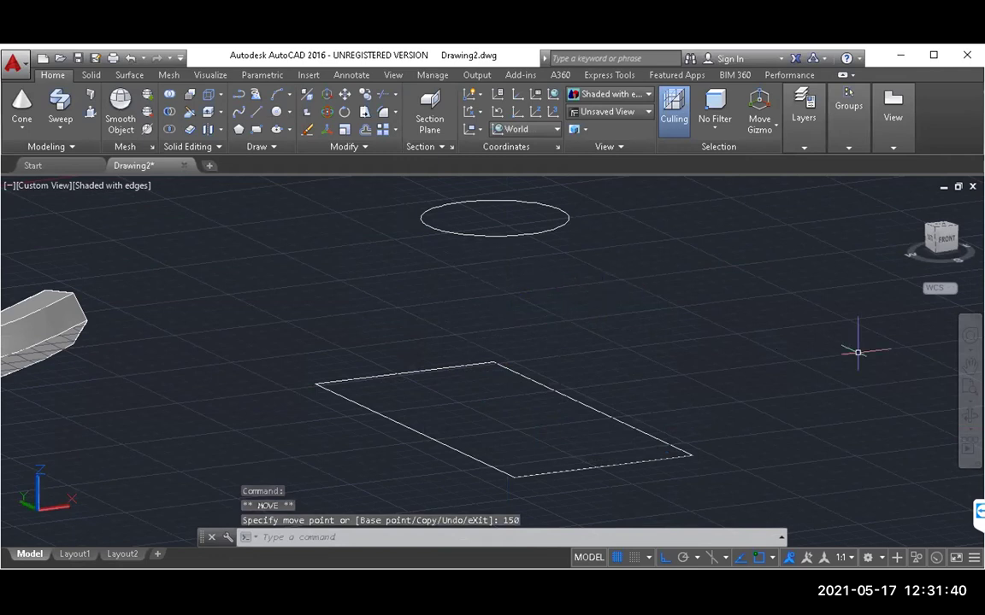
Examine the stacked heights of the two rectangles and the circle from the side and from an angled view
click(970, 366)
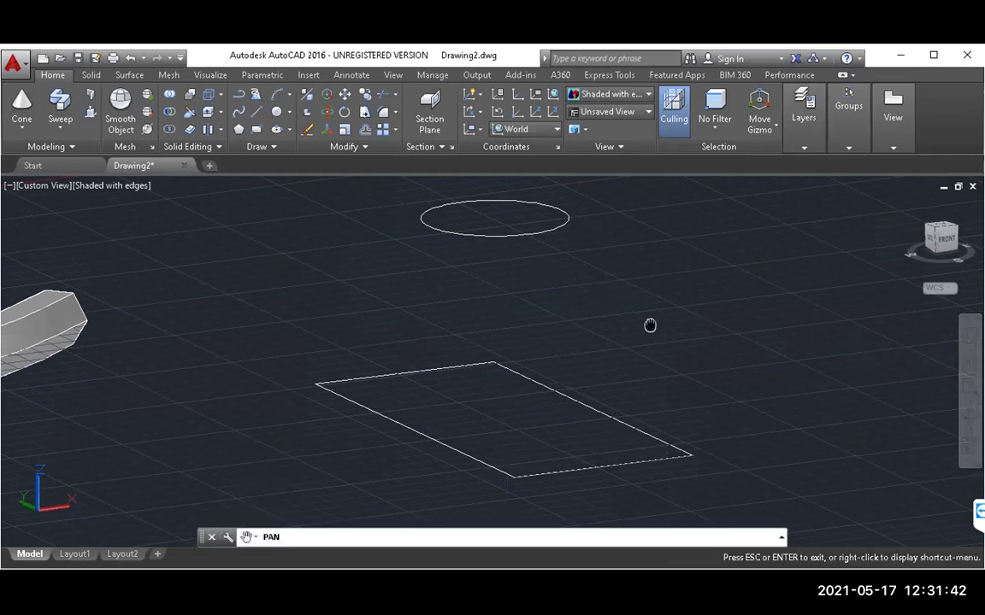
drag(649, 324, 604, 374)
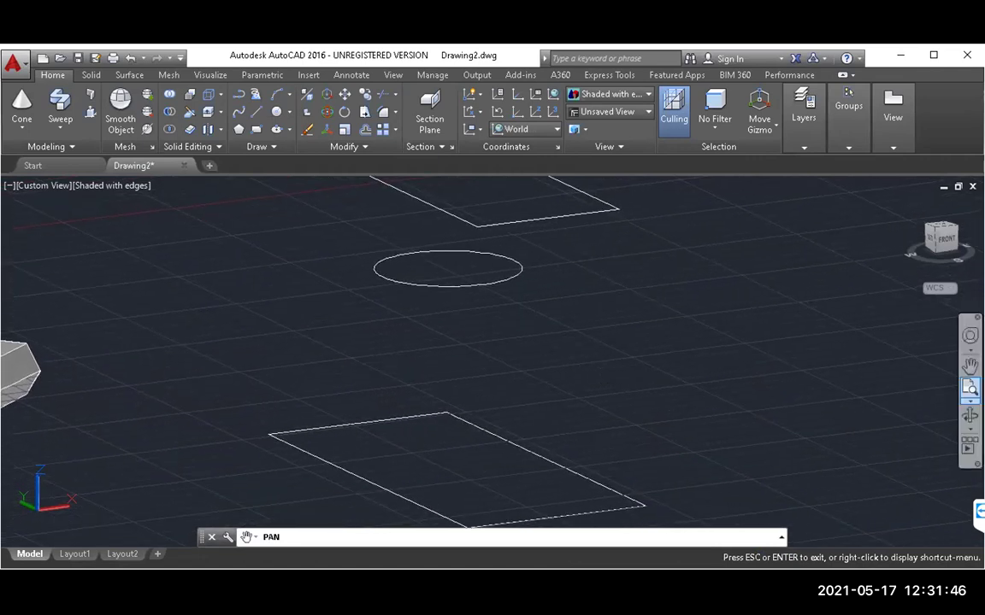
click(969, 414)
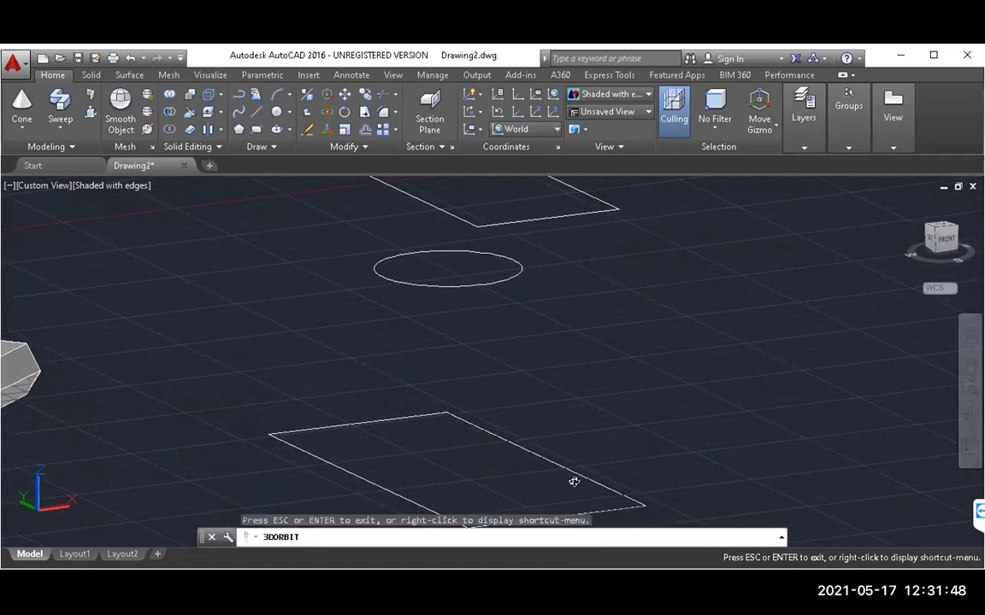
drag(574, 469, 613, 446)
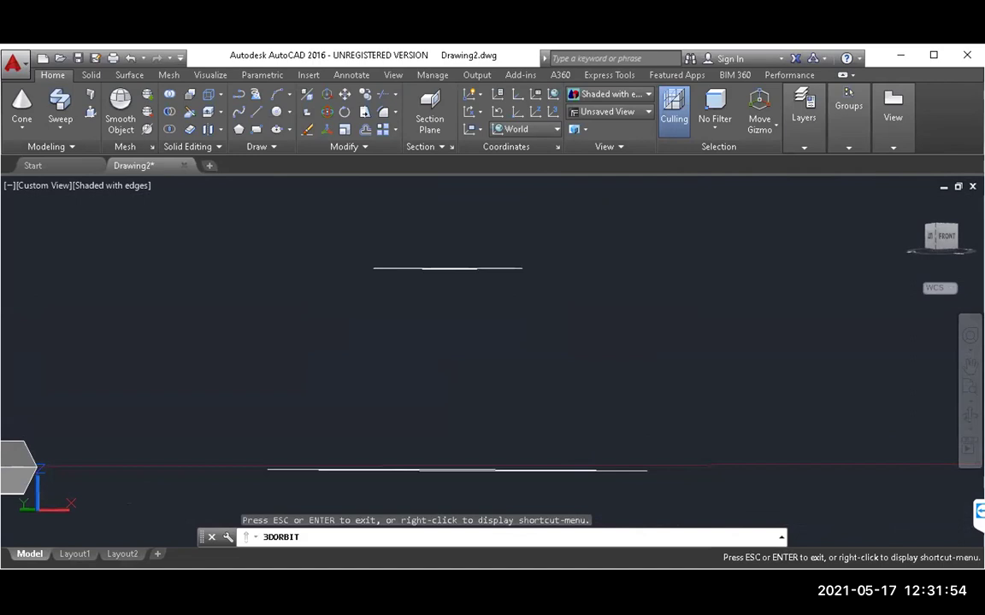
click(969, 364)
drag(693, 330, 694, 358)
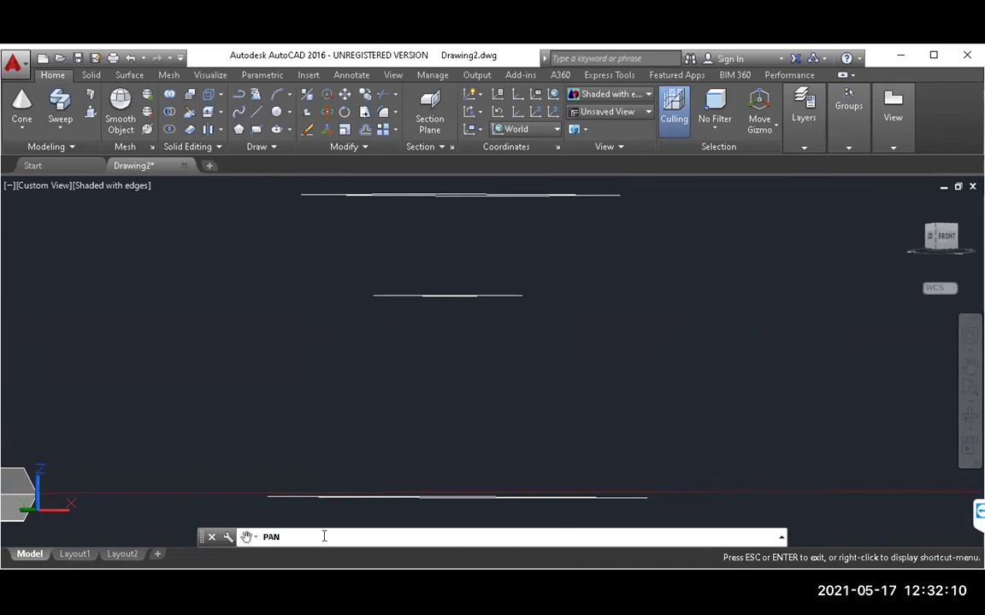
key(Escape)
key(Escape)
key(Escape)
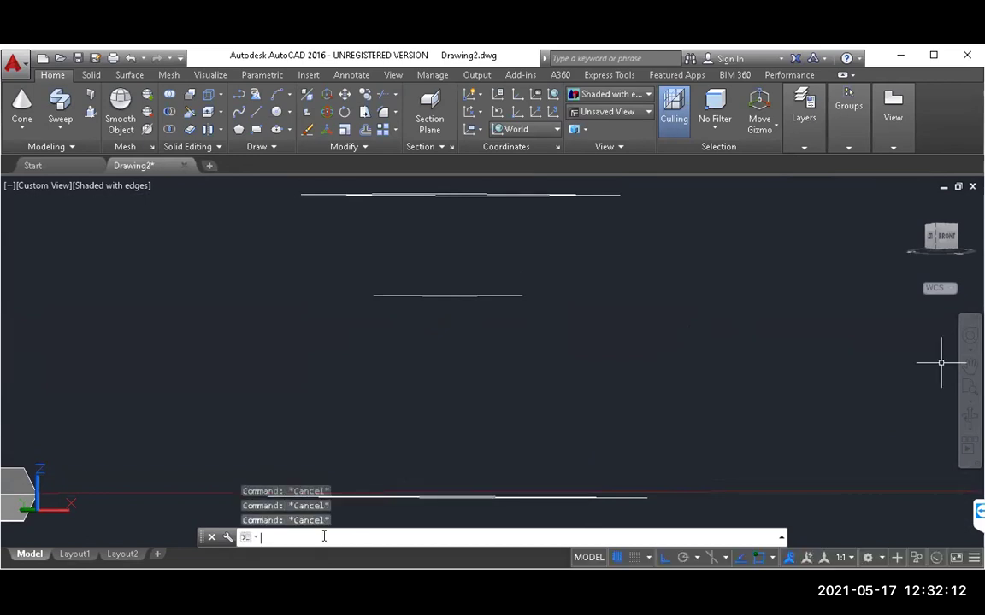
click(970, 415)
drag(591, 284, 589, 305)
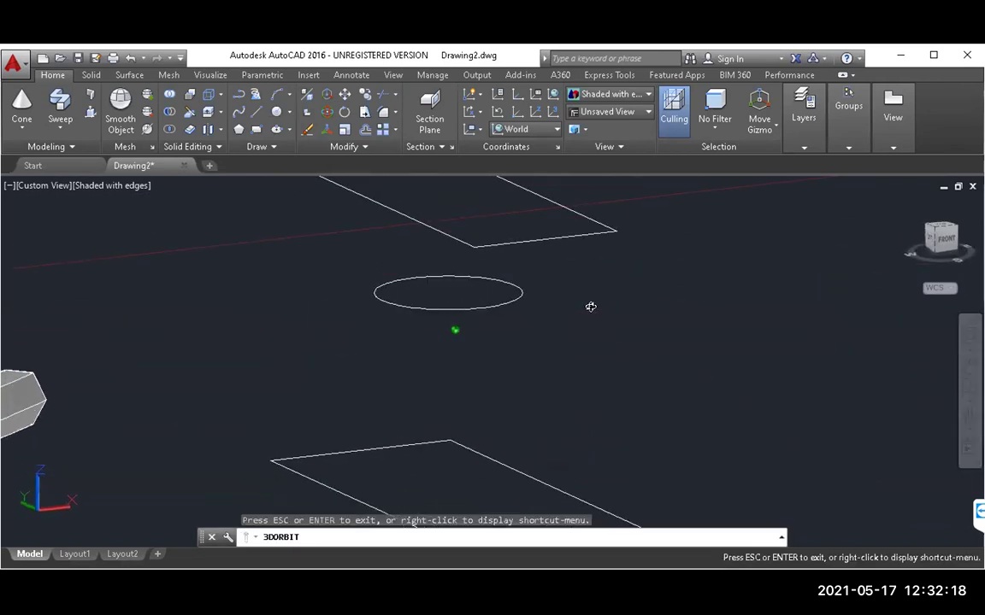
Loft a solid from the bottom rectangle through the circle to the top rectangle, using cross sections only
click(60, 127)
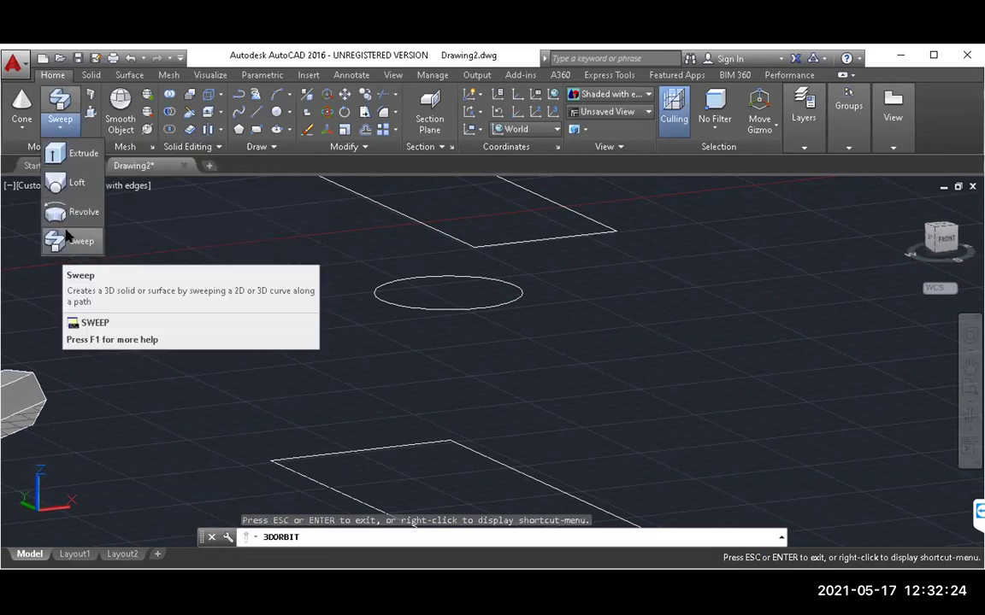
click(58, 185)
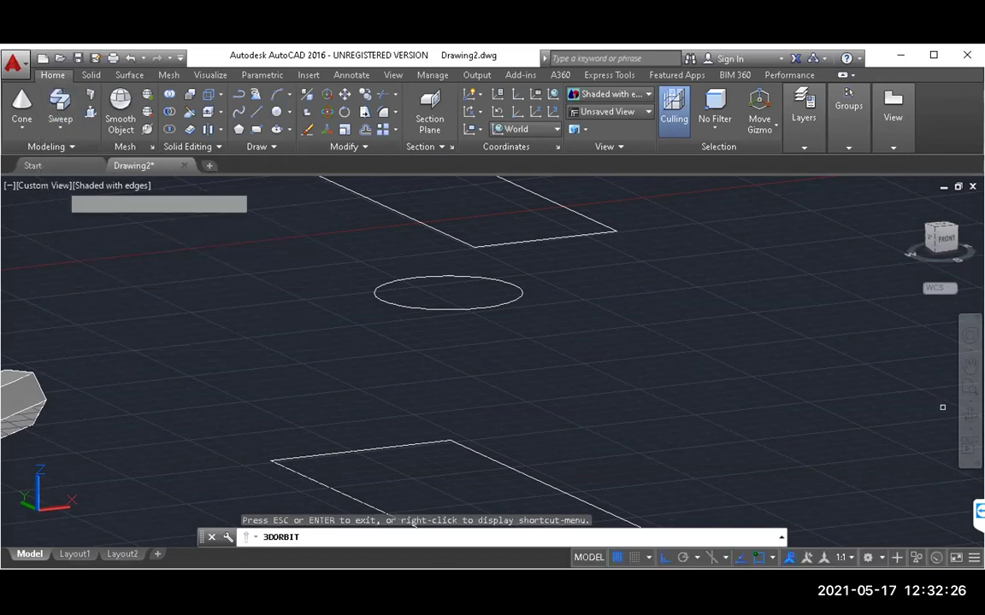
click(53, 128)
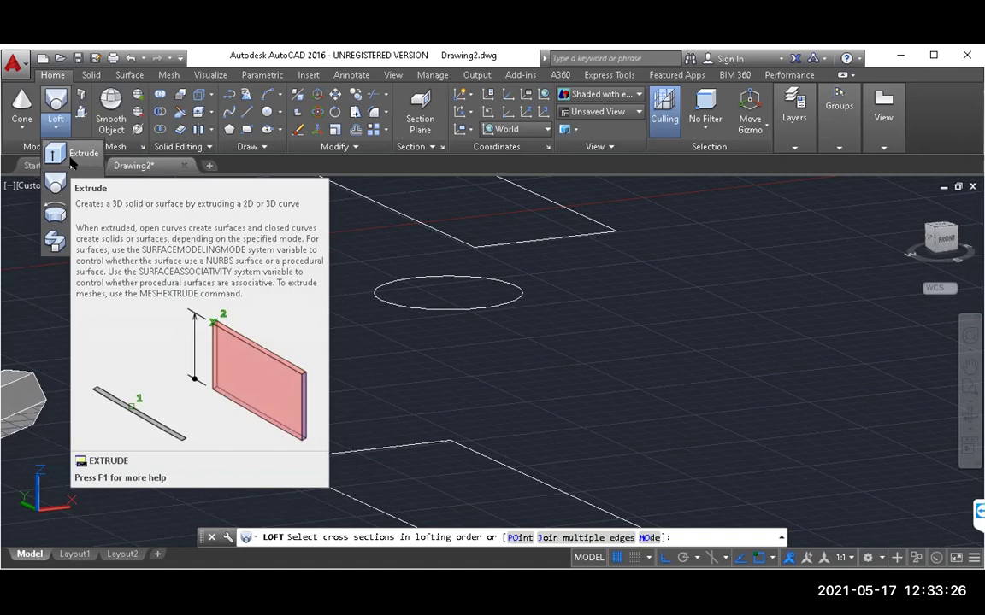
click(52, 184)
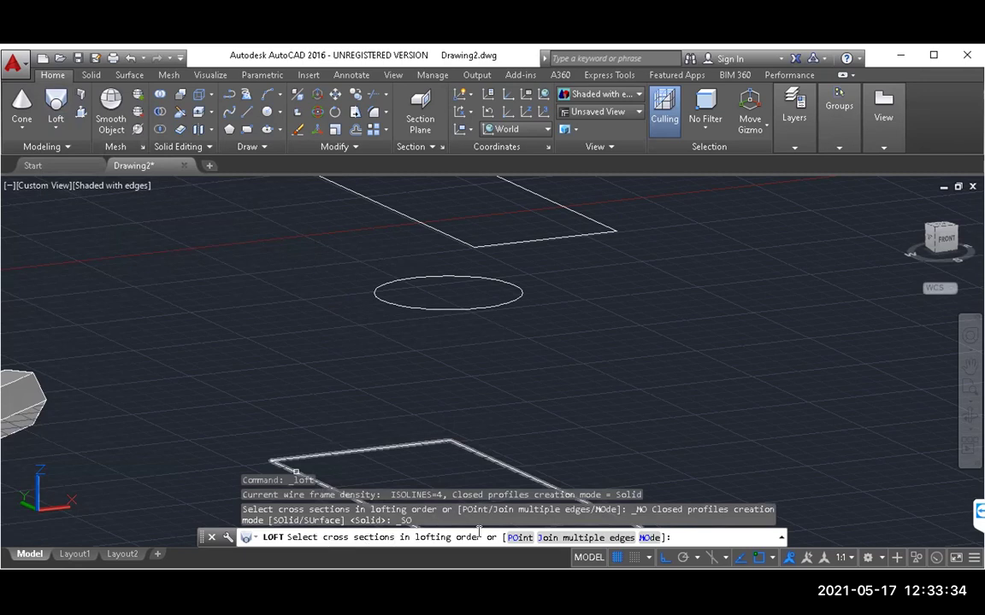
click(338, 452)
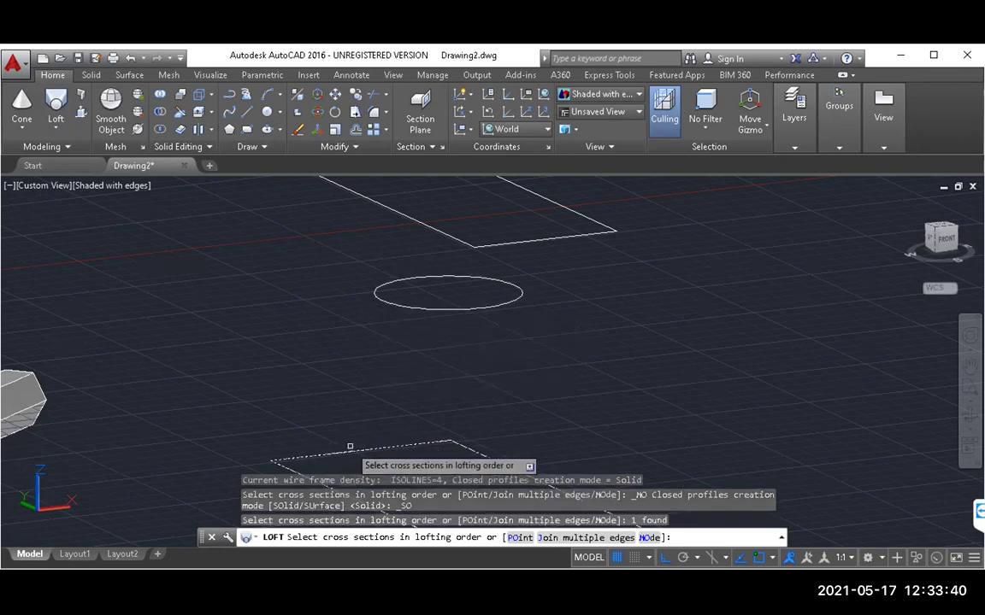
click(441, 310)
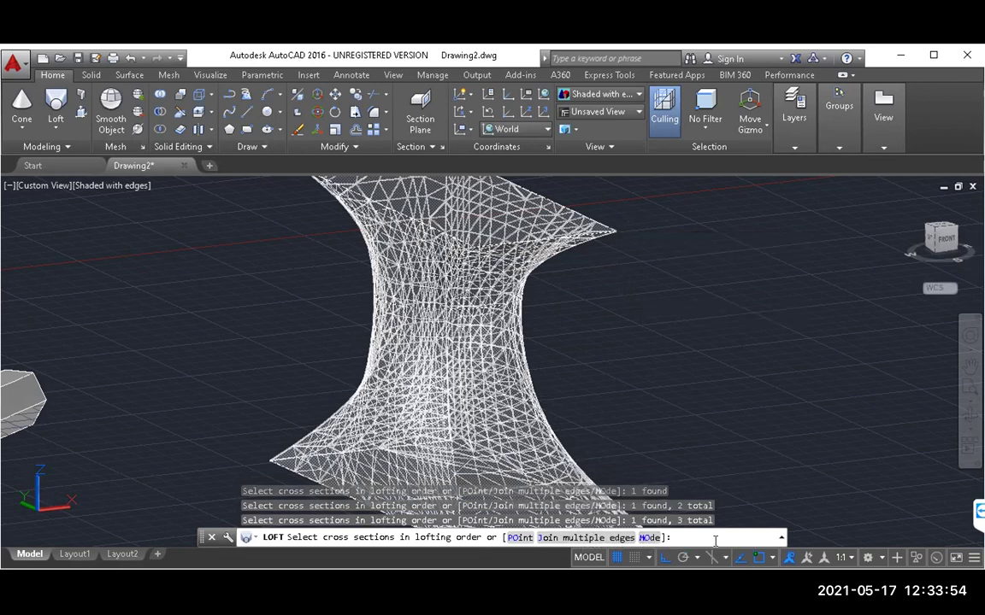
key(Return)
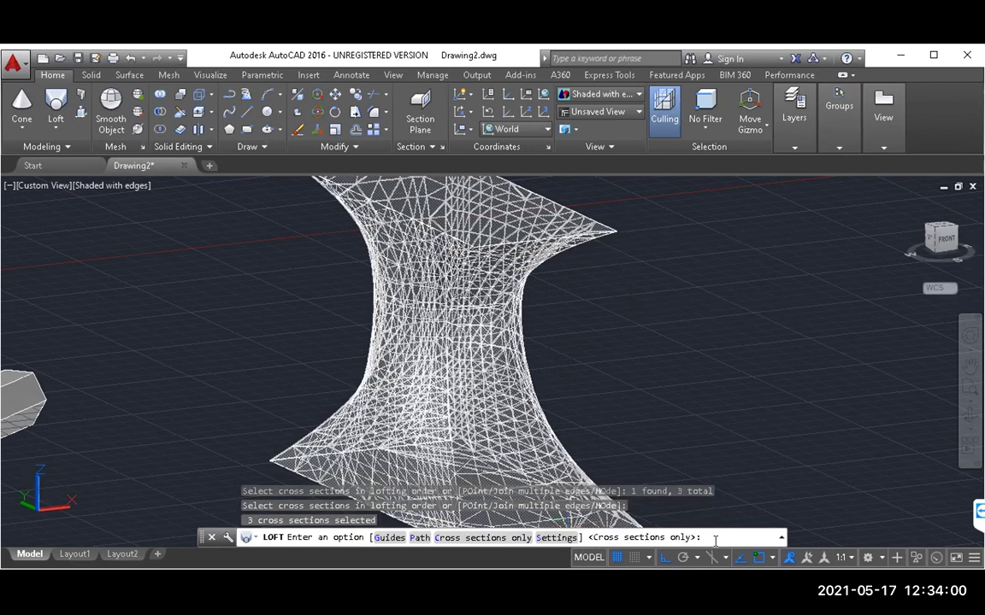
key(Return)
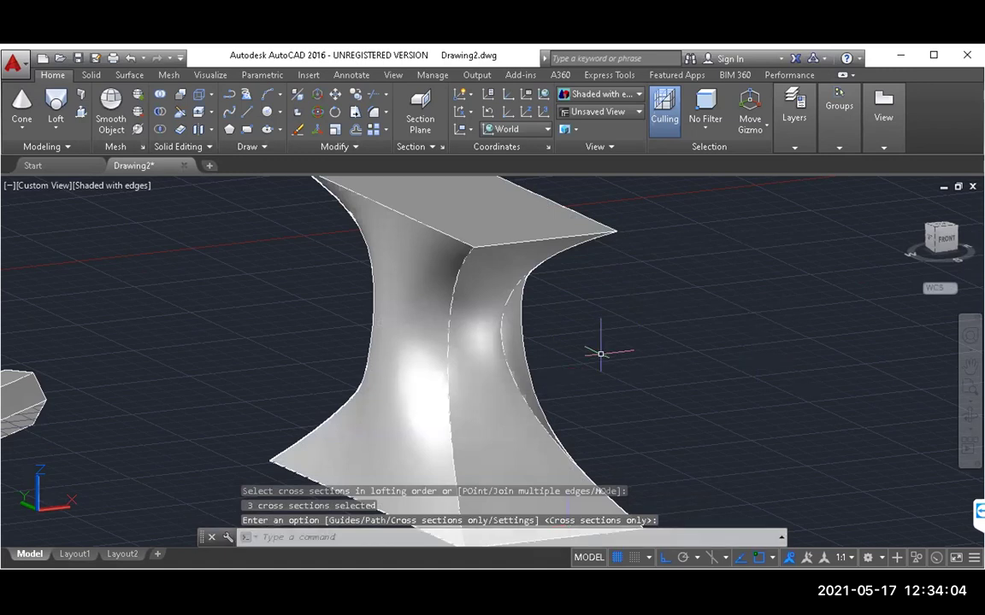
Examine the lofted solid up close and alongside the extruded and swept solids
scroll(600, 353, down, 5)
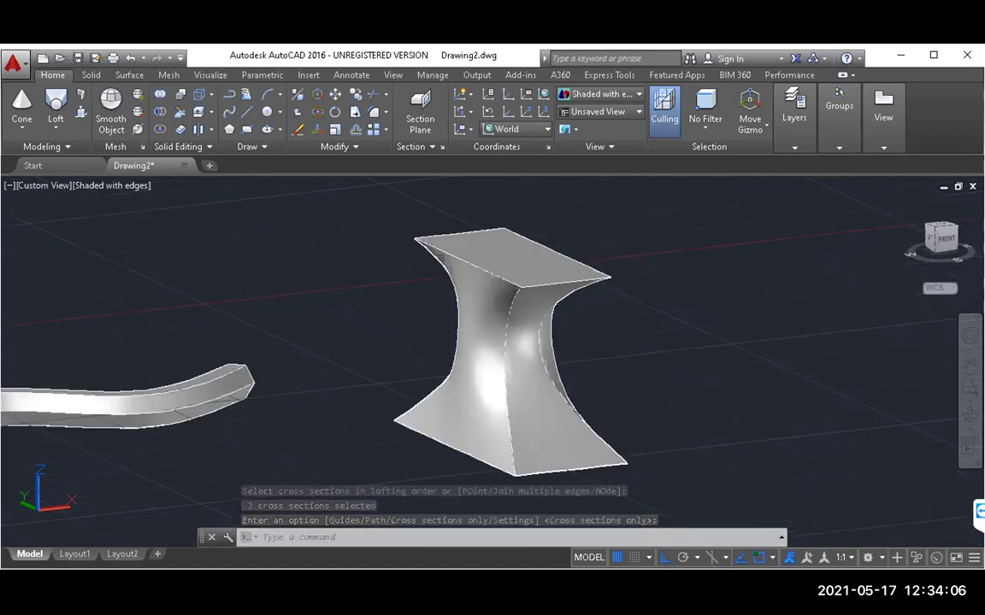
scroll(600, 353, down, 8)
scroll(600, 353, up, 12)
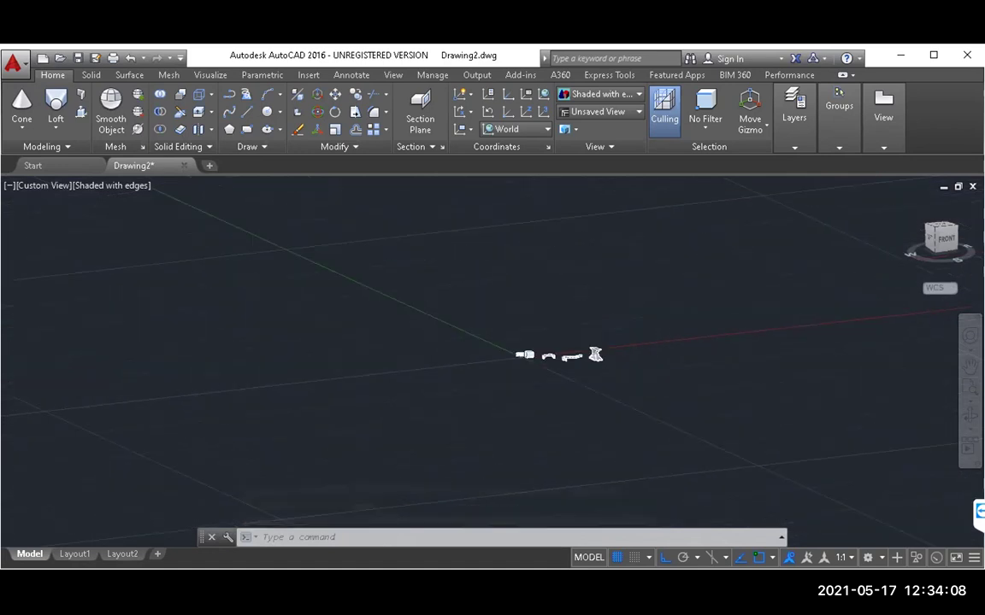
scroll(598, 351, down, 5)
scroll(599, 351, up, 8)
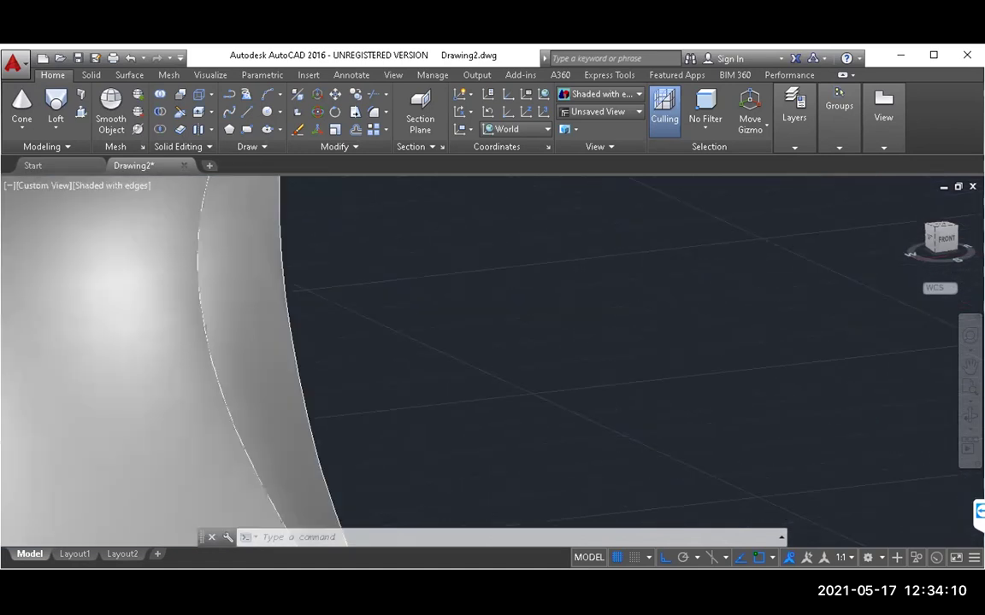
scroll(599, 351, down, 8)
scroll(513, 346, up, 1)
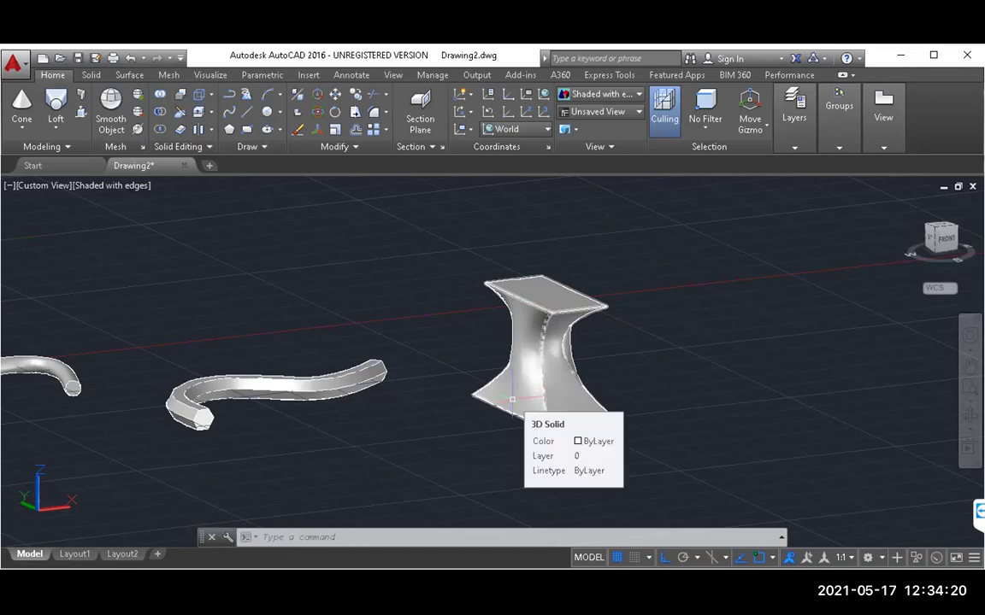
Preview the solids in the Wireframe visual style and set the display to Realistic
click(107, 190)
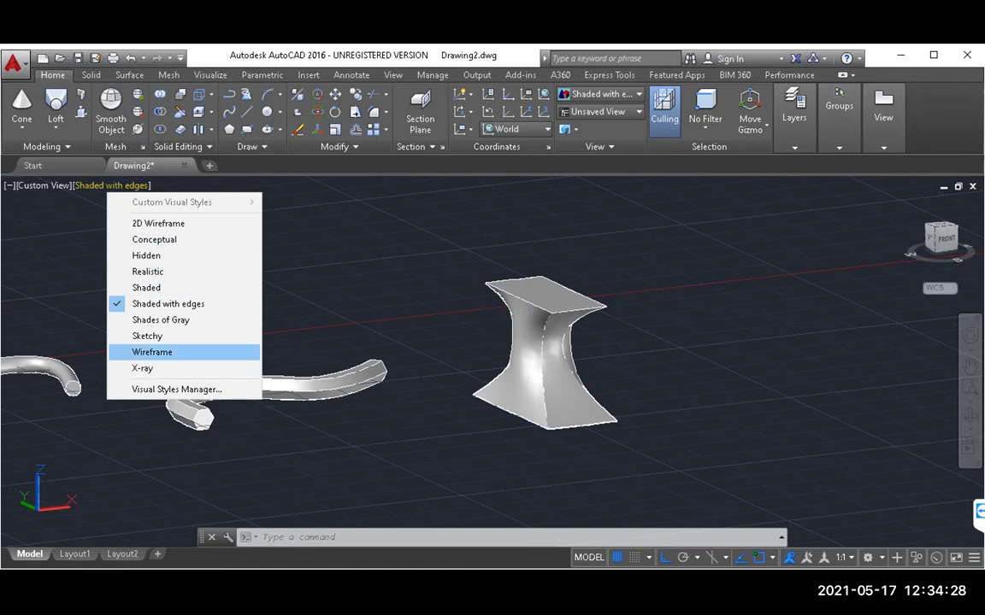
click(154, 352)
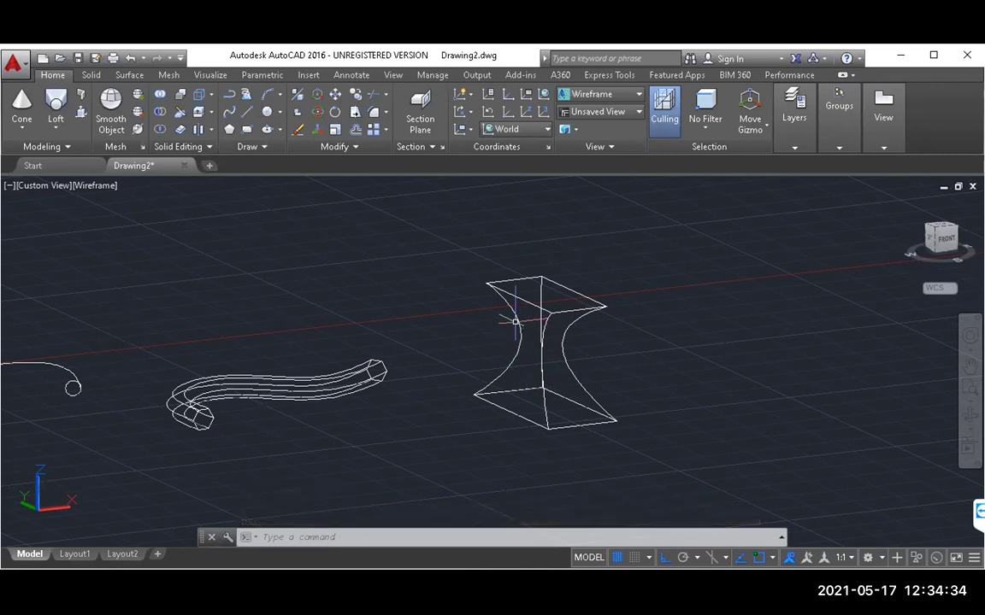
click(89, 185)
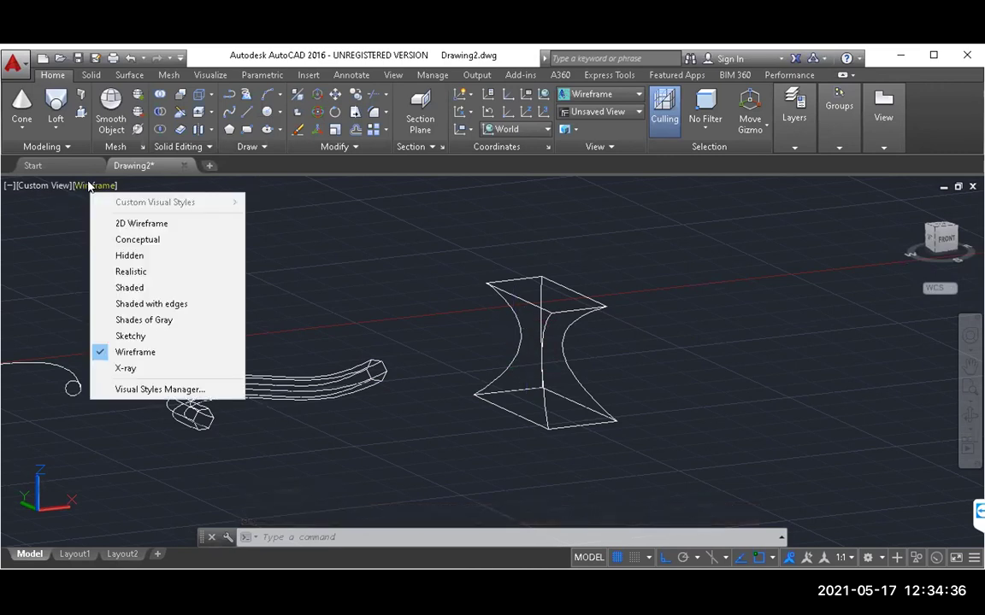
click(114, 271)
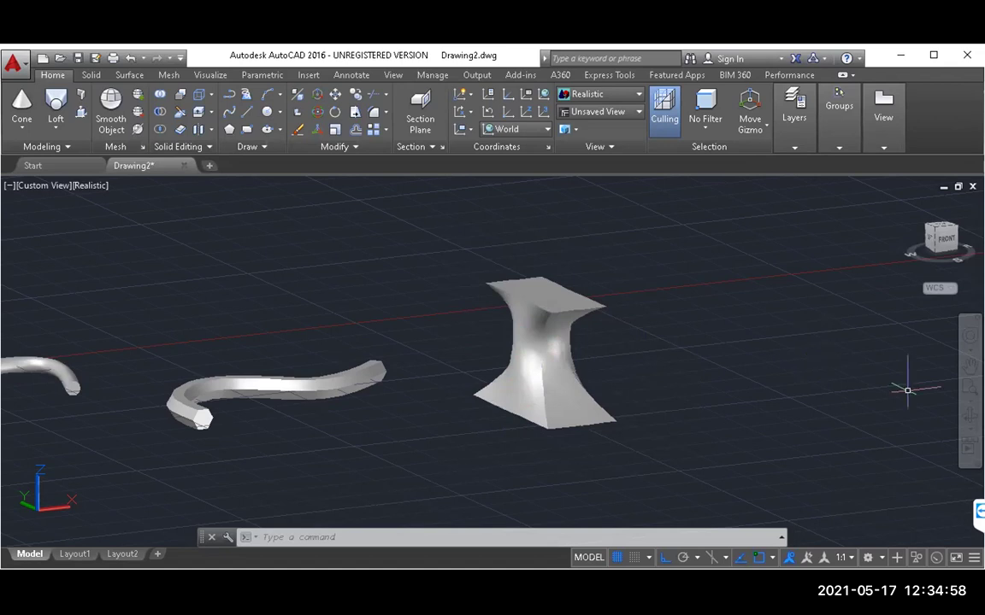
Examine the lofted solid from several sides and from above in the Realistic style
click(970, 416)
drag(672, 376, 772, 371)
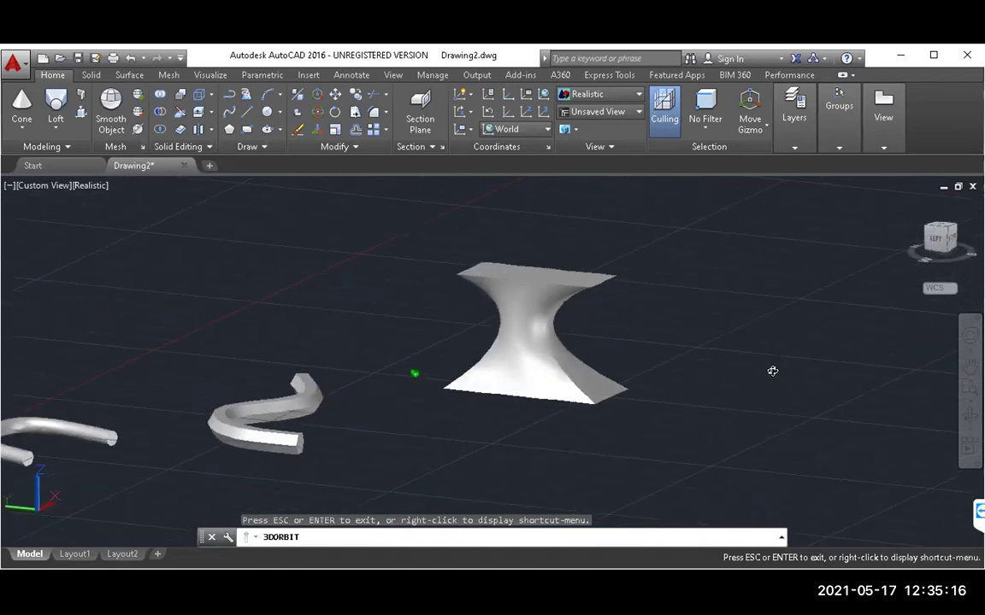
drag(596, 349, 519, 398)
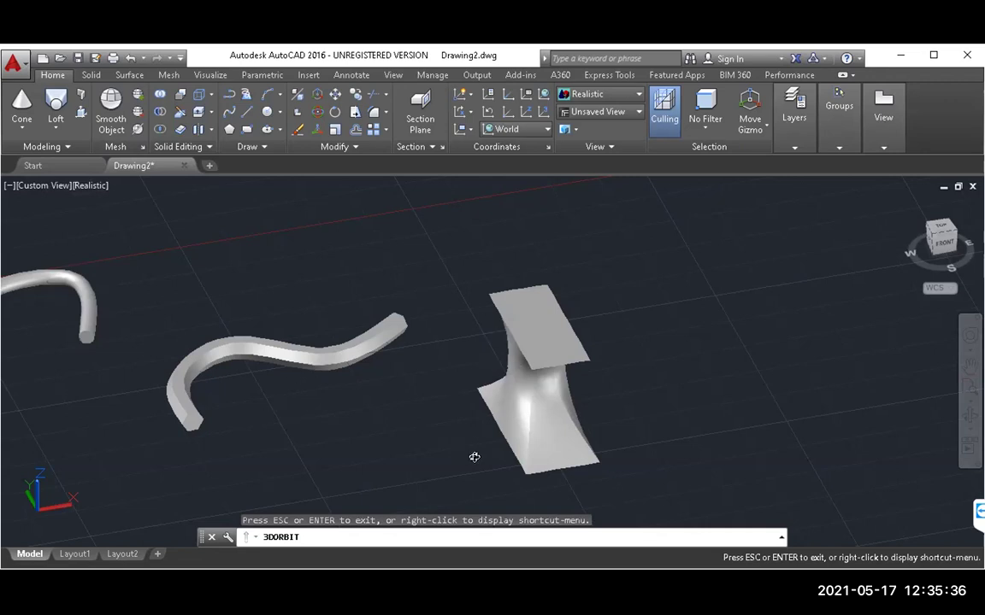
drag(485, 428, 515, 427)
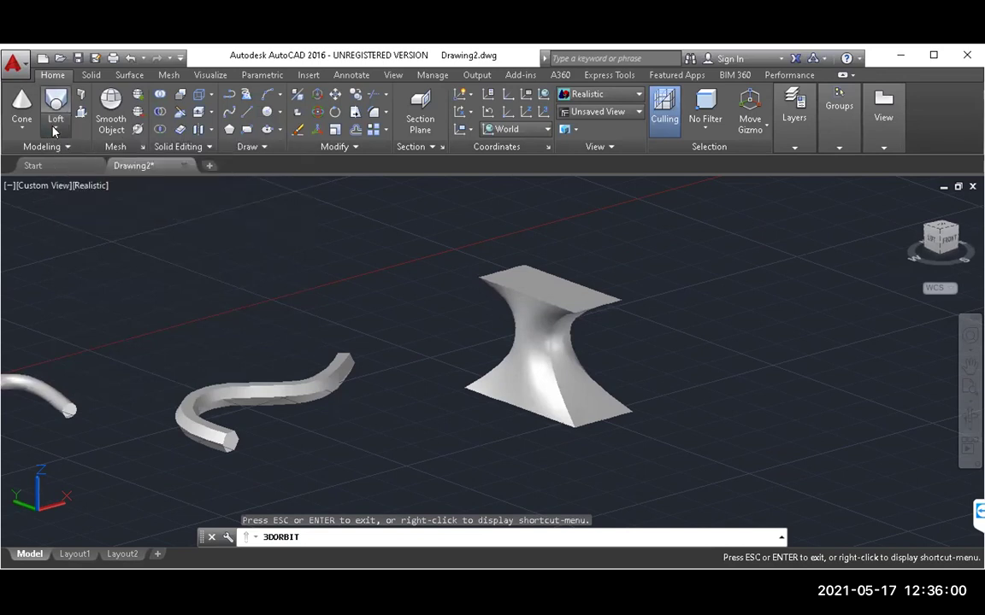
click(56, 129)
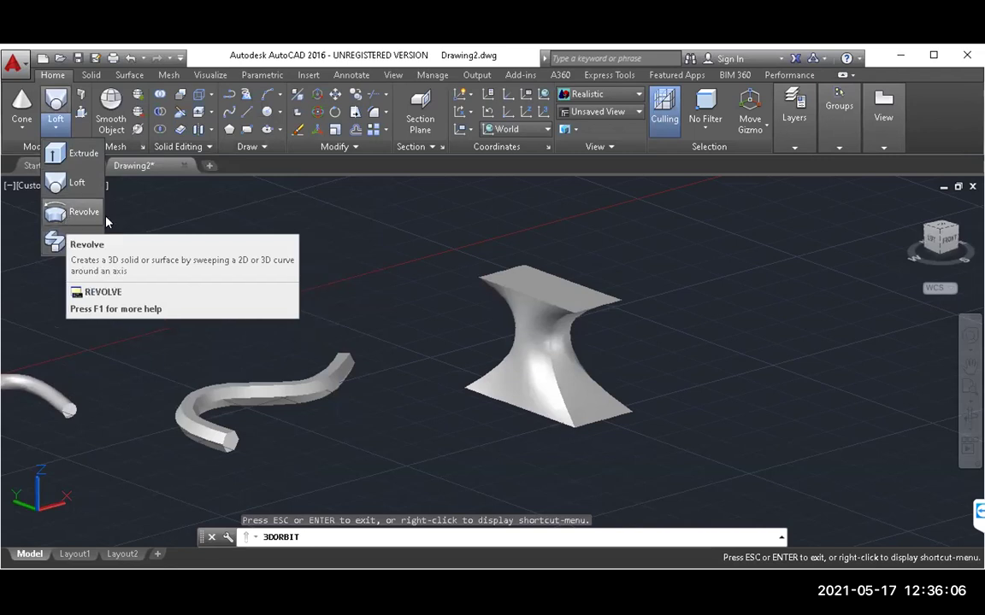
click(623, 368)
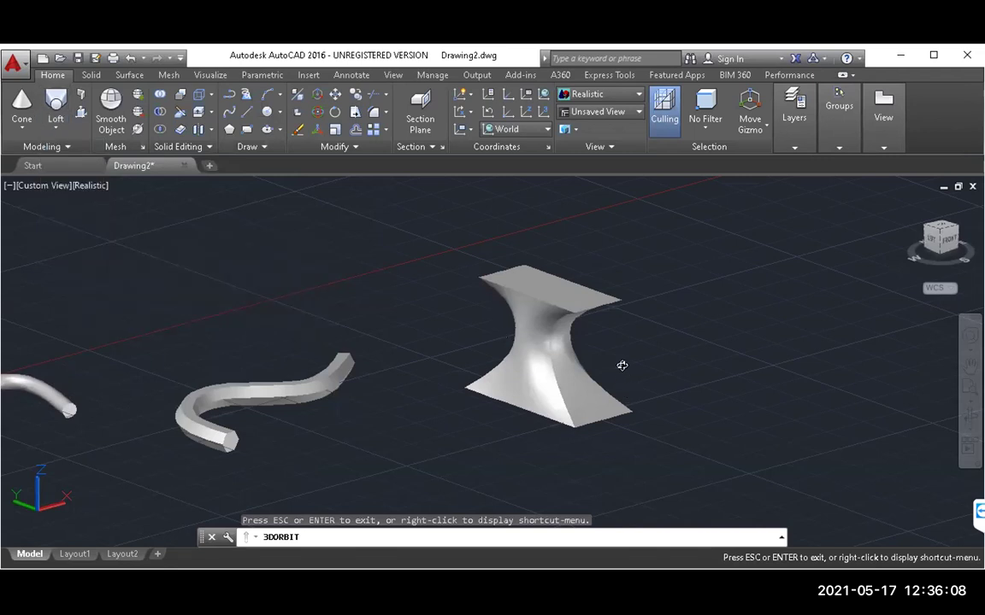
Draw an open S-shaped spline through six points in an empty area beyond the lofted solid, with Ortho off, as a vase profile
click(970, 366)
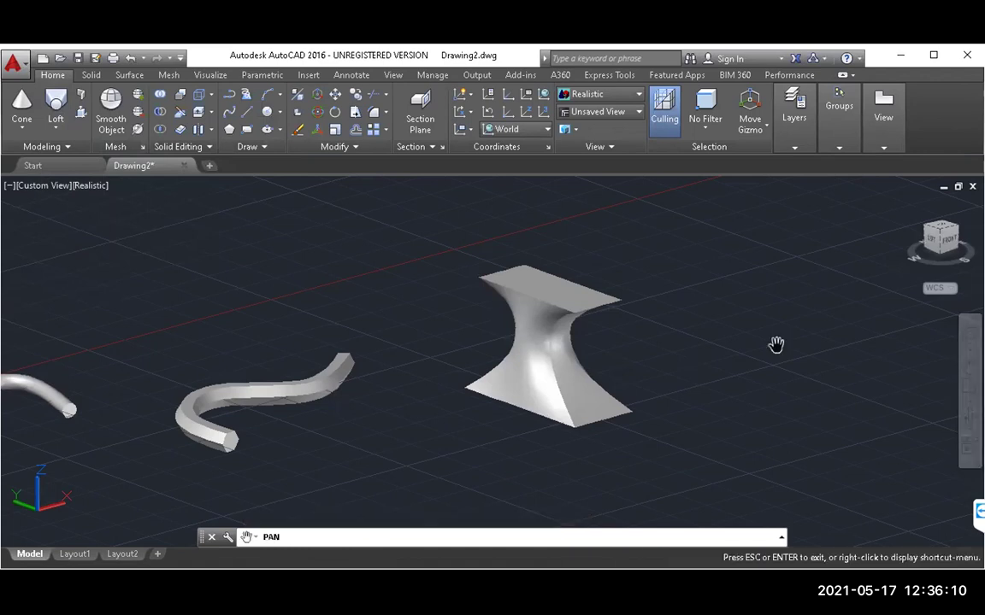
drag(731, 363, 109, 340)
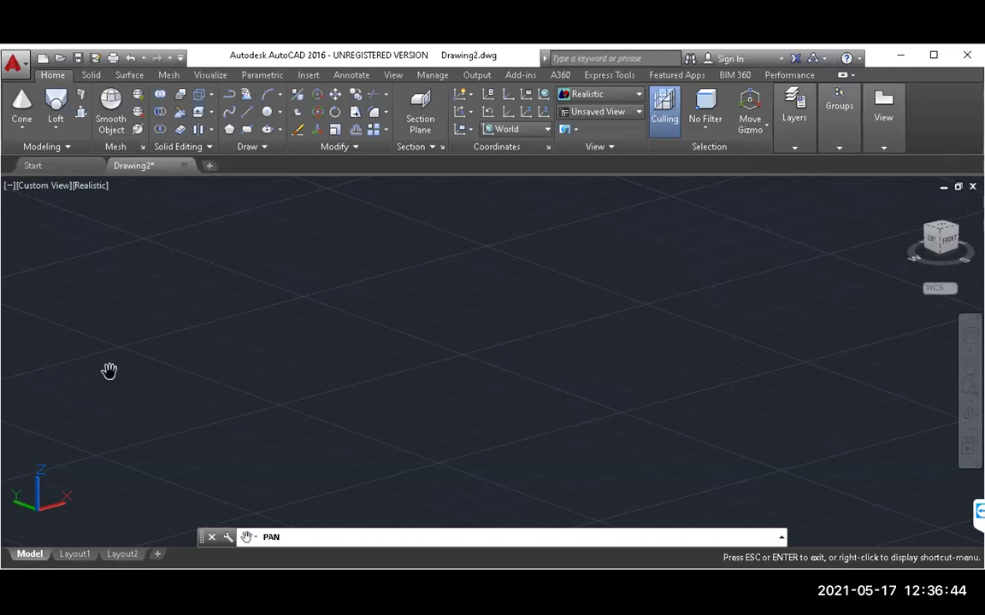
click(233, 101)
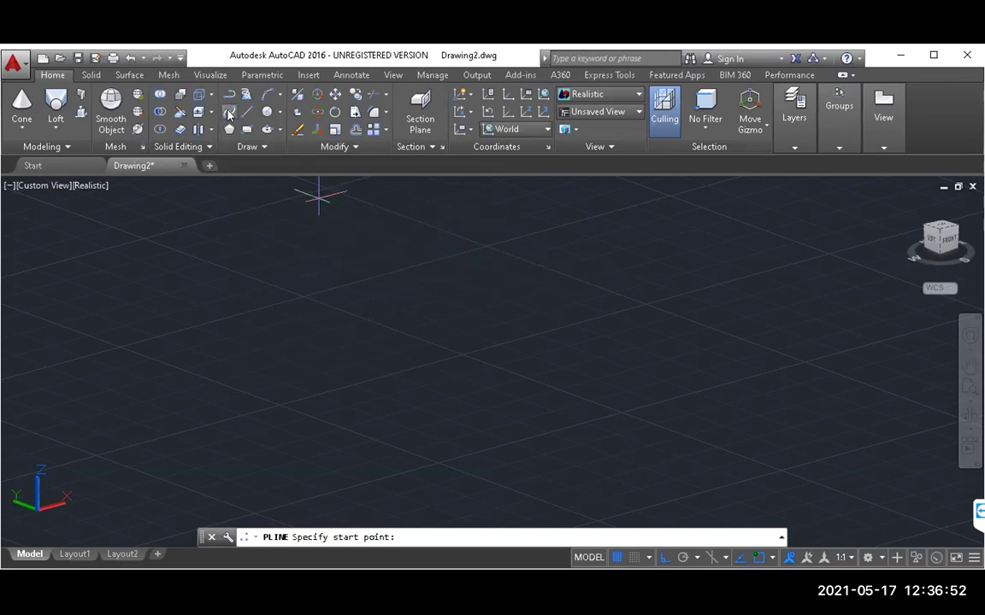
click(229, 113)
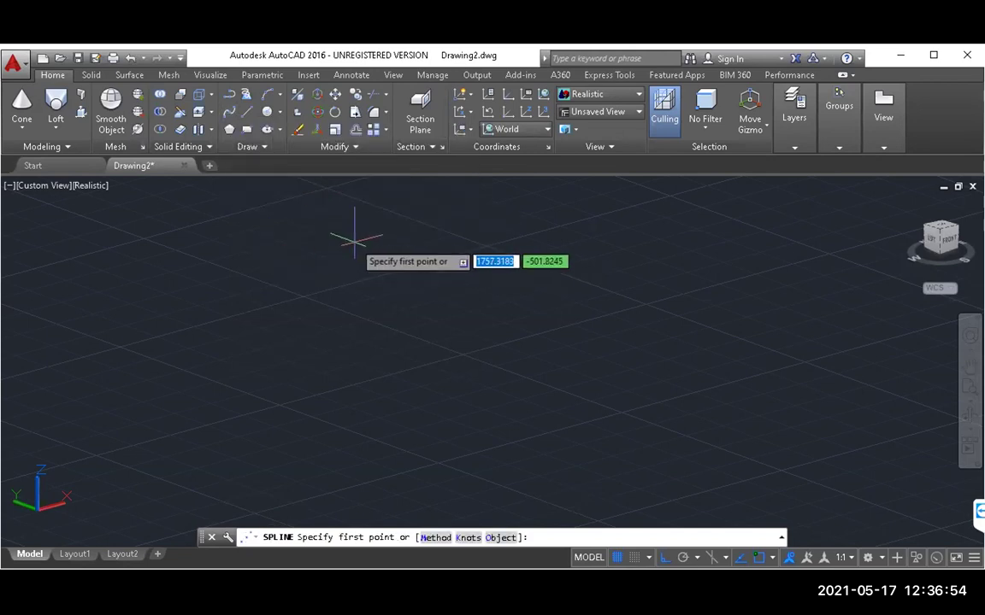
click(235, 255)
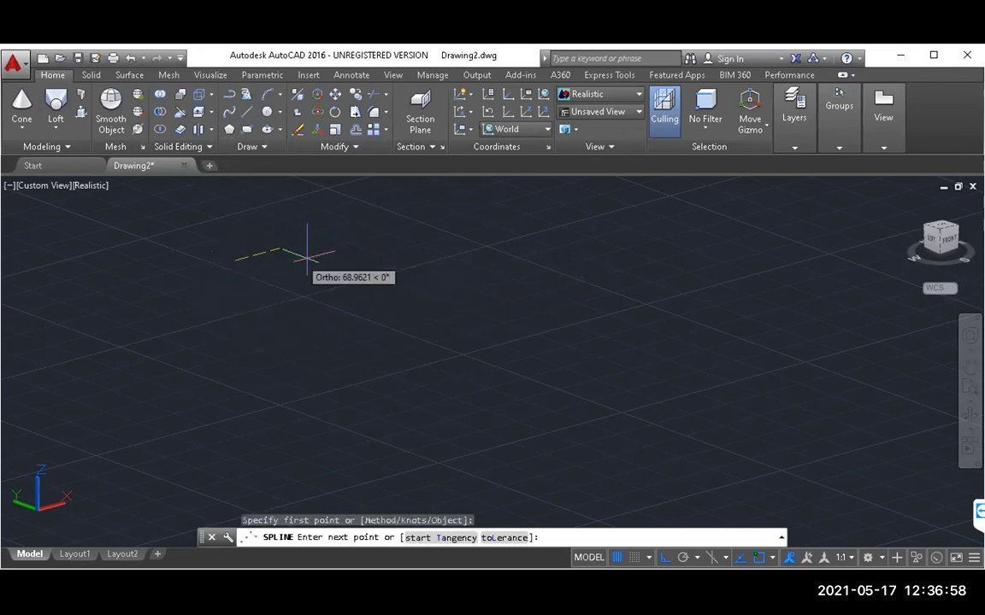
click(663, 559)
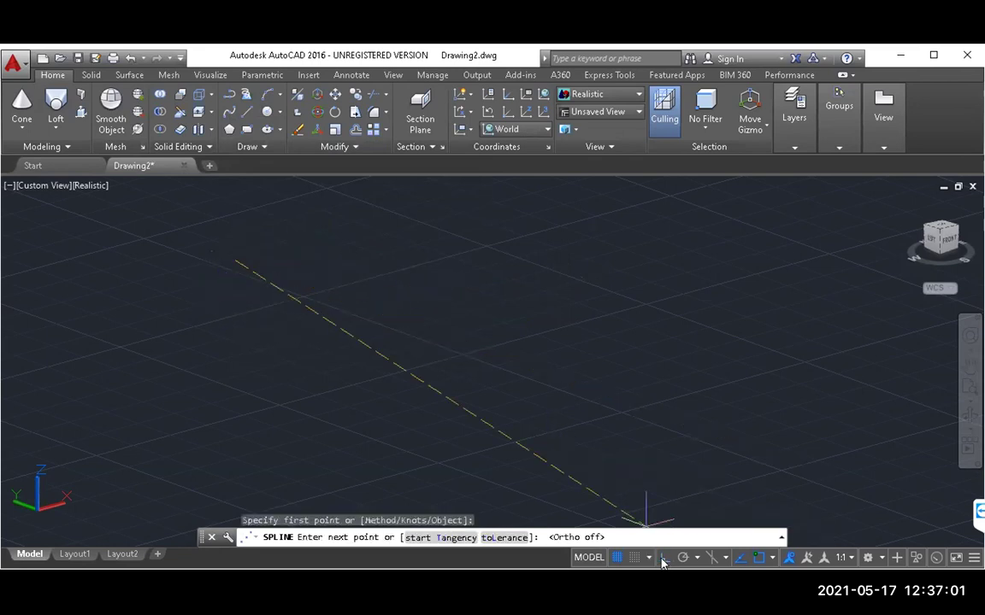
click(297, 243)
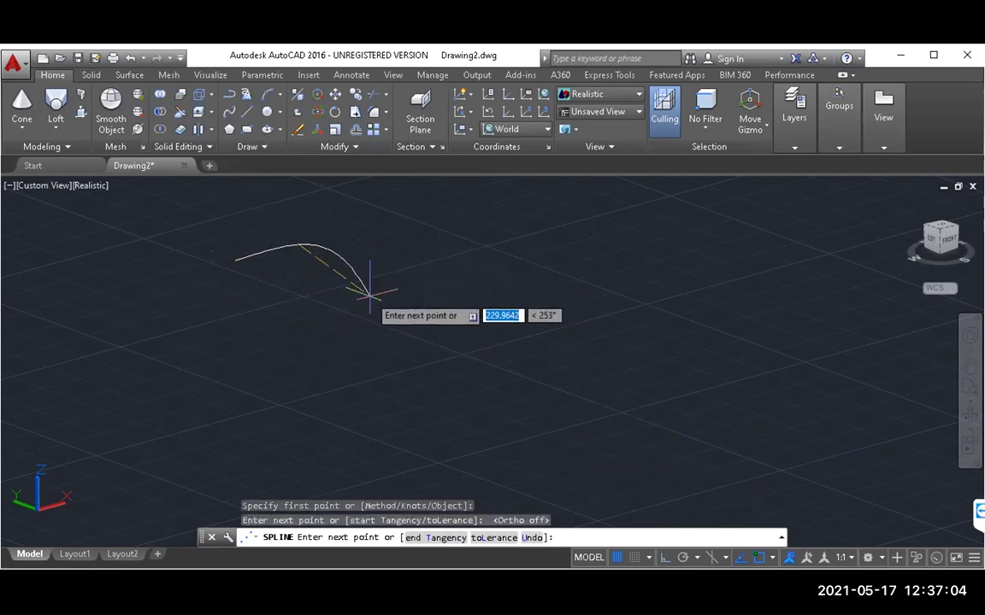
click(370, 292)
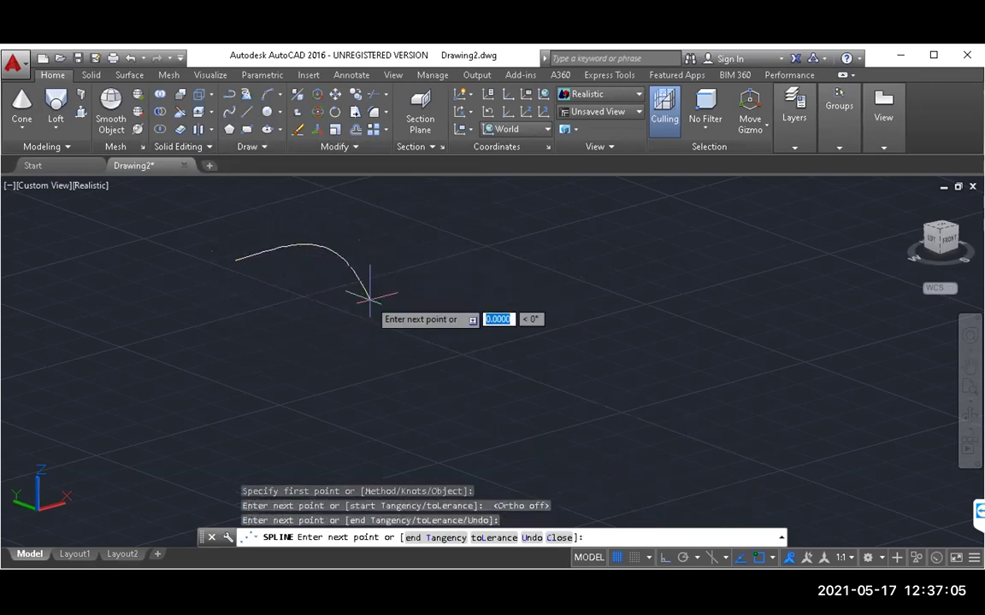
click(368, 394)
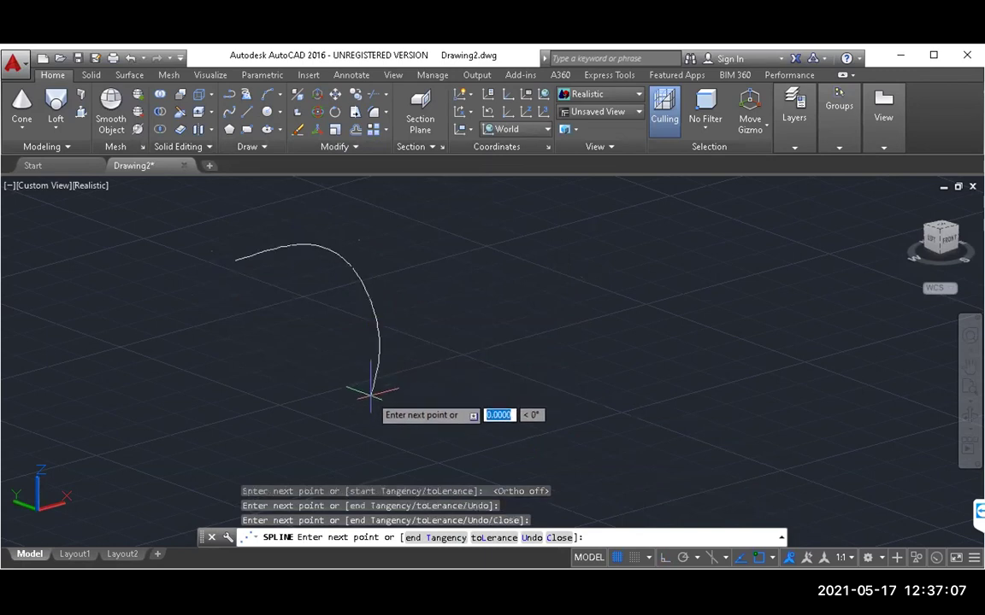
click(453, 443)
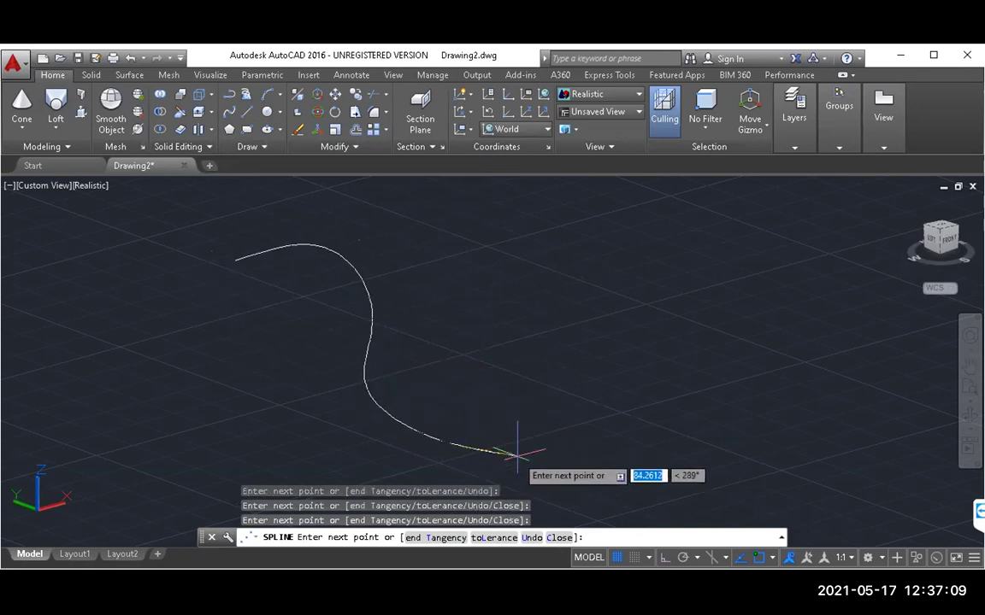
click(693, 390)
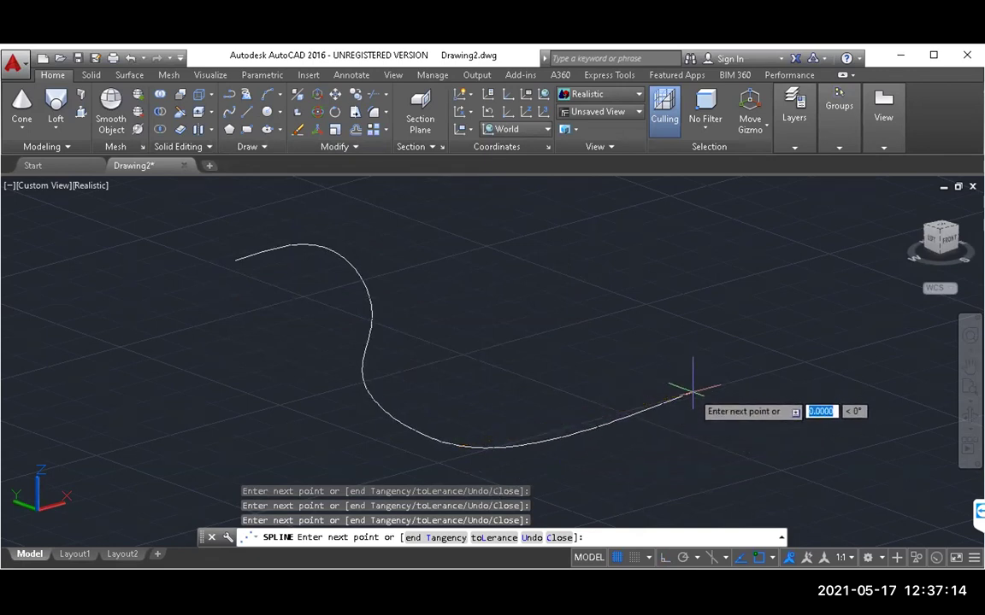
right_click(692, 390)
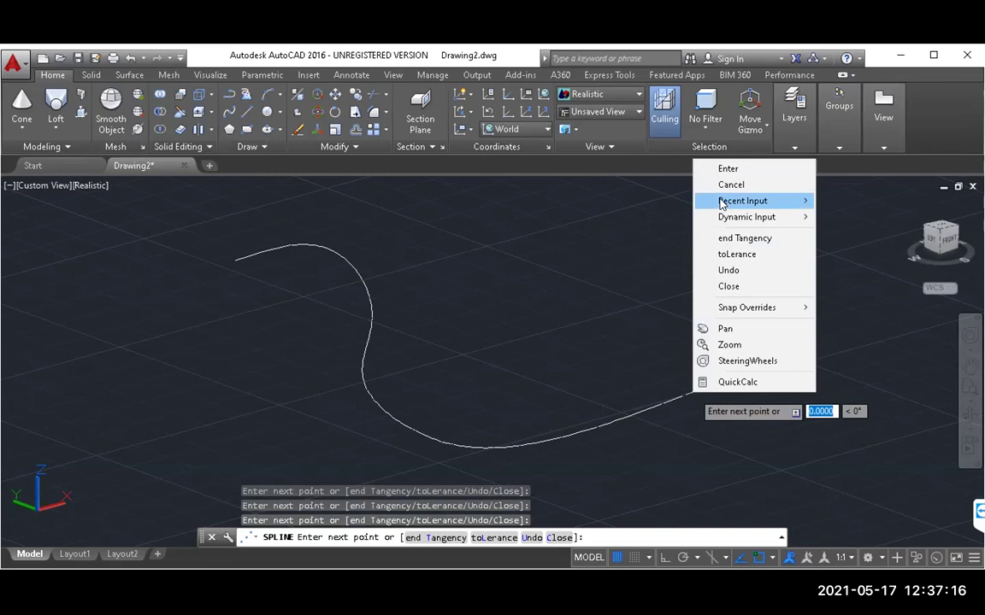
click(726, 170)
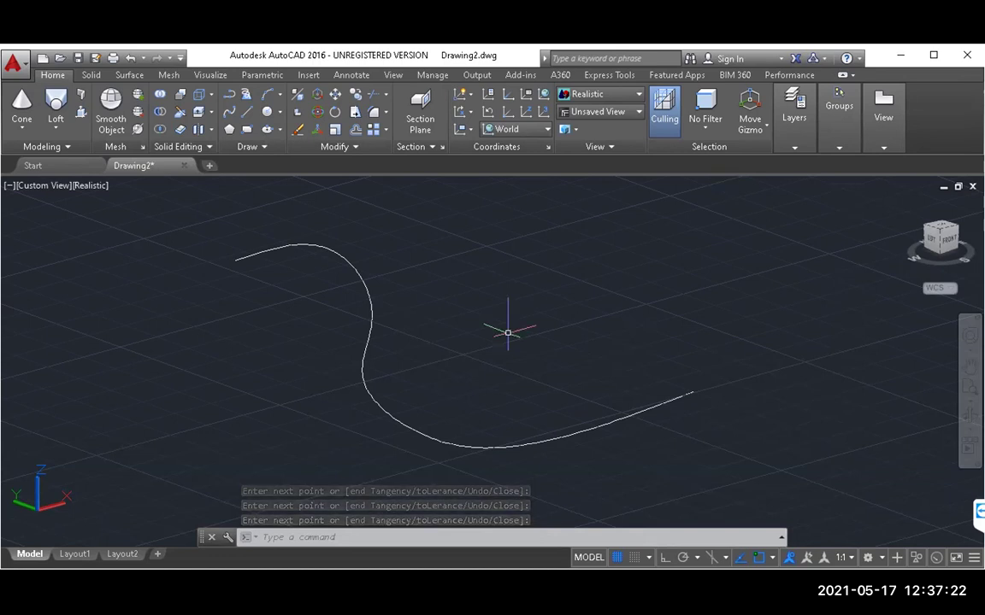
Draw a straight line from the spline's last endpoint diagonally back past its starting end, as the revolution axis
click(970, 366)
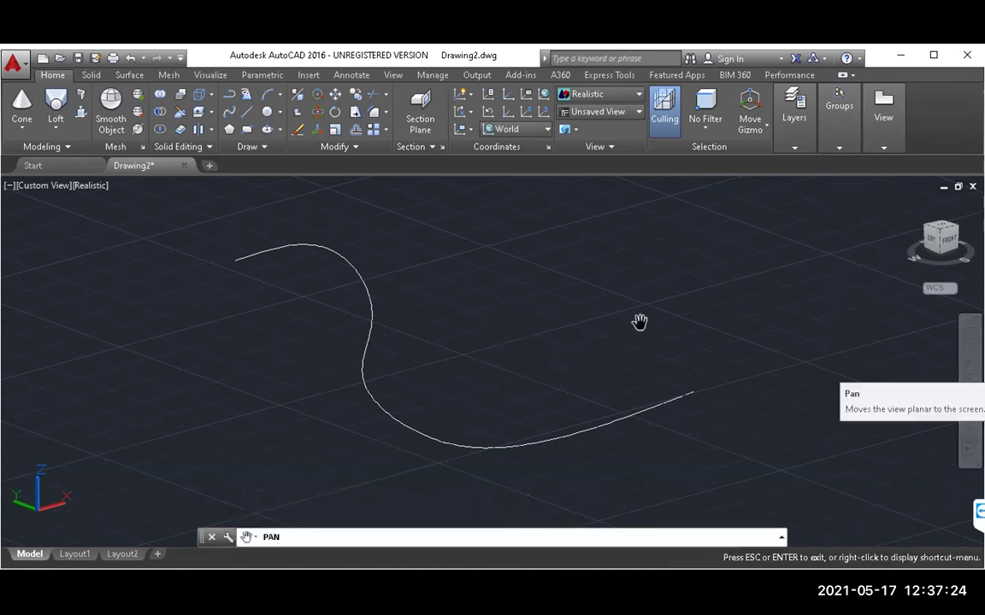
drag(635, 324, 544, 349)
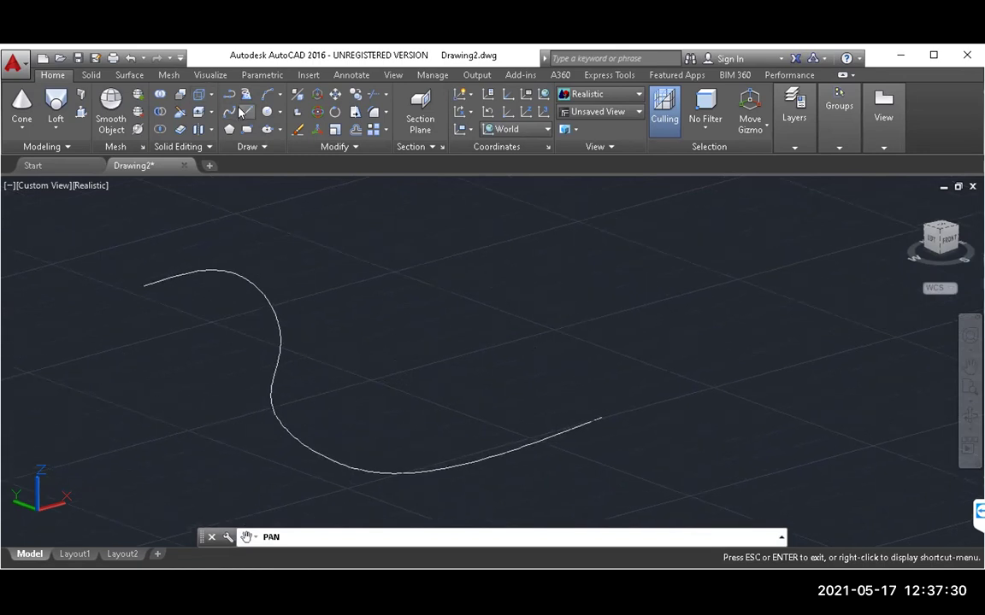
click(246, 111)
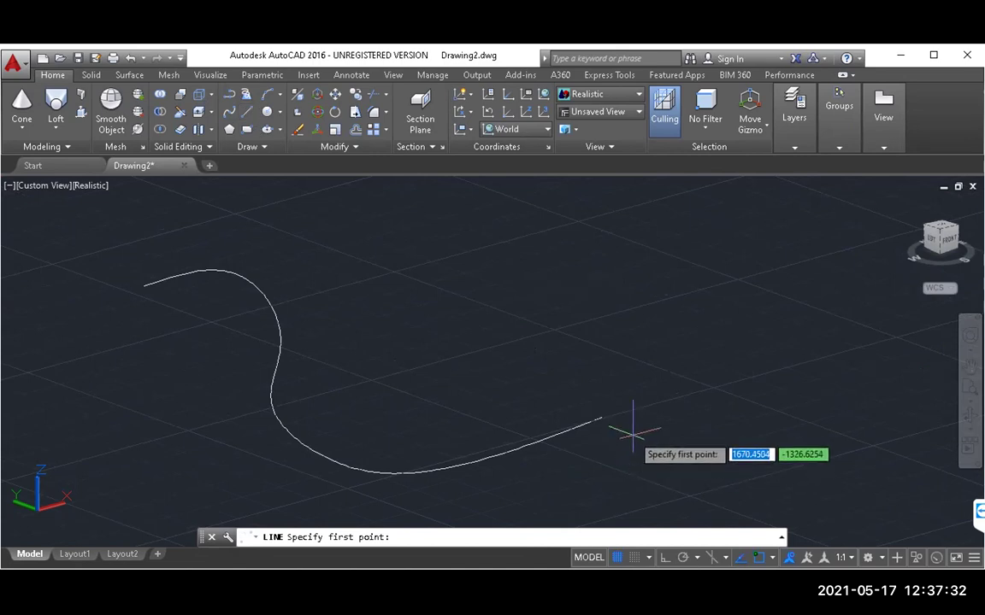
click(599, 417)
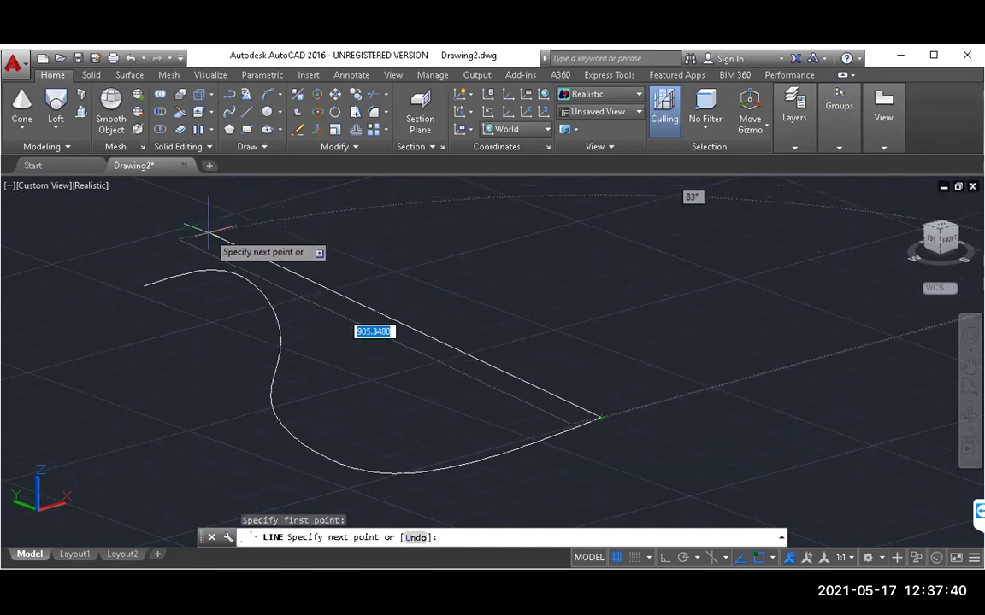
click(220, 209)
key(Escape)
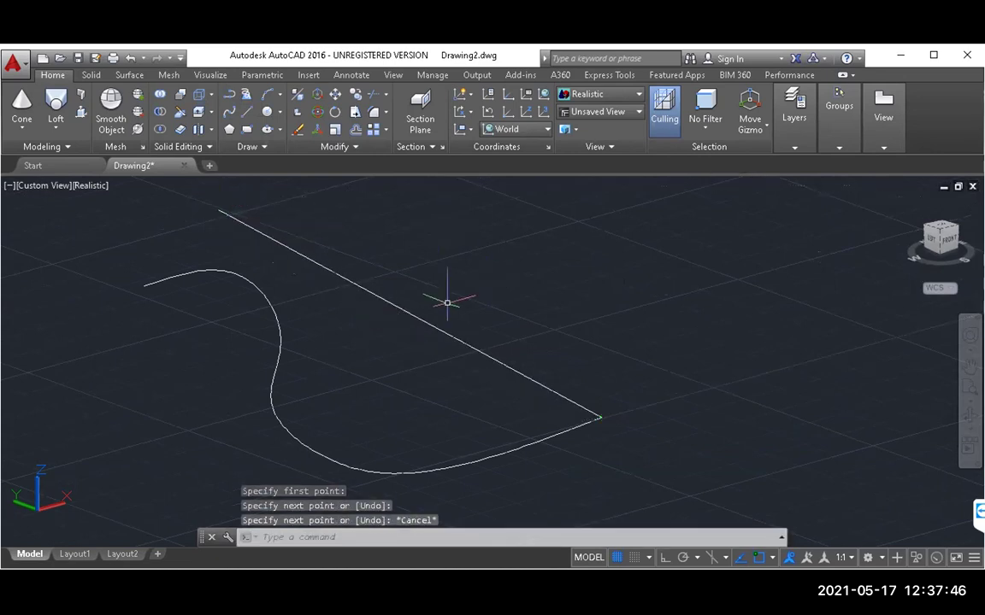
click(281, 343)
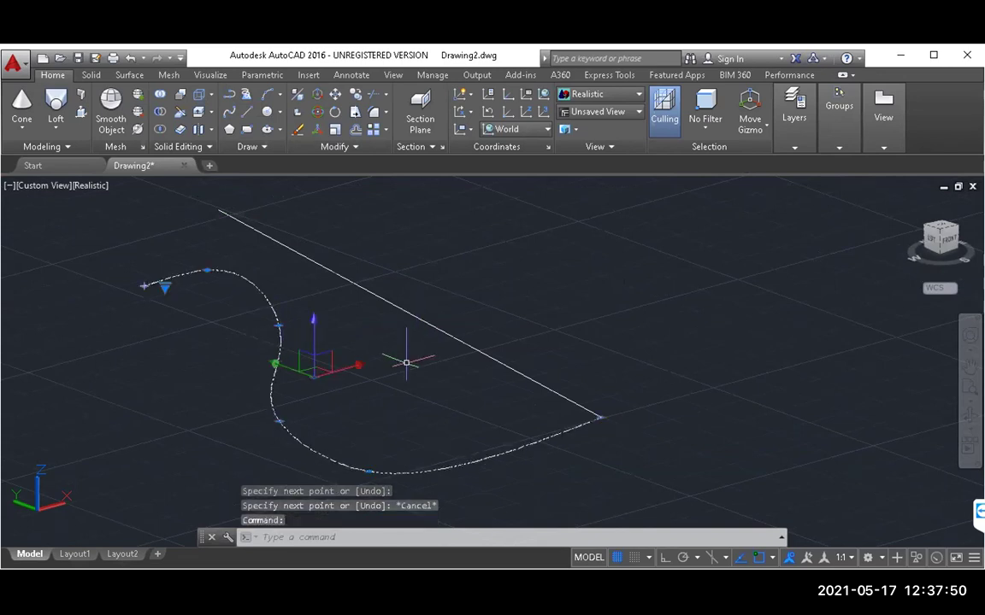
key(Escape)
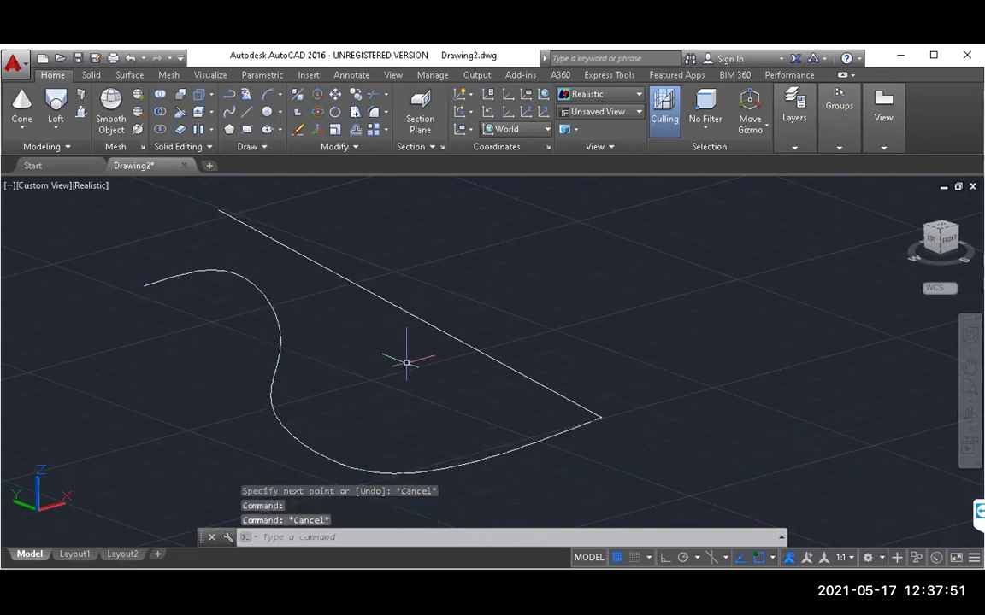
click(455, 339)
key(Escape)
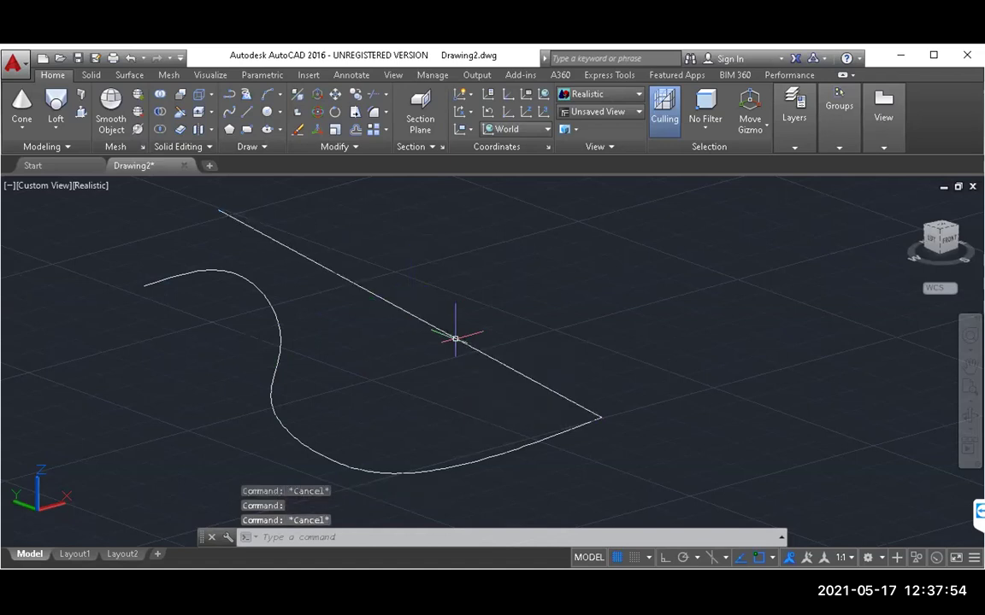
Revolve the spline profile 360 degrees about the straight line, picking the line's two endpoints as the axis
click(56, 126)
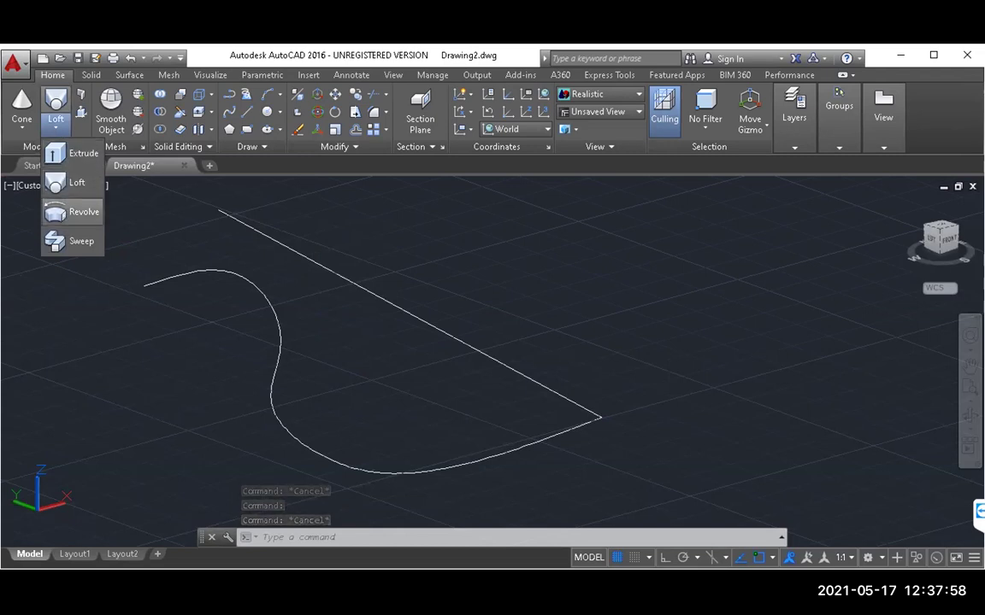
click(84, 212)
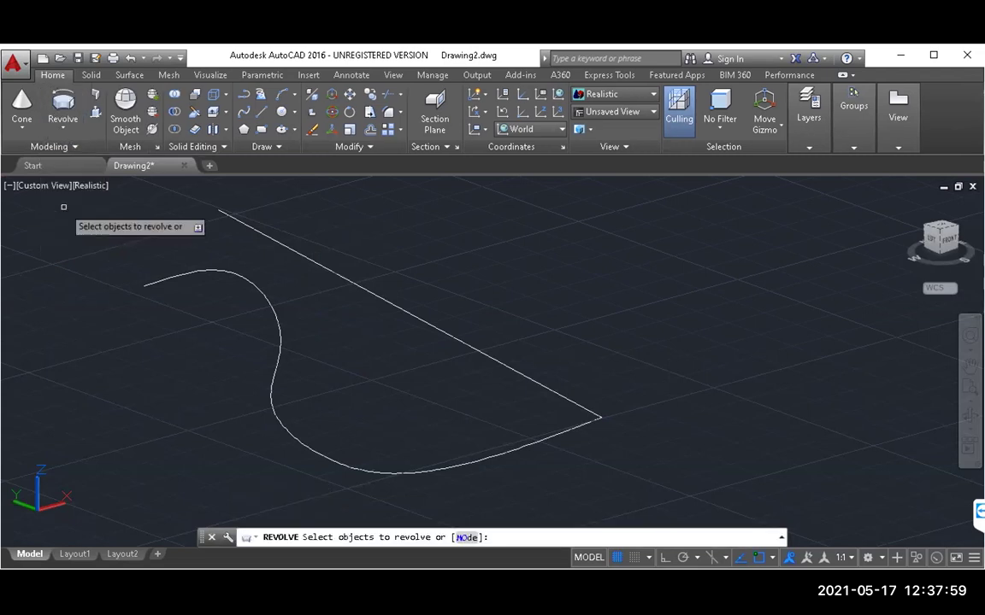
click(268, 301)
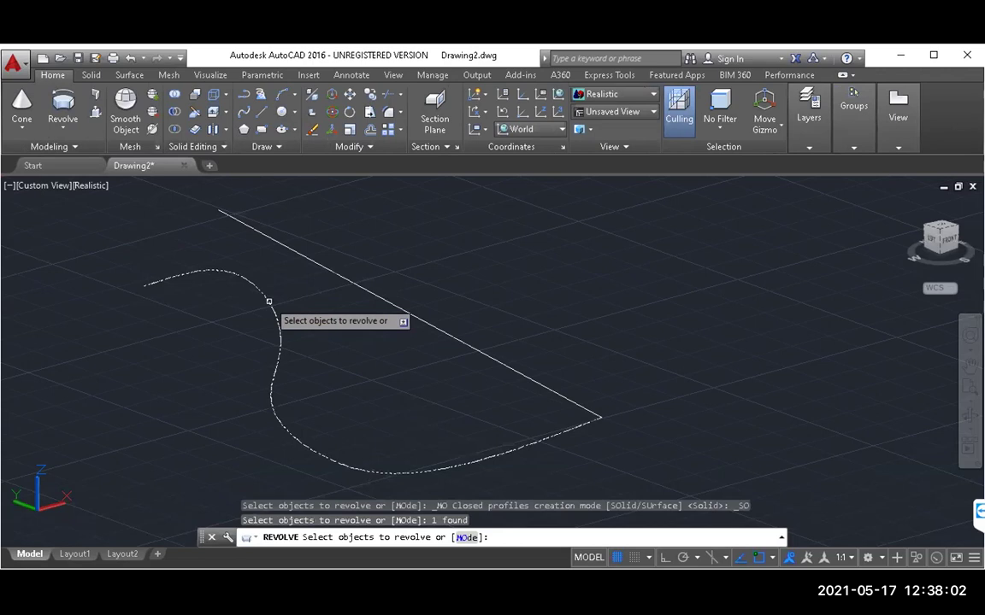
key(Return)
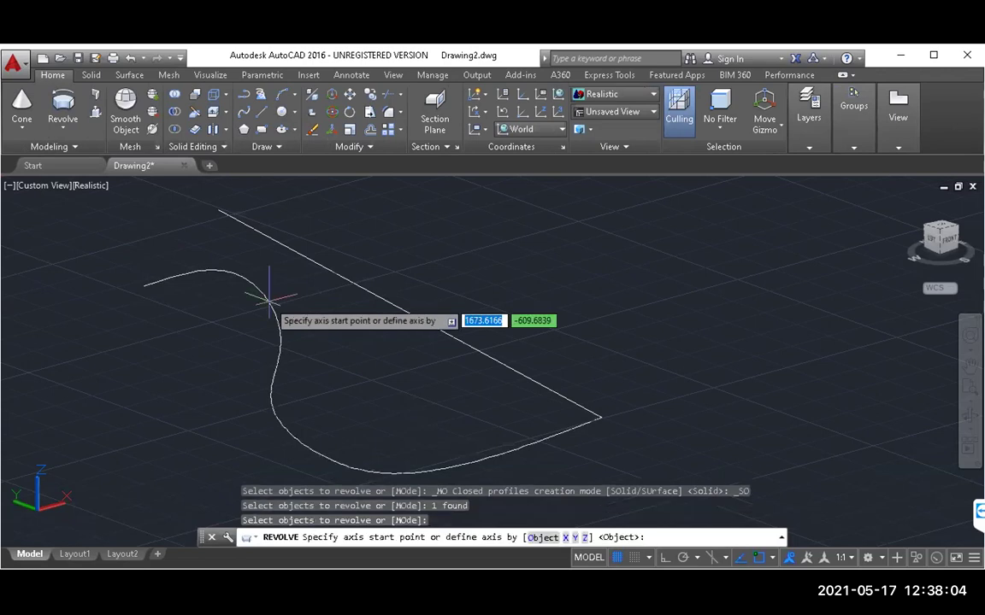
click(220, 210)
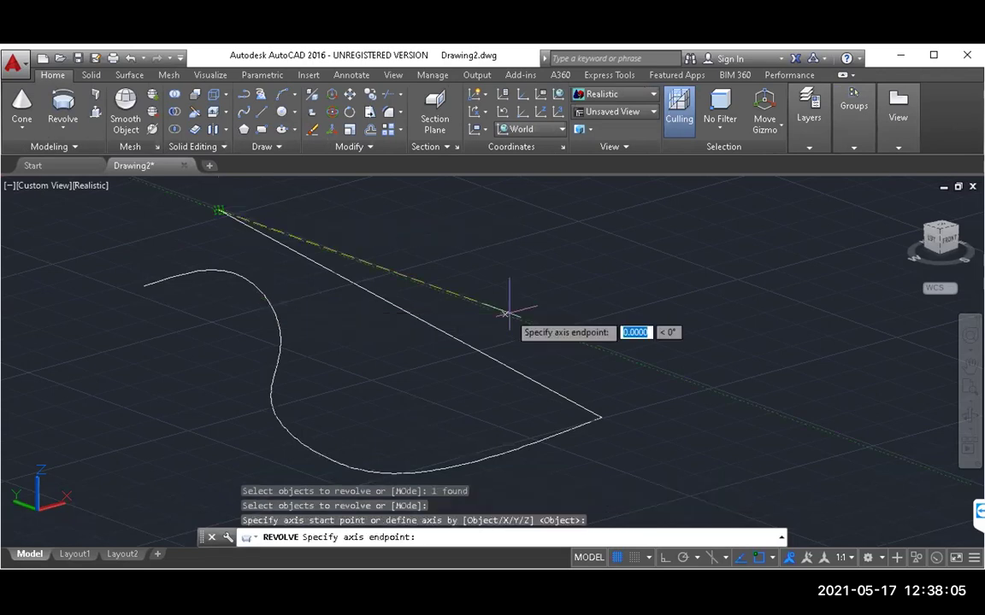
click(602, 418)
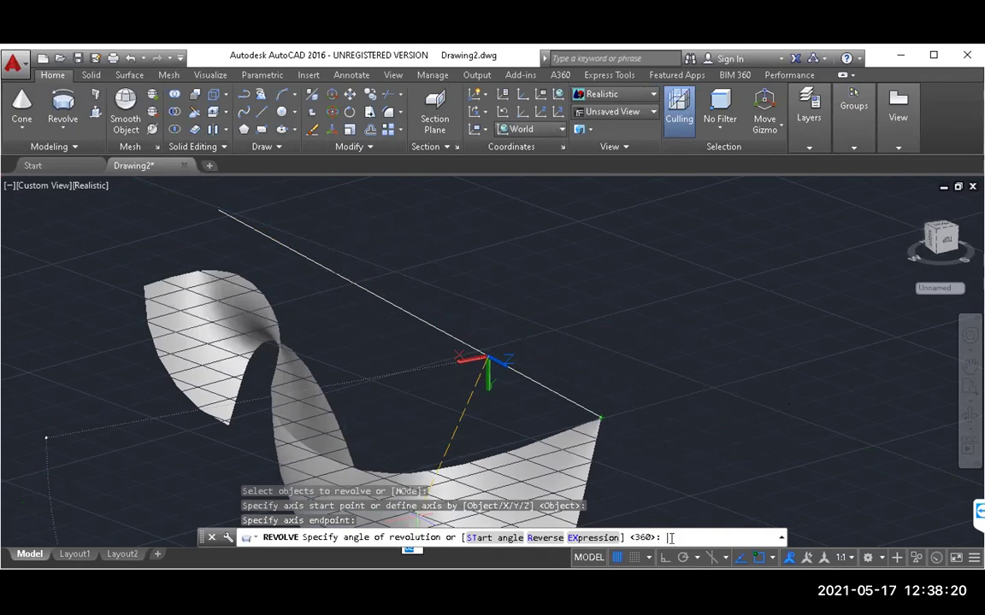
text(360)
key(Return)
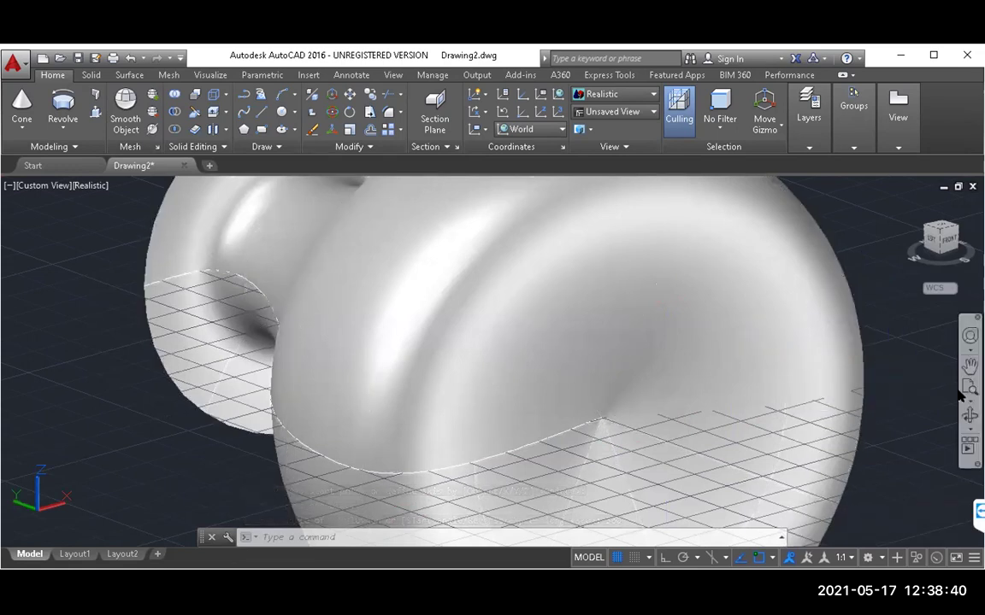
Examine the revolved vase from above and below, including a fitted view of the whole object
click(968, 415)
mouse_move(597, 282)
mouse_down()
mouse_move(638, 421)
mouse_move(701, 455)
mouse_move(451, 402)
mouse_up()
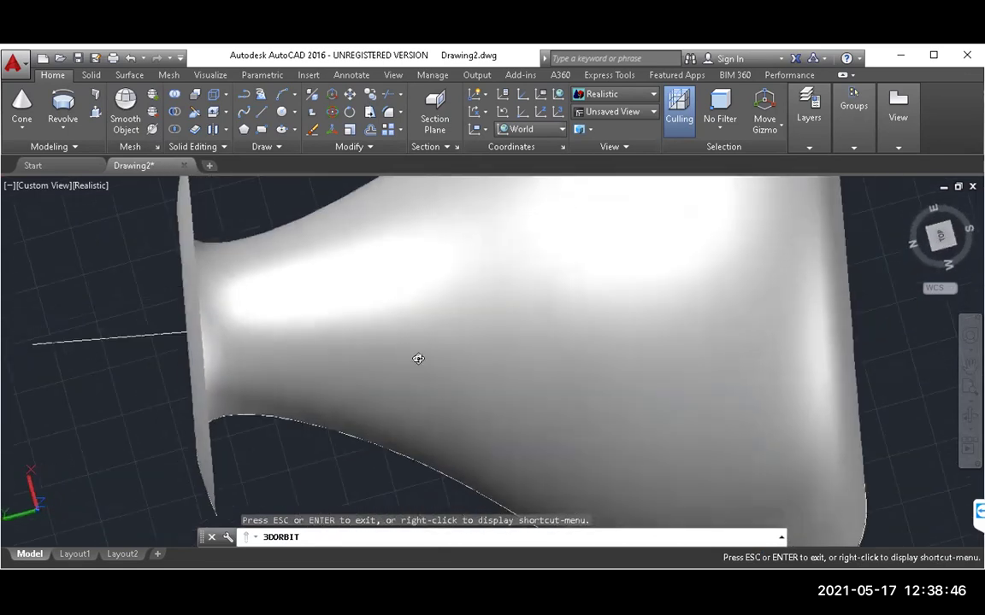
drag(185, 288, 292, 200)
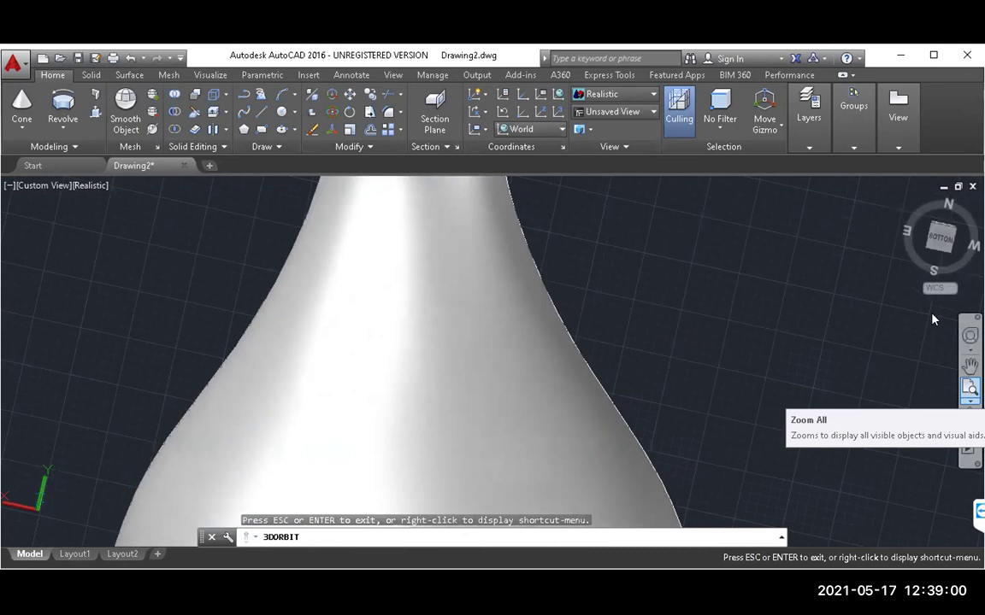
click(969, 400)
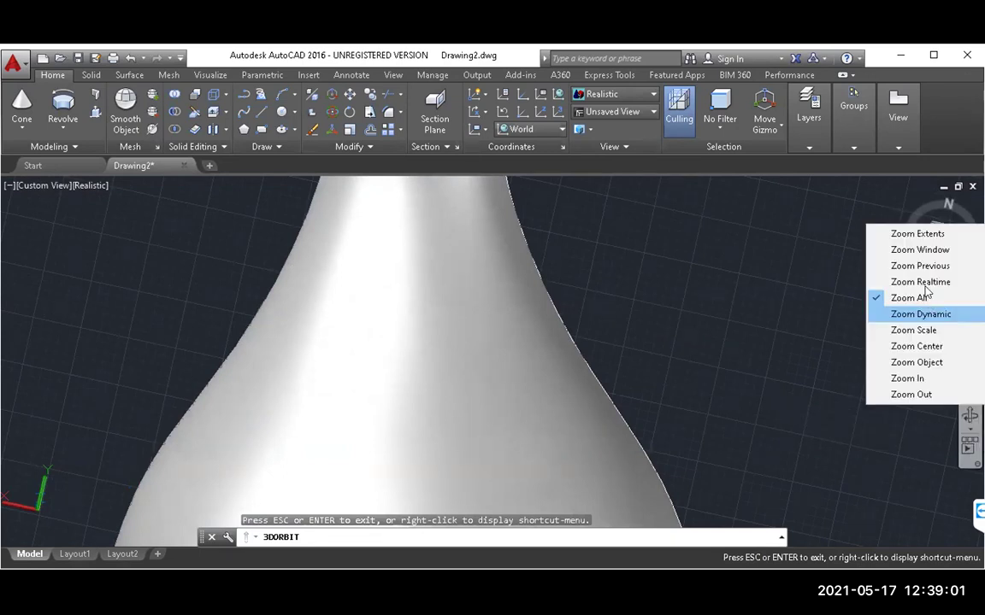
click(909, 363)
click(500, 339)
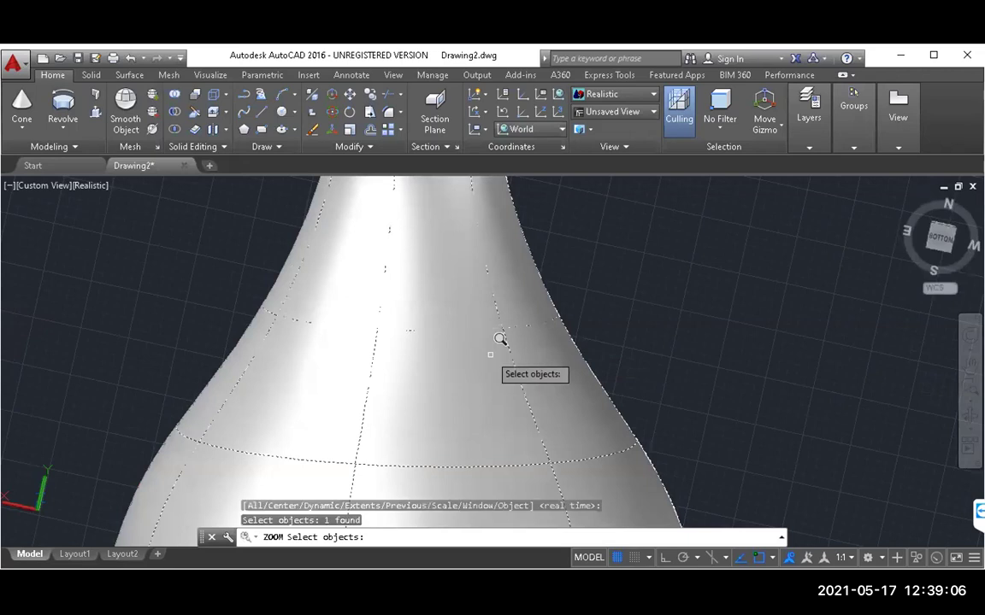
key(Return)
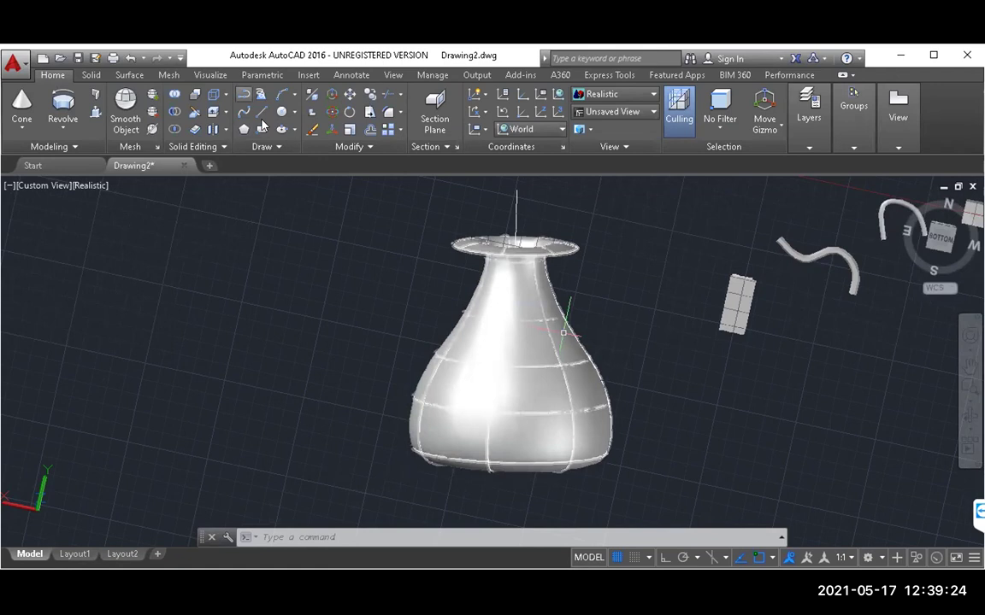
click(243, 112)
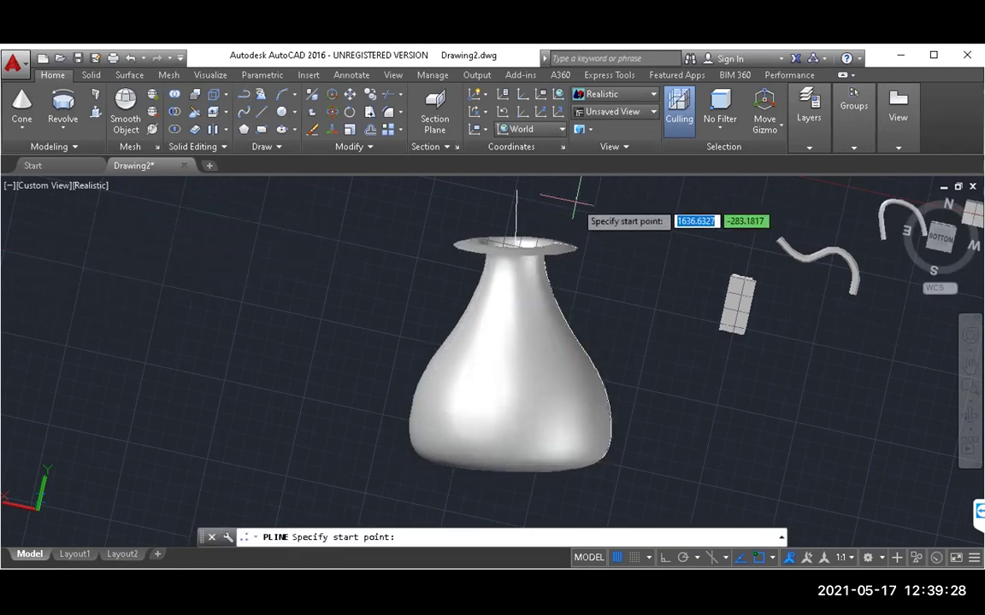
click(908, 205)
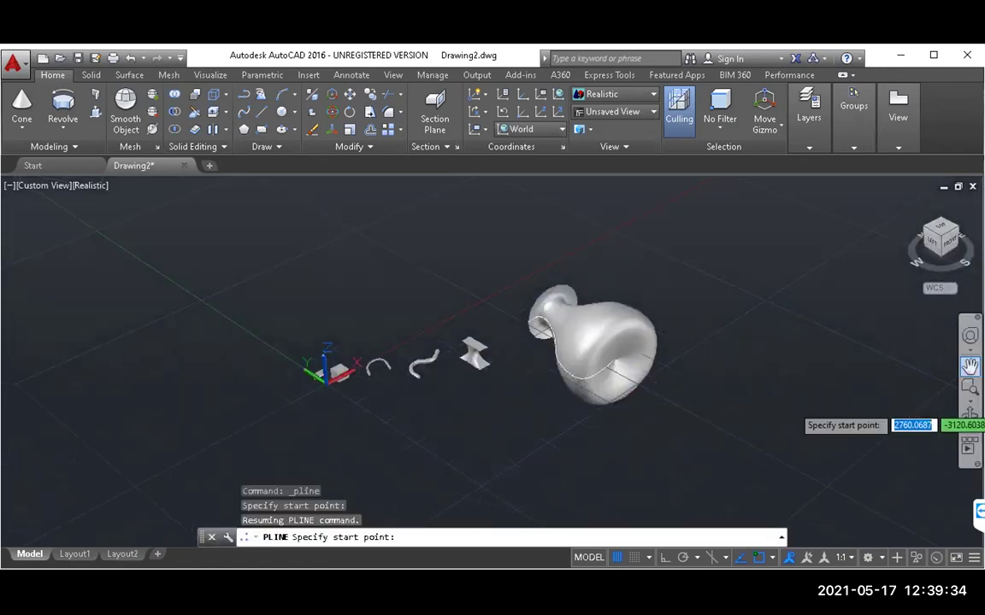
click(969, 366)
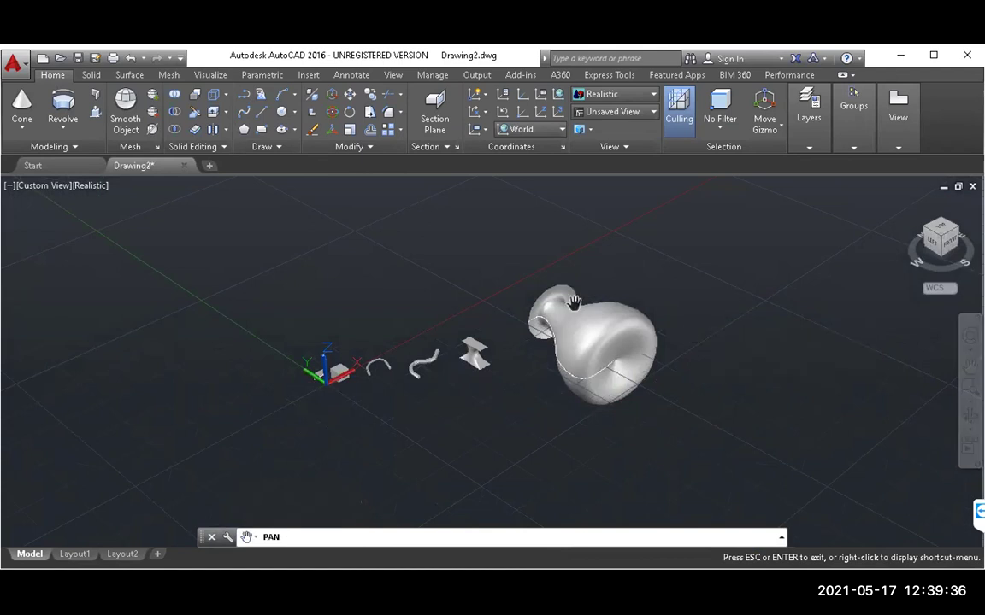
Start a new drawing and draw a closed right-trapezoid polyline with horizontal top and bottom edges, a slanted left side and a vertical right side
click(208, 167)
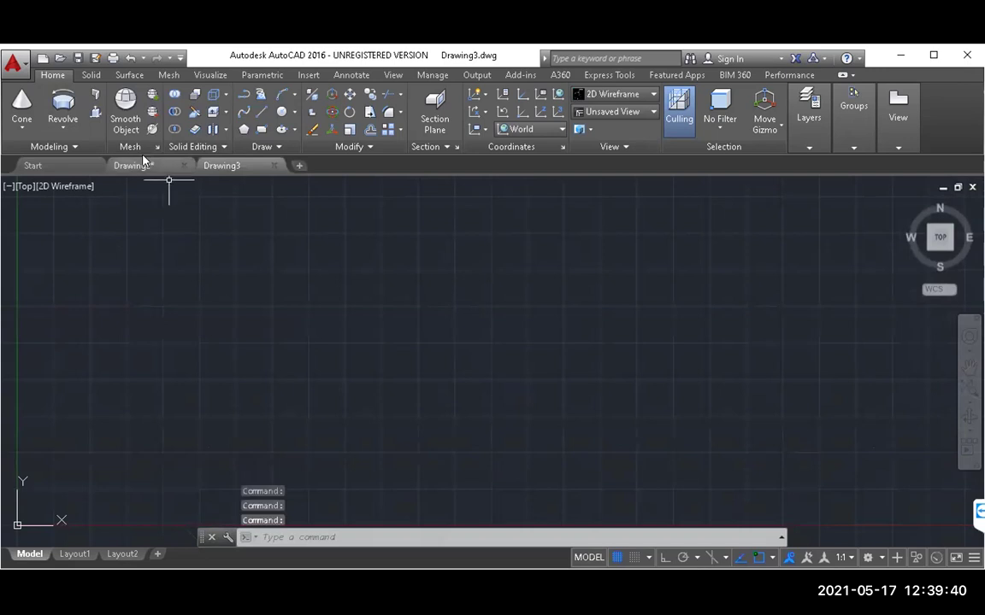
text(pl)
key(Return)
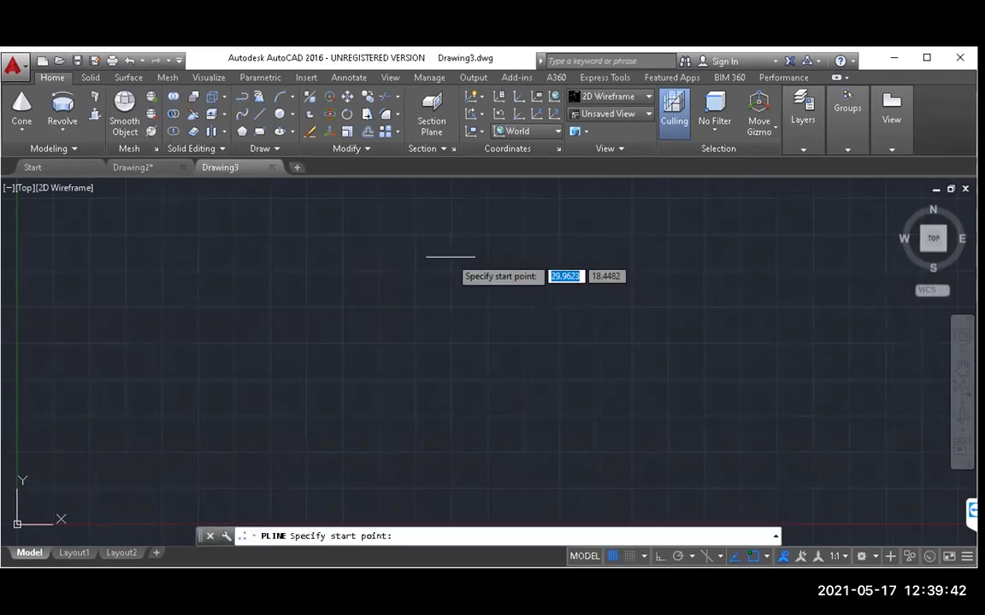
click(448, 231)
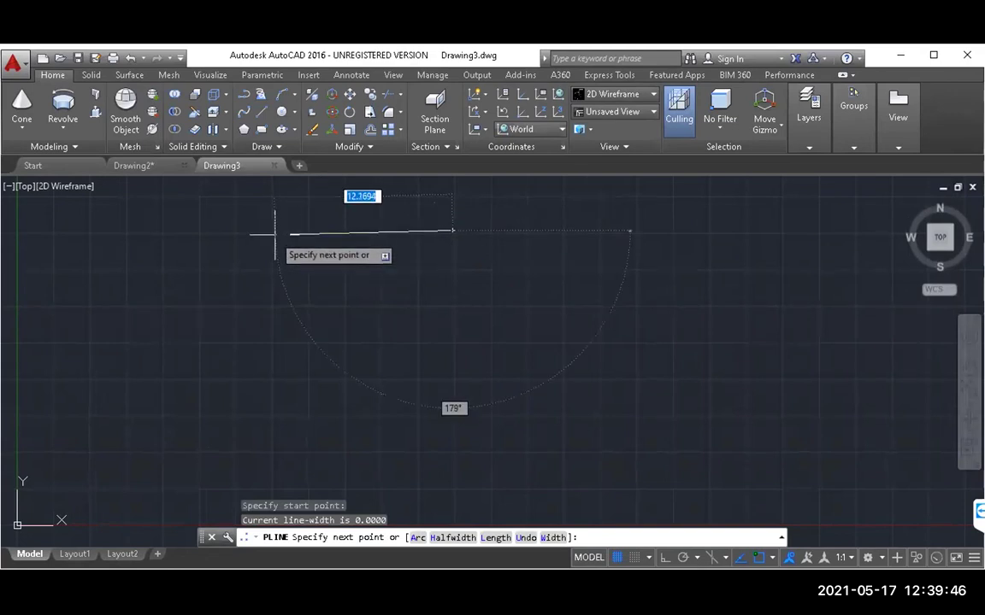
click(663, 558)
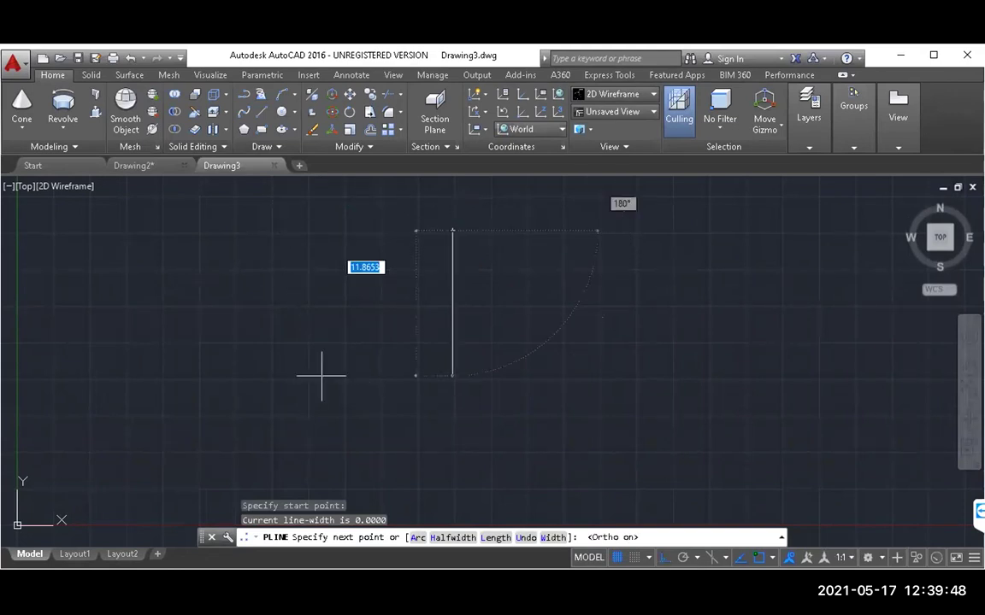
click(266, 265)
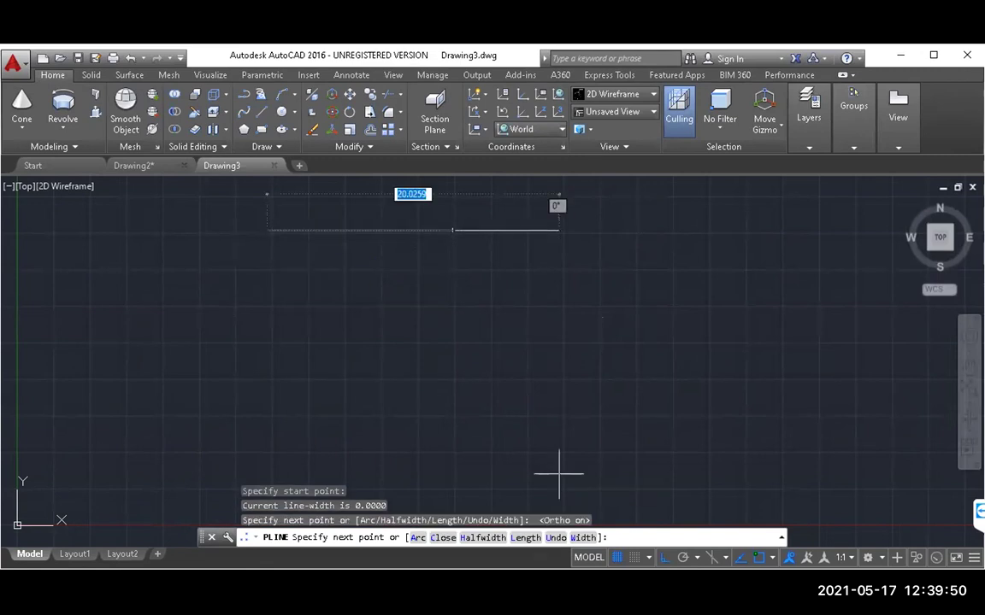
click(663, 557)
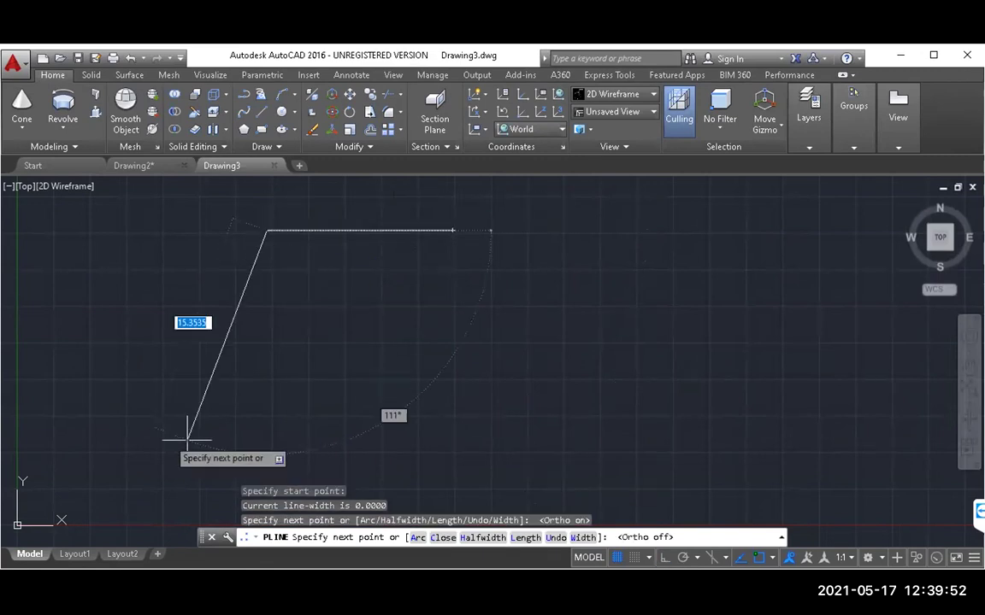
click(142, 445)
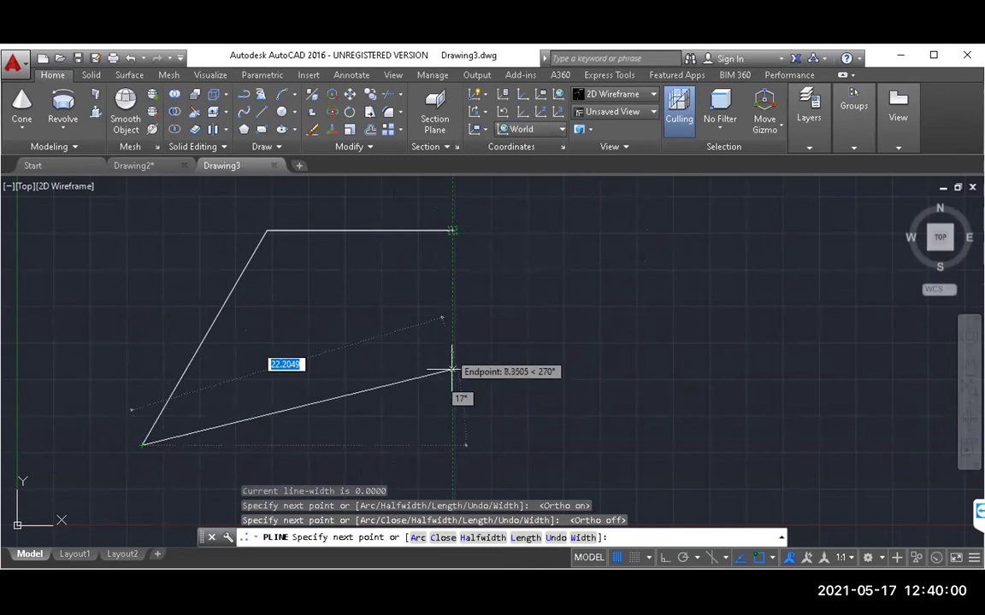
click(452, 445)
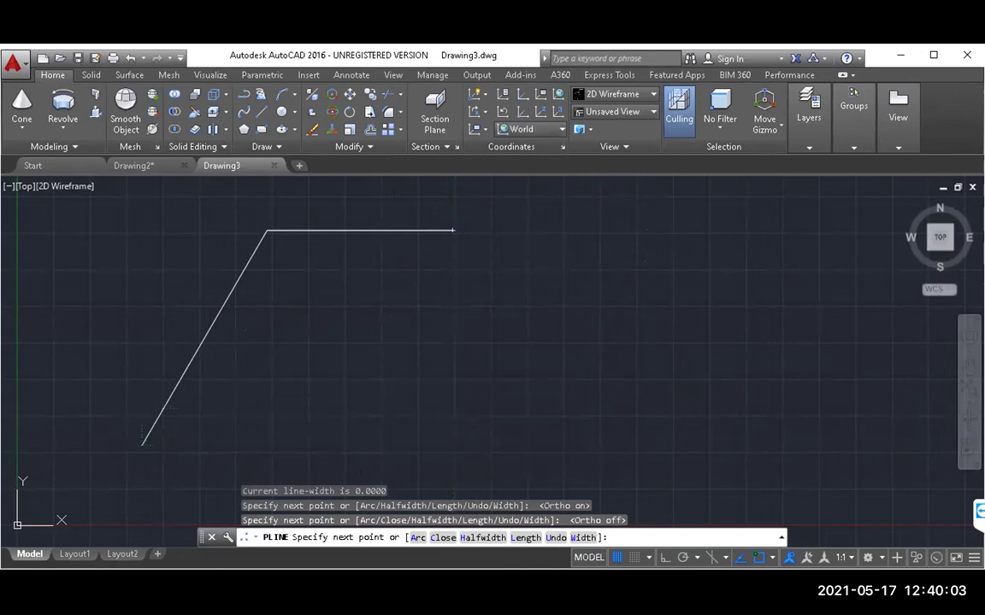
click(452, 231)
key(Escape)
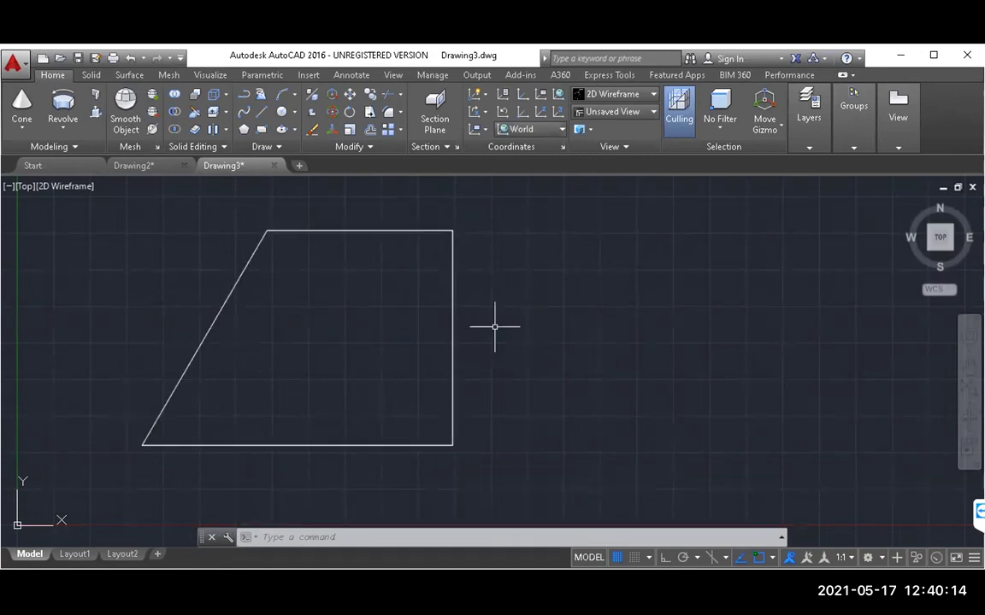
Revolve the trapezoid 360 degrees as a solid, picking both ends of its vertical right side as the axis
click(62, 104)
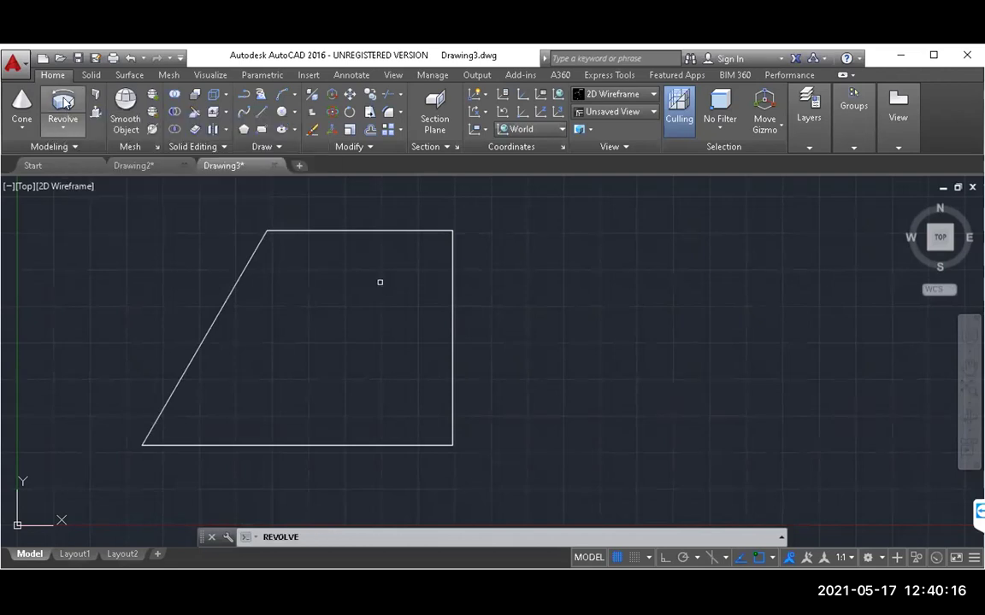
click(233, 287)
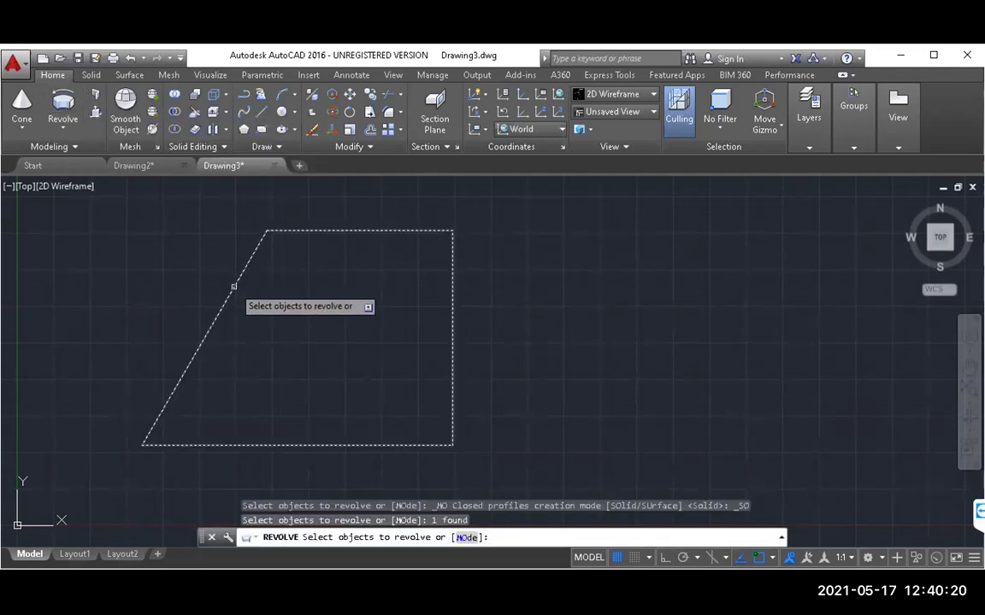
key(Return)
click(452, 230)
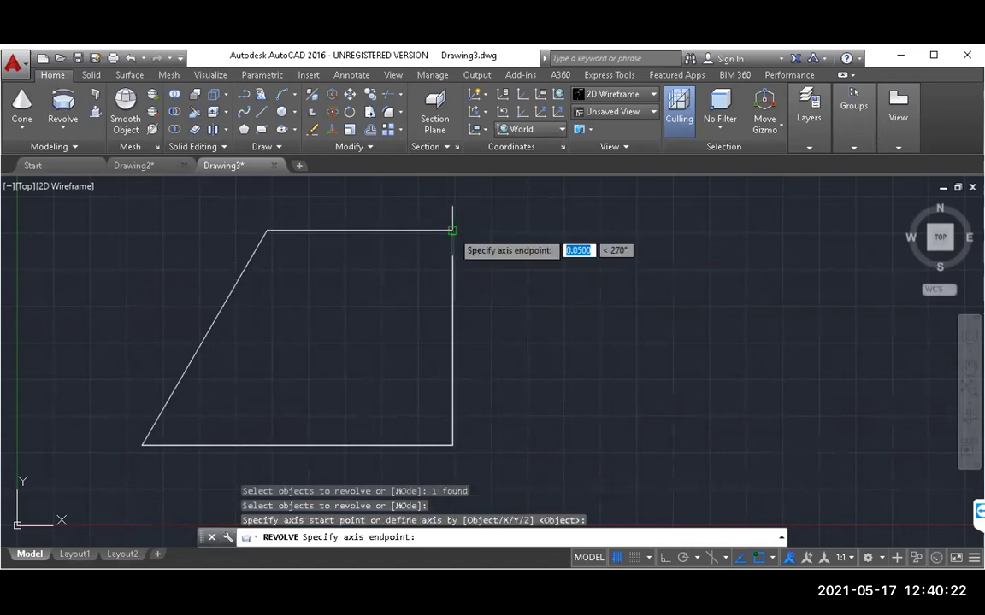
click(452, 444)
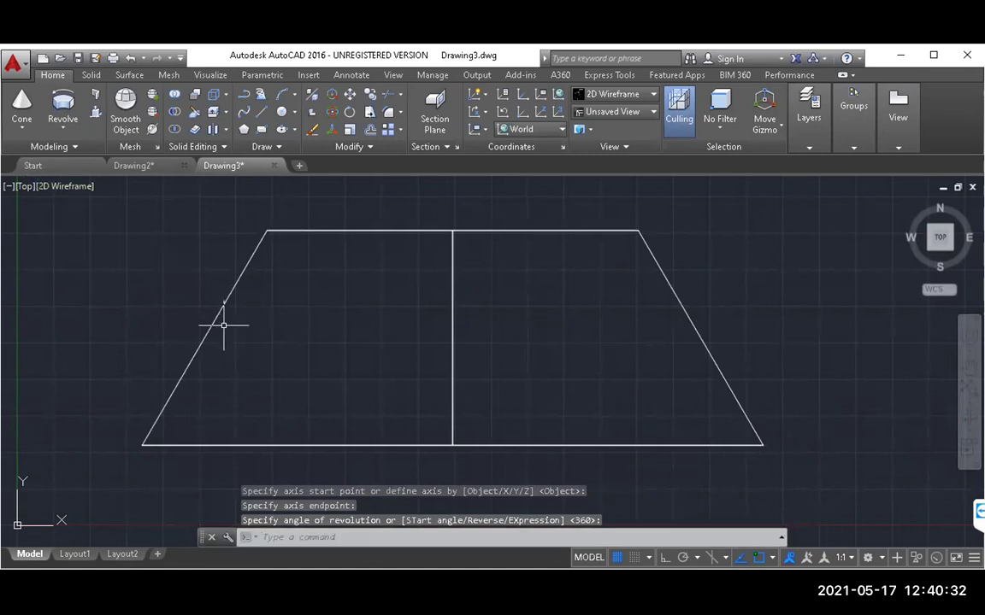
Show the revolved solid in the SW Isometric view with the Realistic visual style and orbit around it
click(24, 188)
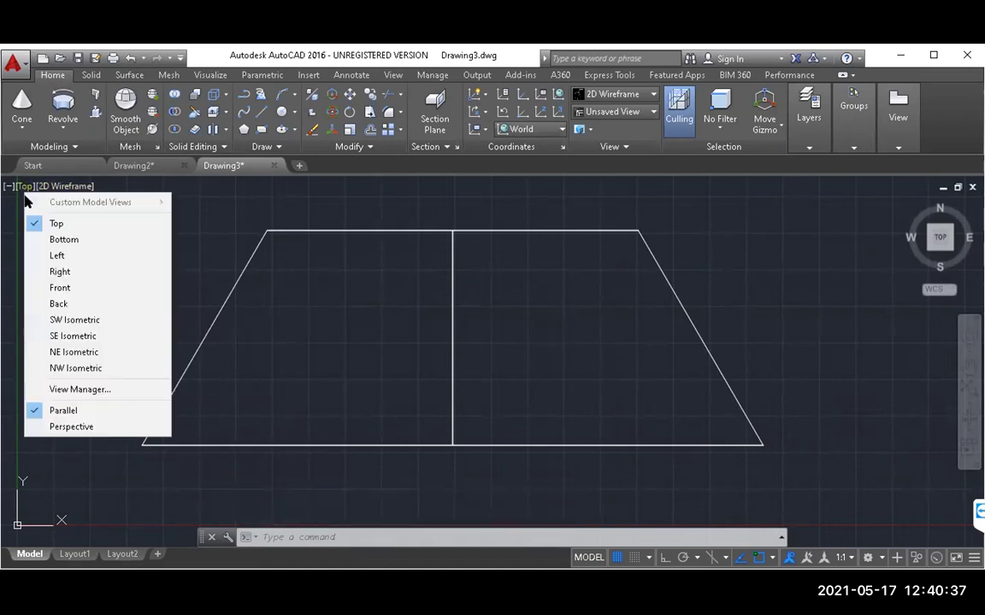
click(76, 318)
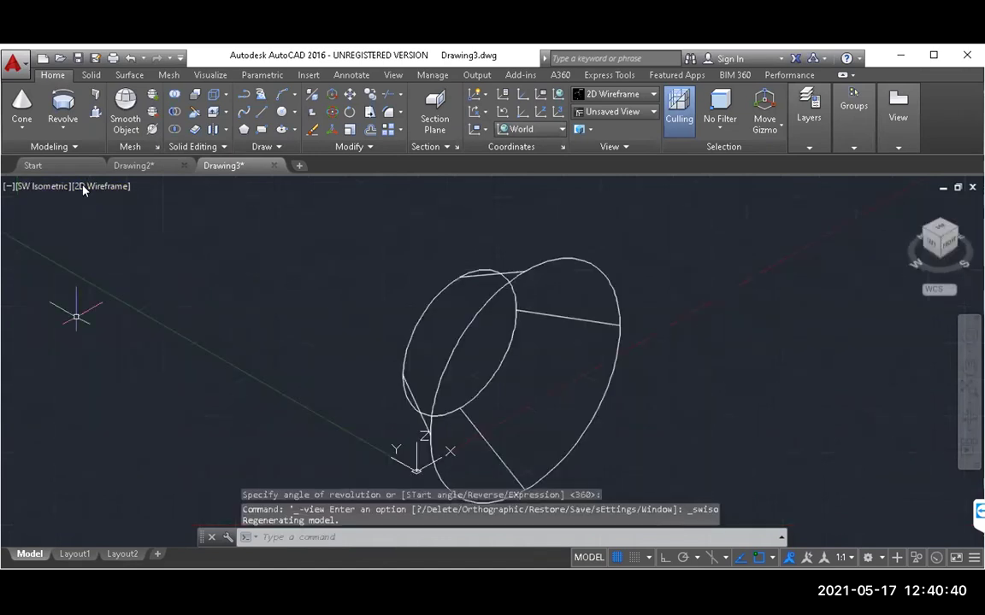
click(93, 187)
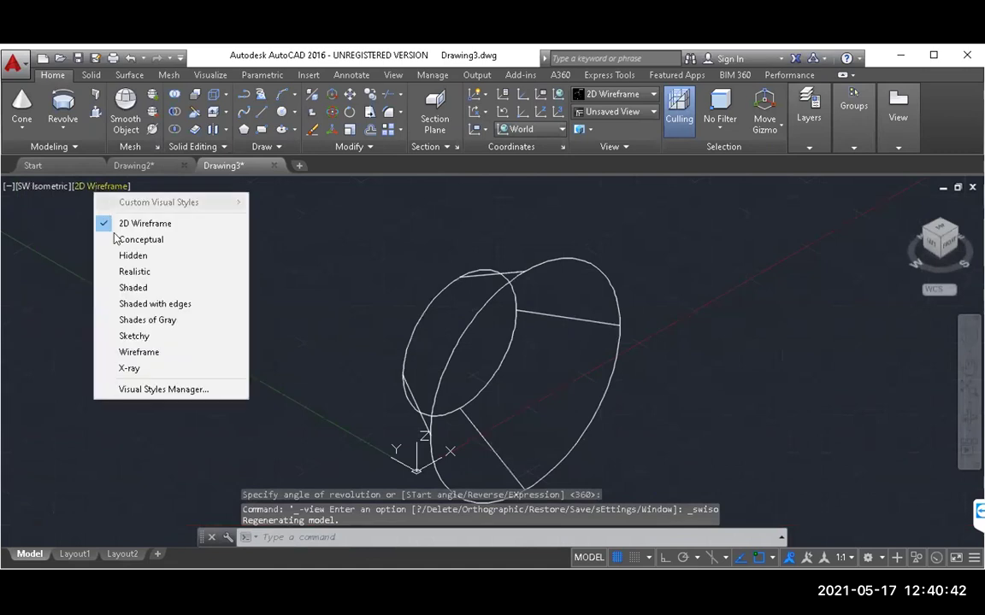
click(121, 276)
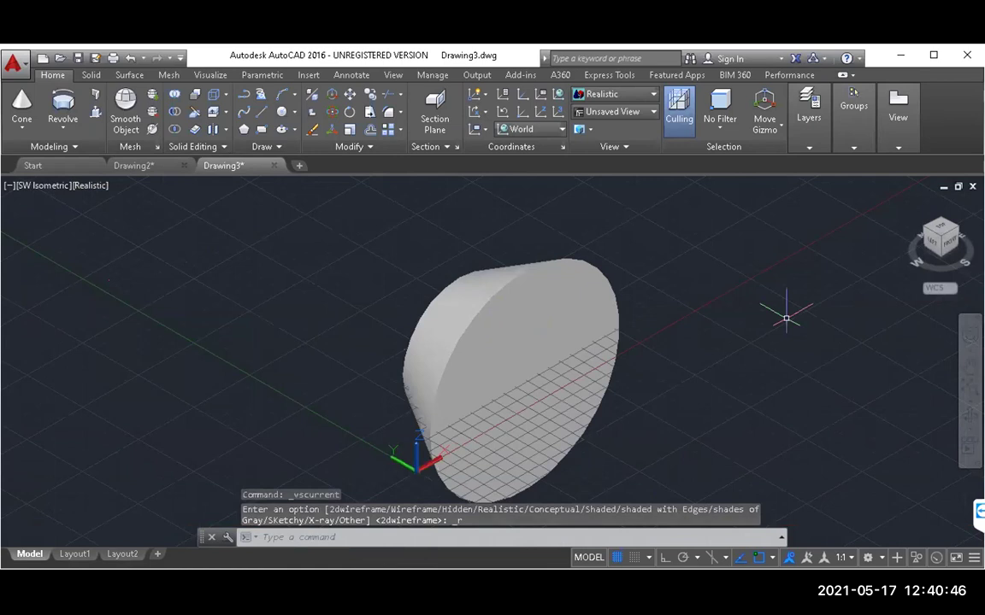
click(970, 417)
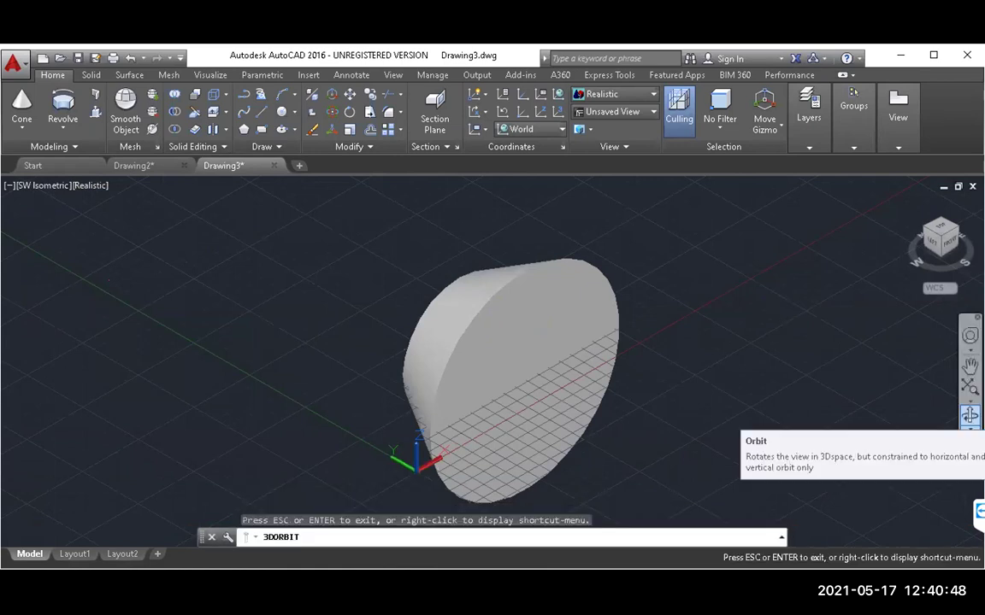
drag(476, 266, 456, 442)
mouse_move(527, 411)
mouse_down()
mouse_move(492, 334)
mouse_move(530, 301)
mouse_move(527, 376)
mouse_move(517, 374)
mouse_up()
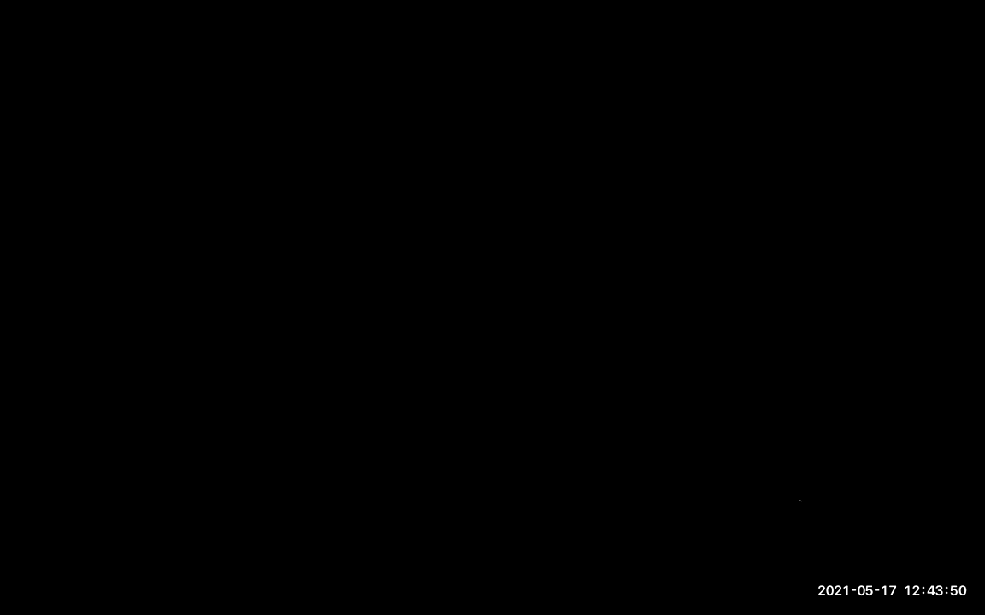
Switch to AutoCAD for Mac with Drawing1 and start an on-screen text list above the extruded surface: "1. Region", "2. Union", "3. stbtraction"
key(ctrl+Right)
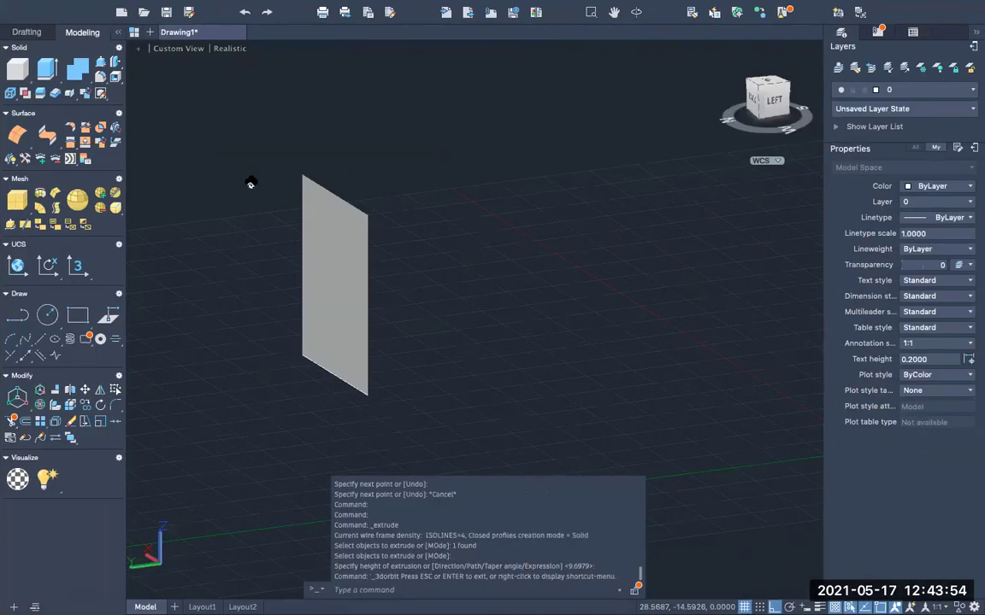
mouse_move(608, 7)
click(224, 117)
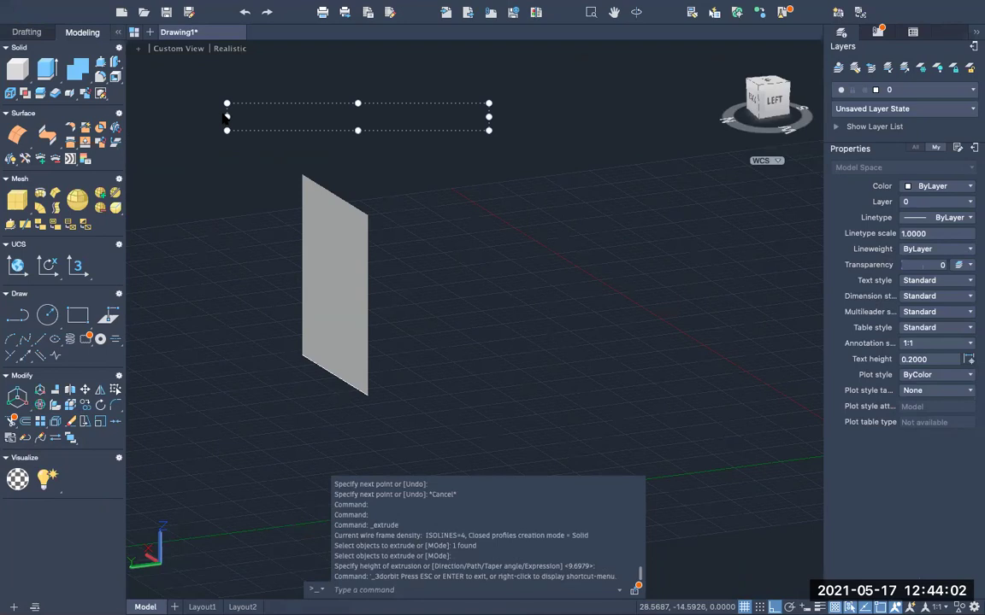
text(1. Region)
key(Return)
text(2. U)
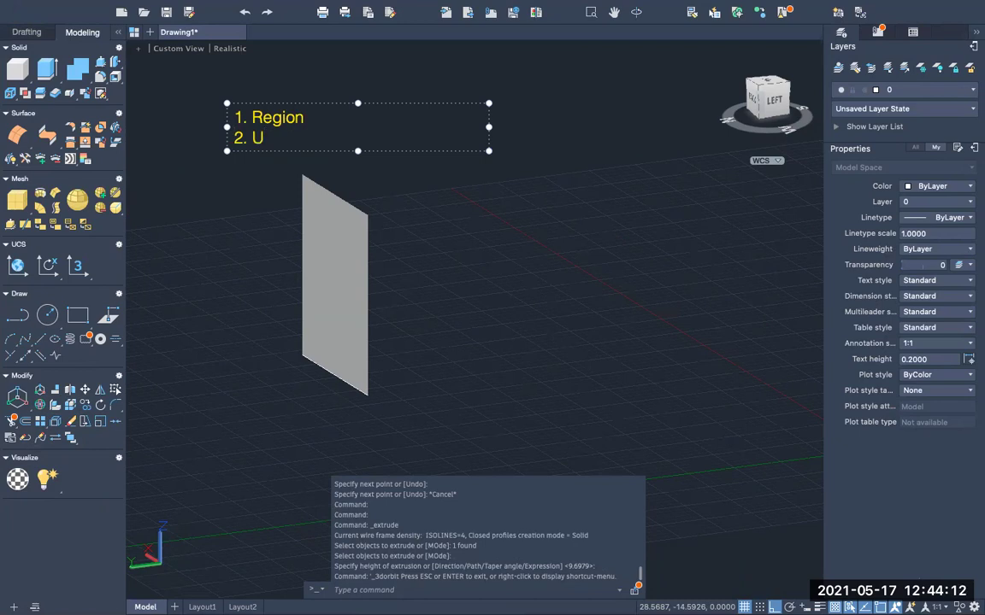
text(nion)
key(Return)
text(3. stbtractio)
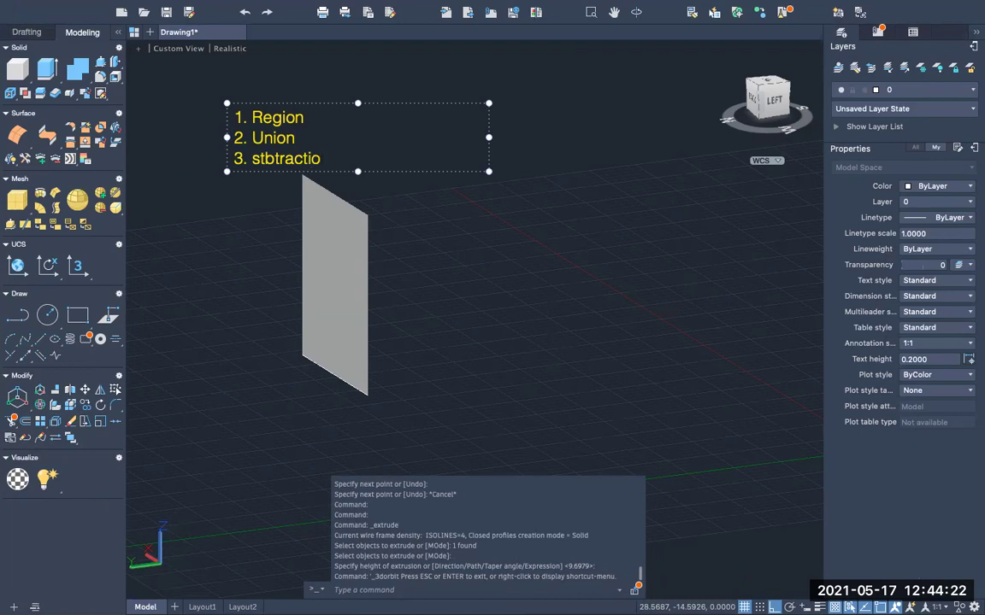
text(n)
key(Return)
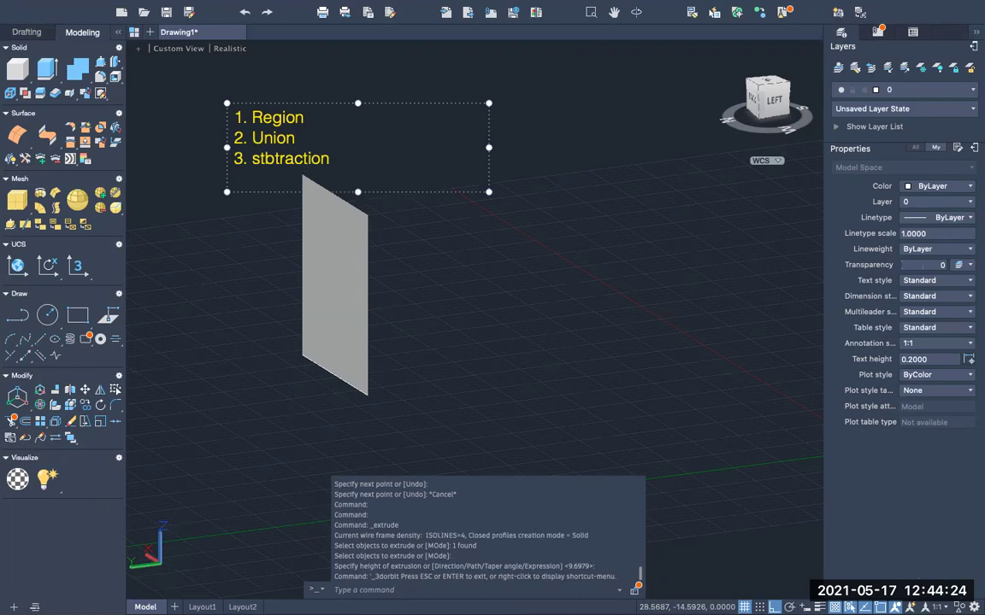
Continue the on-screen text list with the lines "4. Intersection" and "5. Extrude"
text(Intersect)
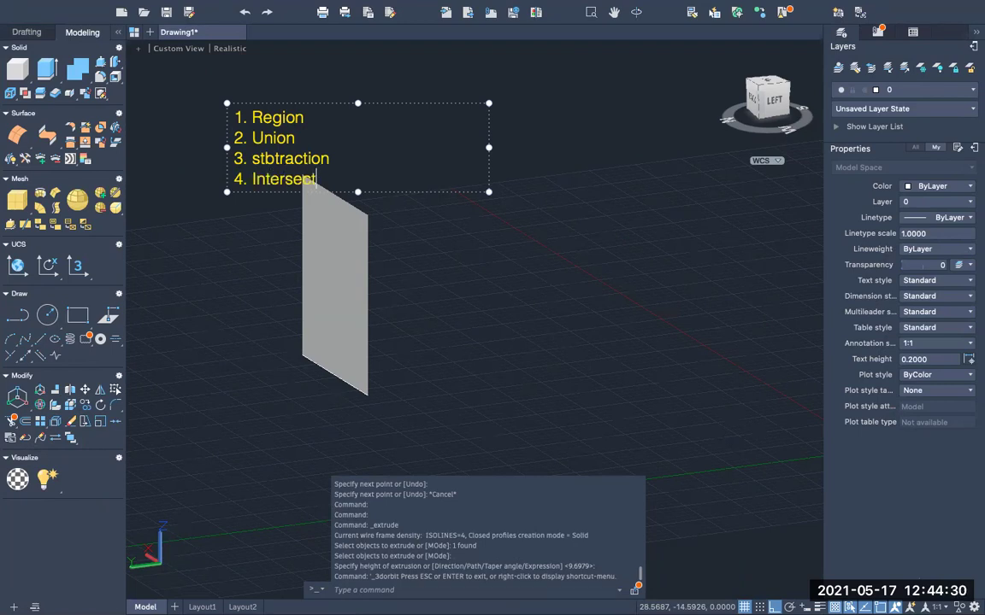
text(ion)
key(Return)
text(5.)
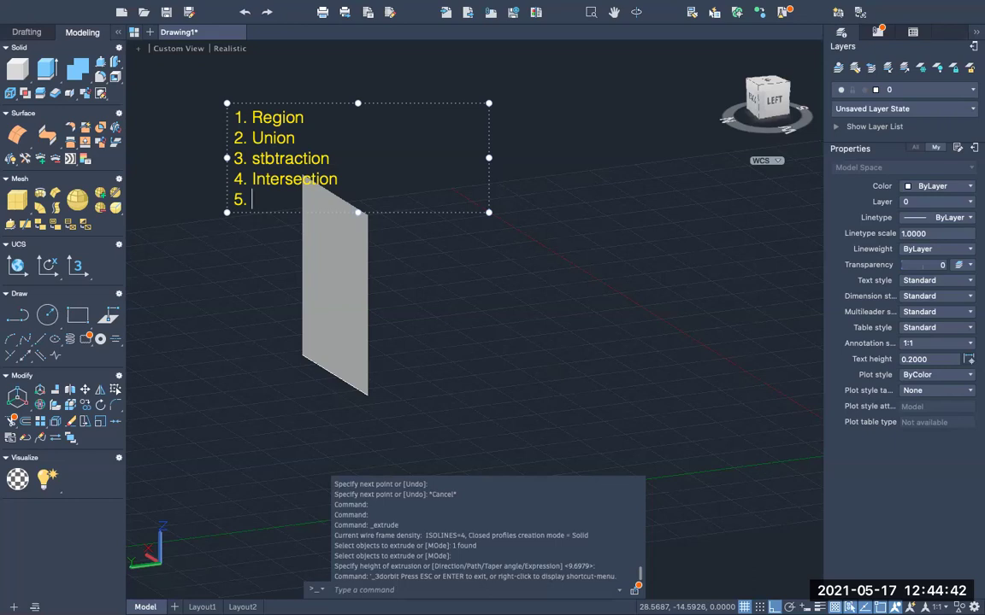
text(Extrude)
key(Return)
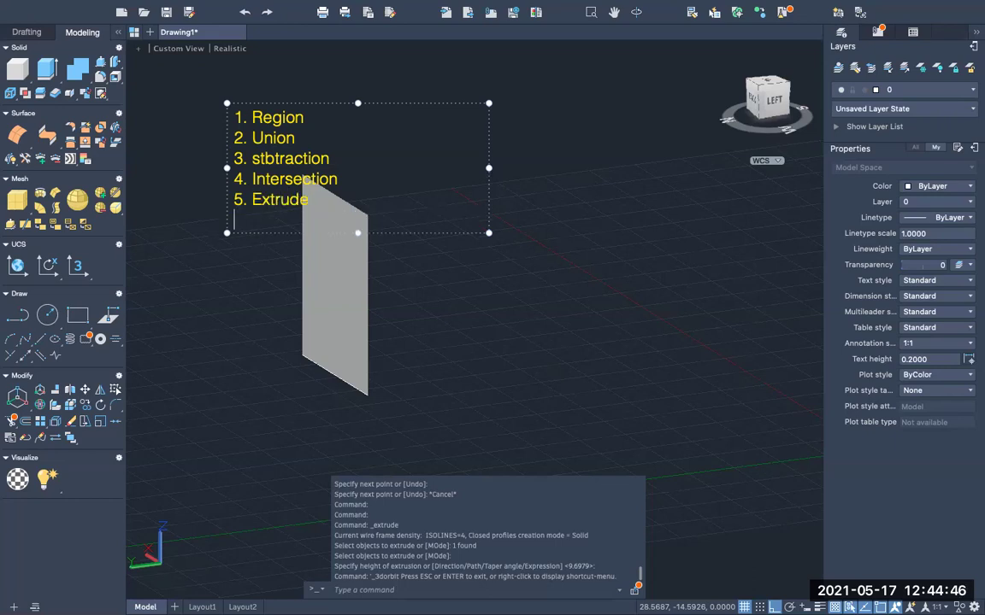
Finish the on-screen text list with the lines "6. Loft", "7. sweep" and "8. revolve"
text(6.)
text(Loft)
key(Return)
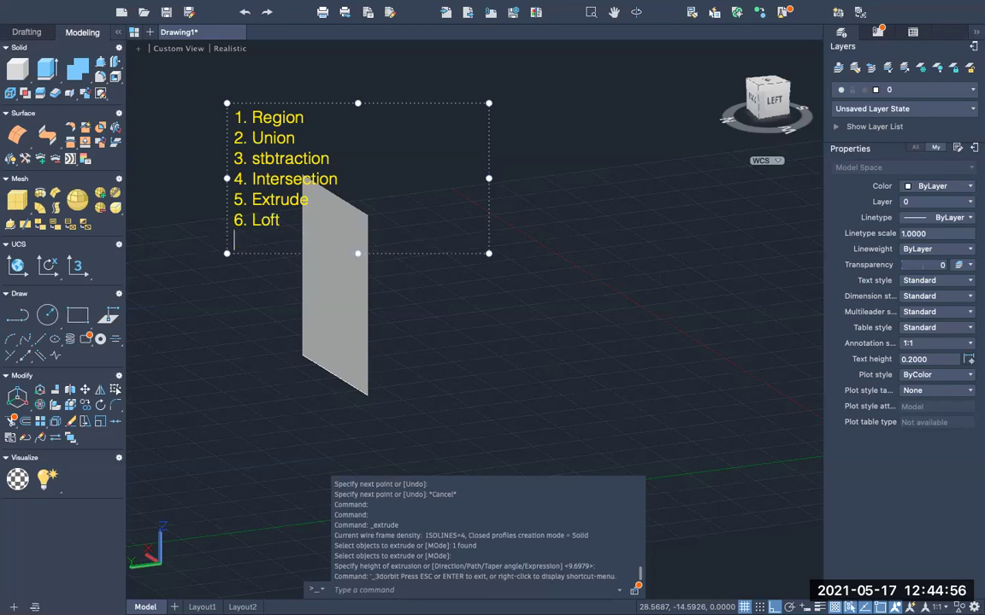
text(7. sweep)
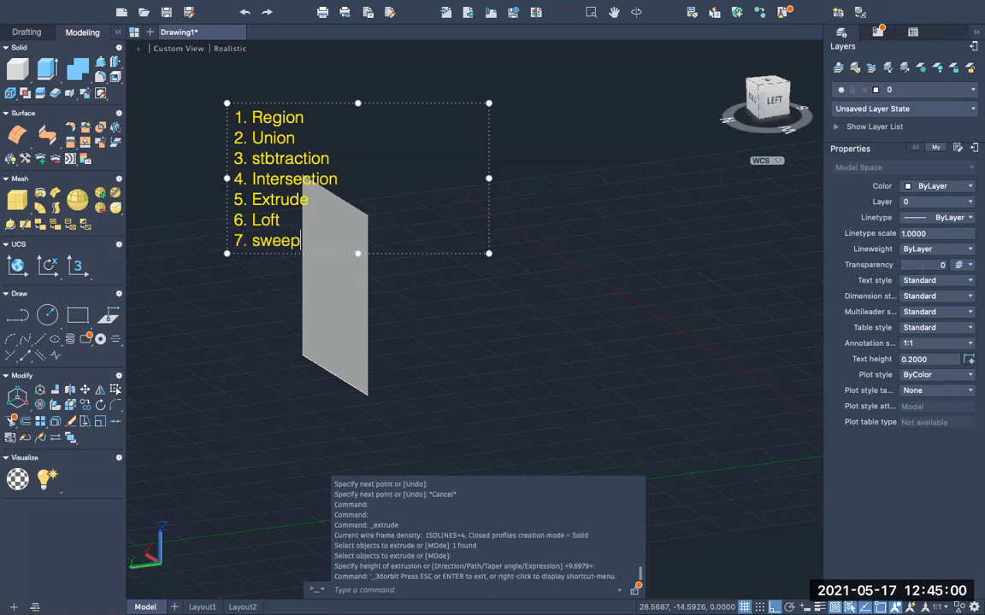
key(Return)
text(8.)
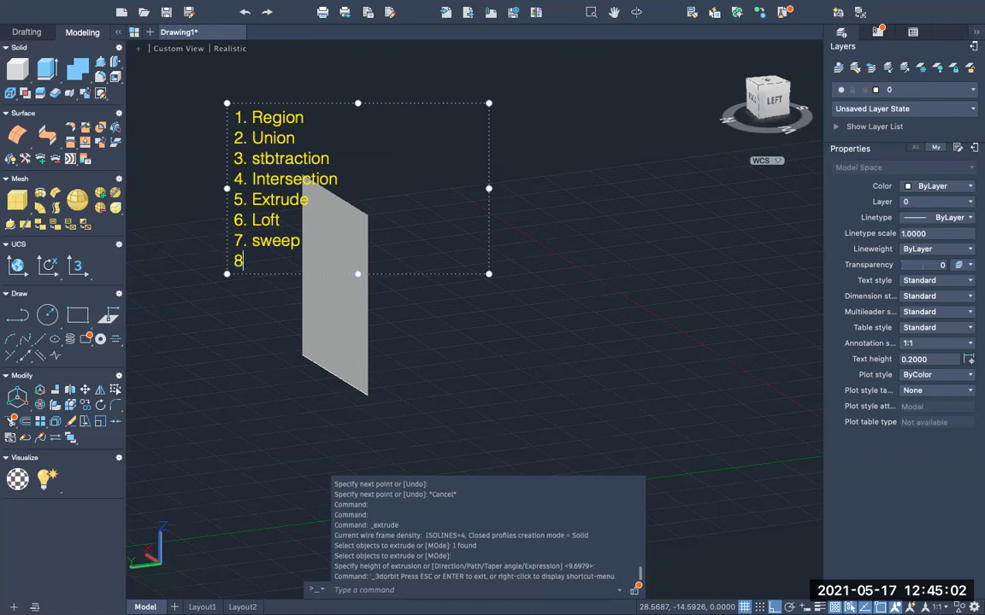
text( revolve)
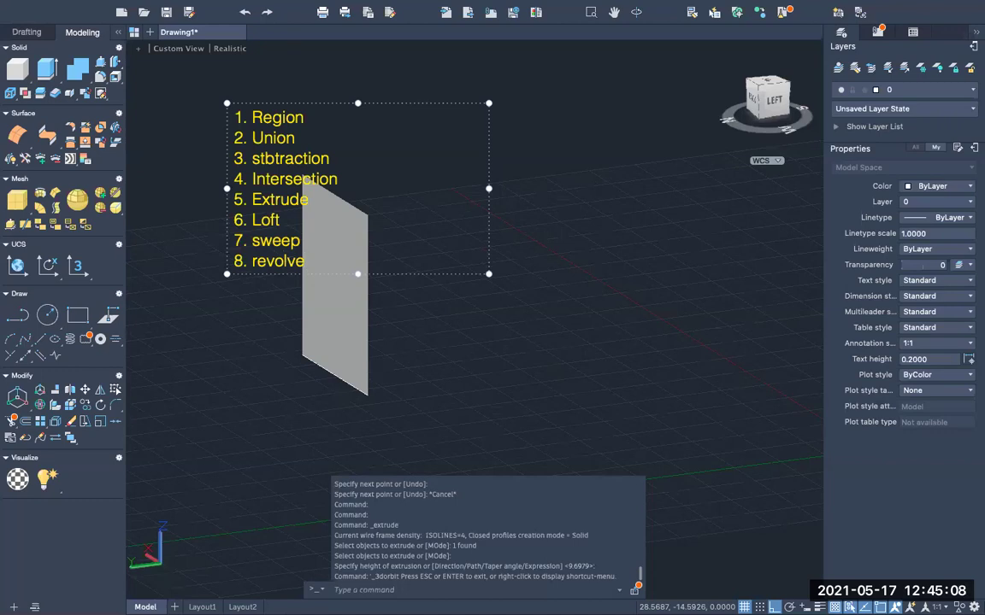
click(226, 362)
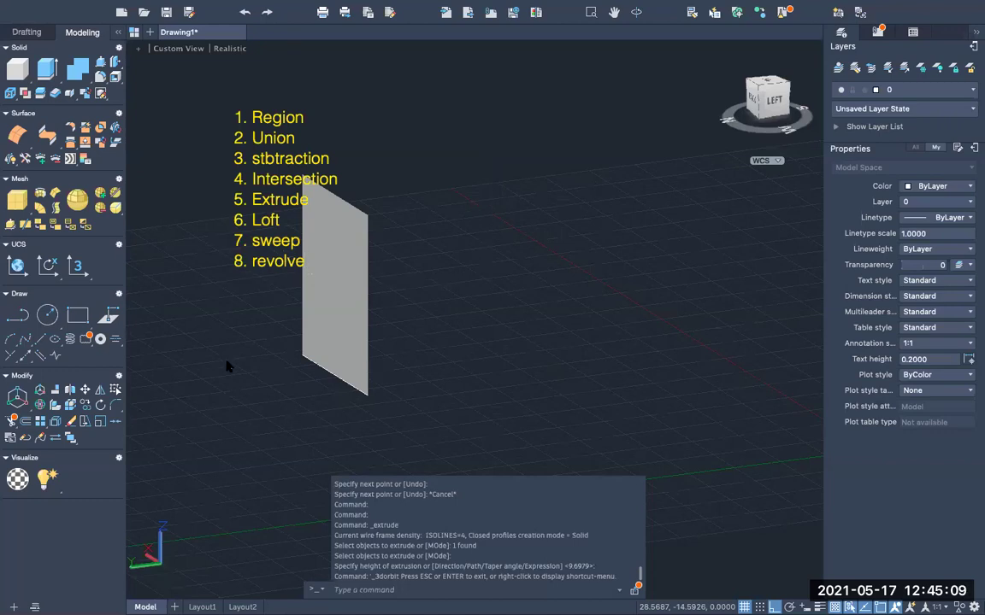
Exit the orbit view and erase both the extruded surface and the line at its base from the drawing
click(344, 316)
click(294, 332)
mouse_move(573, 7)
key(Escape)
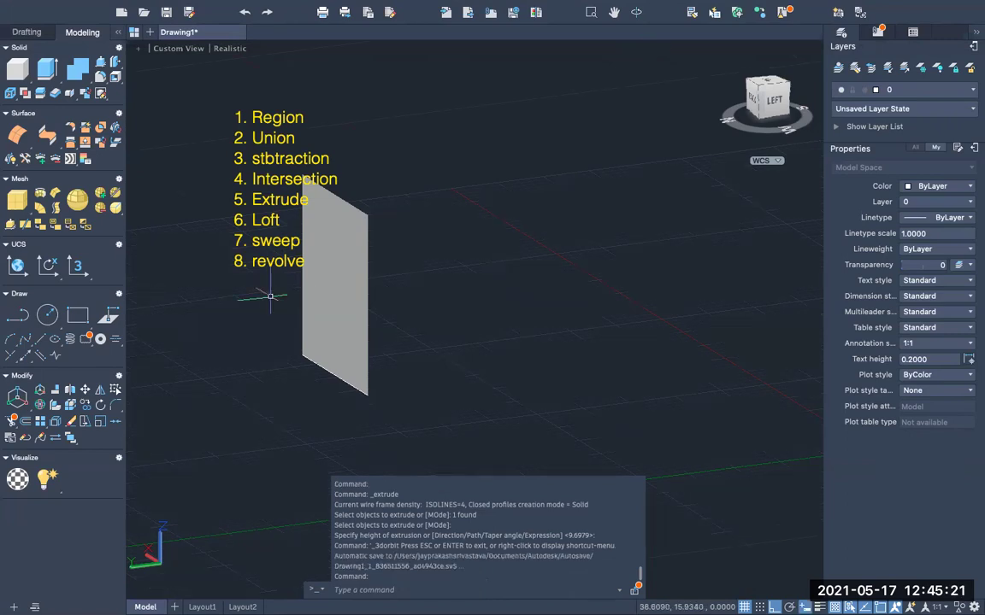
click(326, 335)
key(Delete)
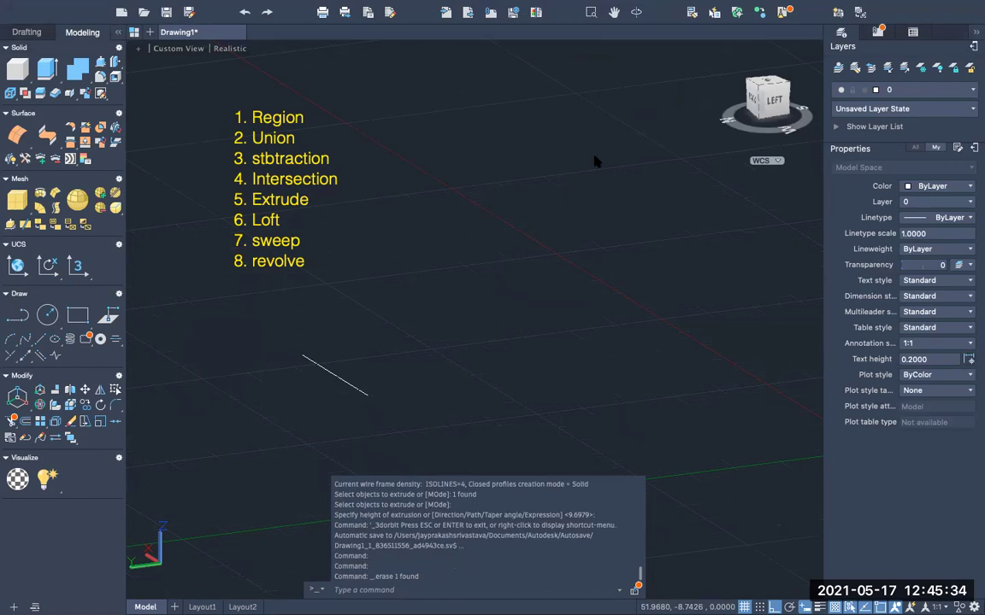
click(334, 374)
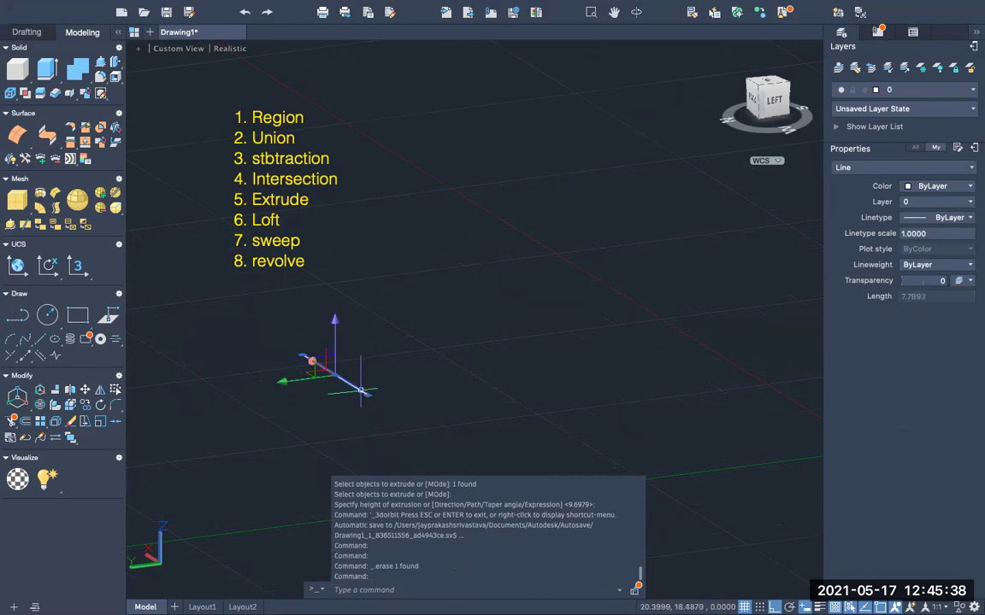
key(Delete)
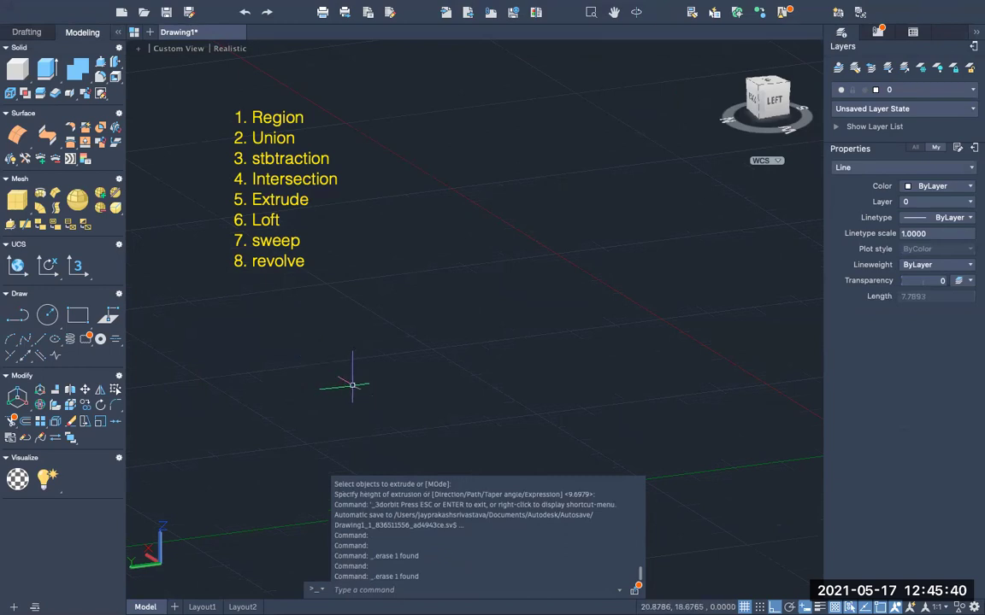
mouse_move(532, 5)
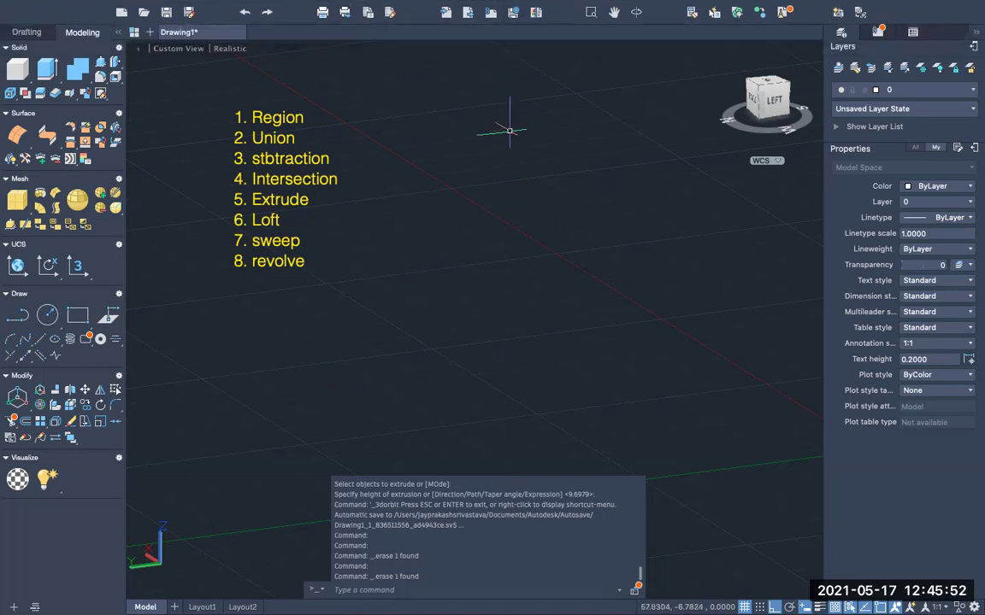
mouse_move(731, 77)
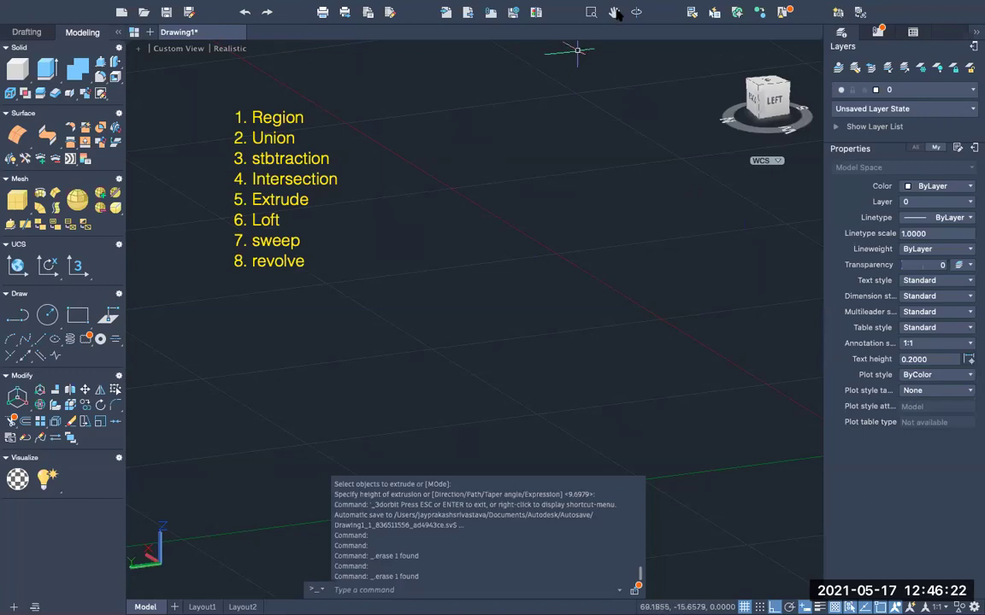
mouse_move(784, 5)
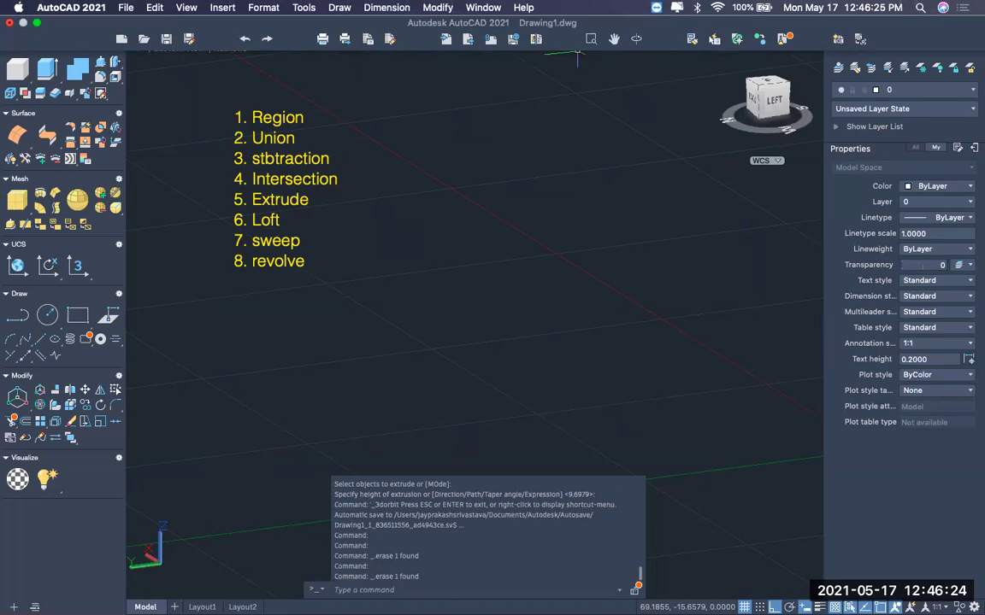